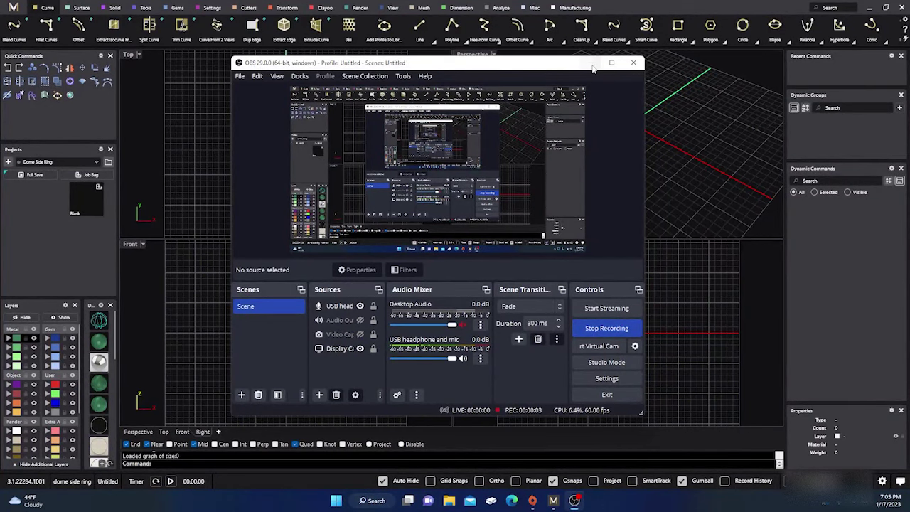
# Create a Ring Rail with region US and size 7, after minimizing the recording window
pyautogui.click(591, 63)
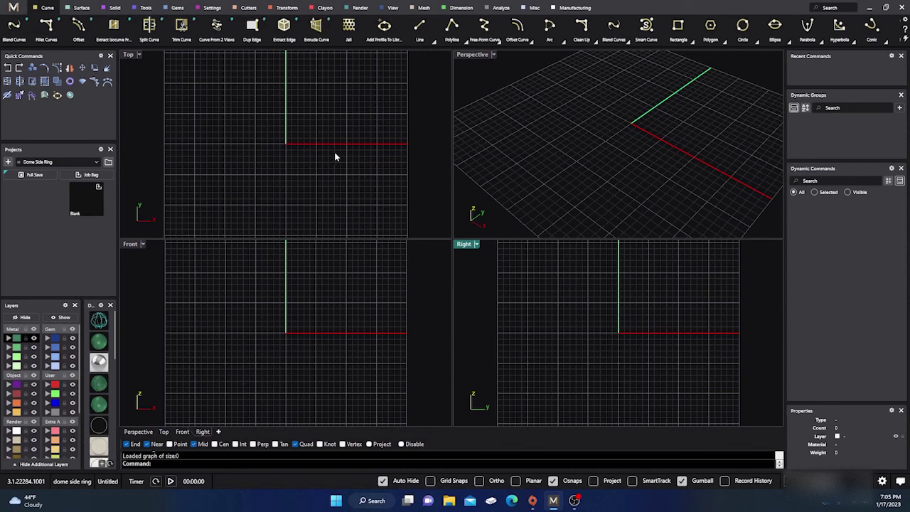
pyautogui.click(145, 8)
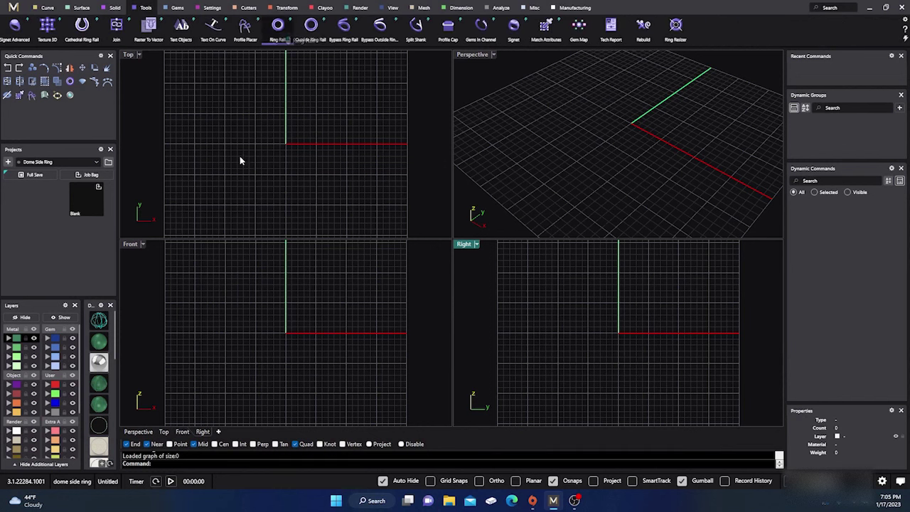
pyautogui.press('Return')
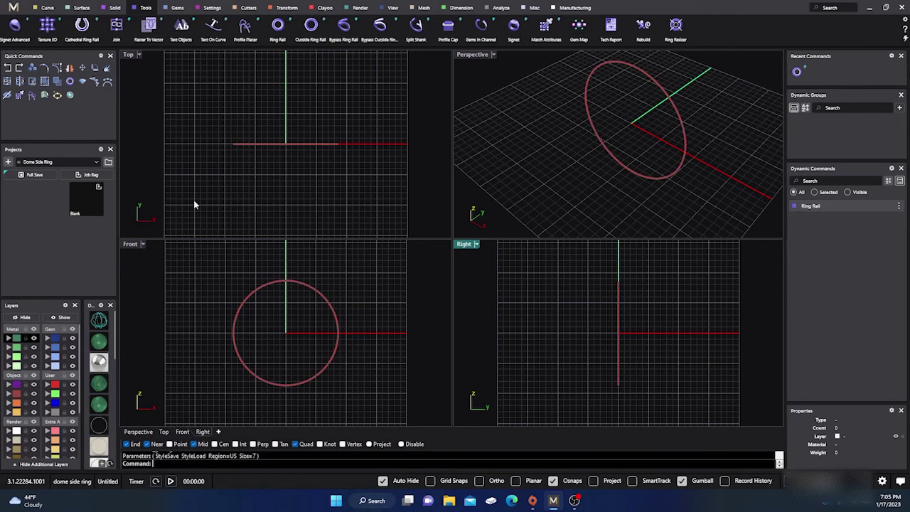
# On the Creation layer, draw a line from the ring rail's upper quadrant point straight along the positive Y direction
pyautogui.click(47, 8)
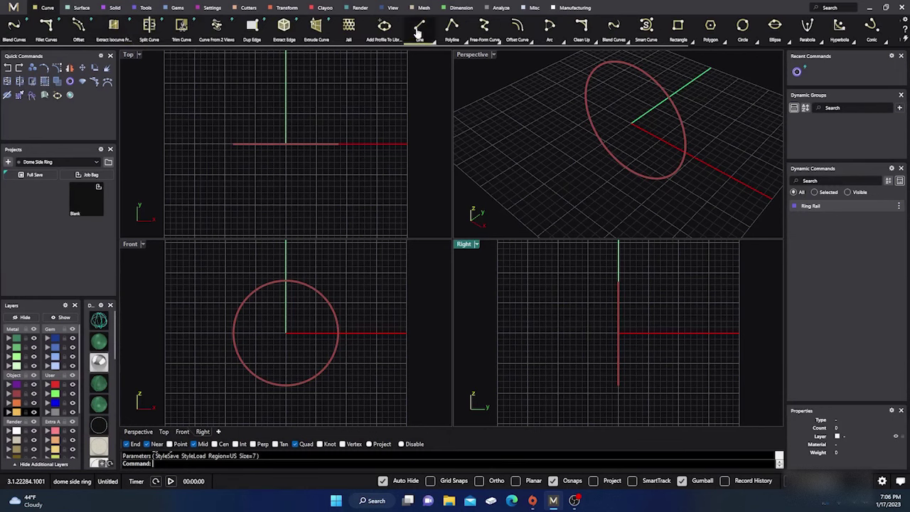
pyautogui.click(418, 30)
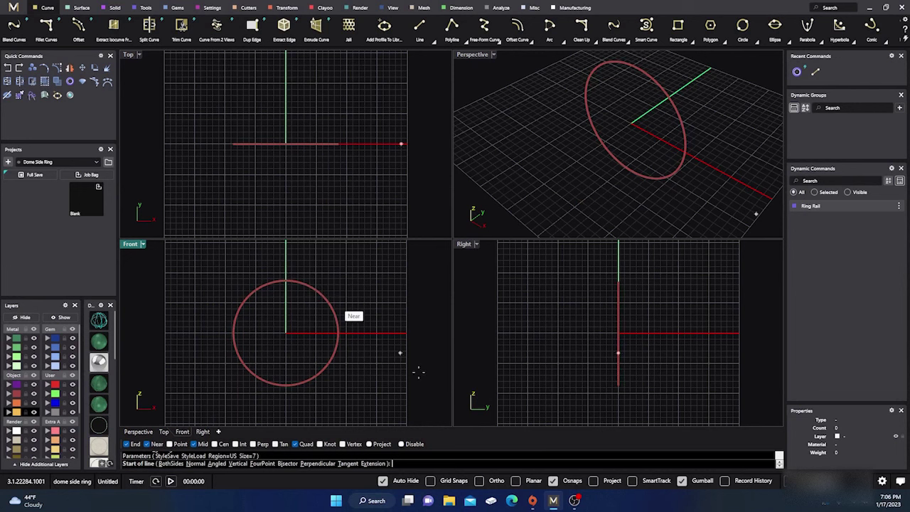
pyautogui.click(286, 282)
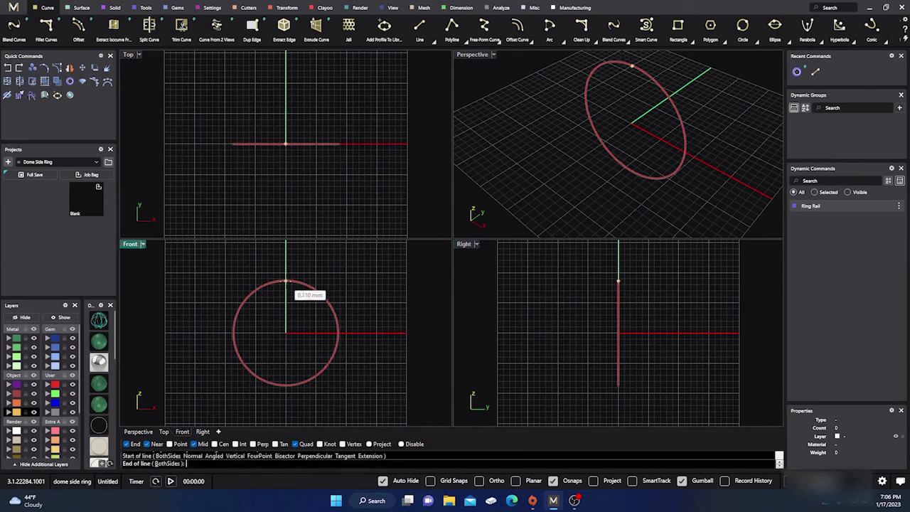
pyautogui.click(288, 124)
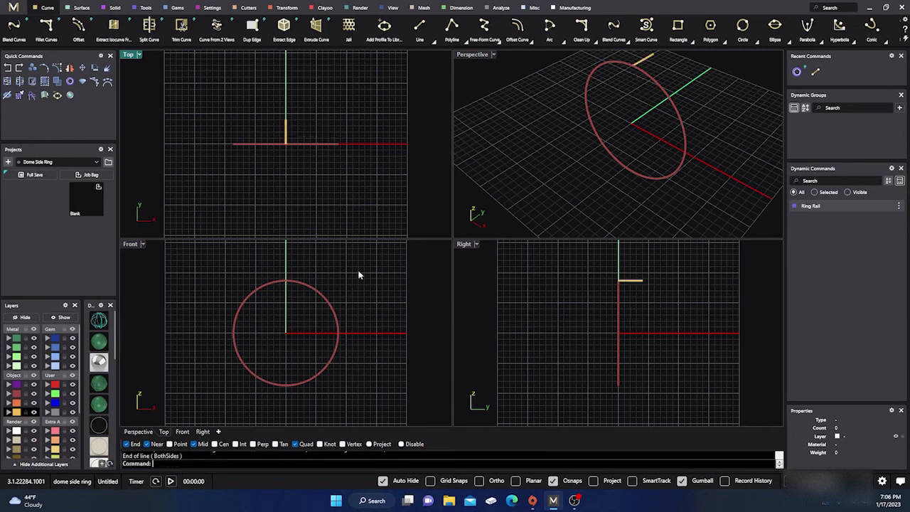
# Draw a vertical line from the ring rail's positive-X quadrant point straight down in the Front view
pyautogui.rightClick(359, 344)
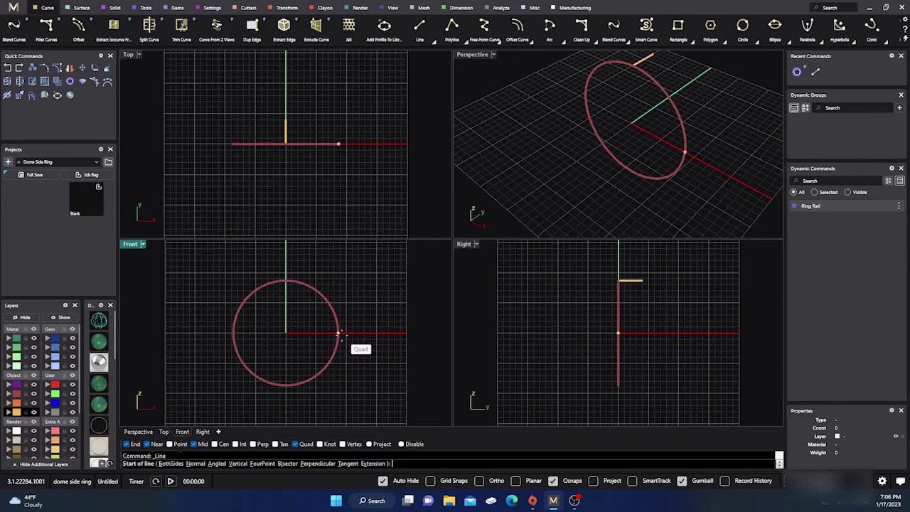
pyautogui.click(339, 332)
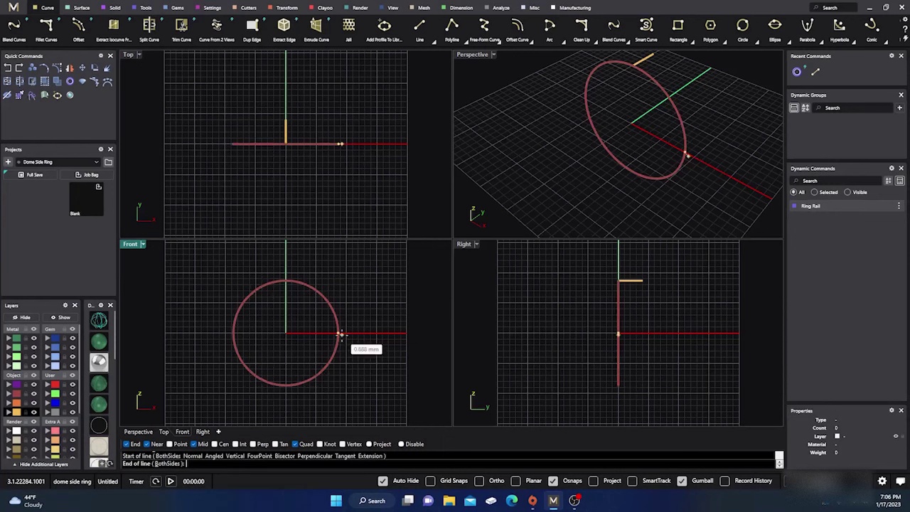
pyautogui.click(338, 380)
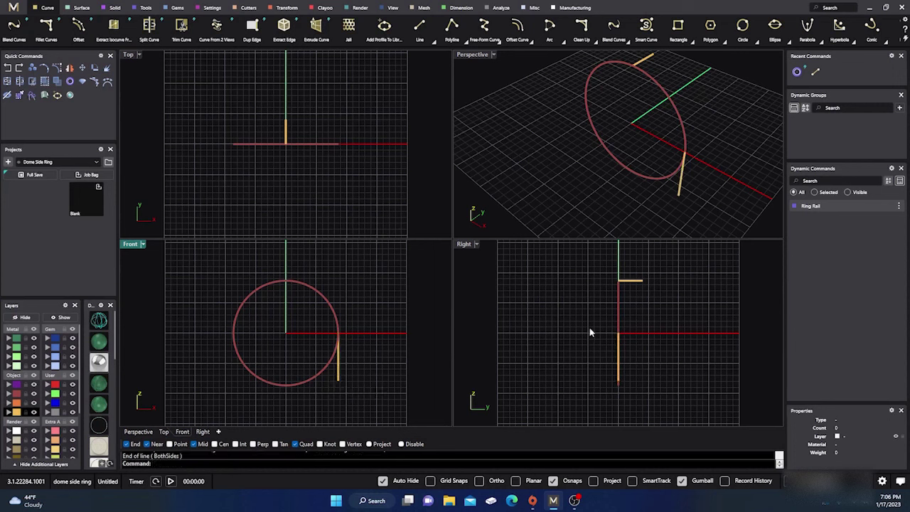
# Move the vertical line a short distance off the ring rail in the negative Y direction
pyautogui.click(620, 374)
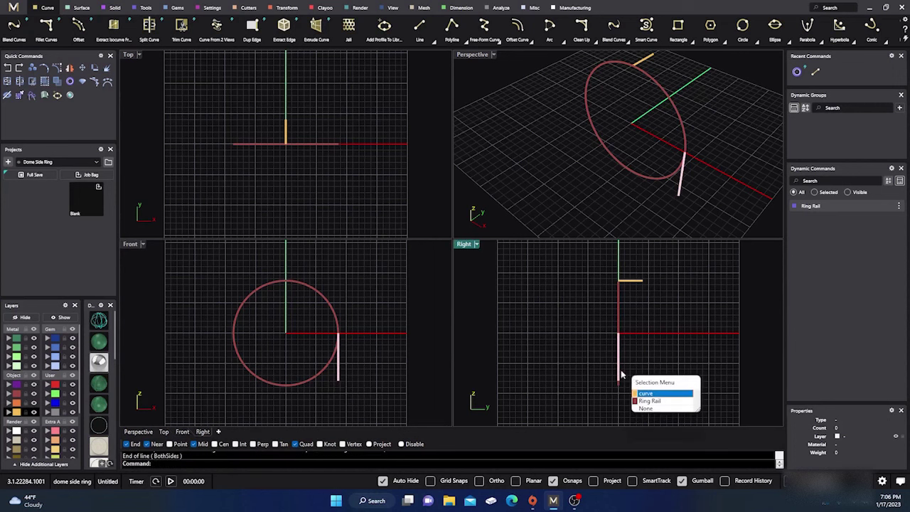
pyautogui.click(644, 393)
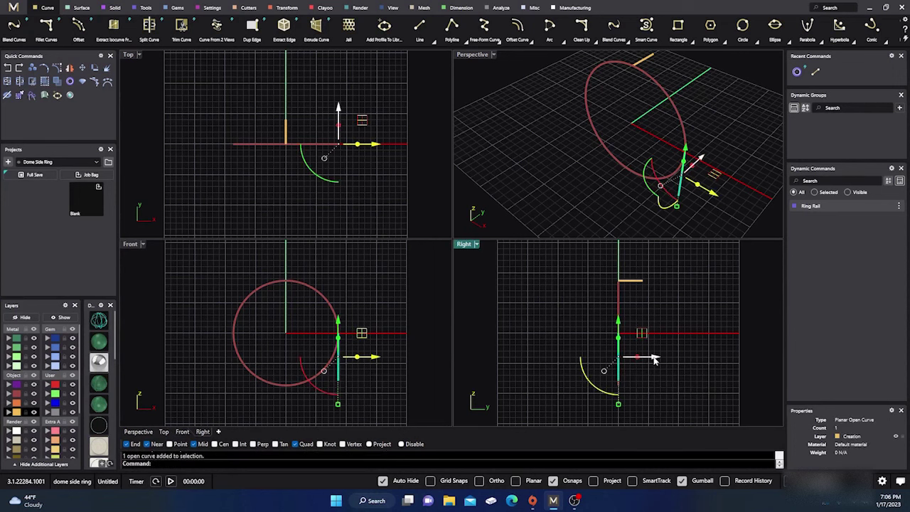
pyautogui.moveTo(650, 362); pyautogui.dragTo(645, 363)
pyautogui.click(507, 289)
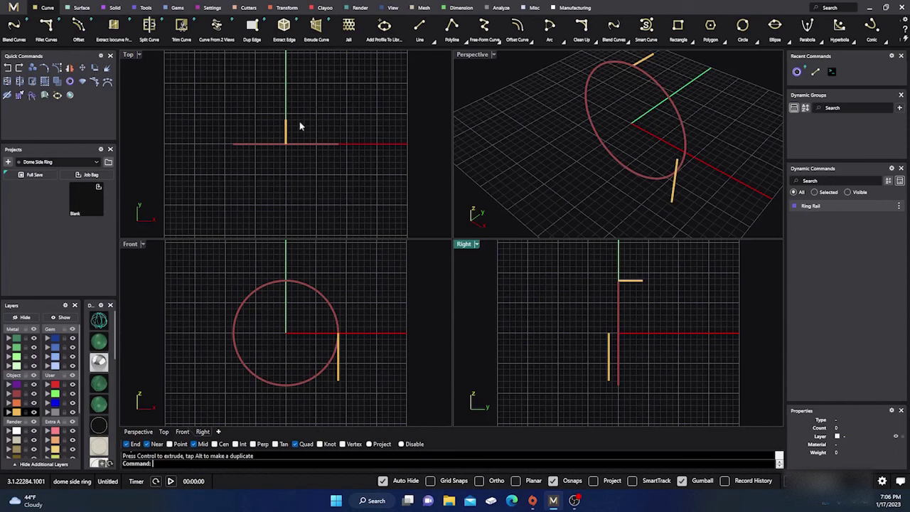
# Blend the upper line with the vertical line at their ring-side ends, flipping both the first and second curves
pyautogui.click(15, 28)
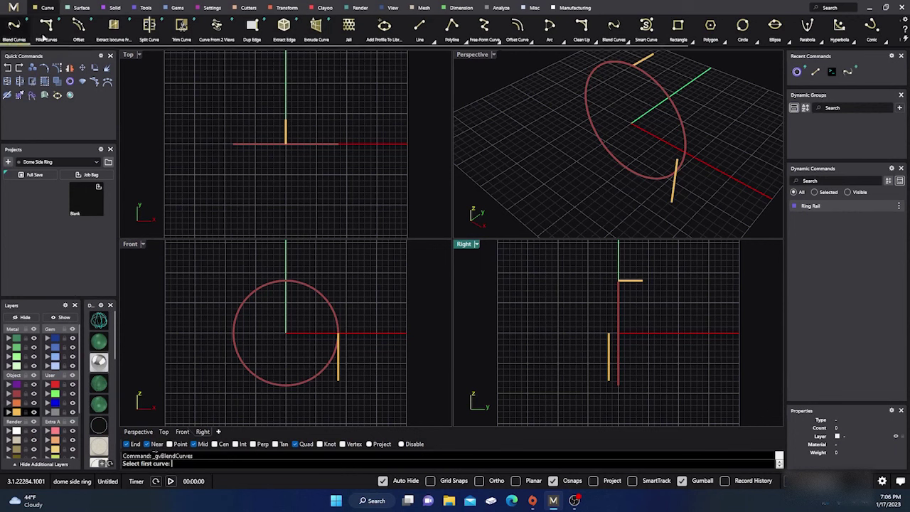
pyautogui.click(287, 141)
pyautogui.click(340, 340)
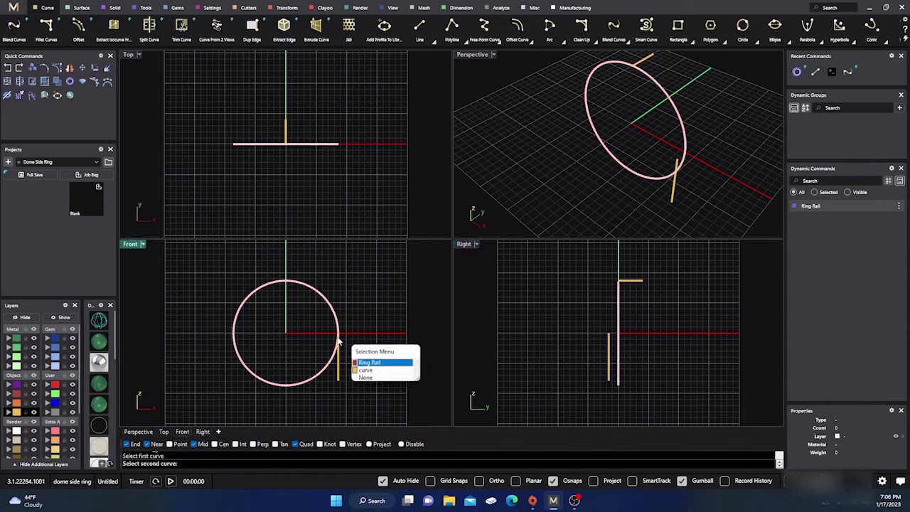
pyautogui.click(365, 371)
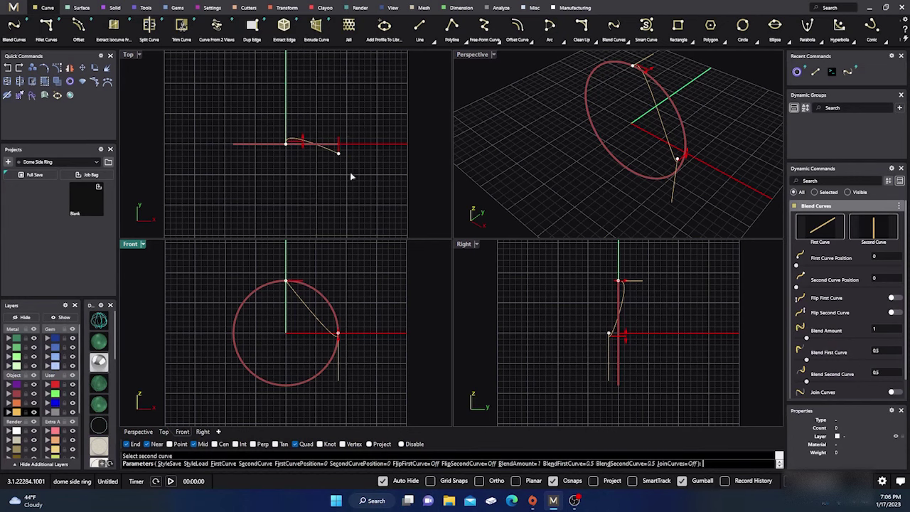
pyautogui.scroll(4, 339, 345)
pyautogui.scroll(-4, 313, 323)
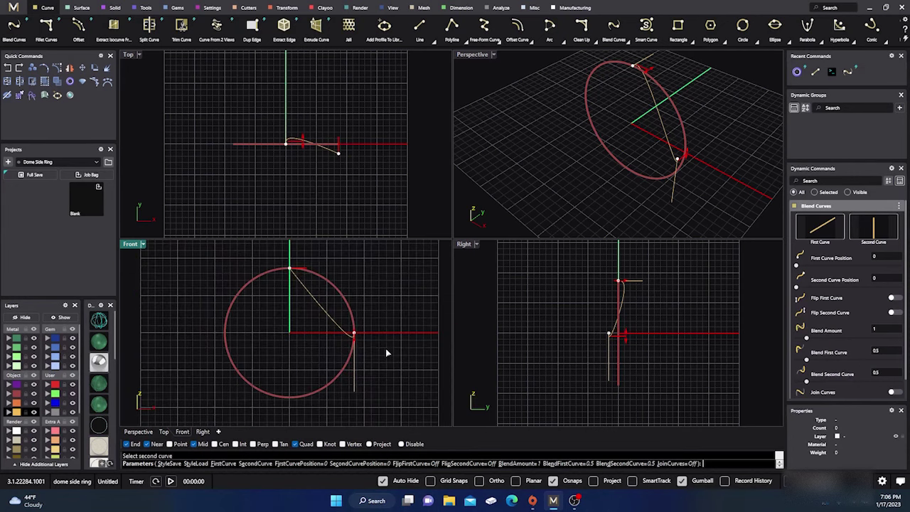
pyautogui.click(896, 298)
pyautogui.click(897, 312)
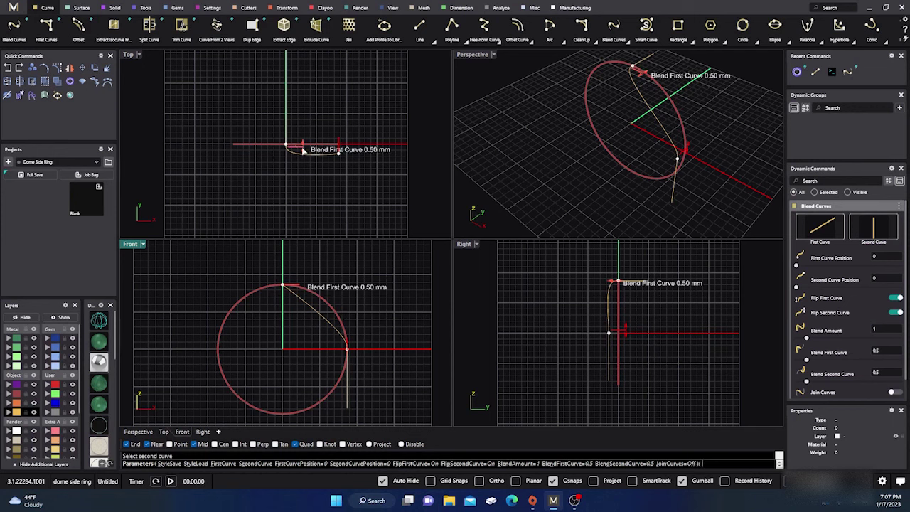
# Set the blend to 1.9 for the first curve and 1.3 for the second, and finish the blend curve
pyautogui.moveTo(303, 150); pyautogui.dragTo(306, 157)
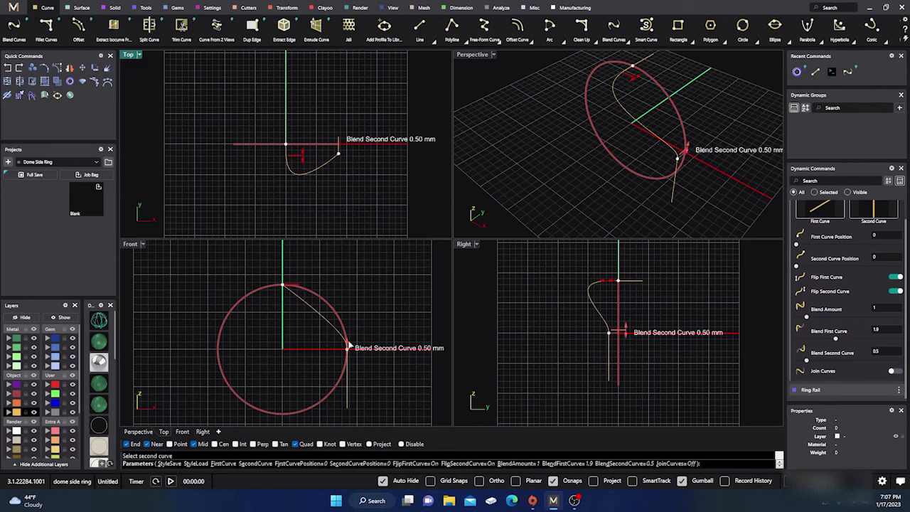
pyautogui.moveTo(348, 346); pyautogui.dragTo(347, 343)
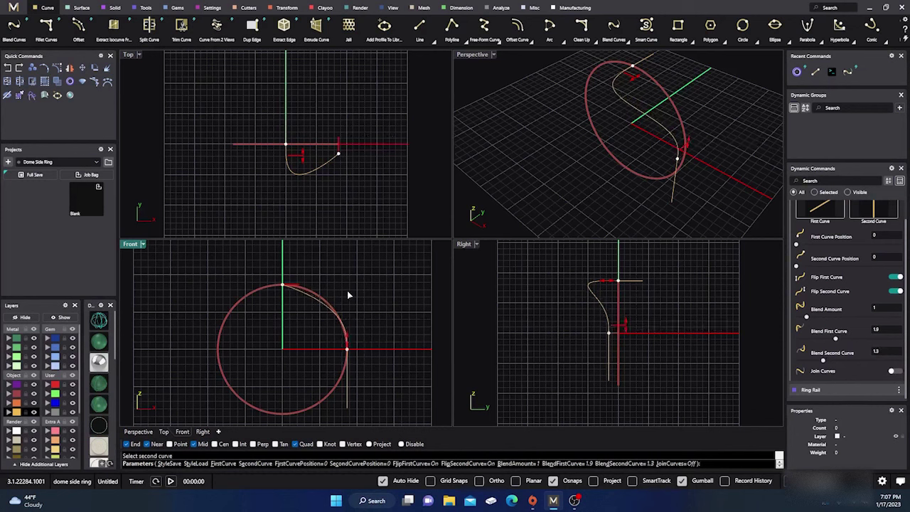
pyautogui.press('Return')
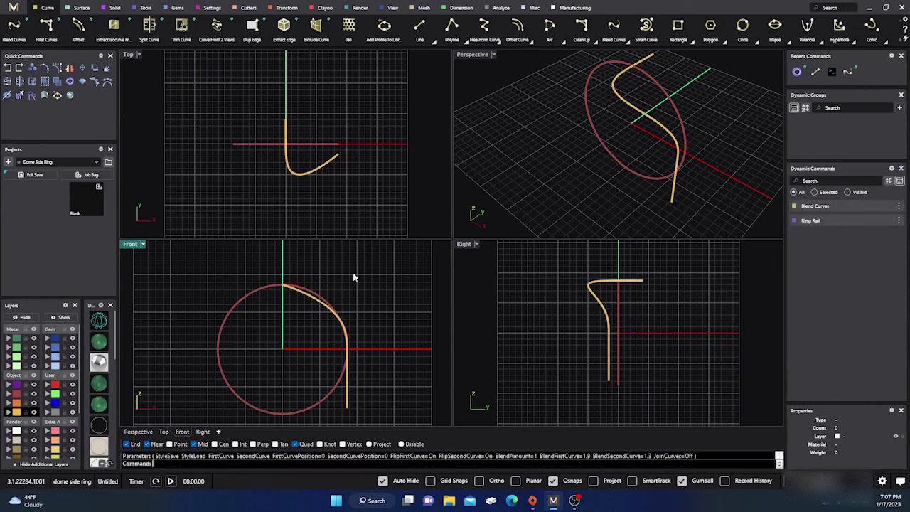
# Show the blend curve's control points and move the outermost negative-Y point in the positive X direction toward the vertical line
pyautogui.click(308, 303)
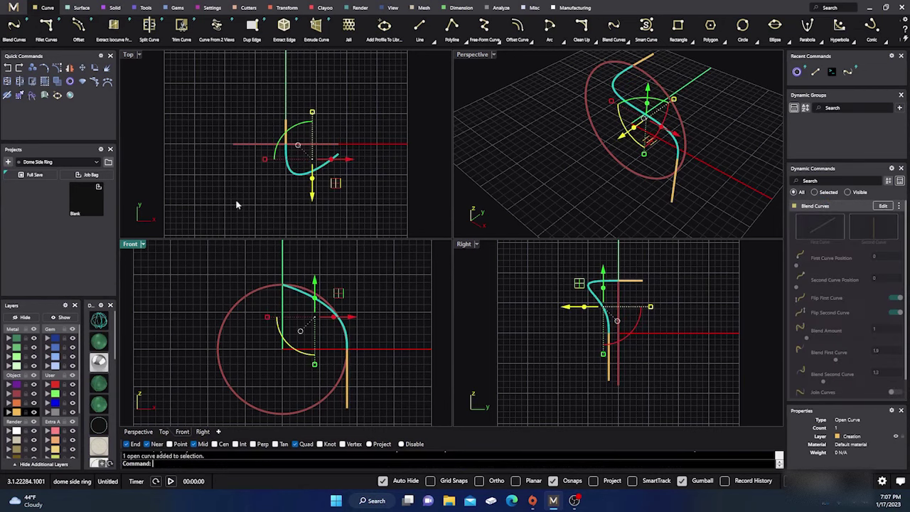
pyautogui.click(56, 69)
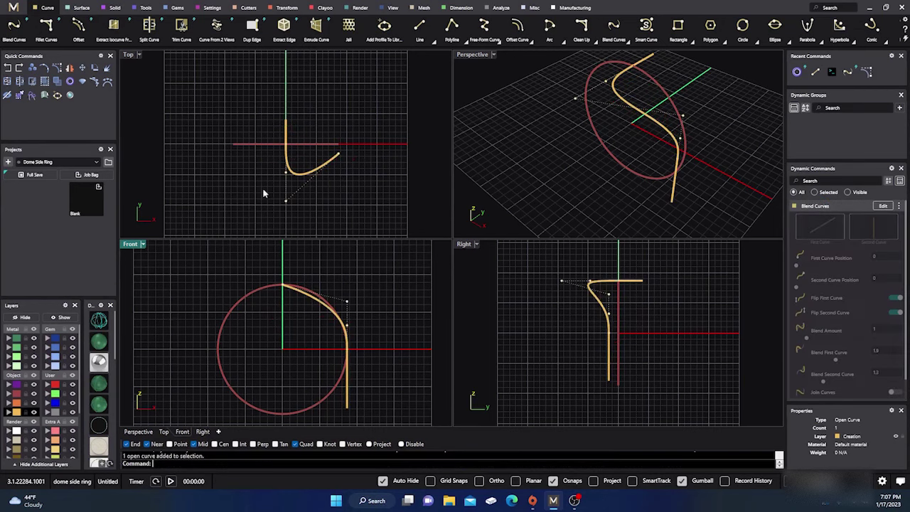
pyautogui.click(285, 203)
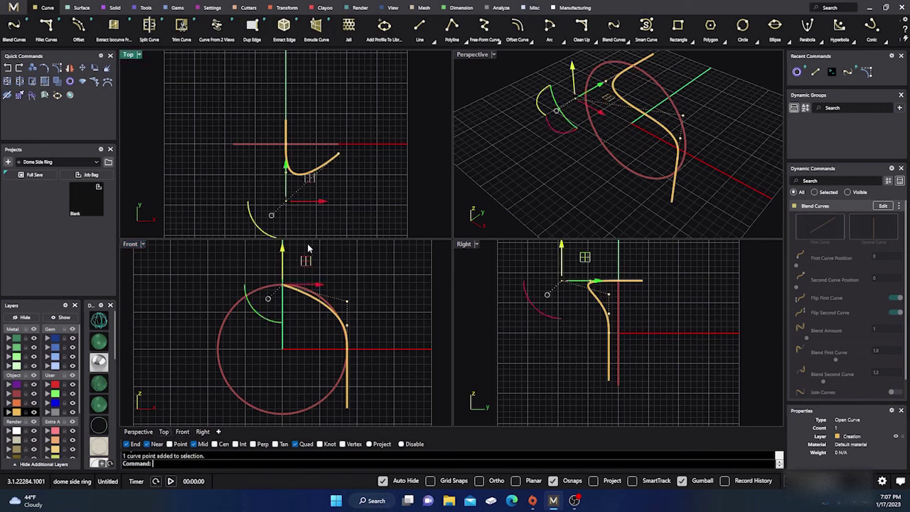
pyautogui.moveTo(319, 284); pyautogui.dragTo(346, 287)
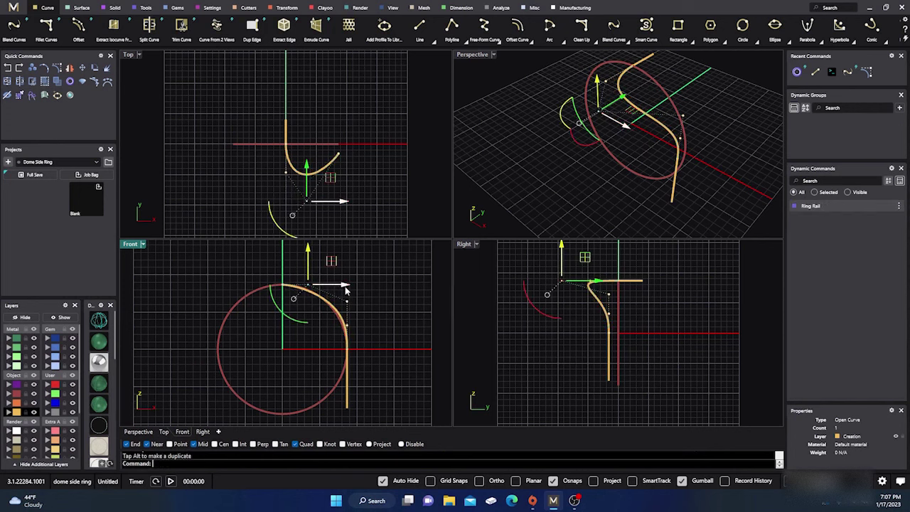
pyautogui.scroll(3, 338, 320)
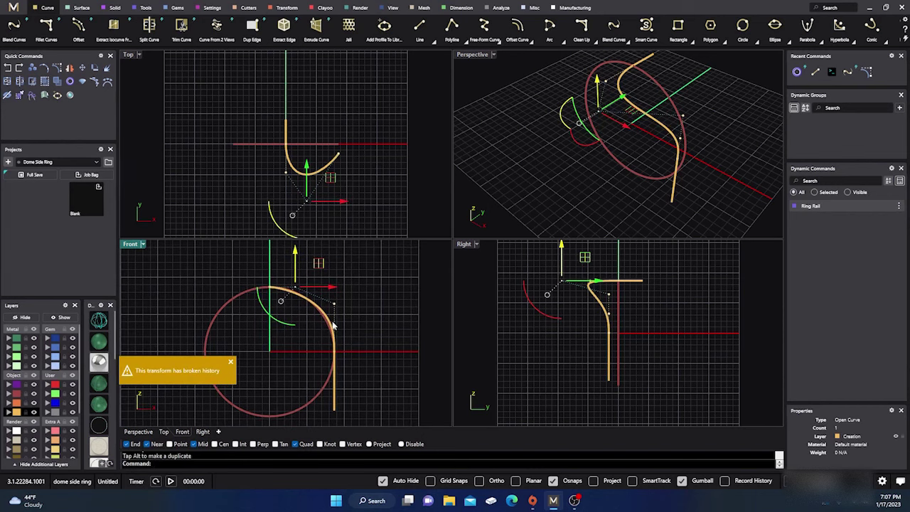
pyautogui.moveTo(347, 317); pyautogui.dragTo(366, 297, button='right')
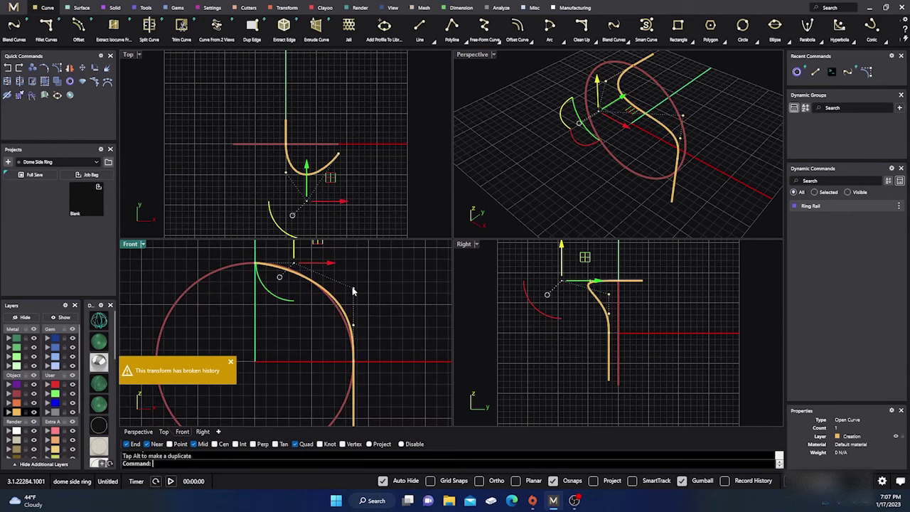
pyautogui.click(354, 289)
pyautogui.moveTo(354, 256); pyautogui.dragTo(357, 258)
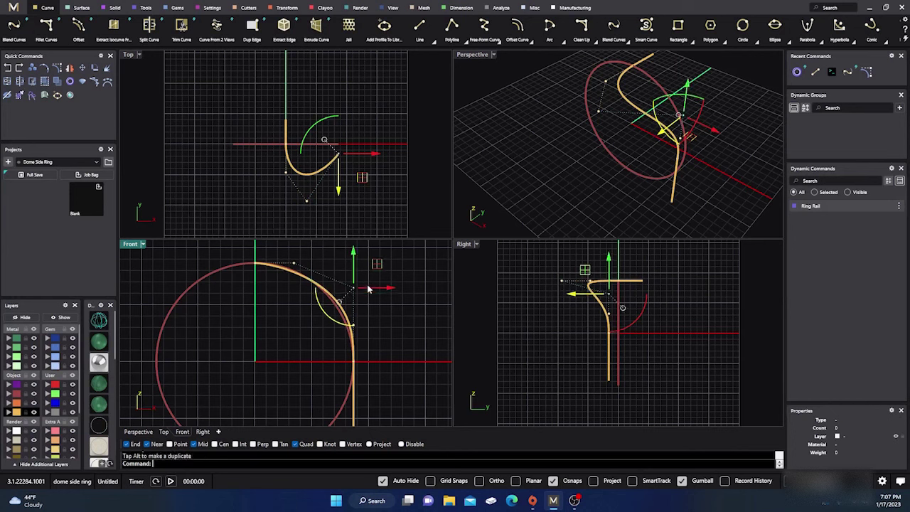
pyautogui.click(356, 327)
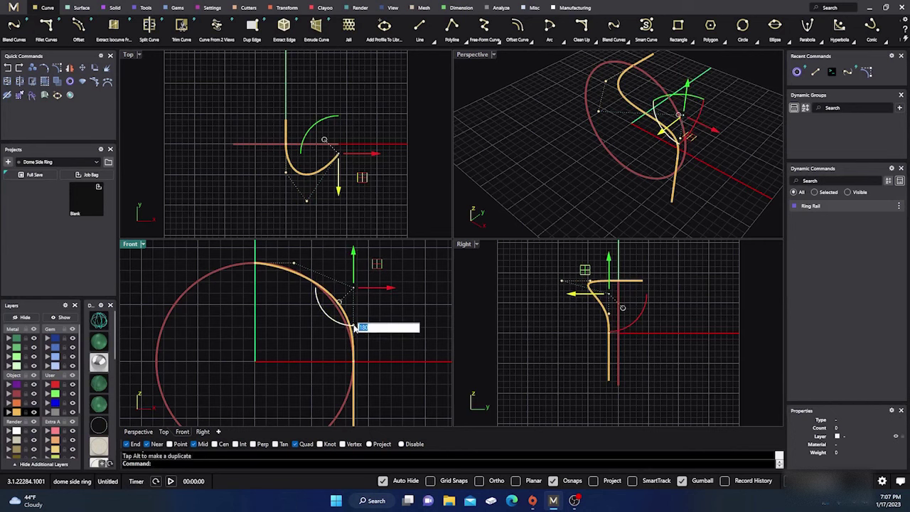
pyautogui.click(395, 311)
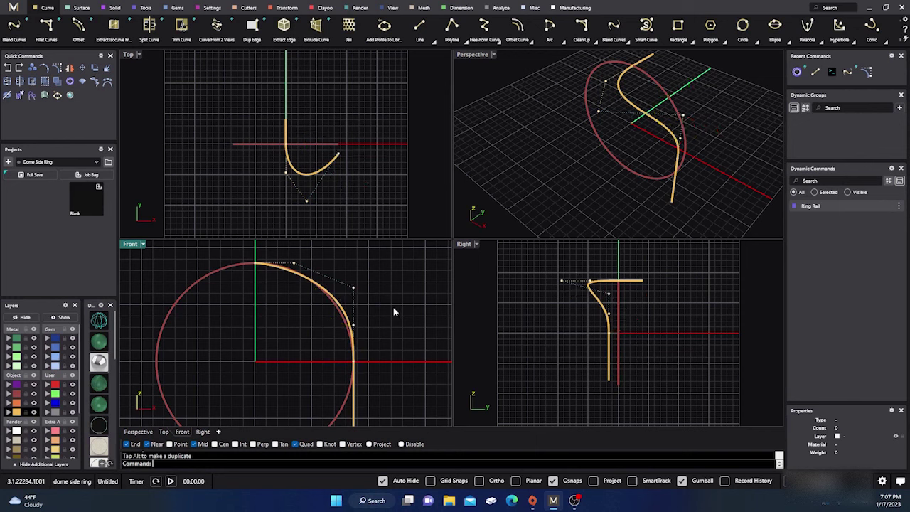
# Move the control point just above the vertical line slightly inward so the blend curve follows the ring rail in the Front view
pyautogui.click(353, 326)
pyautogui.moveTo(388, 327); pyautogui.dragTo(383, 323)
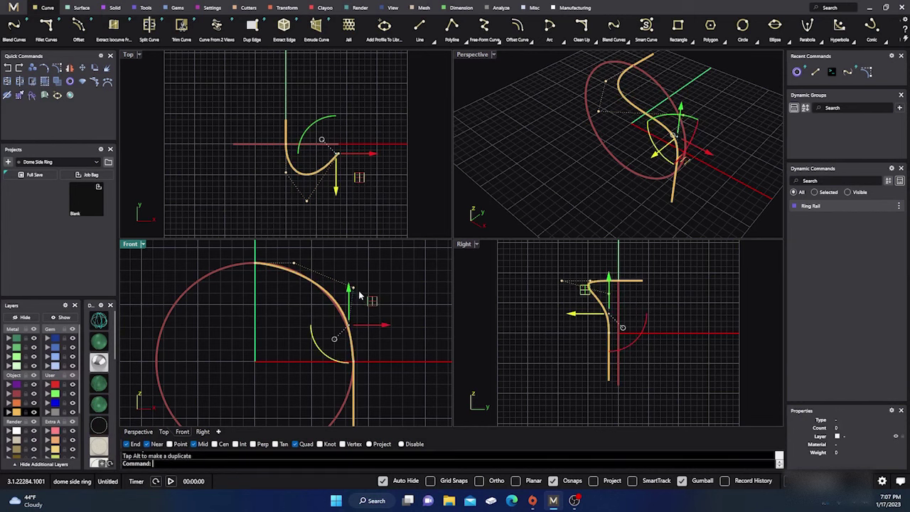
pyautogui.press('Escape')
# Move the blend curve's corner control point slightly inward and down, and its upper outer point further along positive X, to match the ring rail
pyautogui.click(354, 290)
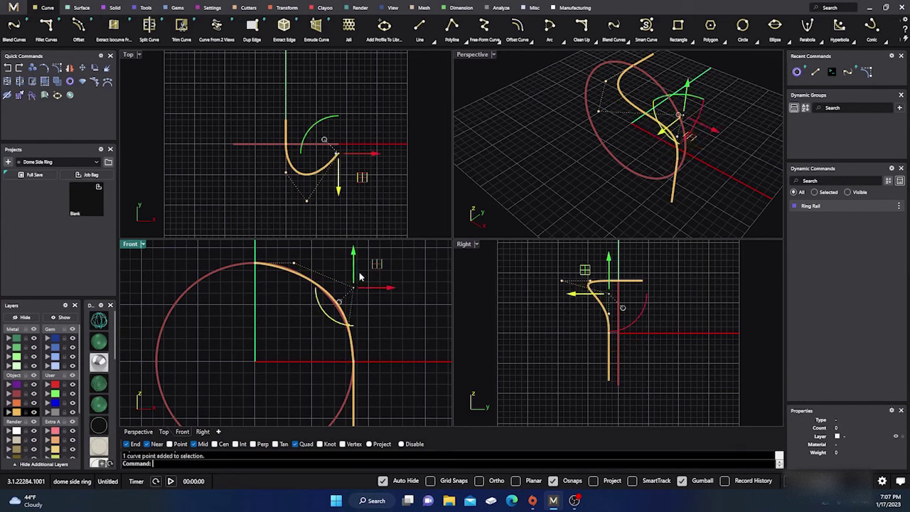
pyautogui.moveTo(375, 266); pyautogui.dragTo(374, 266)
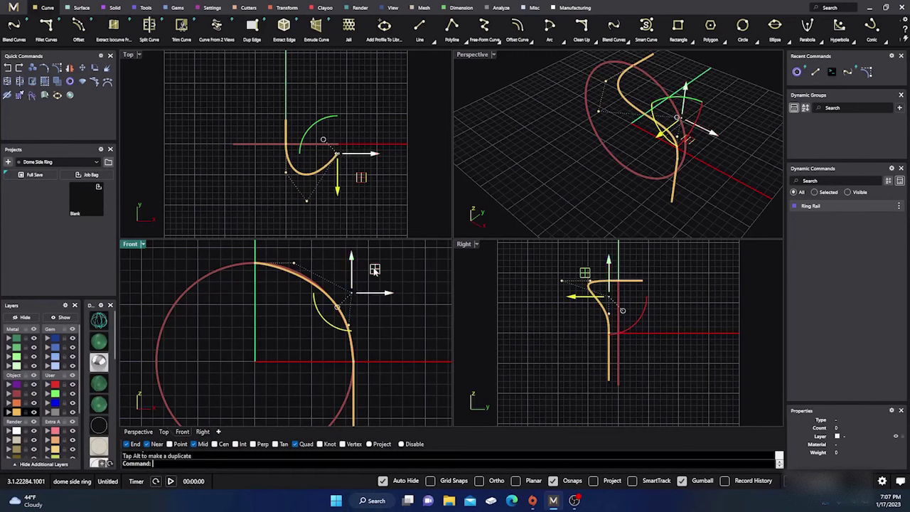
pyautogui.click(294, 263)
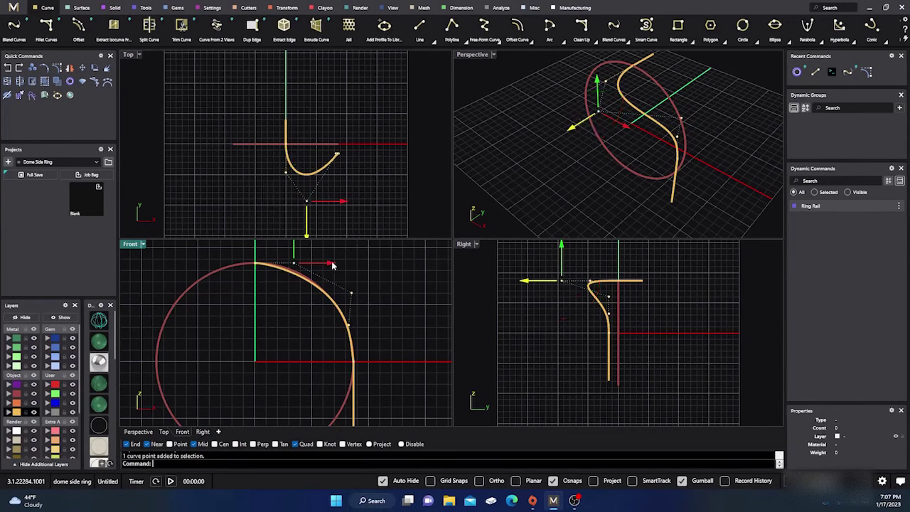
pyautogui.moveTo(331, 266); pyautogui.dragTo(375, 279)
pyautogui.click(350, 294)
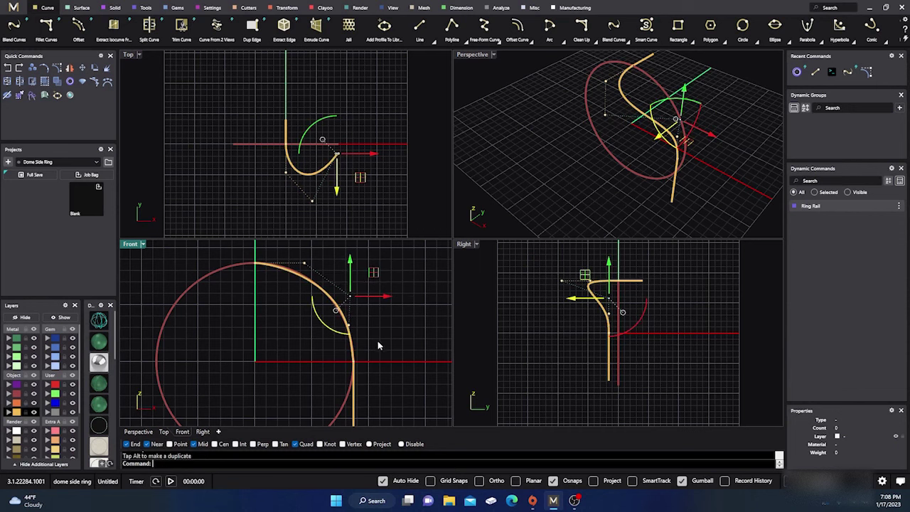
# Raise the blend curve's upper control point slightly, nudge its corner point inward and down in the Front view, and hide the control points
pyautogui.click(305, 264)
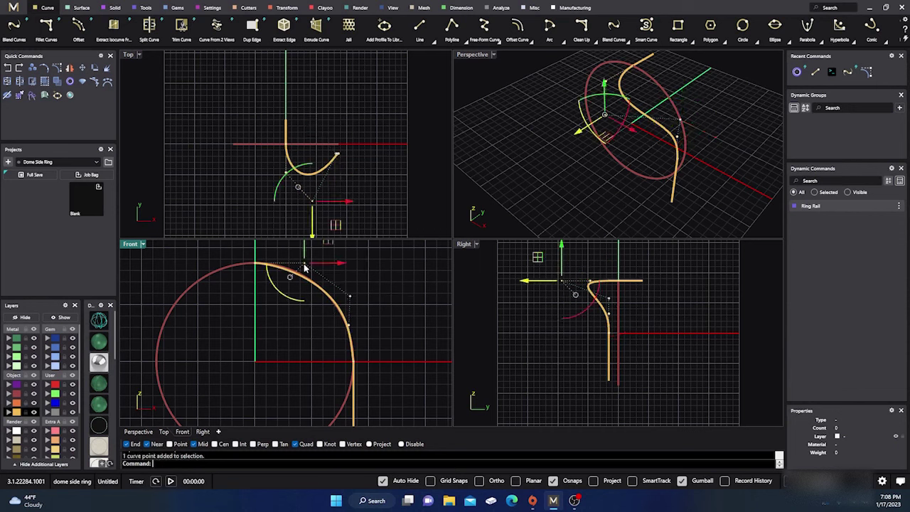
pyautogui.moveTo(303, 251); pyautogui.dragTo(304, 247)
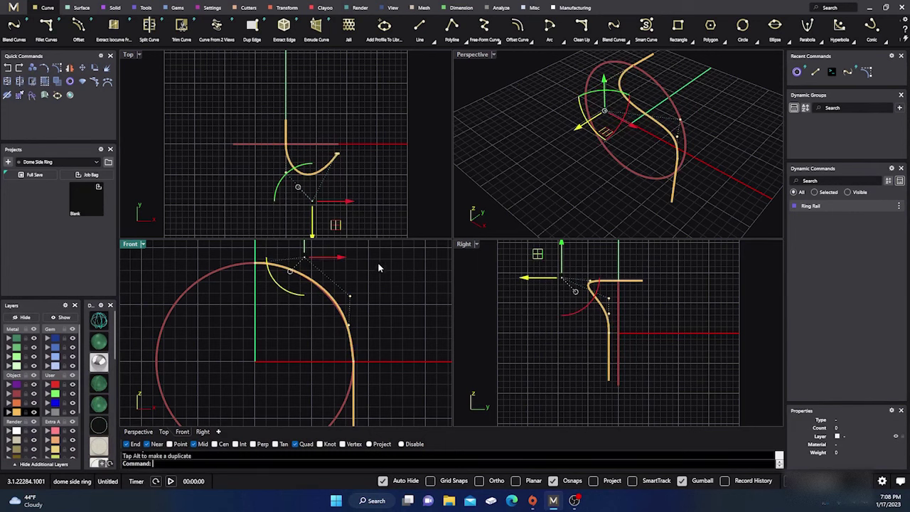
pyautogui.click(348, 296)
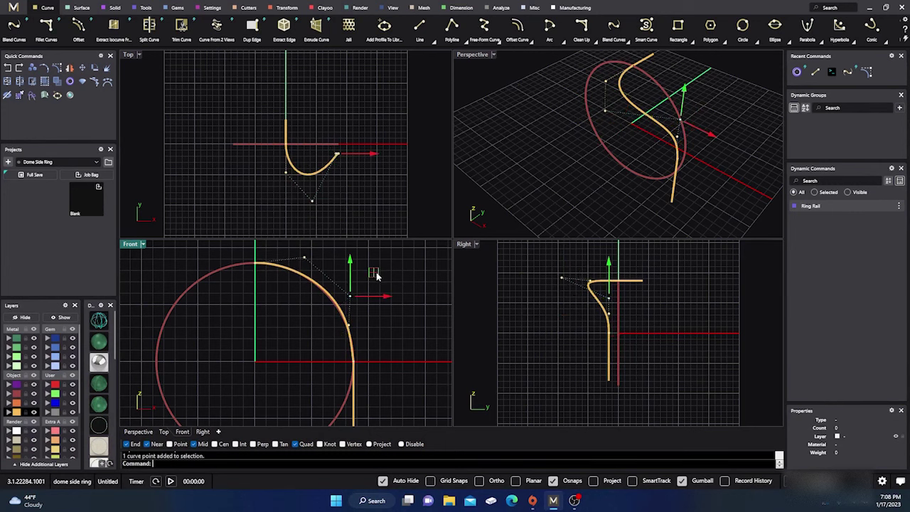
pyautogui.moveTo(377, 273); pyautogui.dragTo(374, 276)
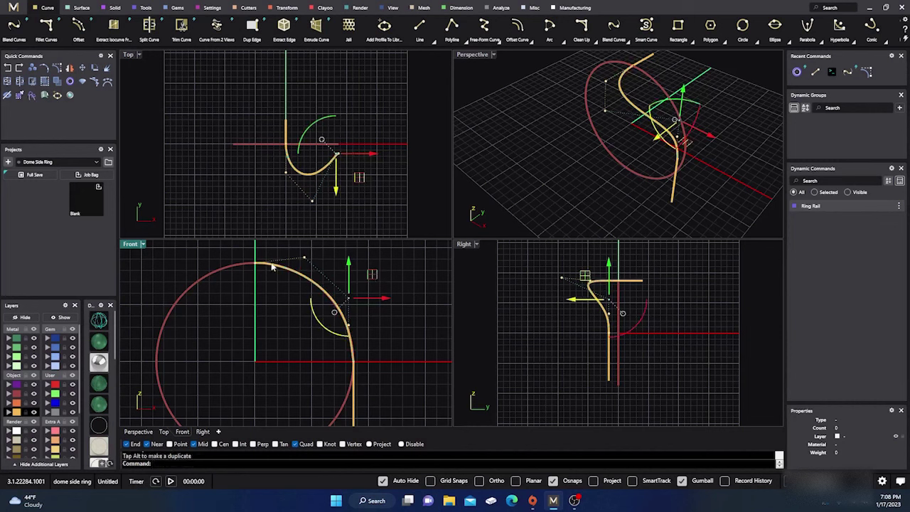
pyautogui.rightClick(395, 332)
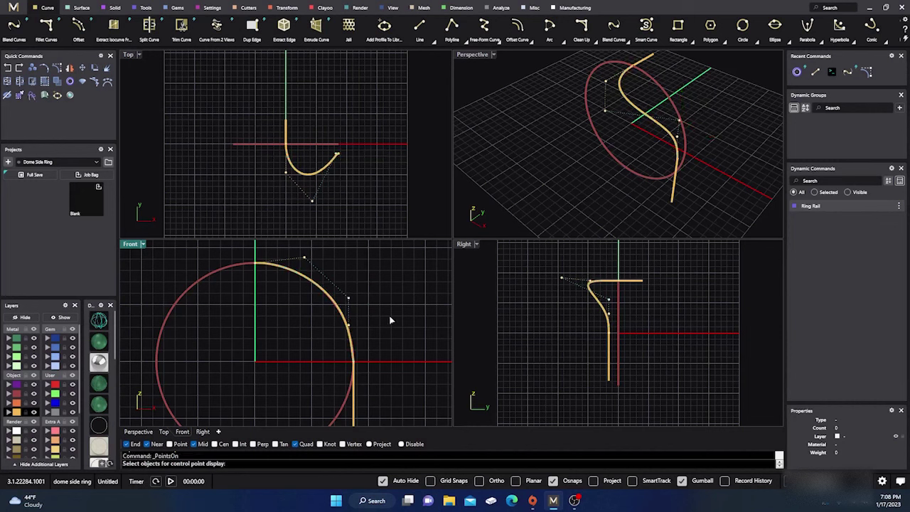
pyautogui.press('Escape')
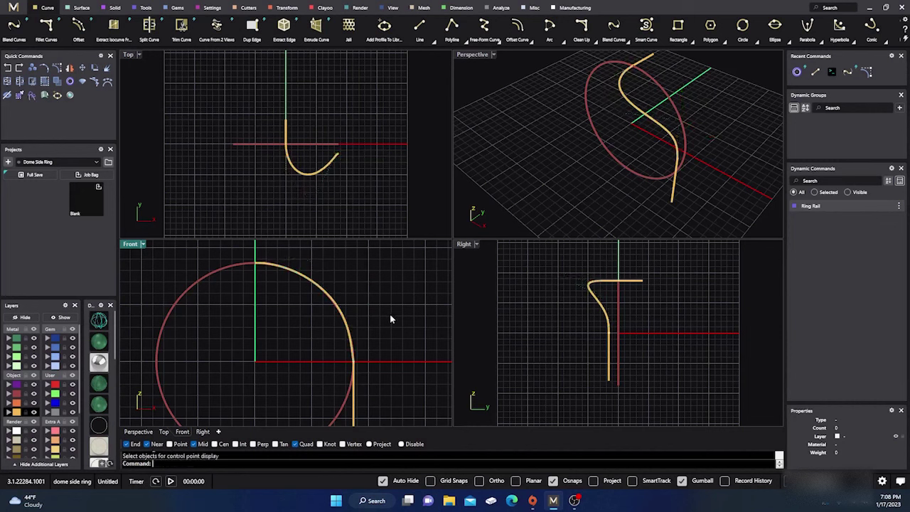
# Take the vertical line and the straight line along the Y axis out of view by assigning them to the hidden gray User layer
pyautogui.click(355, 409)
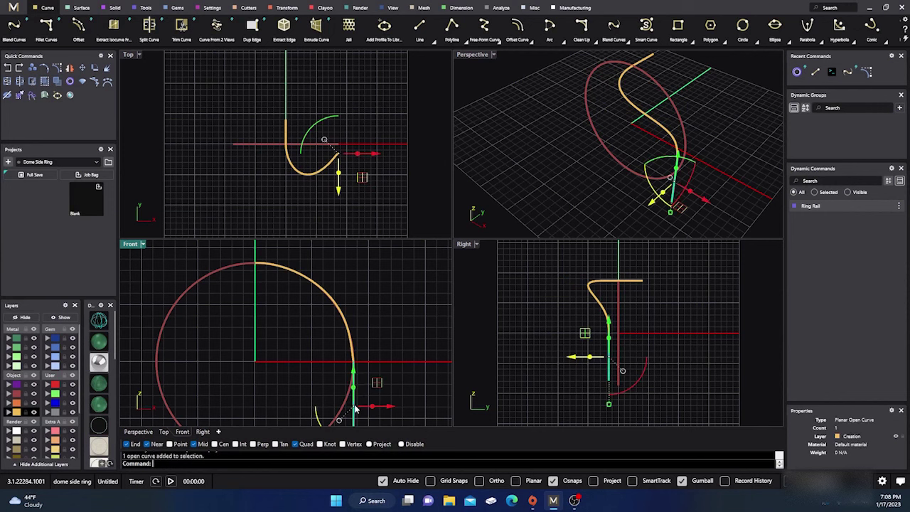
pyautogui.keyDown('shift'); pyautogui.click(291, 133); pyautogui.keyUp('shift')
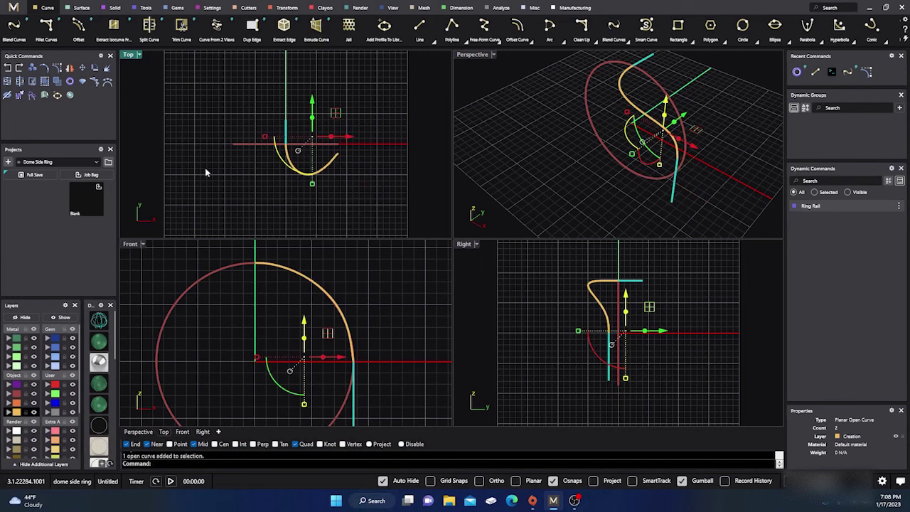
pyautogui.click(52, 413)
# Mirror a copy of the blend curve across the X axis, with the mirror plane starting at 0,0,0
pyautogui.keyDown('shift'); pyautogui.click(311, 176); pyautogui.keyUp('shift')
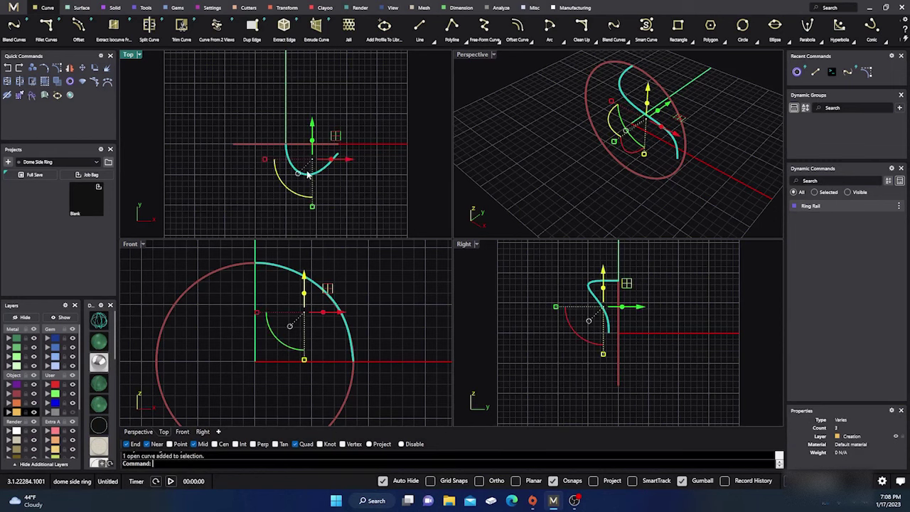
pyautogui.click(19, 82)
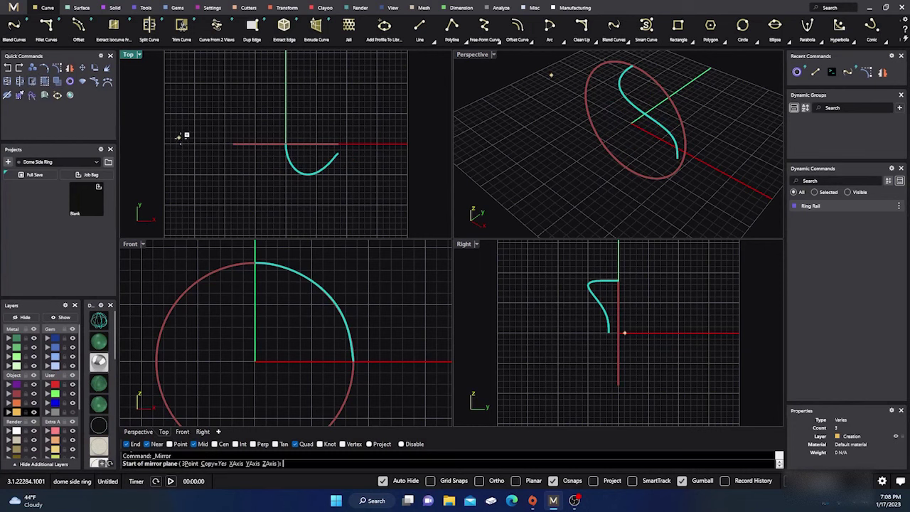
pyautogui.write('0,0,0')
pyautogui.press('Return')
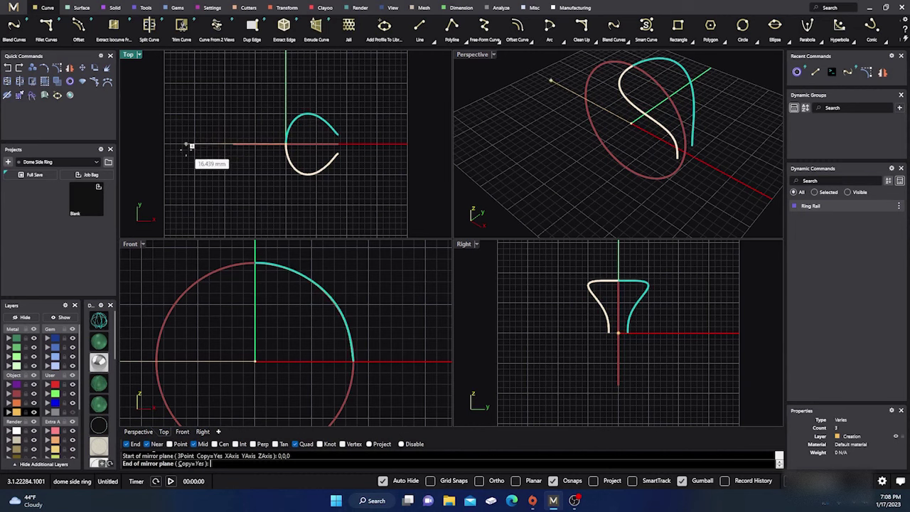
pyautogui.click(186, 145)
pyautogui.click(287, 86)
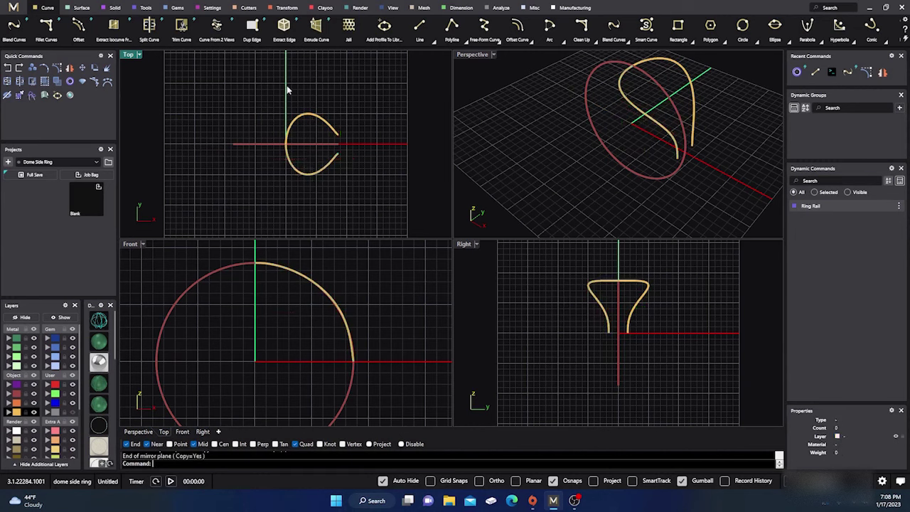
# Join the blend curve and its mirrored copy into one open curve
pyautogui.click(288, 134)
pyautogui.moveTo(289, 134); pyautogui.dragTo(297, 178)
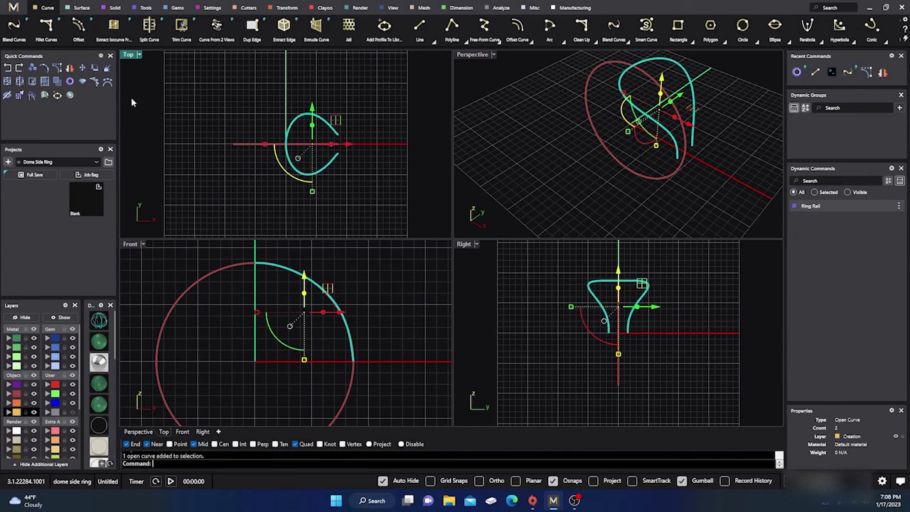
pyautogui.click(7, 81)
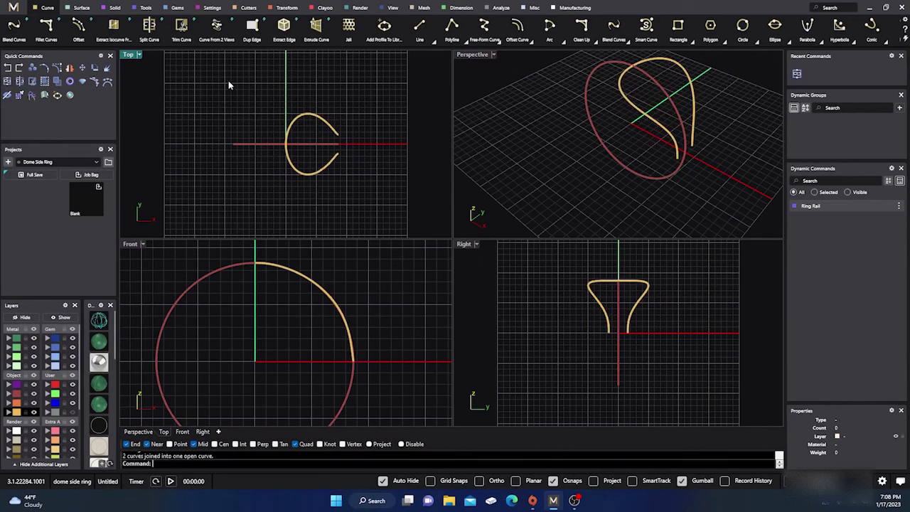
# Display the CurvatureGraph on the joined curve and examine its upper bend in the Top view
pyautogui.click(286, 117)
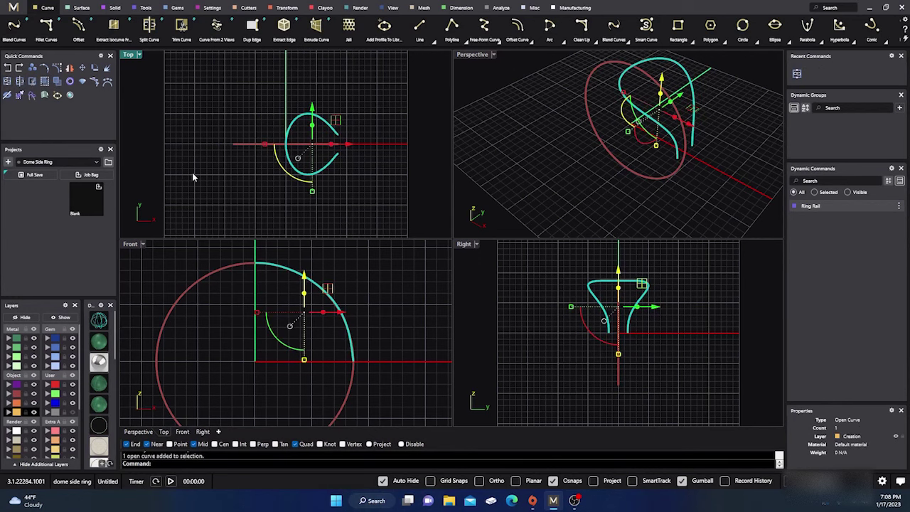
pyautogui.write('Curv')
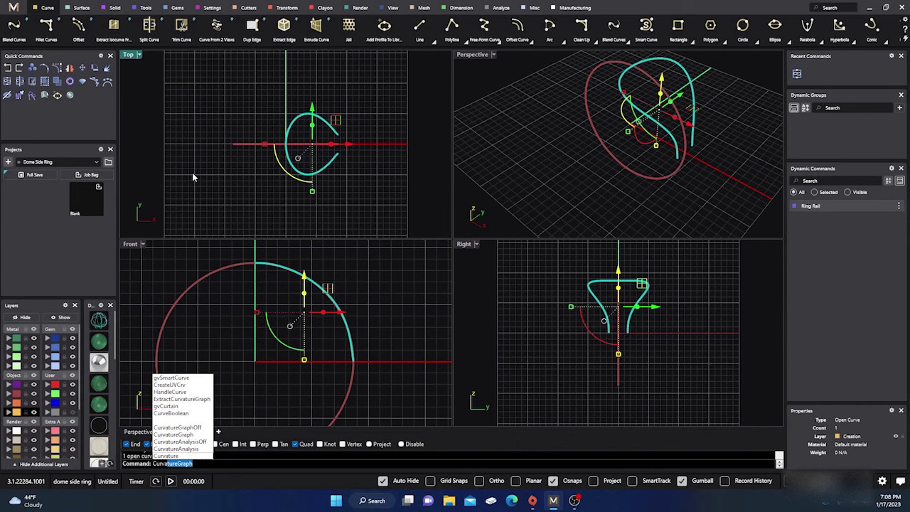
pyautogui.write('a')
pyautogui.press('Return')
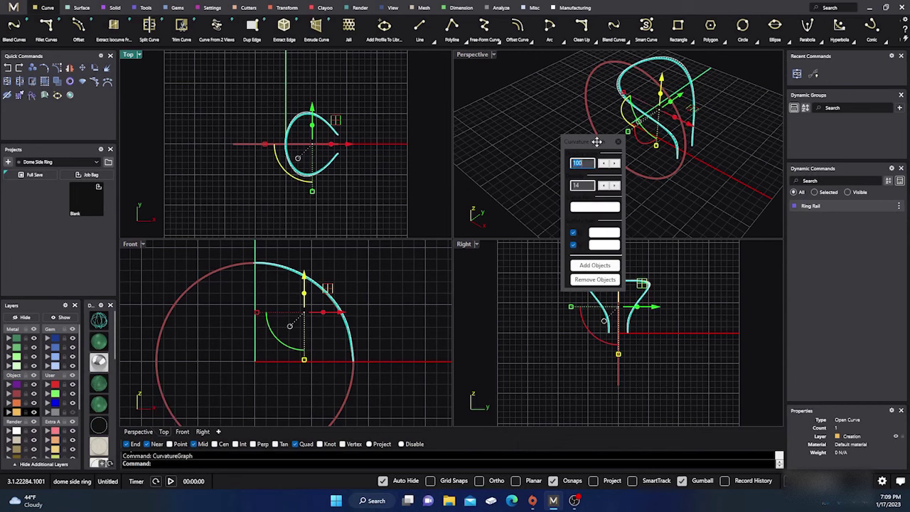
pyautogui.moveTo(596, 141); pyautogui.dragTo(731, 223)
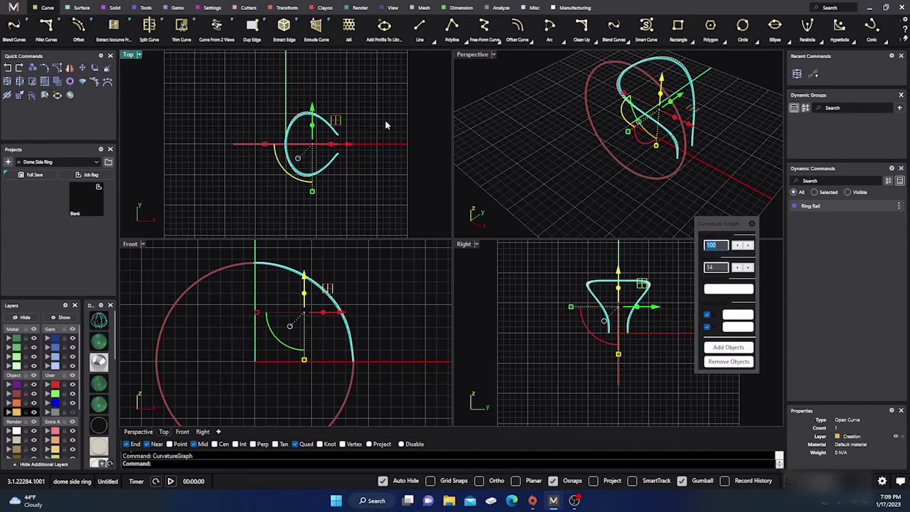
pyautogui.scroll(5, 301, 120)
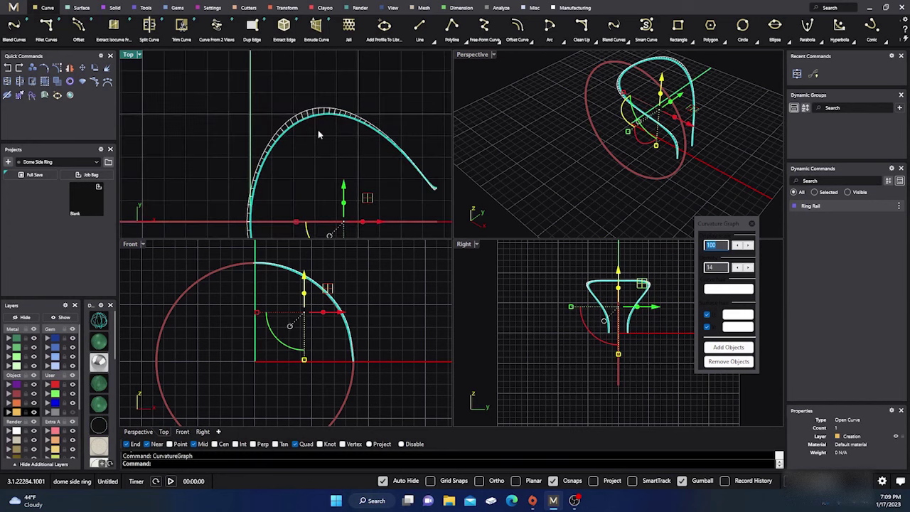
pyautogui.scroll(-2, 278, 128)
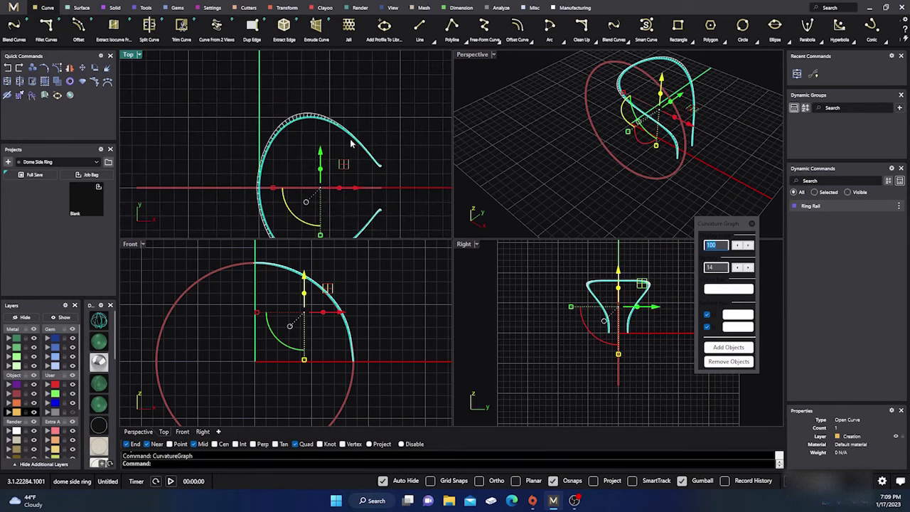
# Set the curvature graph's display scale to 104 and examine the joined curve's smoothness in the enlarged Perspective view
pyautogui.click(748, 246)
pyautogui.click(748, 245)
pyautogui.click(748, 245)
pyautogui.click(749, 245)
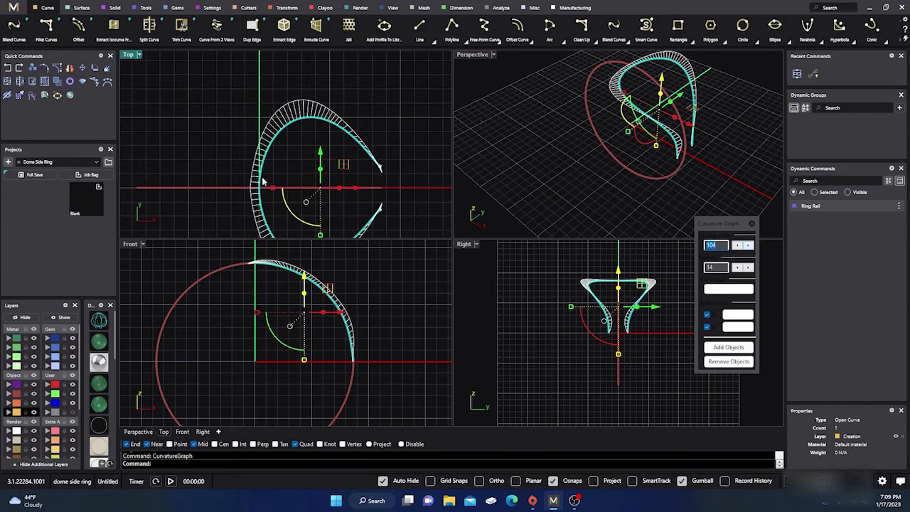
pyautogui.doubleClick(472, 55)
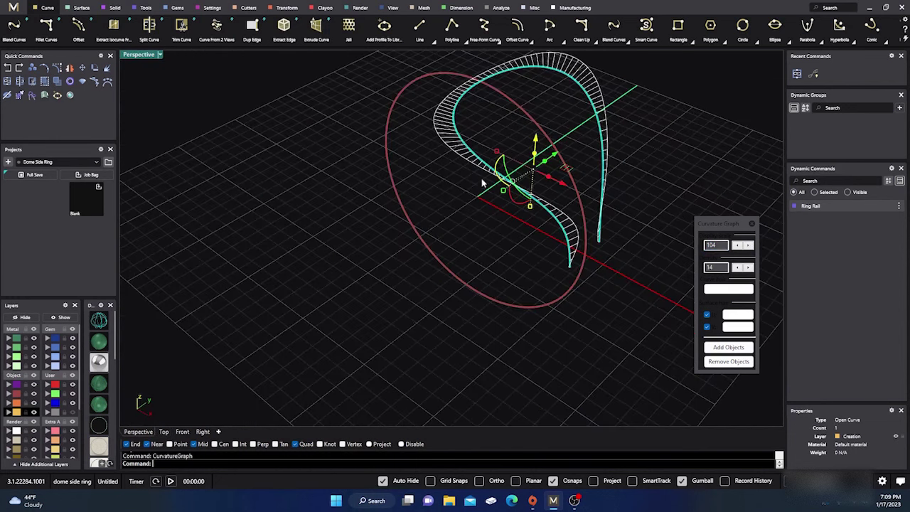
pyautogui.moveTo(484, 184); pyautogui.dragTo(544, 207, button='right')
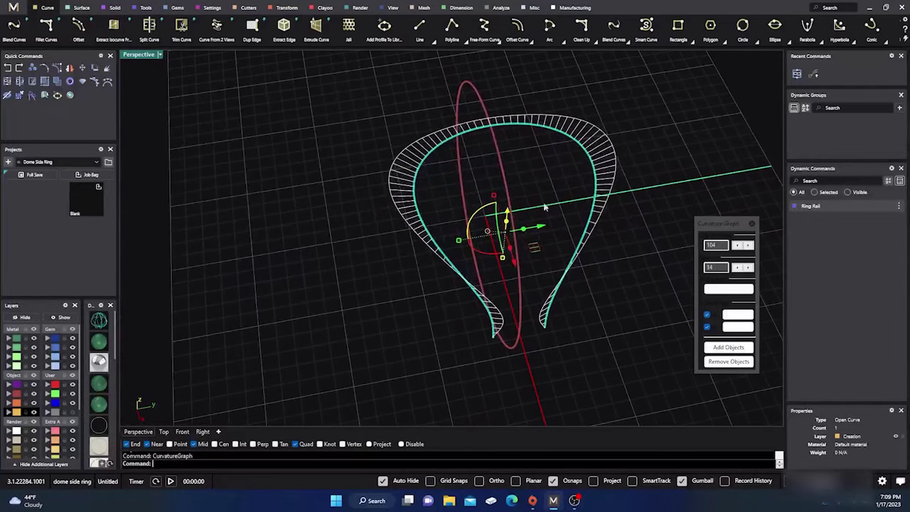
# Remove the joined curve from the curvature graph and inspect its shape against the ring rail in the Perspective view
pyautogui.click(729, 361)
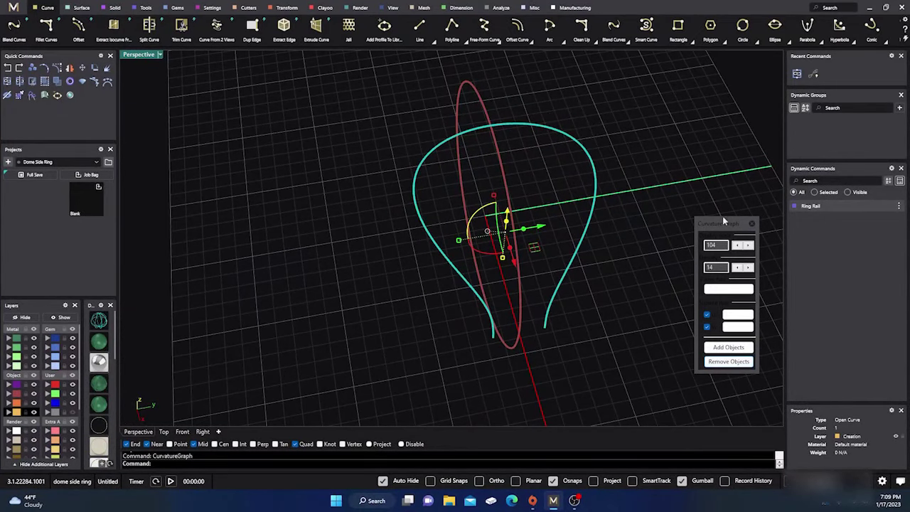
pyautogui.moveTo(733, 225); pyautogui.dragTo(761, 274)
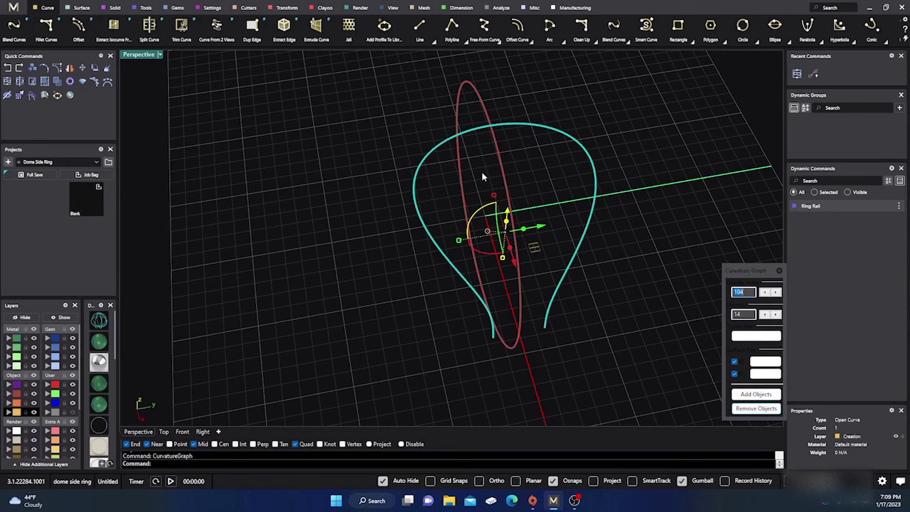
pyautogui.click(243, 190)
pyautogui.moveTo(243, 190); pyautogui.dragTo(345, 167, button='right')
pyautogui.scroll(10, 413, 185)
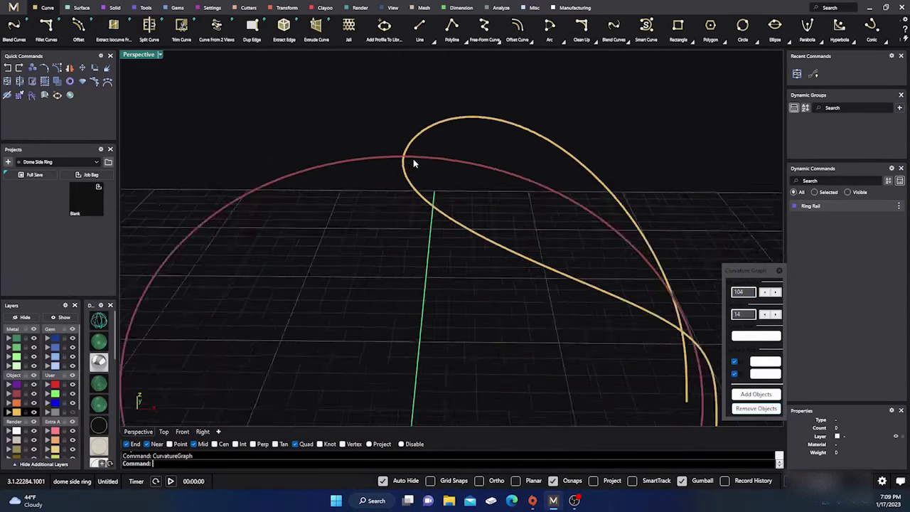
pyautogui.scroll(-6, 413, 160)
pyautogui.moveTo(416, 167); pyautogui.dragTo(376, 237, button='right')
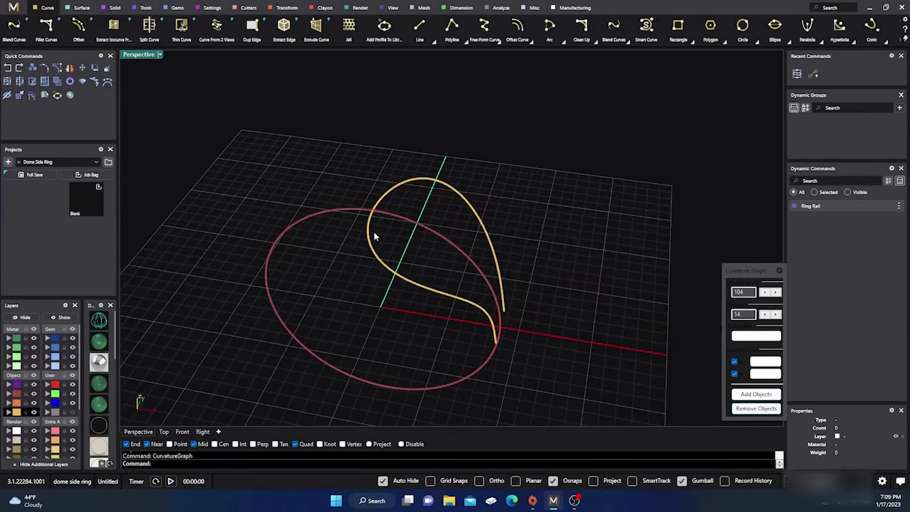
# Start Profile Placer on the joined curve and restore the four-view layout
pyautogui.click(408, 287)
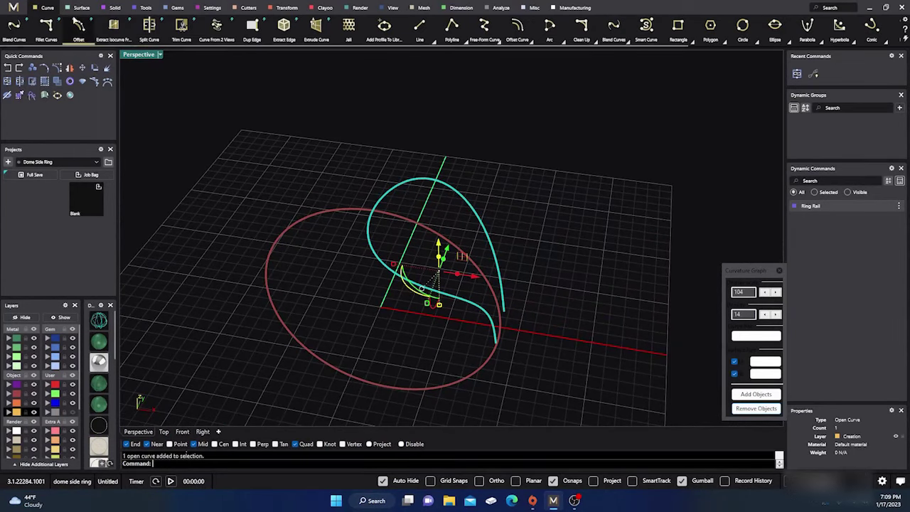
pyautogui.click(146, 8)
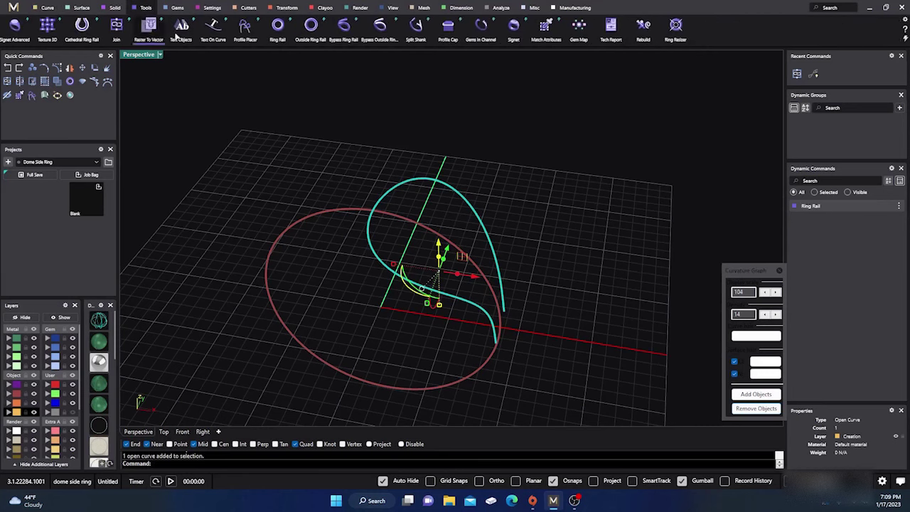
pyautogui.click(243, 27)
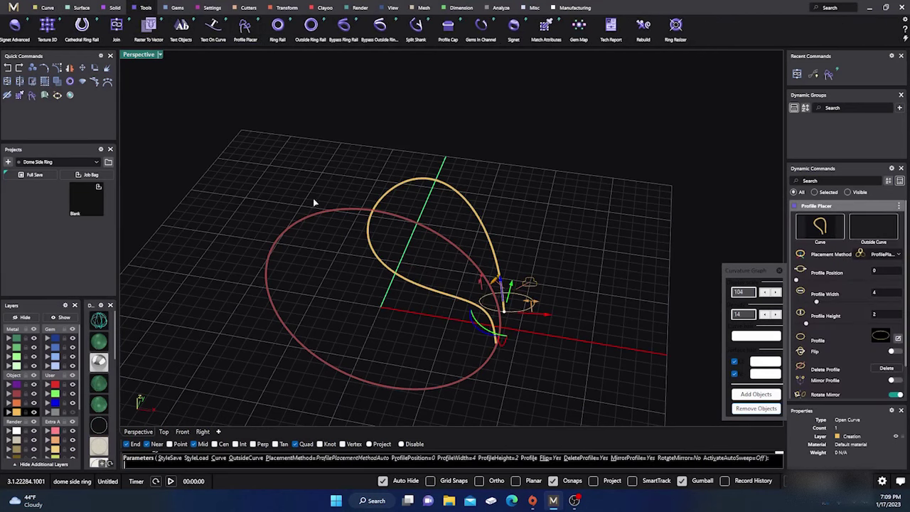
pyautogui.doubleClick(131, 56)
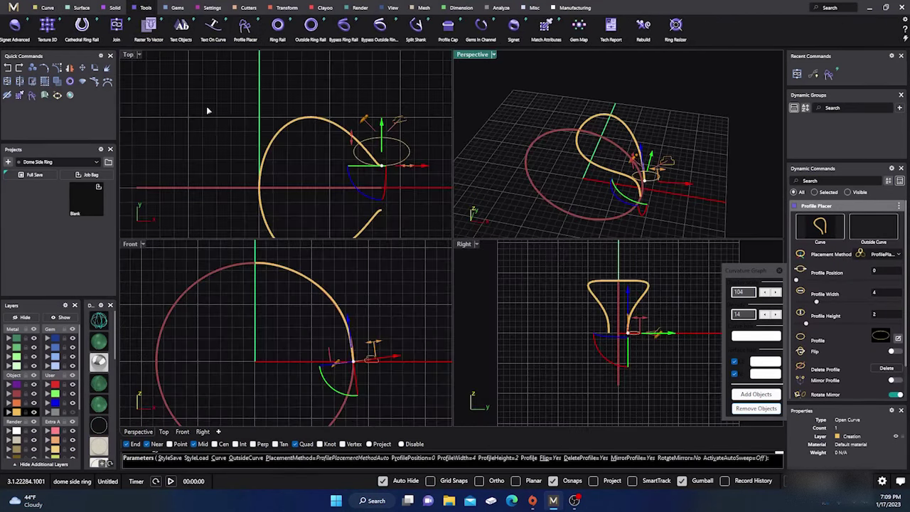
# Choose the half-round shank profile profileplacer_01 from the Shank library for the profile at the curve's starting end
pyautogui.click(364, 200)
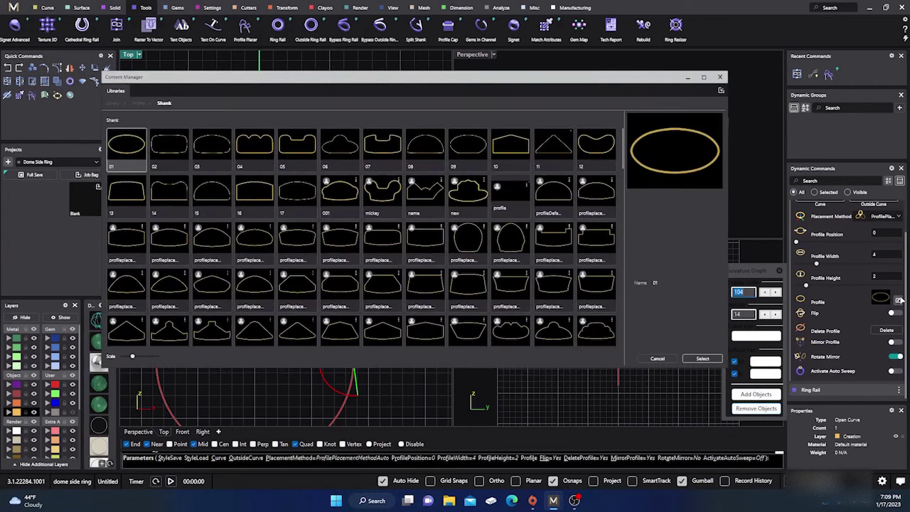
pyautogui.scroll(-10, 331, 203)
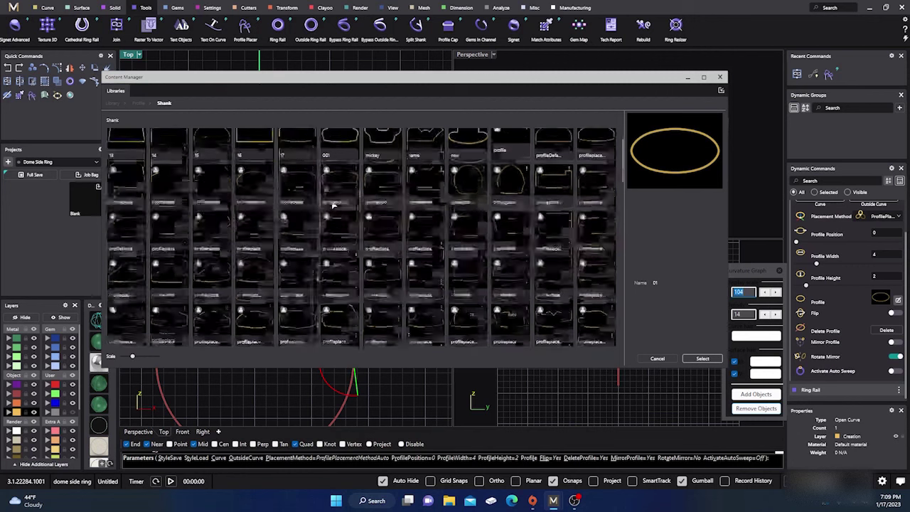
pyautogui.scroll(-10, 332, 204)
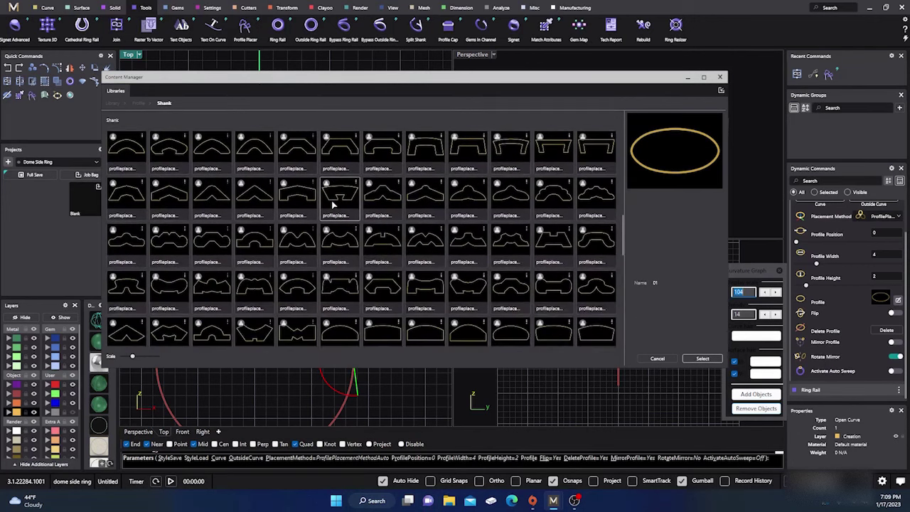
pyautogui.scroll(-5, 332, 205)
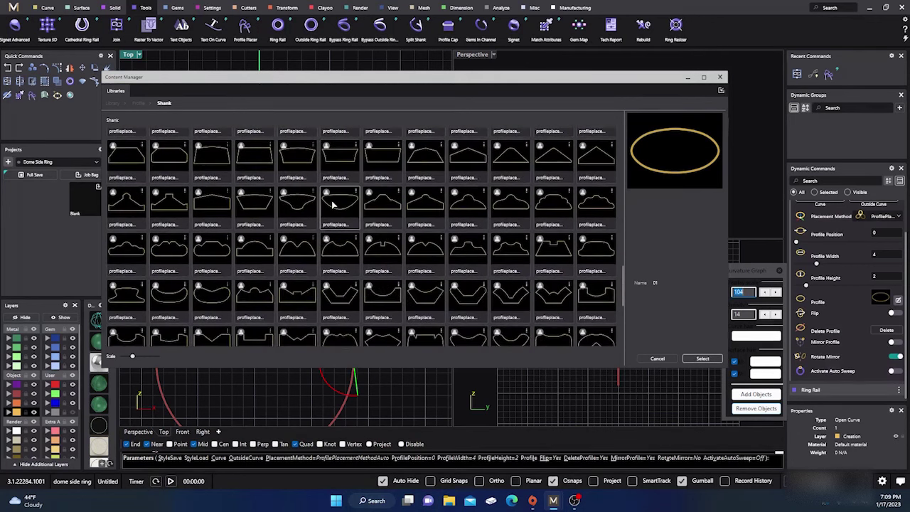
pyautogui.scroll(-10, 332, 204)
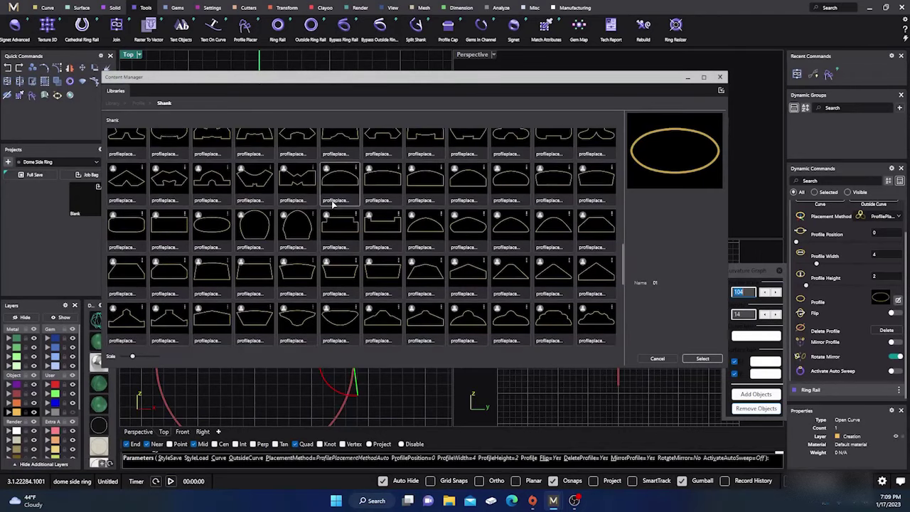
pyautogui.scroll(1, 333, 204)
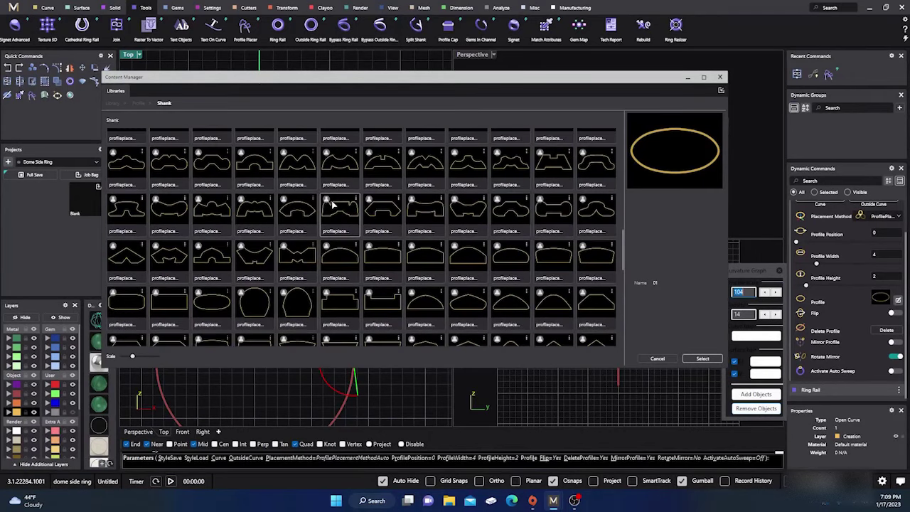
pyautogui.scroll(1, 332, 204)
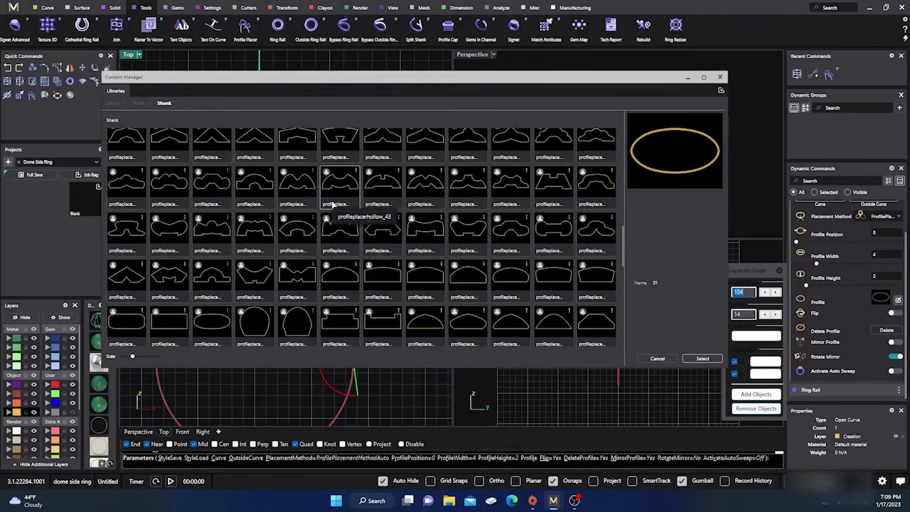
pyautogui.scroll(-2, 332, 205)
pyautogui.scroll(-5, 332, 204)
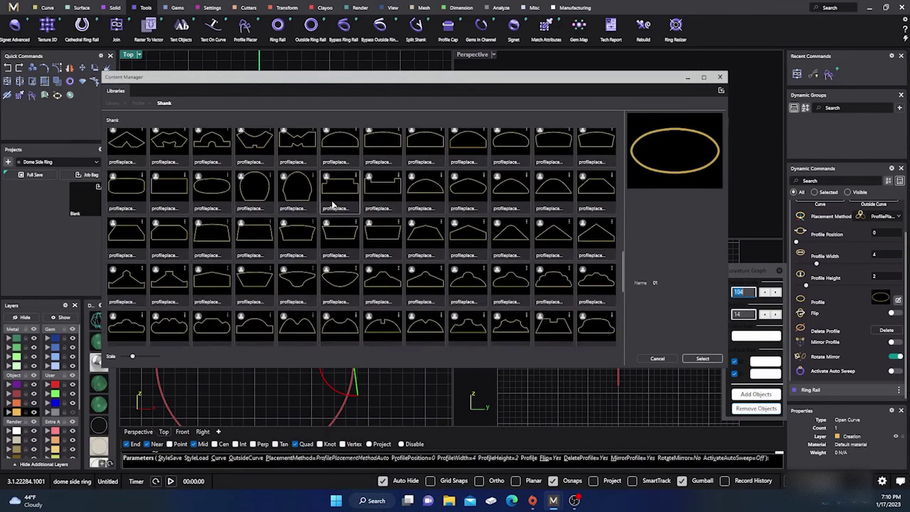
pyautogui.scroll(3, 332, 204)
pyautogui.scroll(4, 332, 204)
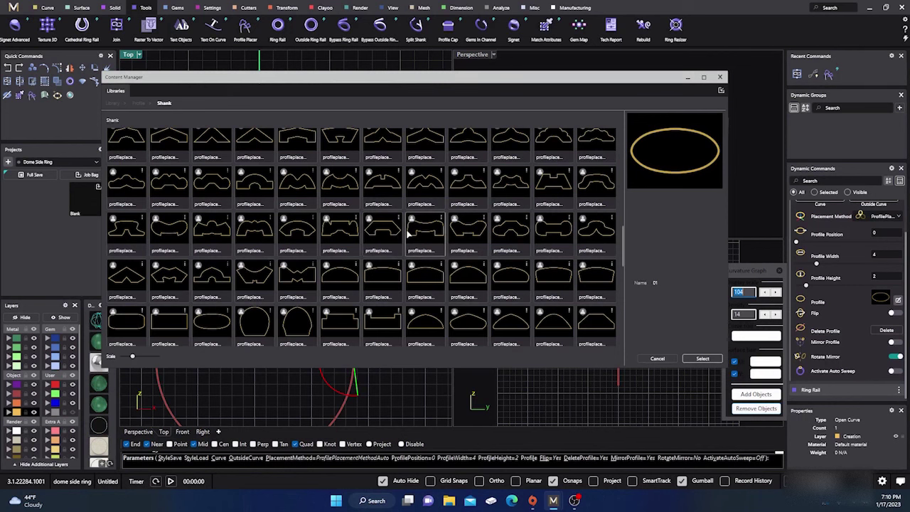
pyautogui.scroll(-8, 409, 236)
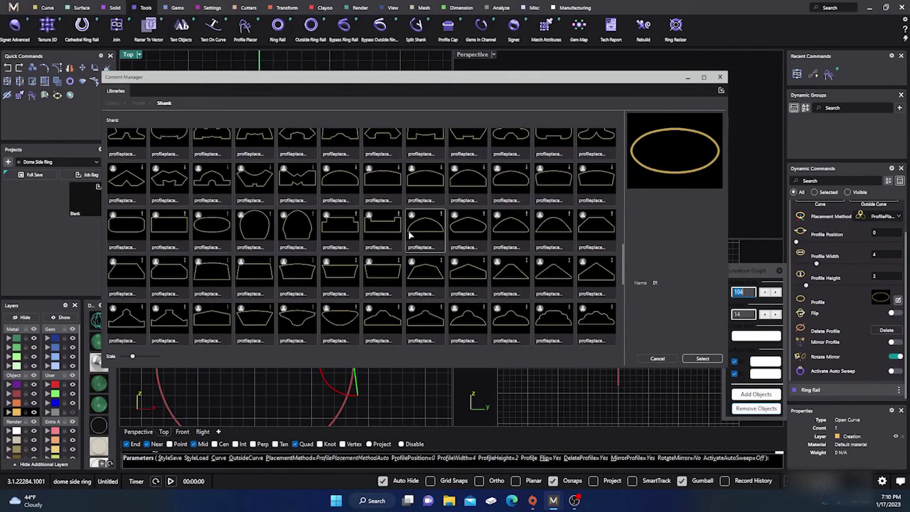
pyautogui.scroll(-10, 410, 236)
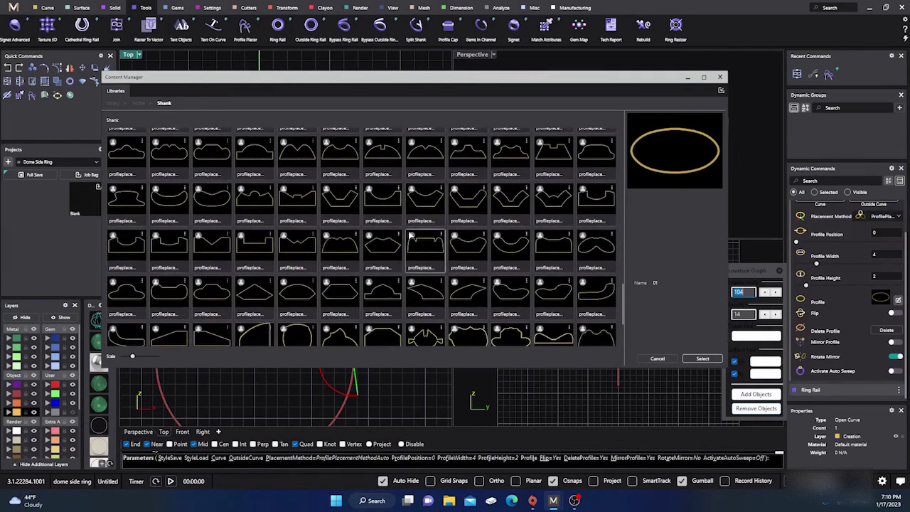
pyautogui.scroll(-2, 410, 234)
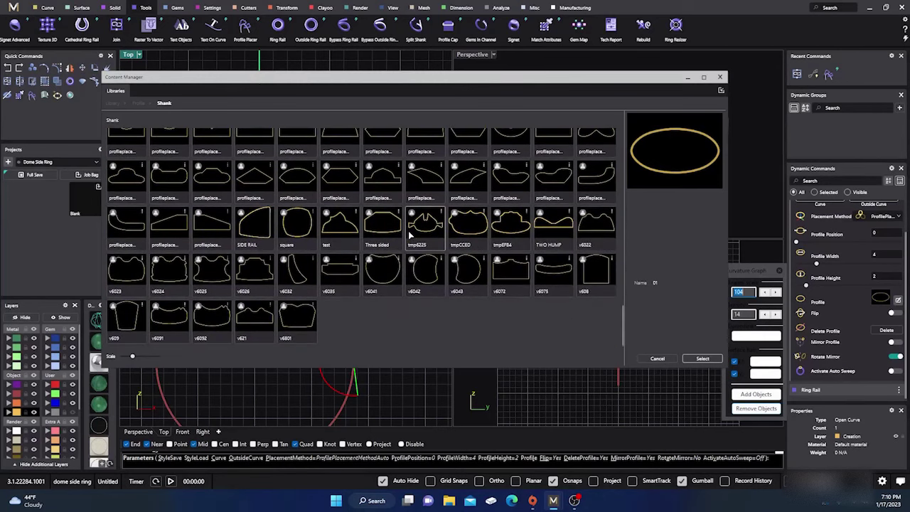
pyautogui.scroll(10, 410, 236)
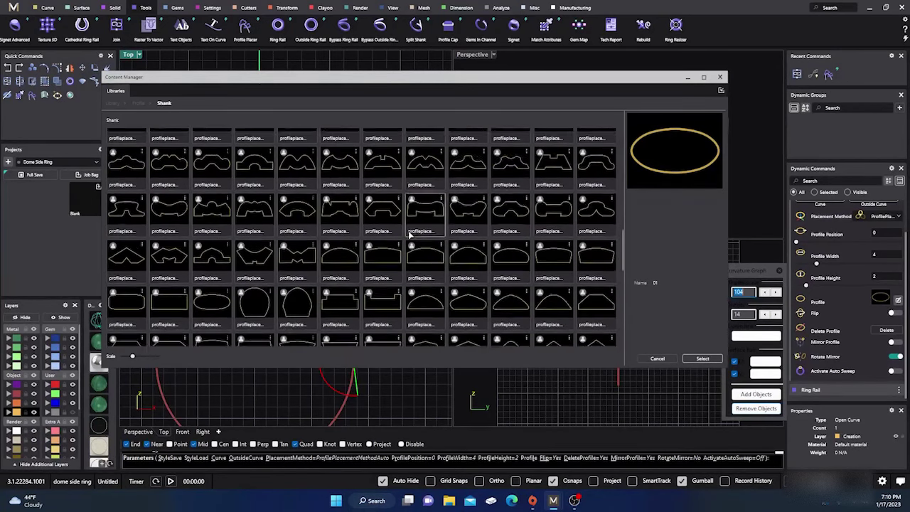
pyautogui.scroll(3, 410, 235)
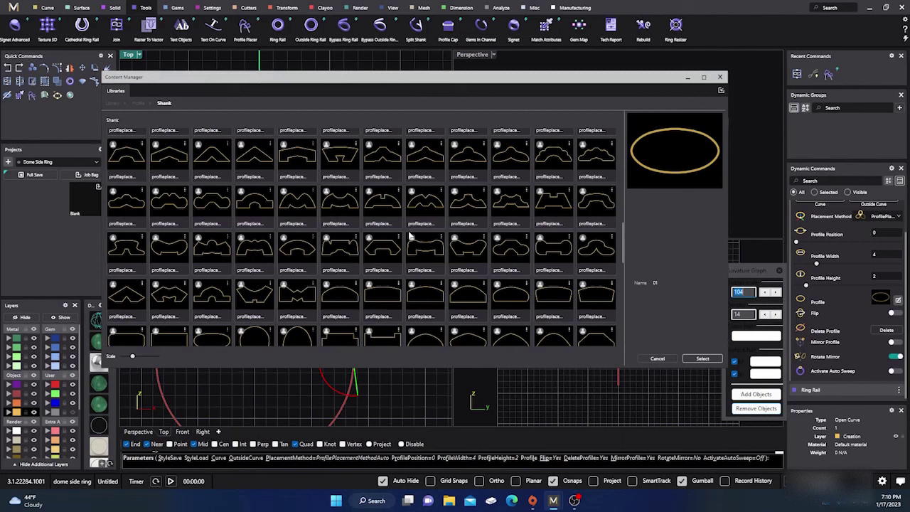
pyautogui.click(348, 300)
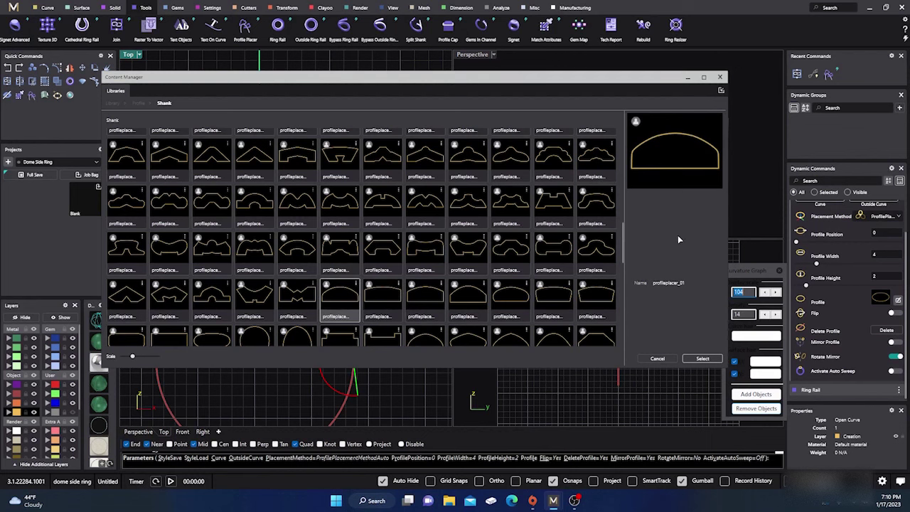
pyautogui.click(704, 359)
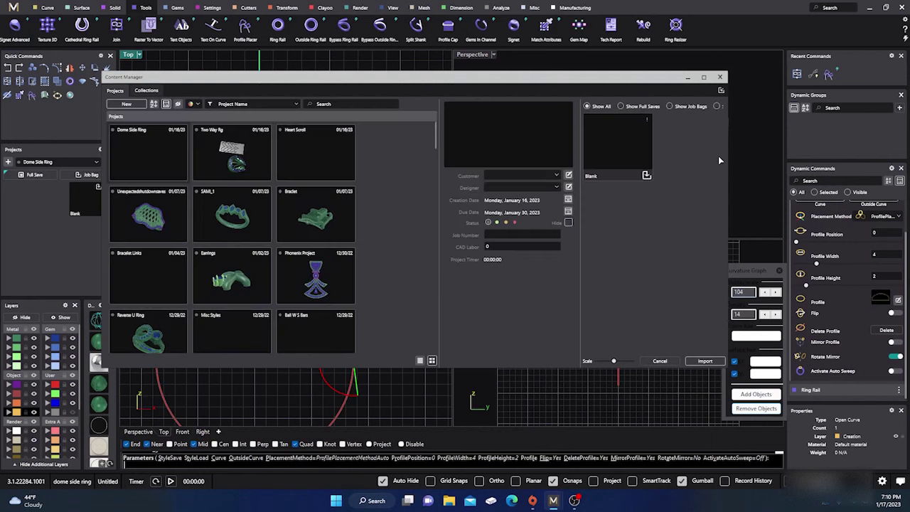
pyautogui.click(720, 77)
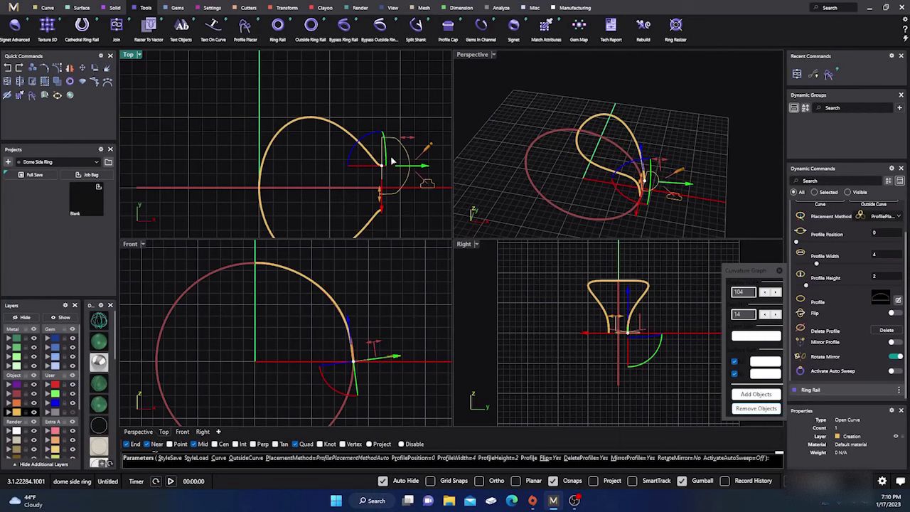
# Resize the profile at the curve's starting end to 2 mm wide and 2.5 mm high in the Top view
pyautogui.moveTo(390, 160); pyautogui.dragTo(392, 147, button='right')
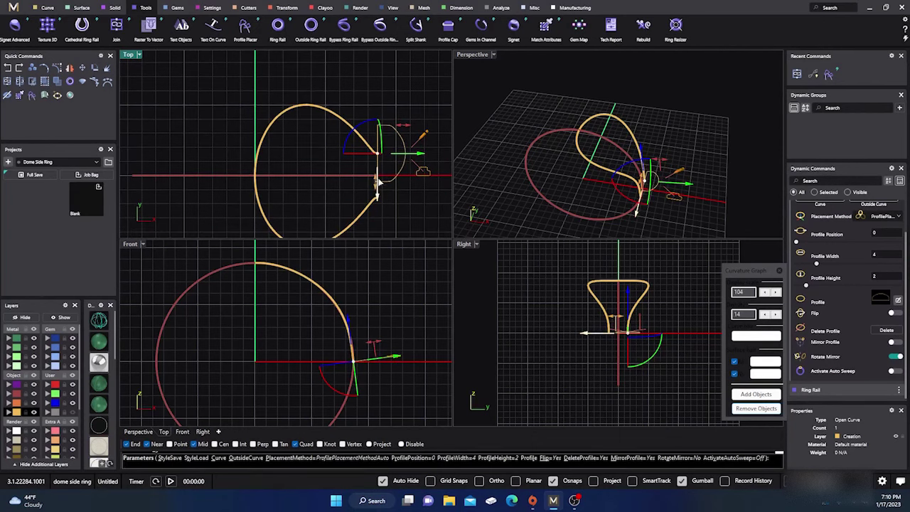
pyautogui.moveTo(376, 185); pyautogui.dragTo(378, 155)
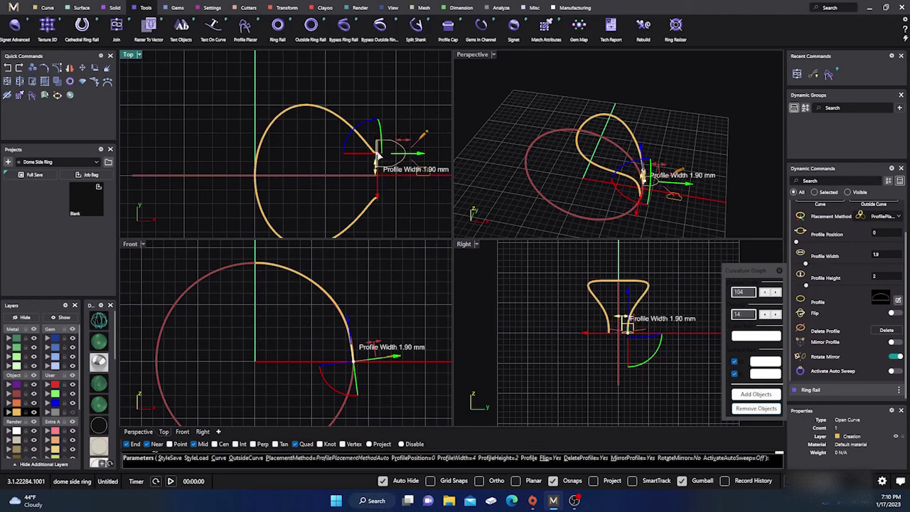
pyautogui.moveTo(377, 154); pyautogui.dragTo(378, 160)
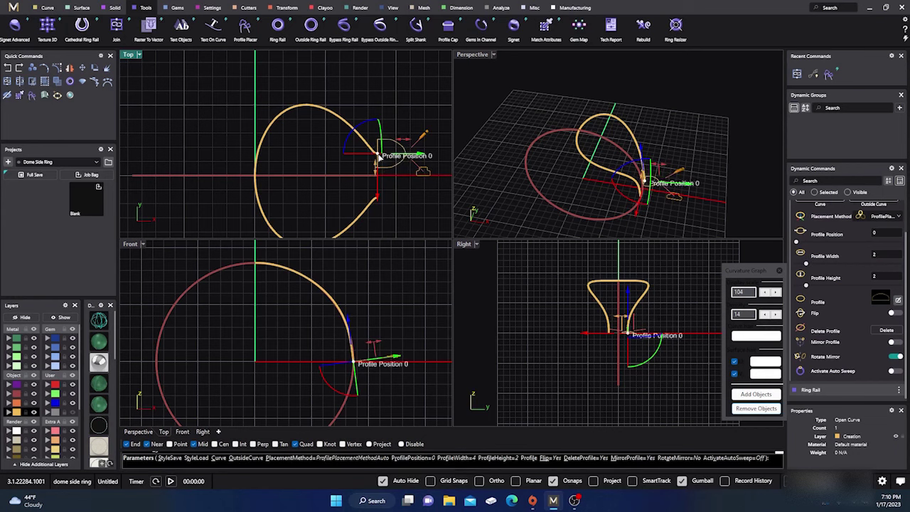
pyautogui.moveTo(405, 141); pyautogui.dragTo(408, 140)
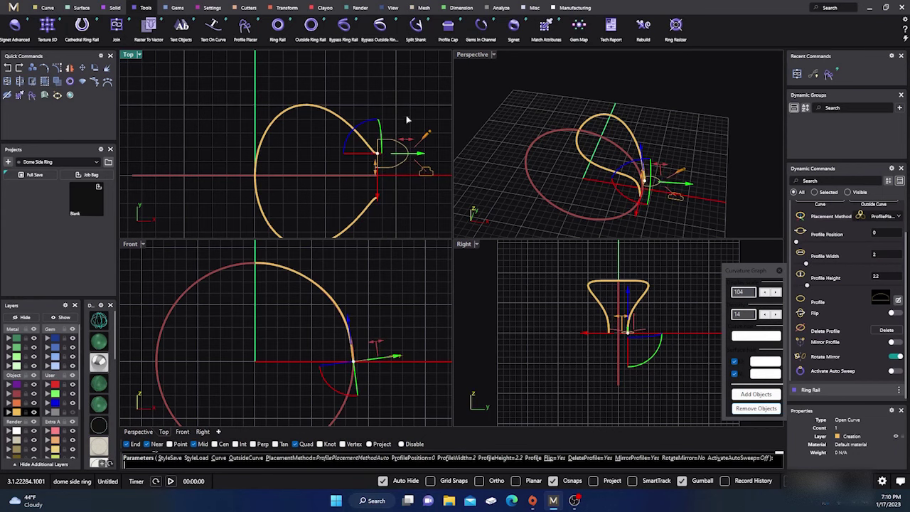
pyautogui.moveTo(392, 118); pyautogui.dragTo(297, 125, button='right')
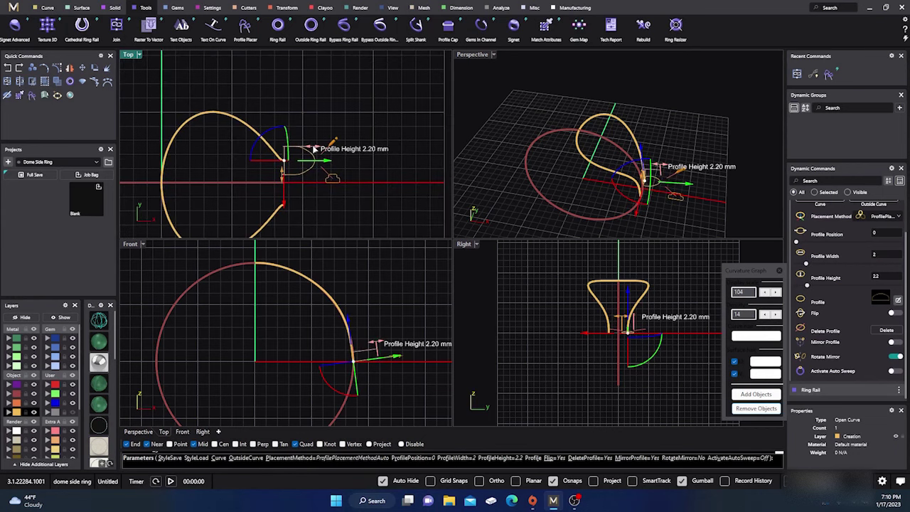
pyautogui.moveTo(317, 150); pyautogui.dragTo(322, 148)
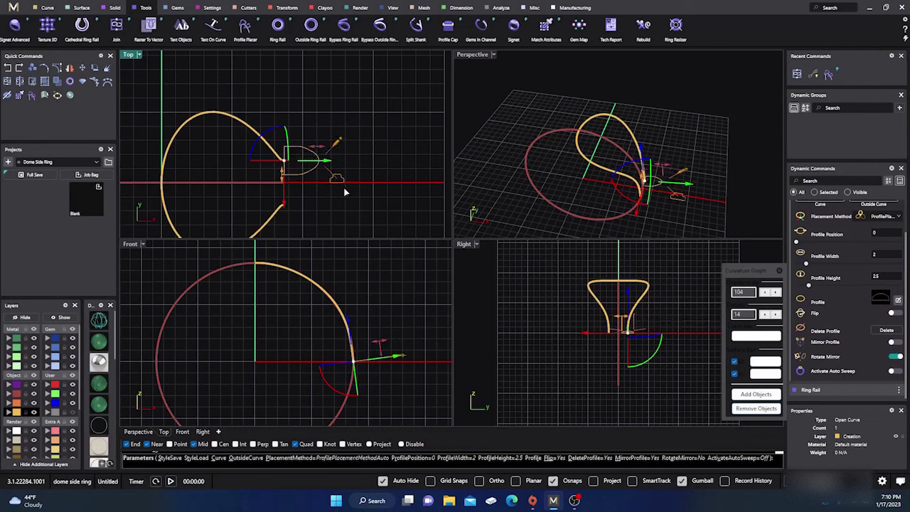
# Add a second profile at the curve's other open end, position 1, and rotate it outward parallel to the first in the Top view
pyautogui.click(285, 207)
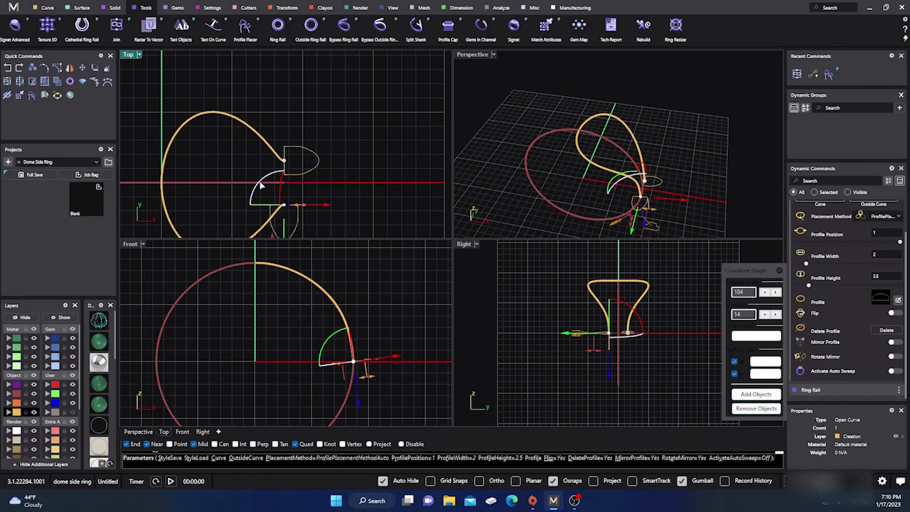
pyautogui.click(261, 185)
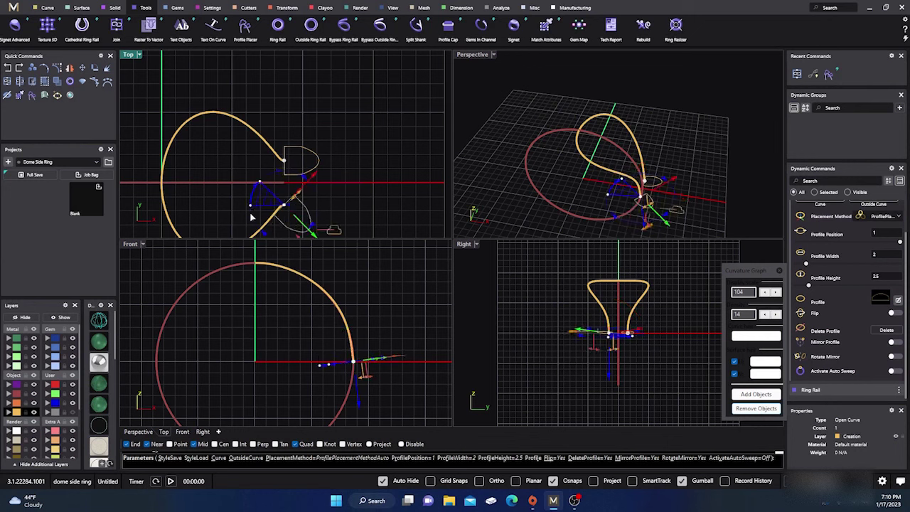
pyautogui.moveTo(252, 218); pyautogui.dragTo(252, 218)
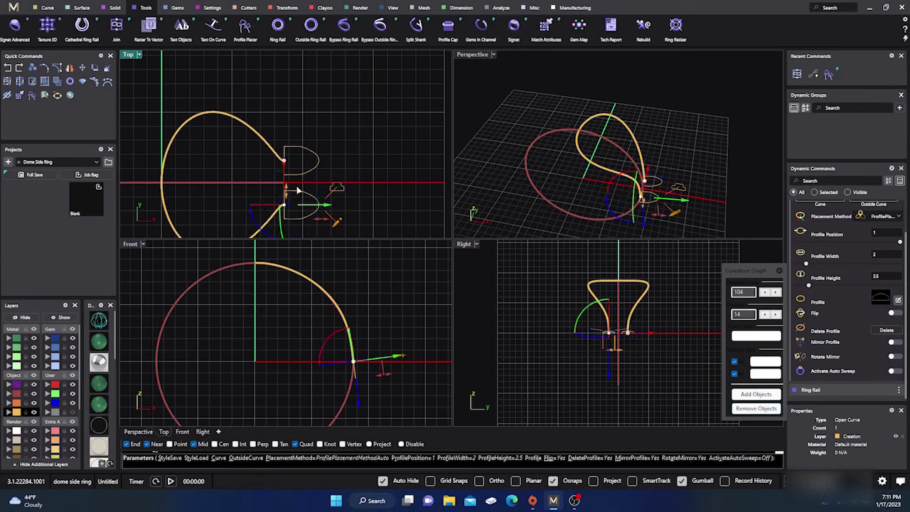
# Add a third profile at the curve's midpoint, position 0.5, rotate it upright on the ring rail in the Front view, and finish Profile Placer
pyautogui.click(581, 135)
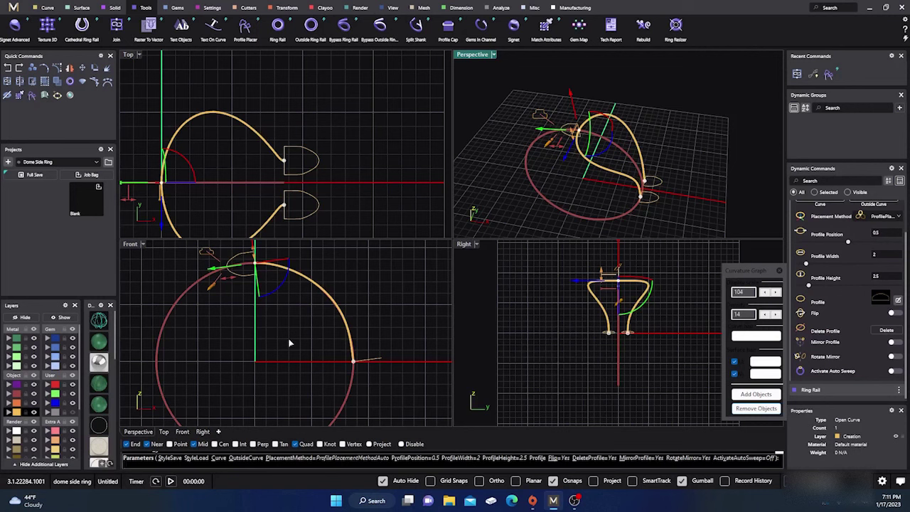
pyautogui.moveTo(285, 280); pyautogui.dragTo(243, 313)
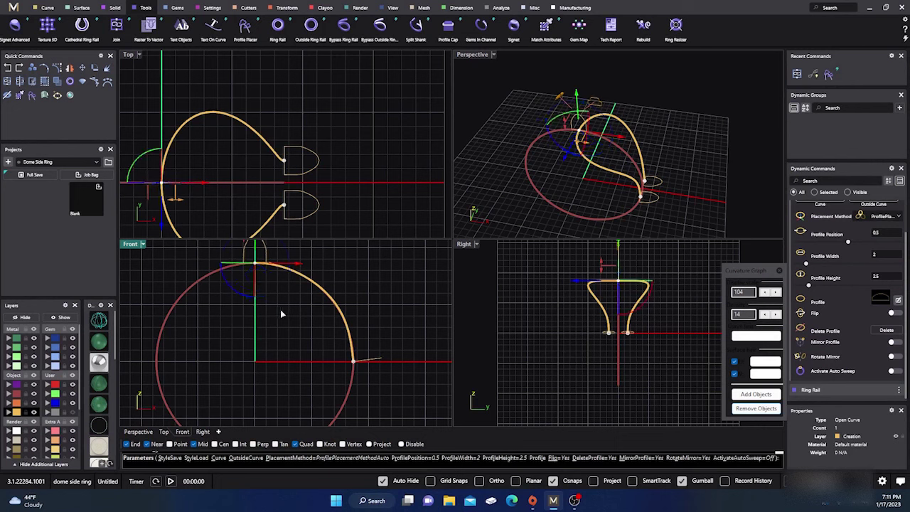
pyautogui.scroll(3, 306, 353)
pyautogui.scroll(2, 297, 335)
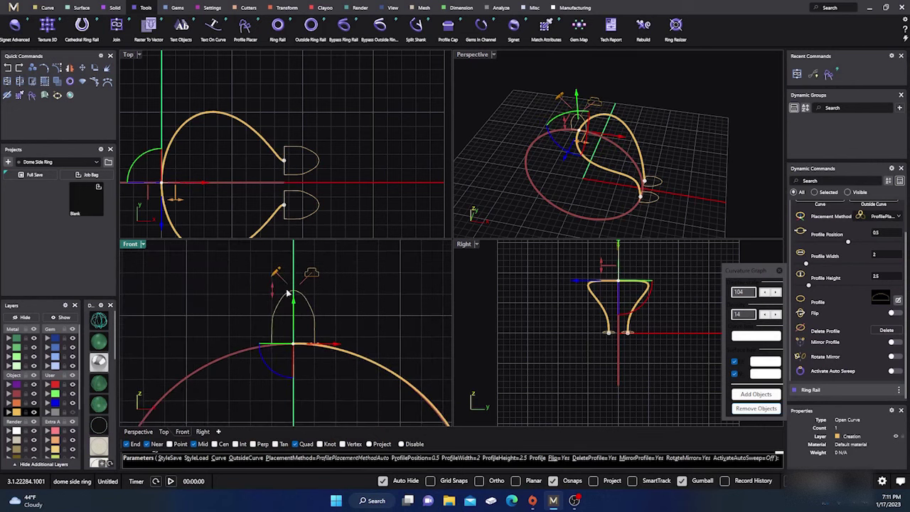
pyautogui.scroll(2, 292, 304)
pyautogui.moveTo(296, 323); pyautogui.dragTo(298, 301, button='right')
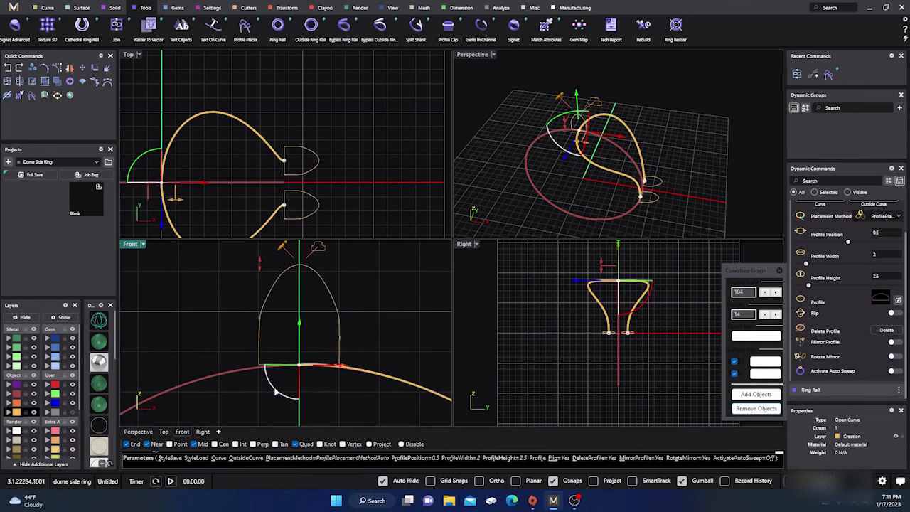
pyautogui.click(276, 391)
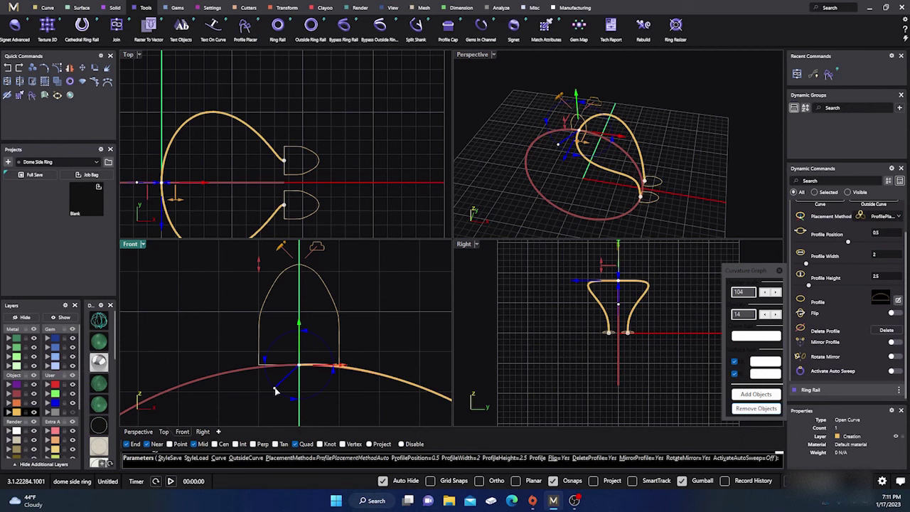
pyautogui.click(275, 391)
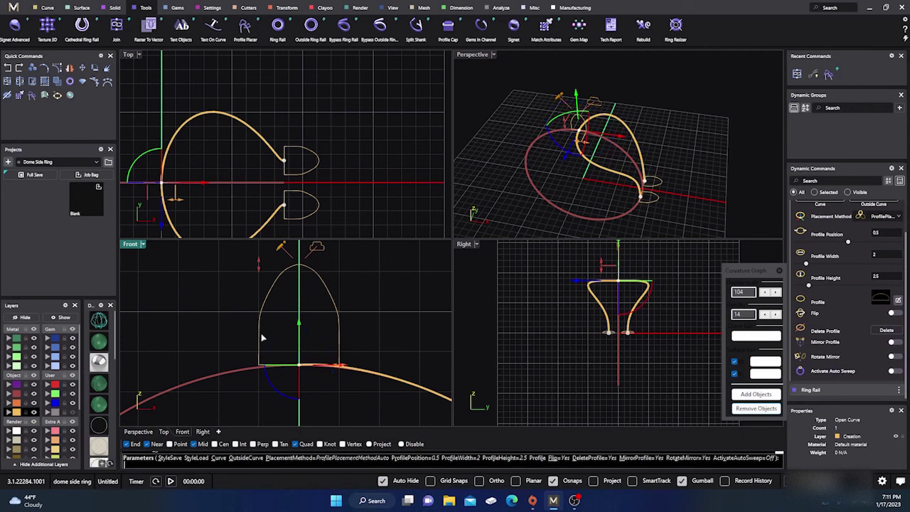
pyautogui.rightClick(220, 280)
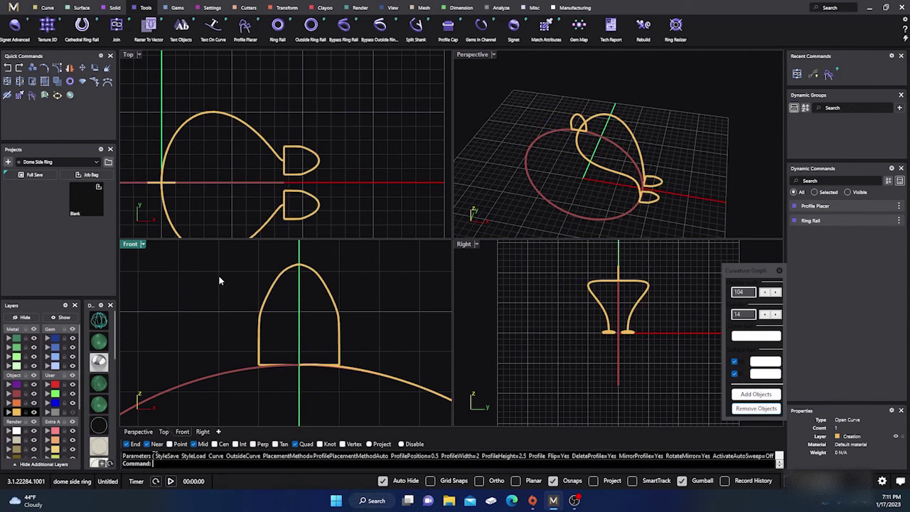
# Build a Sweep 1 with the joined curve as the rail and the two end profiles and midpoint profile as sections
pyautogui.click(81, 7)
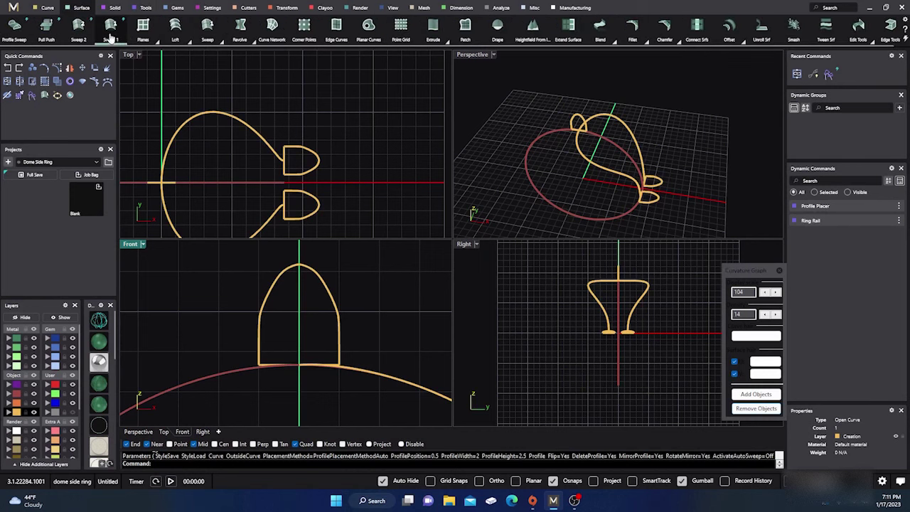
pyautogui.click(109, 26)
pyautogui.click(266, 145)
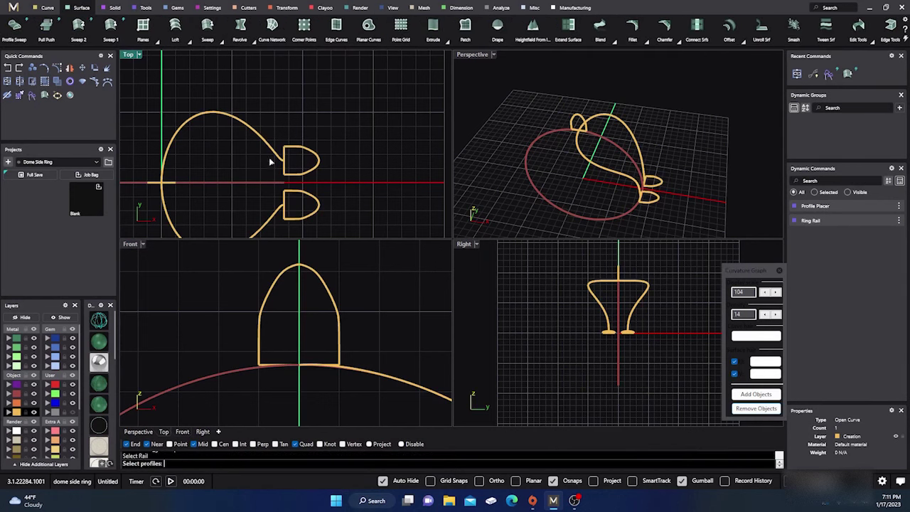
pyautogui.click(302, 222)
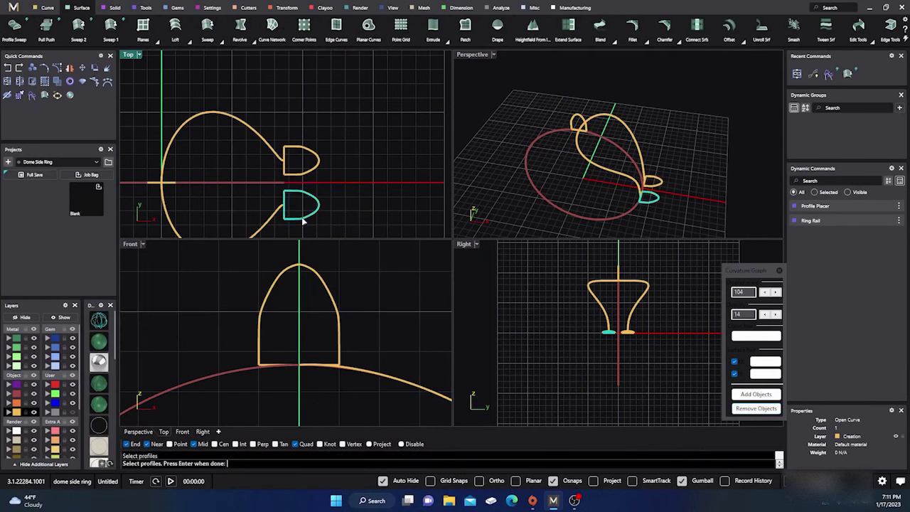
pyautogui.click(174, 184)
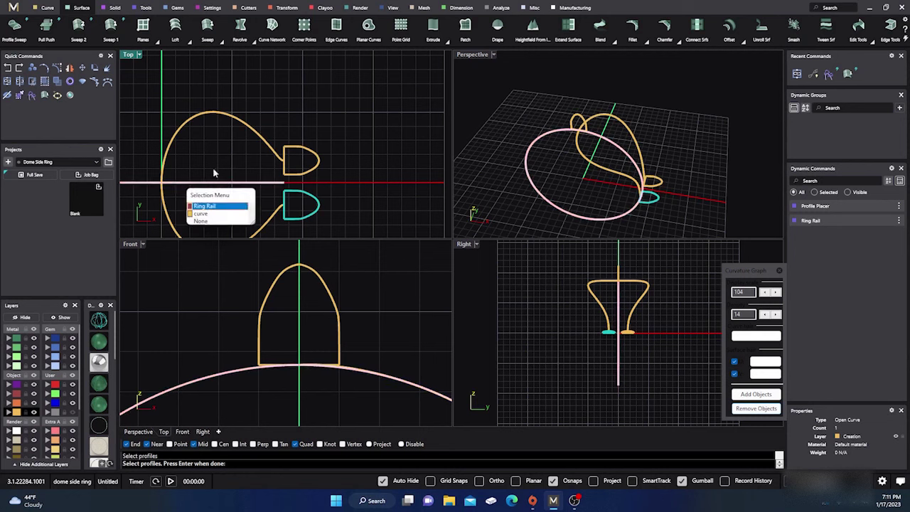
pyautogui.click(214, 214)
pyautogui.click(320, 165)
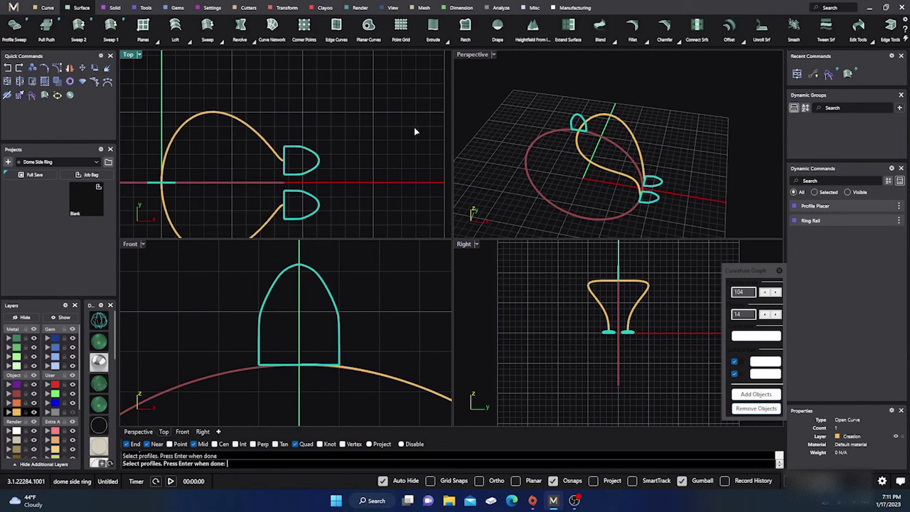
pyautogui.press('Return')
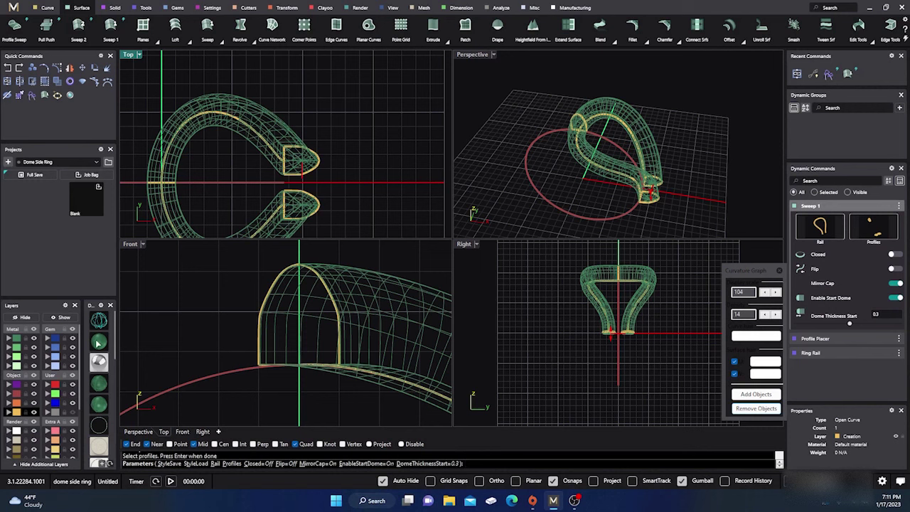
# Switch the viewports to shaded display, maximize the Perspective view, and accept the Sweep 1 settings
pyautogui.rightClick(97, 343)
pyautogui.click(471, 56)
pyautogui.doubleClick(472, 57)
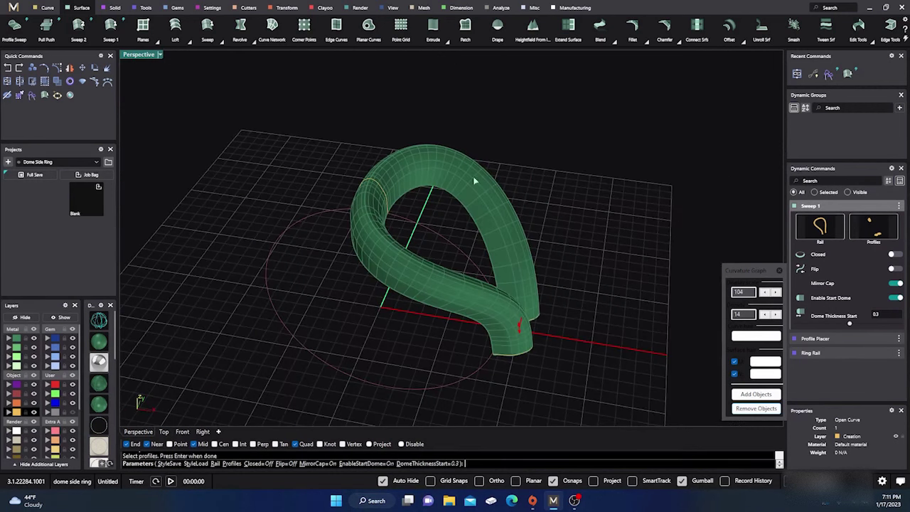
pyautogui.moveTo(469, 211); pyautogui.dragTo(460, 193, button='right')
pyautogui.press('Return')
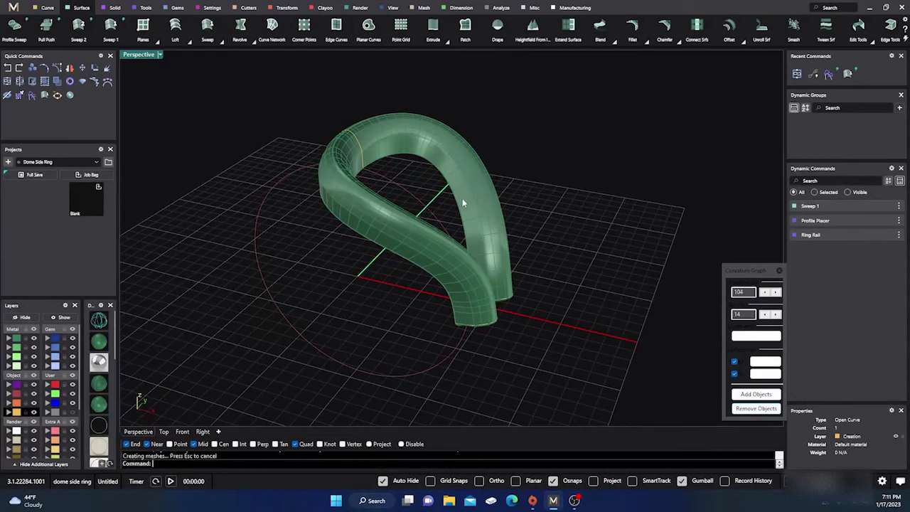
# Edit the Profile Placer profile at the curve's midpoint and replace its shape with profileplacerCF_08 from the Shank library
pyautogui.click(358, 138)
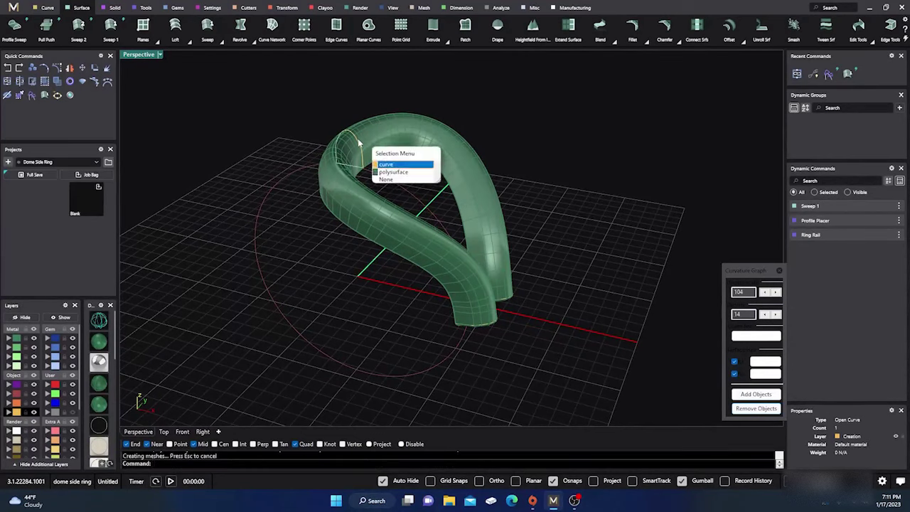
pyautogui.click(384, 165)
pyautogui.moveTo(384, 166); pyautogui.dragTo(372, 207, button='right')
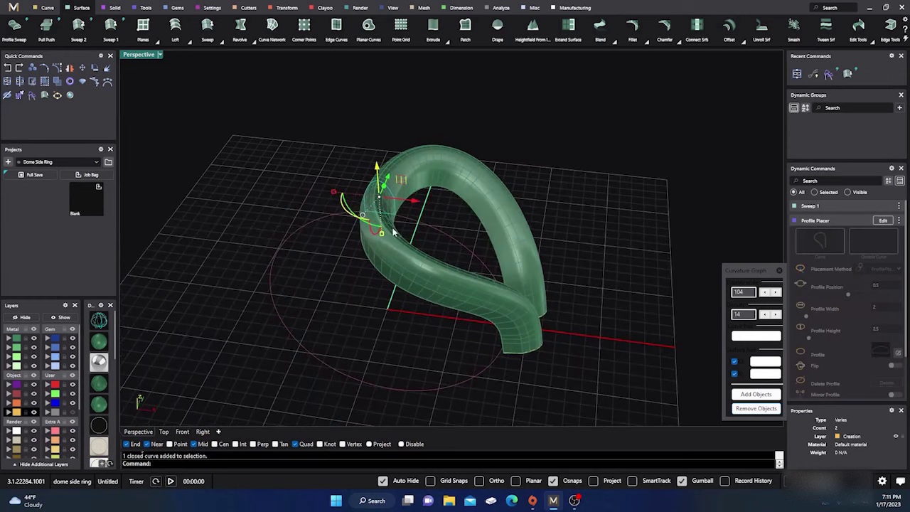
pyautogui.scroll(3, 396, 233)
pyautogui.scroll(2, 396, 233)
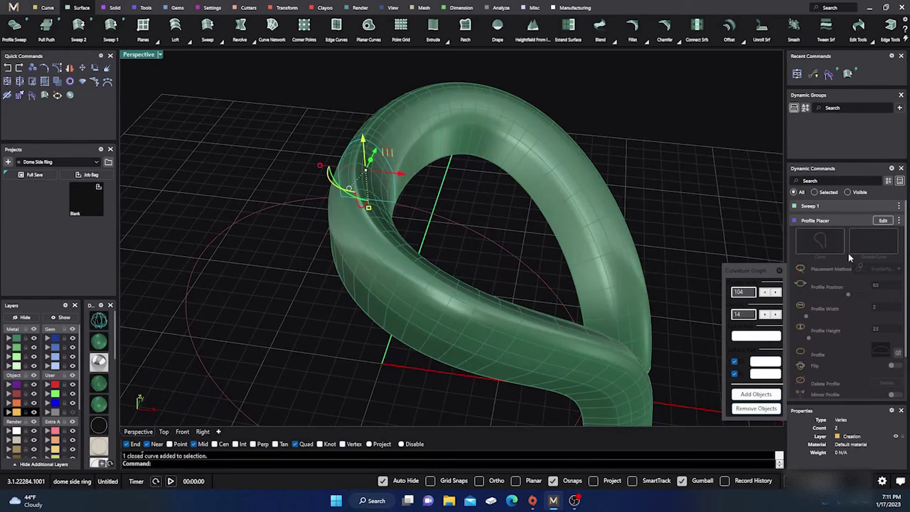
pyautogui.click(884, 223)
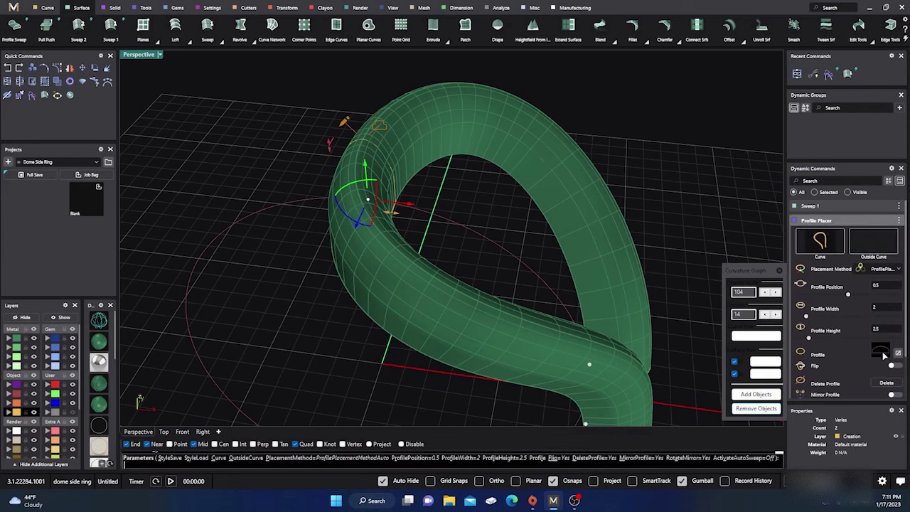
pyautogui.click(379, 256)
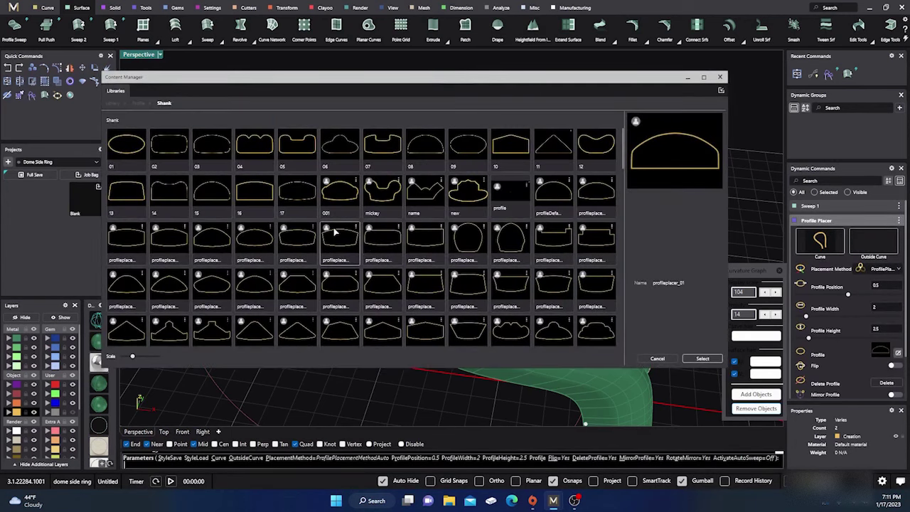
pyautogui.click(382, 243)
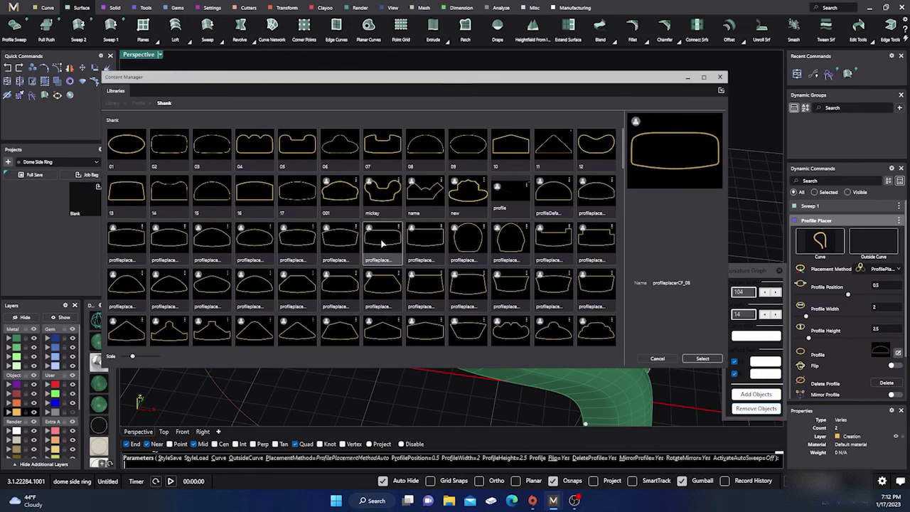
pyautogui.click(702, 358)
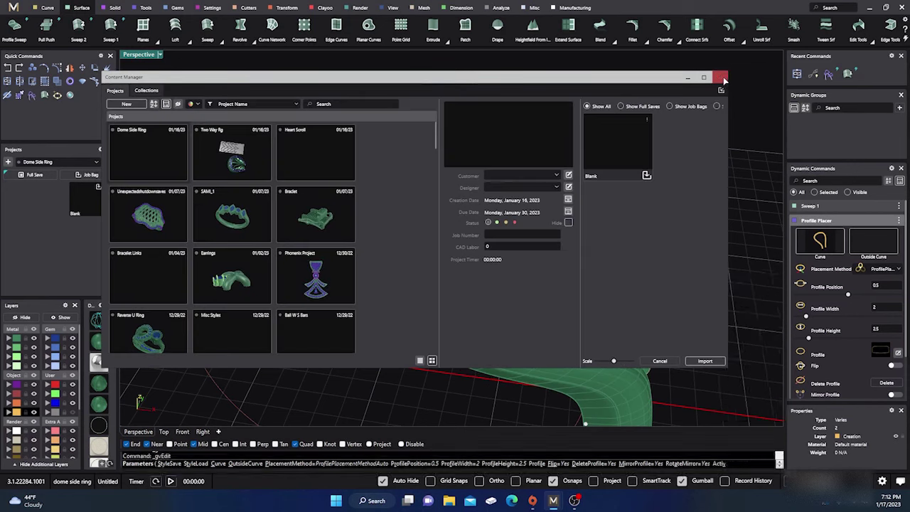
pyautogui.click(720, 76)
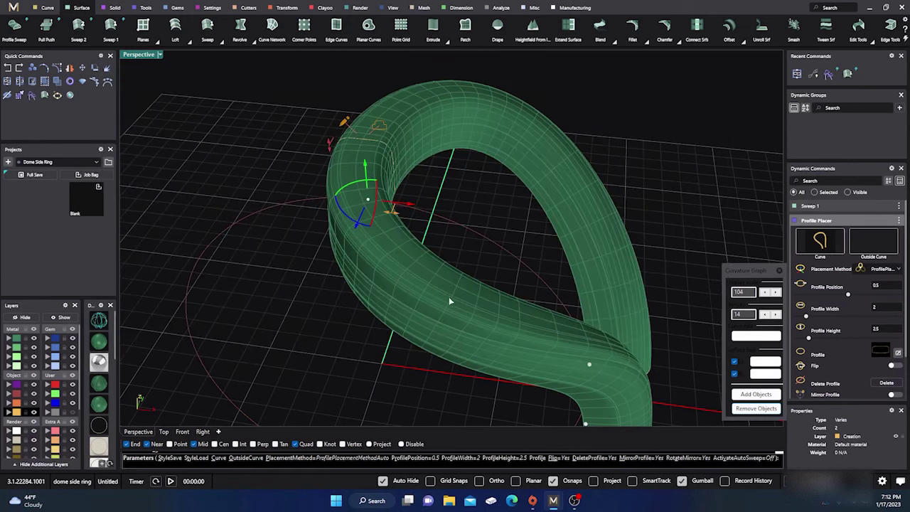
pyautogui.moveTo(450, 301); pyautogui.dragTo(380, 280, button='right')
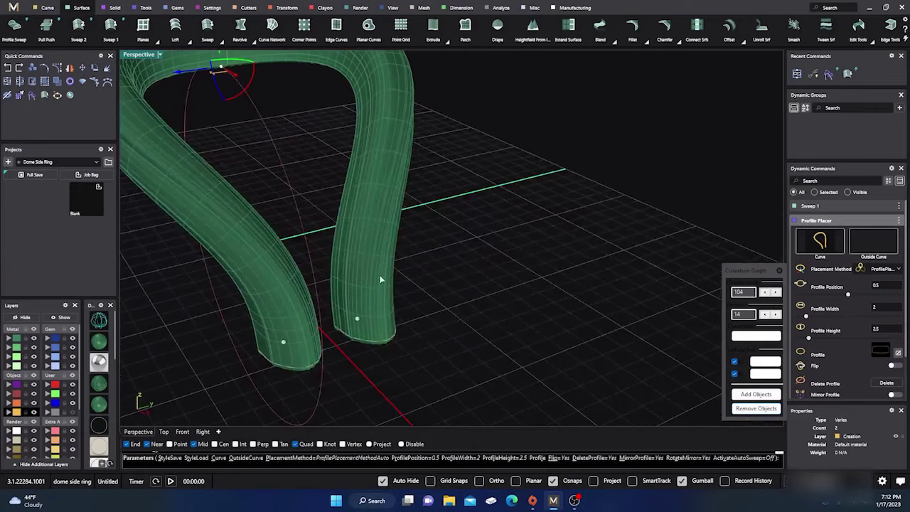
pyautogui.click(284, 344)
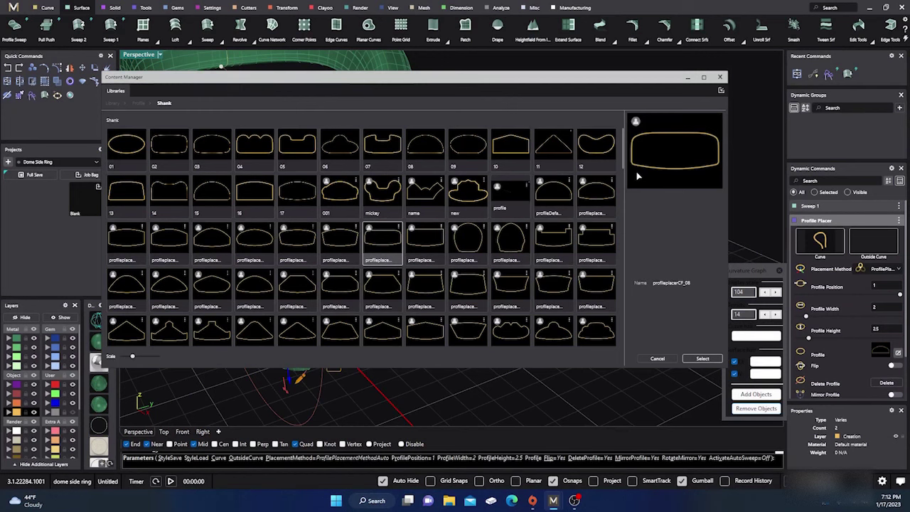
pyautogui.click(720, 78)
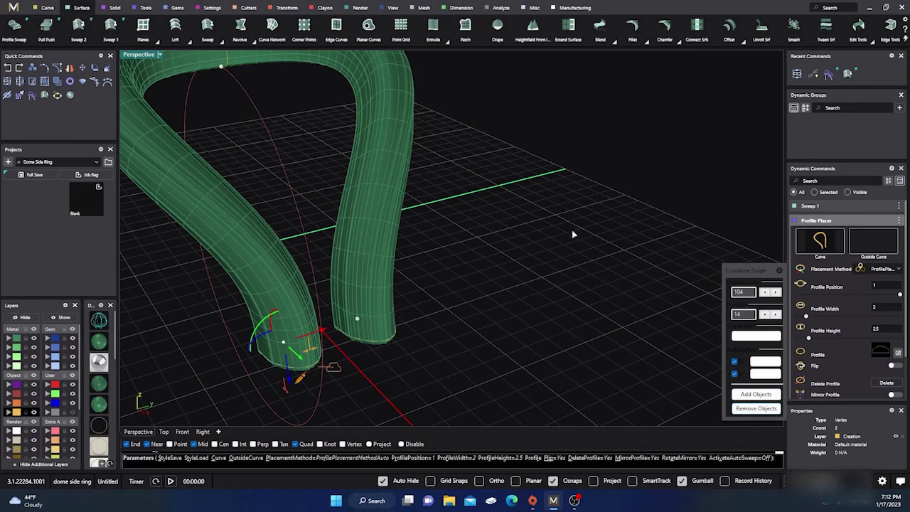
pyautogui.scroll(-5, 573, 234)
pyautogui.moveTo(574, 240); pyautogui.dragTo(573, 248, button='right')
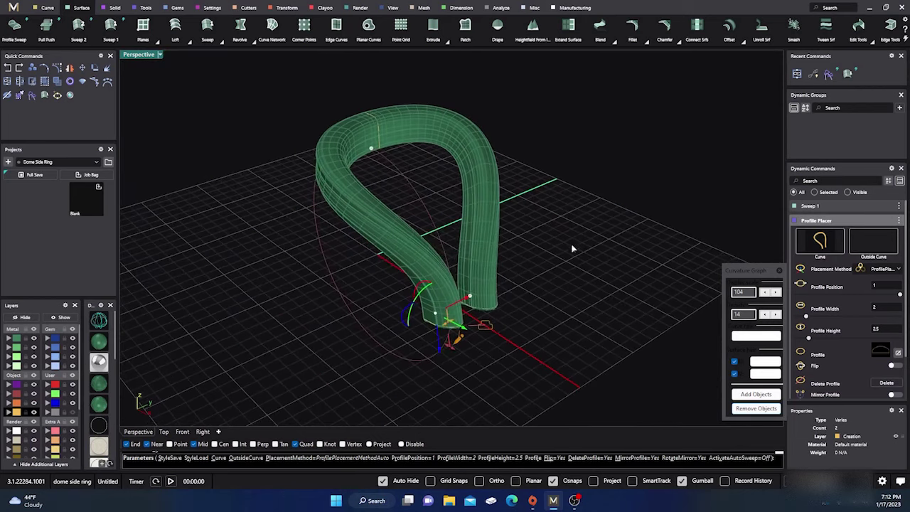
# Delete the half-round profile at position 1 and place a copy of the midpoint's squared profile there
pyautogui.click(372, 150)
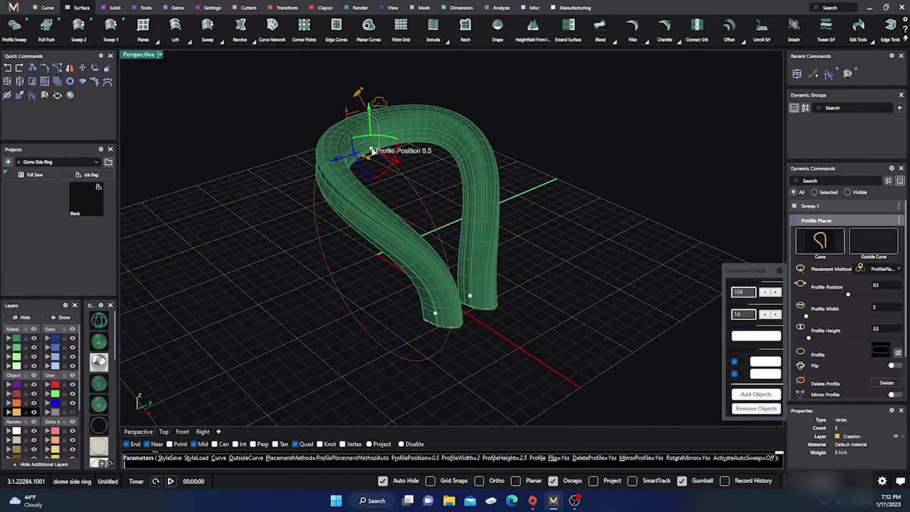
pyautogui.click(435, 316)
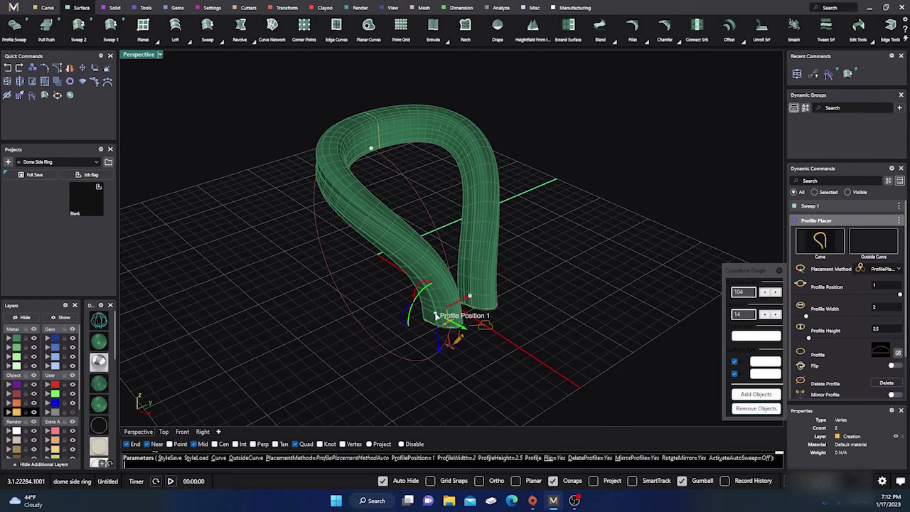
pyautogui.click(887, 383)
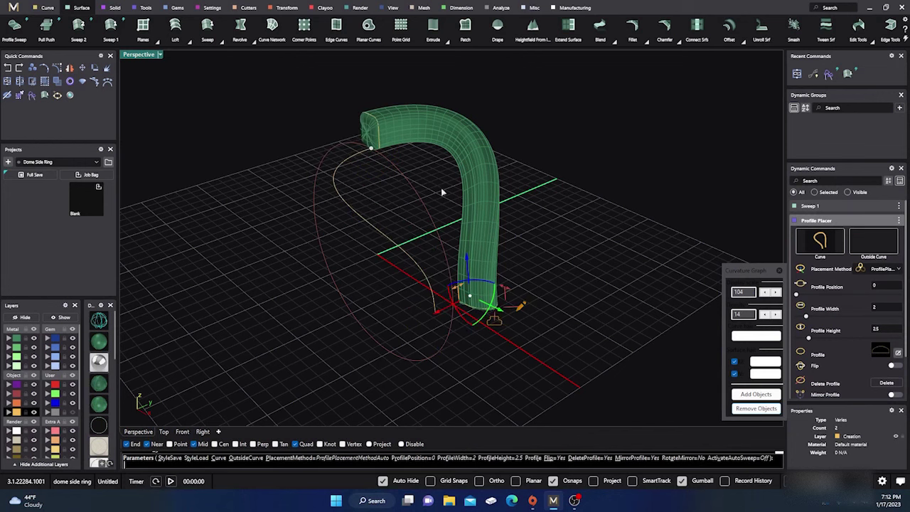
pyautogui.click(370, 150)
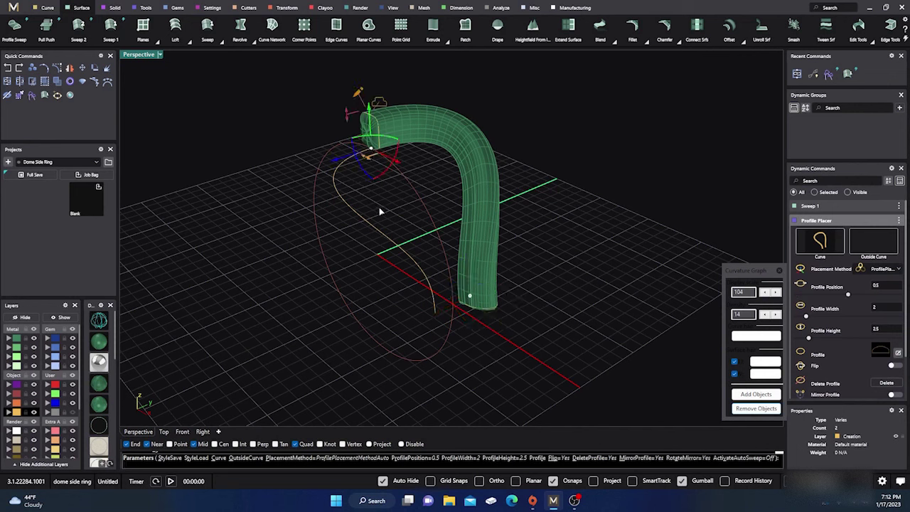
pyautogui.click(435, 313)
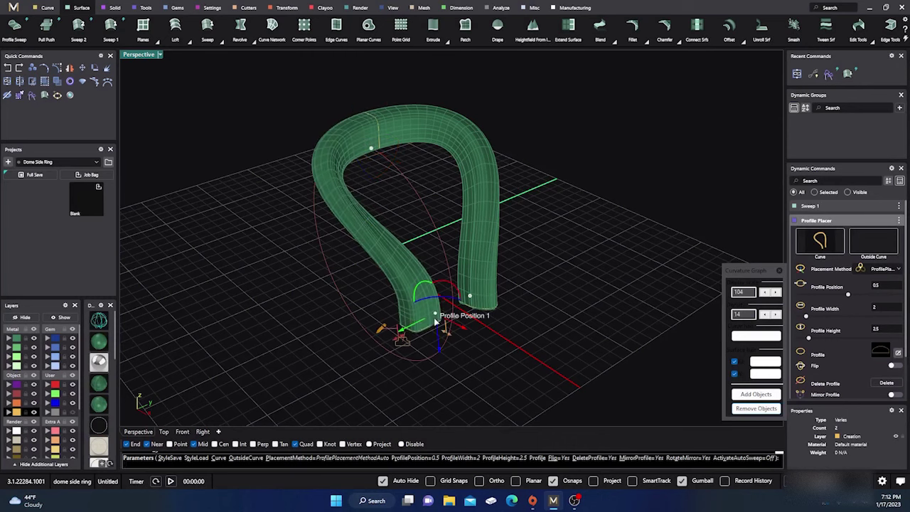
# Rotate the new squared profile at position 1 outward in the Top view, parallel to the other end profile
pyautogui.moveTo(319, 271); pyautogui.dragTo(344, 296, button='right')
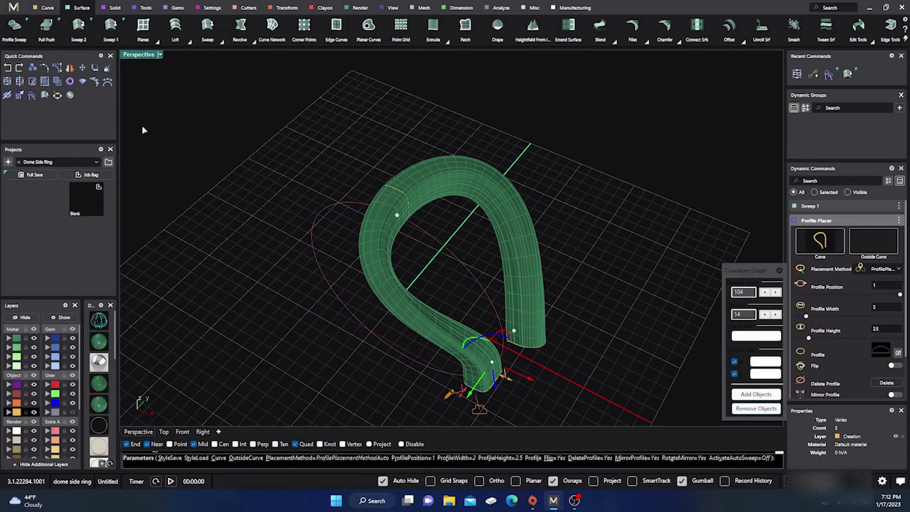
pyautogui.doubleClick(138, 54)
pyautogui.moveTo(357, 189); pyautogui.dragTo(358, 128, button='right')
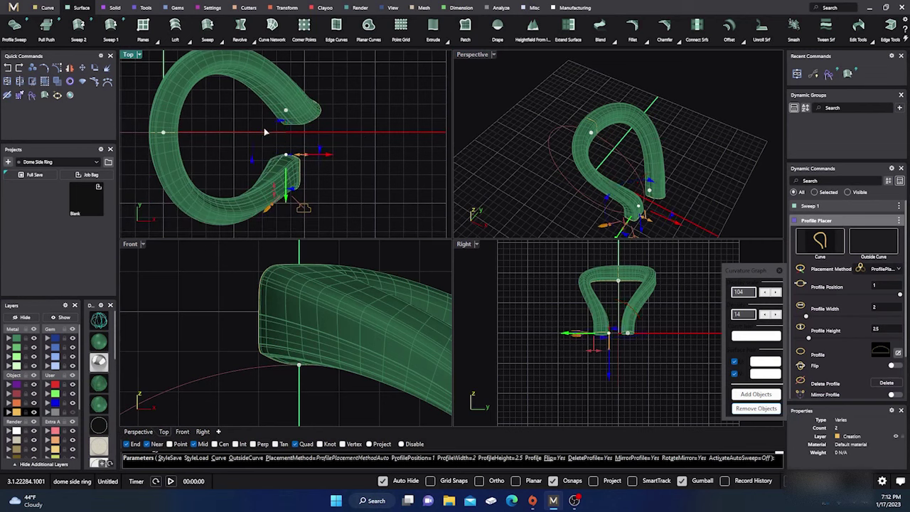
pyautogui.moveTo(264, 129); pyautogui.dragTo(240, 197)
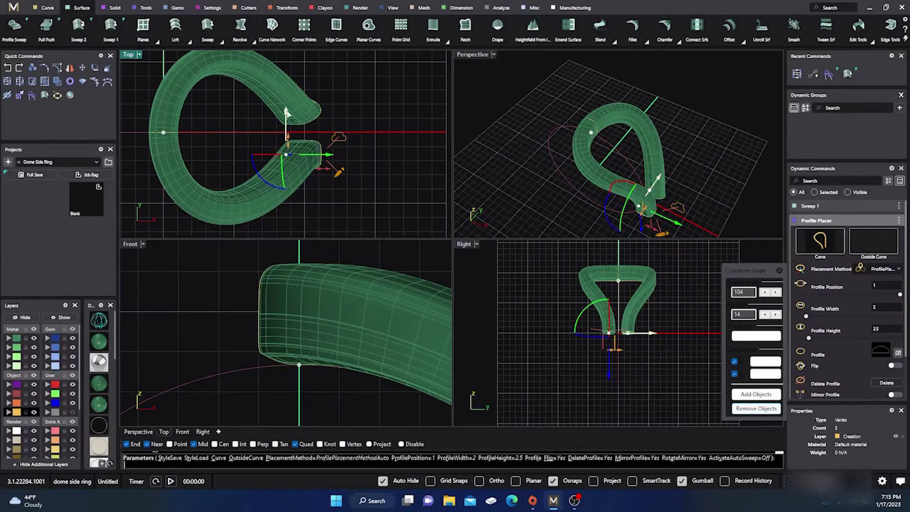
# Replace the half-round profile at position 0 with a copy of the midpoint's squared profile
pyautogui.click(286, 113)
pyautogui.click(325, 95)
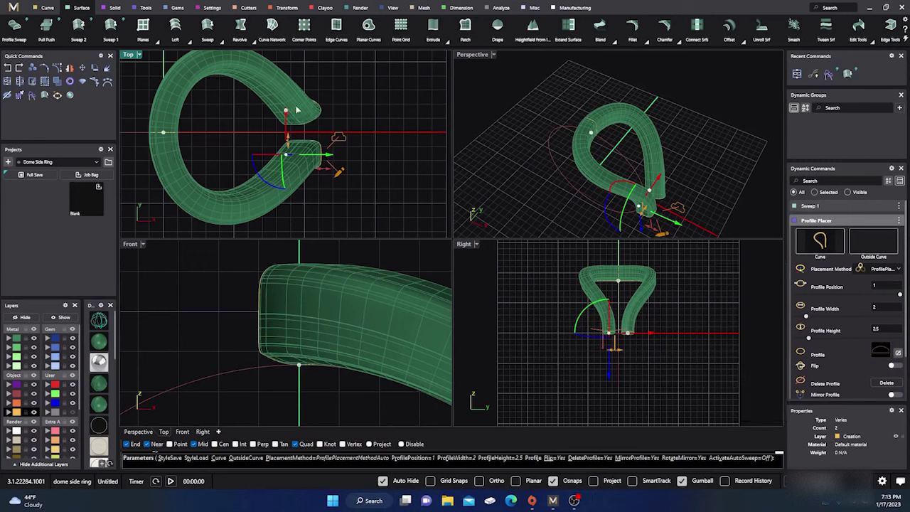
pyautogui.scroll(3, 292, 111)
pyautogui.click(286, 110)
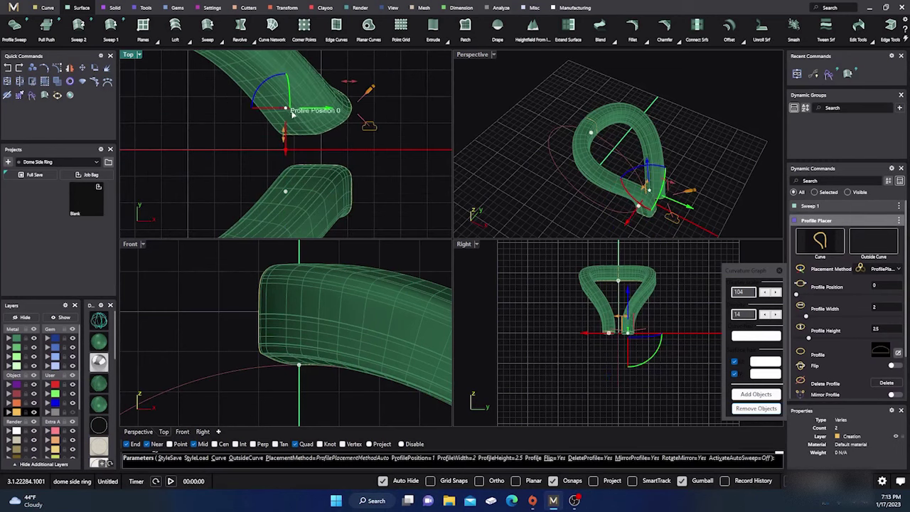
pyautogui.click(886, 383)
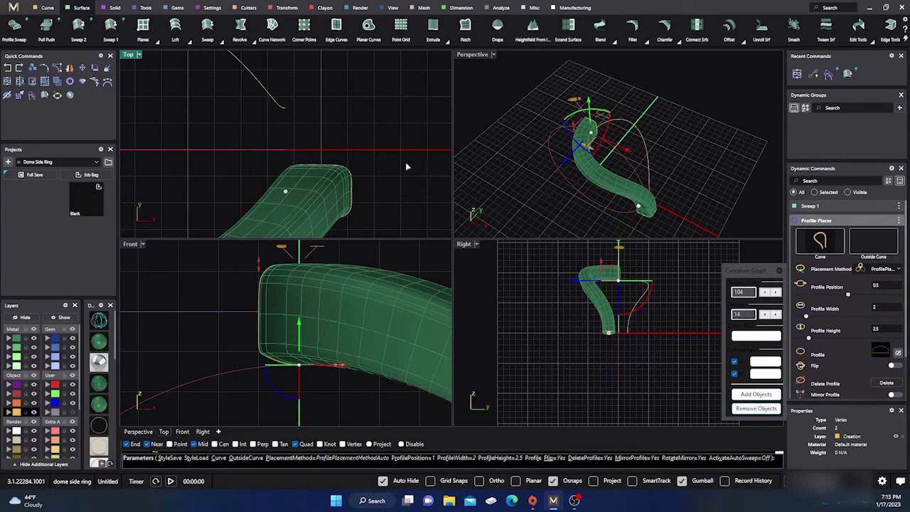
pyautogui.click(287, 109)
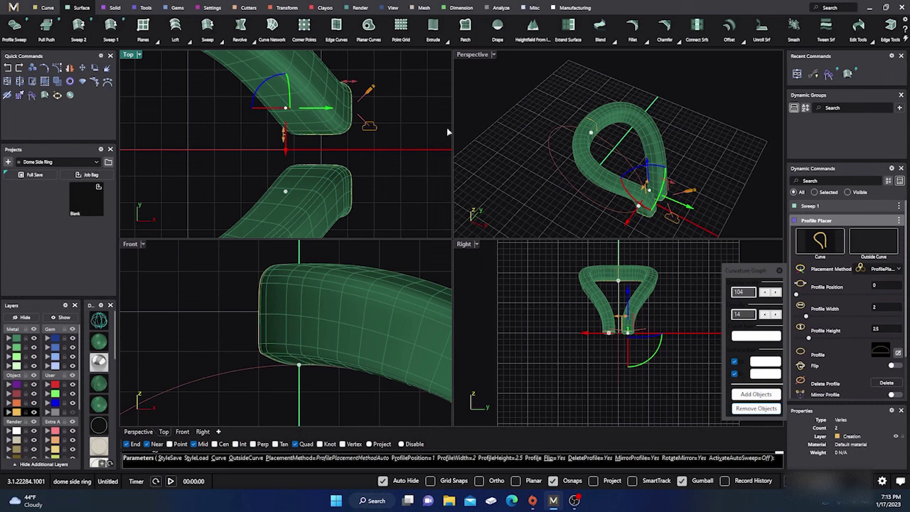
# Raise the height of the midpoint profile to about 3.7 mm in the maximized Perspective view
pyautogui.doubleClick(471, 55)
pyautogui.moveTo(462, 252)
pyautogui.mouseDown(button='right')
pyautogui.moveTo(445, 203)
pyautogui.moveTo(427, 209)
pyautogui.moveTo(420, 221)
pyautogui.moveTo(453, 240)
pyautogui.mouseUp(button='right')
pyautogui.scroll(5, 391, 195)
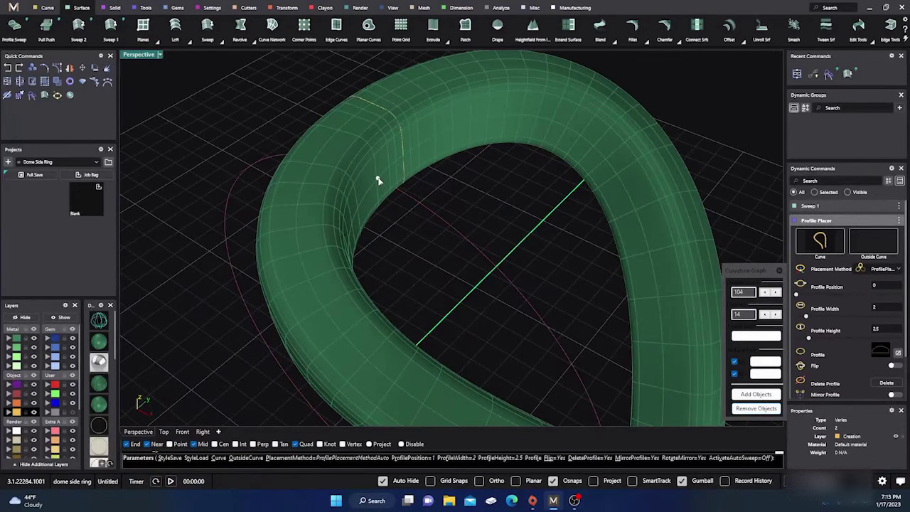
pyautogui.click(378, 181)
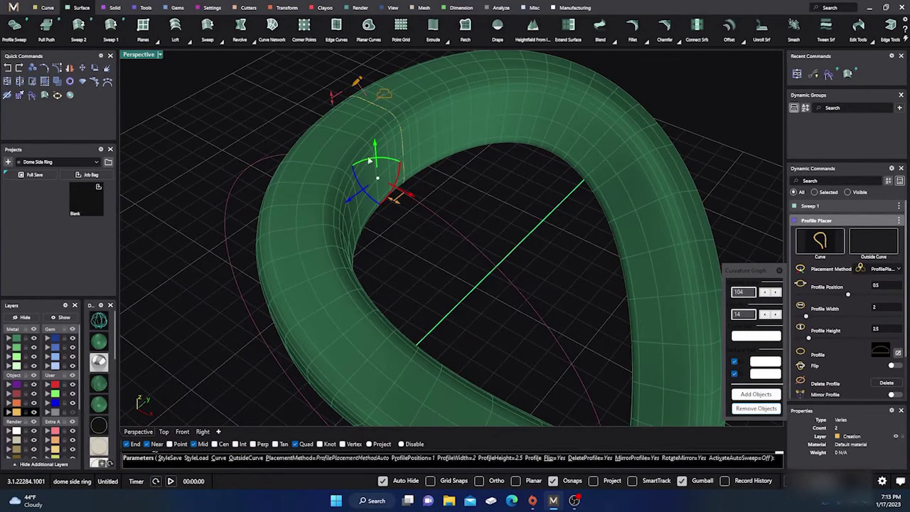
pyautogui.moveTo(331, 100); pyautogui.dragTo(330, 62)
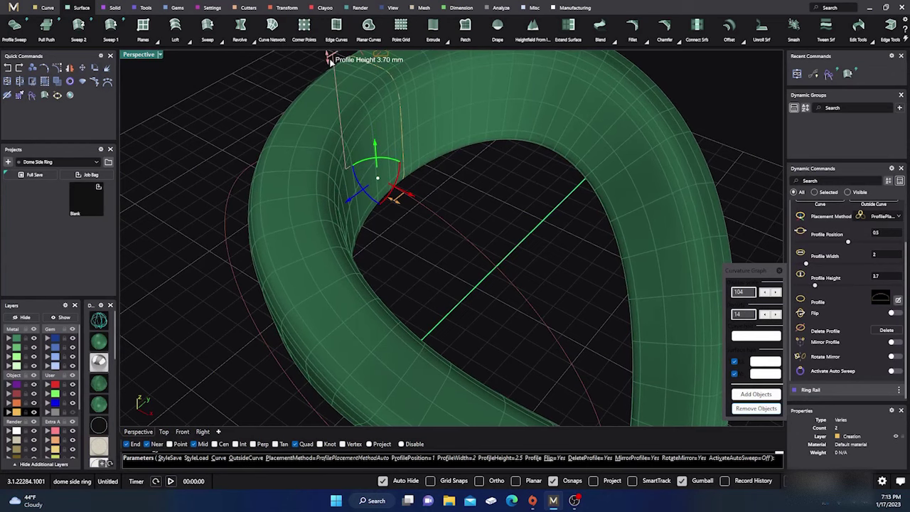
# Raise the height of the midpoint profile to 4 mm
pyautogui.scroll(-3, 356, 227)
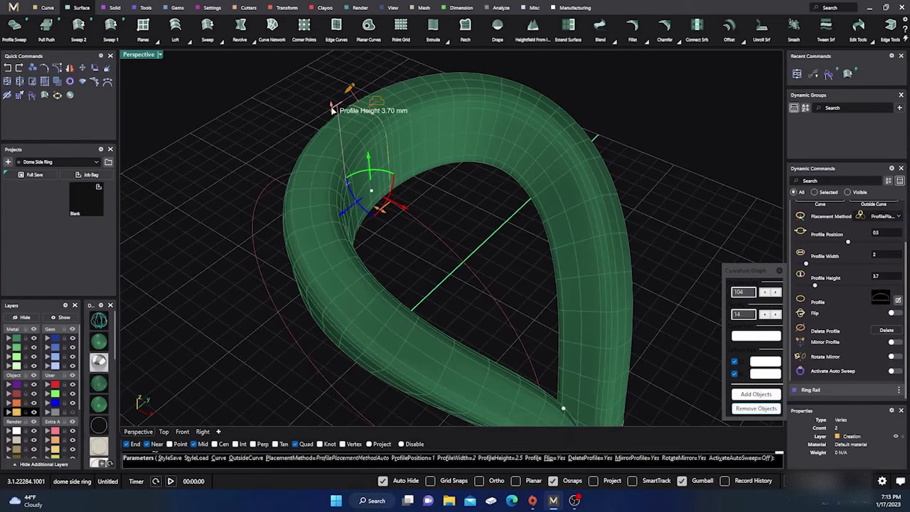
pyautogui.moveTo(332, 109); pyautogui.dragTo(332, 101)
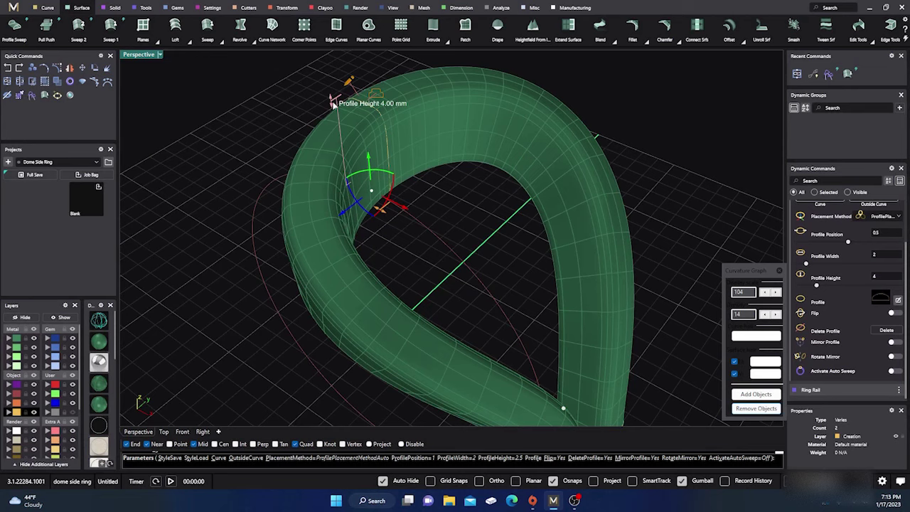
pyautogui.scroll(-2, 312, 134)
pyautogui.moveTo(312, 134); pyautogui.dragTo(408, 205, button='right')
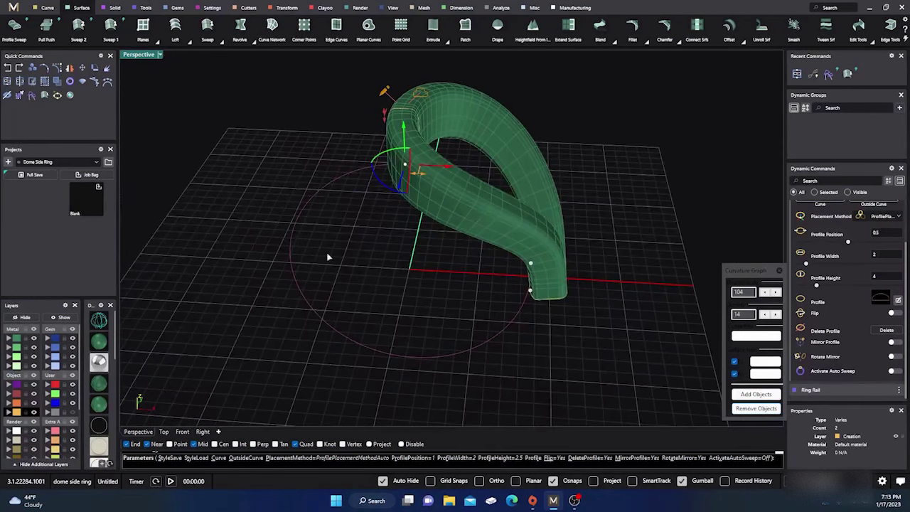
# Shift the midpoint profile along positive X in the Front view, bringing its edge closer to the vertical centre line, and finish the profile placement
pyautogui.click(182, 432)
pyautogui.click(140, 432)
pyautogui.moveTo(307, 315); pyautogui.dragTo(319, 316, button='right')
pyautogui.scroll(-5, 368, 376)
pyautogui.scroll(7, 393, 293)
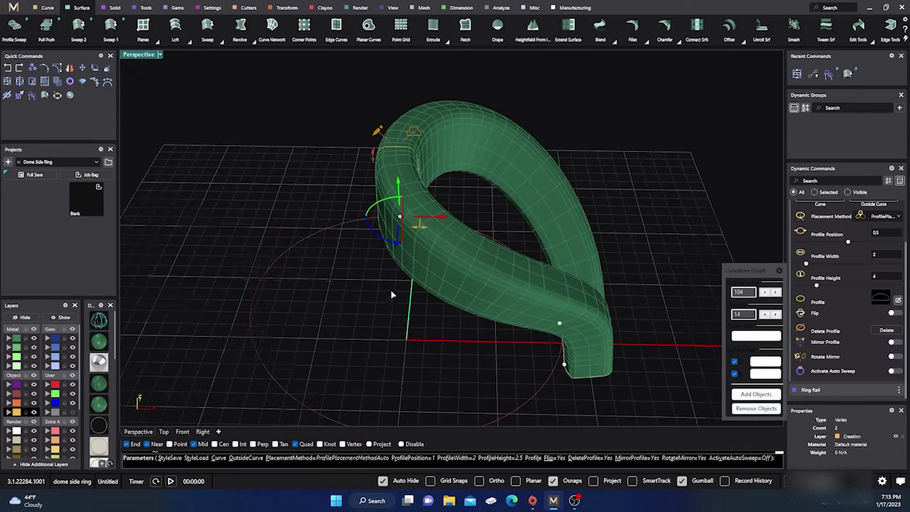
pyautogui.moveTo(408, 323); pyautogui.dragTo(414, 174, button='right')
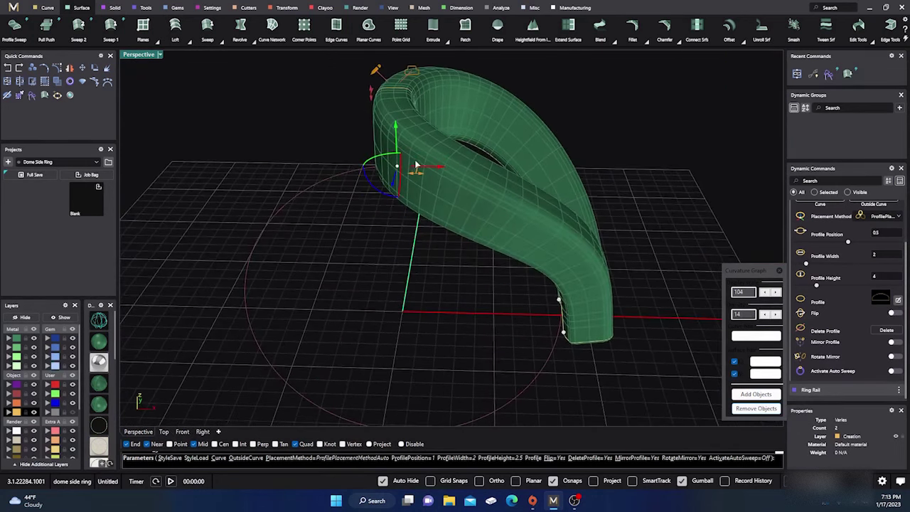
pyautogui.doubleClick(140, 55)
pyautogui.click(302, 376)
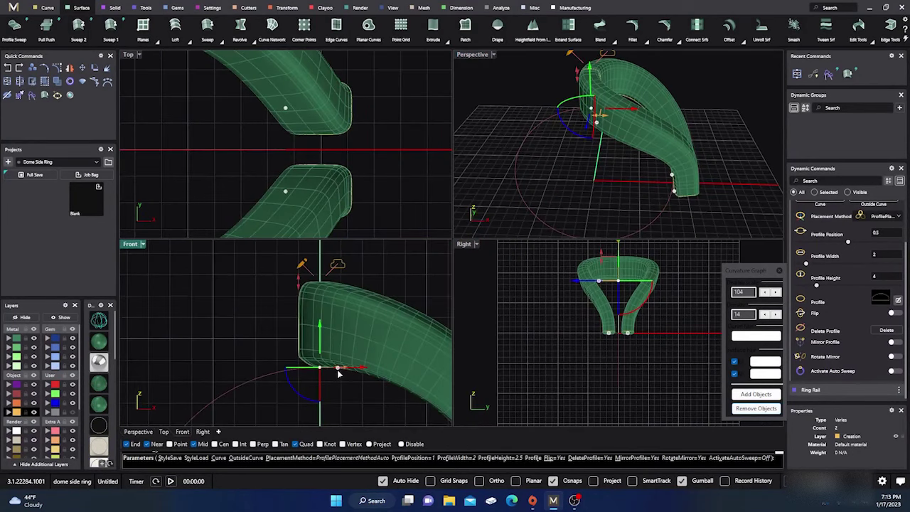
pyautogui.moveTo(302, 376); pyautogui.dragTo(296, 375, button='right')
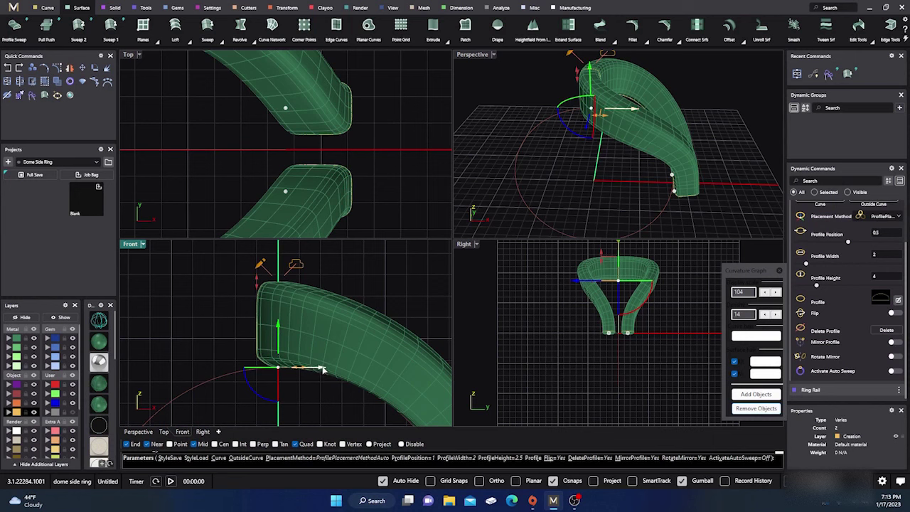
pyautogui.moveTo(325, 369); pyautogui.dragTo(338, 371)
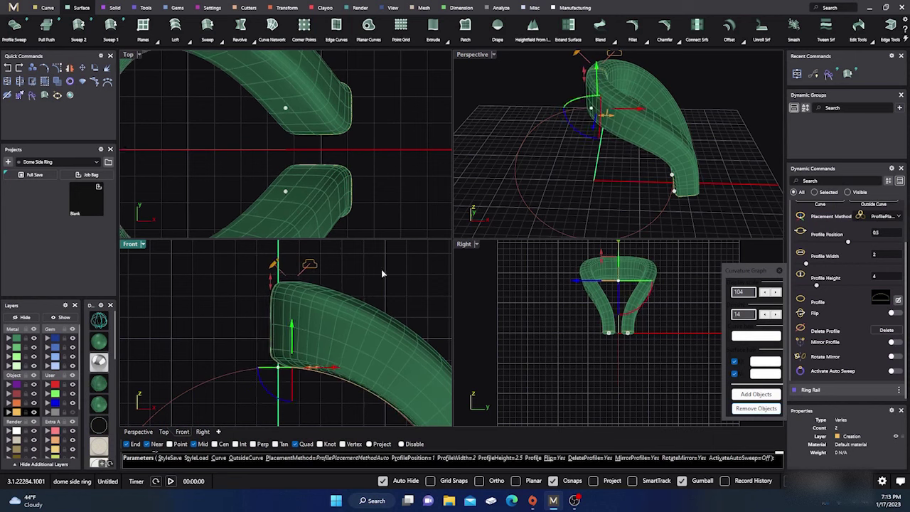
pyautogui.press('Return')
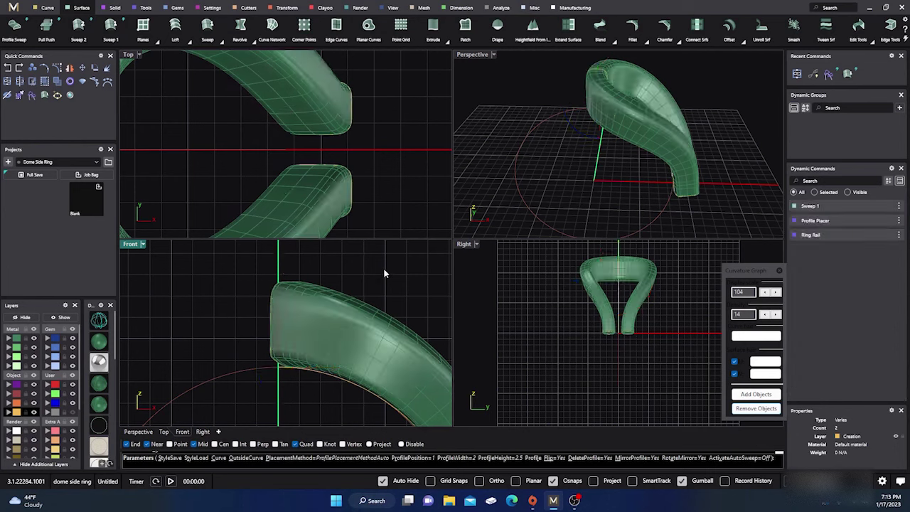
# Mirror the swept shank to the opposite side of the ring with Y Mirror enabled
pyautogui.click(349, 325)
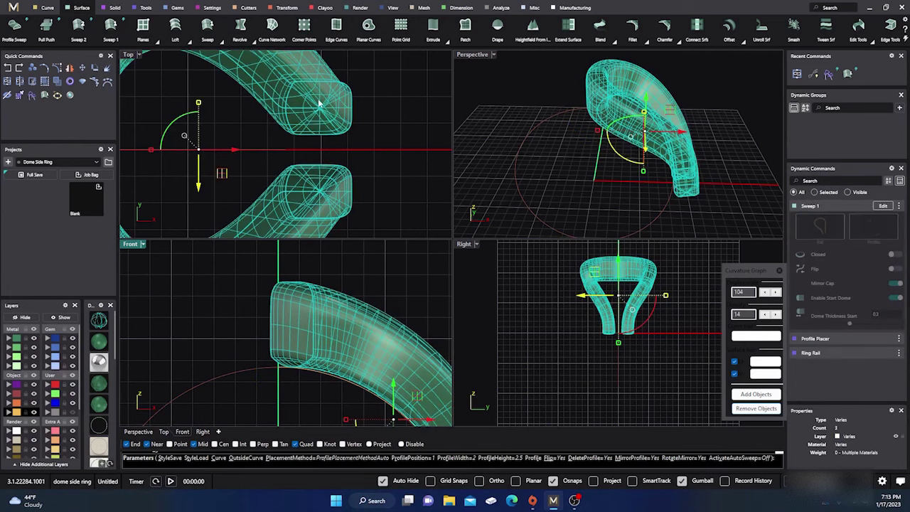
pyautogui.click(287, 8)
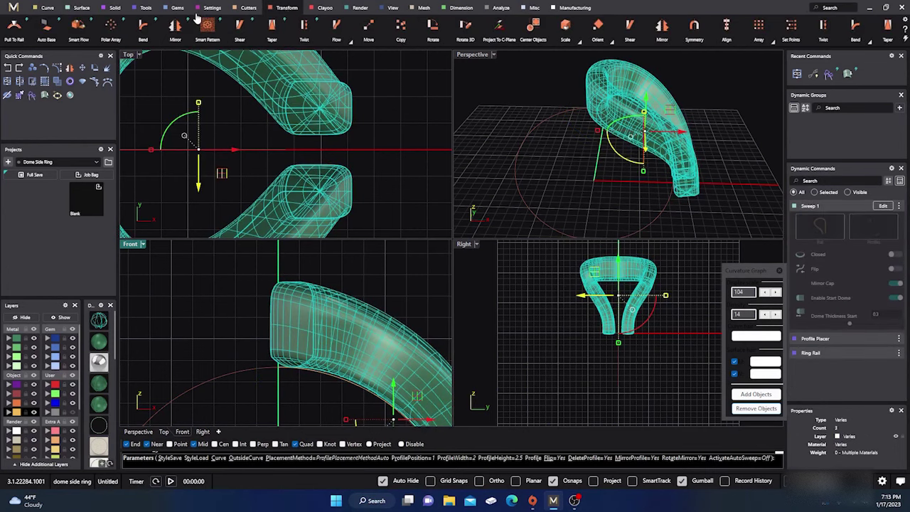
pyautogui.click(175, 25)
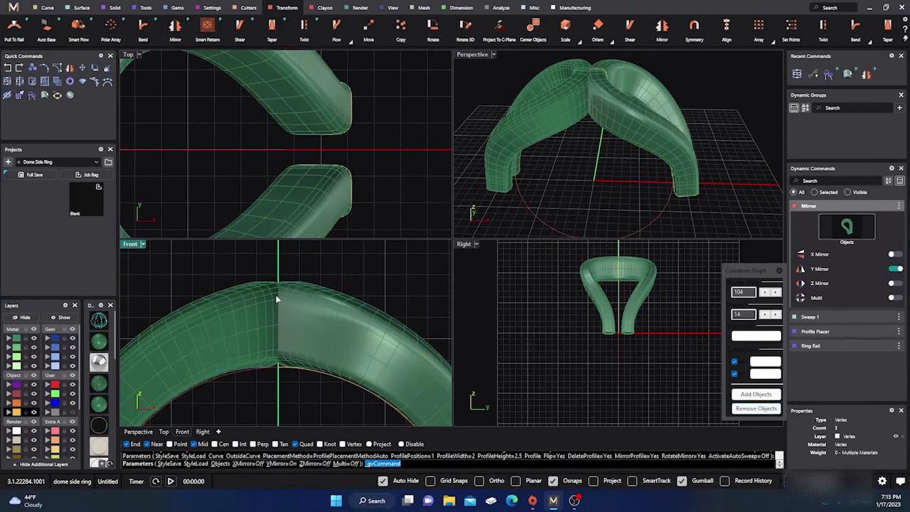
pyautogui.scroll(10, 533, 120)
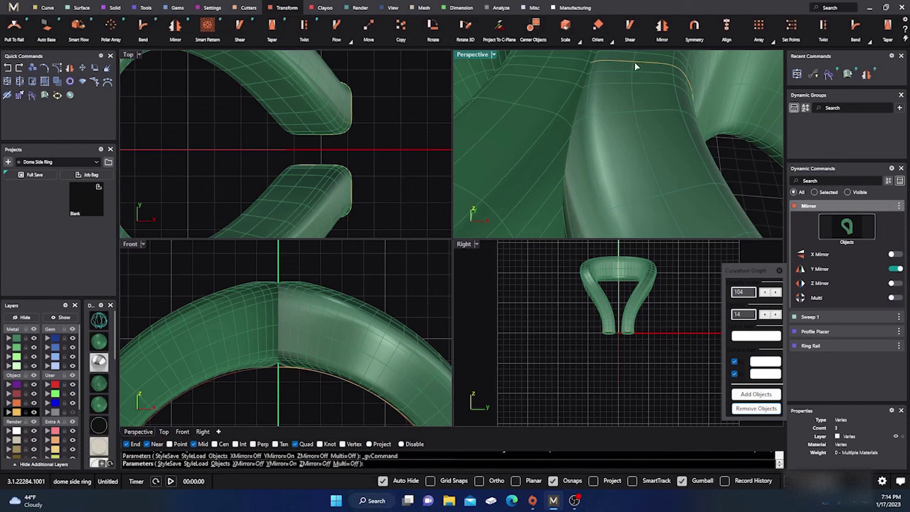
pyautogui.press('Return')
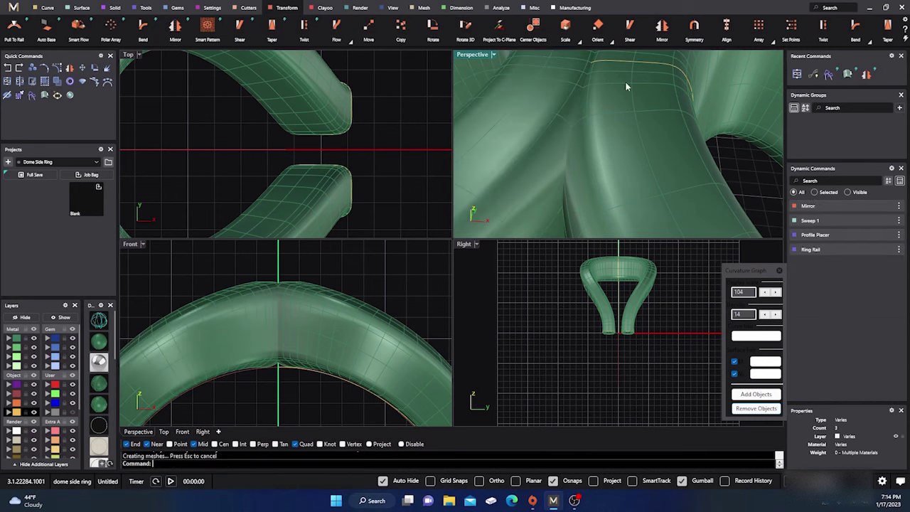
# Reopen the Profile Placer and nudge the midpoint profile slightly further along positive X, reducing the overlap between the two mirrored halves
pyautogui.click(628, 61)
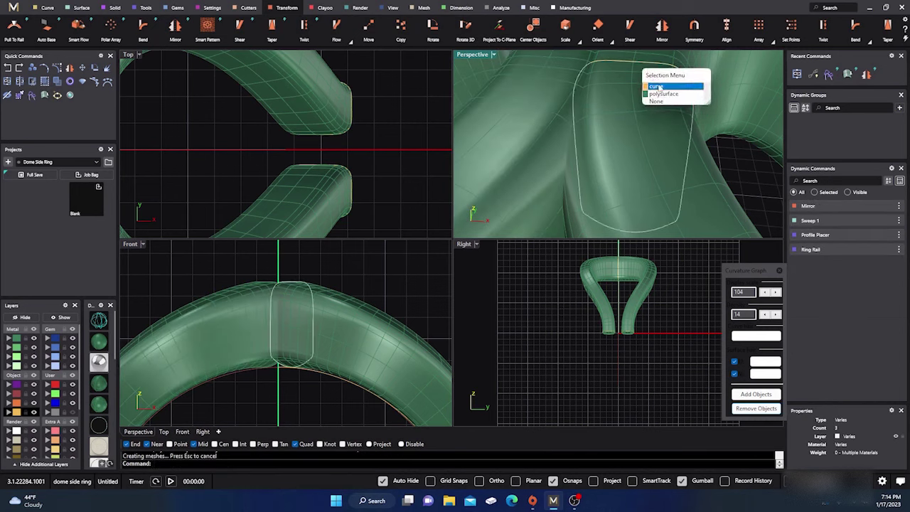
pyautogui.click(660, 86)
pyautogui.click(884, 221)
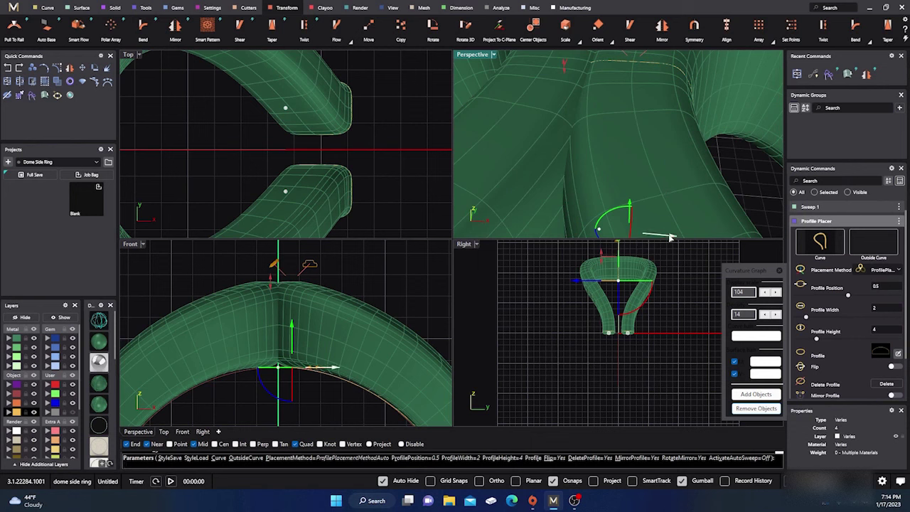
pyautogui.moveTo(337, 369); pyautogui.dragTo(340, 372)
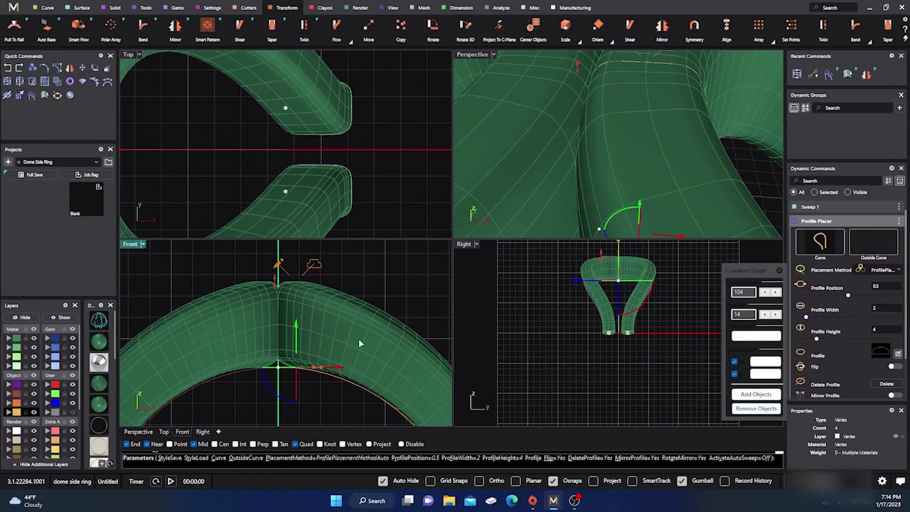
pyautogui.doubleClick(481, 55)
pyautogui.scroll(-5, 466, 192)
pyautogui.moveTo(459, 225)
pyautogui.mouseDown(button='right')
pyautogui.moveTo(479, 245)
pyautogui.moveTo(465, 234)
pyautogui.mouseUp(button='right')
pyautogui.scroll(3, 453, 205)
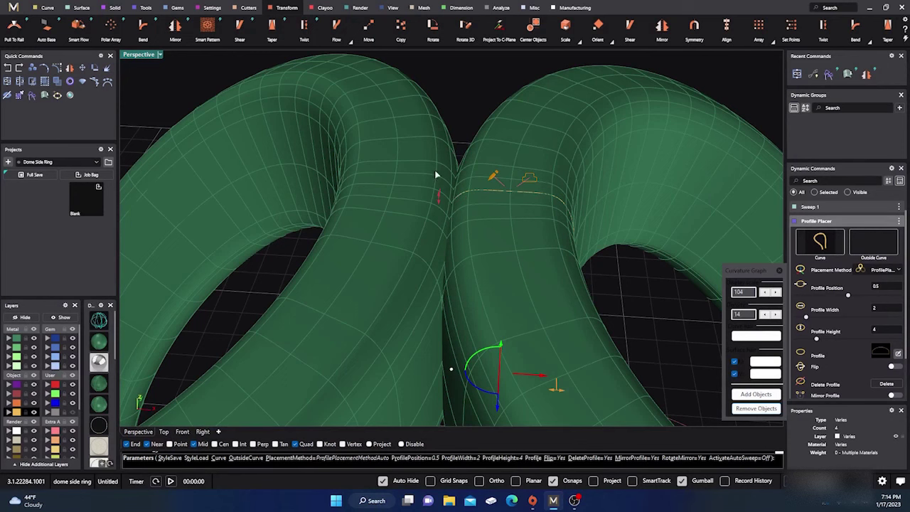
pyautogui.scroll(-5, 419, 159)
pyautogui.moveTo(420, 160); pyautogui.dragTo(441, 219, button='right')
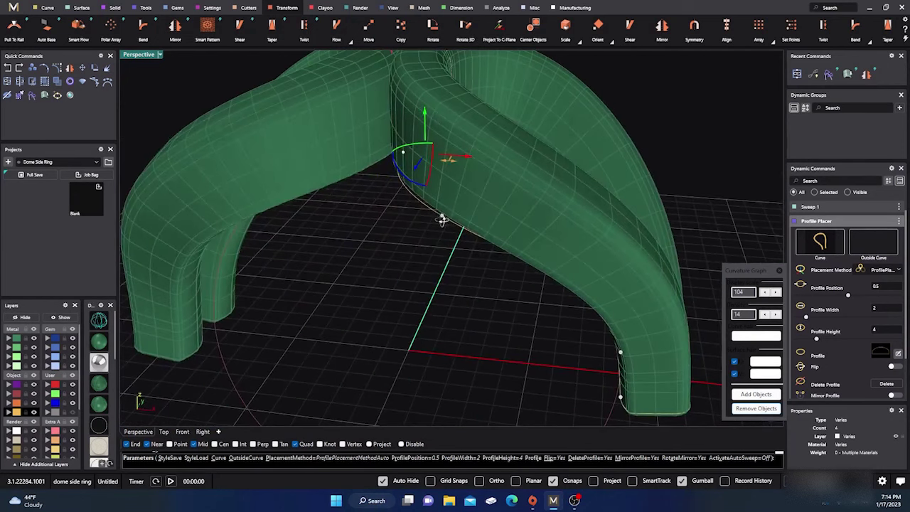
pyautogui.rightClick(414, 282)
# Delete the mirrored copy of the shank
pyautogui.click(329, 151)
pyautogui.press('Delete')
pyautogui.scroll(-6, 366, 231)
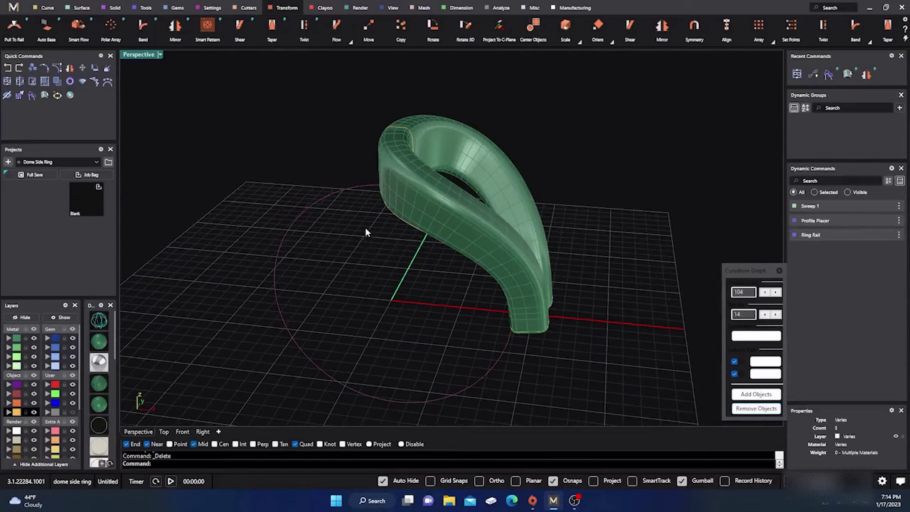
# Extract a lengthwise isocurve from the swept shank's outer face at about u 0.76, v 0.50 with a 90 degree angle
pyautogui.moveTo(366, 232); pyautogui.dragTo(447, 256, button='right')
pyautogui.scroll(4, 420, 254)
pyautogui.moveTo(415, 292); pyautogui.dragTo(404, 295, button='right')
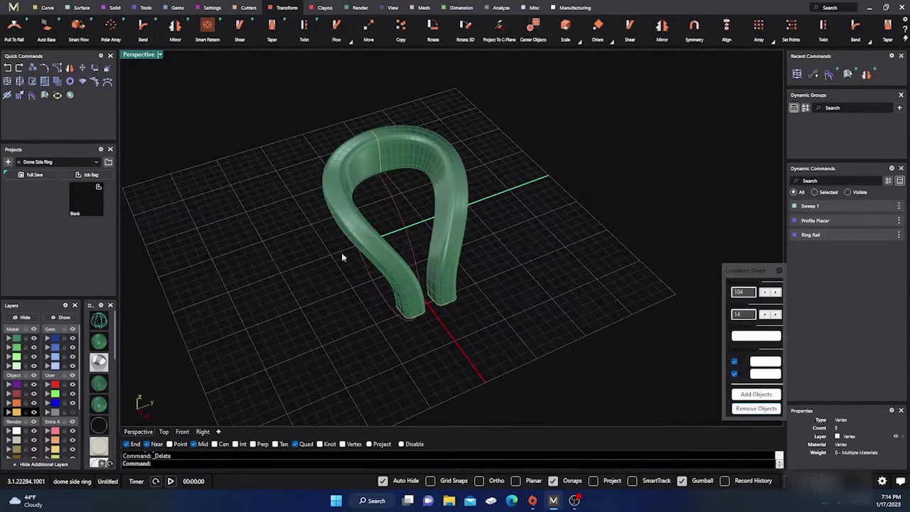
pyautogui.click(48, 9)
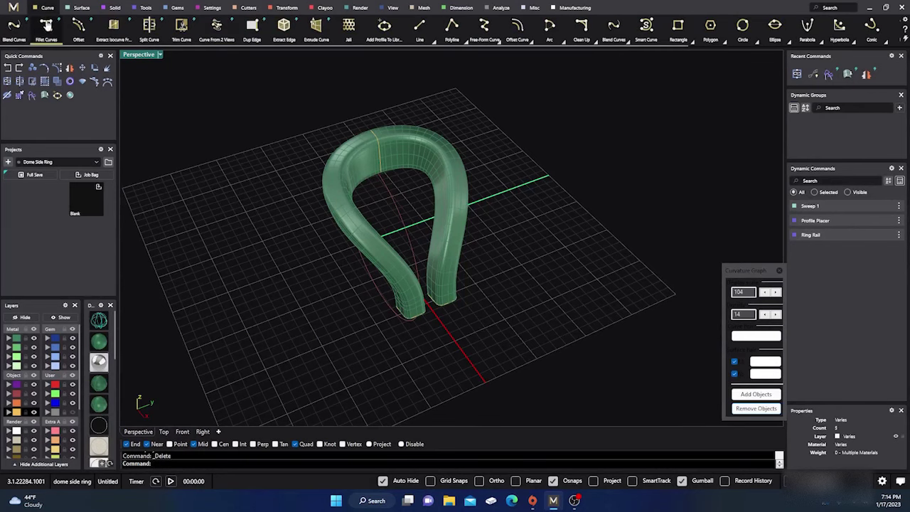
pyautogui.click(115, 34)
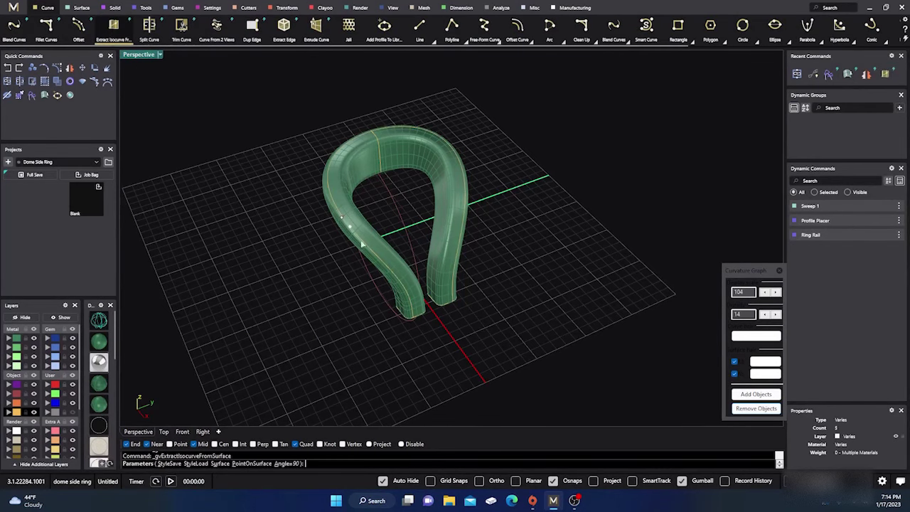
pyautogui.moveTo(377, 322); pyautogui.dragTo(363, 329, button='right')
pyautogui.scroll(8, 348, 212)
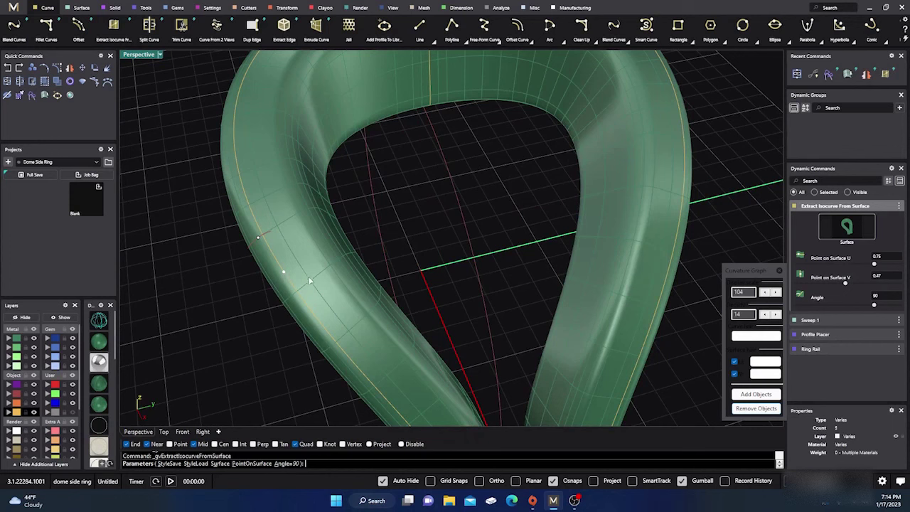
pyautogui.moveTo(283, 275); pyautogui.dragTo(309, 284)
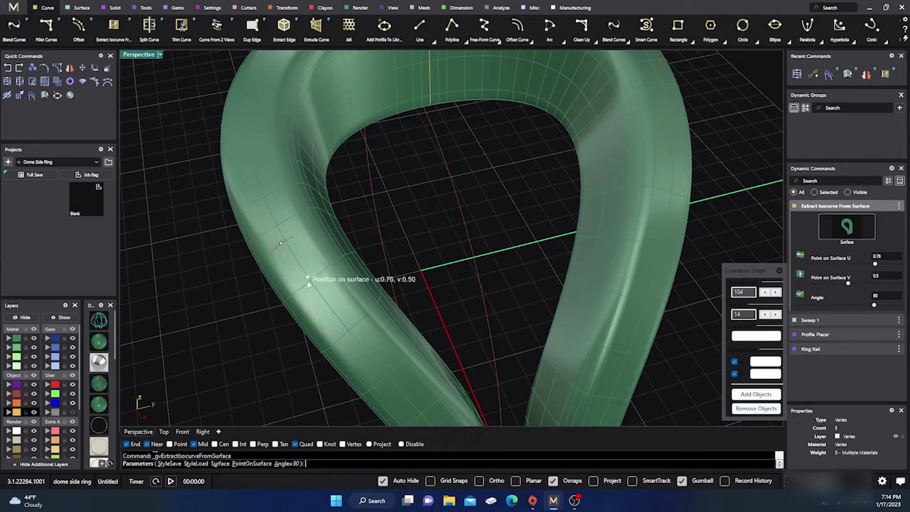
pyautogui.rightClick(378, 185)
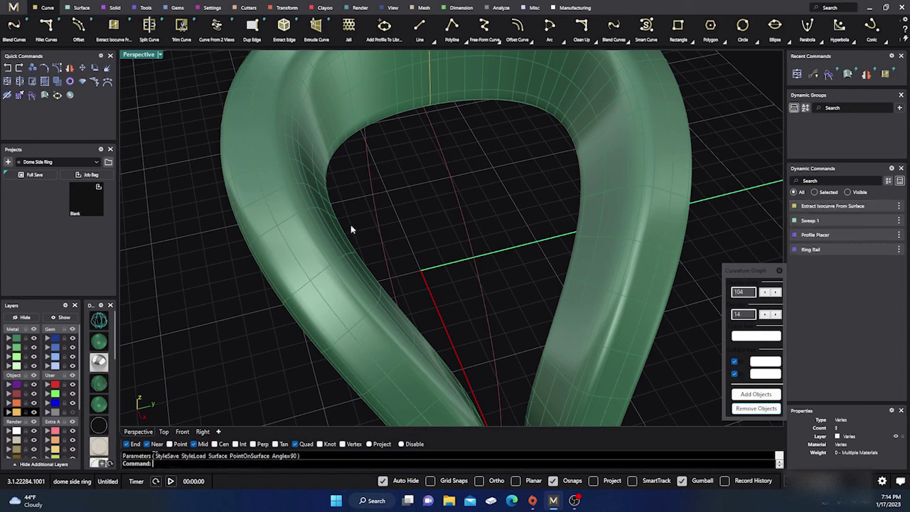
# Lay round diamonds along the extracted isocurve with Gem On Curve, using the swept shank as the target object
pyautogui.click(318, 292)
pyautogui.click(350, 317)
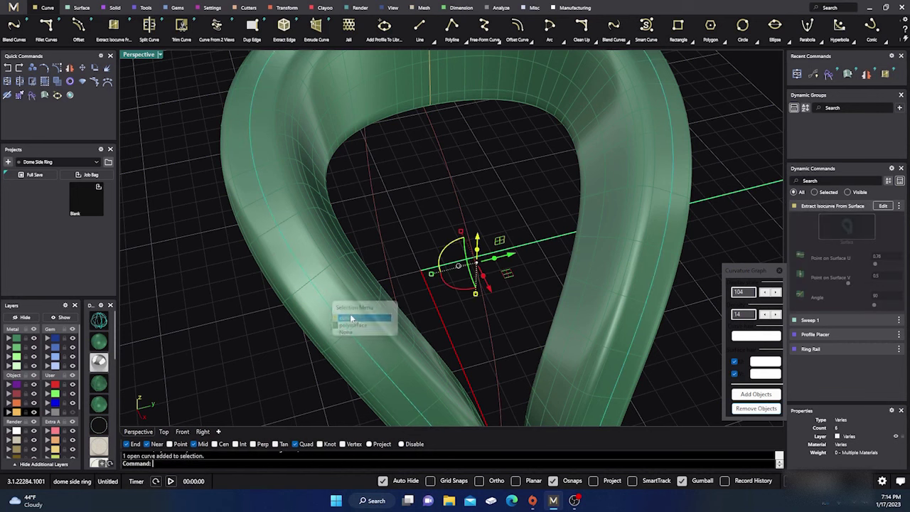
pyautogui.click(179, 10)
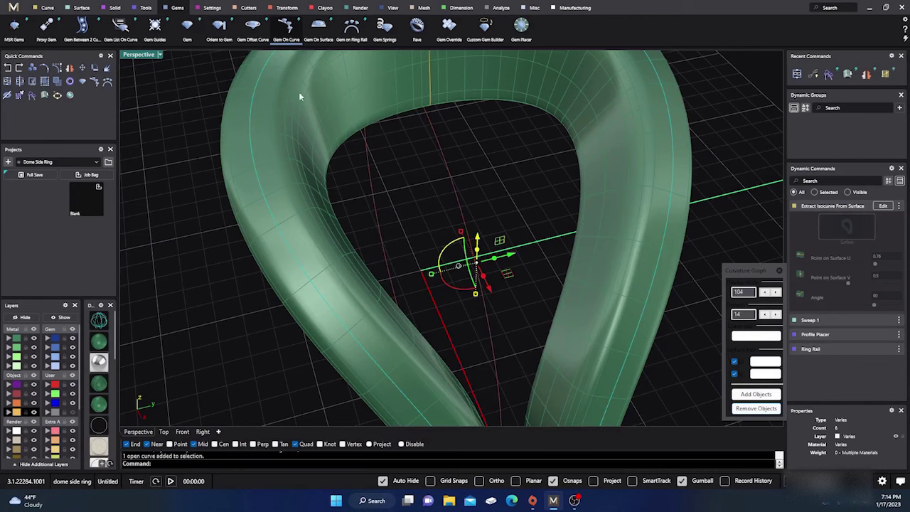
pyautogui.scroll(-5, 313, 156)
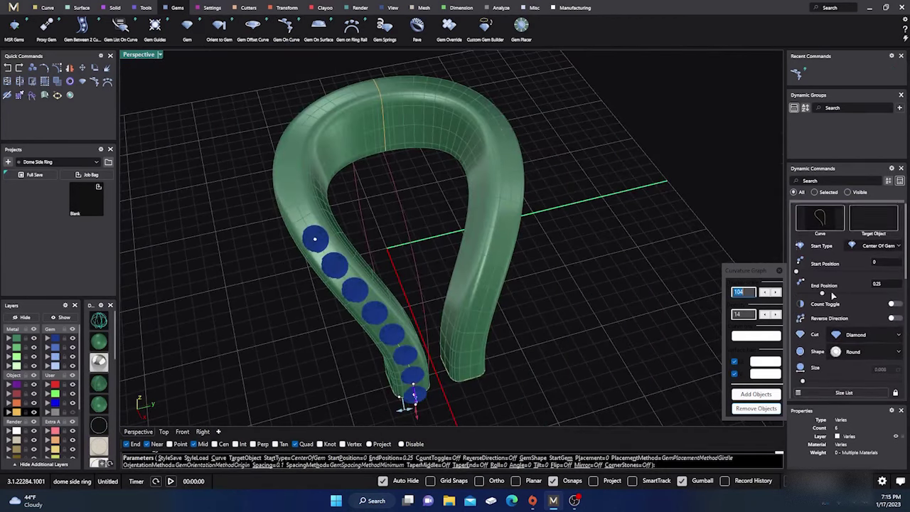
pyautogui.click(882, 233)
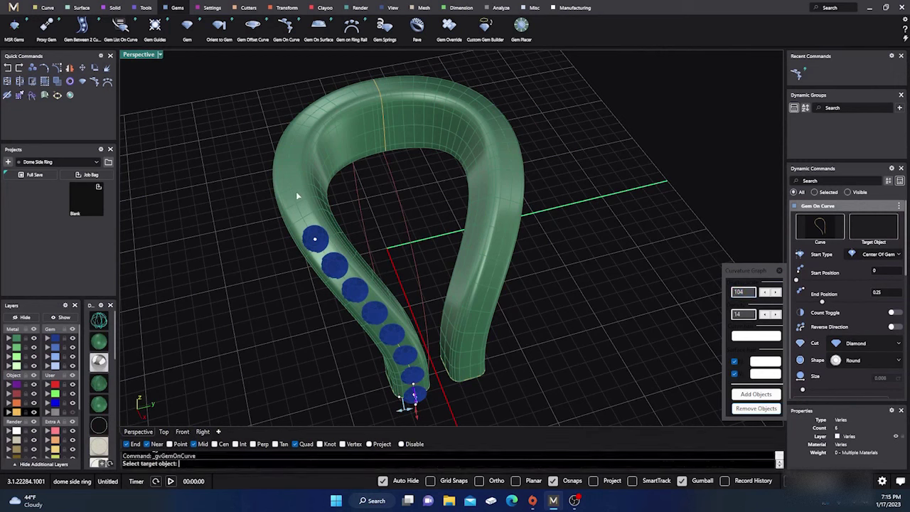
pyautogui.click(311, 202)
pyautogui.click(329, 220)
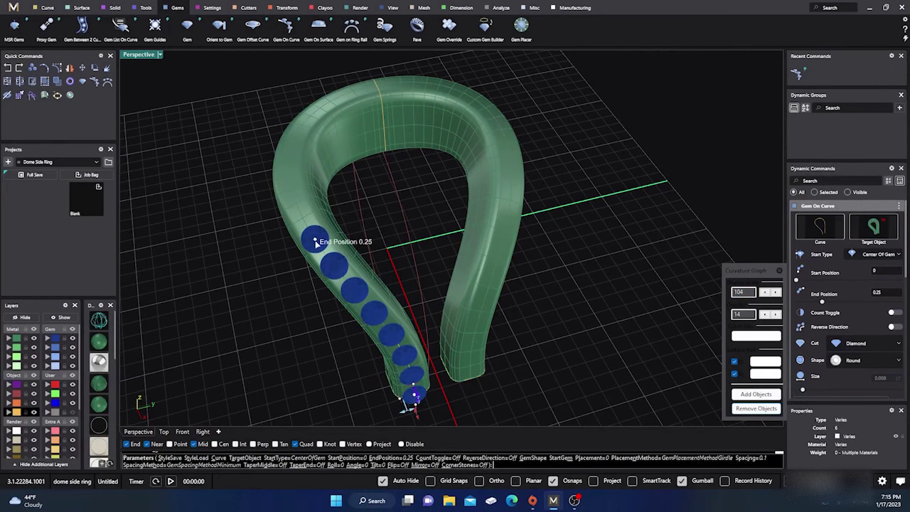
# Extend the gem row's end position to about 0.96, carrying the stones around the shank to its other end
pyautogui.moveTo(313, 239); pyautogui.dragTo(470, 377)
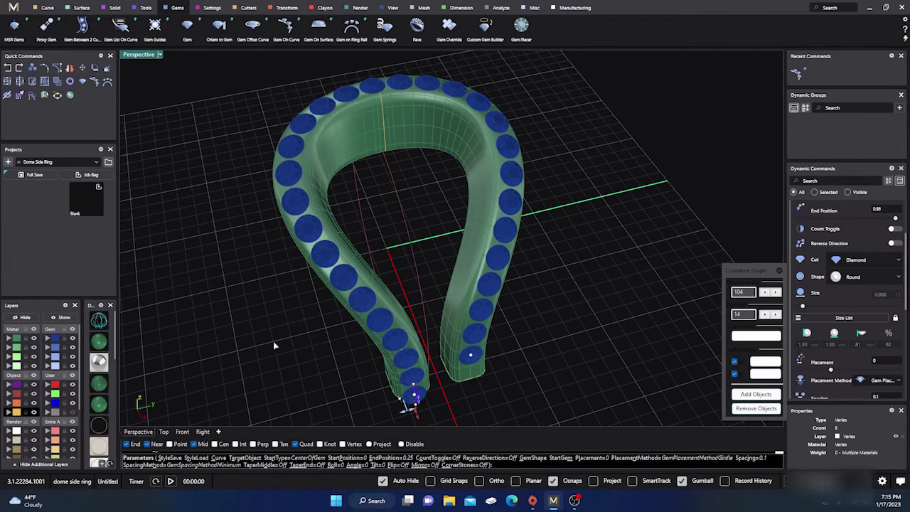
pyautogui.doubleClick(140, 54)
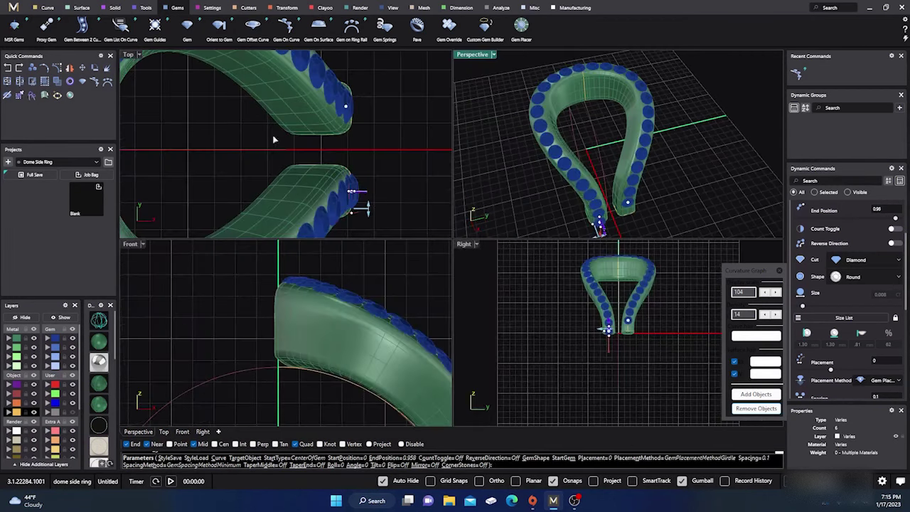
pyautogui.scroll(5, 589, 333)
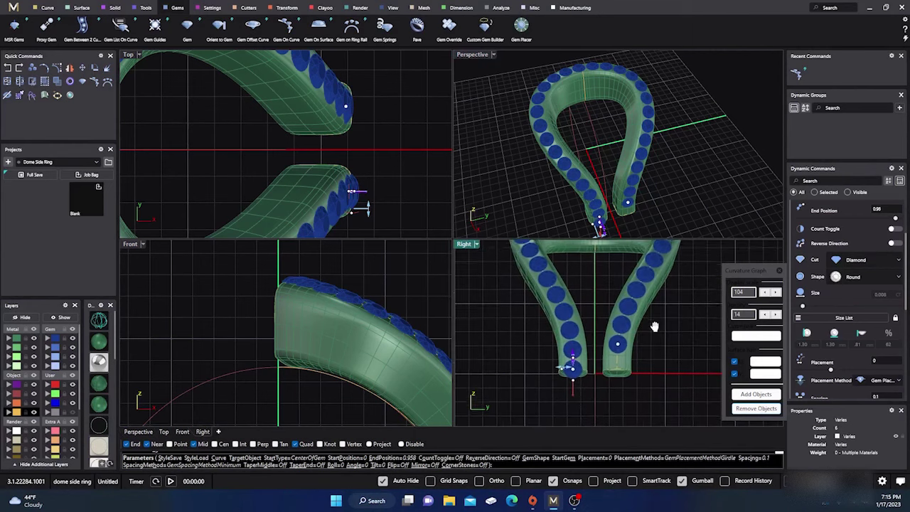
pyautogui.scroll(2, 605, 370)
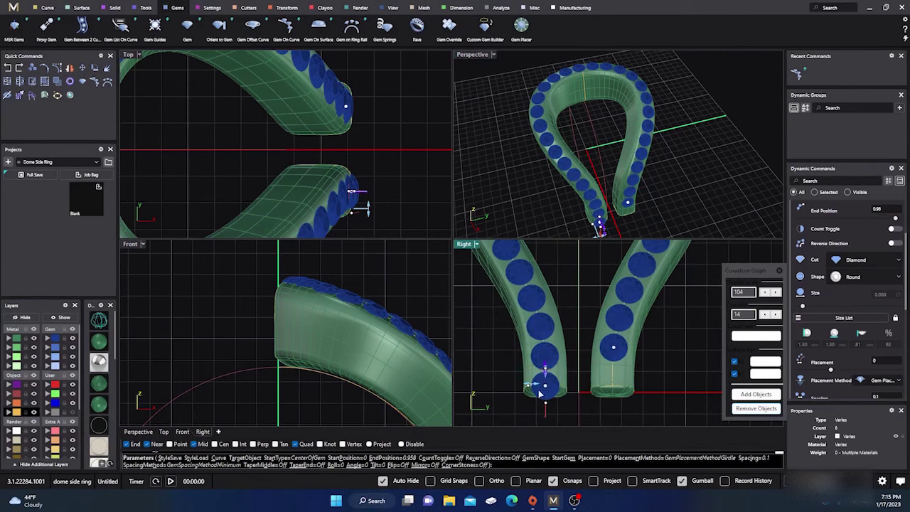
# Set the gem row's start position to about 0.045 and end position to about 0.954, and reduce the gems to about 0.9 mm
pyautogui.moveTo(546, 386); pyautogui.dragTo(553, 347)
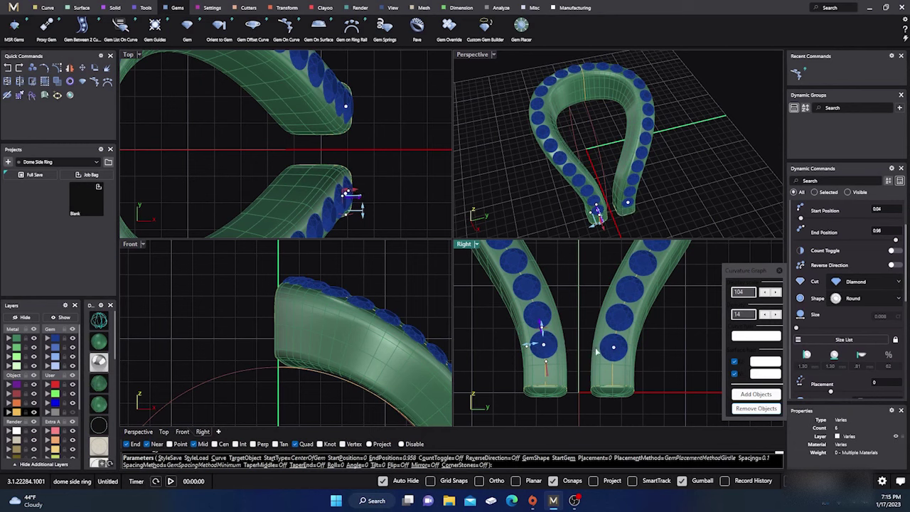
pyautogui.moveTo(615, 350); pyautogui.dragTo(613, 343)
pyautogui.scroll(5, 540, 351)
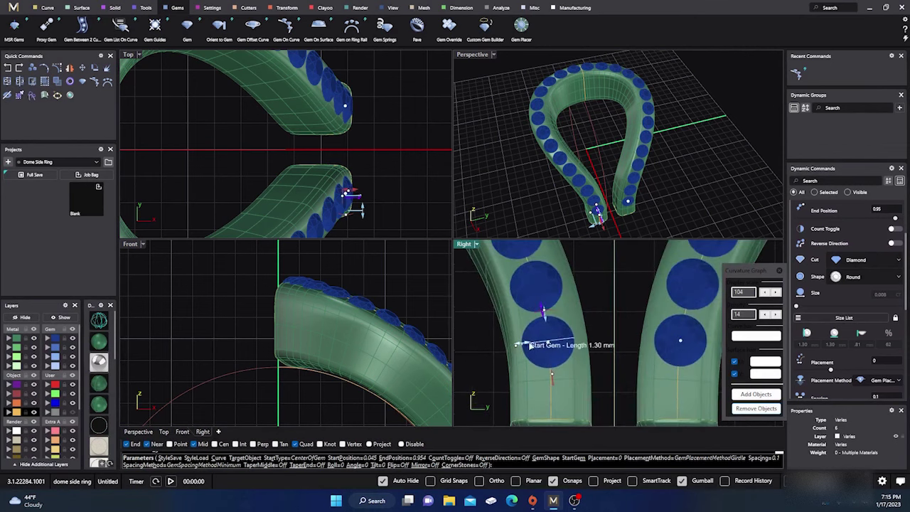
pyautogui.moveTo(522, 345); pyautogui.dragTo(530, 345)
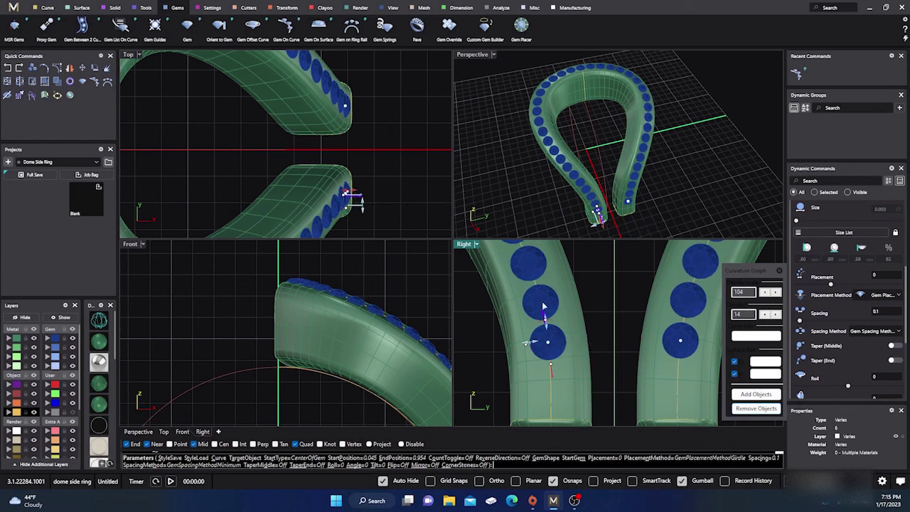
# Set the gem placement method to Table and show the Front view in wireframe
pyautogui.click(886, 296)
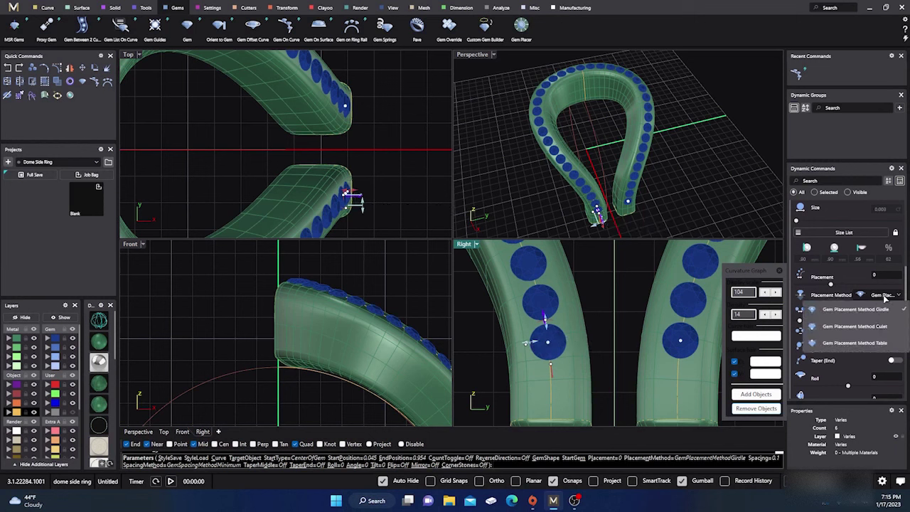
pyautogui.click(867, 344)
pyautogui.scroll(-4, 212, 291)
pyautogui.scroll(-4, 258, 287)
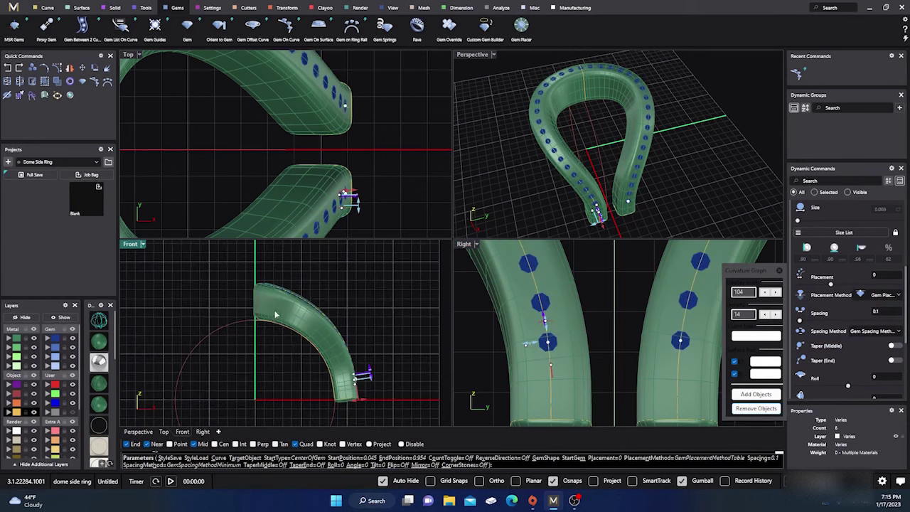
pyautogui.scroll(6, 325, 387)
pyautogui.scroll(2, 348, 383)
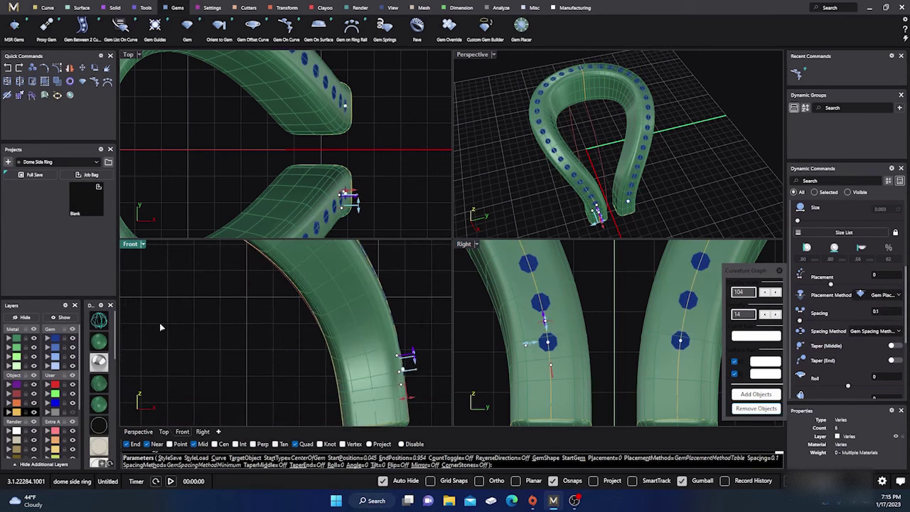
pyautogui.click(97, 323)
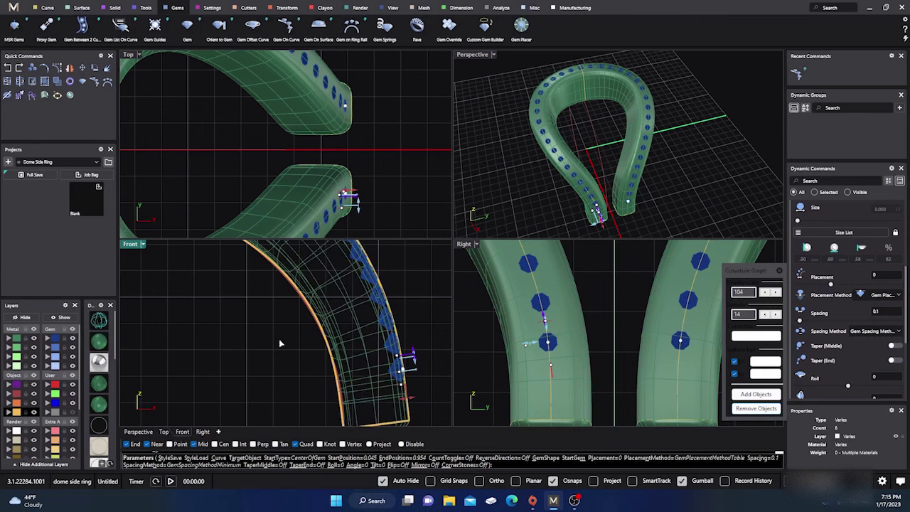
# Sink the gems into the shank to a placement of -0.15 and finish the gem row
pyautogui.moveTo(420, 319); pyautogui.dragTo(412, 269, button='right')
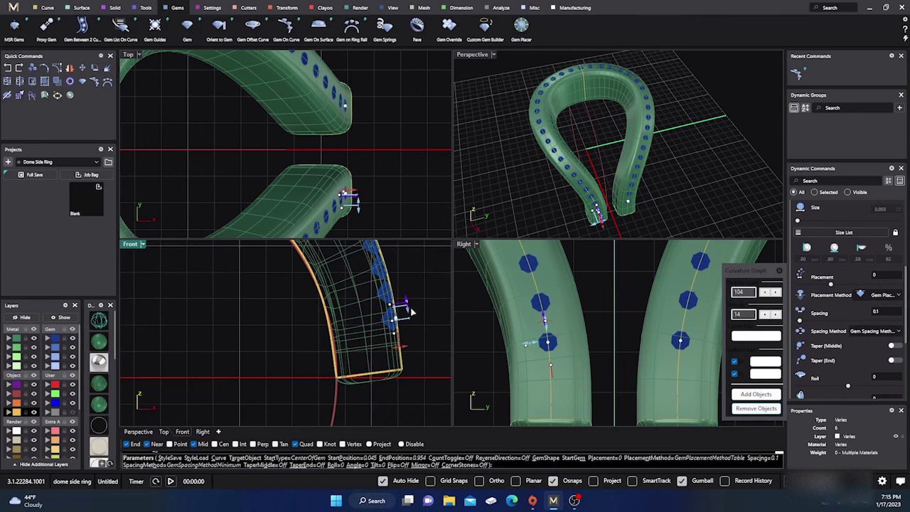
pyautogui.scroll(1, 411, 317)
pyautogui.scroll(3, 418, 327)
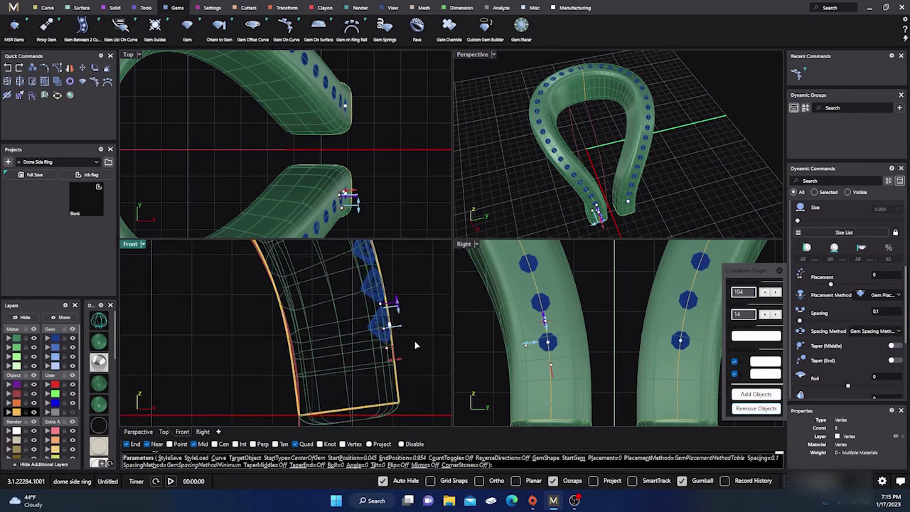
pyautogui.scroll(1, 396, 363)
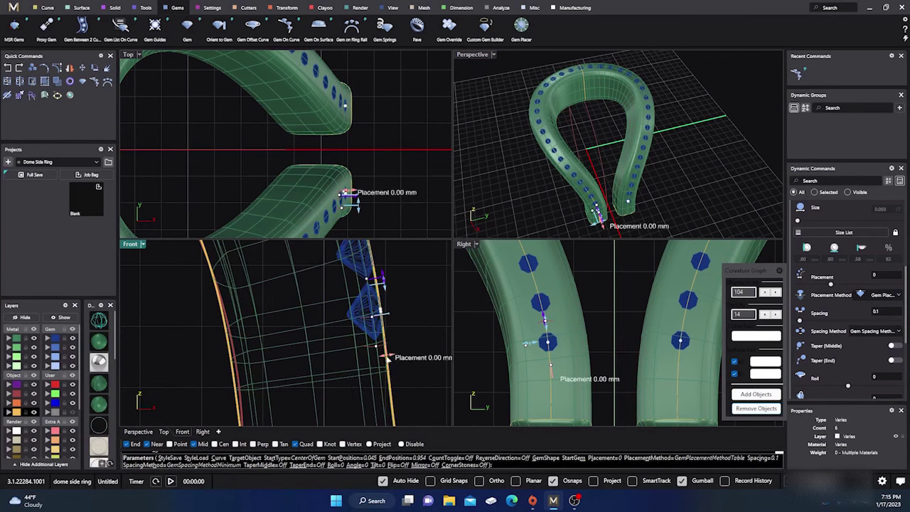
pyautogui.moveTo(388, 358); pyautogui.dragTo(378, 358)
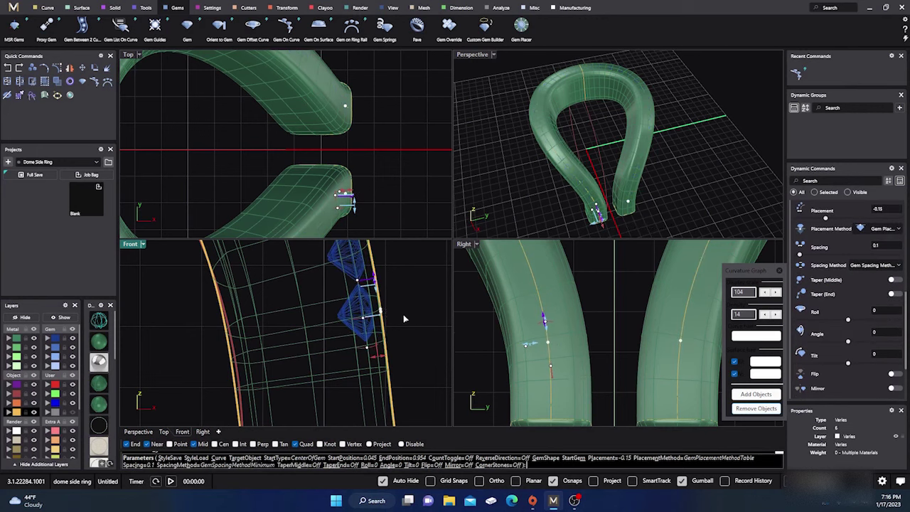
pyautogui.press('Return')
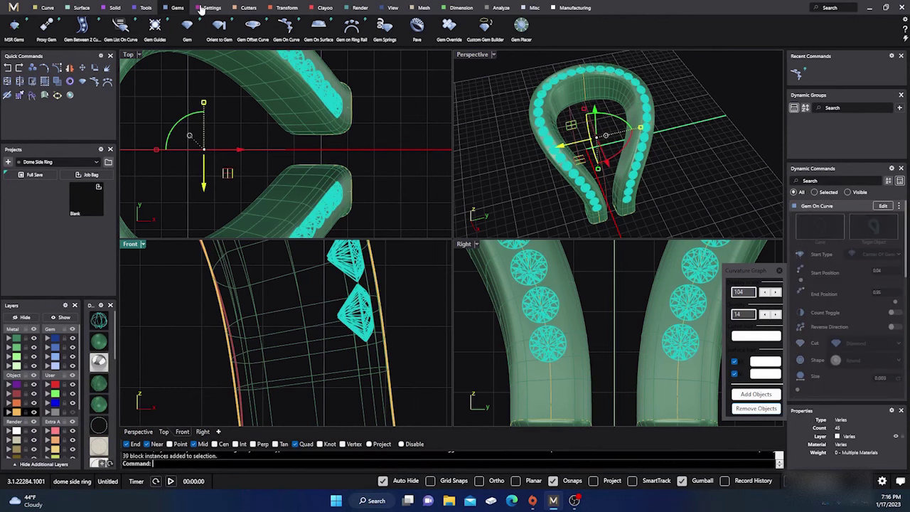
# Create a Channel Cutter along the gem row with its start end type set to Flat
pyautogui.click(250, 12)
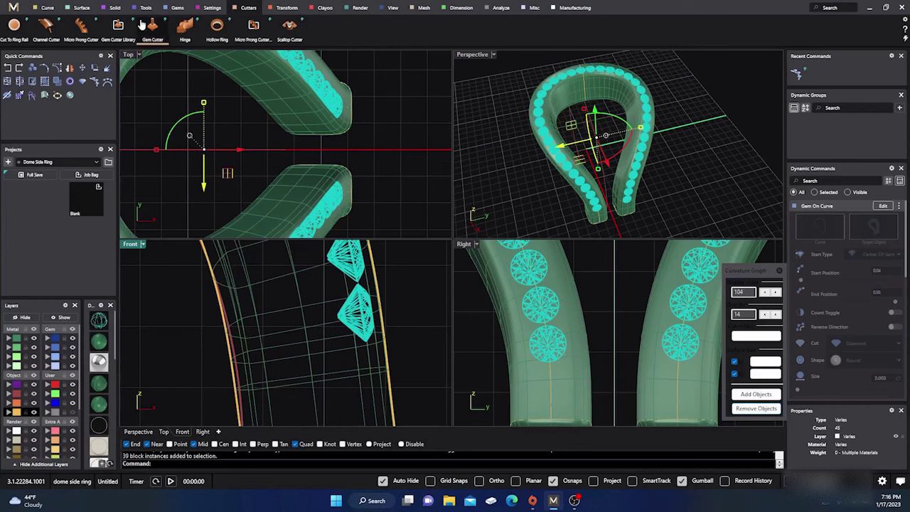
pyautogui.click(45, 27)
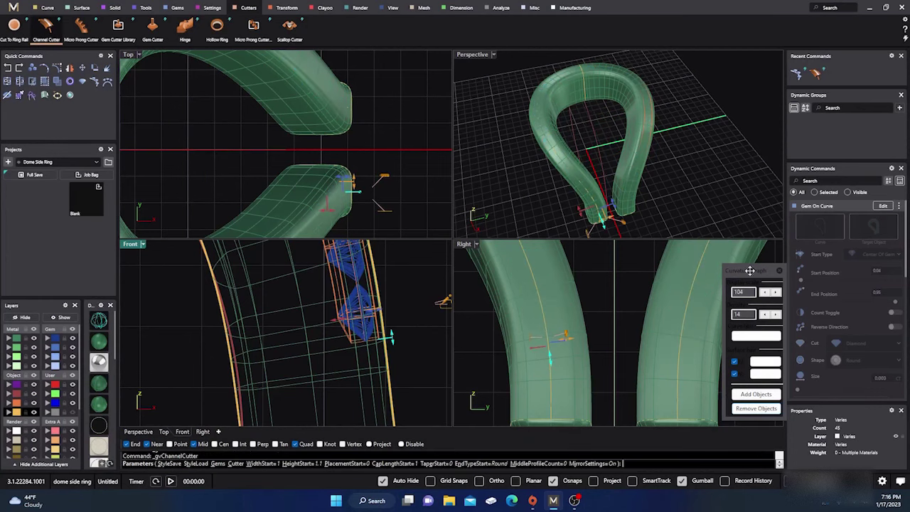
pyautogui.click(885, 380)
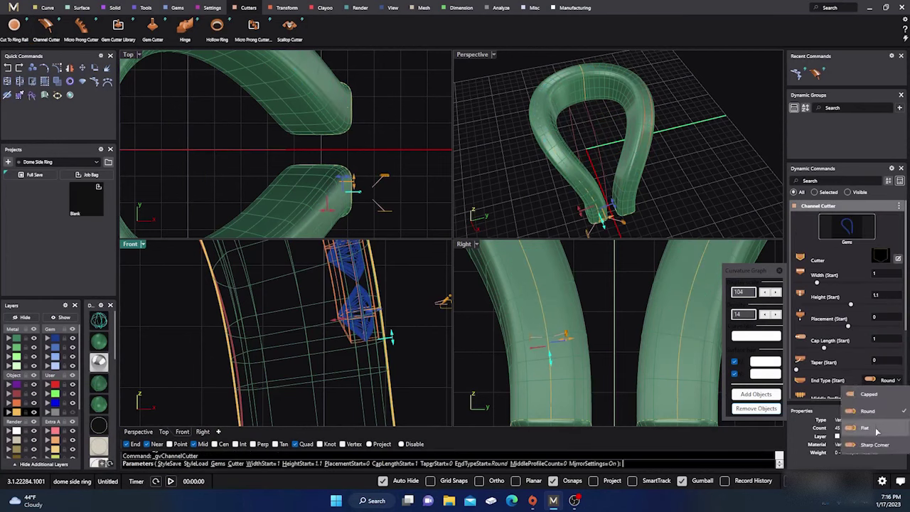
pyautogui.click(874, 434)
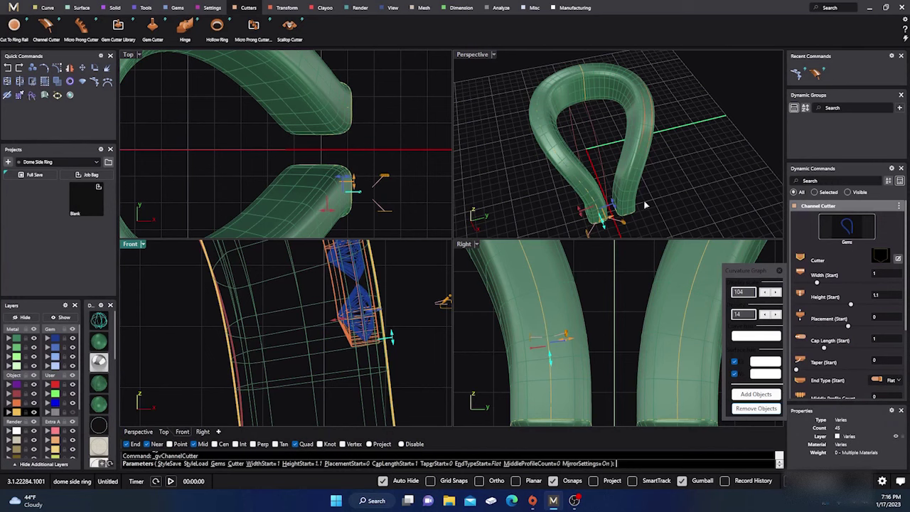
# Raise the channel cutter's start placement to about 0.41 and extend its start cap length to about 2.13
pyautogui.moveTo(646, 206); pyautogui.dragTo(636, 170, button='right')
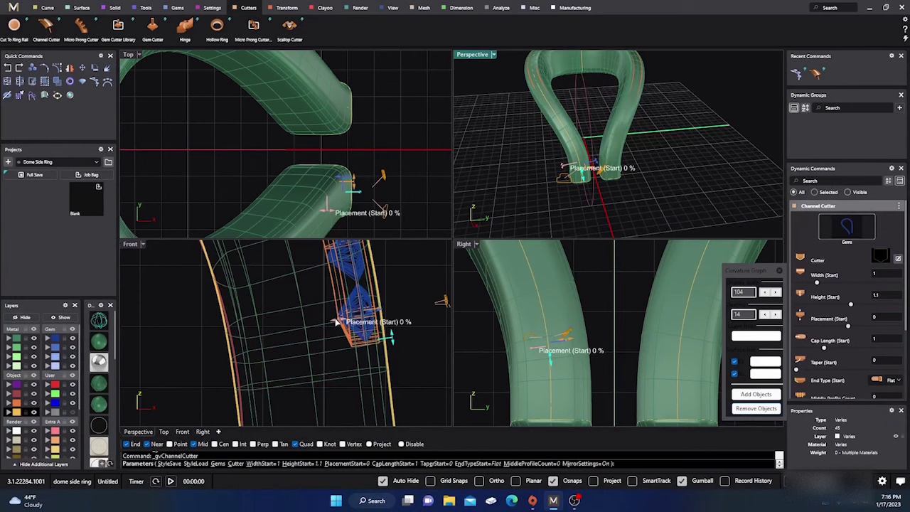
pyautogui.moveTo(335, 322)
pyautogui.mouseDown()
pyautogui.moveTo(364, 316)
pyautogui.moveTo(340, 320)
pyautogui.moveTo(350, 321)
pyautogui.mouseUp()
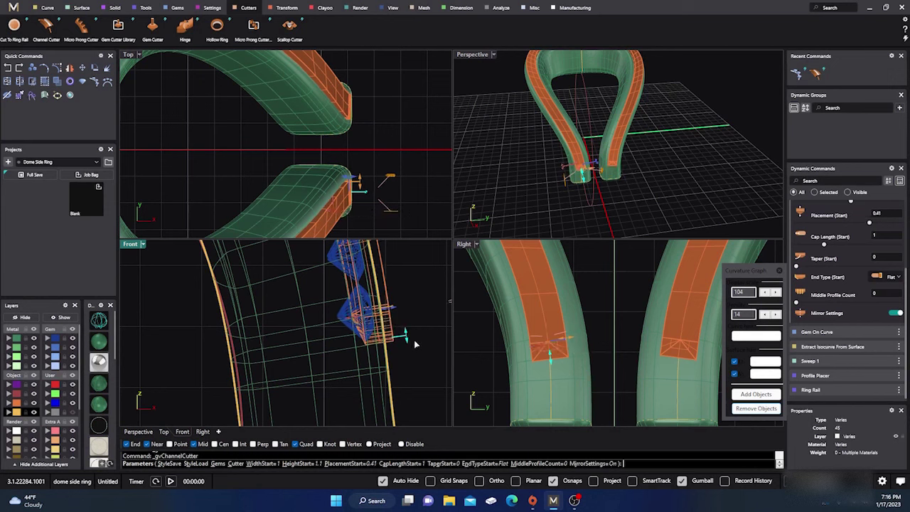
pyautogui.moveTo(405, 337); pyautogui.dragTo(408, 367)
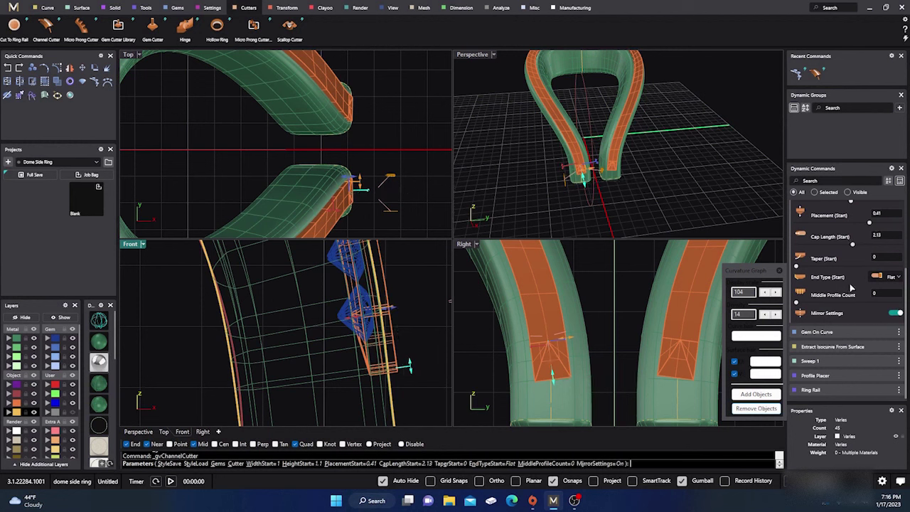
# Replace the channel cutter's profile with the Angle profile from the cutter library
pyautogui.scroll(2, 851, 287)
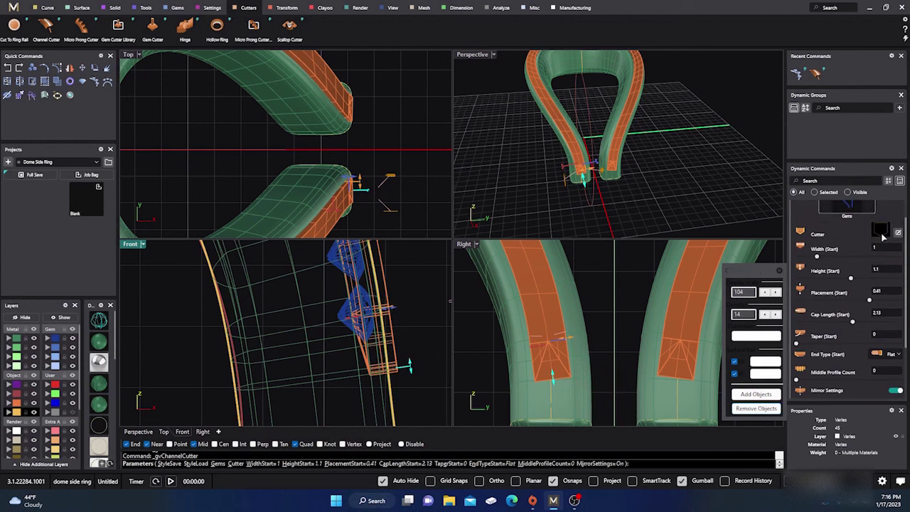
pyautogui.click(882, 231)
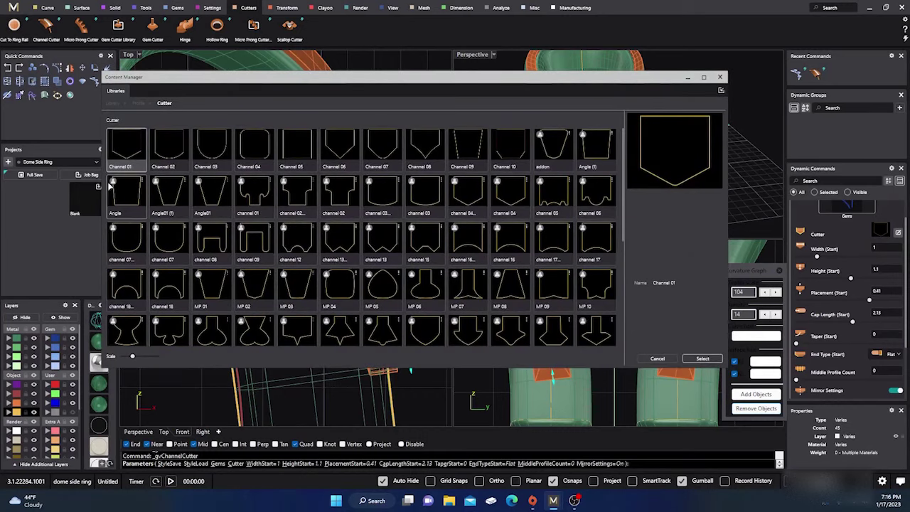
pyautogui.click(127, 190)
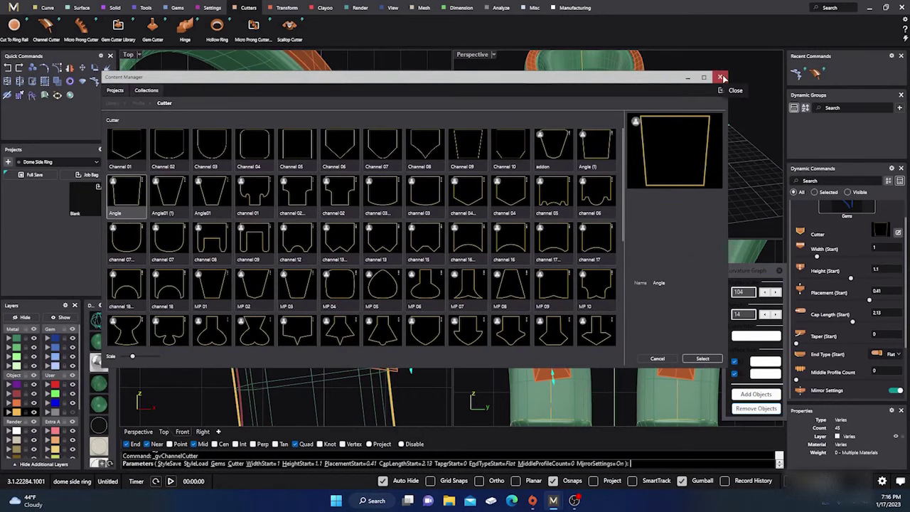
pyautogui.click(721, 76)
pyautogui.click(583, 348)
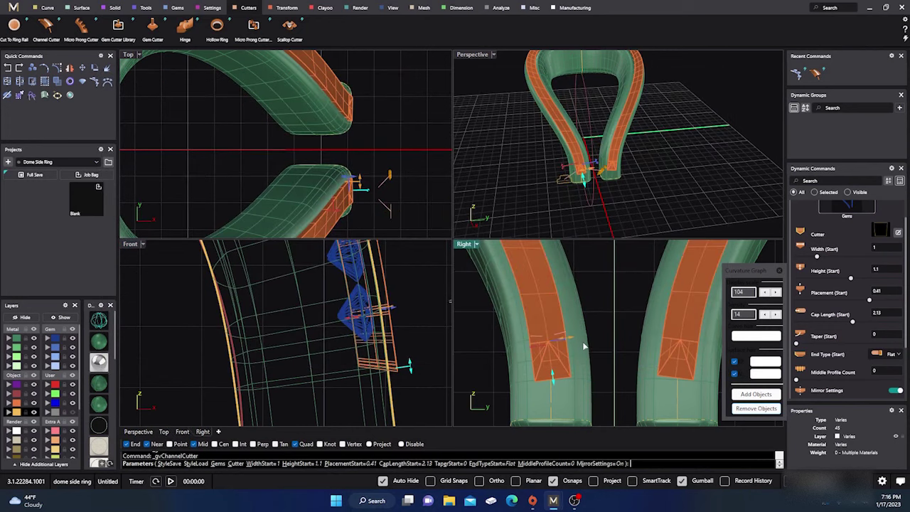
# Show the Right view in wireframe and widen the channel cutter to a start width of about 1.22
pyautogui.scroll(-1, 583, 345)
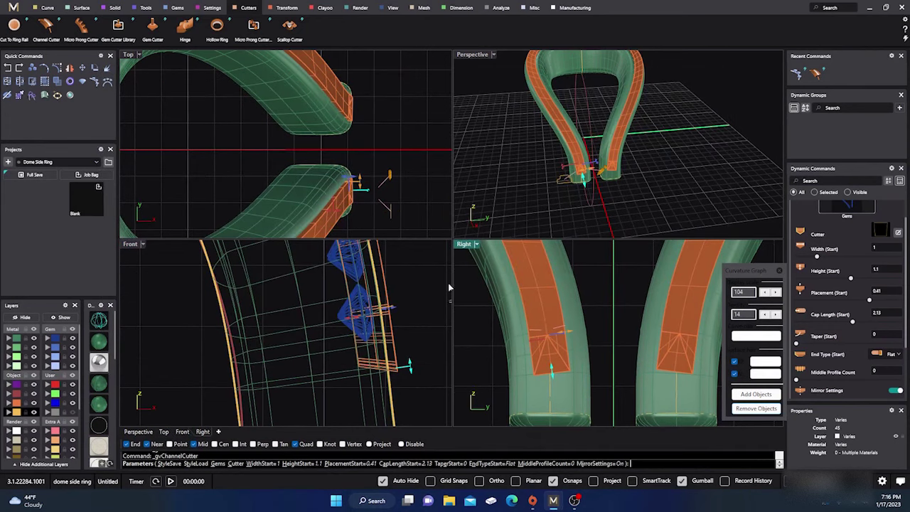
pyautogui.click(99, 320)
pyautogui.scroll(7, 560, 338)
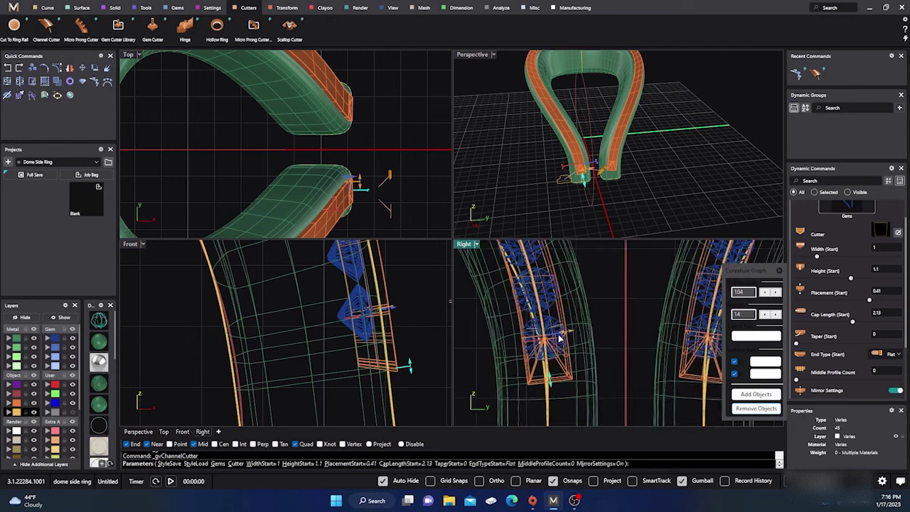
pyautogui.moveTo(574, 333)
pyautogui.moveTo(574, 333); pyautogui.dragTo(587, 332)
pyautogui.scroll(5, 616, 146)
pyautogui.scroll(6, 616, 149)
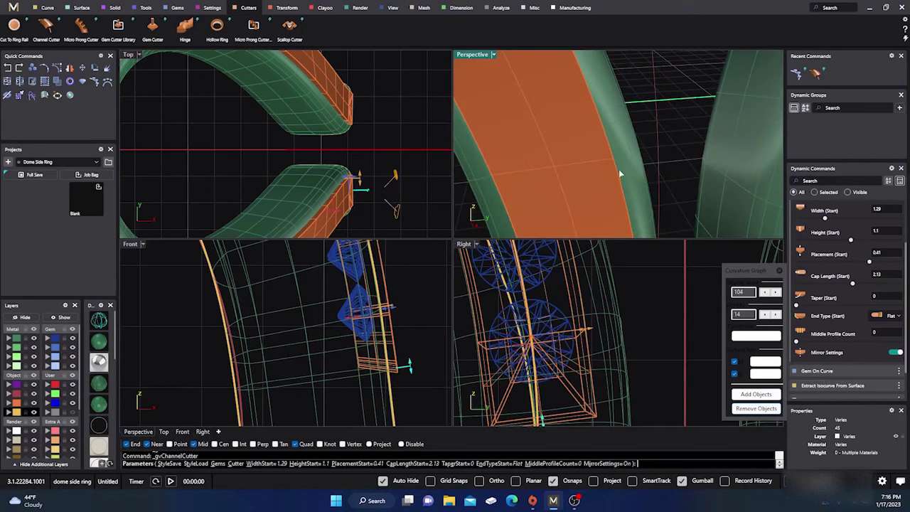
pyautogui.moveTo(619, 171)
pyautogui.mouseDown(button='right')
pyautogui.moveTo(618, 155)
pyautogui.moveTo(625, 177)
pyautogui.mouseUp(button='right')
pyautogui.scroll(-5, 618, 159)
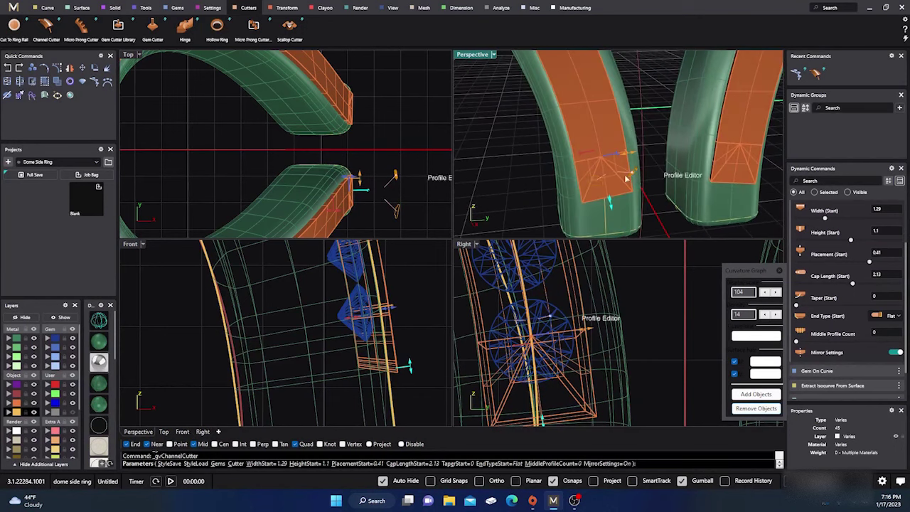
pyautogui.click(588, 330)
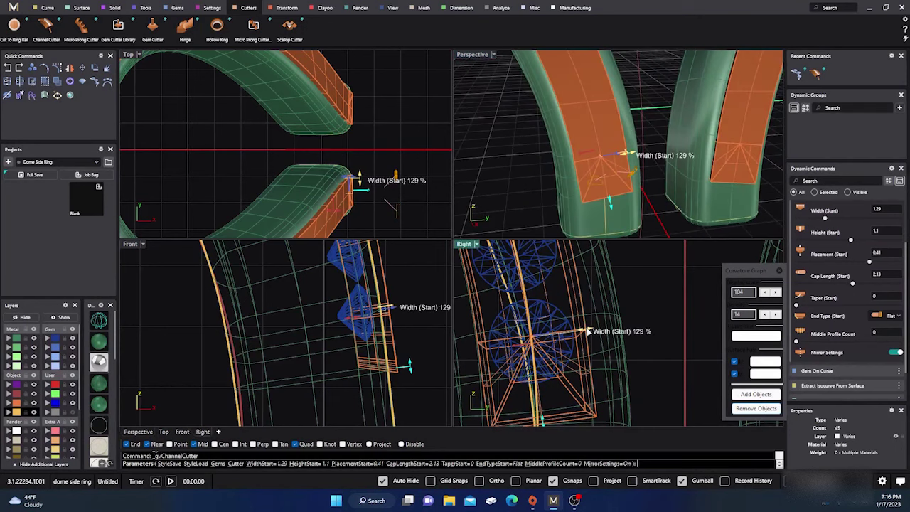
pyautogui.moveTo(587, 330); pyautogui.dragTo(583, 331)
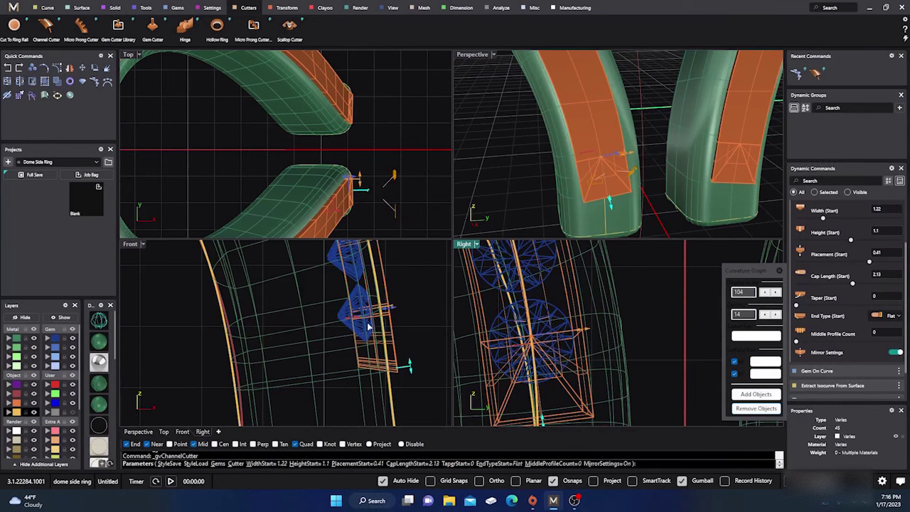
# Shift the channel cutter's placement slightly farther outward relative to the gems and finish the cutter
pyautogui.moveTo(356, 321)
pyautogui.scroll(4, 357, 322)
pyautogui.scroll(1, 355, 322)
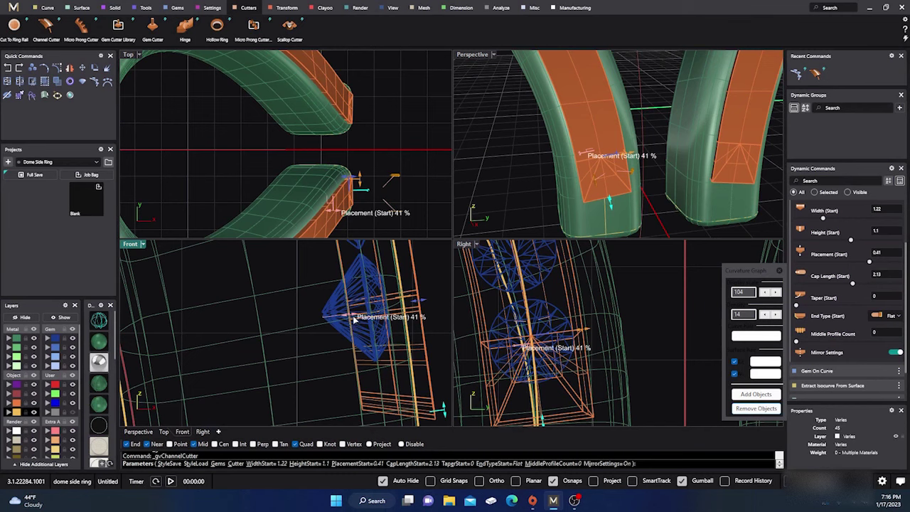
pyautogui.moveTo(352, 319); pyautogui.dragTo(360, 321)
pyautogui.rightClick(530, 161)
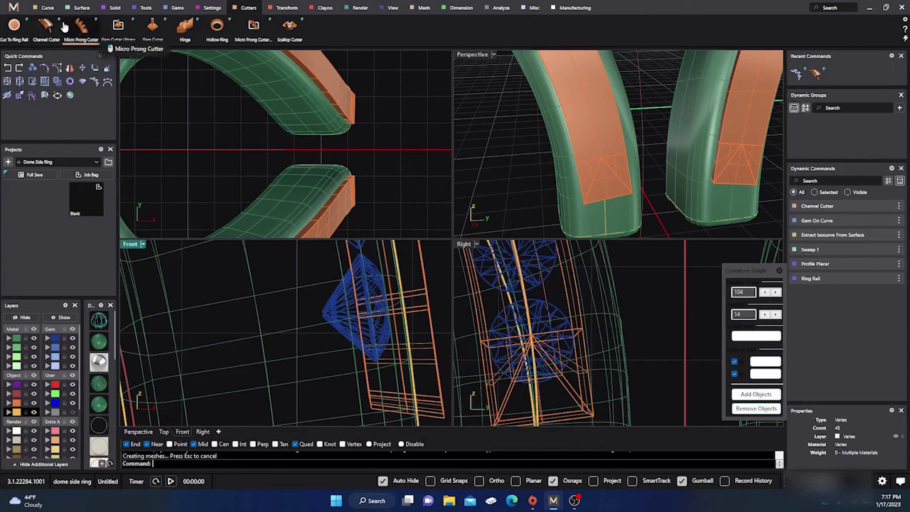
# Subtract the channel cutter from the swept shank with Boolean Difference
pyautogui.click(114, 8)
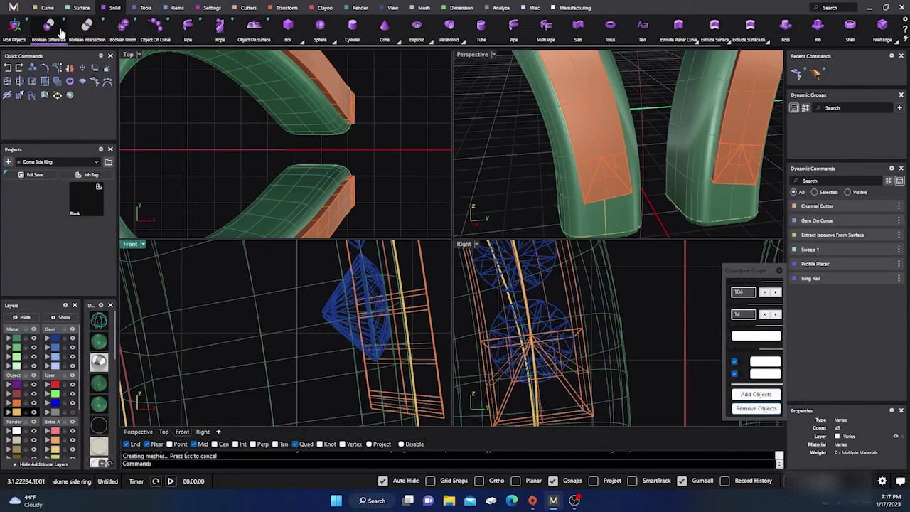
pyautogui.click(50, 29)
pyautogui.click(567, 212)
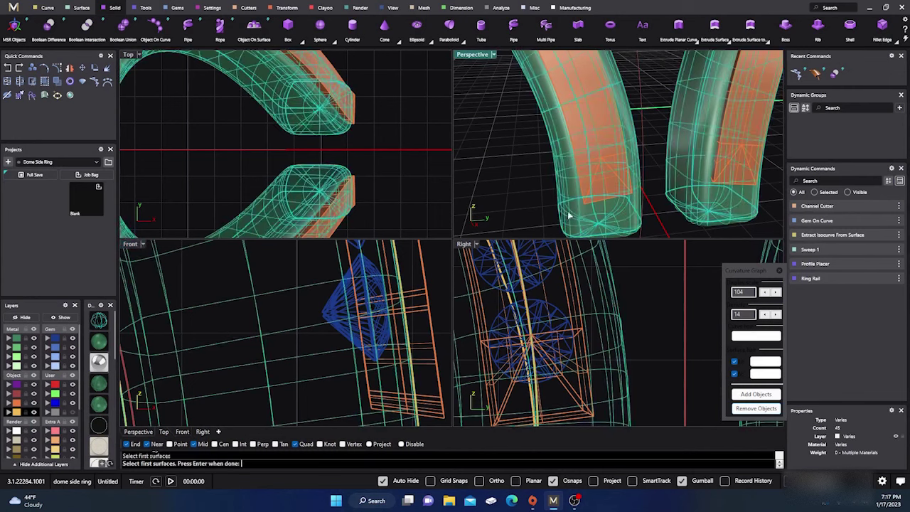
pyautogui.press('Return')
pyautogui.click(598, 145)
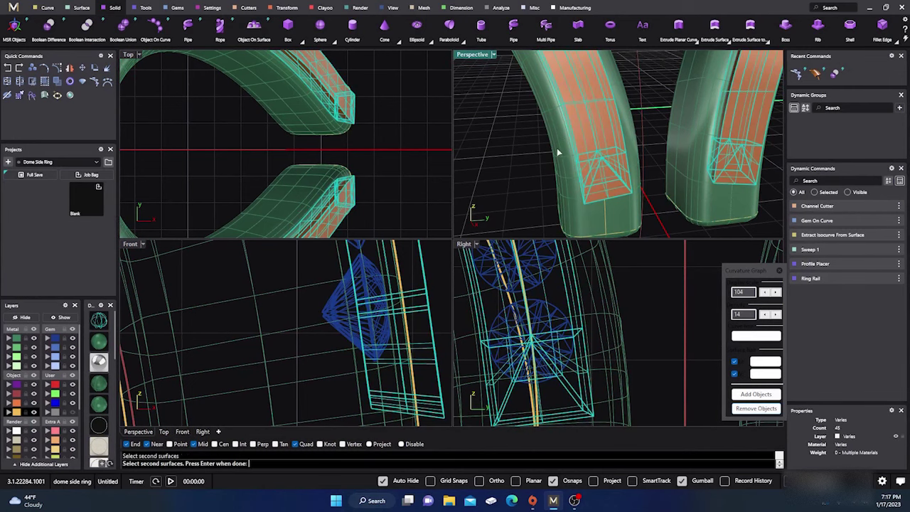
pyautogui.press('Return')
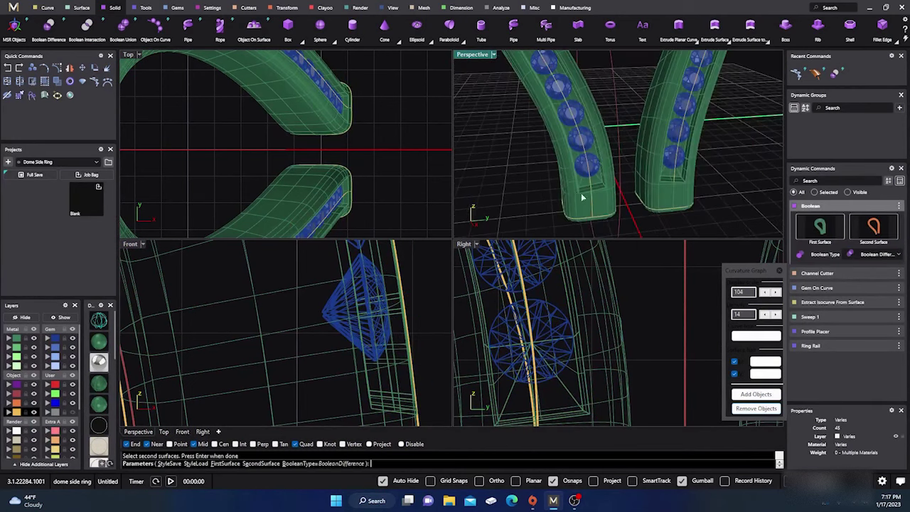
# Examine the channel cut around the gem row at the shank ends and complete the Boolean Difference
pyautogui.moveTo(581, 194); pyautogui.dragTo(561, 185, button='right')
pyautogui.scroll(8, 534, 156)
pyautogui.scroll(-4, 546, 165)
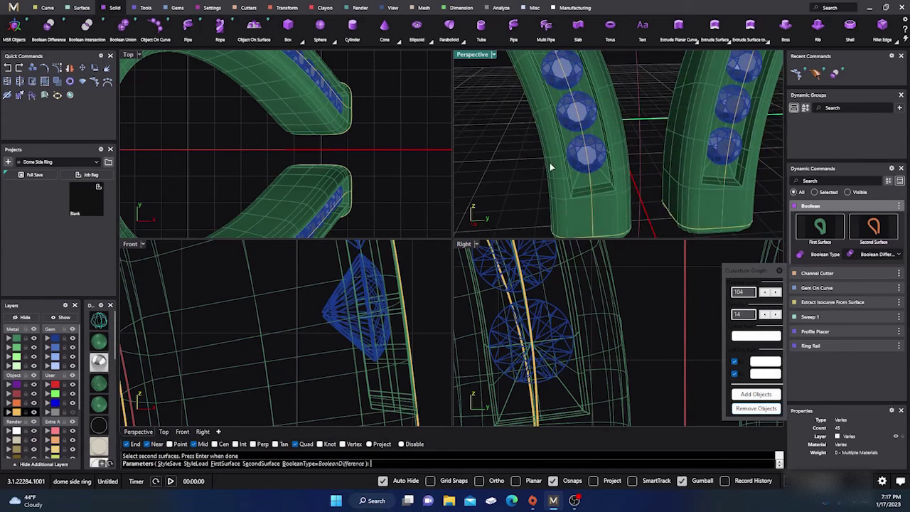
pyautogui.scroll(6, 548, 165)
pyautogui.scroll(-6, 580, 142)
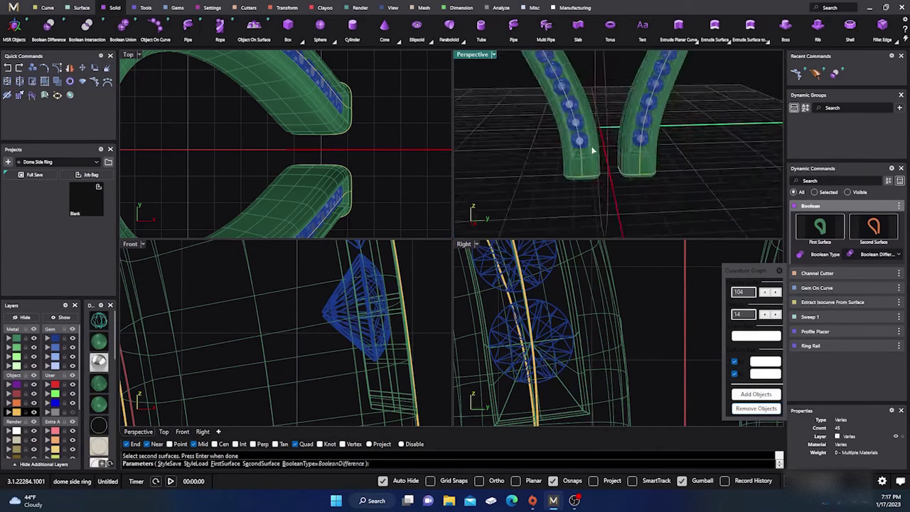
pyautogui.scroll(3, 566, 78)
pyautogui.scroll(-8, 567, 79)
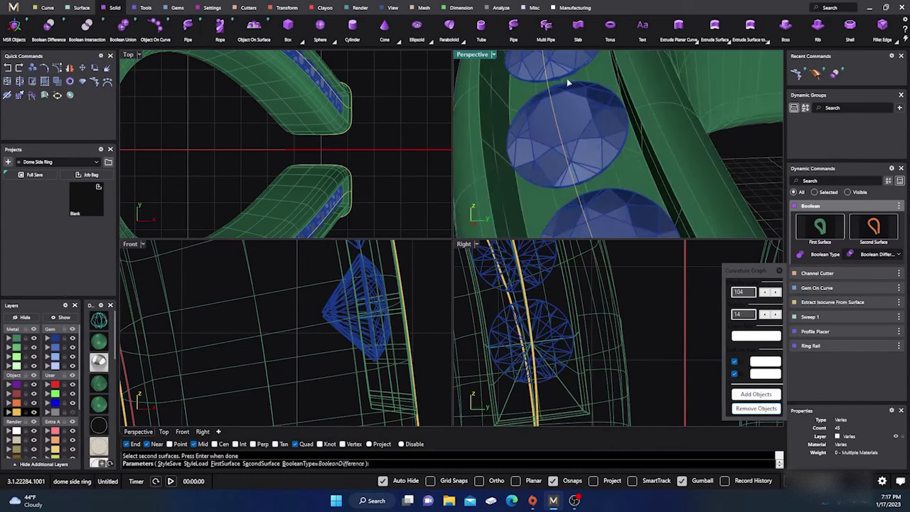
pyautogui.scroll(8, 601, 123)
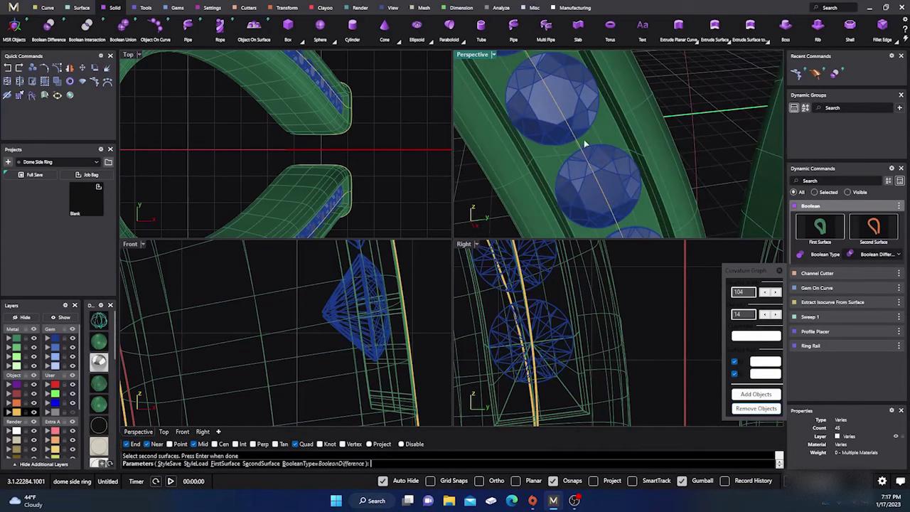
pyautogui.scroll(-2, 584, 139)
pyautogui.press('Return')
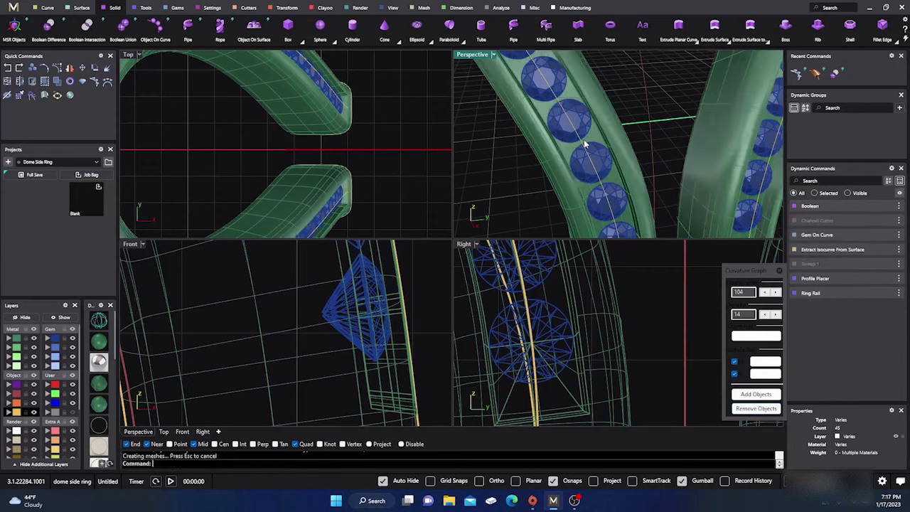
# Place prongs along the whole row of round gems with Prong Placer
pyautogui.scroll(-3, 584, 139)
pyautogui.scroll(-1, 576, 146)
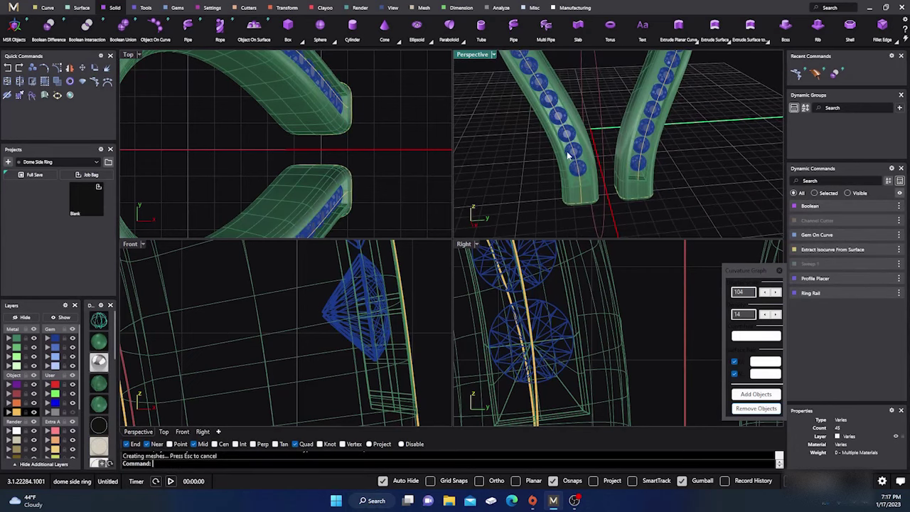
pyautogui.click(569, 155)
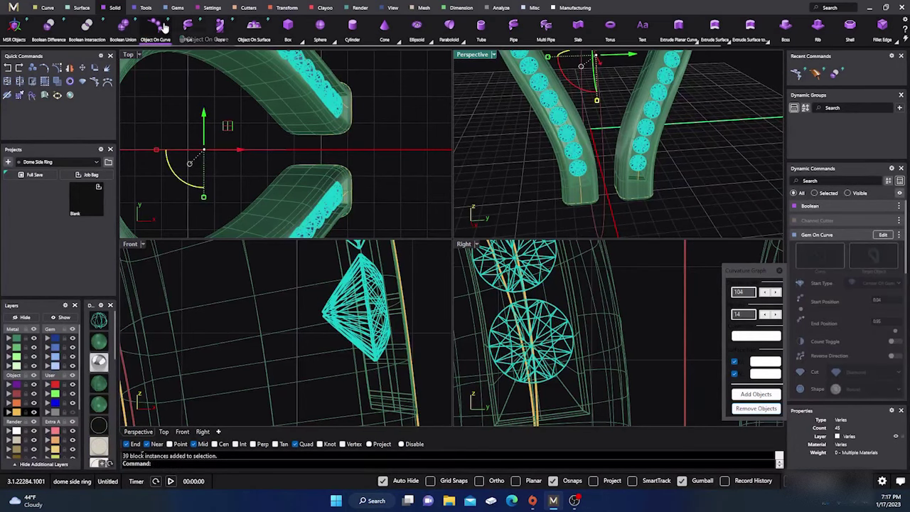
pyautogui.click(213, 10)
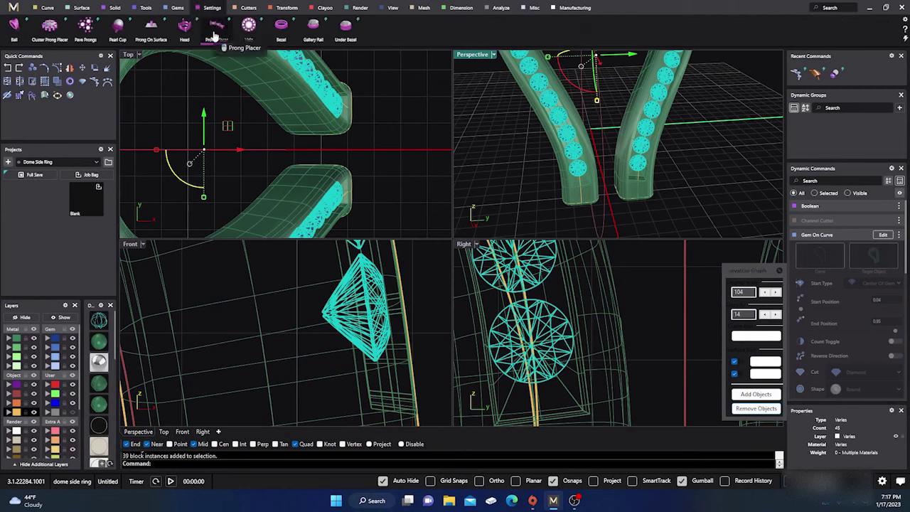
pyautogui.click(216, 25)
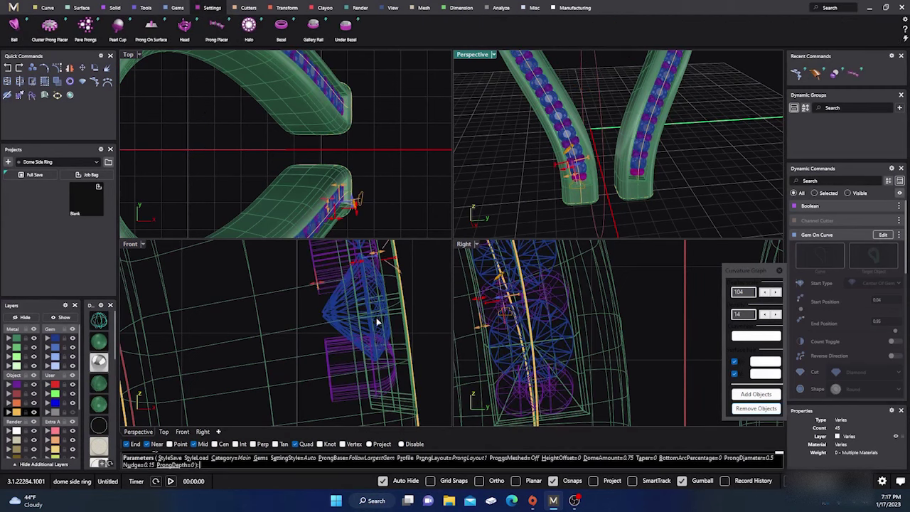
# Raise the prongs above the gems to a height offset of about 0.34 in the Front view
pyautogui.moveTo(404, 313); pyautogui.dragTo(365, 342, button='right')
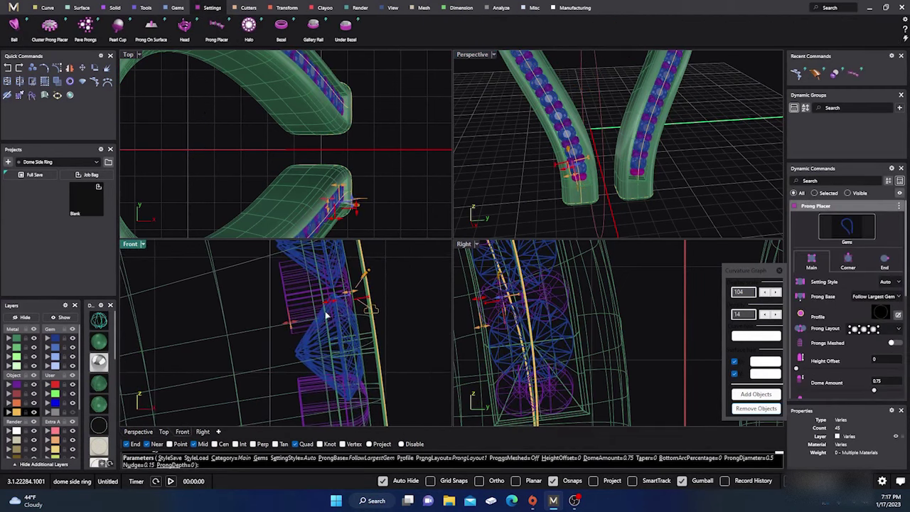
pyautogui.moveTo(351, 294)
pyautogui.moveTo(350, 293); pyautogui.dragTo(390, 287)
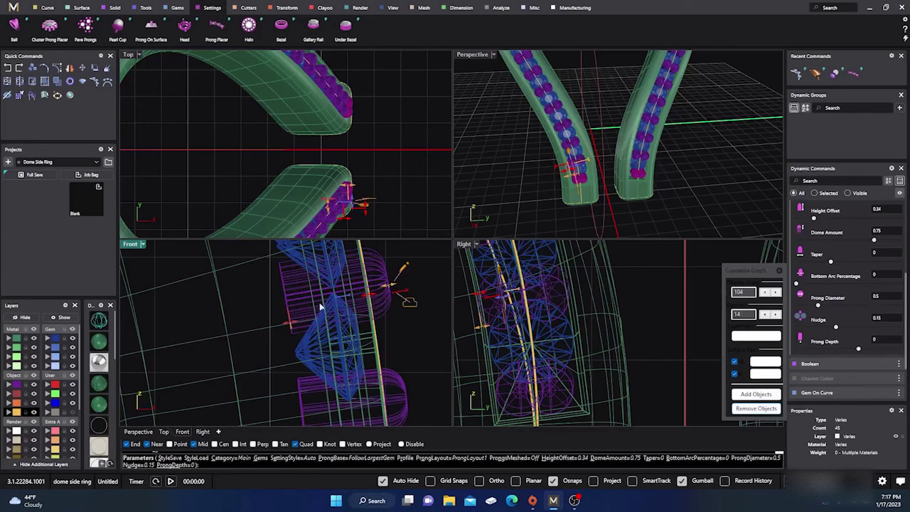
# Show the Right view shaded and reduce the prong diameter to about 0.45, keeping the main prong nudge at 0.15
pyautogui.click(664, 289)
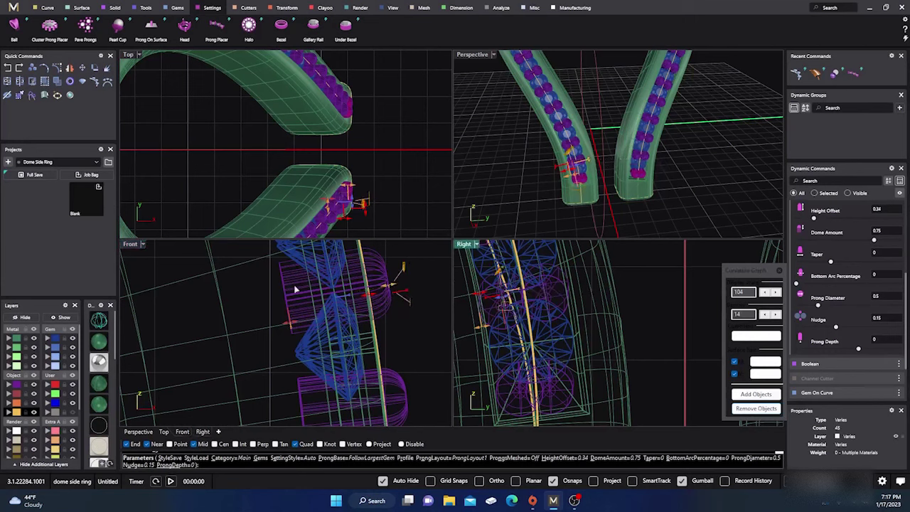
pyautogui.click(99, 341)
pyautogui.scroll(-5, 578, 322)
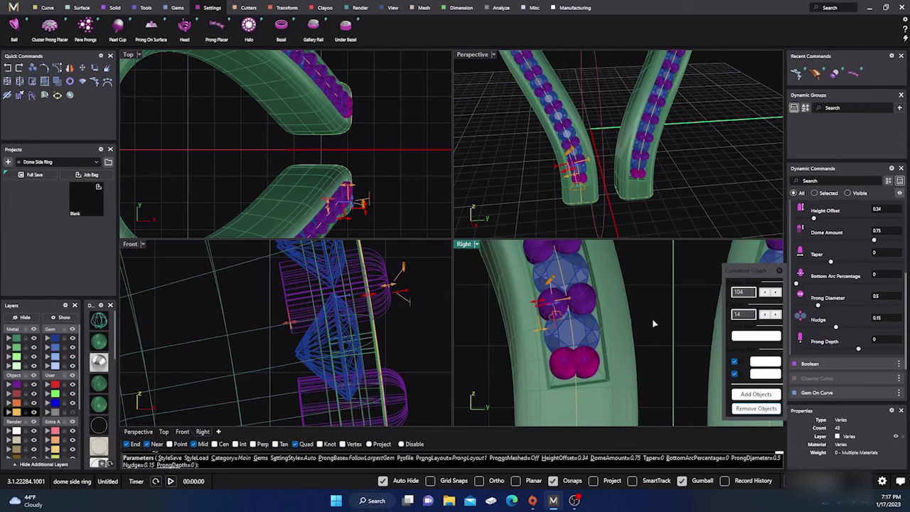
pyautogui.scroll(3, 540, 313)
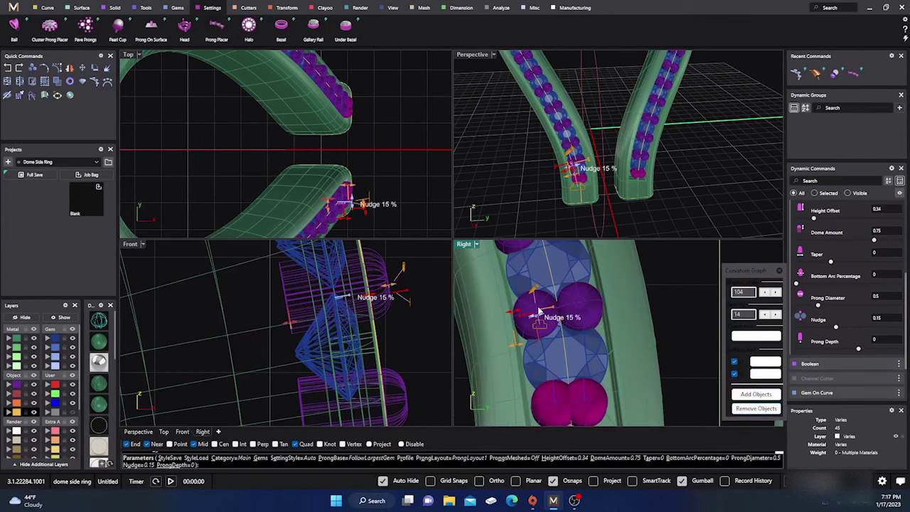
pyautogui.scroll(2, 537, 320)
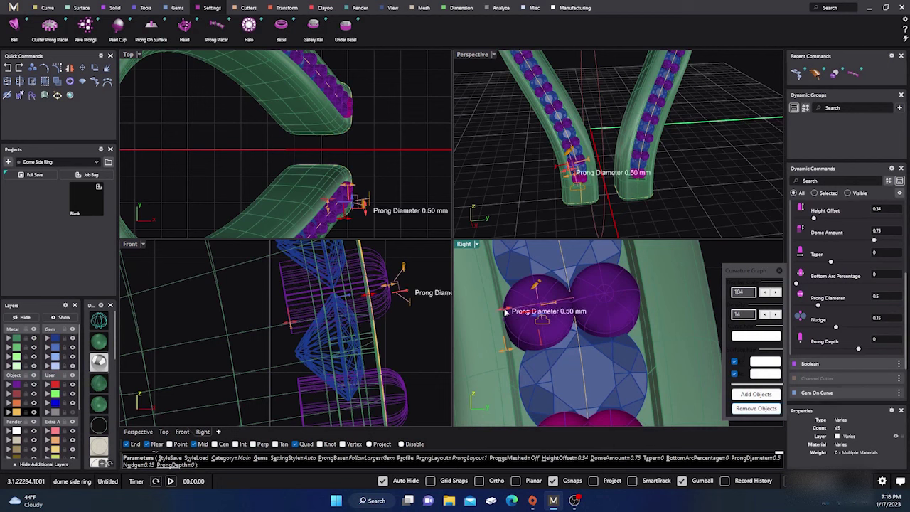
pyautogui.moveTo(503, 311); pyautogui.dragTo(514, 314)
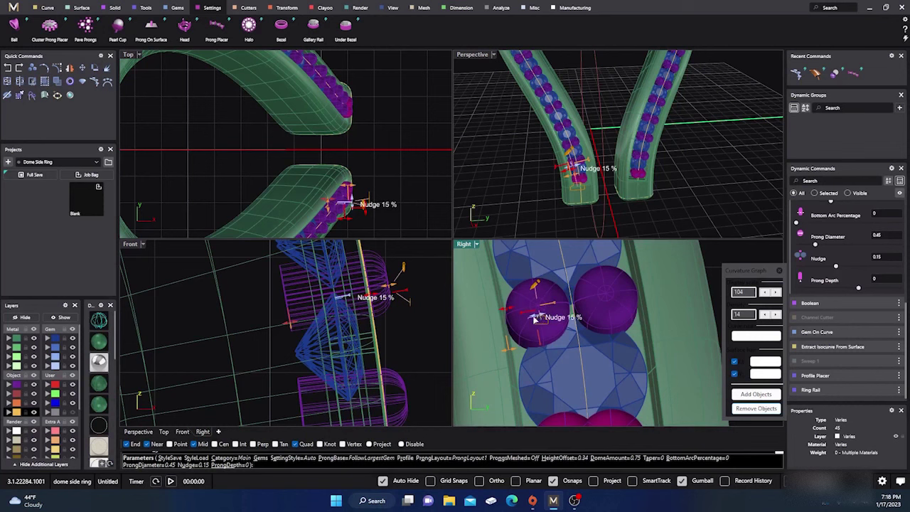
pyautogui.moveTo(534, 320); pyautogui.dragTo(538, 322)
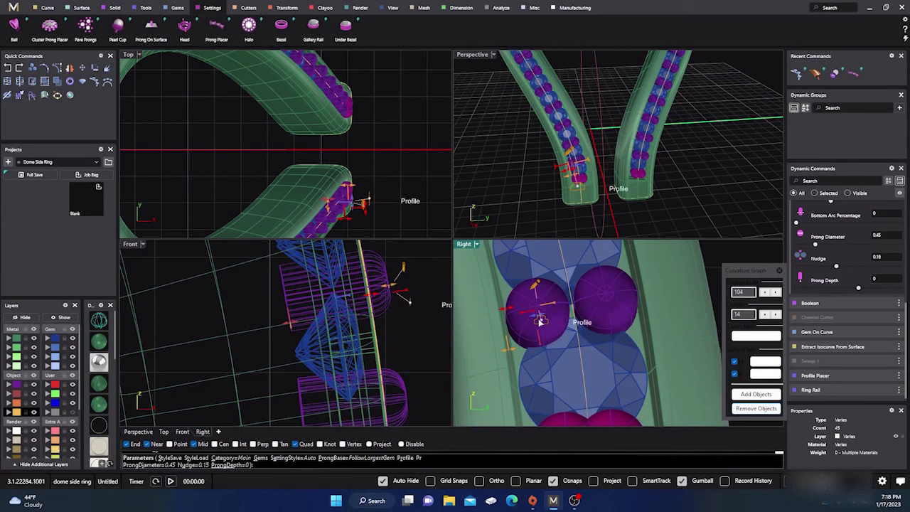
# Set the end prongs' diameter to 0.47
pyautogui.scroll(-2, 510, 298)
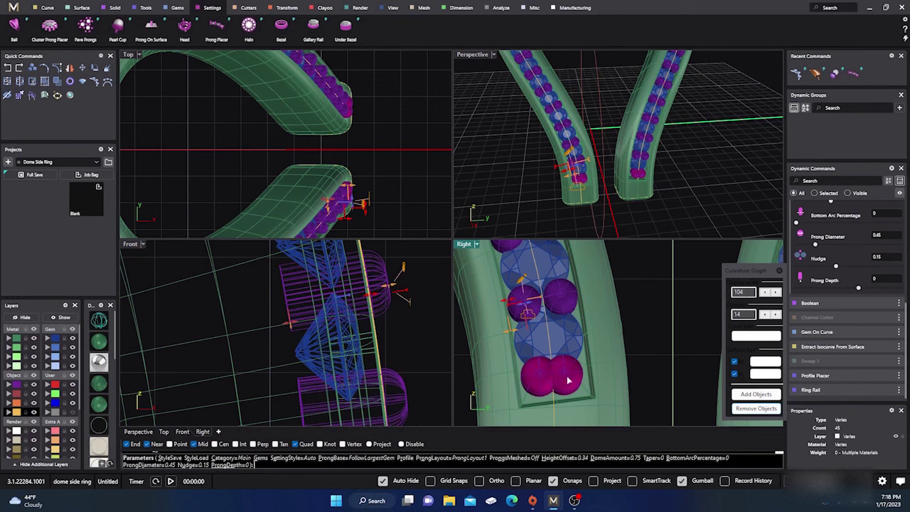
pyautogui.scroll(5, 855, 291)
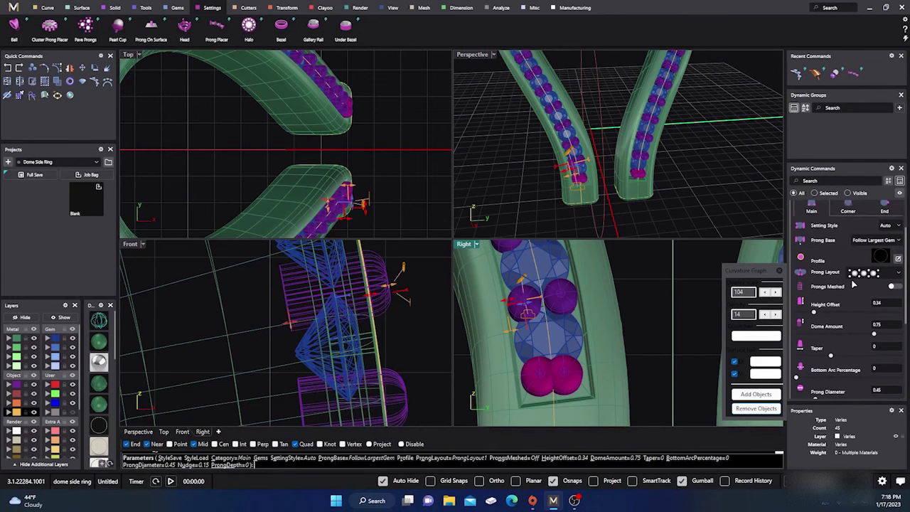
pyautogui.scroll(3, 855, 283)
pyautogui.click(885, 243)
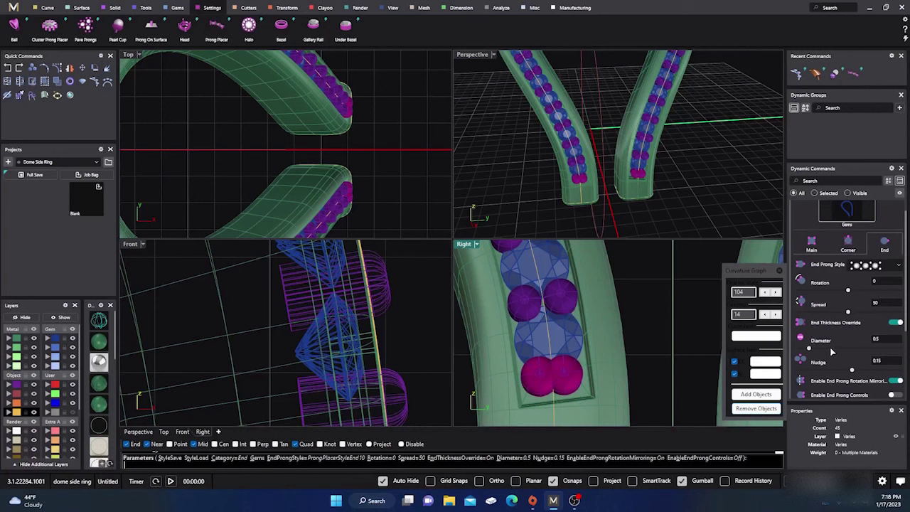
pyautogui.doubleClick(879, 340)
pyautogui.write('0.47')
pyautogui.press('Tab')
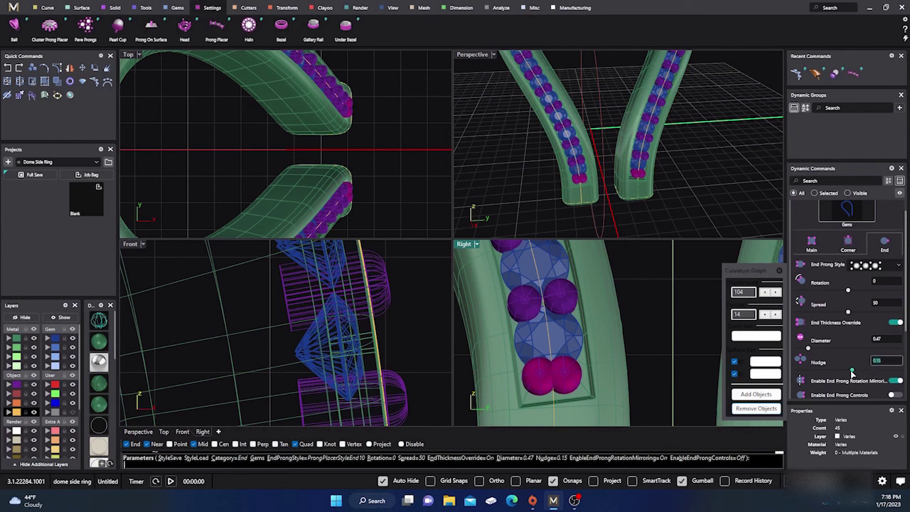
# Reduce the end prongs' nudge to spread the last pair apart, trying 0.04 and 0.08, and finish the prongs
pyautogui.moveTo(852, 371); pyautogui.dragTo(850, 374)
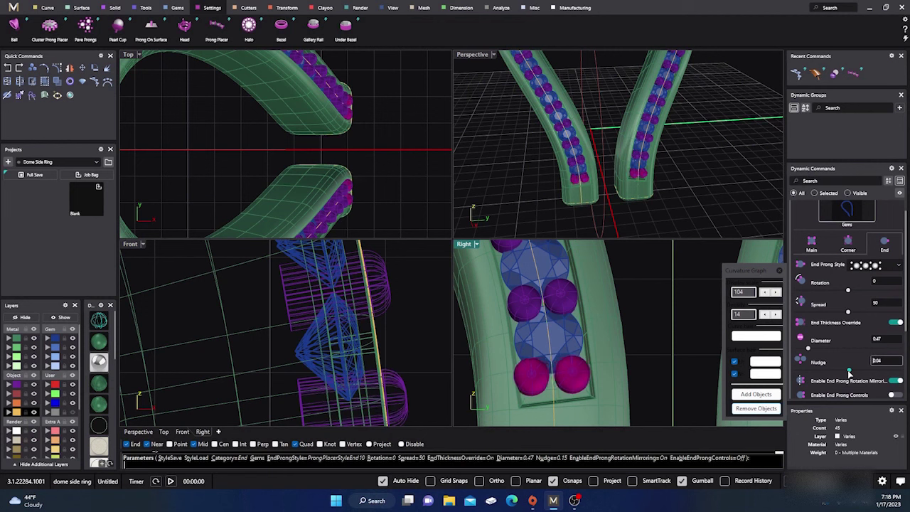
pyautogui.moveTo(848, 372); pyautogui.dragTo(850, 372)
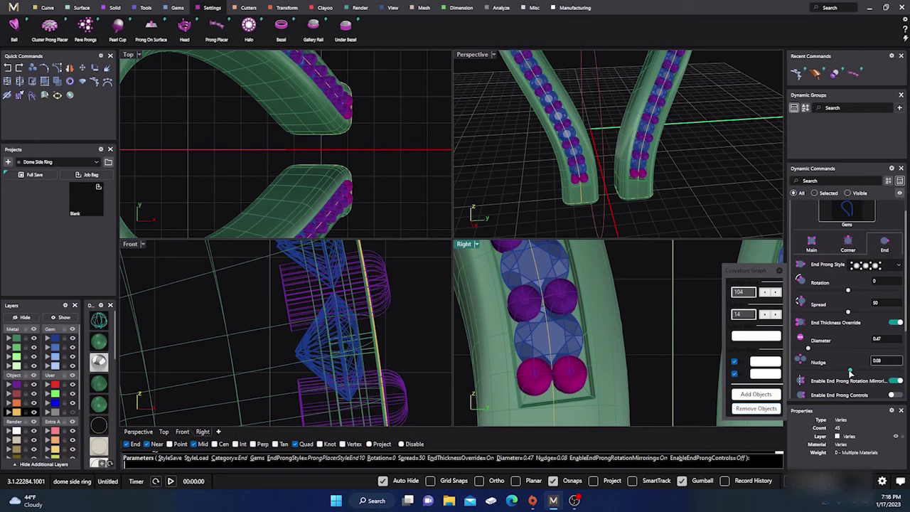
pyautogui.scroll(-1, 852, 371)
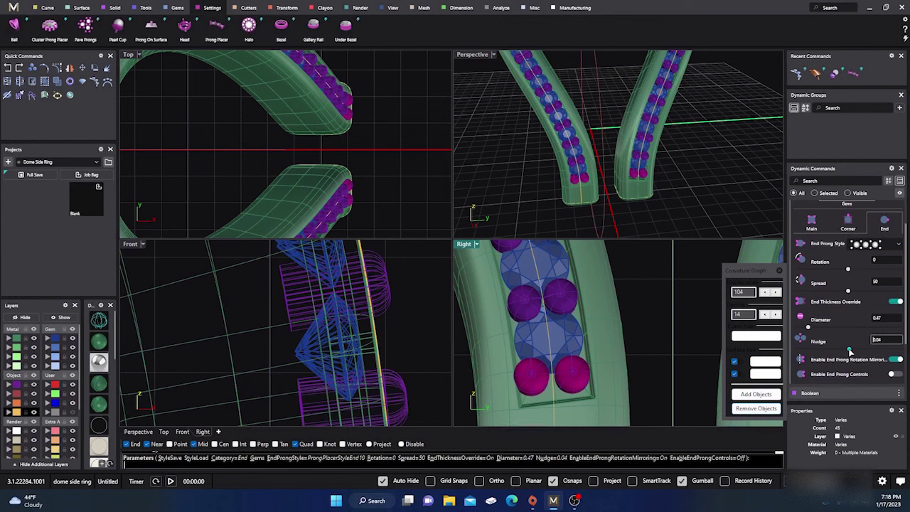
pyautogui.moveTo(850, 351); pyautogui.dragTo(851, 350)
pyautogui.scroll(-2, 852, 352)
pyautogui.rightClick(643, 314)
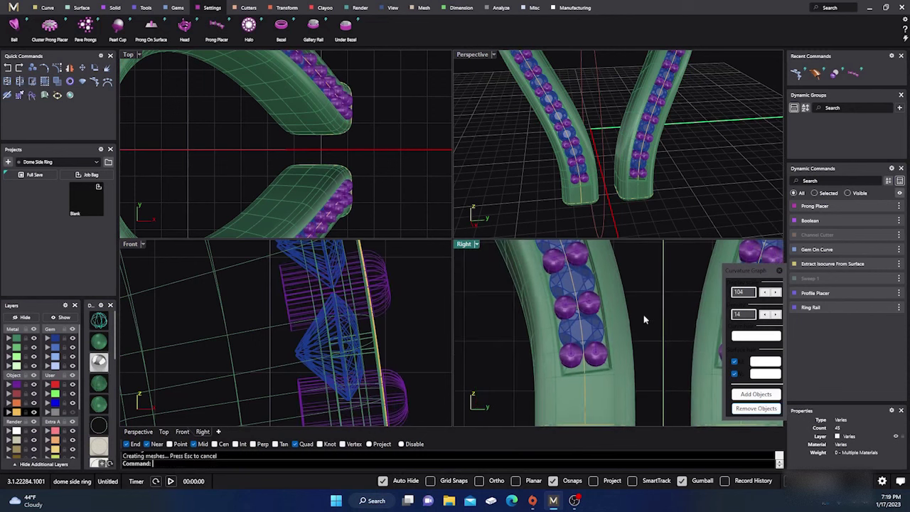
# Examine the pronged gem row in a maximized Perspective view with the polished metal rendering, and return to the shaded display
pyautogui.doubleClick(467, 55)
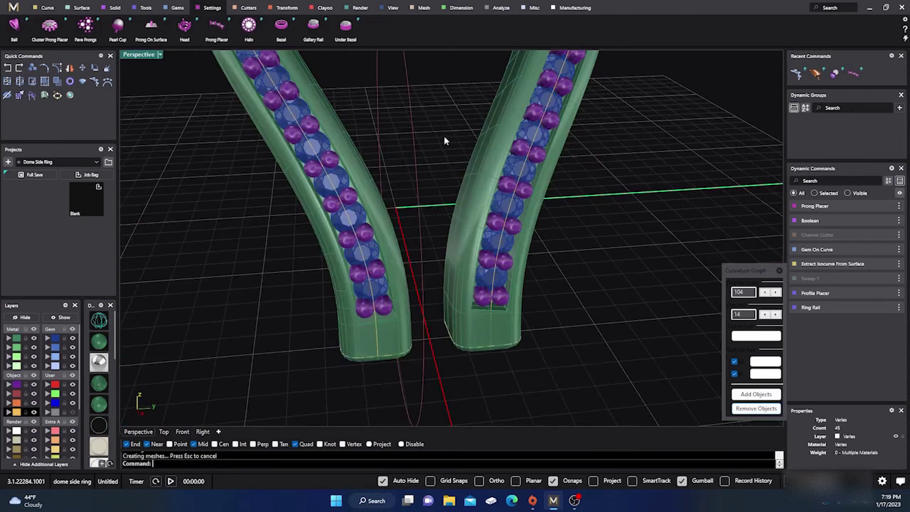
pyautogui.moveTo(444, 136); pyautogui.dragTo(434, 254, button='right')
pyautogui.scroll(-5, 451, 260)
pyautogui.scroll(9, 416, 223)
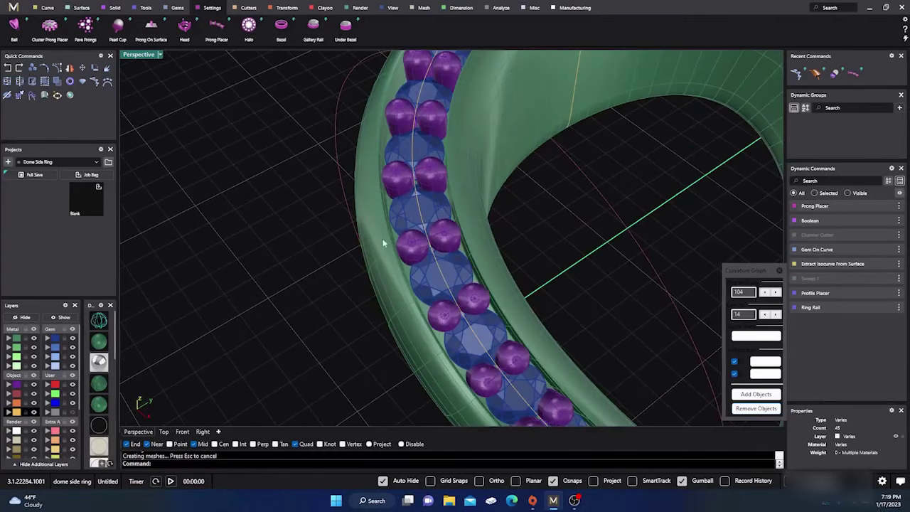
pyautogui.click(100, 364)
pyautogui.scroll(-3, 370, 301)
pyautogui.scroll(-5, 376, 300)
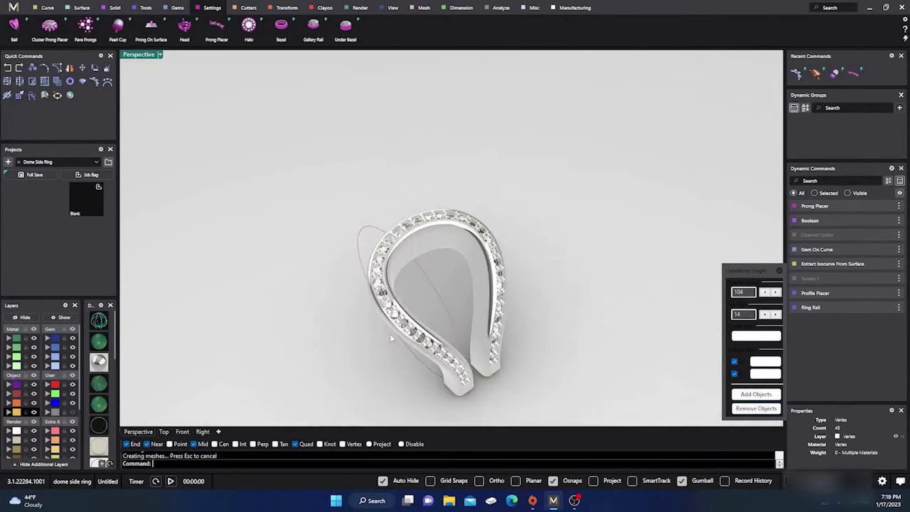
pyautogui.moveTo(392, 337); pyautogui.dragTo(382, 311, button='right')
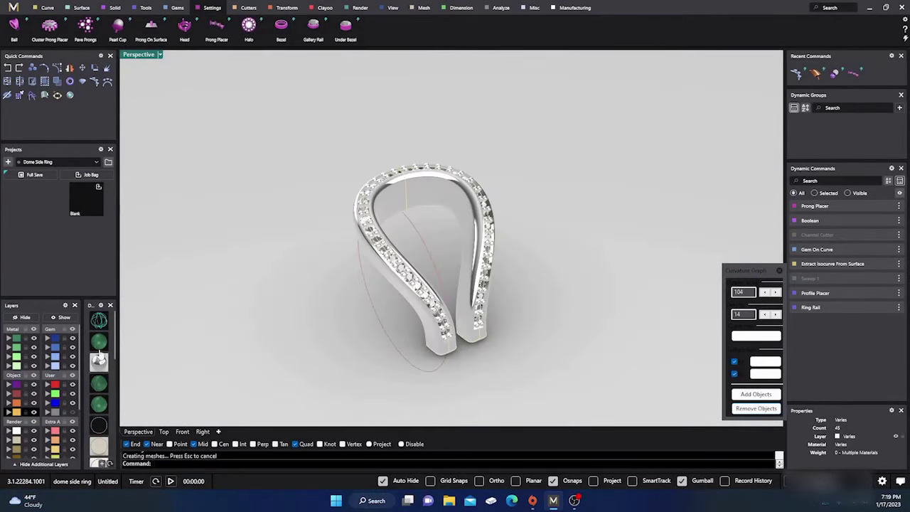
pyautogui.click(99, 342)
# Move all curves from the yellow Object layer to the hidden Extra 01 layer
pyautogui.scroll(5, 432, 207)
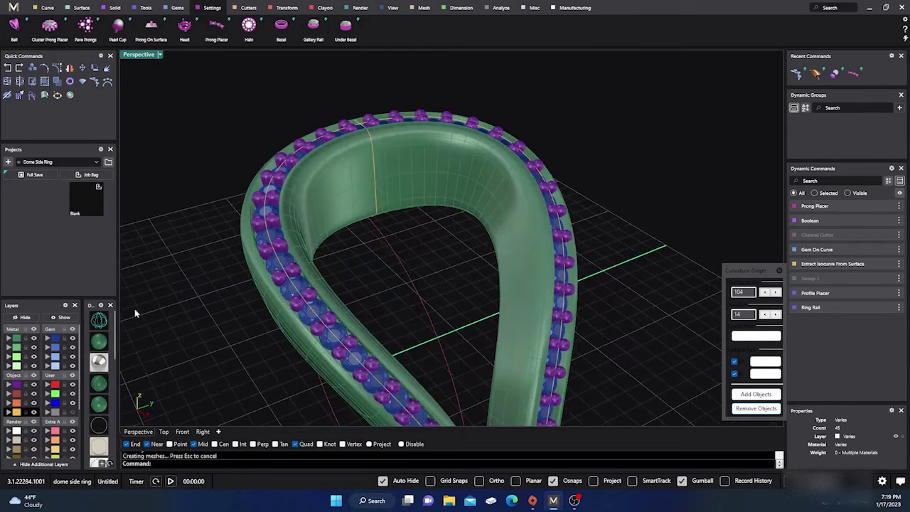
pyautogui.click(8, 417)
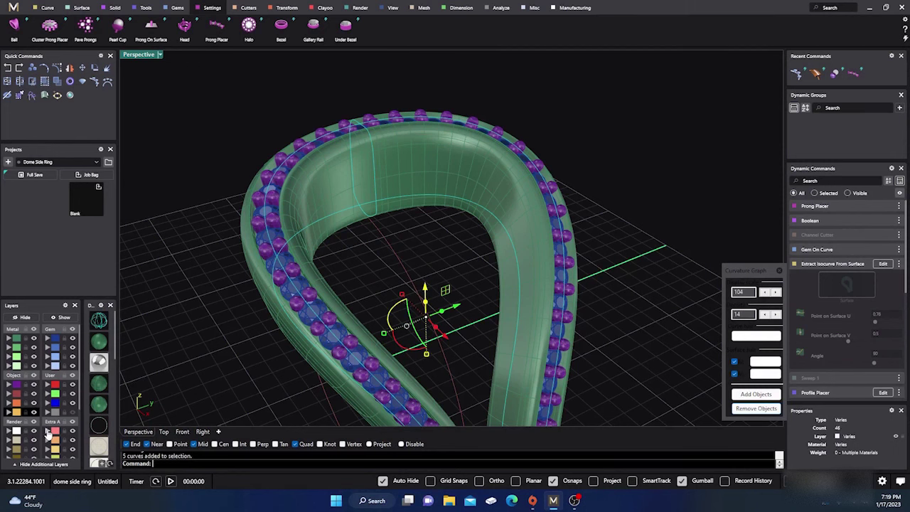
pyautogui.click(48, 431)
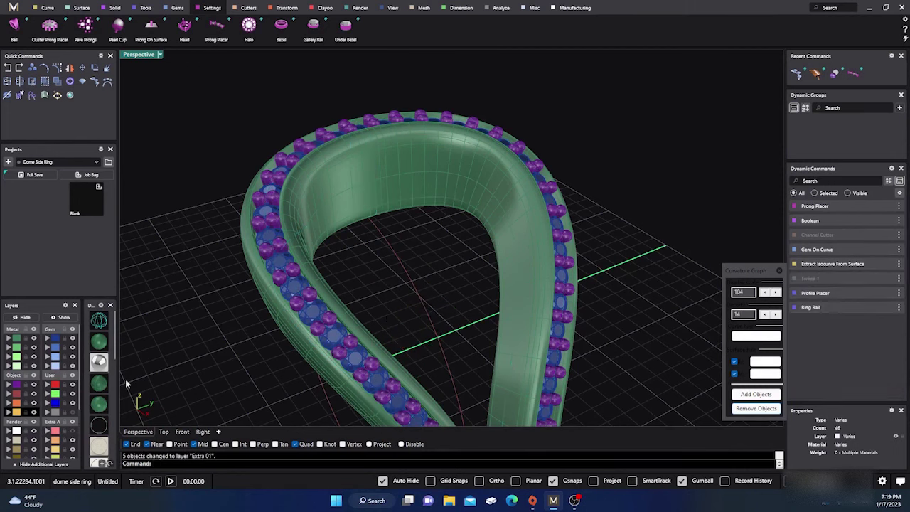
# Examine the whole shank with its gems and prongs from several angles
pyautogui.scroll(-10, 390, 218)
pyautogui.moveTo(398, 296); pyautogui.dragTo(413, 303, button='right')
pyautogui.scroll(5, 475, 325)
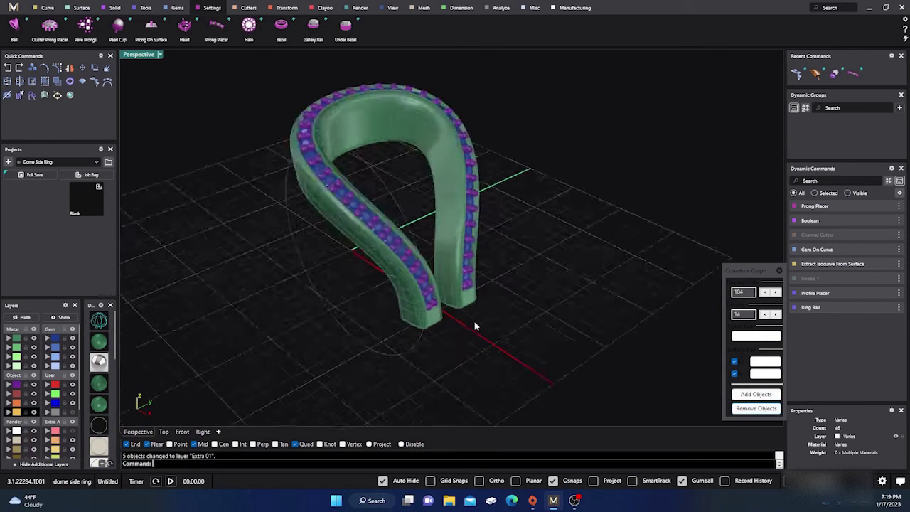
pyautogui.scroll(5, 475, 326)
pyautogui.moveTo(475, 326); pyautogui.dragTo(453, 301, button='right')
pyautogui.scroll(-5, 475, 310)
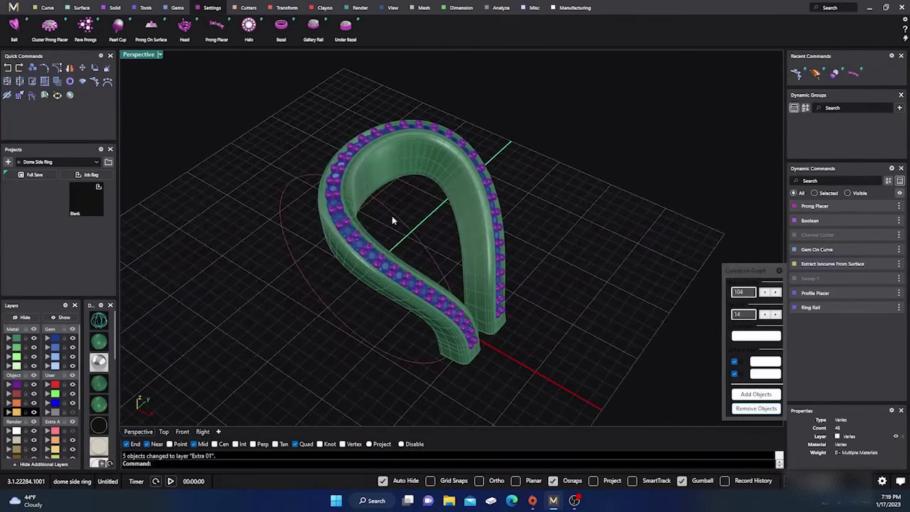
pyautogui.moveTo(392, 221); pyautogui.dragTo(414, 239, button='right')
pyautogui.scroll(3, 399, 218)
pyautogui.scroll(-3, 455, 306)
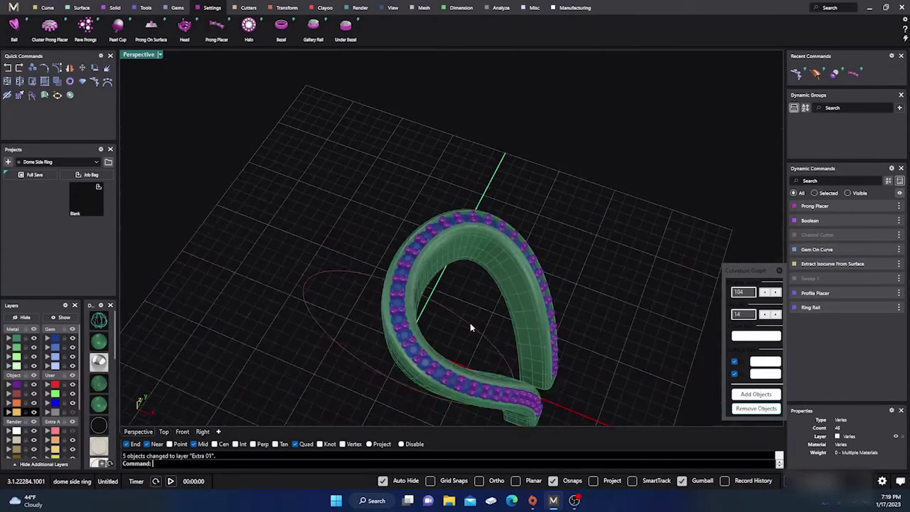
# Extract a lengthwise isocurve from the shank's inner surface at about U 0.51, V 0.74, with a 90° angle
pyautogui.moveTo(470, 328); pyautogui.dragTo(423, 298, button='right')
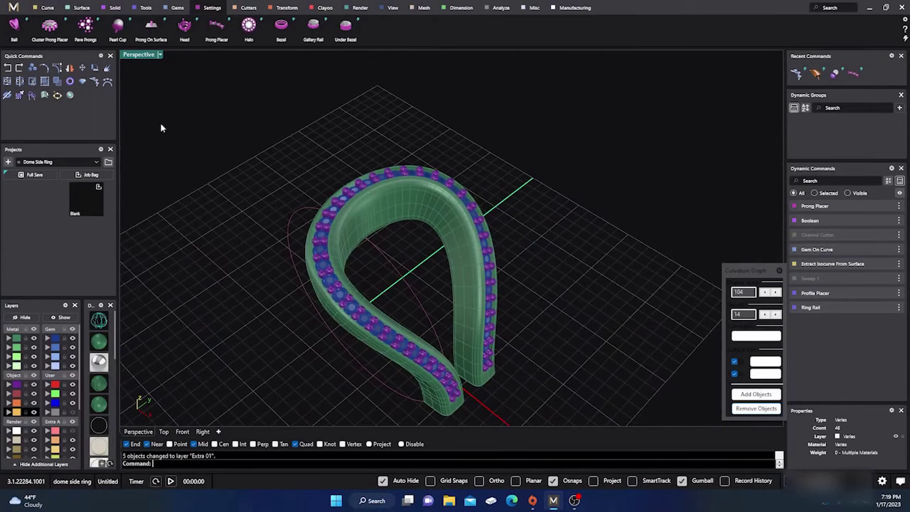
pyautogui.click(47, 7)
pyautogui.click(113, 27)
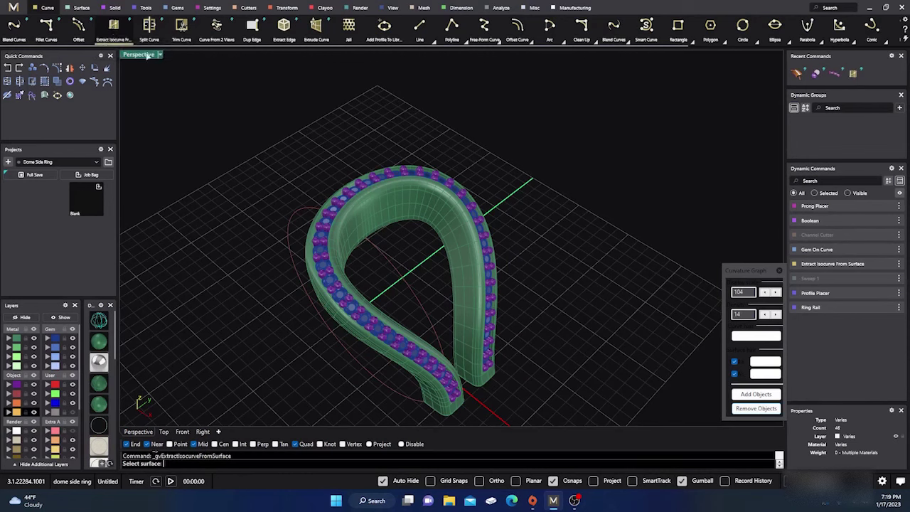
pyautogui.moveTo(596, 332); pyautogui.dragTo(331, 204, button='right')
pyautogui.scroll(3, 315, 154)
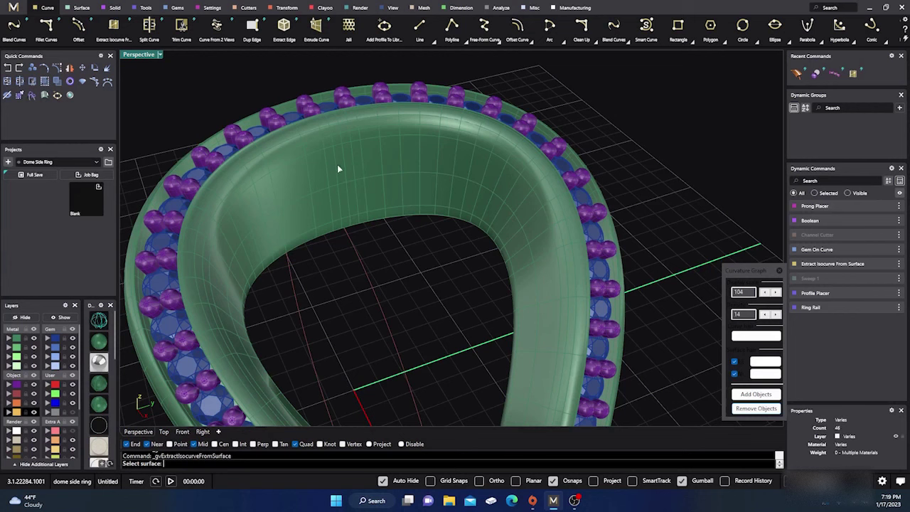
pyautogui.click(334, 164)
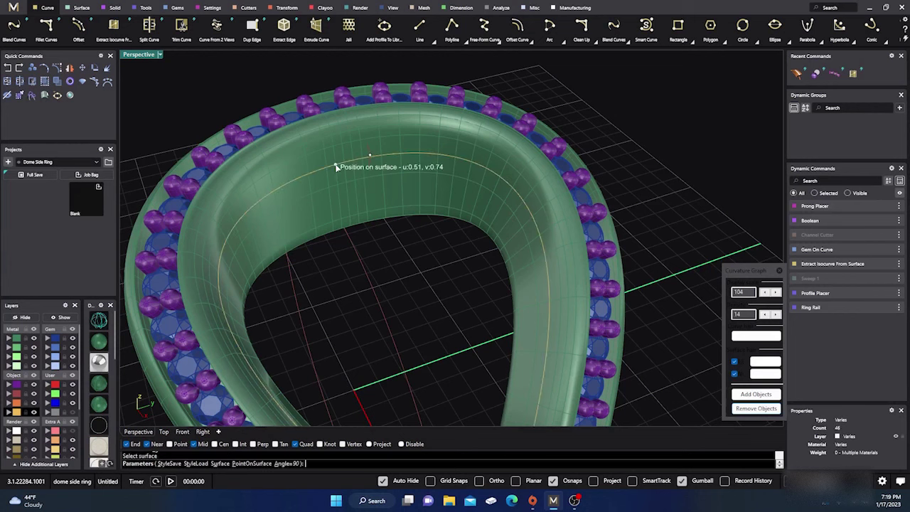
pyautogui.scroll(-5, 376, 281)
pyautogui.moveTo(376, 282); pyautogui.dragTo(397, 271, button='right')
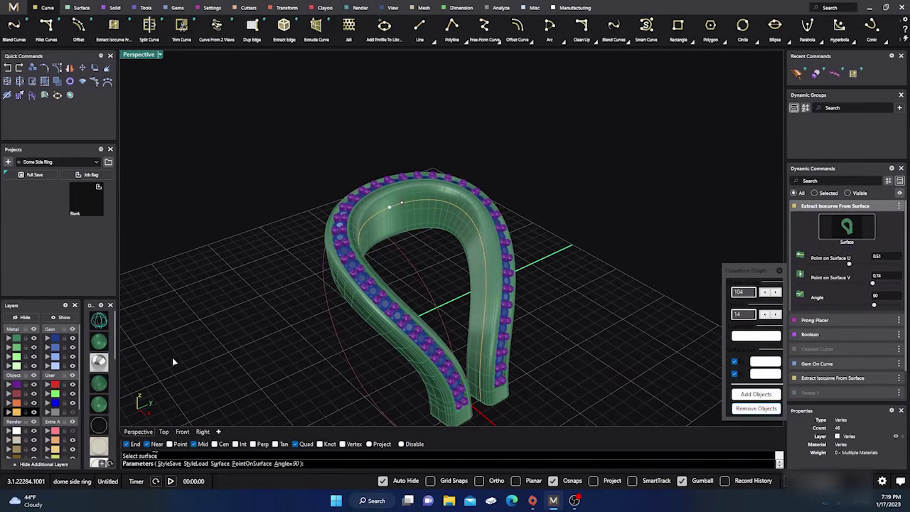
pyautogui.rightClick(262, 290)
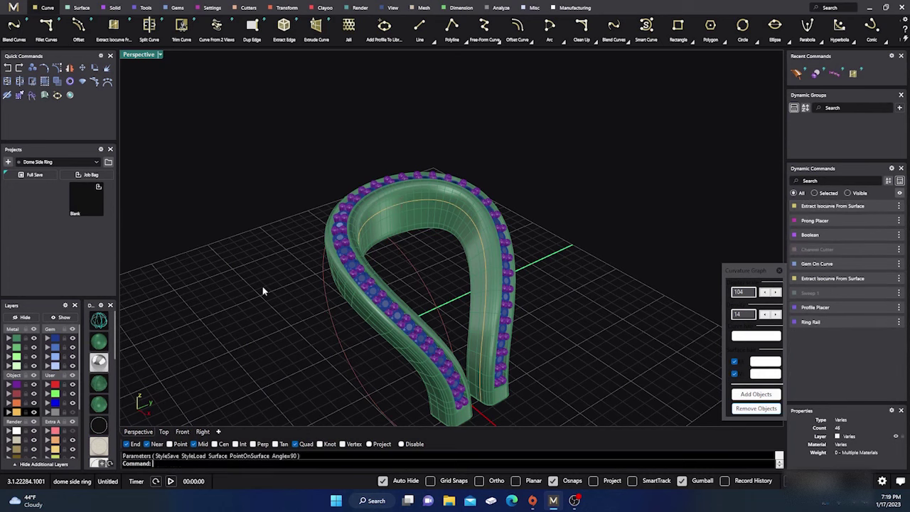
# In the four-view wireframe display, draw an arc about 1.15 mm wide joining the new isocurve's two open ends, bulging outward in the Top view
pyautogui.doubleClick(141, 57)
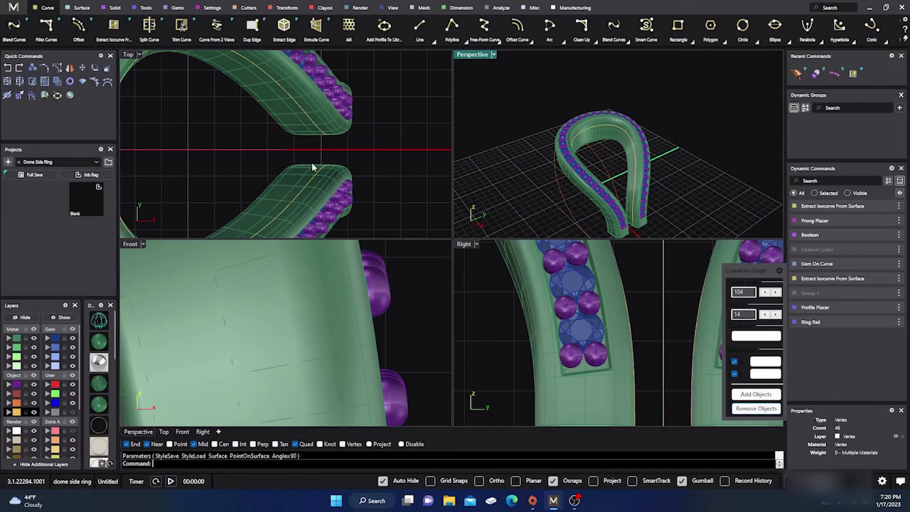
pyautogui.click(100, 322)
pyautogui.scroll(2, 306, 151)
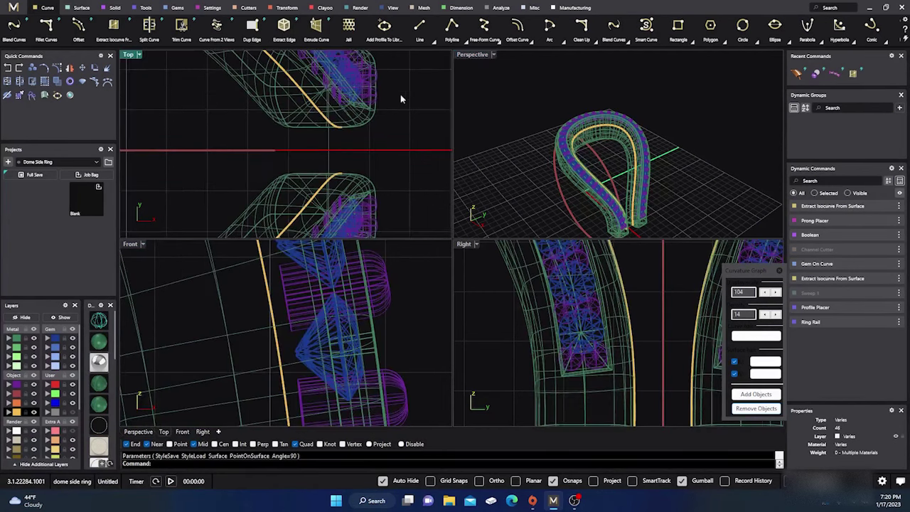
pyautogui.click(563, 42)
pyautogui.click(612, 66)
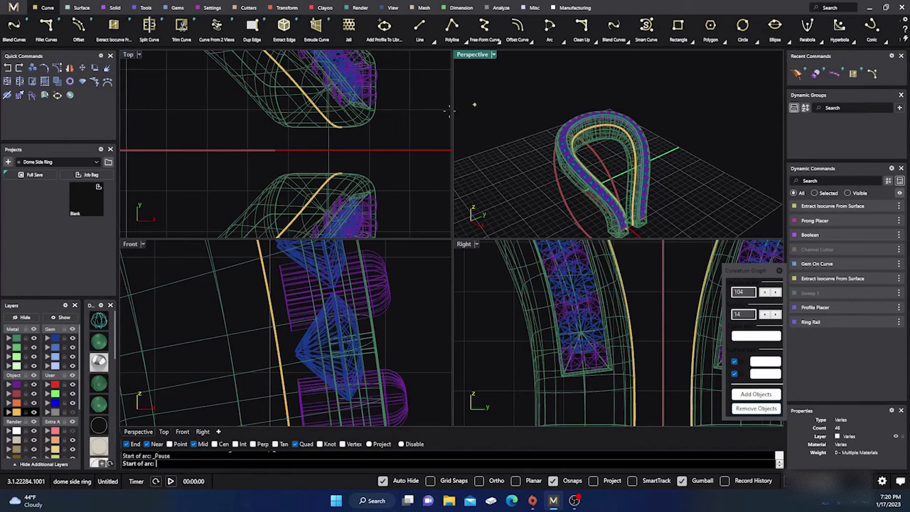
pyautogui.click(342, 129)
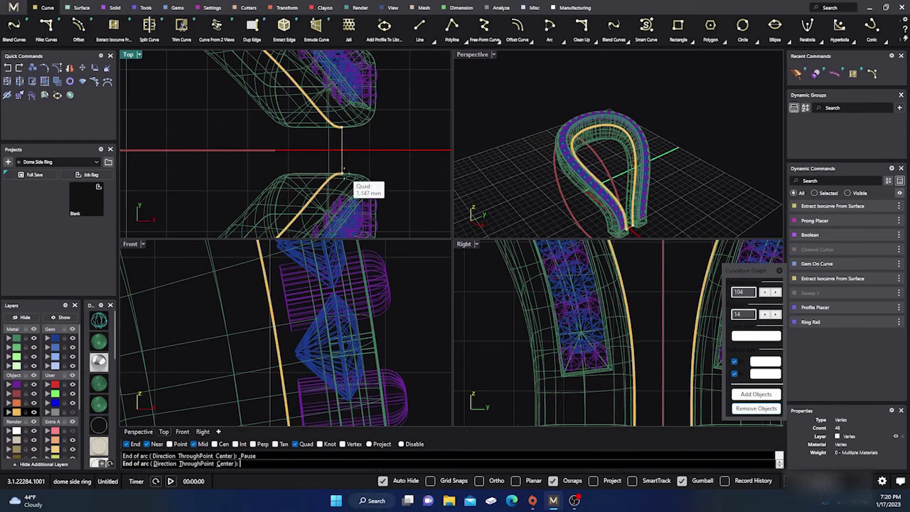
pyautogui.click(343, 174)
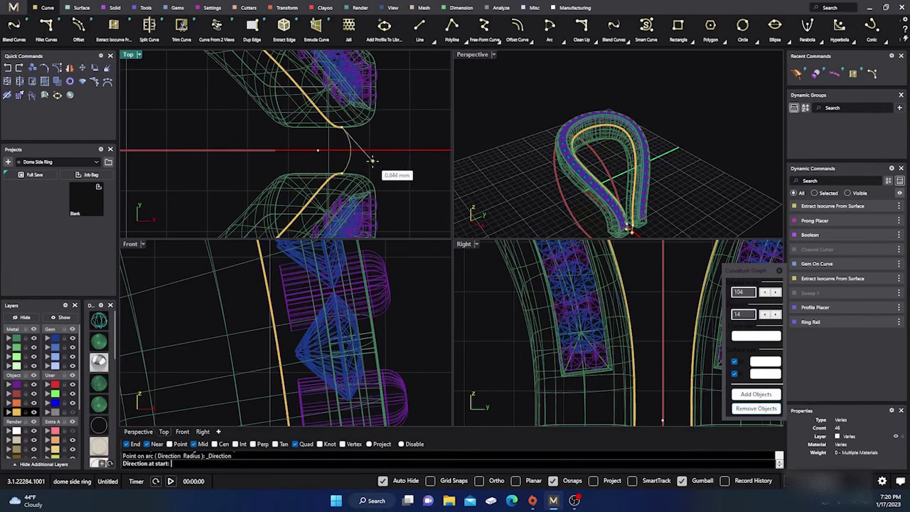
pyautogui.click(373, 165)
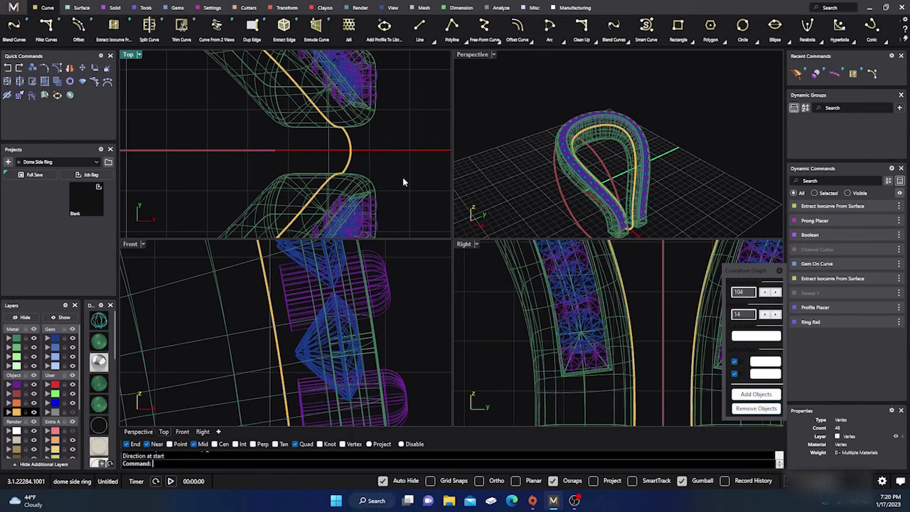
# Draw a vertical line straight down from the arc's midpoint in the Right view
pyautogui.scroll(-9, 577, 283)
pyautogui.scroll(7, 599, 333)
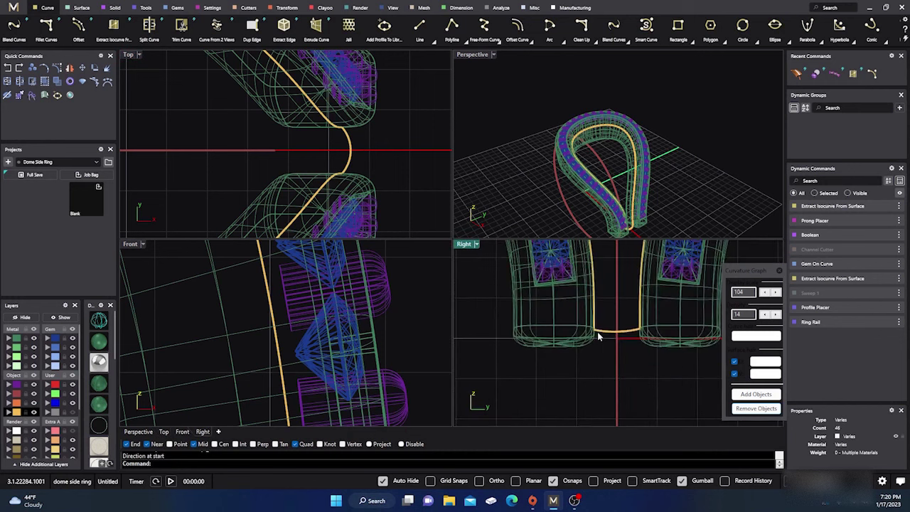
pyautogui.click(421, 41)
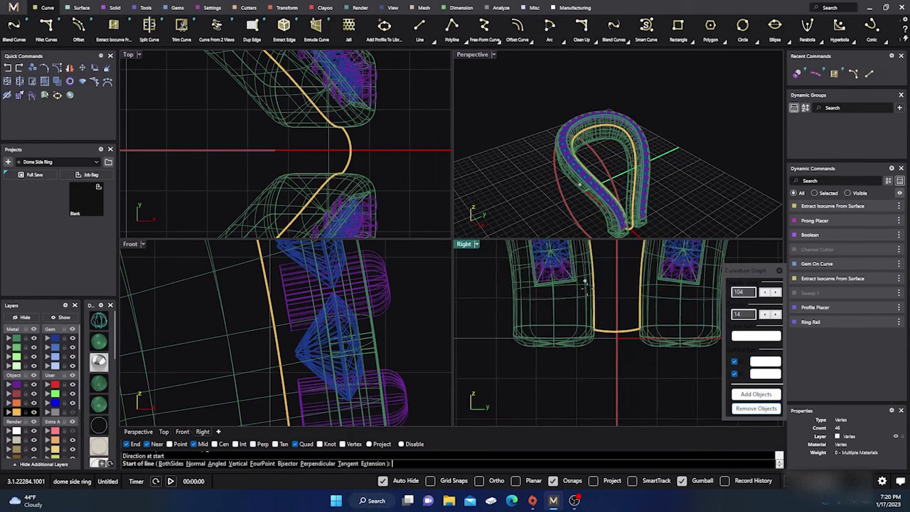
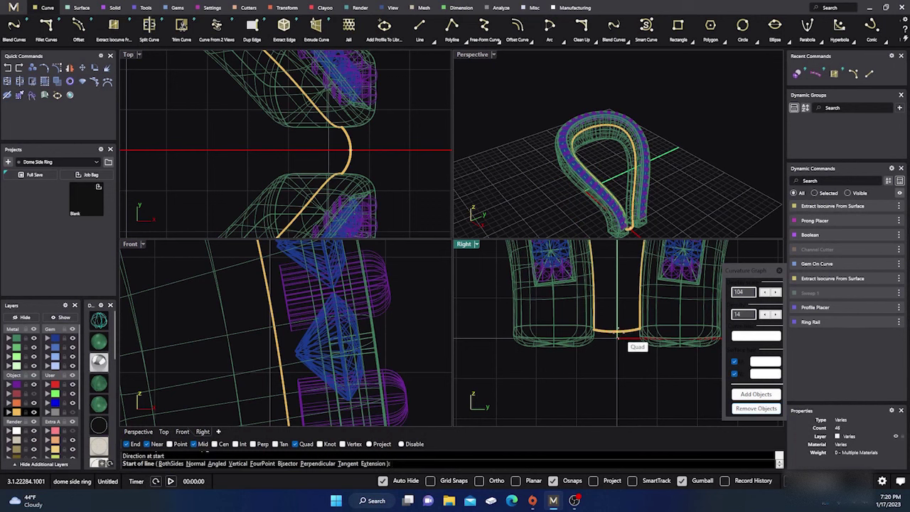
pyautogui.click(617, 331)
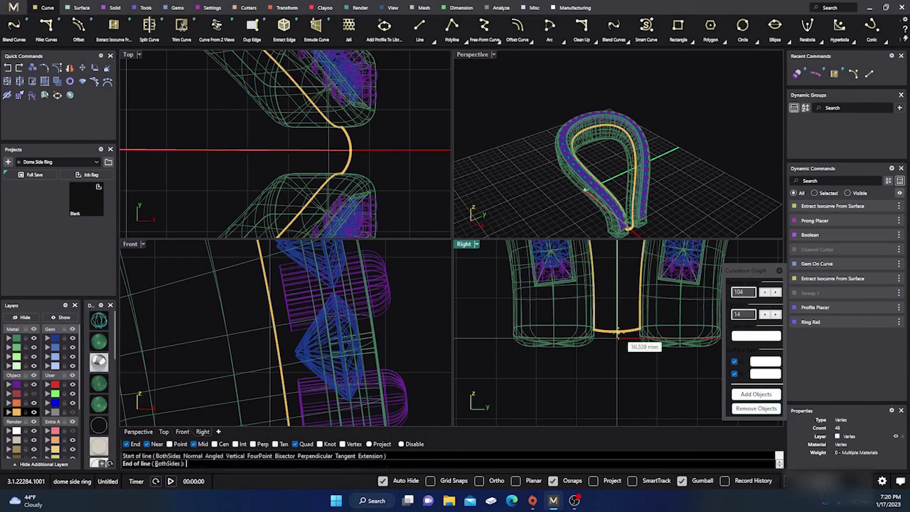
pyautogui.click(617, 371)
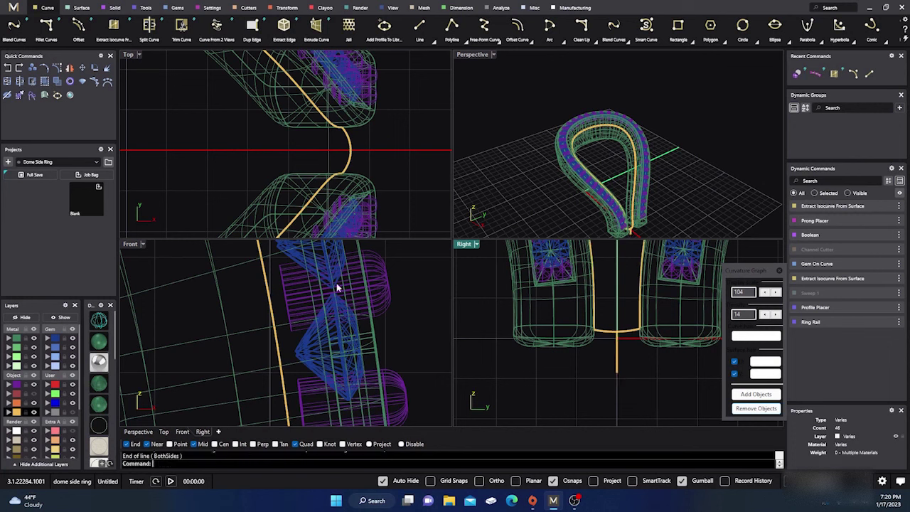
# Draw a line in the Front view from the isocurve's midpoint, sloping down and away past the shank's outer side
pyautogui.scroll(-16, 410, 321)
pyautogui.moveTo(296, 308); pyautogui.dragTo(338, 371, button='right')
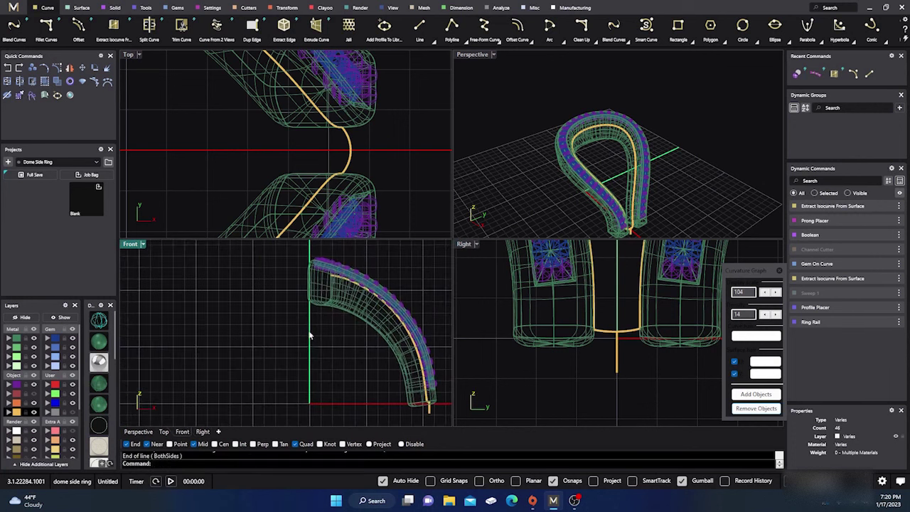
pyautogui.scroll(5, 313, 333)
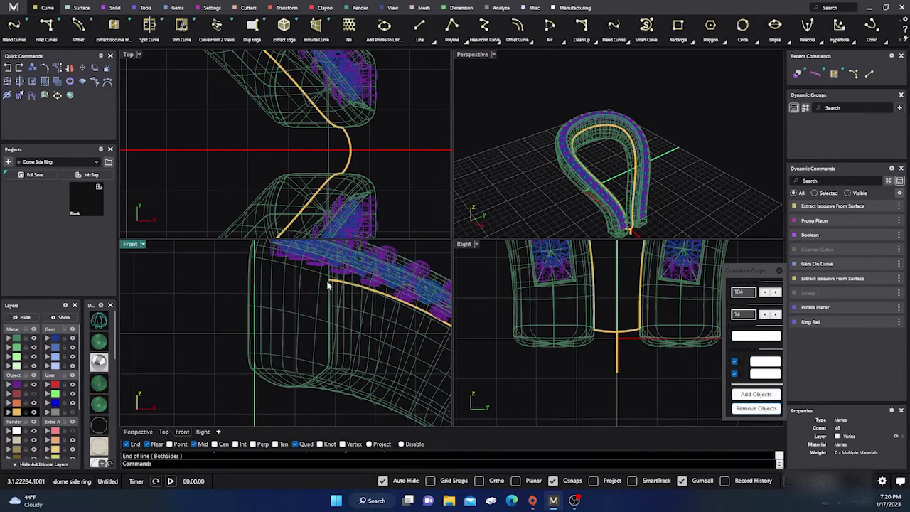
pyautogui.rightClick(314, 283)
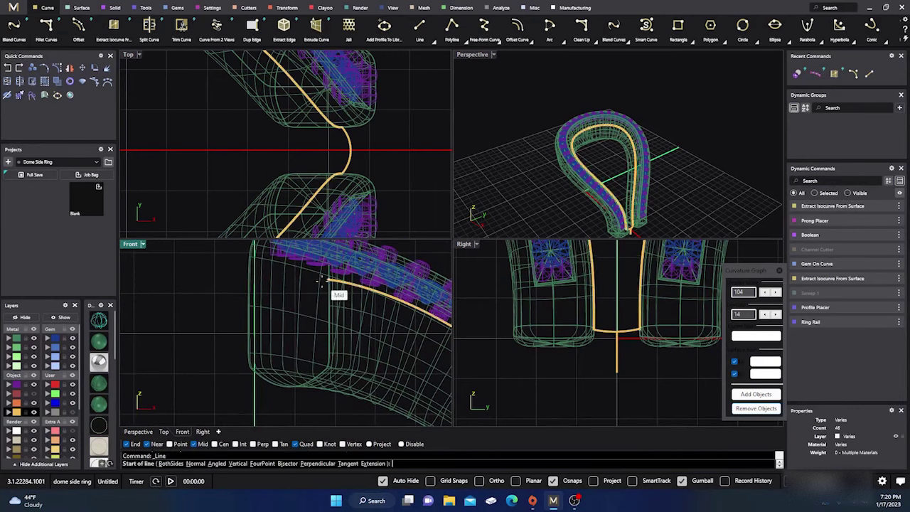
pyautogui.scroll(-5, 356, 159)
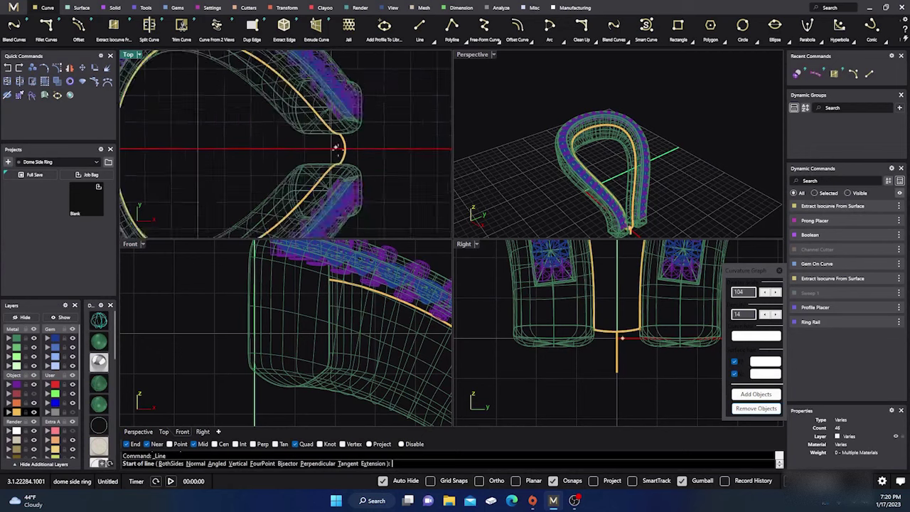
pyautogui.moveTo(239, 146); pyautogui.dragTo(346, 147, button='right')
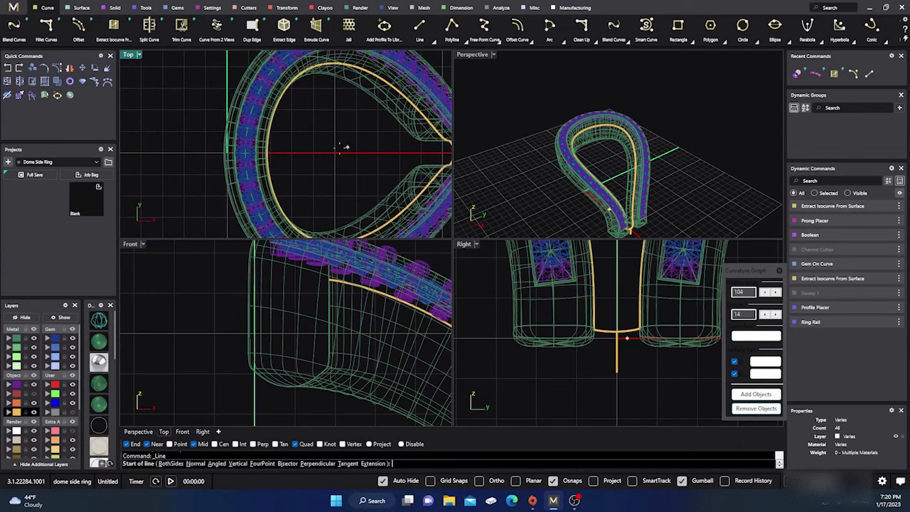
pyautogui.click(323, 282)
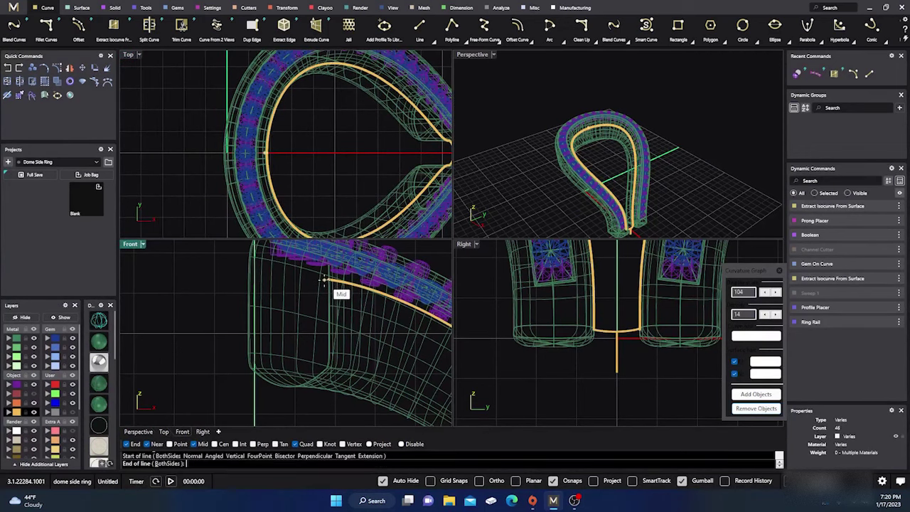
pyautogui.click(185, 314)
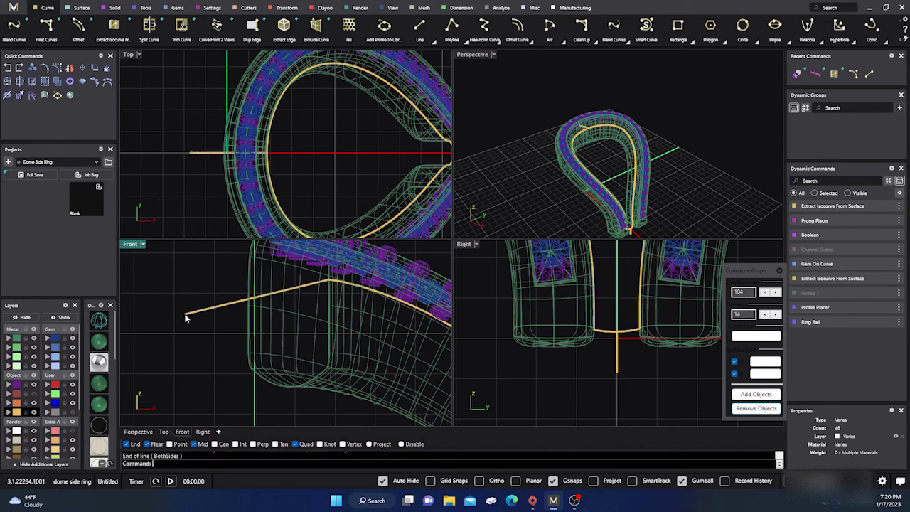
# Start a Blend Curves between the sloping line and the vertical line, with both the first and second curve flipped
pyautogui.click(14, 27)
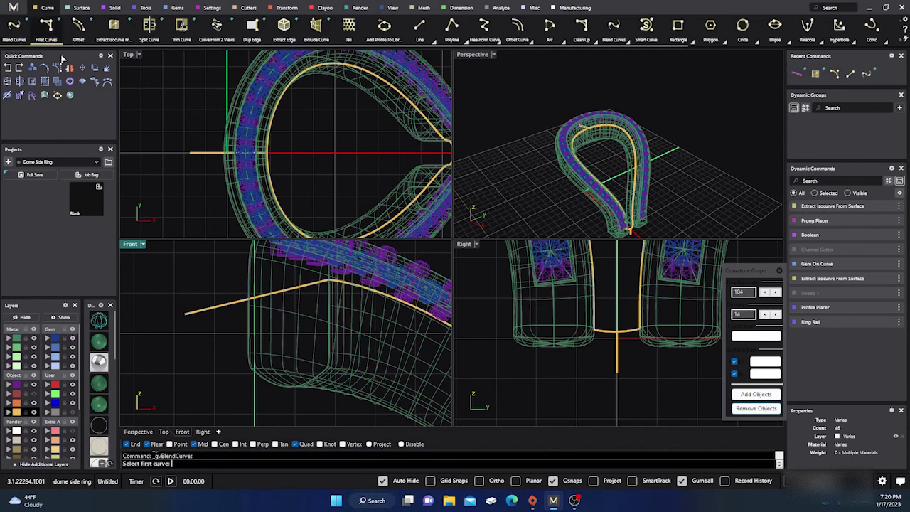
pyautogui.click(325, 284)
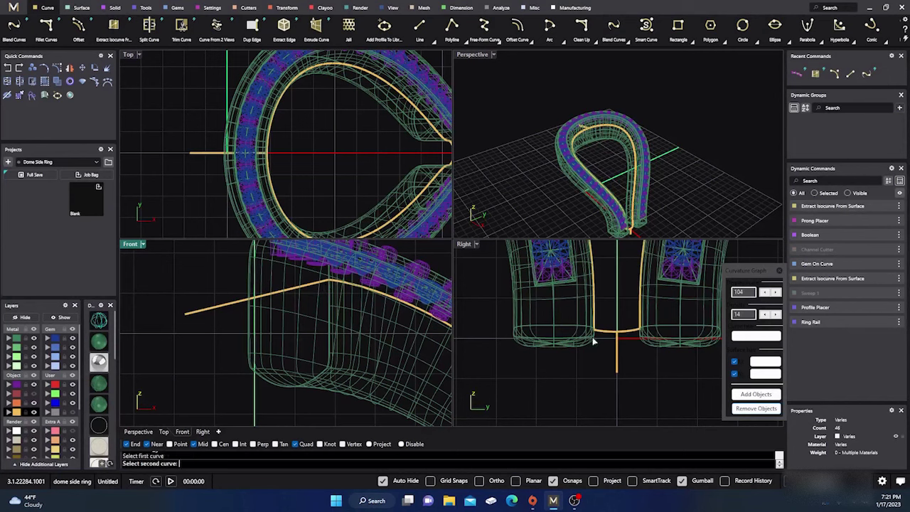
pyautogui.click(618, 340)
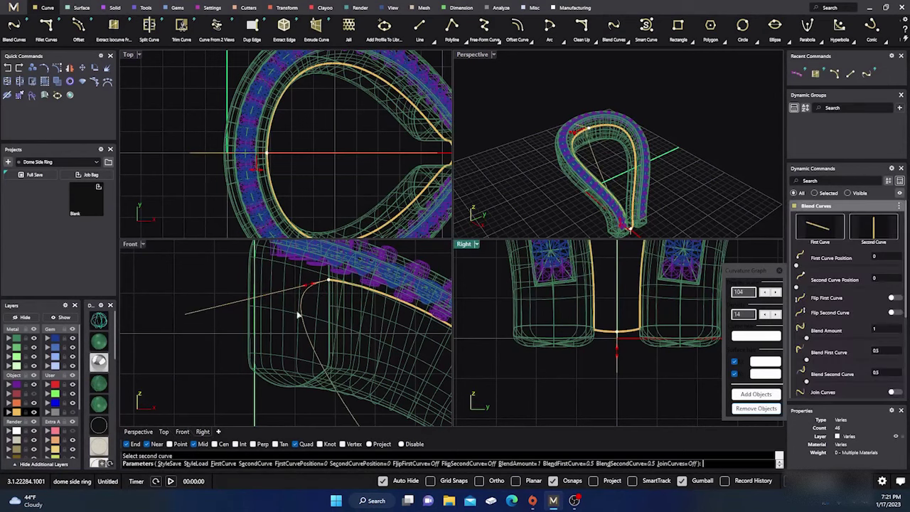
pyautogui.scroll(-5, 268, 315)
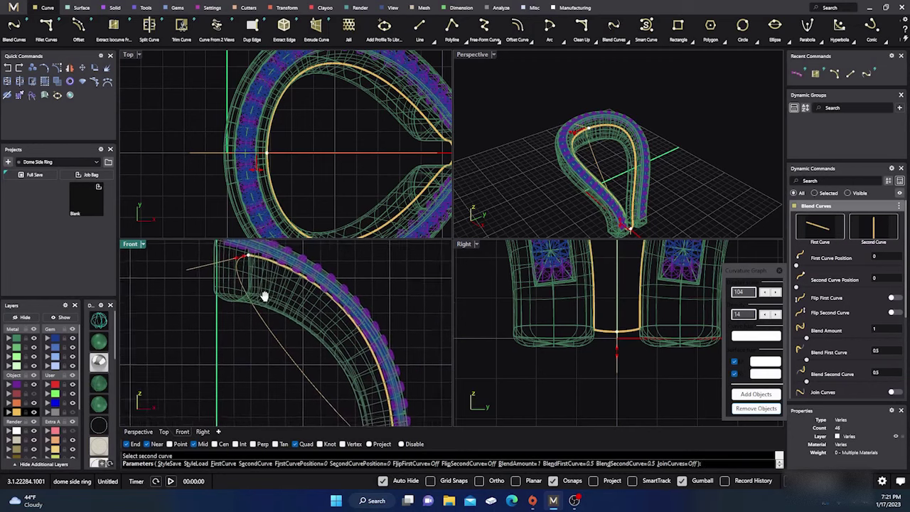
pyautogui.scroll(-3, 254, 288)
pyautogui.scroll(4, 300, 353)
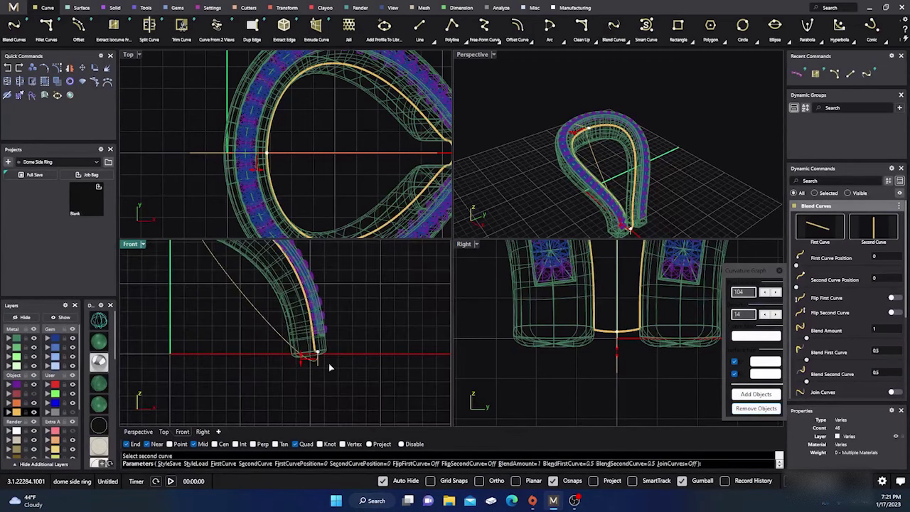
pyautogui.click(895, 313)
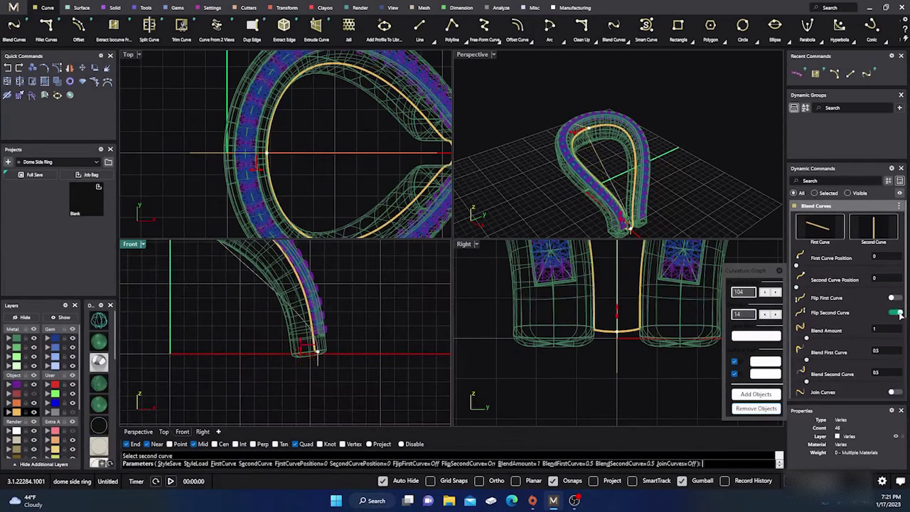
pyautogui.moveTo(403, 290); pyautogui.dragTo(420, 351, button='right')
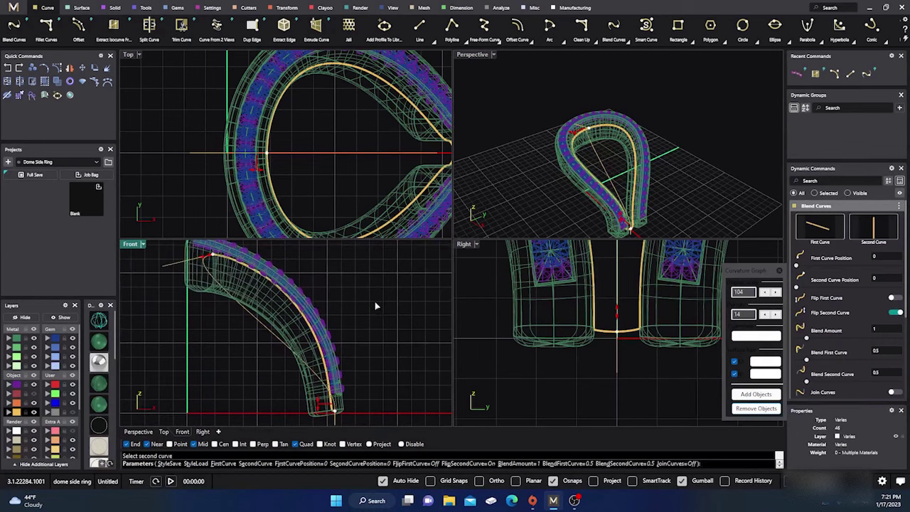
pyautogui.moveTo(374, 301); pyautogui.dragTo(384, 308, button='right')
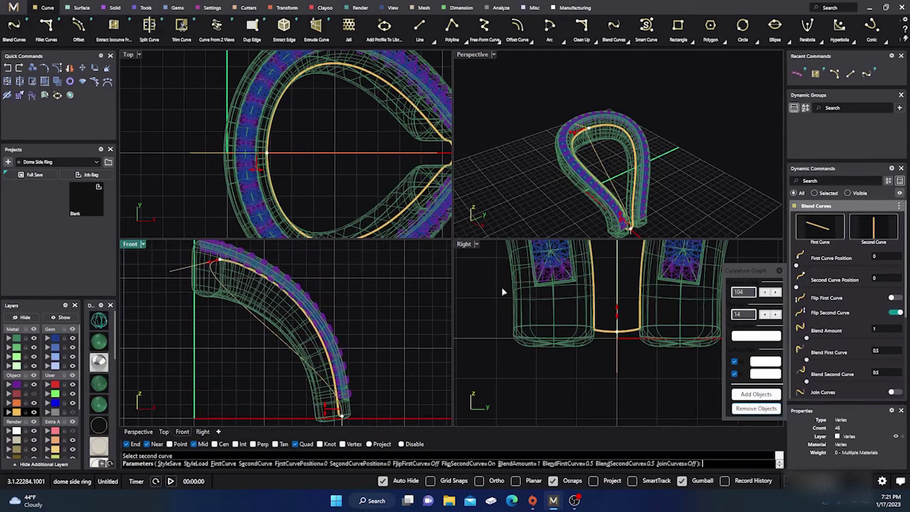
pyautogui.click(899, 299)
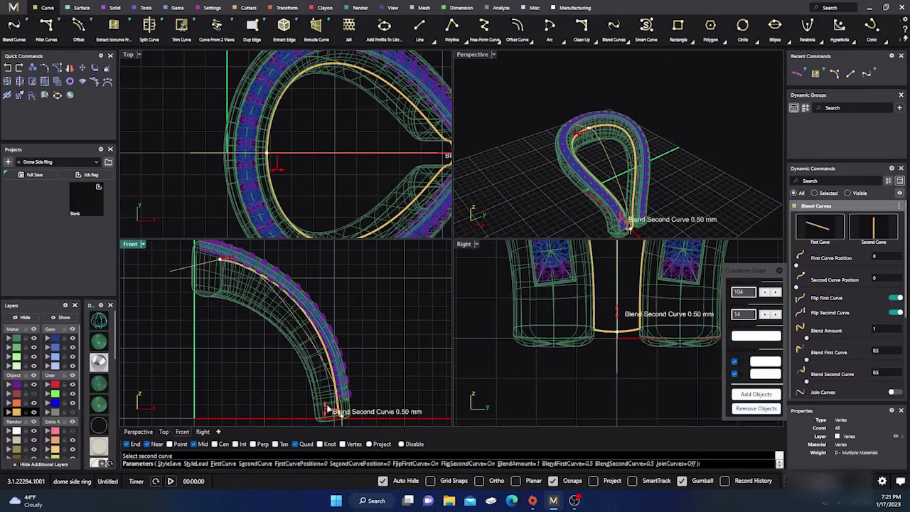
# Finish the blend curve across the opening with a second-curve blend of 1.7 and a first-curve blend of 0.8
pyautogui.moveTo(328, 410); pyautogui.dragTo(330, 395)
pyautogui.moveTo(232, 262)
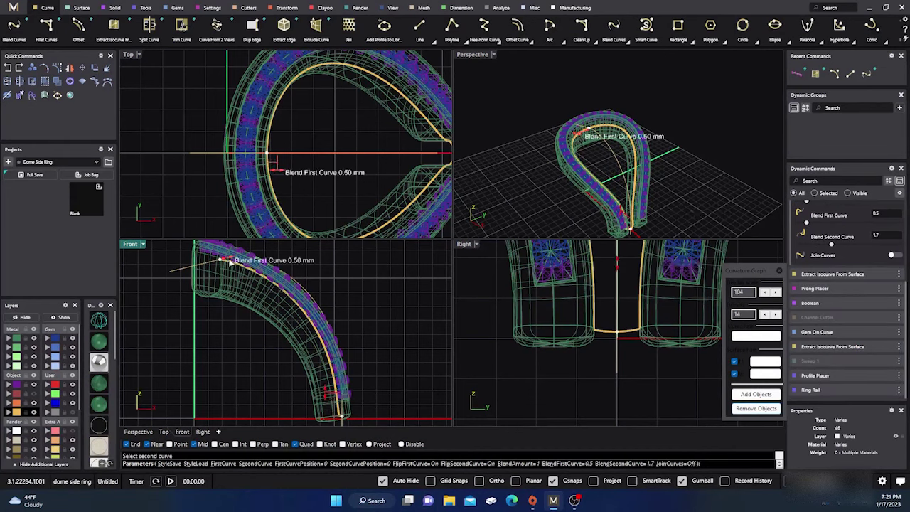
pyautogui.moveTo(231, 262); pyautogui.dragTo(233, 260)
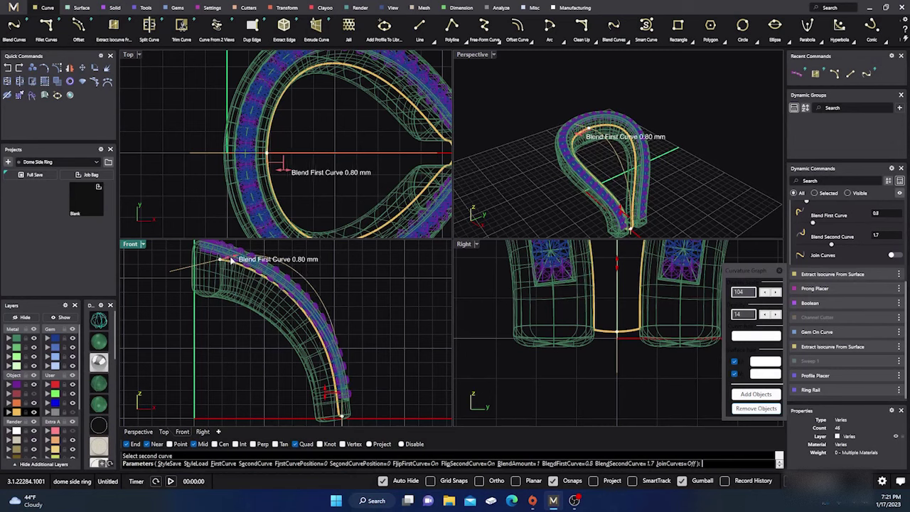
pyautogui.moveTo(352, 301); pyautogui.dragTo(374, 321, button='right')
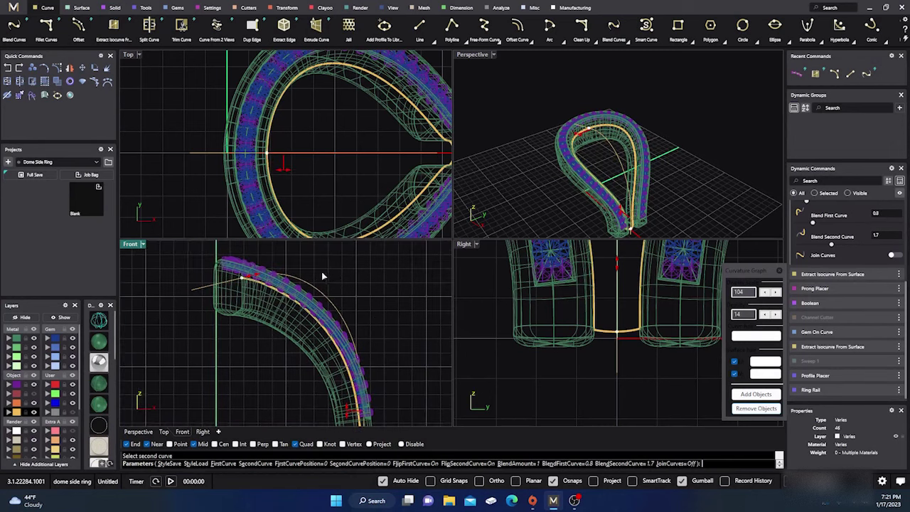
pyautogui.moveTo(546, 142)
pyautogui.mouseDown(button='right')
pyautogui.moveTo(587, 106)
pyautogui.moveTo(548, 142)
pyautogui.moveTo(532, 140)
pyautogui.mouseUp(button='right')
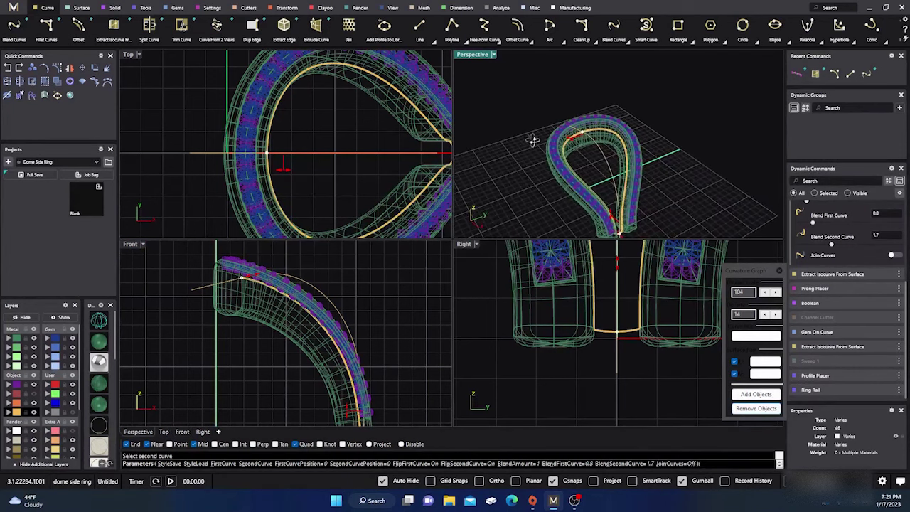
pyautogui.rightClick(535, 144)
pyautogui.scroll(7, 589, 142)
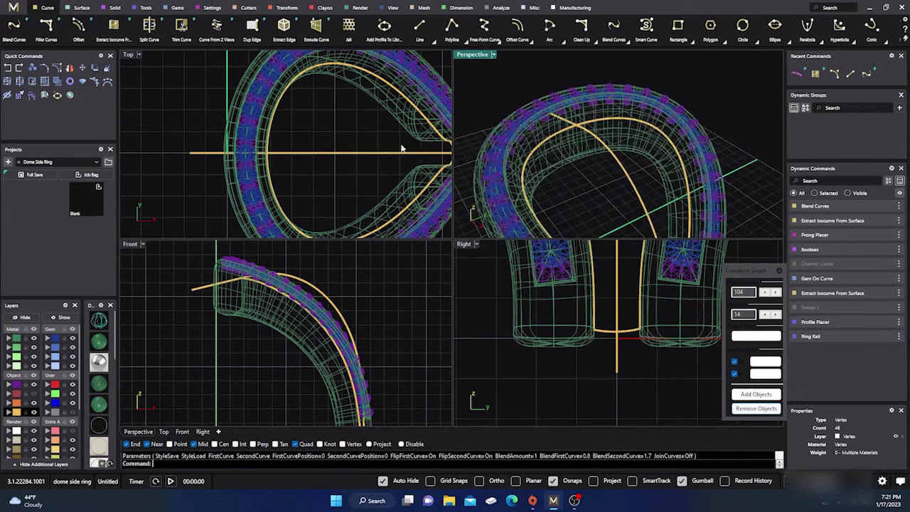
# Move the sloping line and the vertical construction line to the User 04 layer
pyautogui.click(205, 155)
pyautogui.scroll(-3, 195, 197)
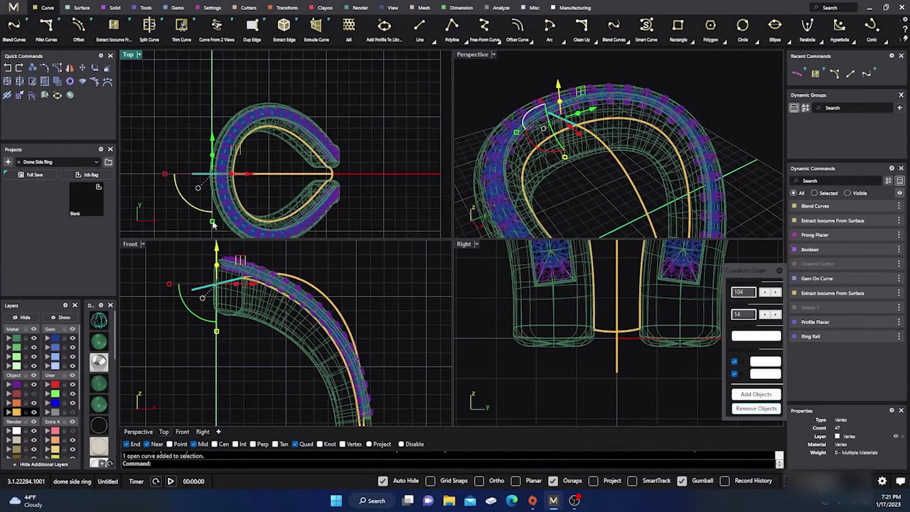
pyautogui.click(617, 362)
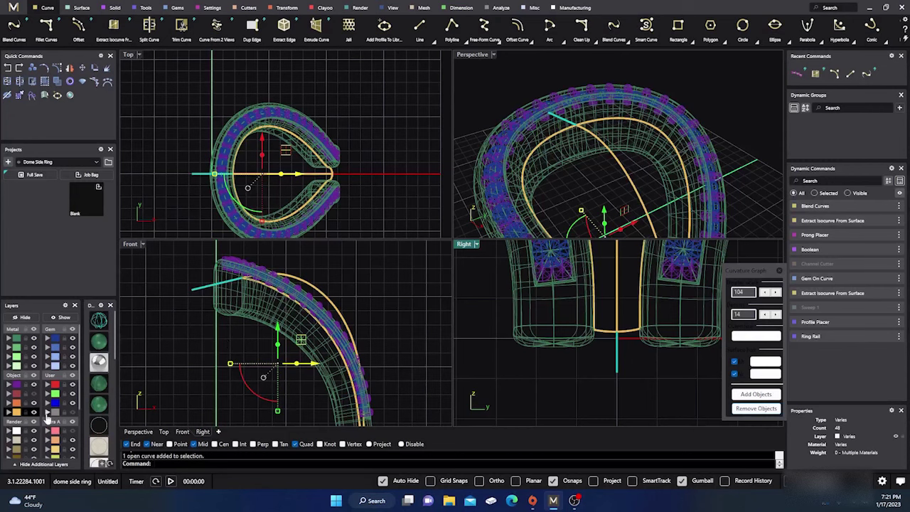
pyautogui.click(47, 412)
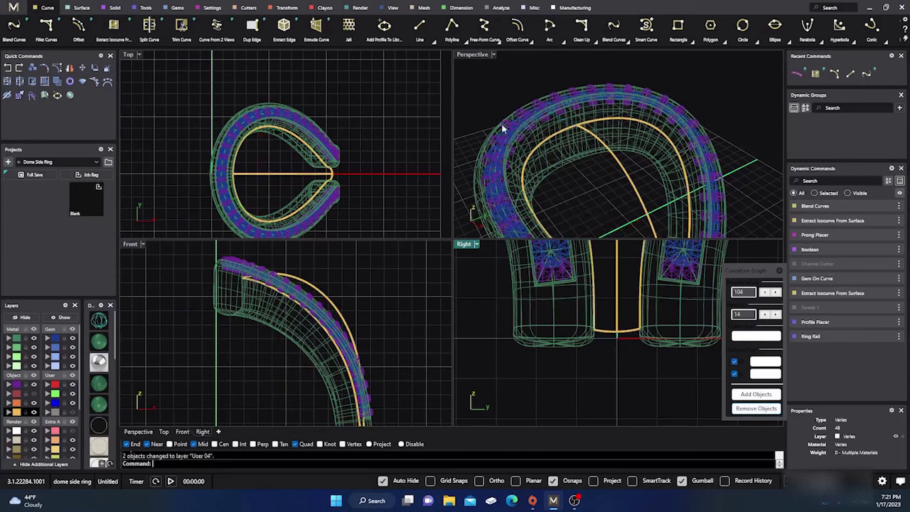
# Switch the model to a shaded display and maximize the Perspective view
pyautogui.click(99, 354)
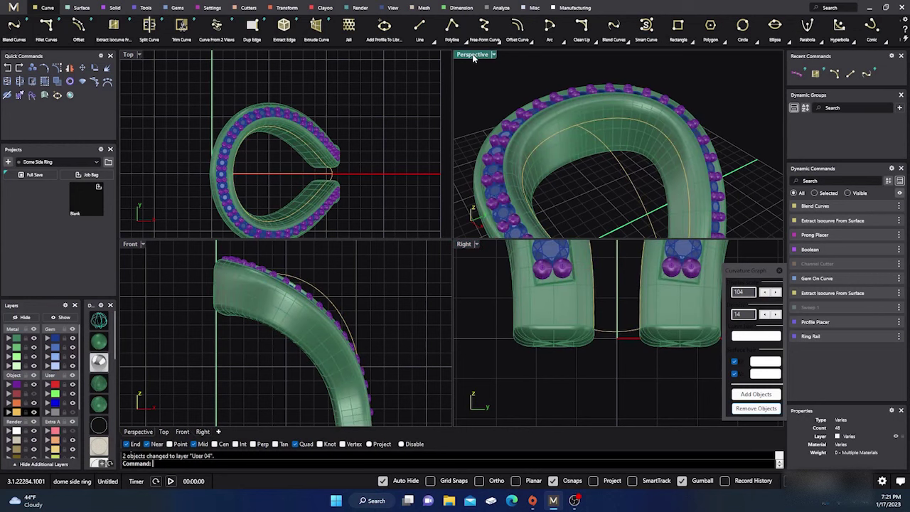
pyautogui.doubleClick(474, 56)
pyautogui.scroll(-5, 402, 230)
pyautogui.moveTo(414, 263); pyautogui.dragTo(372, 249, button='right')
pyautogui.scroll(-2, 347, 216)
pyautogui.moveTo(347, 216); pyautogui.dragTo(358, 241, button='right')
pyautogui.scroll(7, 354, 240)
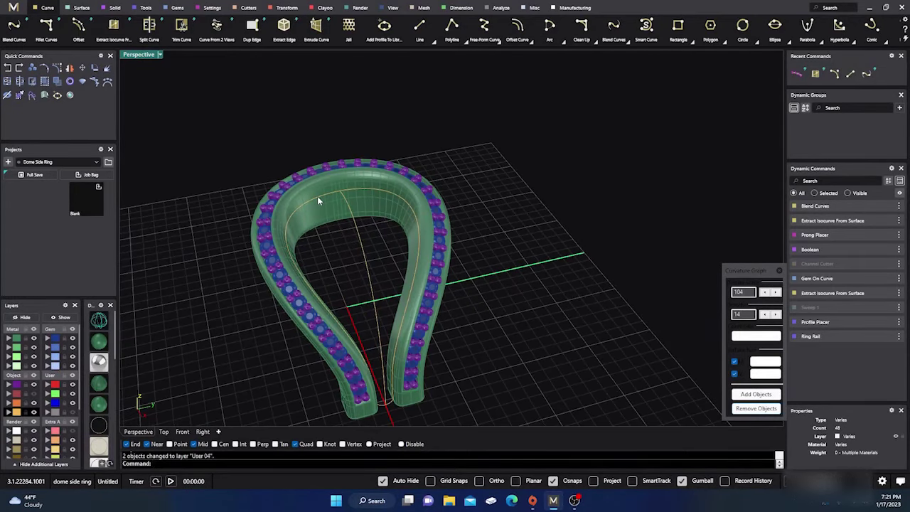
# Split the isocurve around the shank's inner opening, using the blend curve as the cutting object
pyautogui.click(317, 198)
pyautogui.click(345, 223)
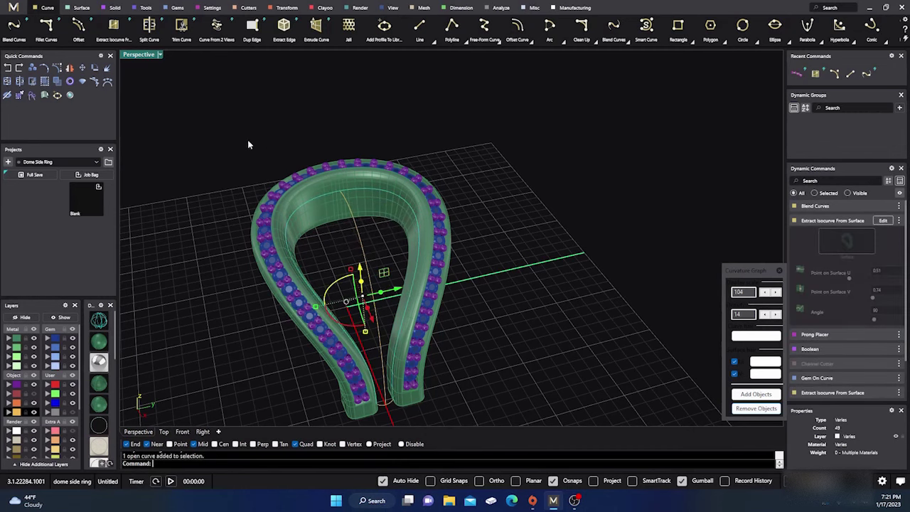
pyautogui.click(20, 82)
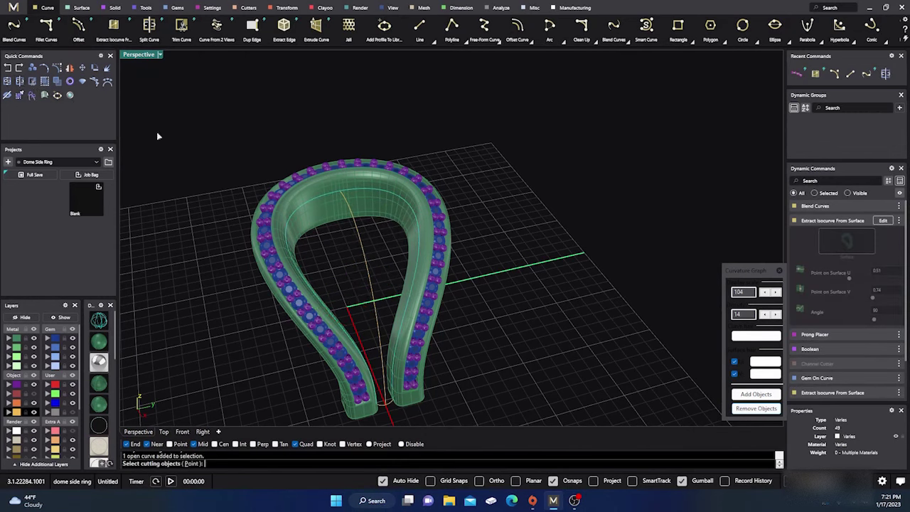
pyautogui.click(359, 238)
pyautogui.press('Return')
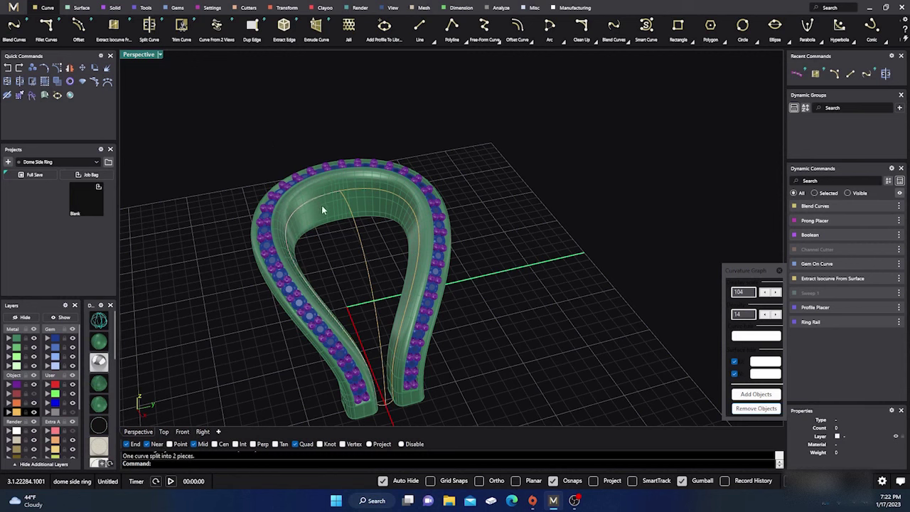
# Create a Curve Network surface from the two isocurve halves, the central blend curve and the bottom arc, with Position edge matching
pyautogui.click(80, 10)
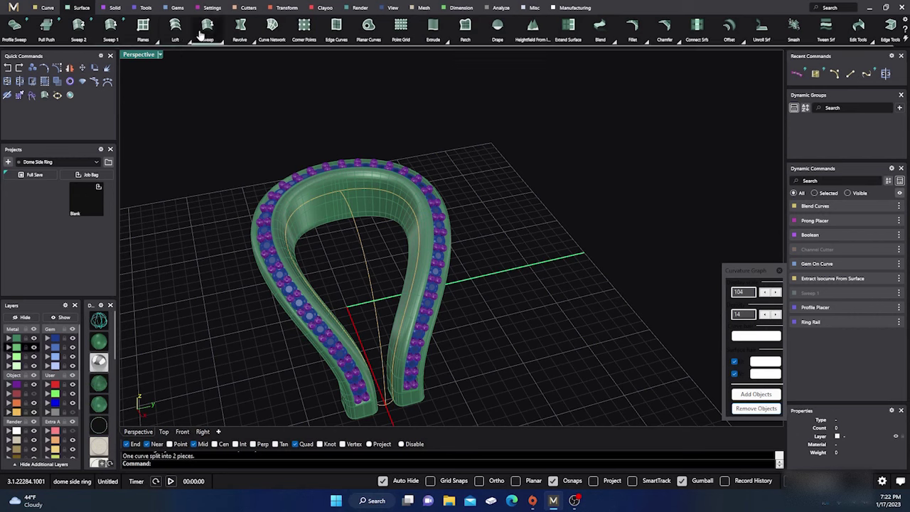
pyautogui.click(273, 29)
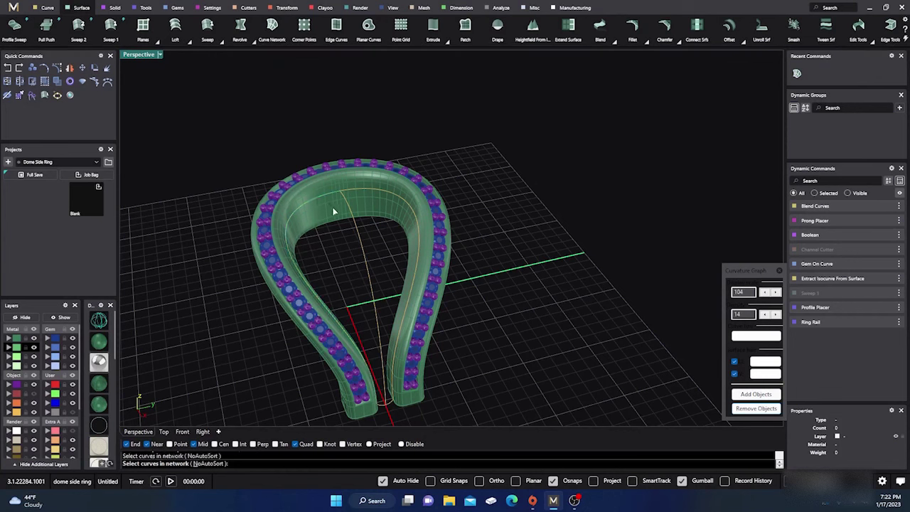
pyautogui.click(362, 246)
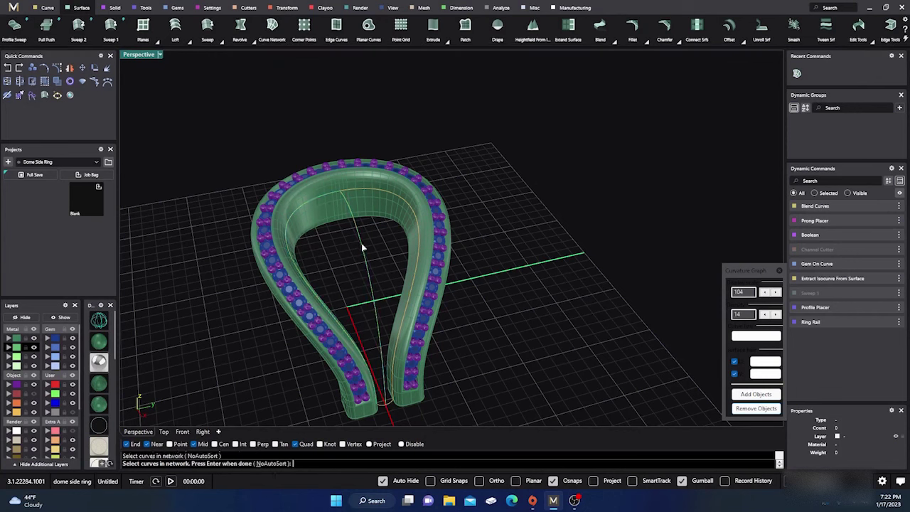
pyautogui.click(418, 229)
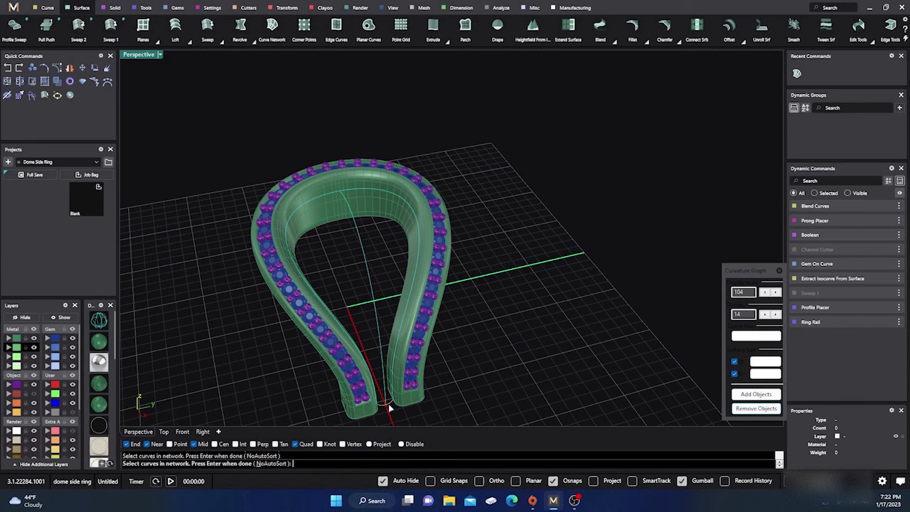
pyautogui.press('Return')
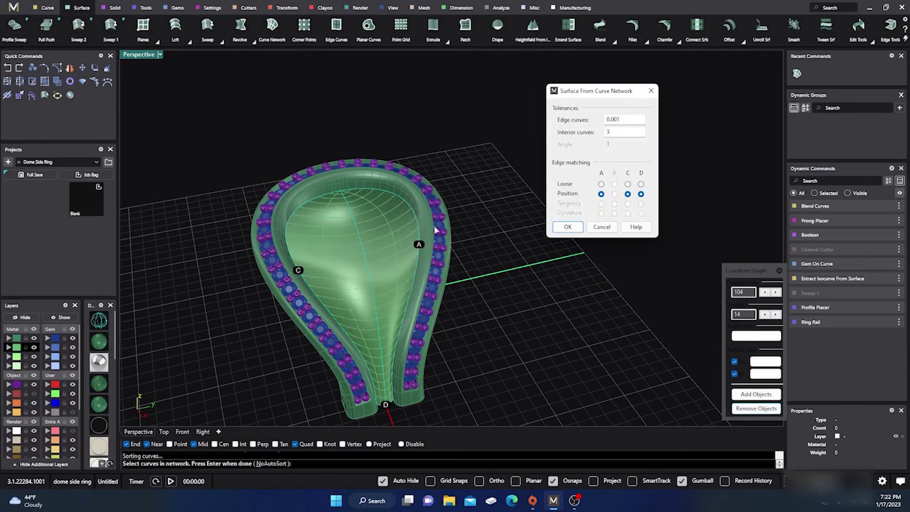
pyautogui.click(567, 226)
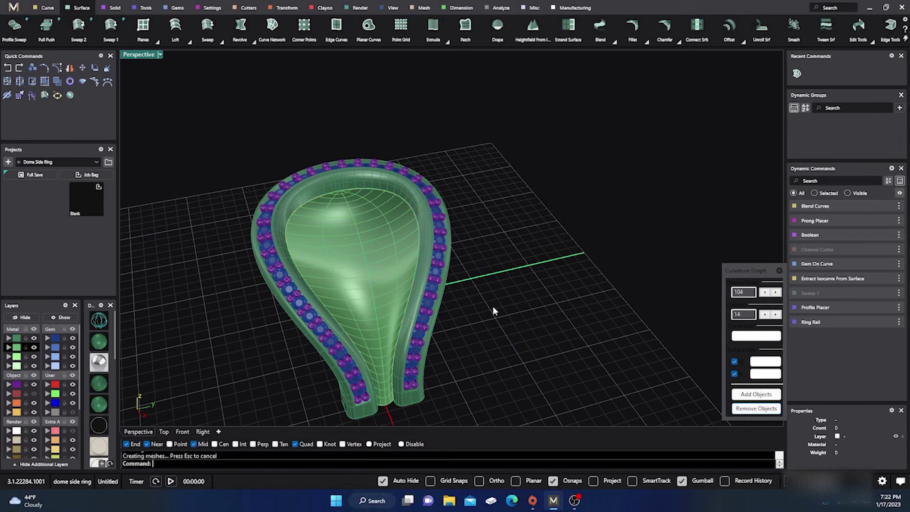
# Add the dome surface to the curvature graph
pyautogui.moveTo(493, 308); pyautogui.dragTo(504, 303, button='right')
pyautogui.moveTo(368, 248); pyautogui.dragTo(489, 288, button='right')
pyautogui.scroll(-5, 401, 244)
pyautogui.scroll(5, 489, 288)
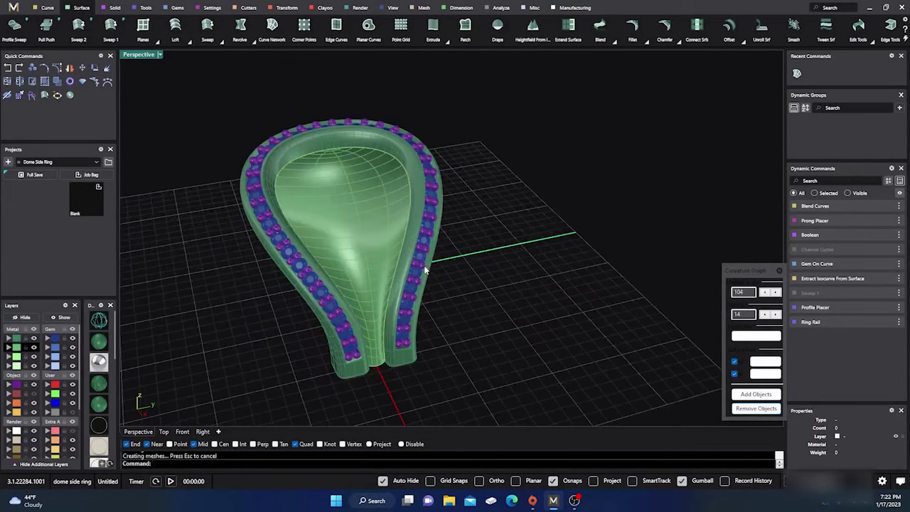
pyautogui.click(368, 247)
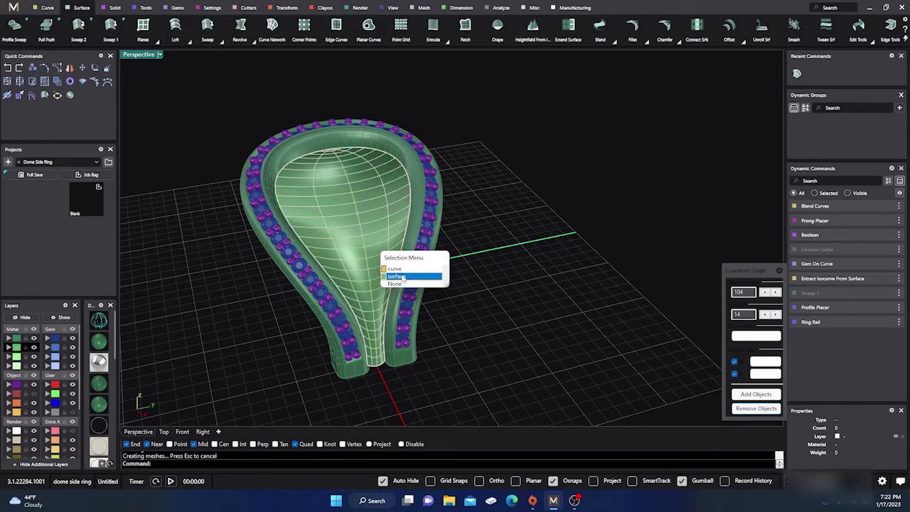
pyautogui.click(398, 275)
pyautogui.click(756, 394)
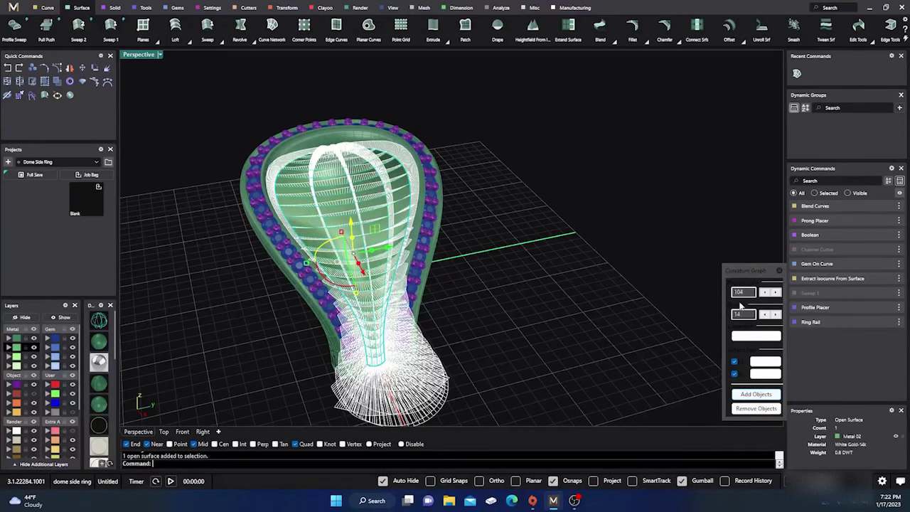
# Lower the curvature graph's display scale to 98
pyautogui.moveTo(752, 273); pyautogui.dragTo(724, 264)
pyautogui.click(738, 283)
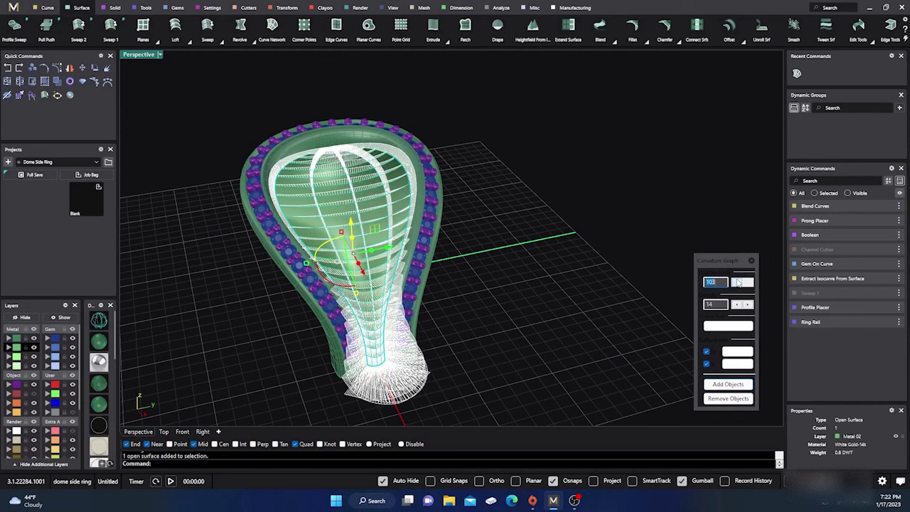
pyautogui.click(738, 282)
pyautogui.click(738, 282)
pyautogui.click(738, 283)
pyautogui.click(738, 282)
pyautogui.click(738, 282)
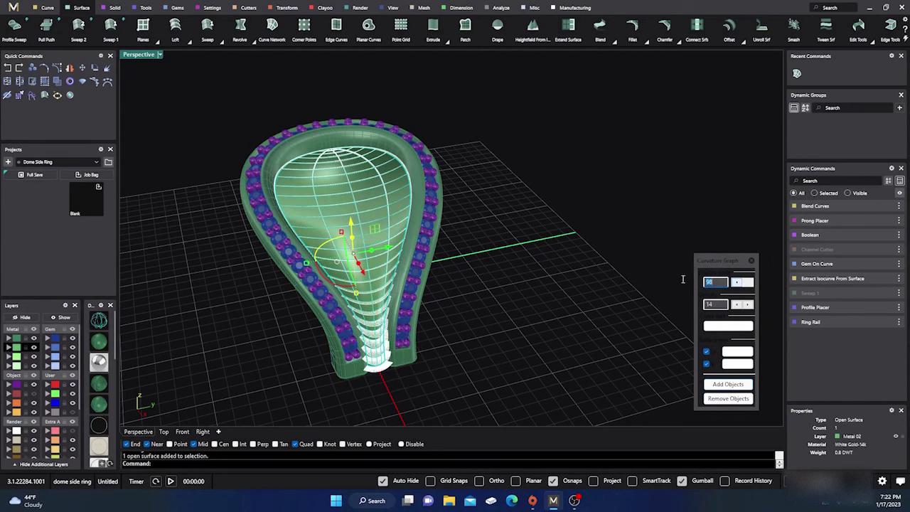
# Examine the curvature hairs across the dome surface and toward its narrow lower end from several angles
pyautogui.moveTo(561, 277); pyautogui.dragTo(497, 199, button='right')
pyautogui.scroll(-5, 541, 262)
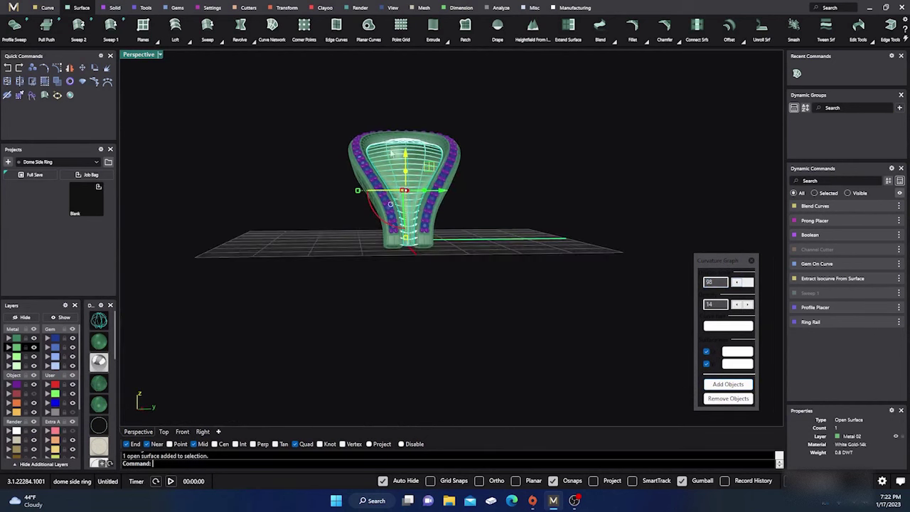
pyautogui.scroll(12, 391, 149)
pyautogui.moveTo(430, 193); pyautogui.dragTo(421, 268, button='right')
pyautogui.scroll(-8, 407, 187)
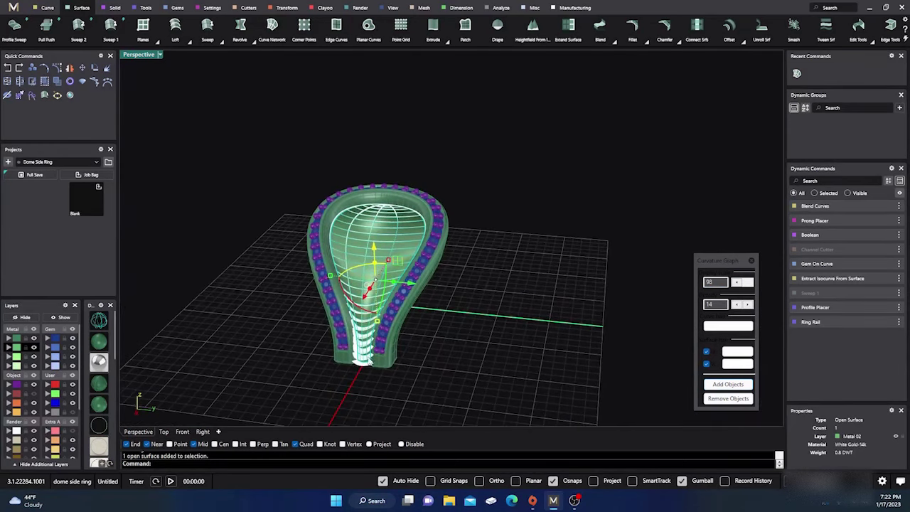
pyautogui.scroll(5, 371, 360)
pyautogui.scroll(-5, 520, 338)
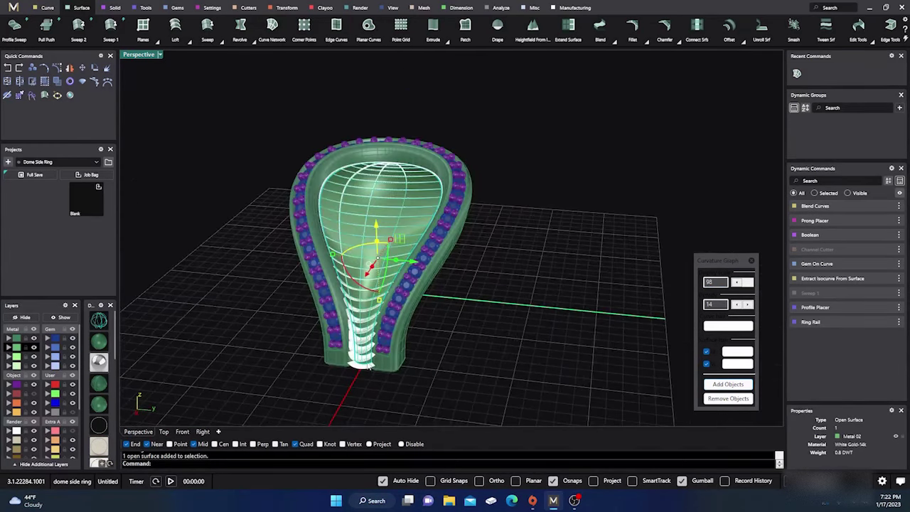
# Remove the dome surface from the curvature graph and deselect it
pyautogui.click(747, 261)
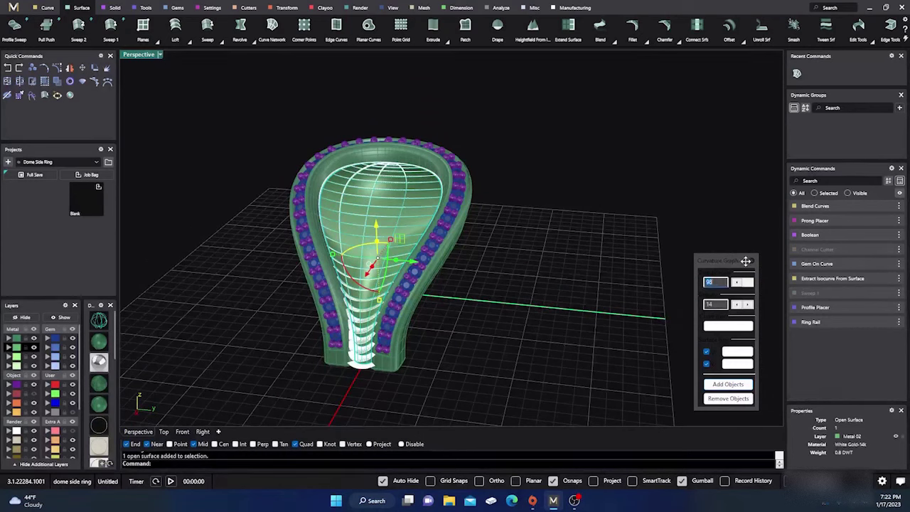
pyautogui.click(720, 398)
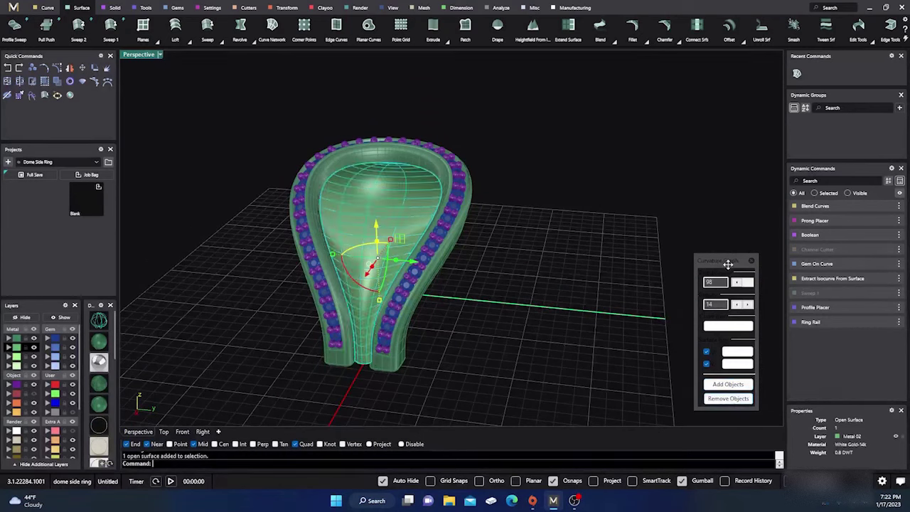
pyautogui.moveTo(728, 264); pyautogui.dragTo(751, 268)
pyautogui.moveTo(554, 220); pyautogui.dragTo(550, 235, button='right')
pyautogui.click(549, 237)
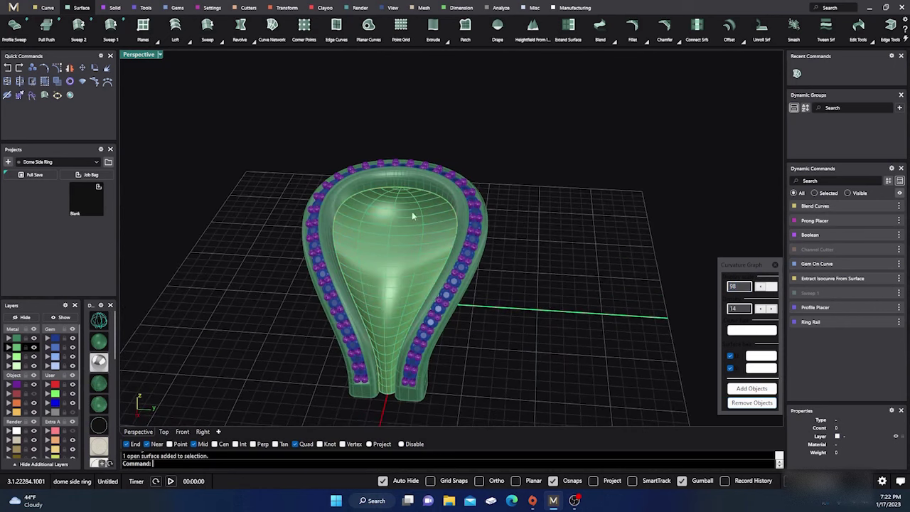
pyautogui.scroll(-6, 284, 225)
pyautogui.moveTo(282, 229); pyautogui.dragTo(294, 274, button='right')
pyautogui.scroll(4, 374, 321)
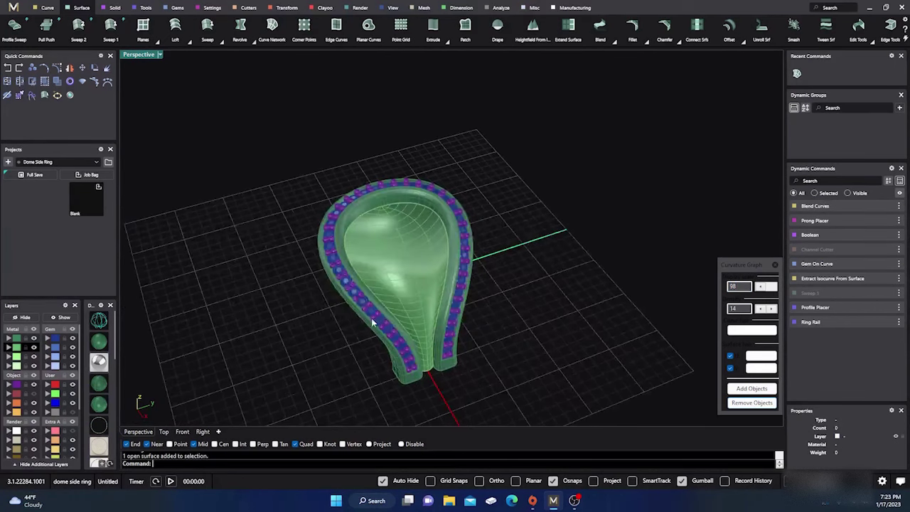
pyautogui.scroll(-4, 327, 308)
pyautogui.moveTo(304, 330); pyautogui.dragTo(330, 317, button='right')
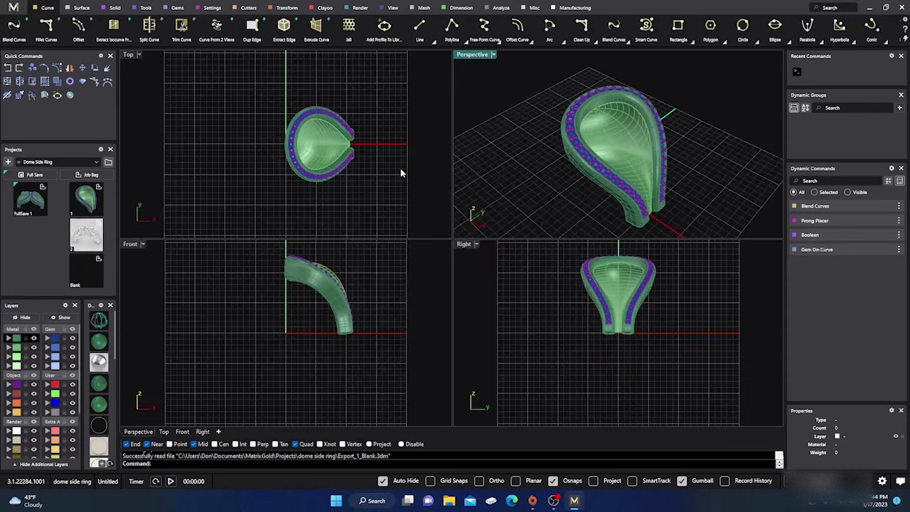
# Start the Jali command on the dome surface and assign it the DIAMONDS pattern from the pattern library
pyautogui.moveTo(377, 199); pyautogui.dragTo(351, 199, button='right')
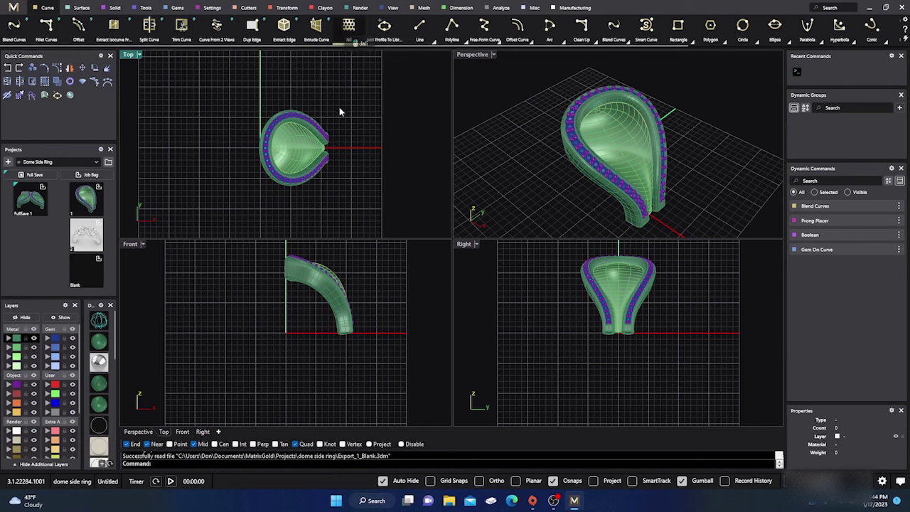
pyautogui.click(323, 147)
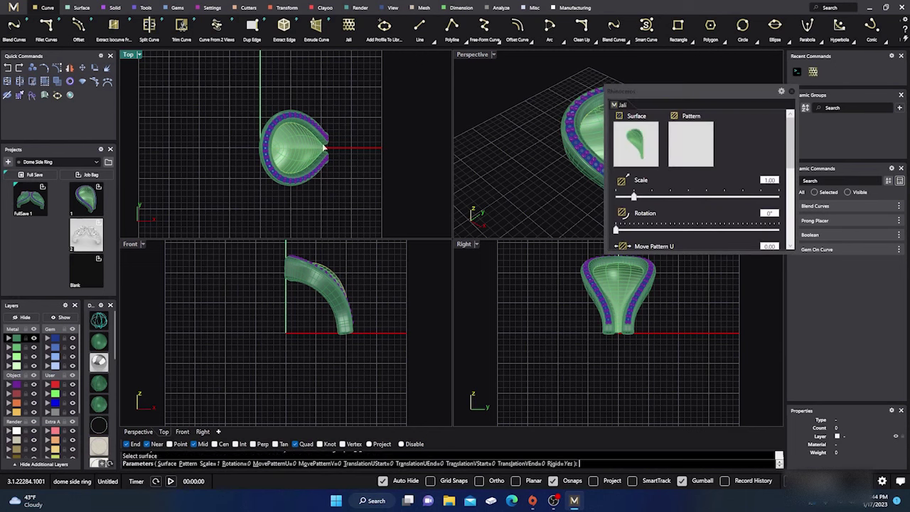
pyautogui.click(687, 143)
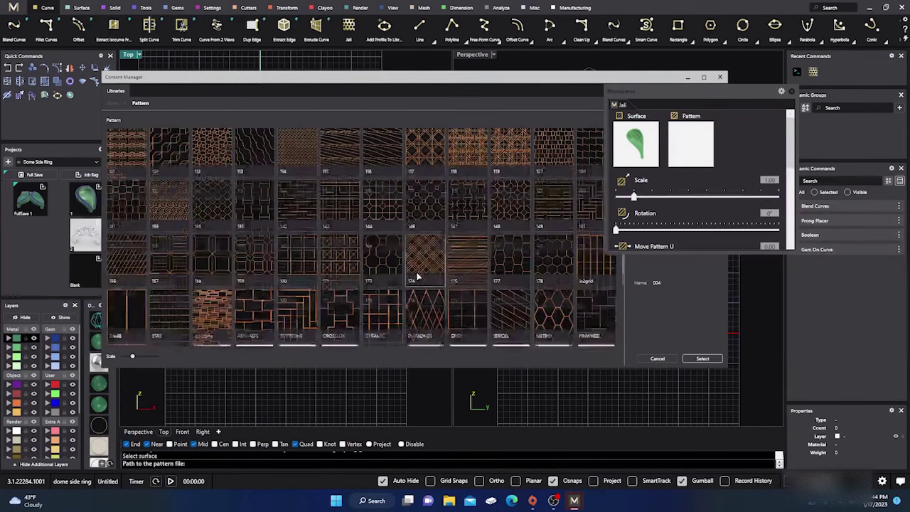
pyautogui.click(425, 305)
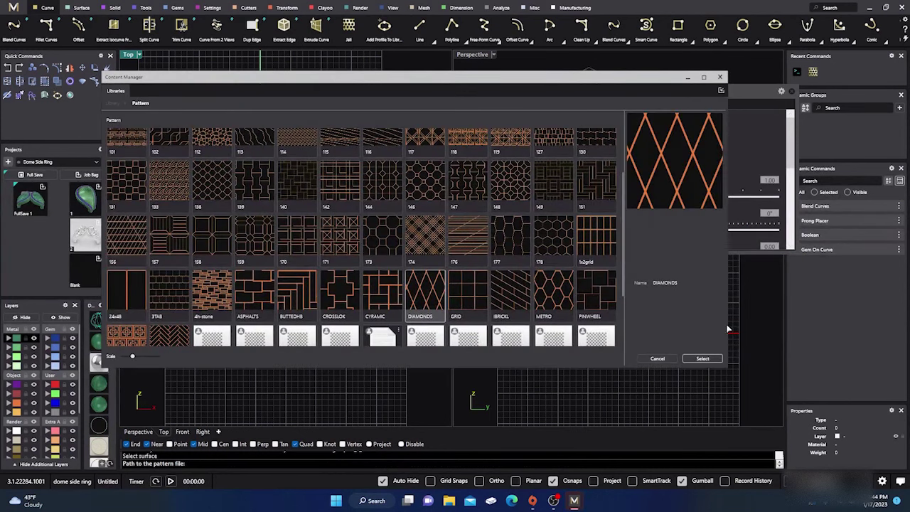
pyautogui.click(703, 359)
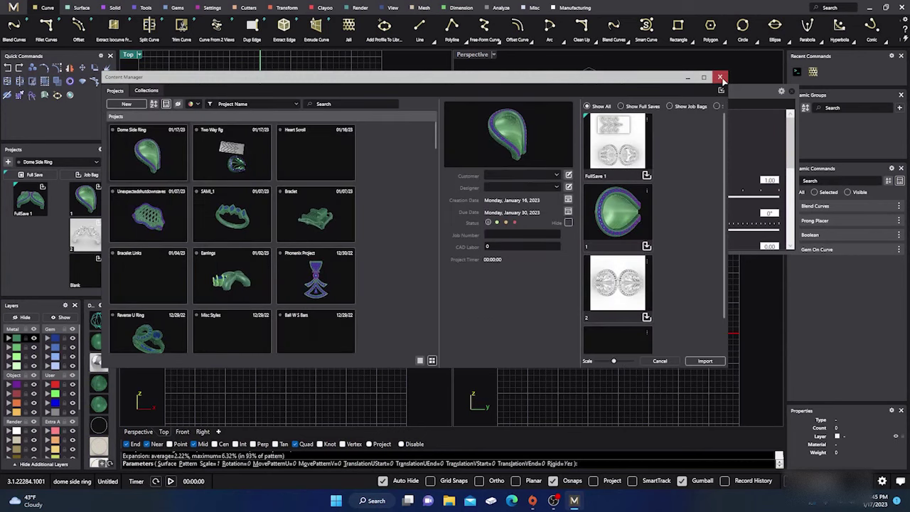
pyautogui.click(721, 78)
# Set the Jali pattern's scale to 2.50 and accept the pattern on the dome surface
pyautogui.click(659, 198)
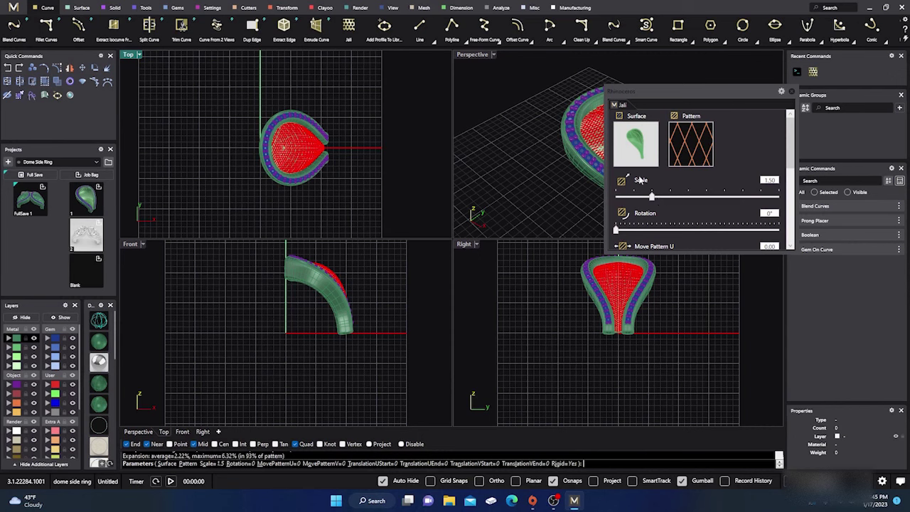
pyautogui.click(669, 199)
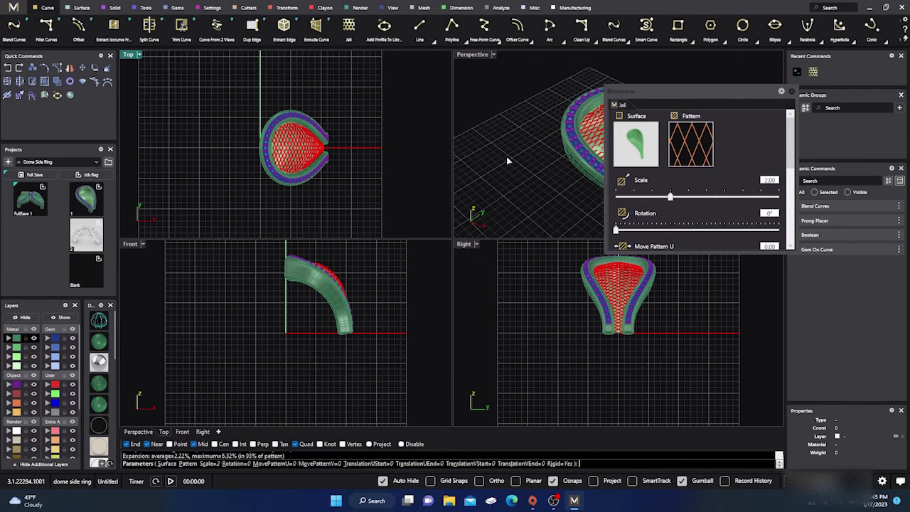
pyautogui.scroll(-7, 502, 158)
pyautogui.scroll(9, 557, 163)
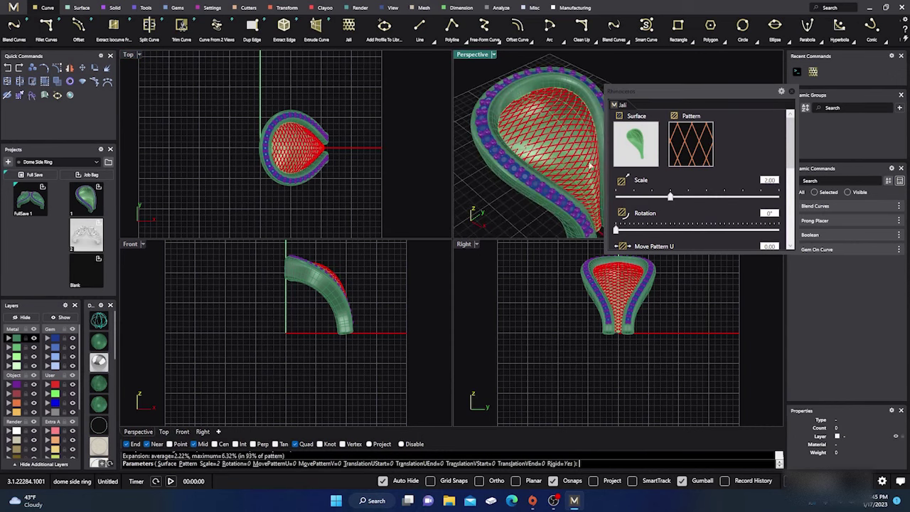
pyautogui.click(687, 199)
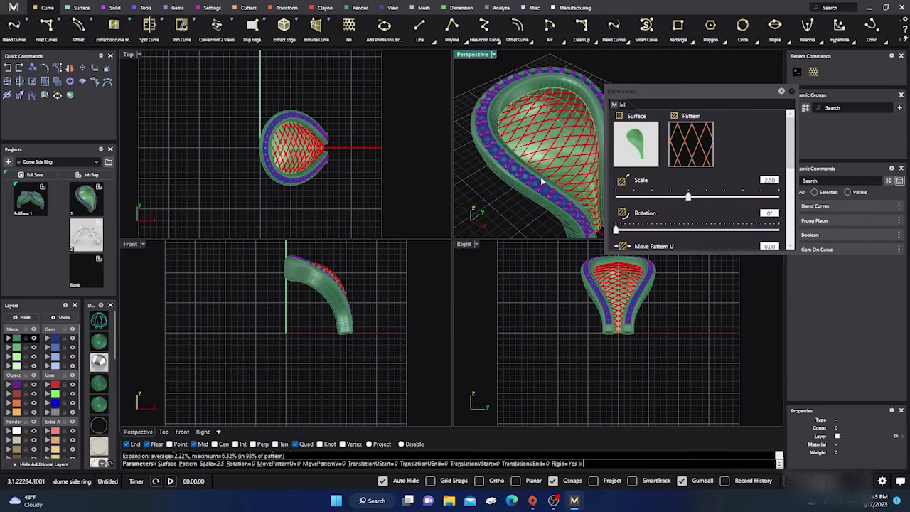
pyautogui.moveTo(538, 149); pyautogui.dragTo(540, 164, button='right')
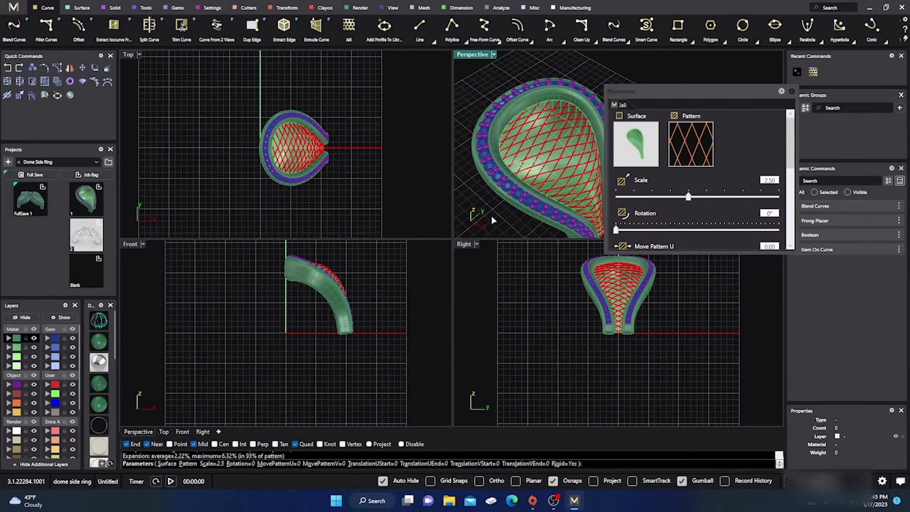
pyautogui.rightClick(491, 216)
# Pipe the Jali curve group with a 0.3 start and end radius, zero thickness and round caps
pyautogui.click(540, 155)
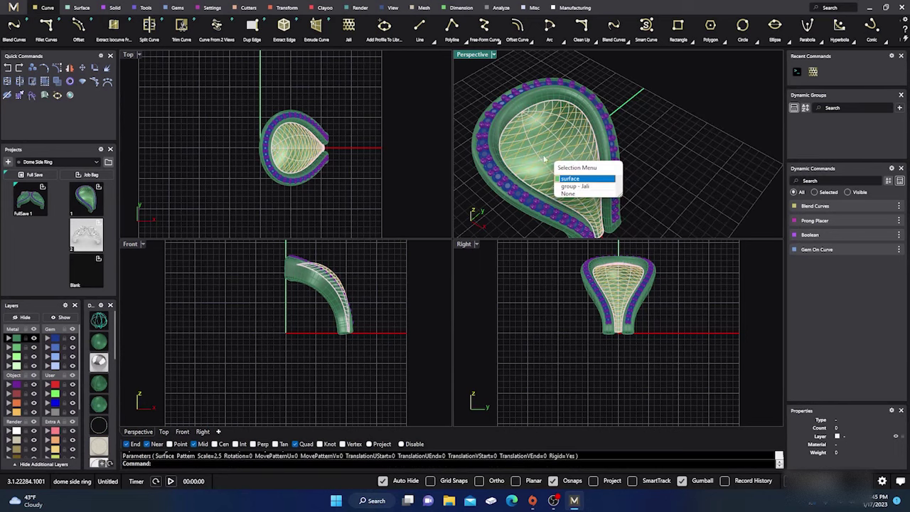
pyautogui.click(561, 190)
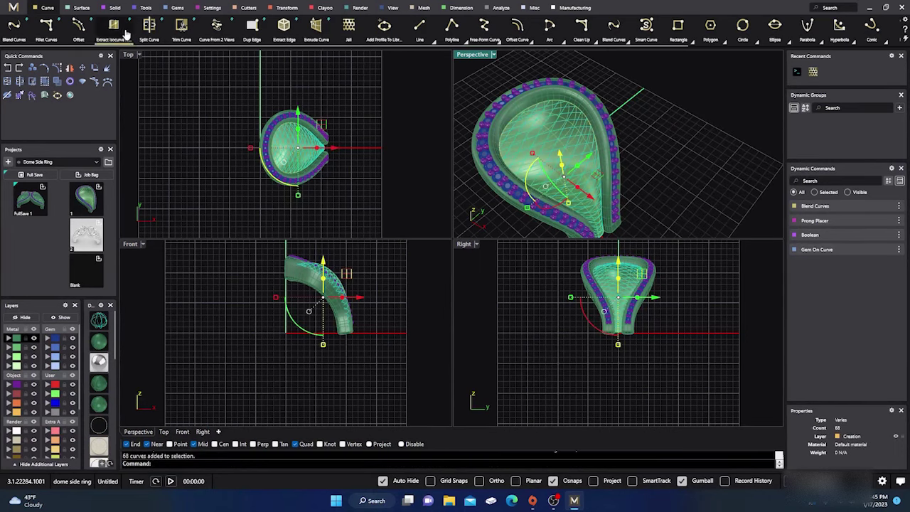
pyautogui.click(114, 8)
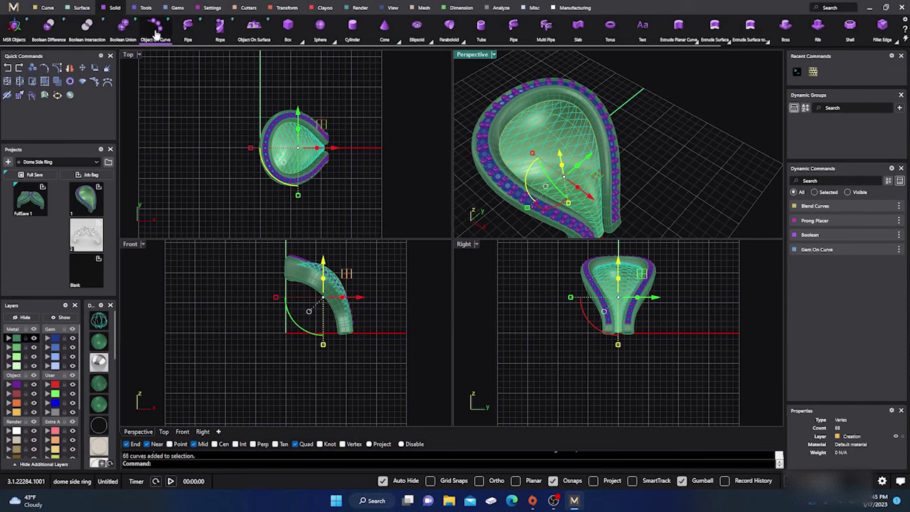
pyautogui.click(188, 25)
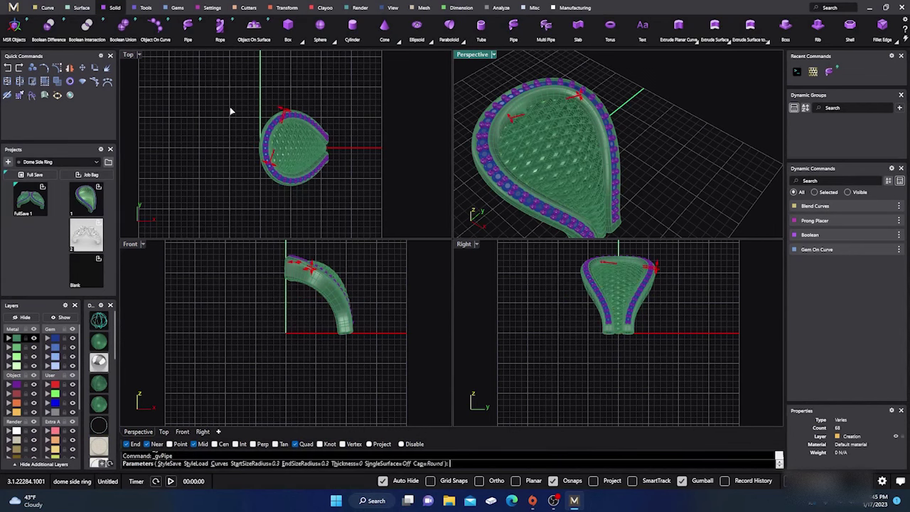
pyautogui.scroll(5, 527, 134)
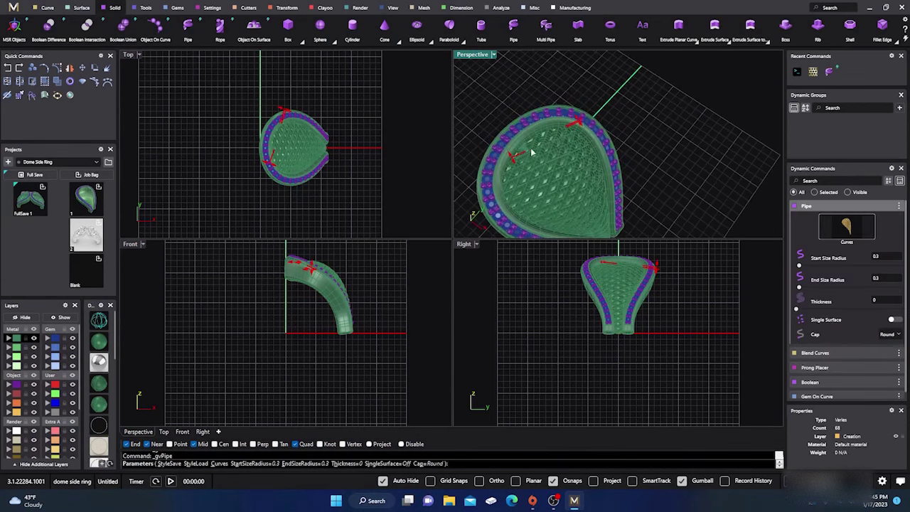
pyautogui.scroll(-5, 558, 132)
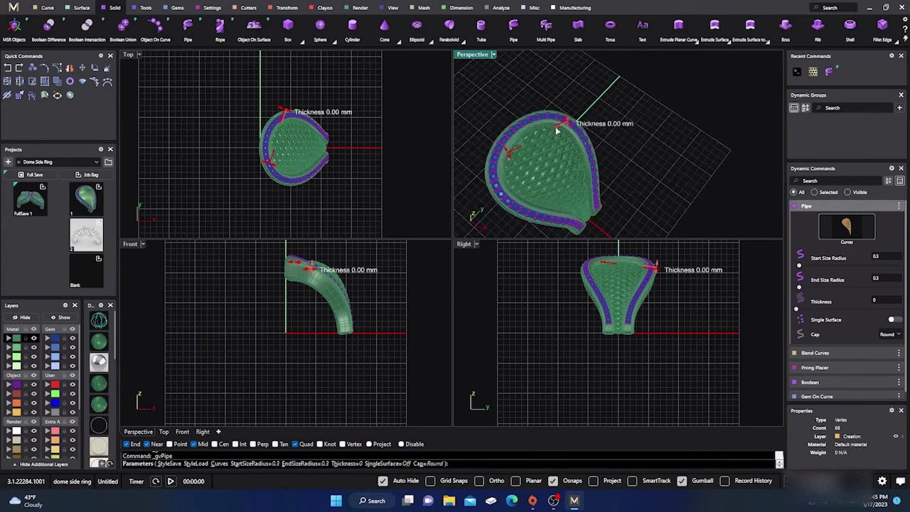
pyautogui.scroll(3, 557, 132)
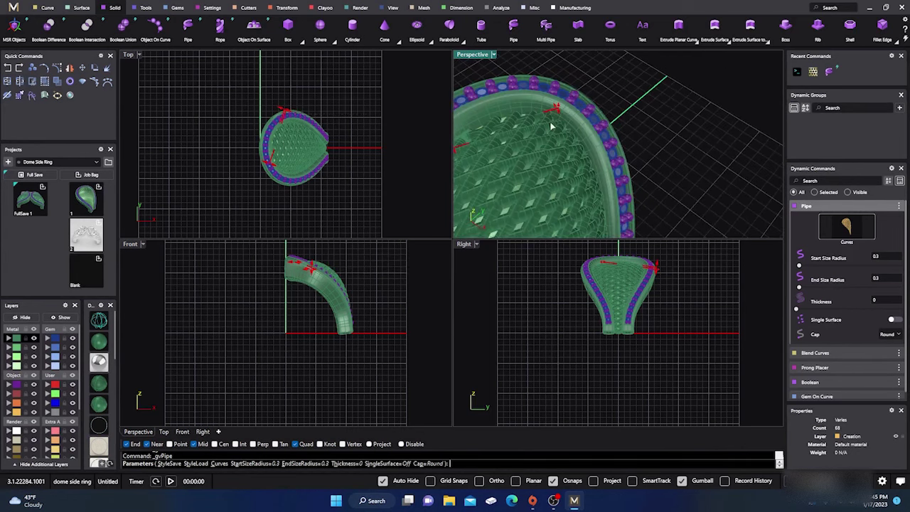
pyautogui.scroll(-5, 549, 128)
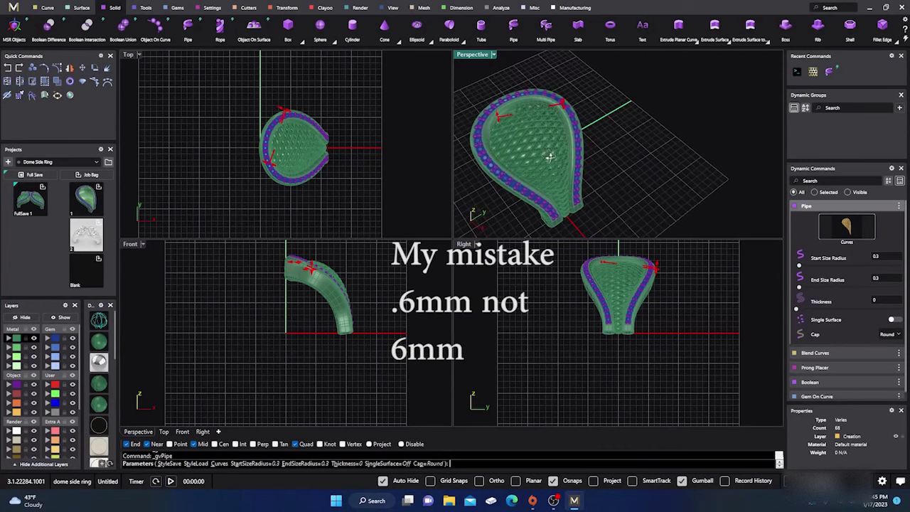
pyautogui.press('Return')
# Select the dome surface beneath the piped lattice and hide it
pyautogui.scroll(5, 549, 146)
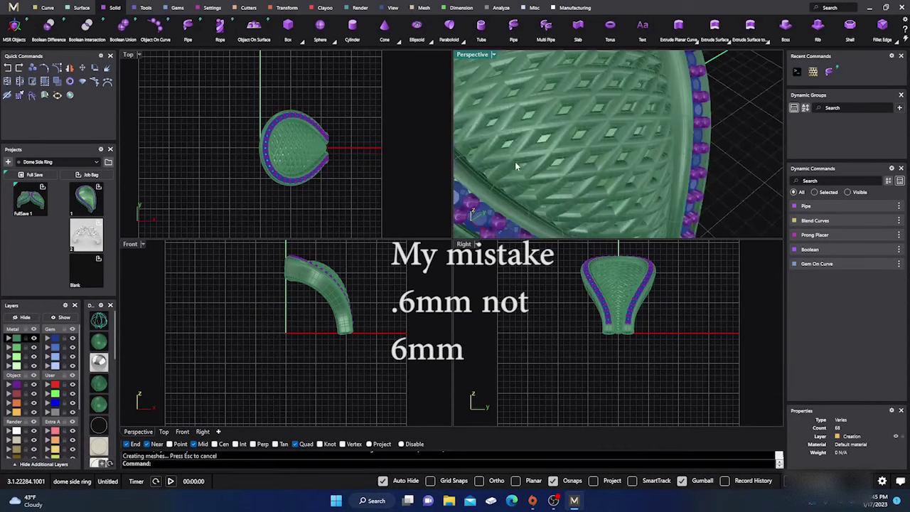
pyautogui.click(543, 140)
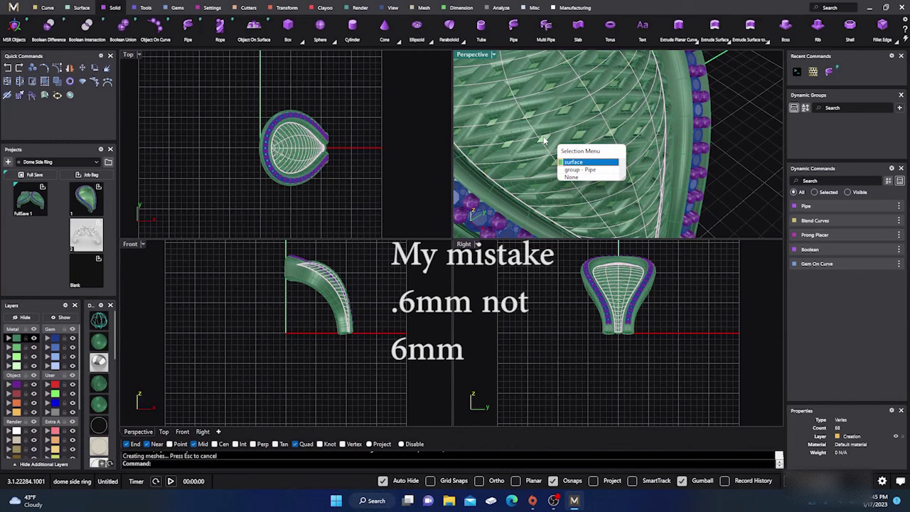
pyautogui.click(571, 163)
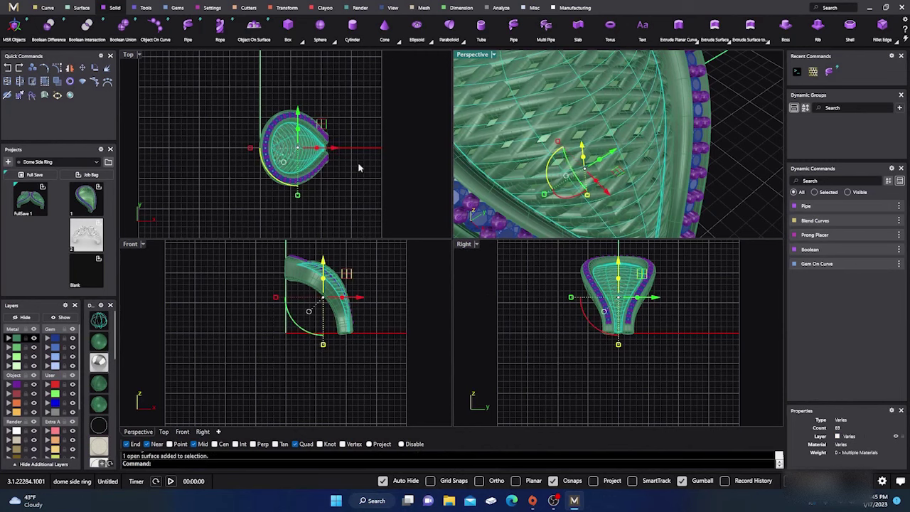
pyautogui.click(34, 319)
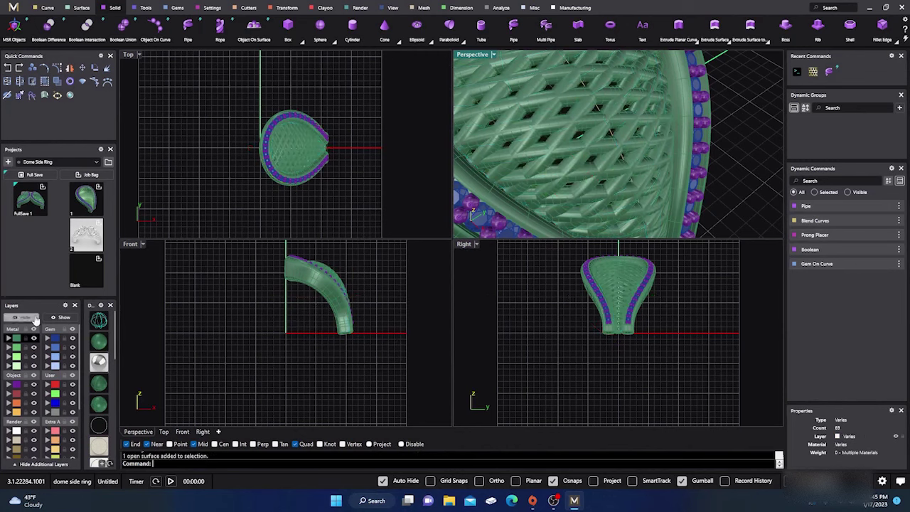
# In a maximized Perspective view, mirror the whole ring side with a copy, from the origin along the Y axis
pyautogui.doubleClick(473, 56)
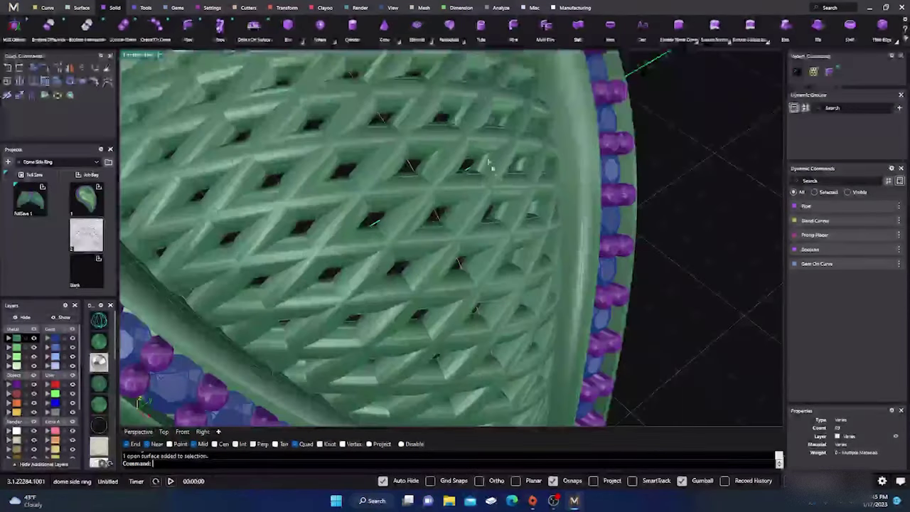
pyautogui.scroll(-5, 488, 162)
pyautogui.moveTo(499, 185); pyautogui.dragTo(525, 224, button='right')
pyautogui.scroll(5, 526, 224)
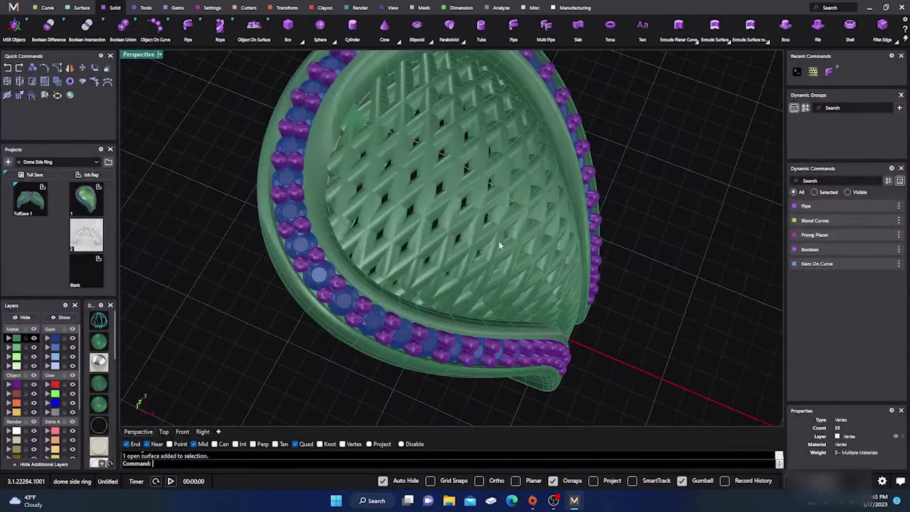
pyautogui.scroll(-5, 485, 246)
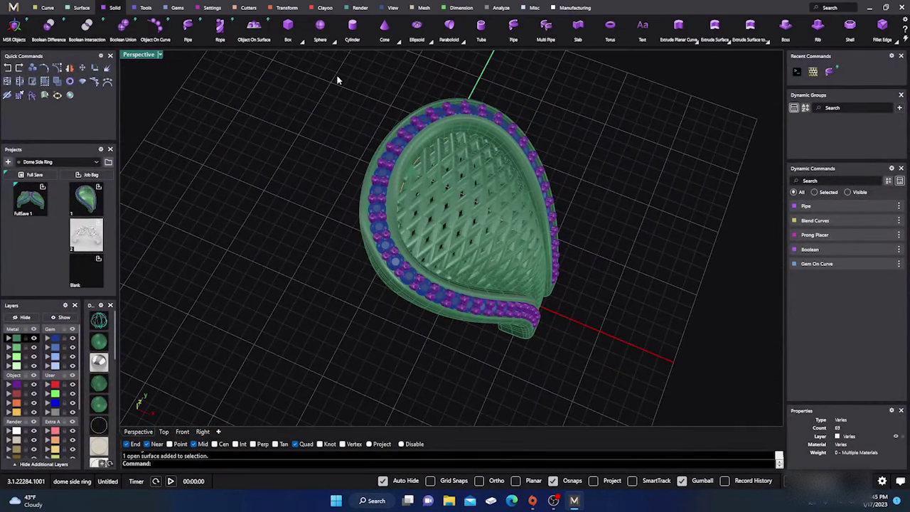
pyautogui.moveTo(338, 85); pyautogui.dragTo(626, 390)
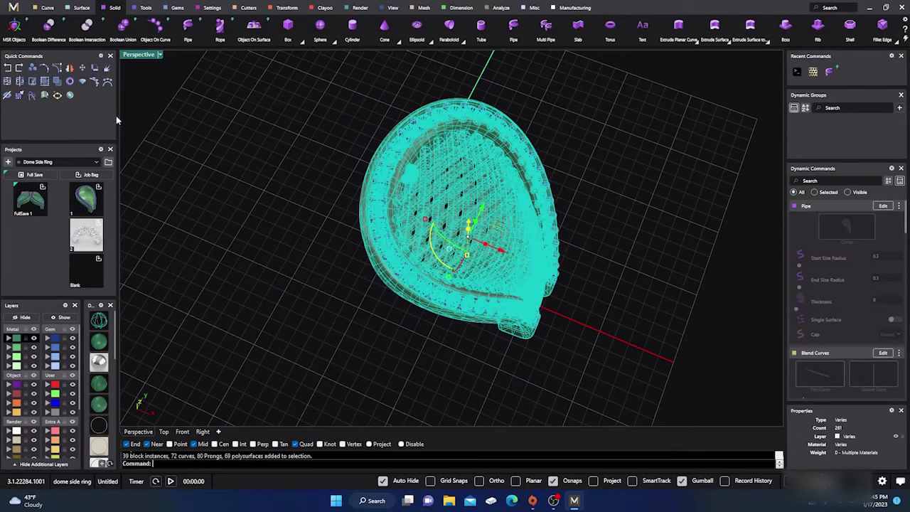
pyautogui.click(70, 68)
pyautogui.scroll(-2, 221, 268)
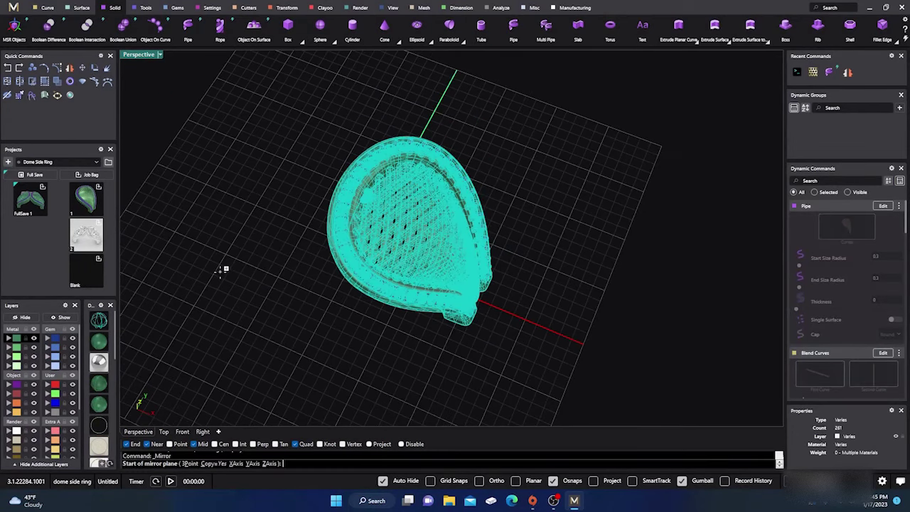
pyautogui.write('0')
pyautogui.press('Return')
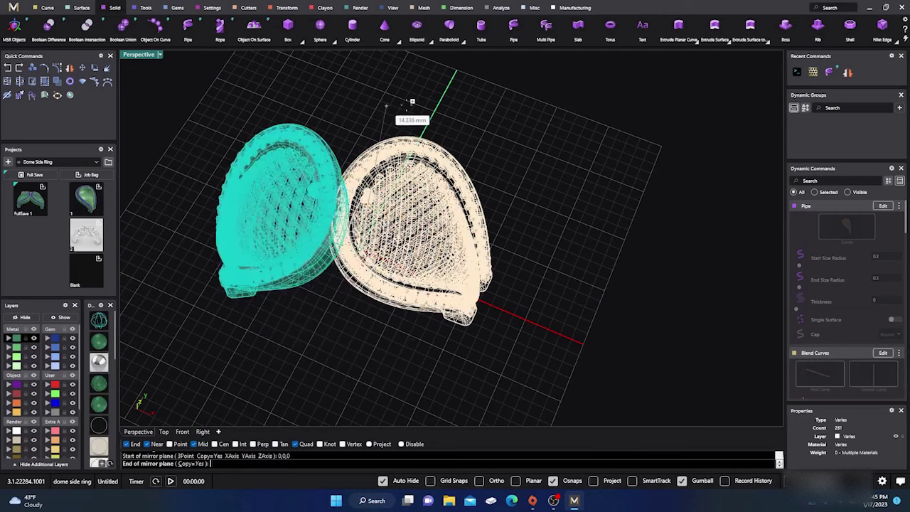
pyautogui.click(441, 94)
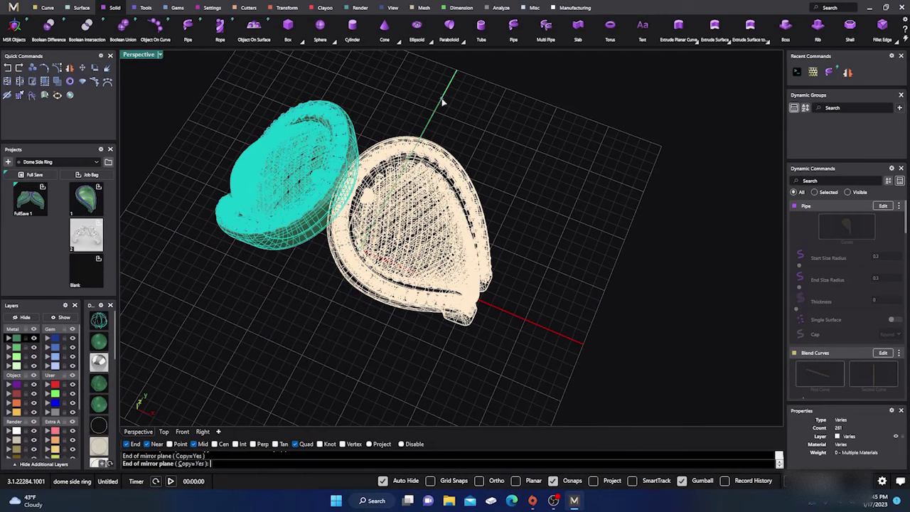
pyautogui.press('Escape')
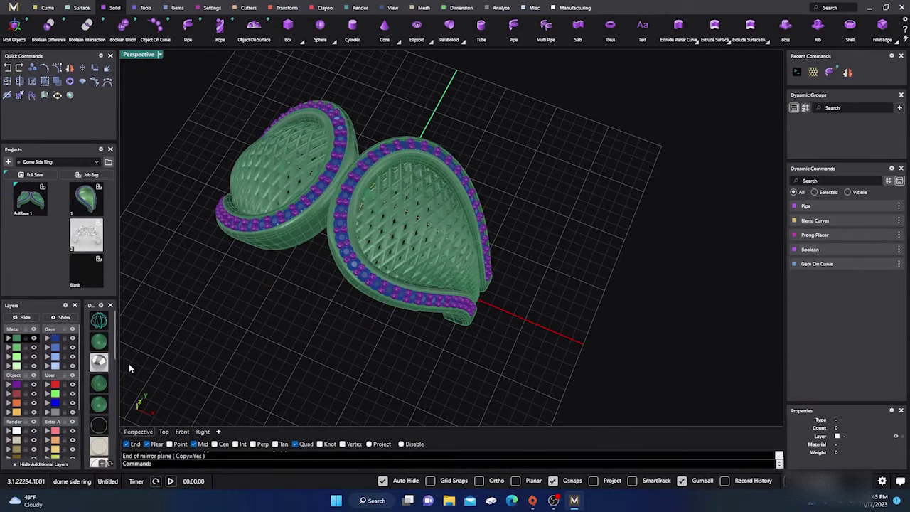
# Switch the Perspective view to the rendered metal display and view both ring sides
pyautogui.click(98, 364)
pyautogui.moveTo(307, 310); pyautogui.dragTo(318, 321, button='right')
pyautogui.scroll(-2, 493, 274)
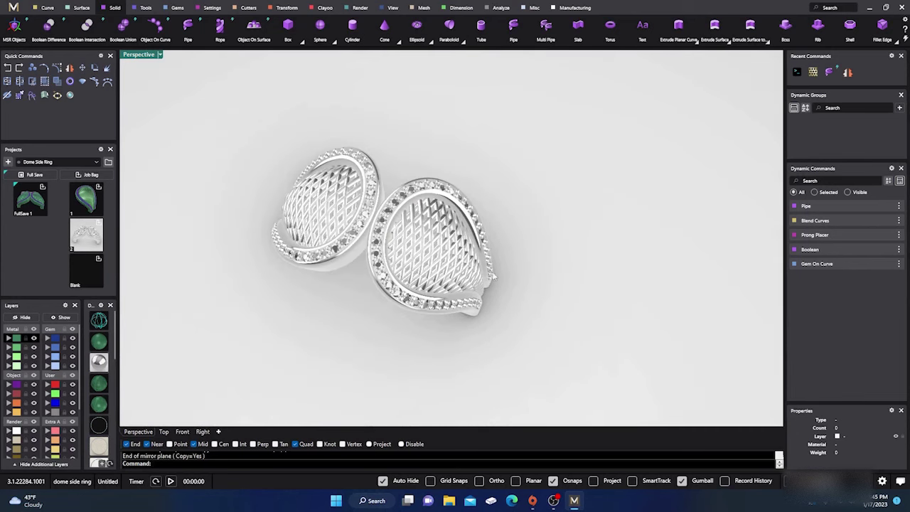
pyautogui.moveTo(496, 278); pyautogui.dragTo(475, 293, button='right')
# Move the piped lattice groups of both ring sides to the Metal 04 layer and clear the selection
pyautogui.click(442, 247)
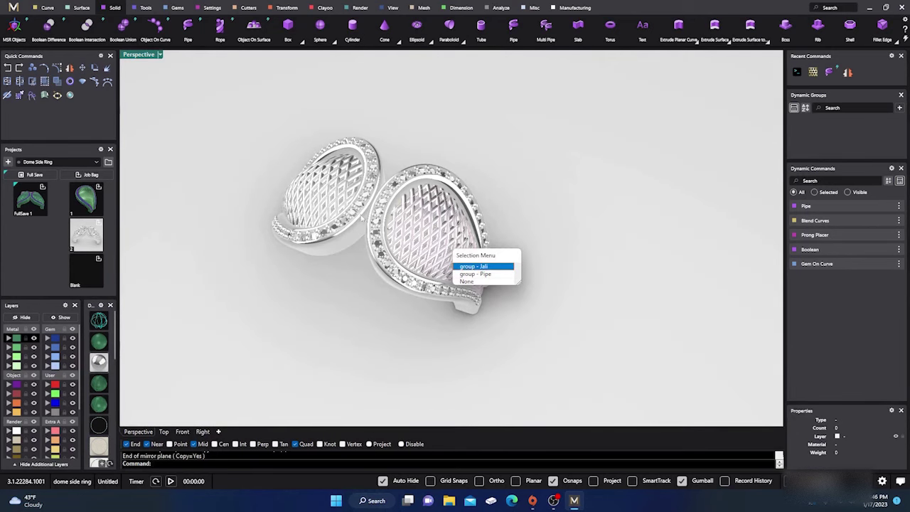
pyautogui.click(465, 268)
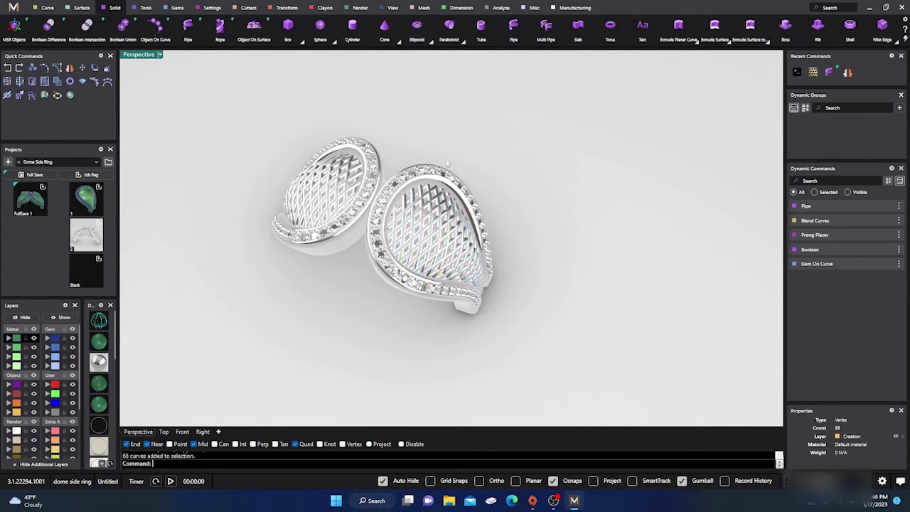
pyautogui.click(439, 245)
pyautogui.click(445, 253)
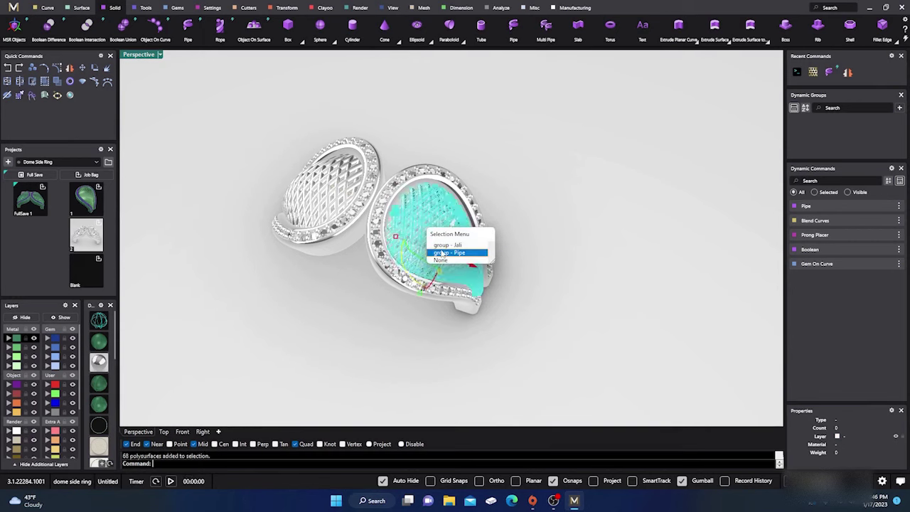
pyautogui.click(342, 196)
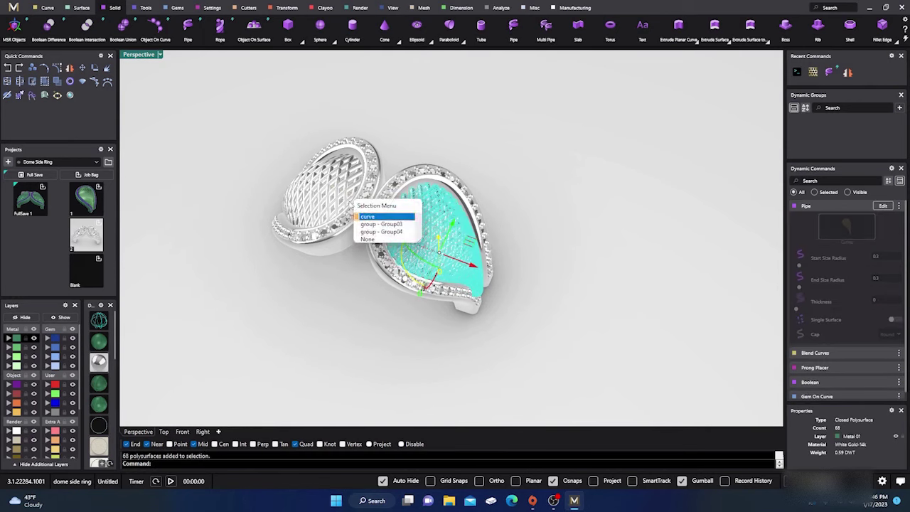
pyautogui.click(367, 234)
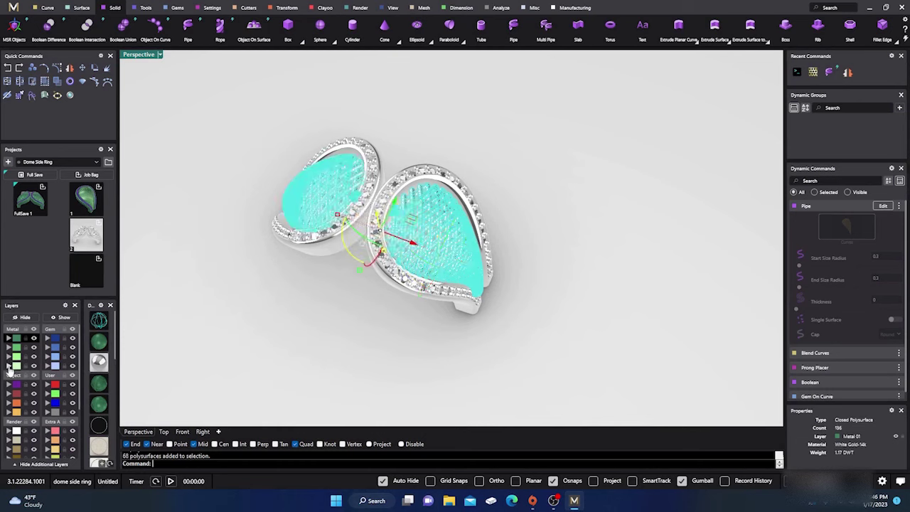
pyautogui.click(15, 365)
pyautogui.press('Escape')
pyautogui.moveTo(354, 323)
pyautogui.mouseDown(button='right')
pyautogui.moveTo(325, 310)
pyautogui.moveTo(373, 334)
pyautogui.moveTo(349, 311)
pyautogui.mouseUp(button='right')
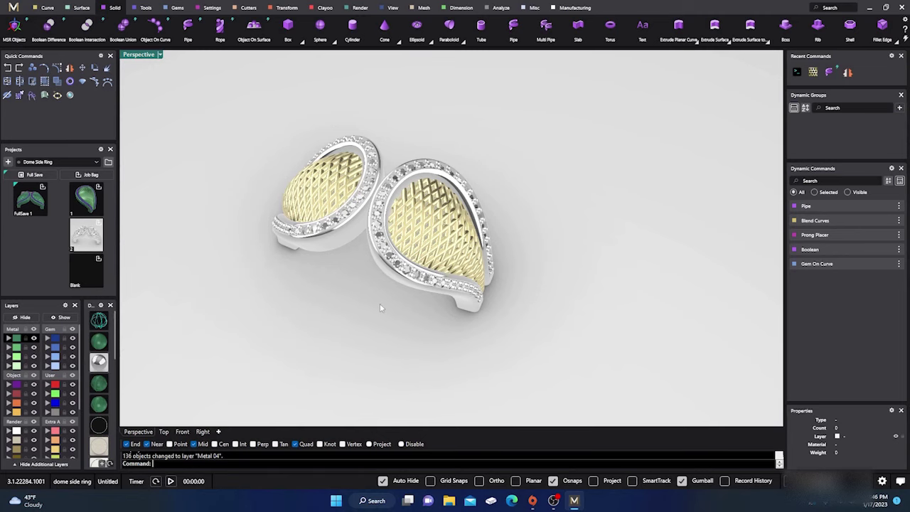
pyautogui.moveTo(380, 307); pyautogui.dragTo(372, 274, button='right')
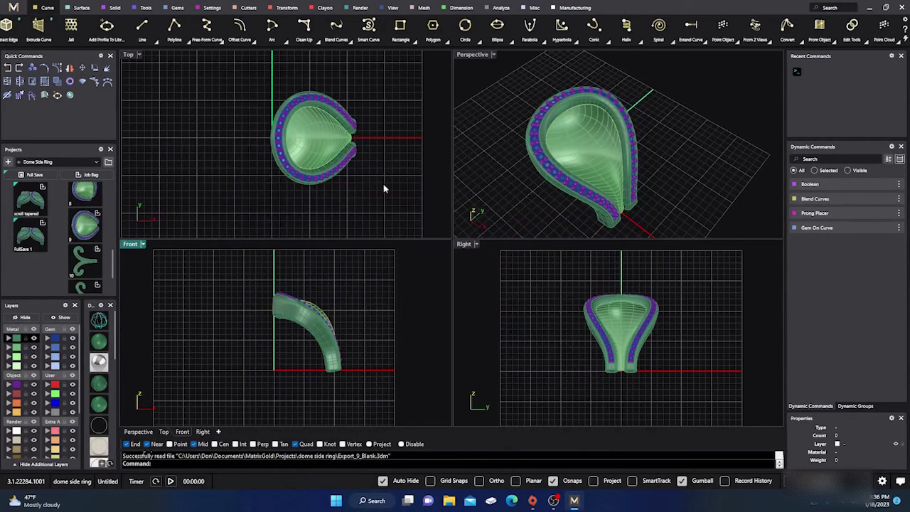
pyautogui.moveTo(330, 212); pyautogui.dragTo(338, 219, button='right')
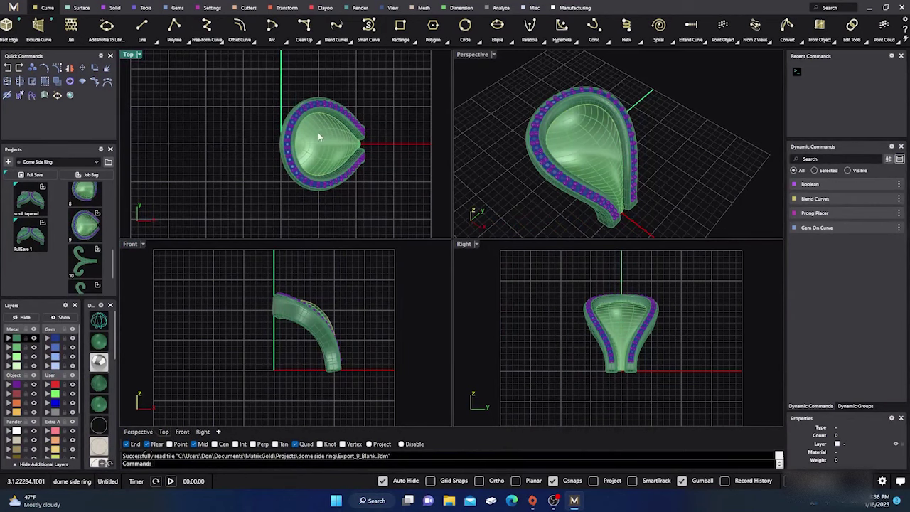
pyautogui.moveTo(337, 170); pyautogui.dragTo(369, 179, button='right')
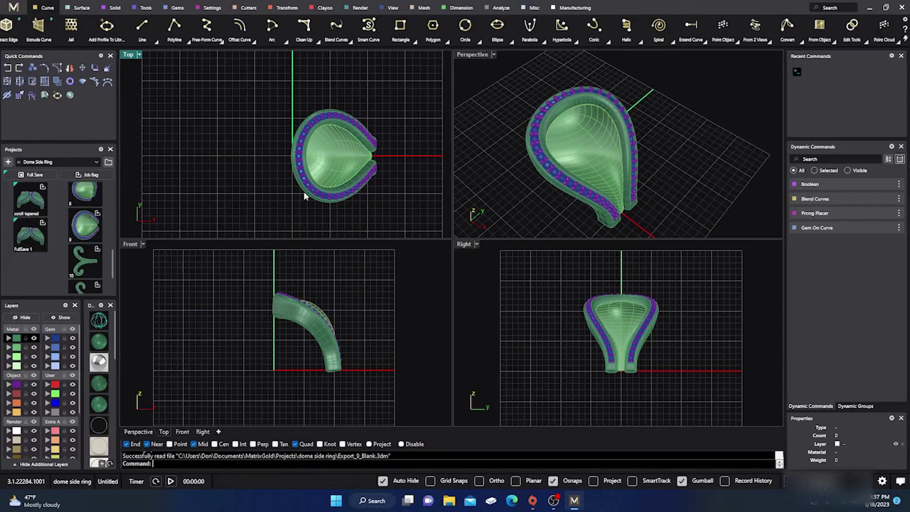
# Hide all the parts of the dome ring model to clear the workspace
pyautogui.moveTo(281, 89); pyautogui.dragTo(389, 212)
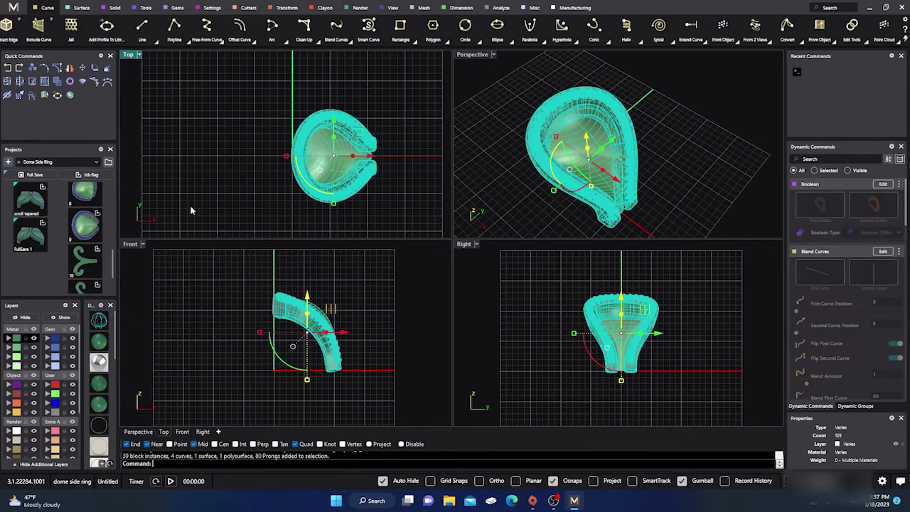
pyautogui.click(25, 320)
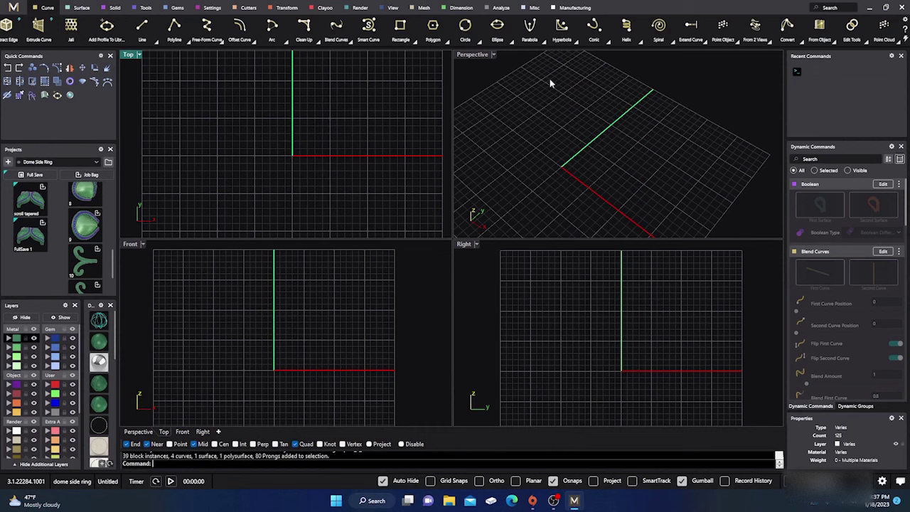
# With grid snaps on at 1.0, draw a short straight line along the positive X axis, starting away from the origin
pyautogui.click(141, 26)
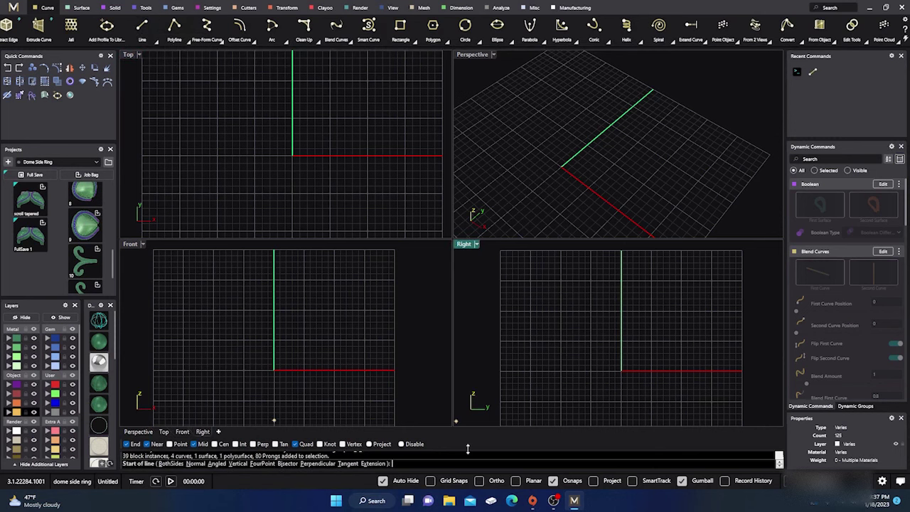
pyautogui.click(430, 481)
pyautogui.click(329, 155)
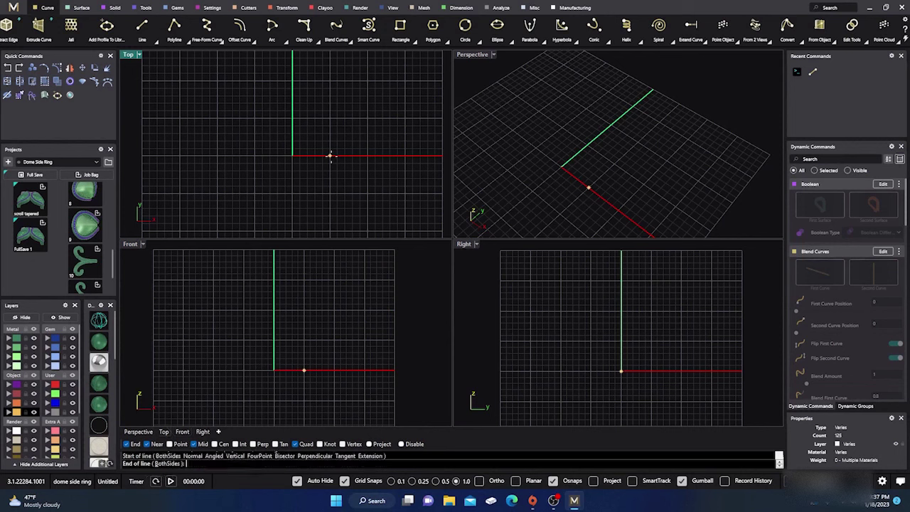
pyautogui.click(359, 155)
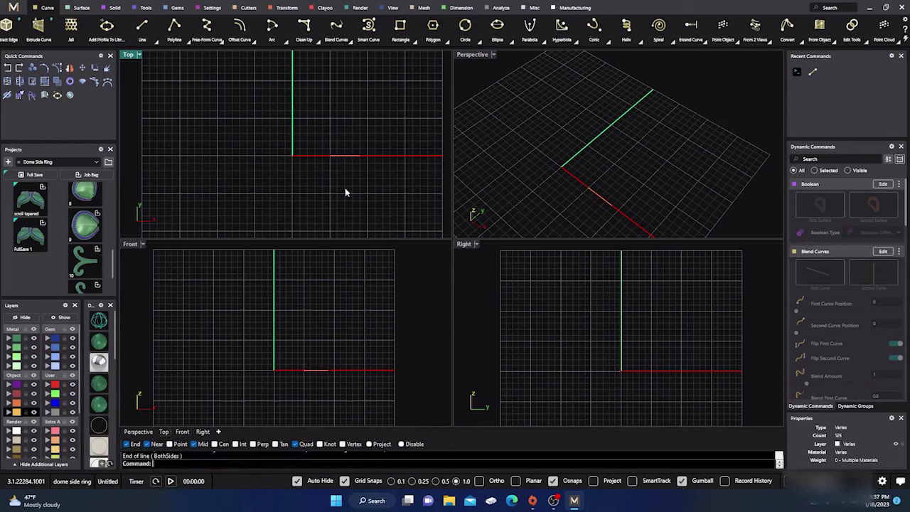
# With grid and object snaps off, draw a small circle above the origin and shift it so it overlaps the Y axis
pyautogui.click(344, 481)
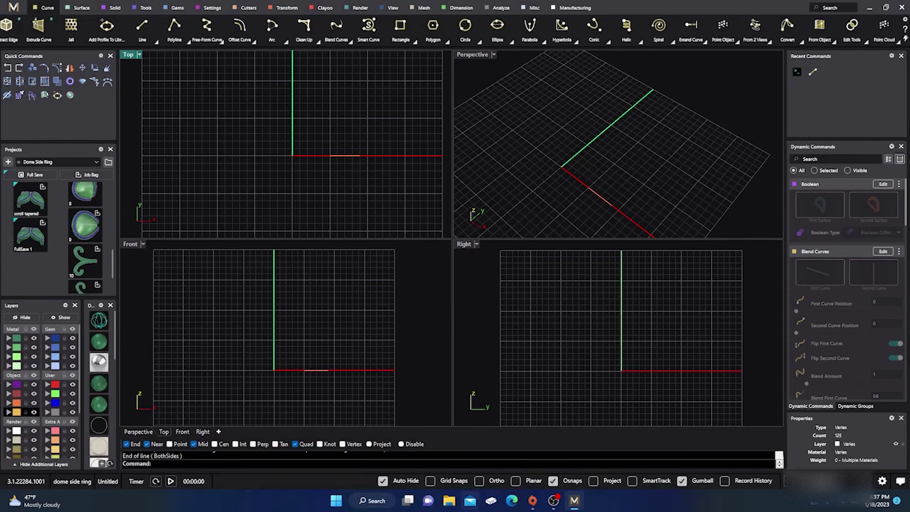
pyautogui.click(553, 481)
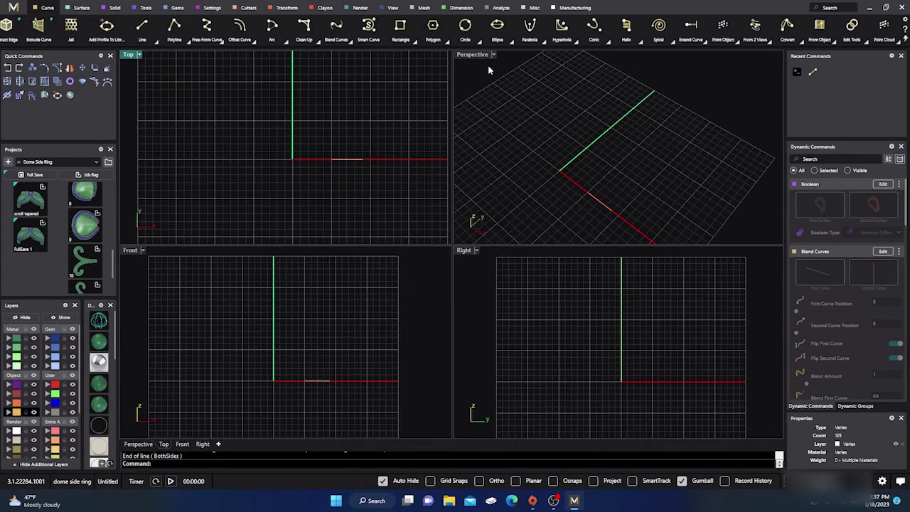
pyautogui.click(465, 27)
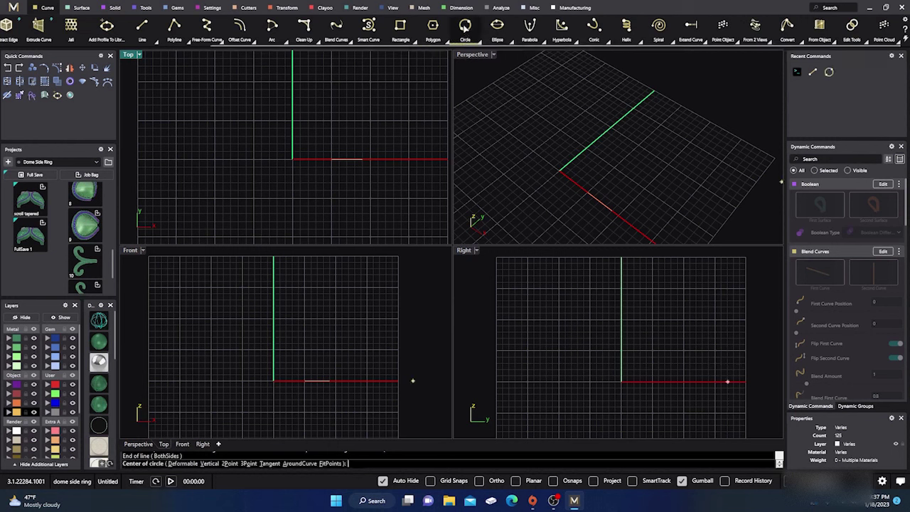
pyautogui.click(282, 130)
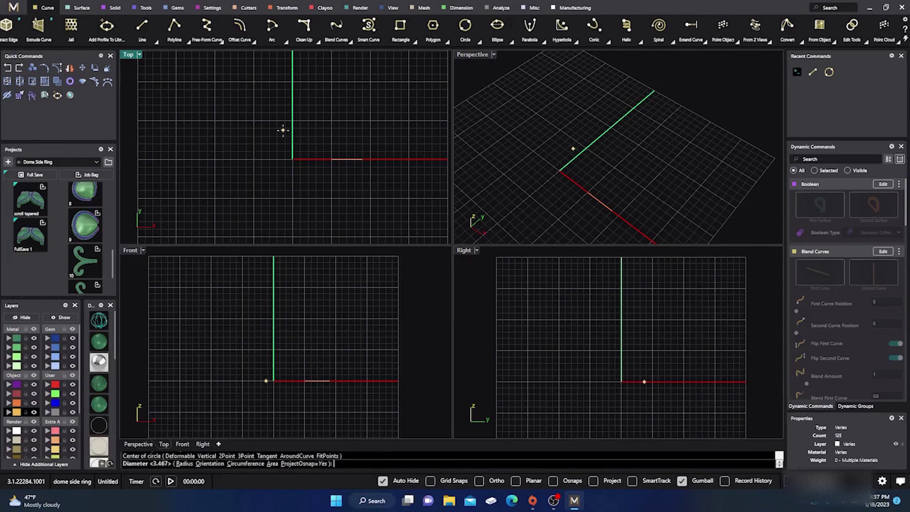
pyautogui.click(293, 125)
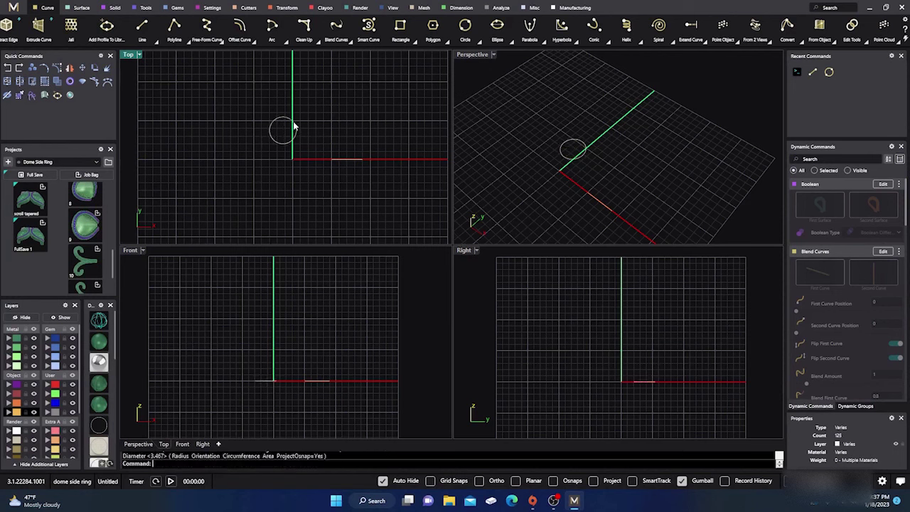
pyautogui.click(295, 130)
pyautogui.moveTo(304, 106); pyautogui.dragTo(308, 102)
pyautogui.click(322, 113)
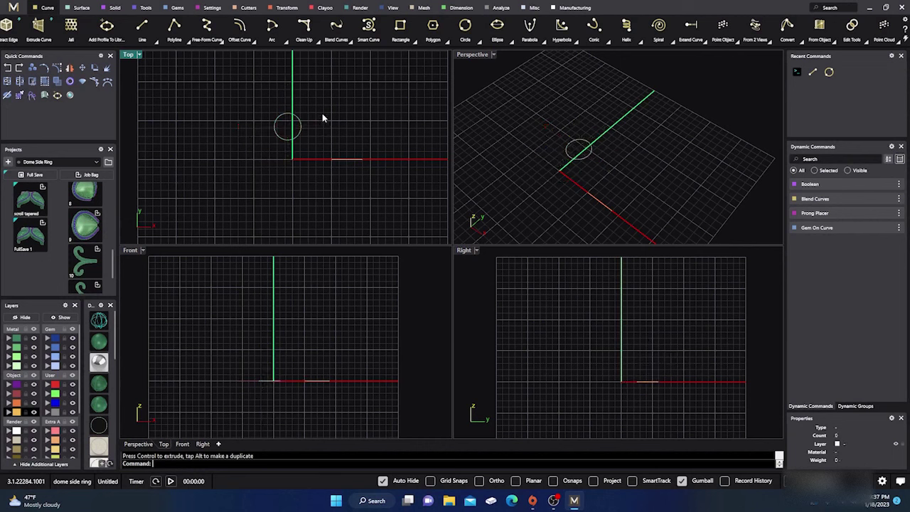
# Split the circle at two points on its lower left and lower right, and delete the bottom arc
pyautogui.click(275, 141)
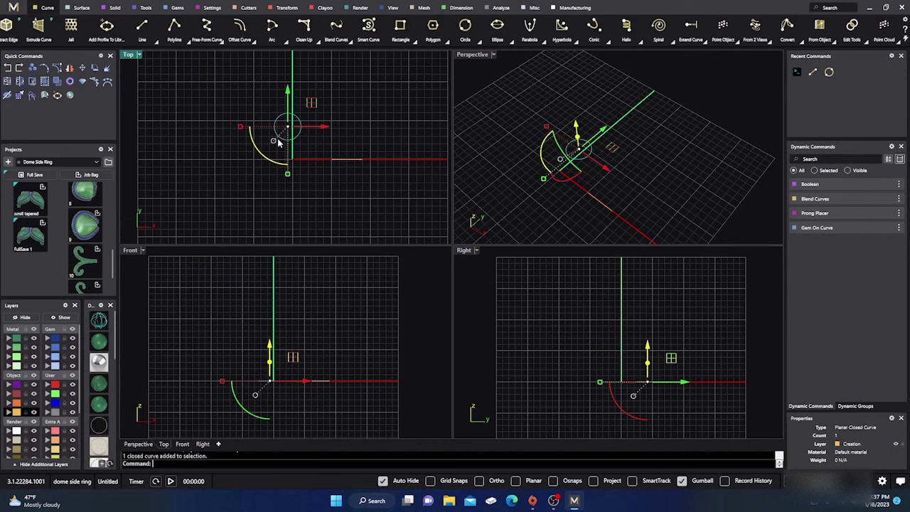
pyautogui.rightClick(20, 84)
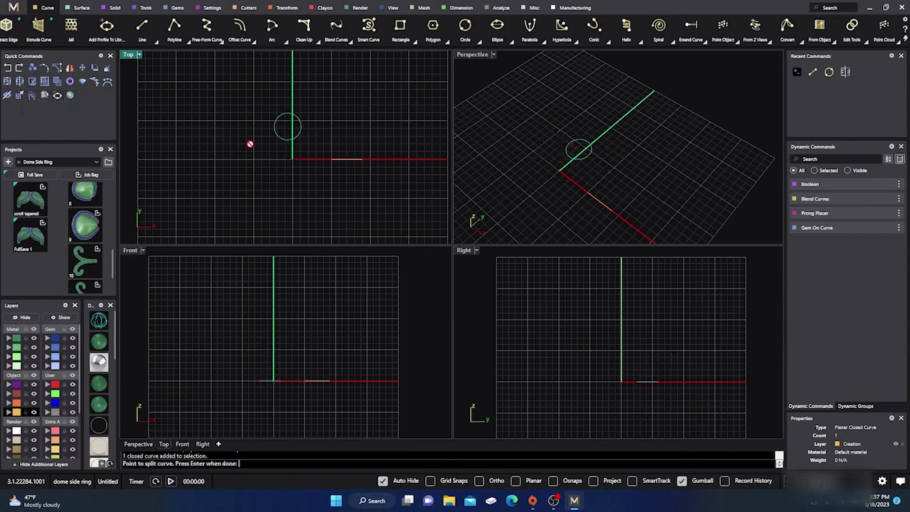
pyautogui.scroll(5, 277, 135)
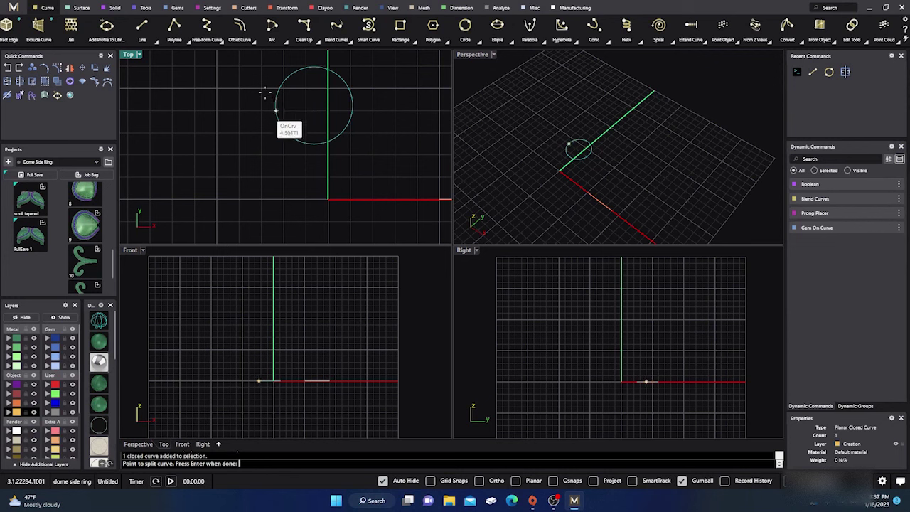
pyautogui.click(282, 126)
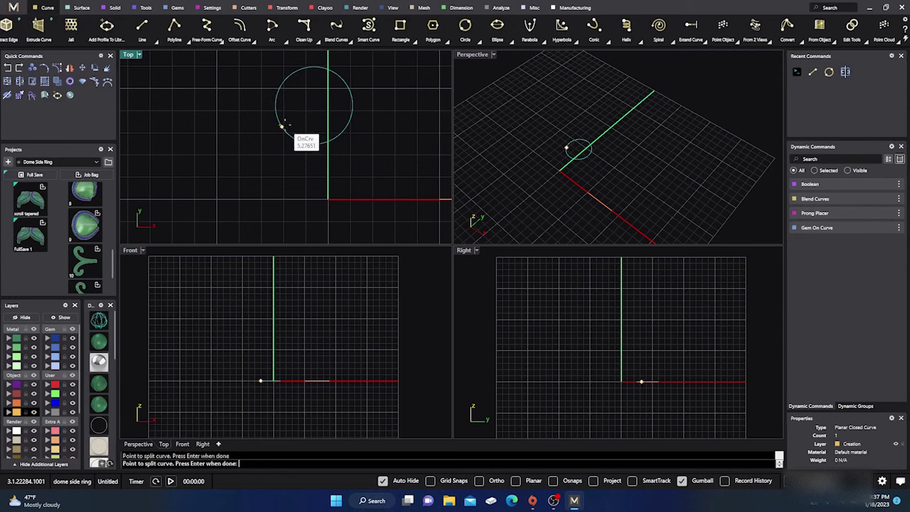
pyautogui.click(352, 115)
pyautogui.press('Return')
pyautogui.click(347, 129)
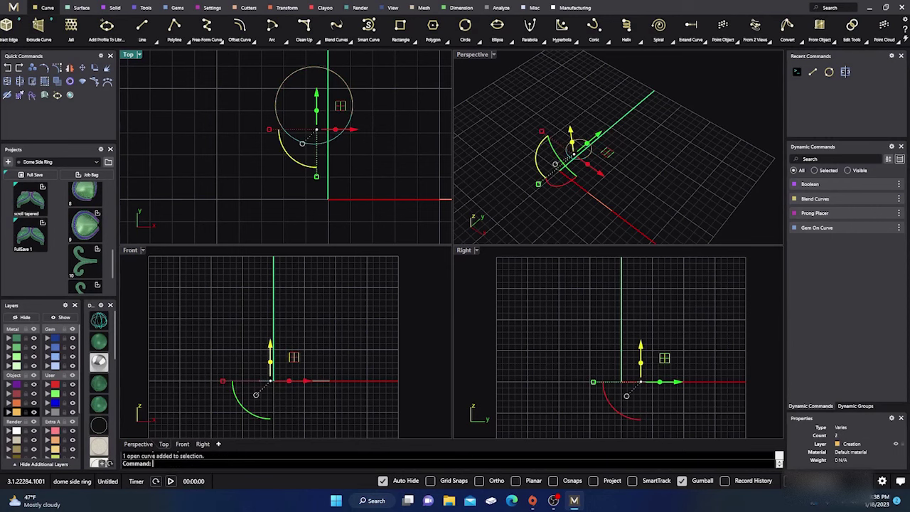
pyautogui.press('Delete')
pyautogui.scroll(-3, 238, 148)
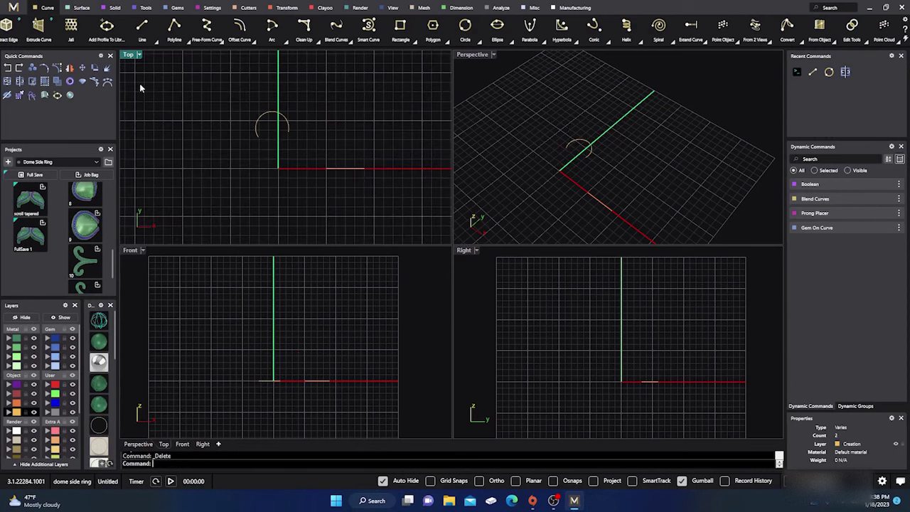
# Blend the arc's lower-left end into the line's near end, with the second curve flipped and its blend value at 1.3
pyautogui.scroll(5, 92, 34)
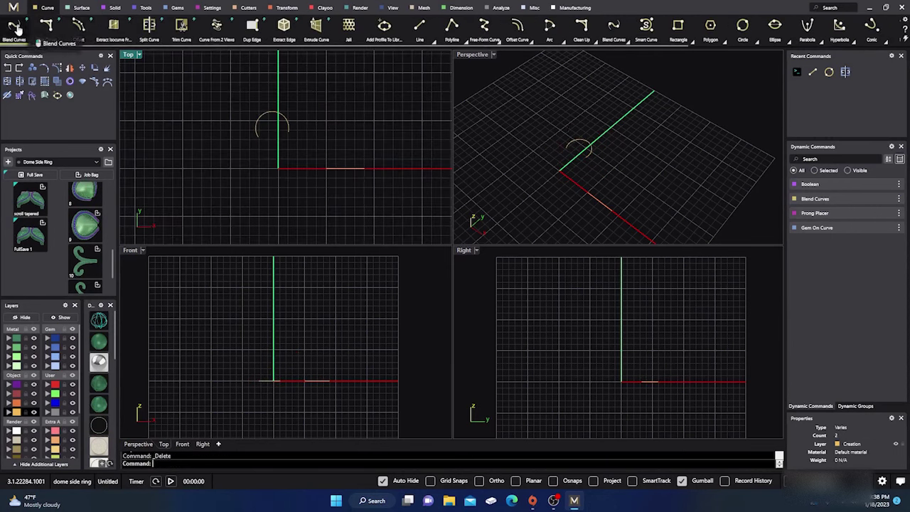
pyautogui.click(15, 27)
pyautogui.click(259, 137)
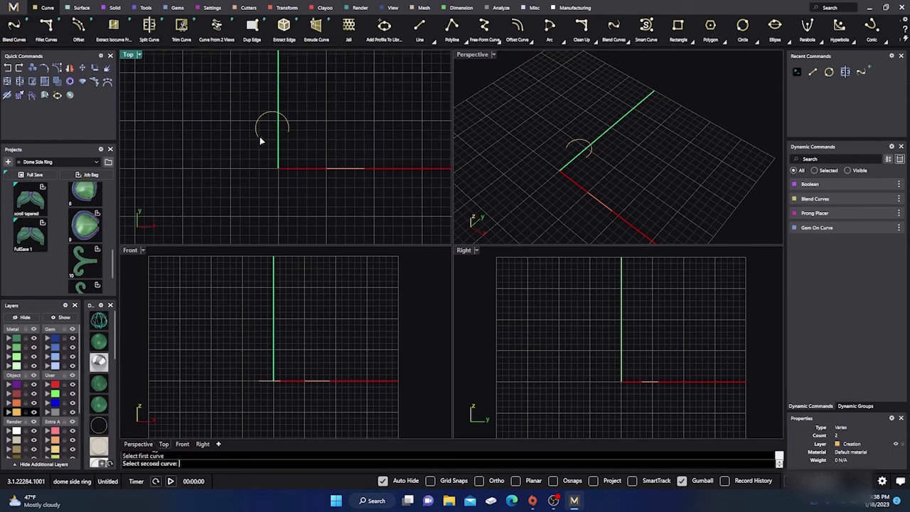
pyautogui.click(327, 169)
pyautogui.moveTo(288, 131); pyautogui.dragTo(267, 153)
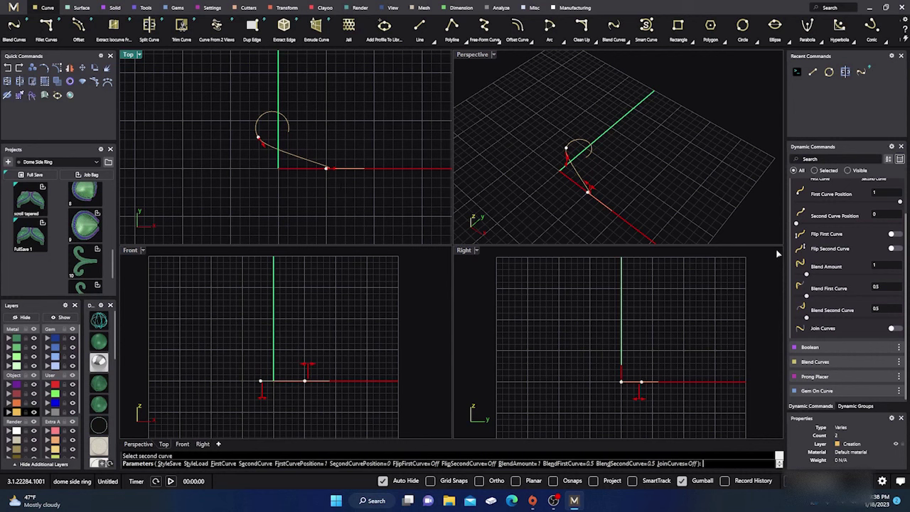
pyautogui.click(895, 249)
pyautogui.scroll(4, 363, 204)
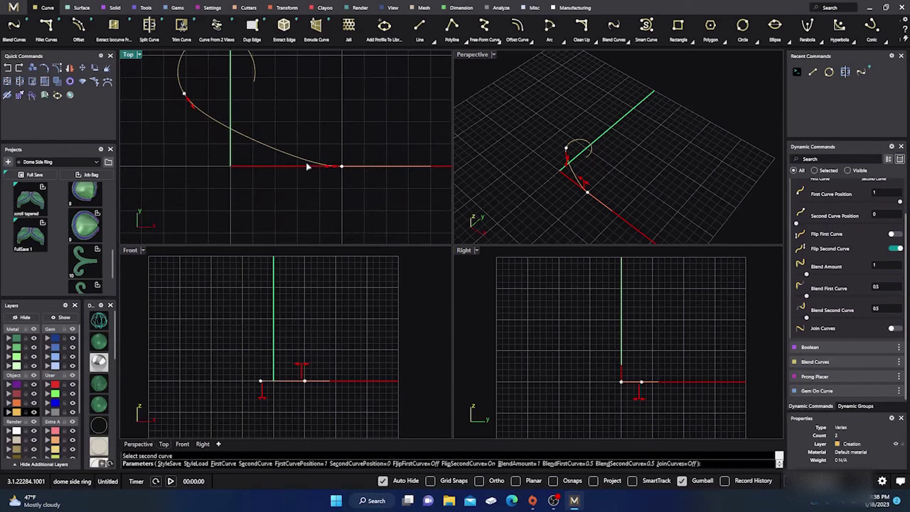
pyautogui.moveTo(368, 183); pyautogui.dragTo(344, 186)
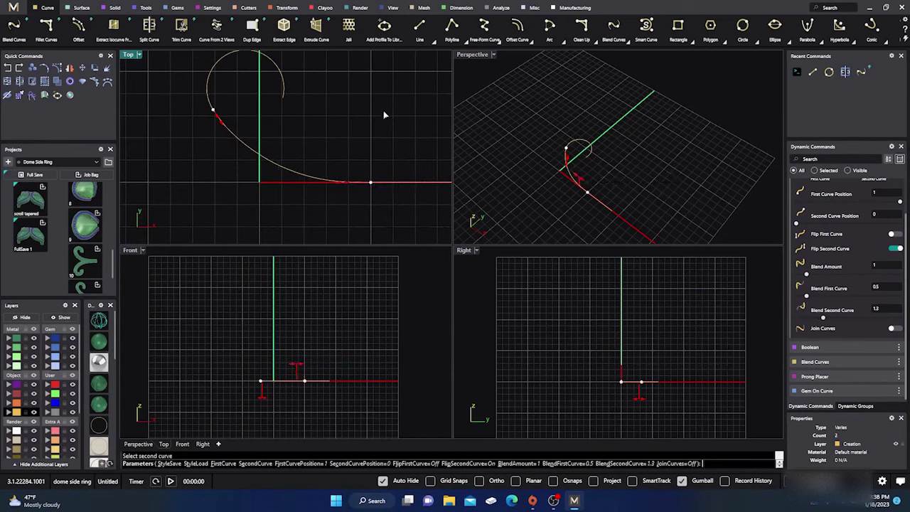
pyautogui.press('Return')
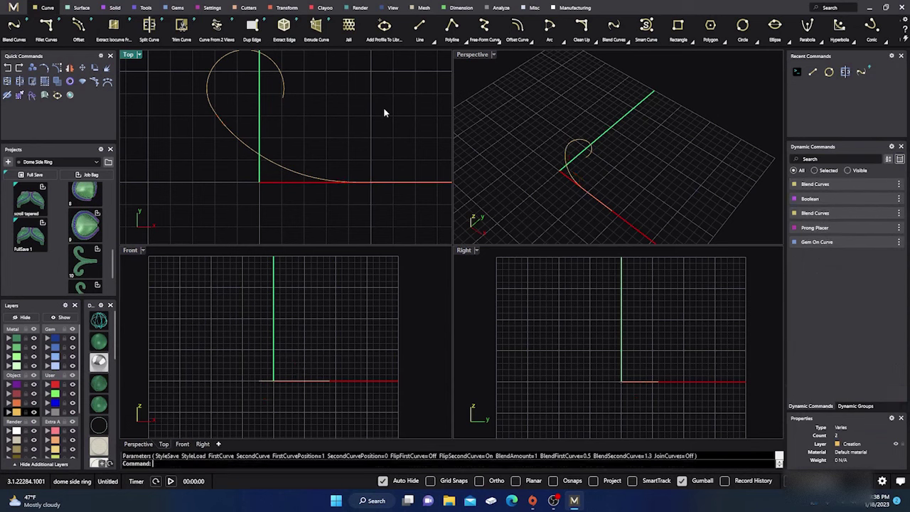
# Delete the straight line and join the arc and the blend into one open curve
pyautogui.click(402, 186)
pyautogui.press('Delete')
pyautogui.scroll(-3, 345, 195)
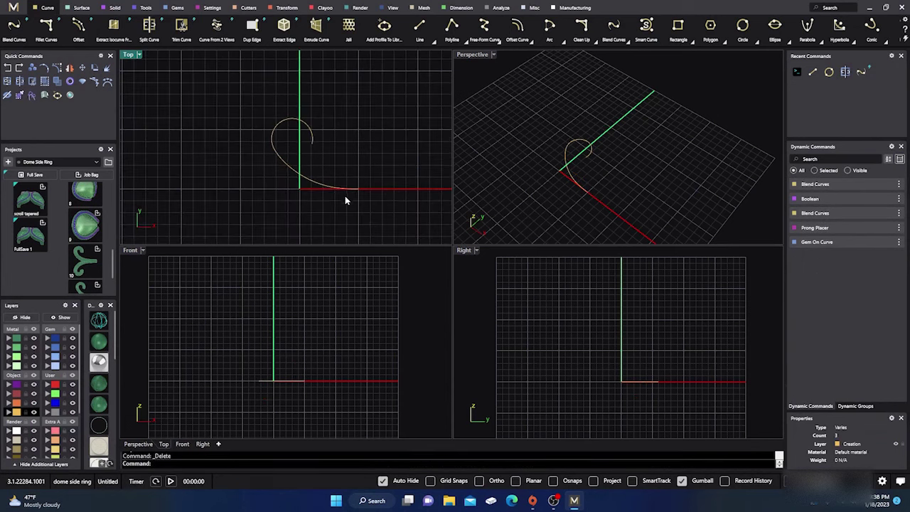
pyautogui.moveTo(254, 98); pyautogui.dragTo(363, 202)
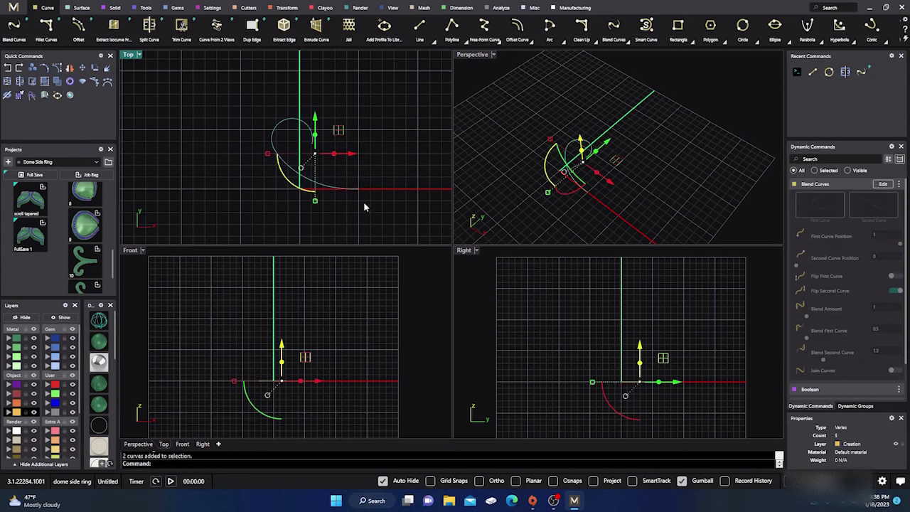
pyautogui.click(9, 84)
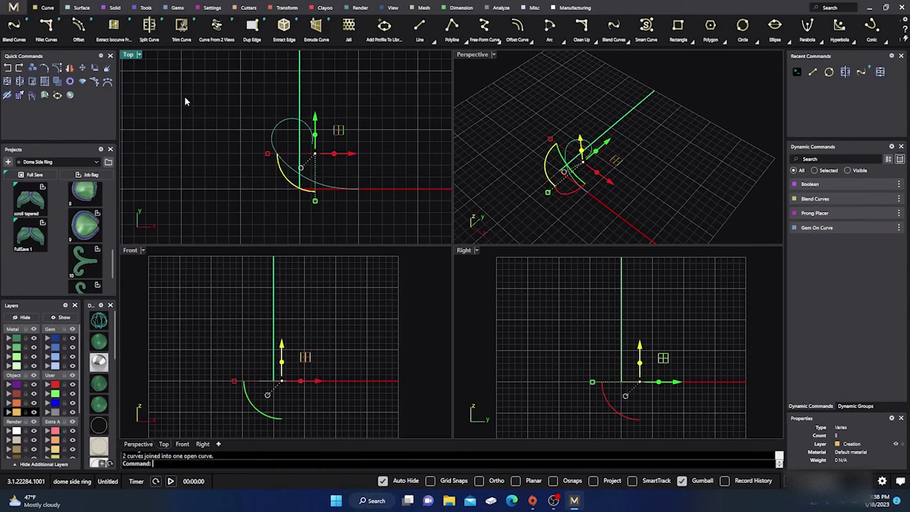
# Run CurvatureGraph on the joined curve, examine the transition between arc and blend, and remove the graph from the curve
pyautogui.click(237, 124)
pyautogui.click(274, 134)
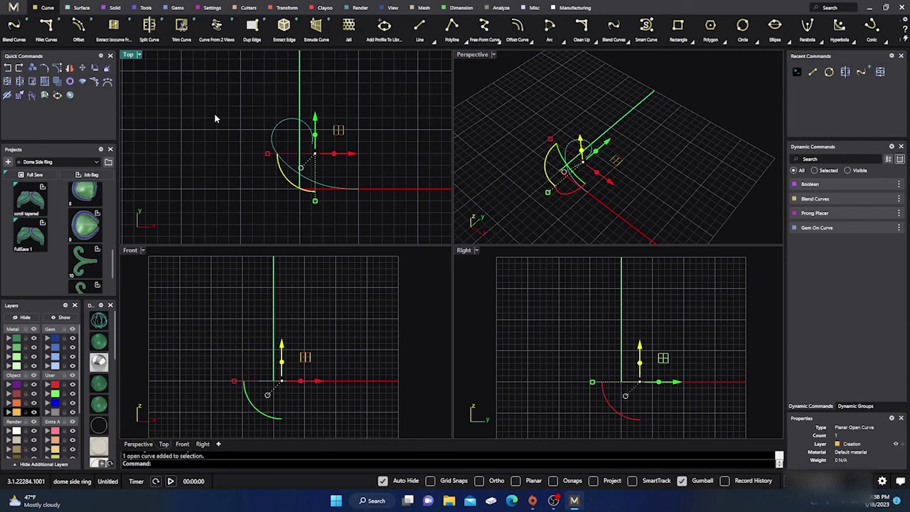
pyautogui.write('Cu')
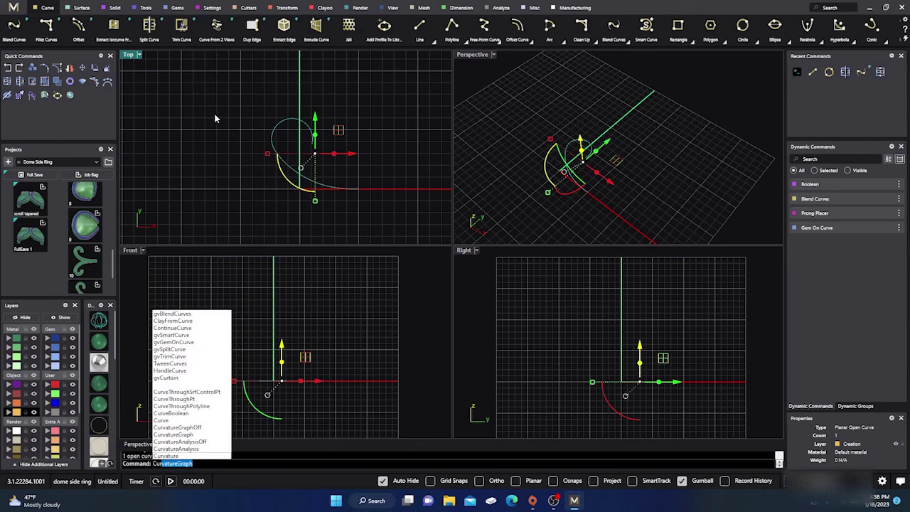
pyautogui.press('Return')
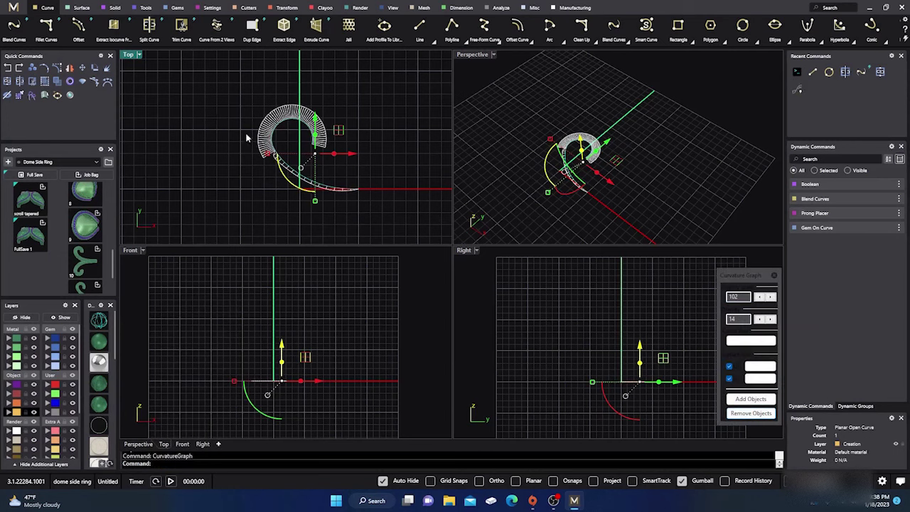
pyautogui.scroll(5, 283, 149)
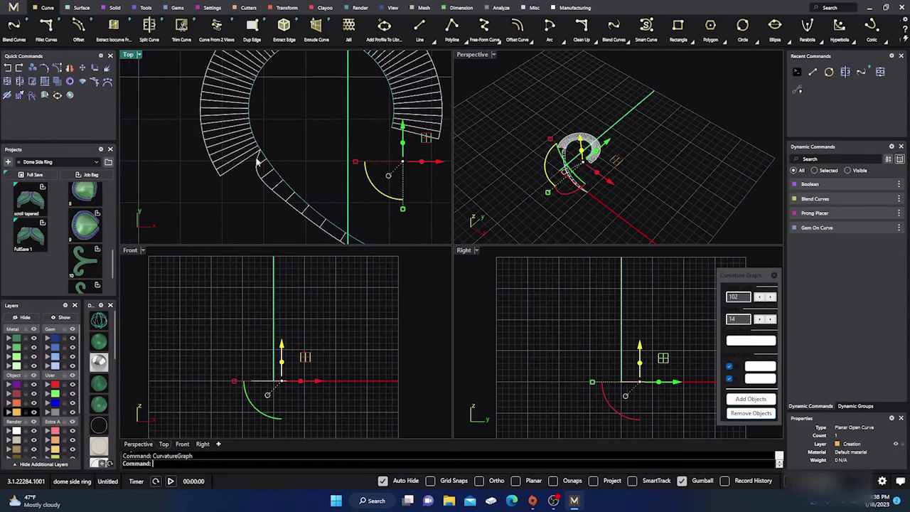
pyautogui.scroll(-4, 261, 157)
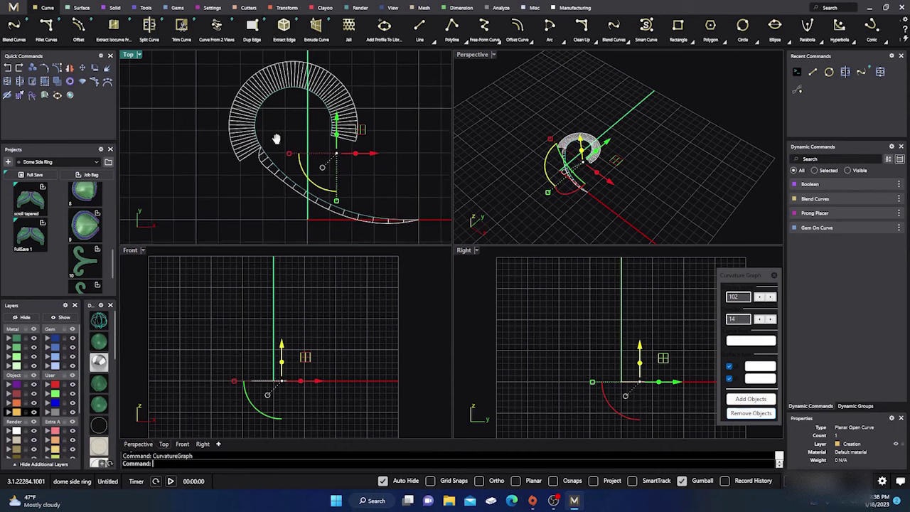
pyautogui.moveTo(276, 140)
pyautogui.mouseDown(button='right')
pyautogui.moveTo(274, 125)
pyautogui.moveTo(278, 137)
pyautogui.mouseUp(button='right')
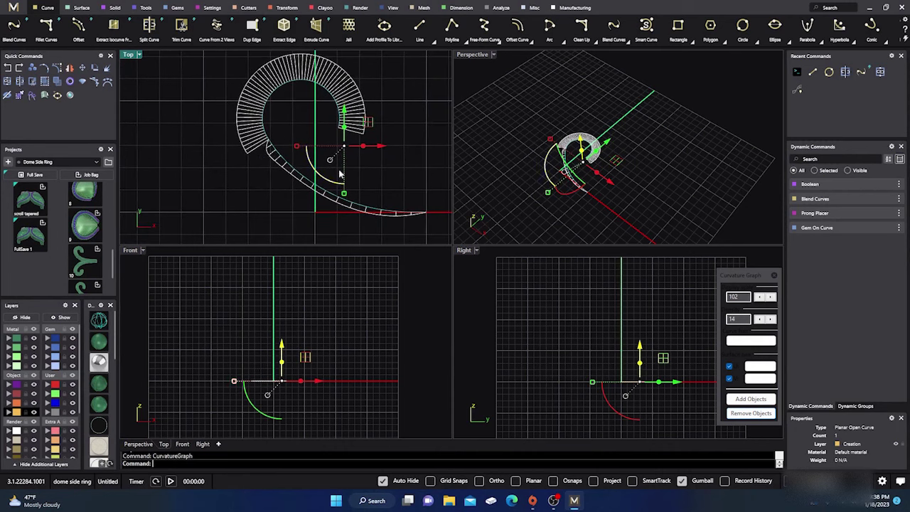
pyautogui.click(751, 413)
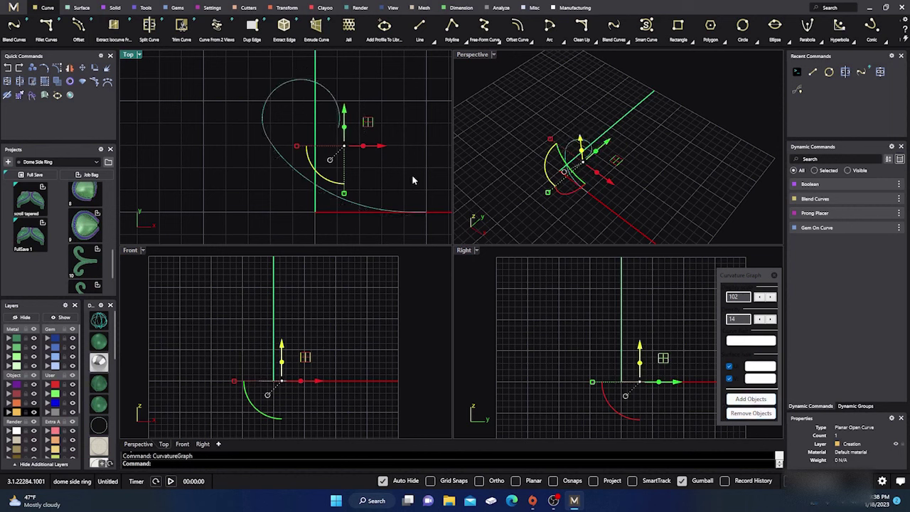
# Rebuild the joined scroll curve with 11 points and degree 3, deleting the input curve
pyautogui.write('Reebuild')
pyautogui.press('Return')
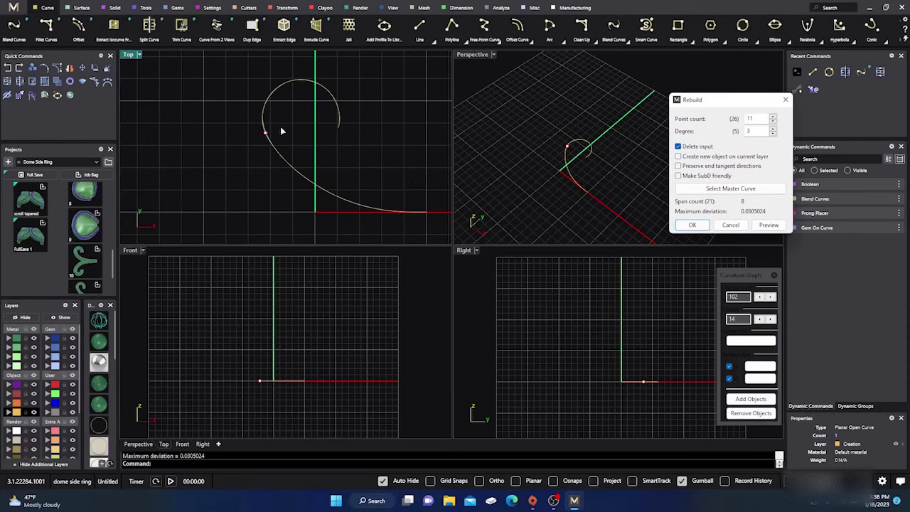
pyautogui.scroll(3, 280, 128)
pyautogui.scroll(-2, 278, 139)
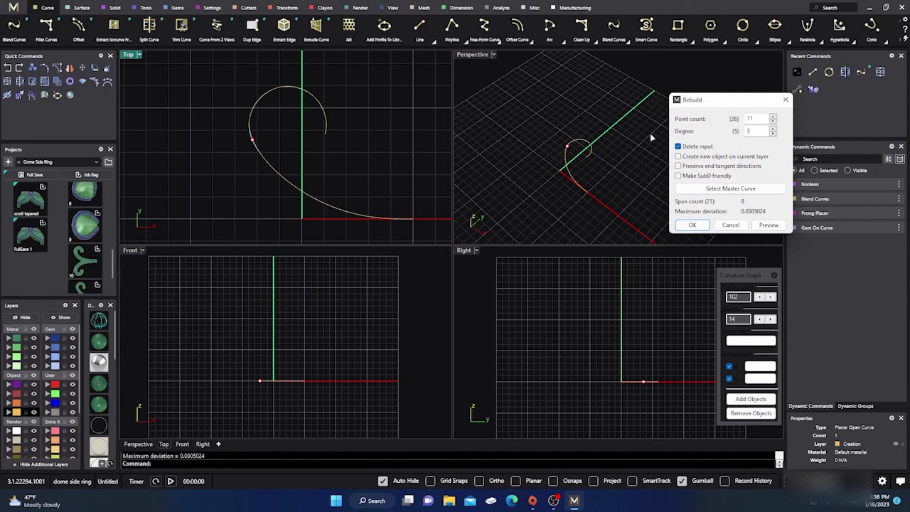
pyautogui.click(692, 224)
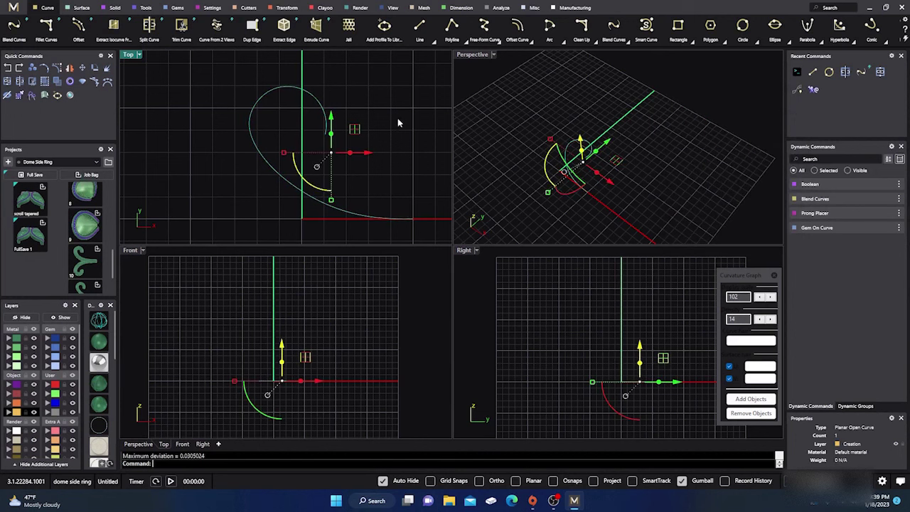
# Add the curvature graph to the rebuilt curve, examine its smoothness, remove the graph and close the curvature settings
pyautogui.click(349, 120)
pyautogui.click(324, 116)
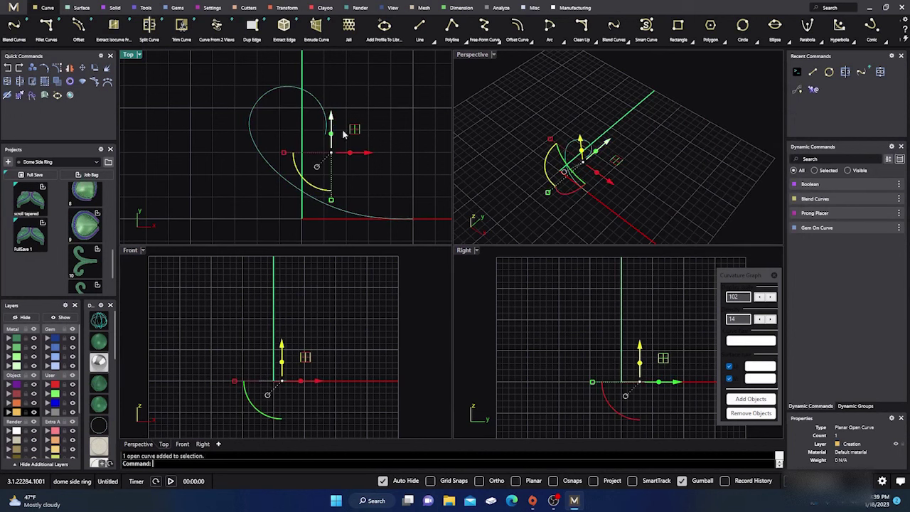
pyautogui.click(752, 399)
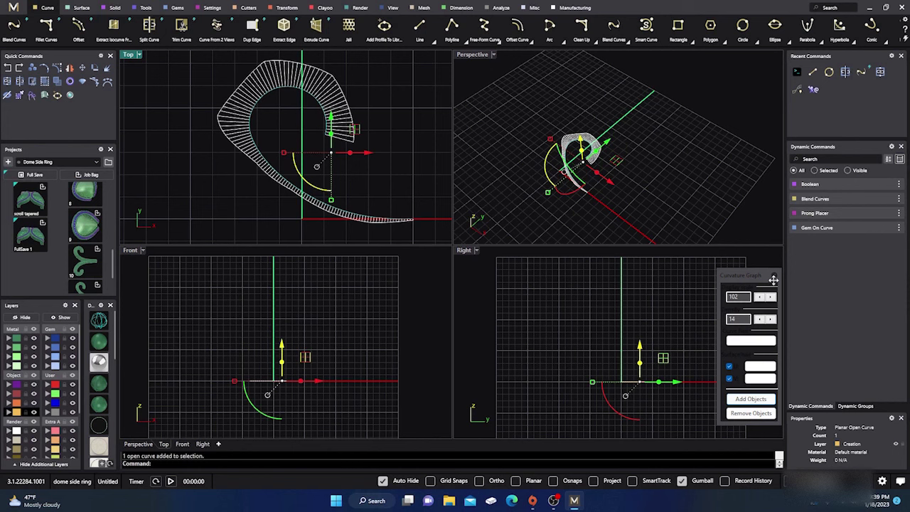
pyautogui.click(752, 413)
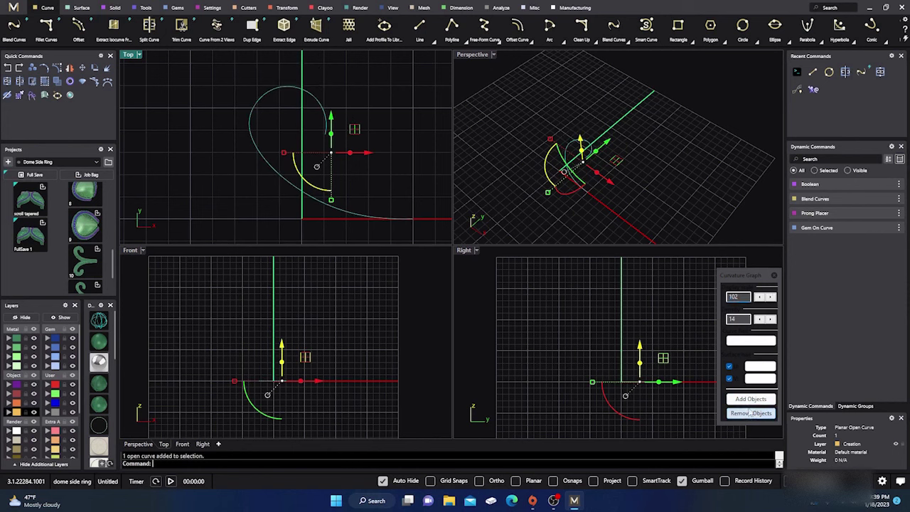
pyautogui.click(775, 278)
pyautogui.click(400, 85)
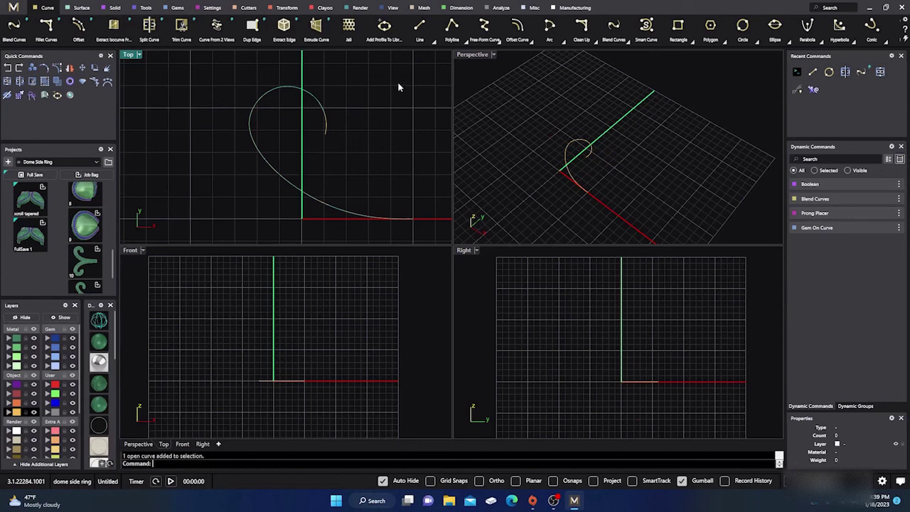
# Place a profile at the scroll curve's inner end with Profile Placer
pyautogui.moveTo(405, 108); pyautogui.dragTo(369, 99, button='right')
pyautogui.scroll(1, 313, 164)
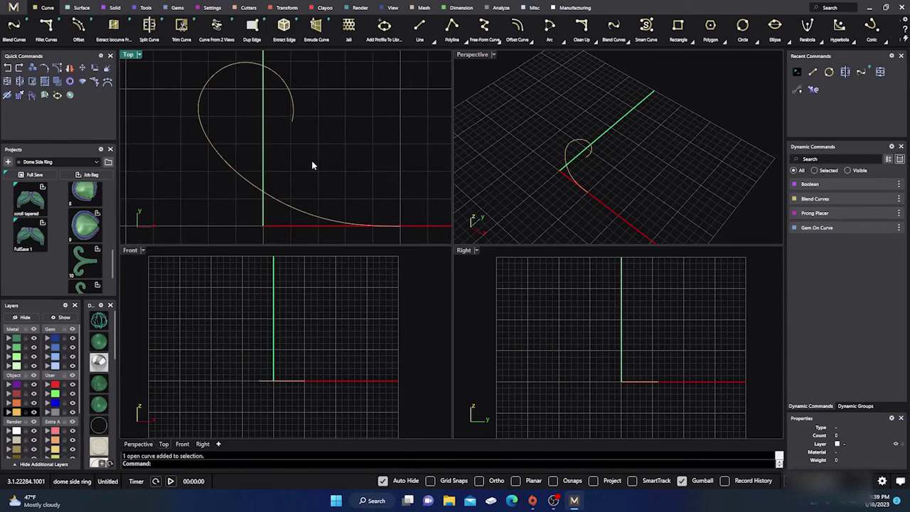
pyautogui.scroll(-2, 311, 160)
pyautogui.click(299, 129)
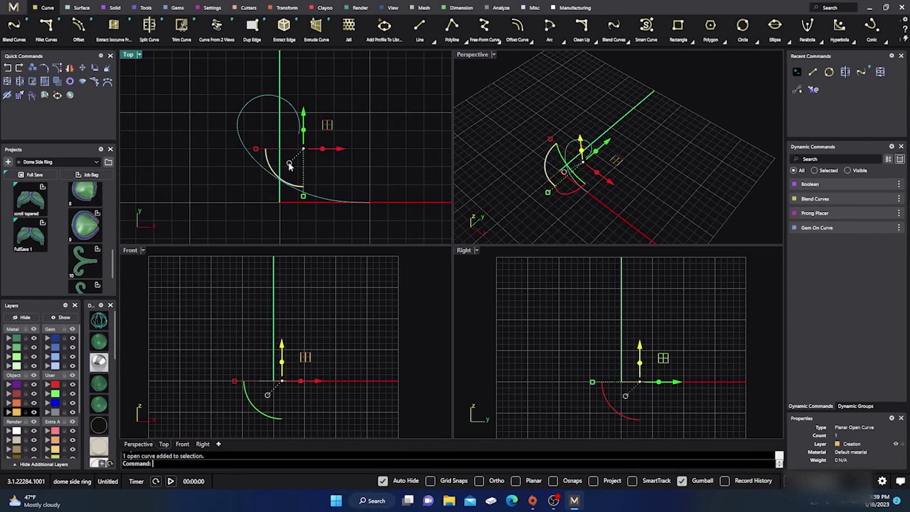
pyautogui.click(145, 7)
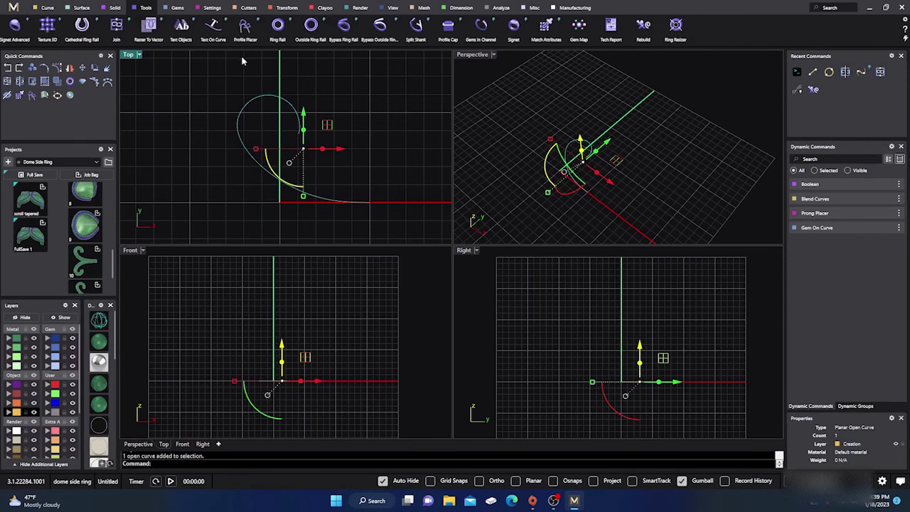
pyautogui.click(246, 32)
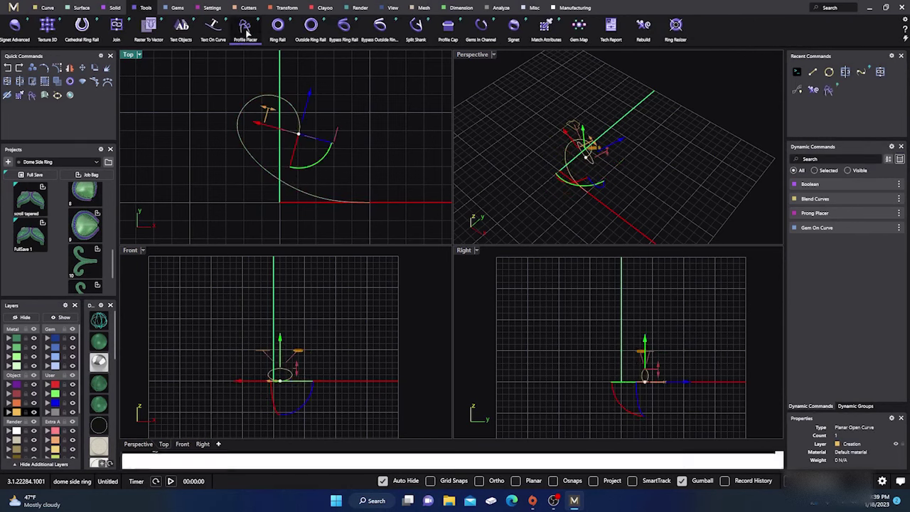
pyautogui.scroll(3, 278, 390)
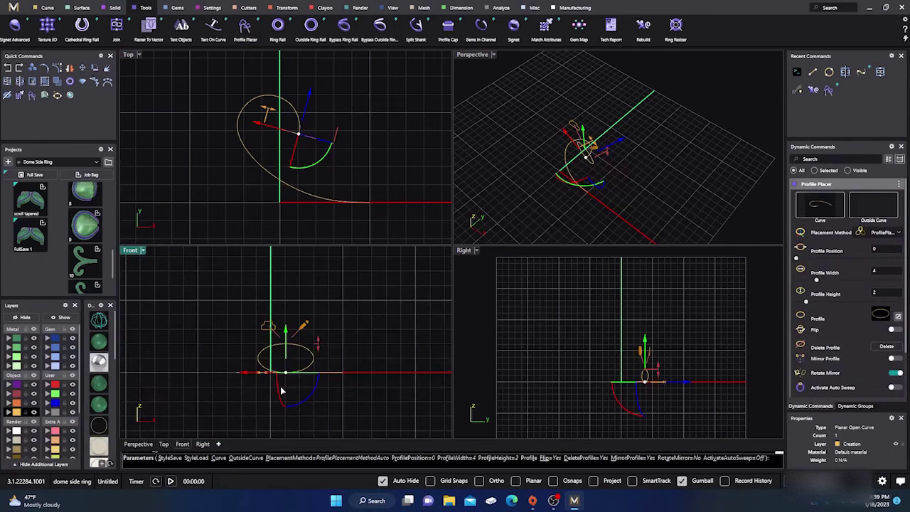
pyautogui.scroll(3, 281, 391)
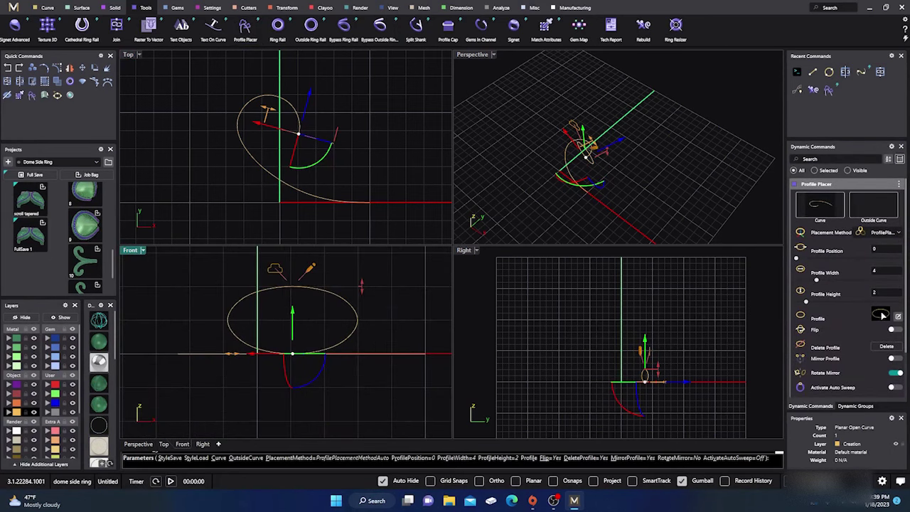
# Replace the oval profile with the stepped, crown-like shank profile from the library and close the Content Manager
pyautogui.click(343, 329)
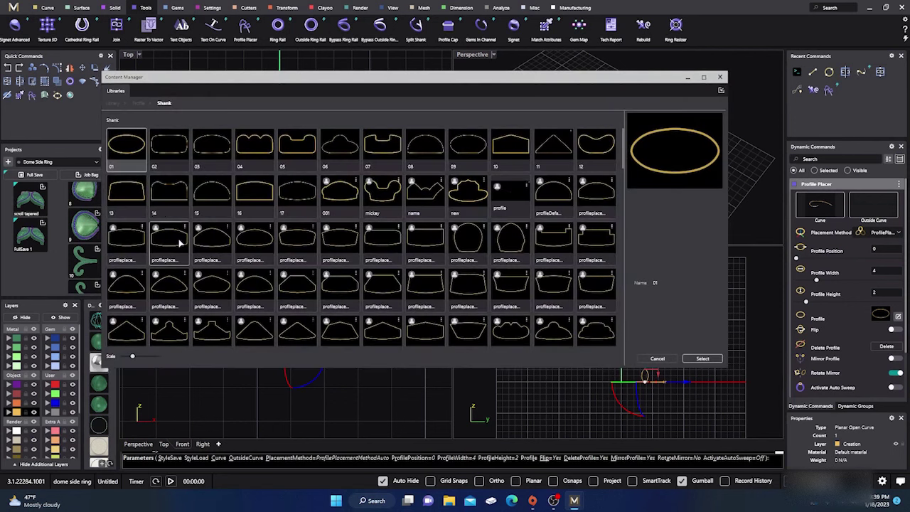
pyautogui.scroll(-1, 179, 243)
pyautogui.scroll(-2, 179, 244)
pyautogui.click(127, 265)
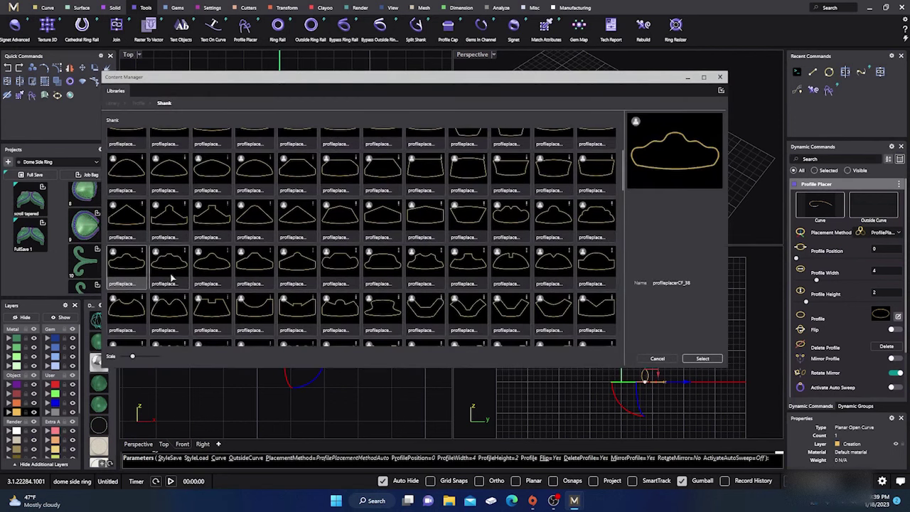
pyautogui.click(703, 358)
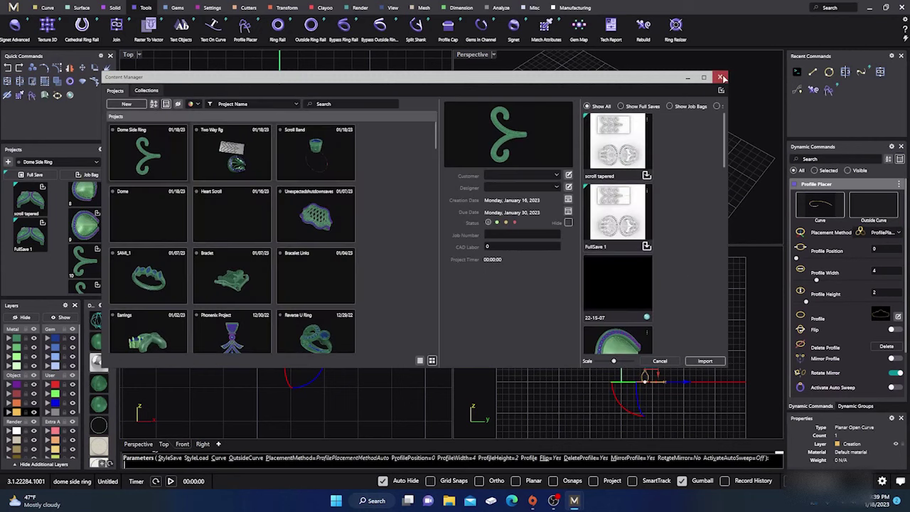
pyautogui.click(721, 77)
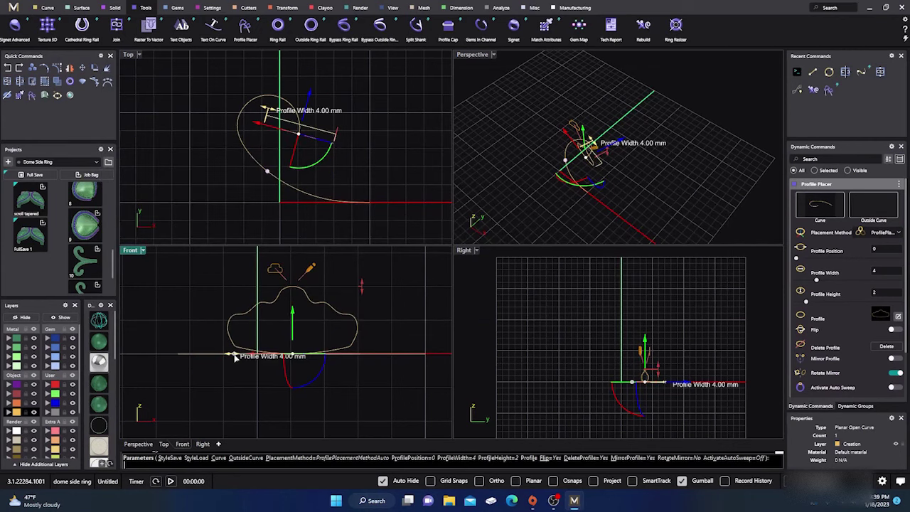
# Set the profile's width and height to 1.8 mm, and add a matching profile at the curve's outer end
pyautogui.moveTo(235, 357); pyautogui.dragTo(306, 369)
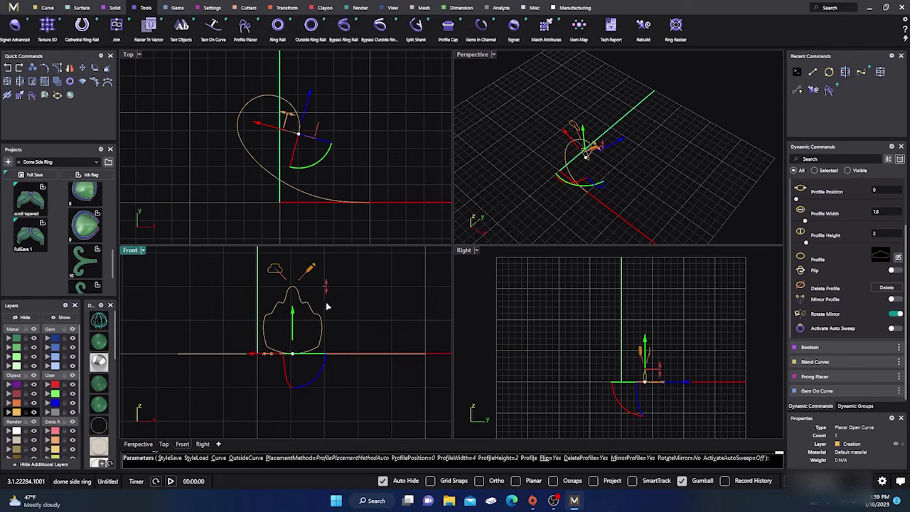
pyautogui.moveTo(325, 292); pyautogui.dragTo(332, 294)
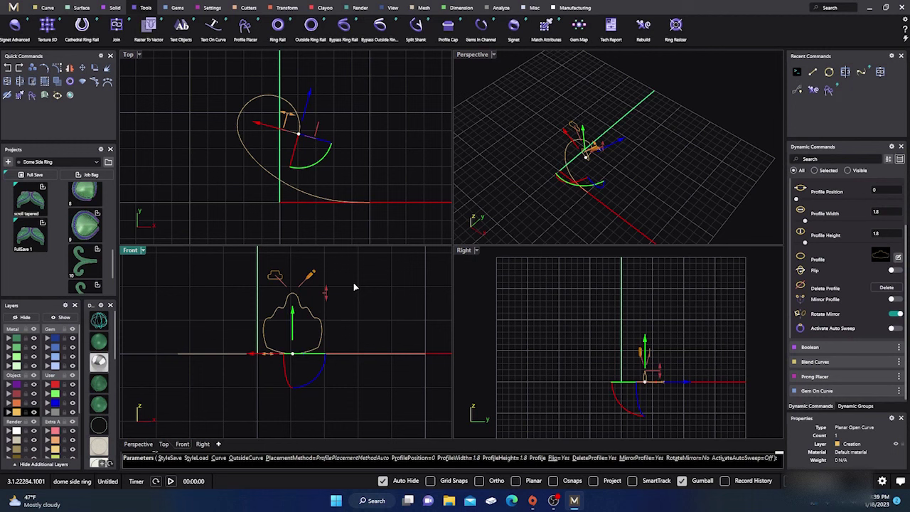
pyautogui.click(371, 205)
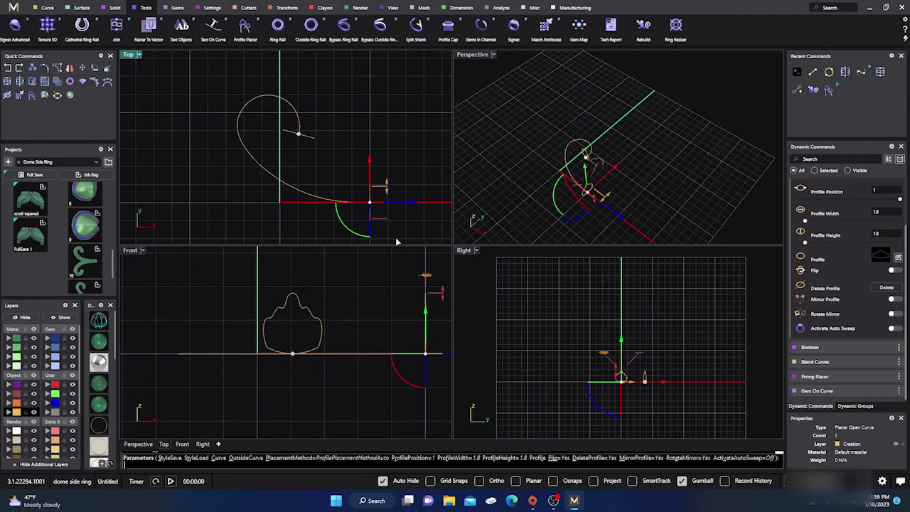
pyautogui.moveTo(587, 220); pyautogui.dragTo(540, 168, button='right')
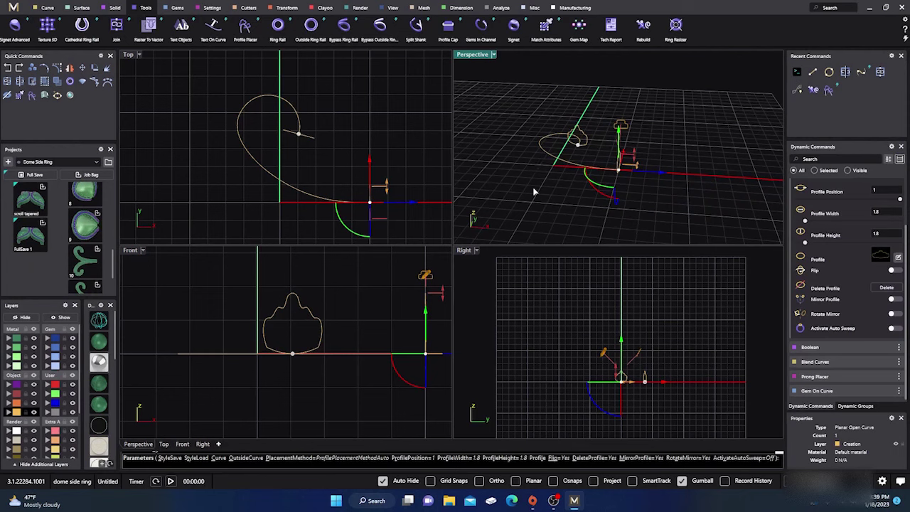
pyautogui.rightClick(533, 188)
# Run Sweep 1 with the scroll curve as the rail and the two end profiles as sections
pyautogui.click(82, 9)
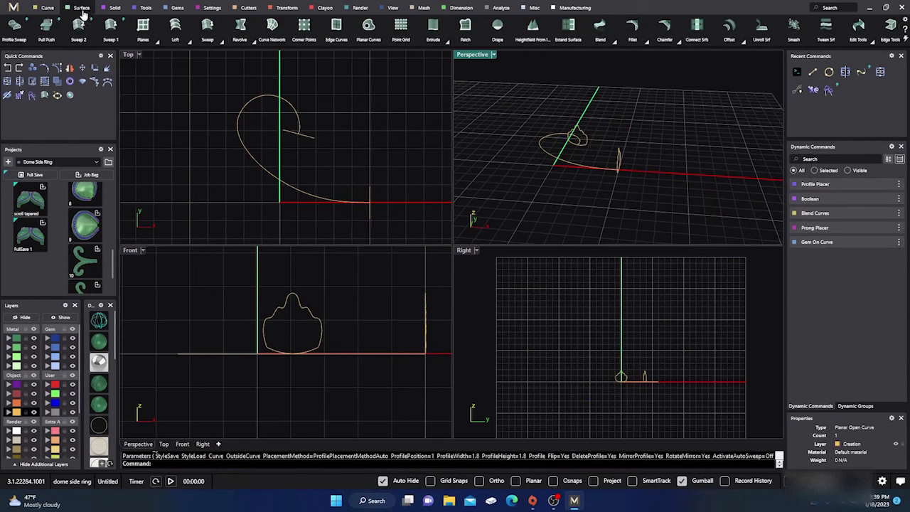
pyautogui.click(110, 26)
pyautogui.click(294, 189)
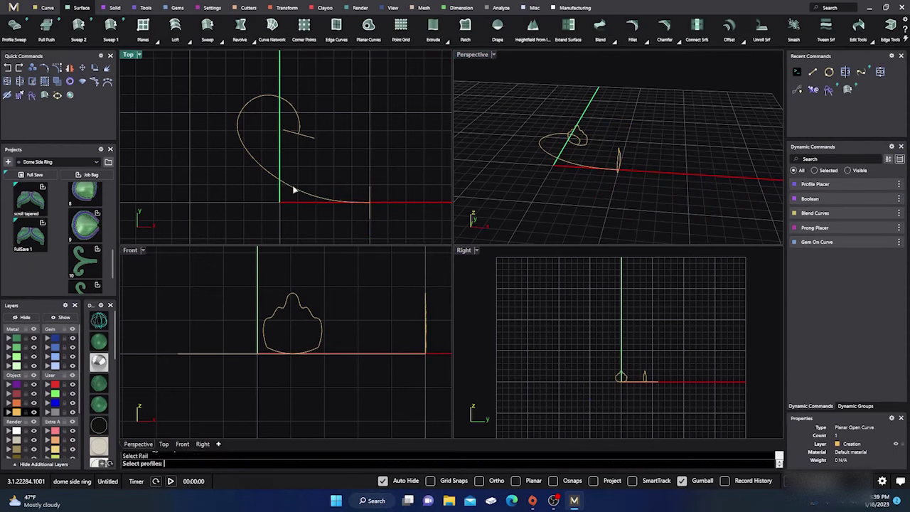
pyautogui.click(374, 190)
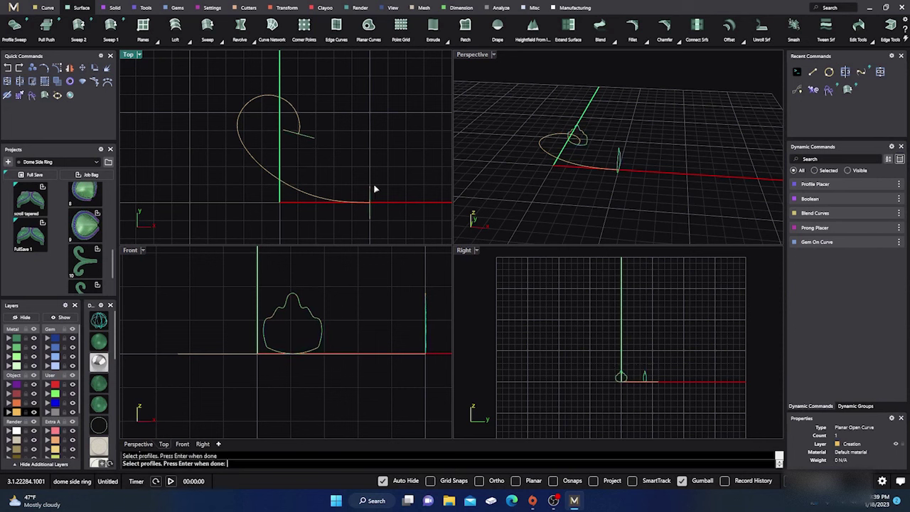
pyautogui.press('Return')
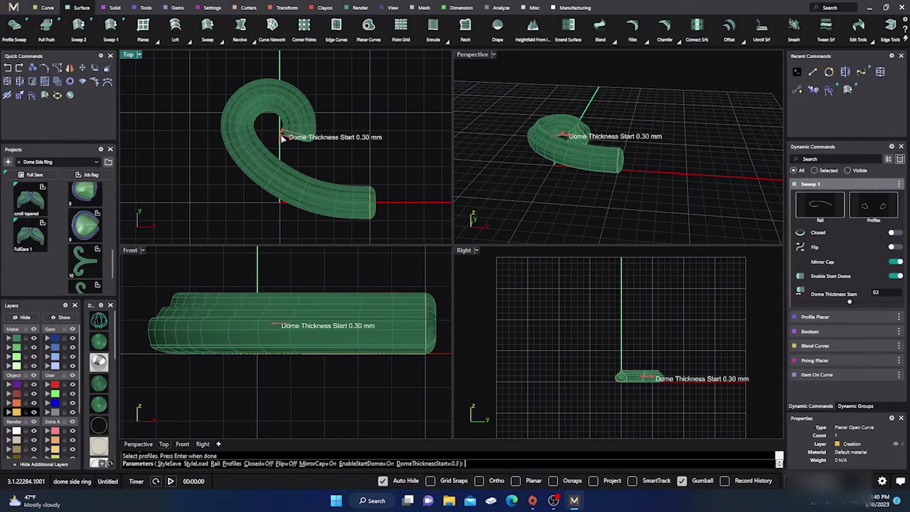
# Set the sweep's start dome thickness to 0.6 mm, switch to a shaded display and accept the sweep
pyautogui.moveTo(282, 137); pyautogui.dragTo(284, 142)
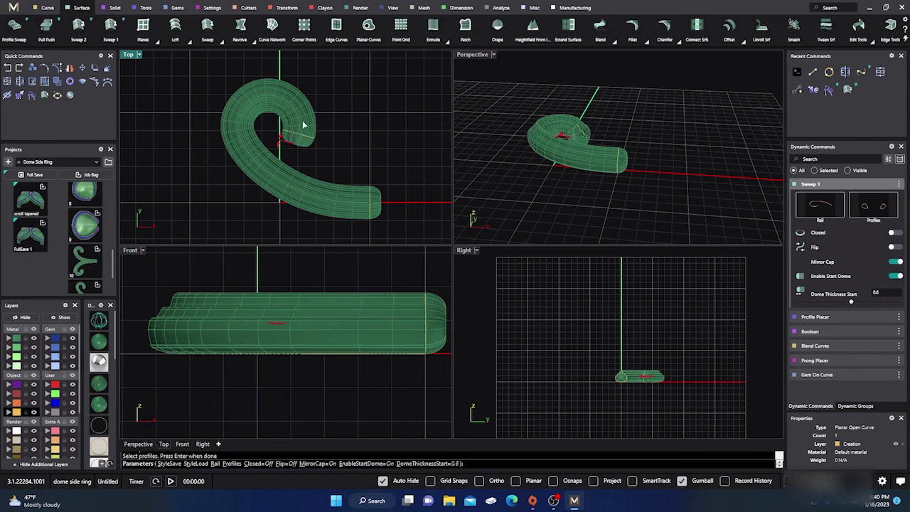
pyautogui.scroll(5, 297, 136)
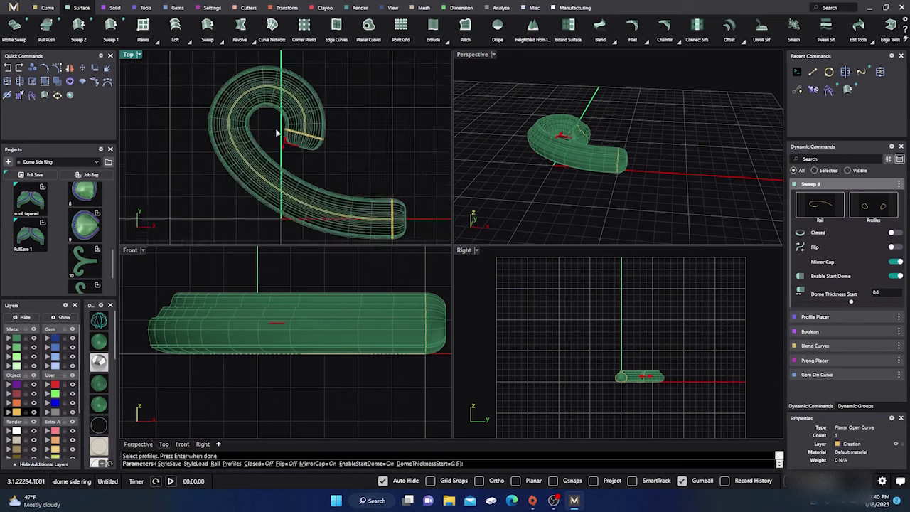
pyautogui.scroll(-5, 297, 135)
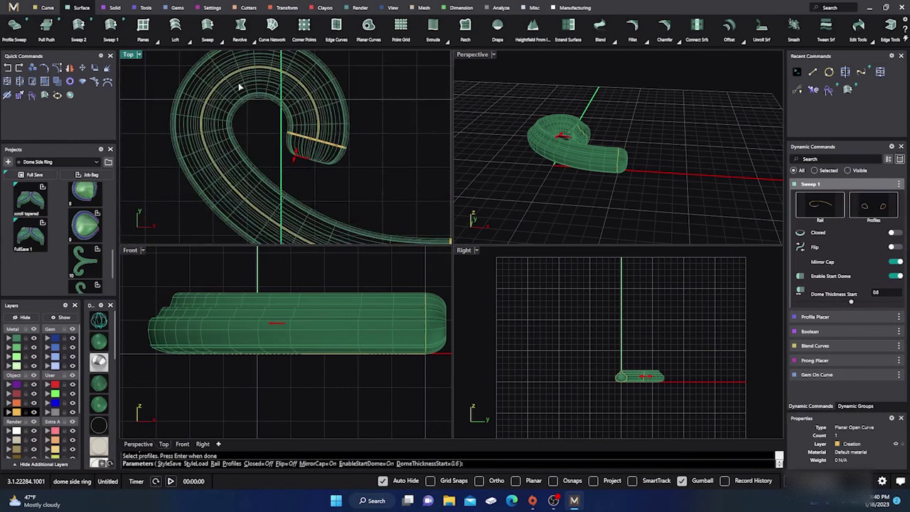
pyautogui.click(100, 343)
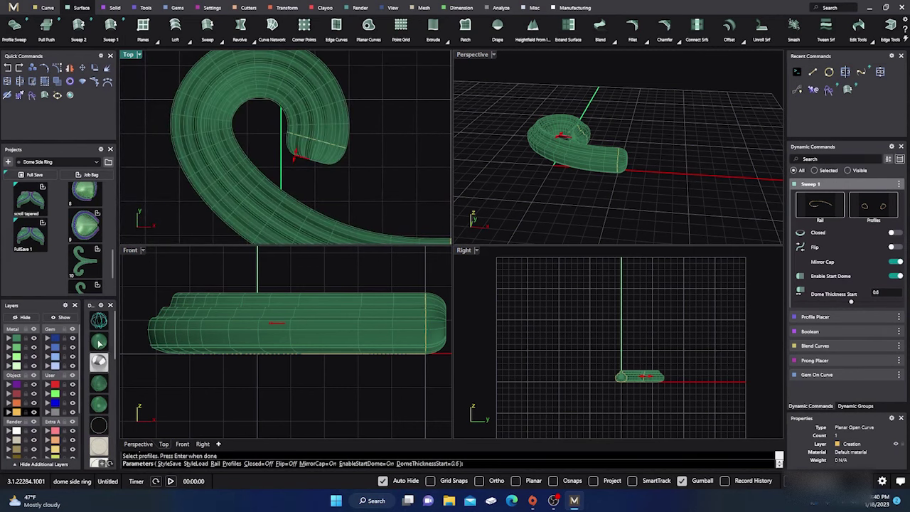
pyautogui.press('Return')
pyautogui.scroll(-3, 349, 133)
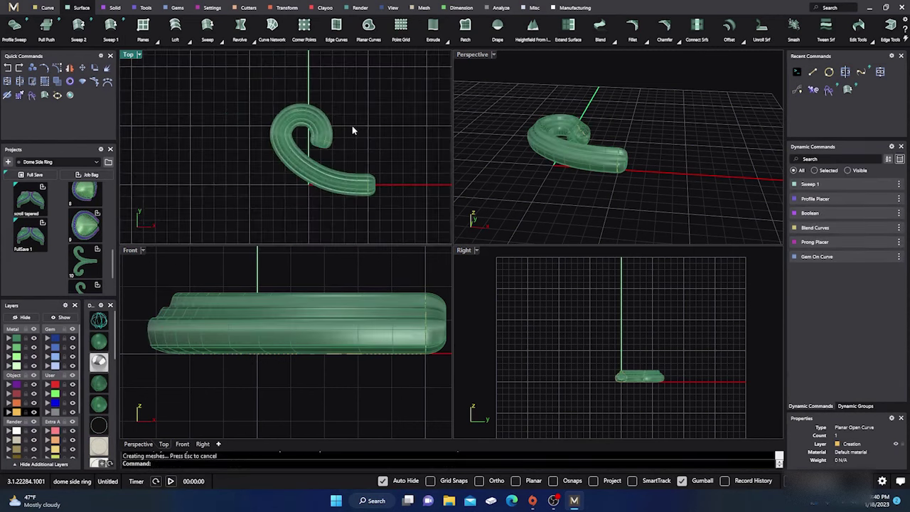
# Move the three construction curves from the Creation layer to the User 04 layer and hide that layer
pyautogui.rightClick(15, 412)
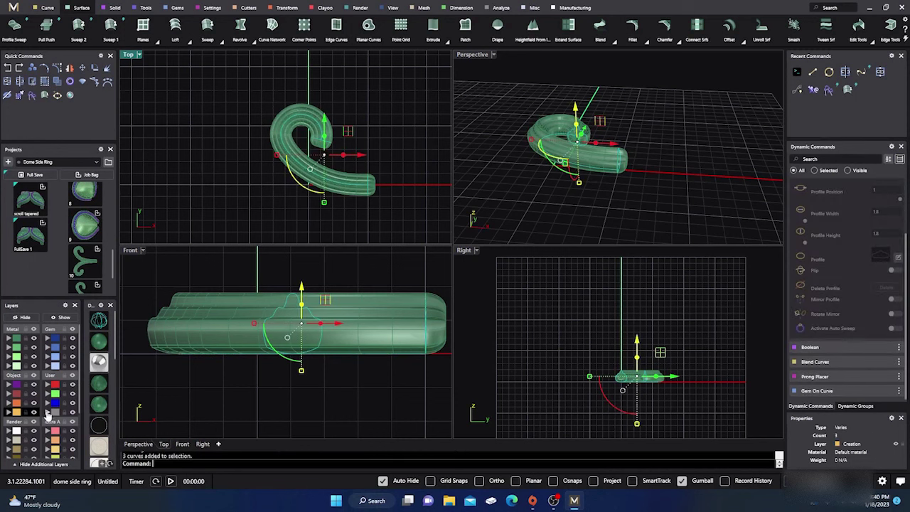
pyautogui.click(47, 413)
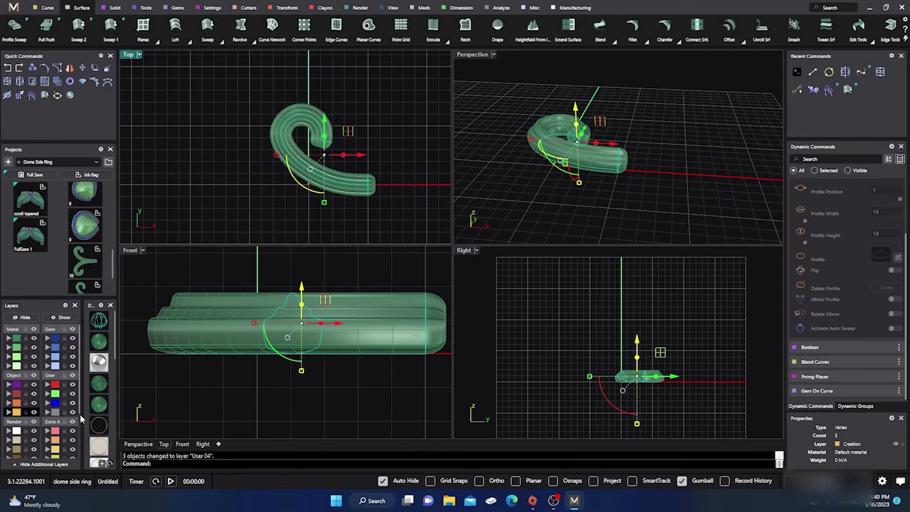
pyautogui.click(72, 413)
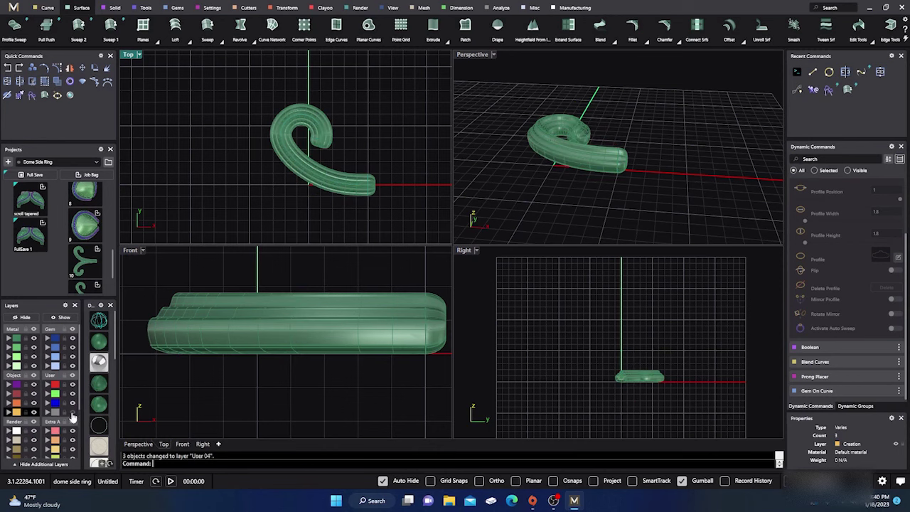
# Mirror a copy of the swept scroll across the X axis, starting the mirror plane at the origin
pyautogui.click(311, 178)
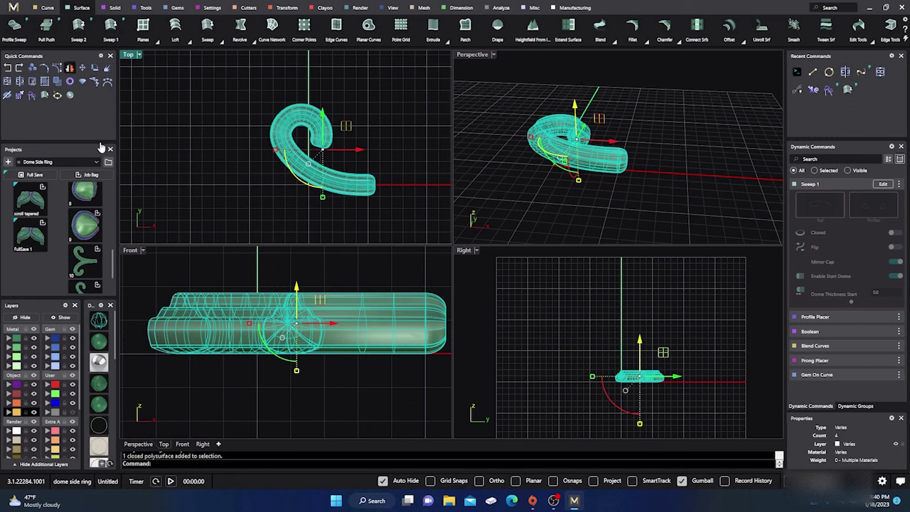
pyautogui.hotkey('ctrl', 'm')
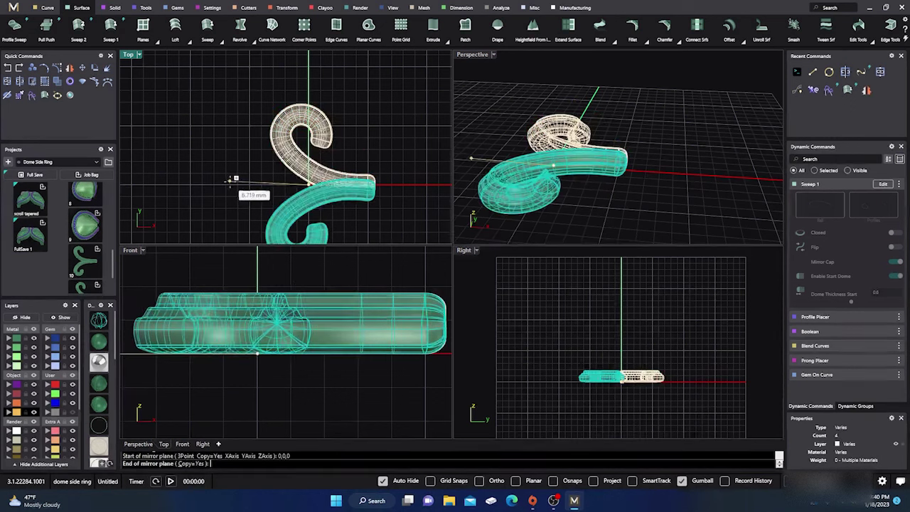
pyautogui.click(219, 178)
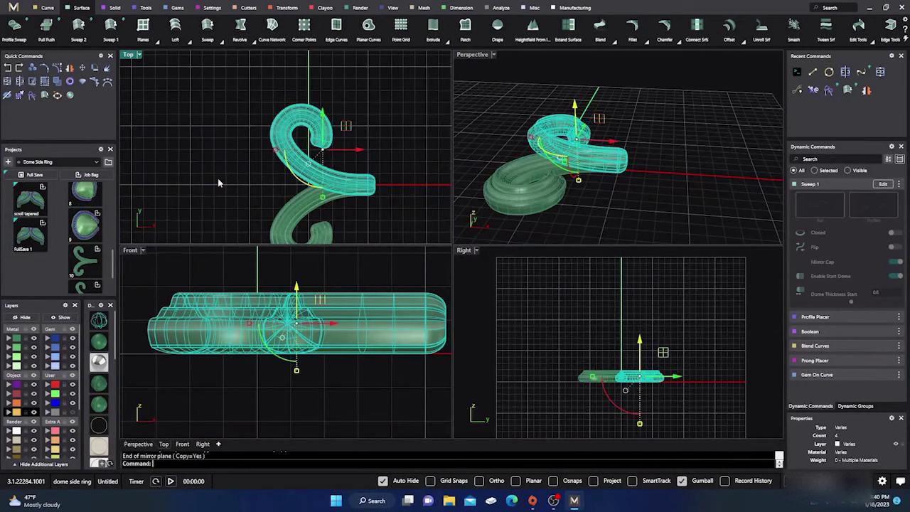
pyautogui.click(227, 151)
# Draw a vertical rectangular plane in the front view along the mirror line, larger than the scroll on all sides
pyautogui.scroll(-6, 241, 377)
pyautogui.moveTo(301, 300); pyautogui.dragTo(319, 295, button='right')
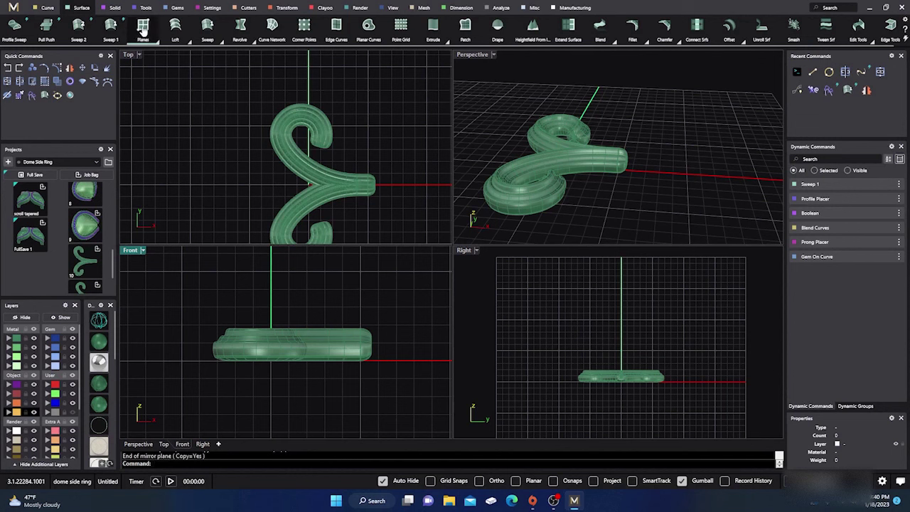
pyautogui.click(143, 27)
pyautogui.click(189, 287)
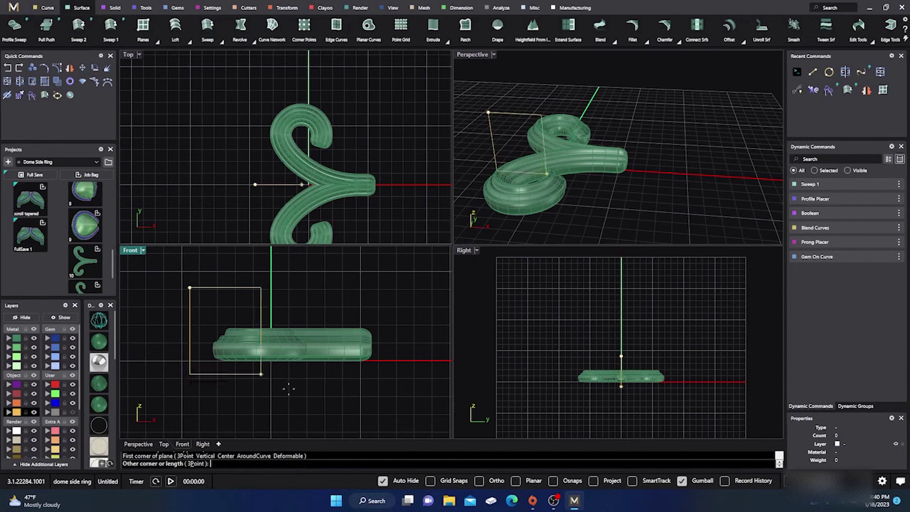
pyautogui.click(400, 400)
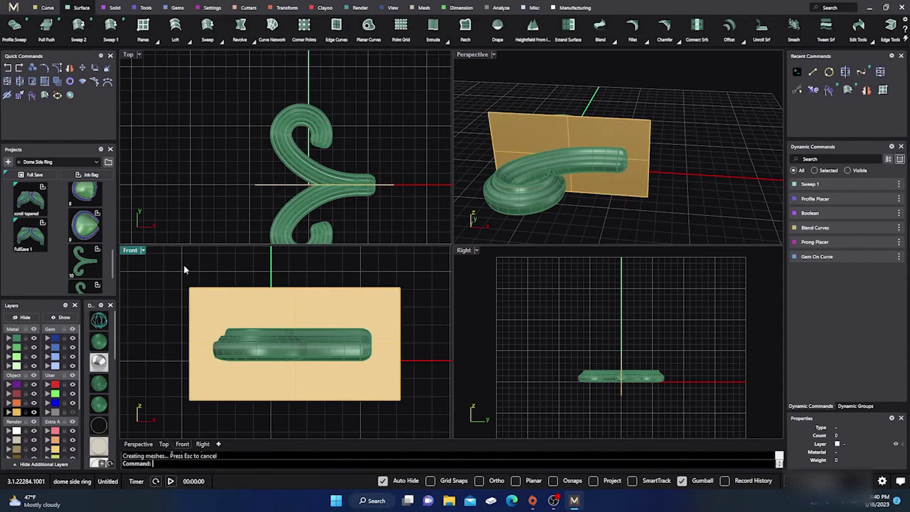
# Split both mirrored scroll solids using the vertical plane as the cutting object
pyautogui.click(20, 81)
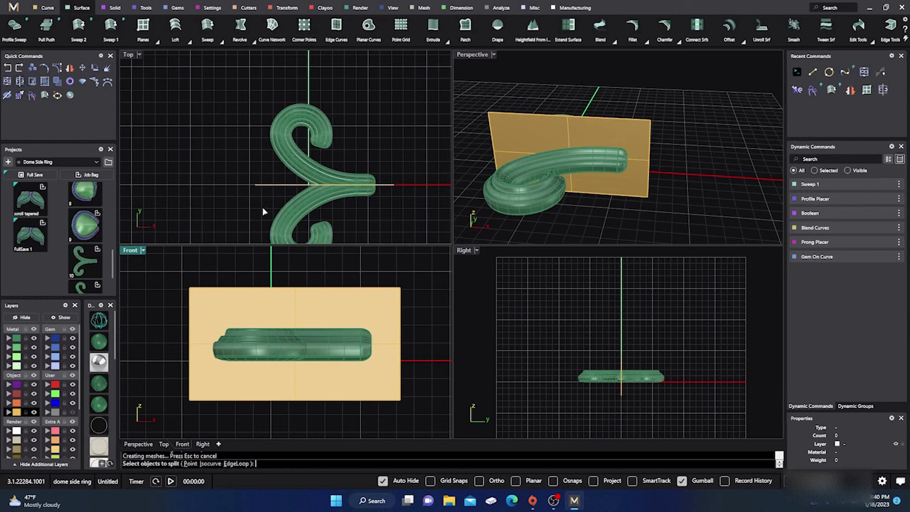
pyautogui.click(297, 208)
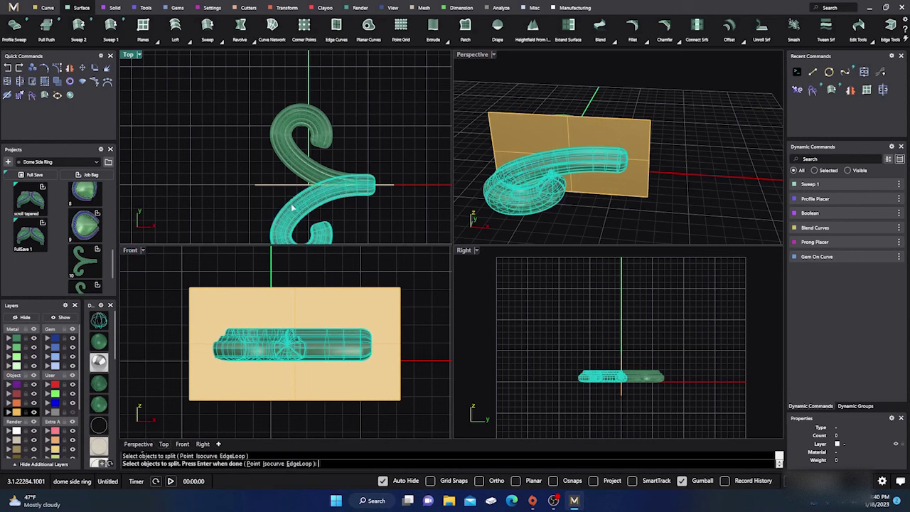
pyautogui.click(287, 164)
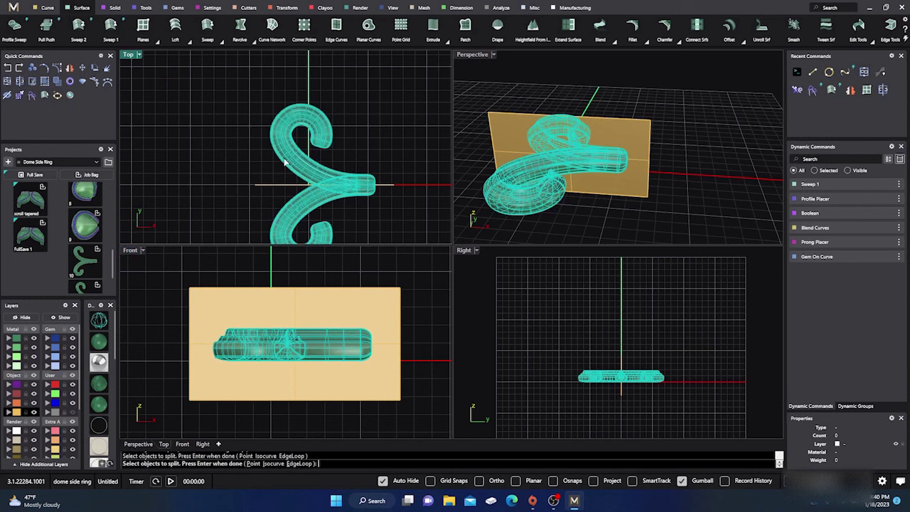
pyautogui.press('Return')
pyautogui.click(241, 303)
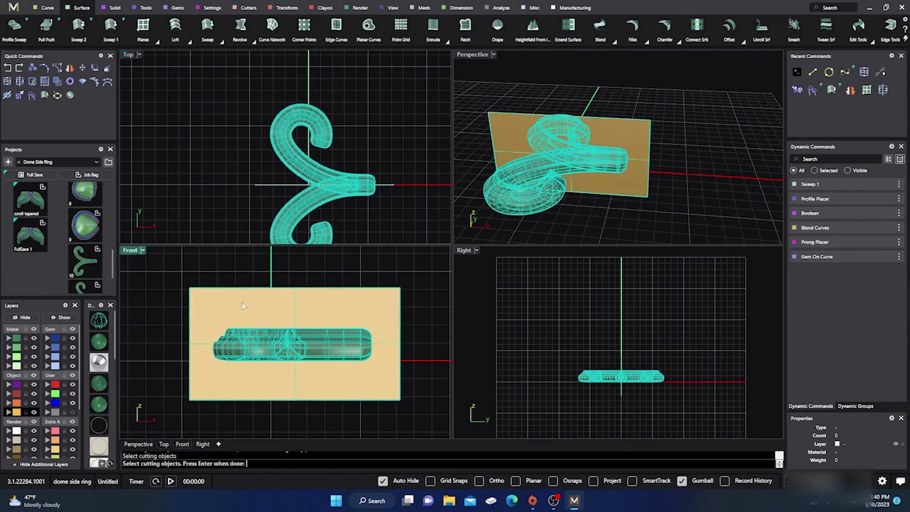
pyautogui.press('Return')
# Delete the cutting plane and the two overlapping scroll pieces that cross the mirror line at the stem
pyautogui.click(242, 306)
pyautogui.press('Delete')
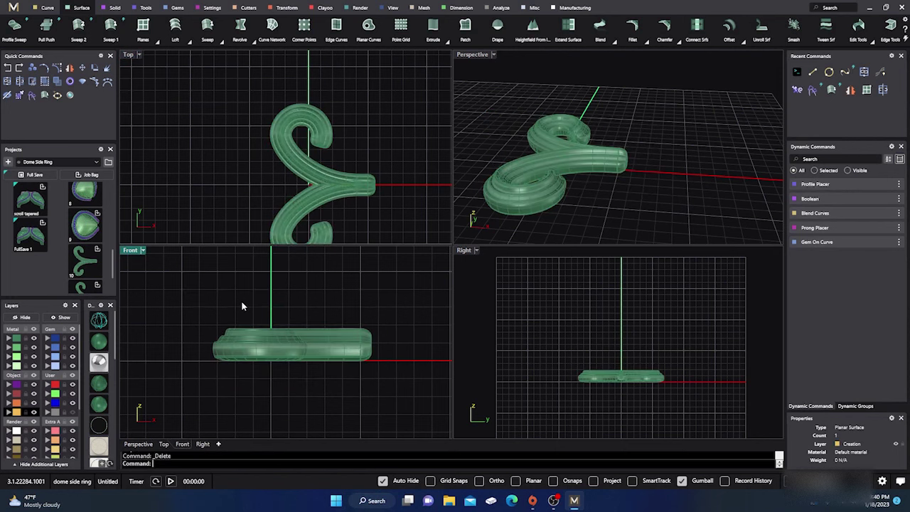
pyautogui.moveTo(253, 166); pyautogui.dragTo(398, 200)
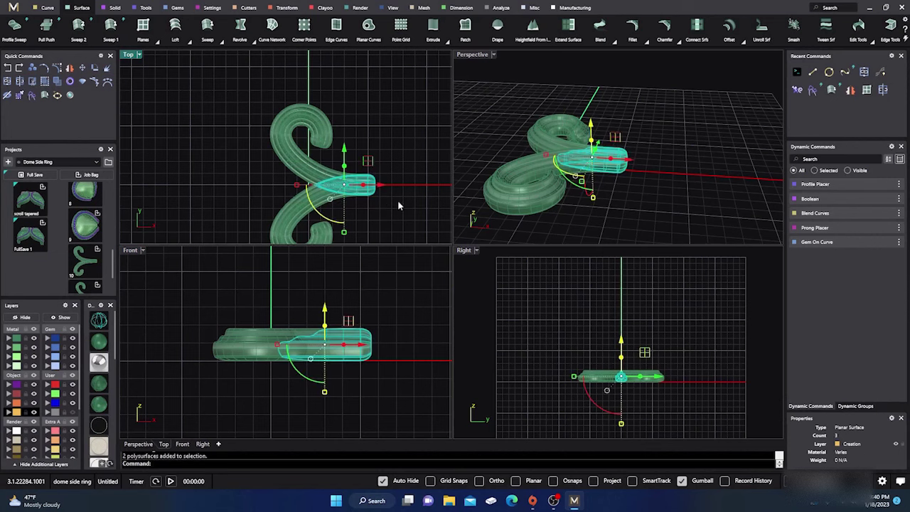
pyautogui.click(387, 208)
# Join the two trimmed scroll halves into one closed polysurface
pyautogui.click(318, 207)
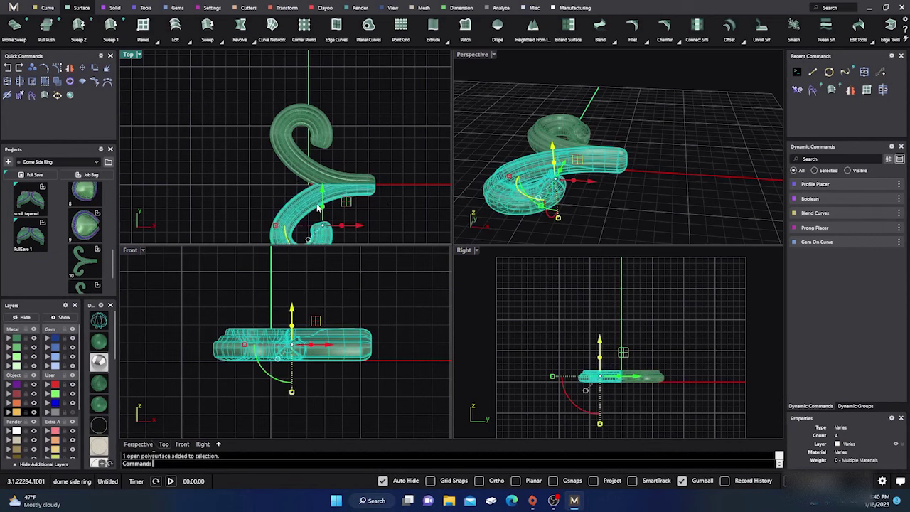
pyautogui.keyDown('shift'); pyautogui.click(310, 164); pyautogui.keyUp('shift')
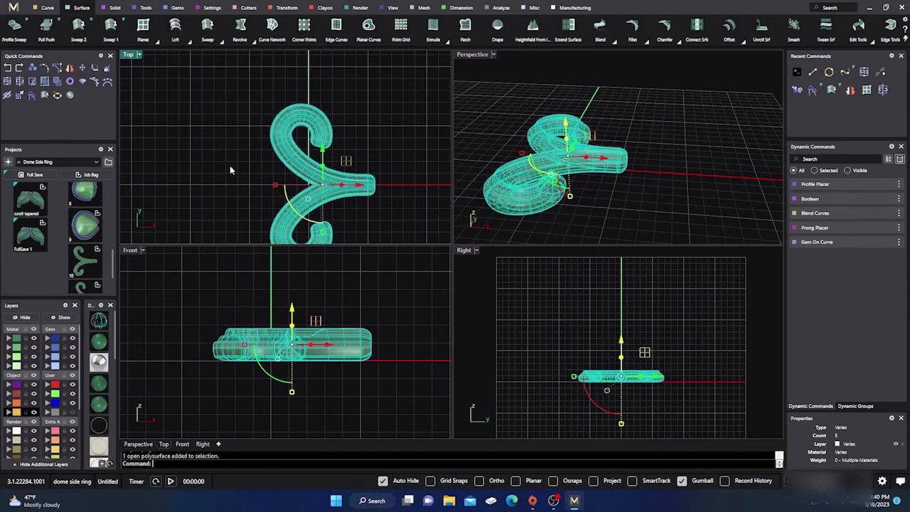
pyautogui.click(20, 82)
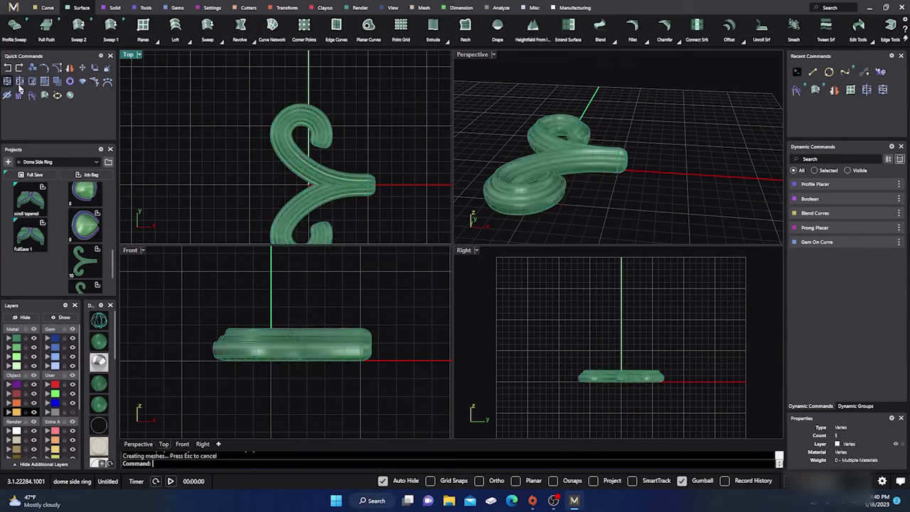
pyautogui.click(285, 172)
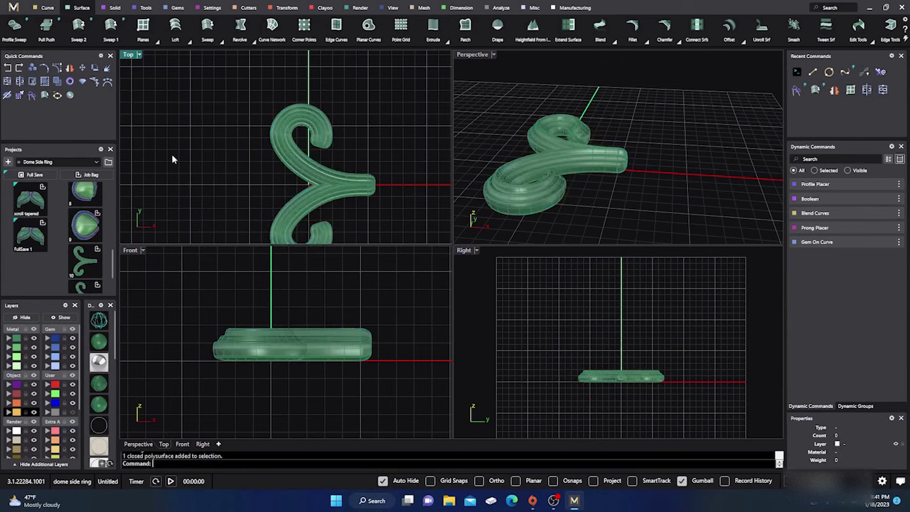
# Move the joined scroll ornament to the User 02 layer and hide that layer
pyautogui.scroll(-2, 229, 186)
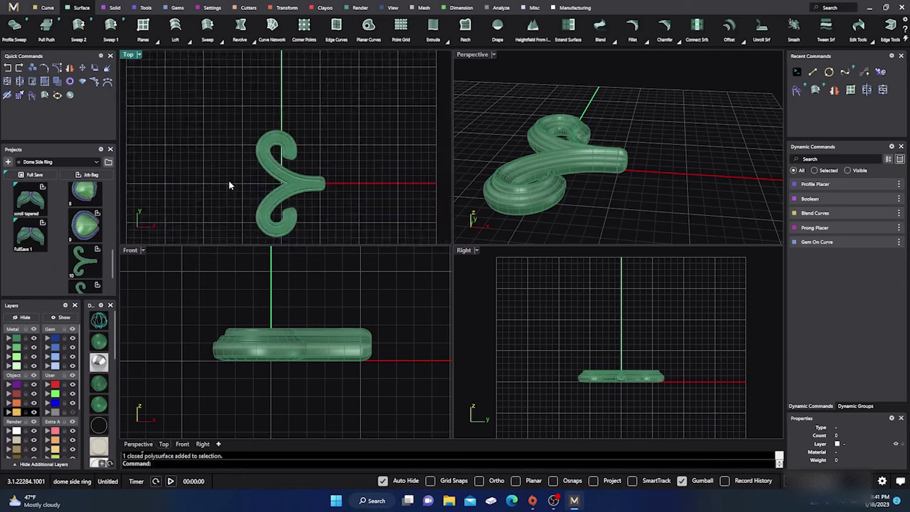
pyautogui.click(47, 395)
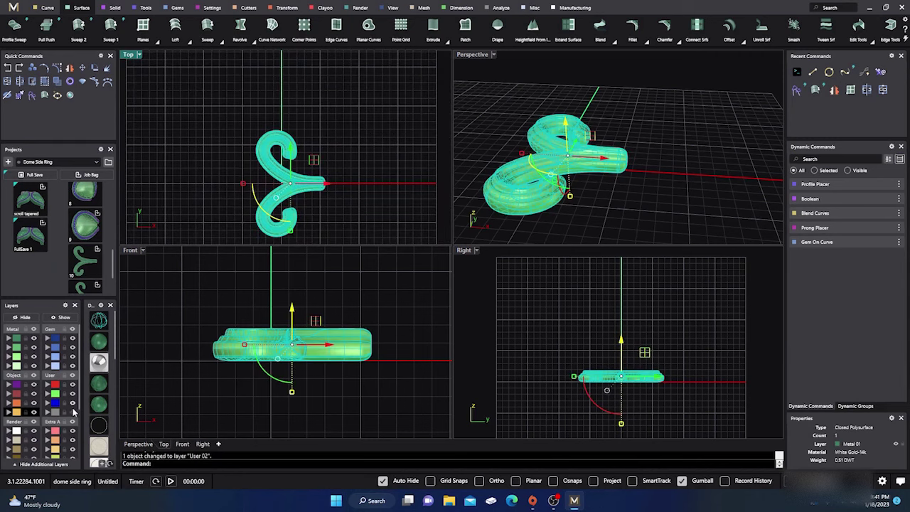
pyautogui.click(72, 394)
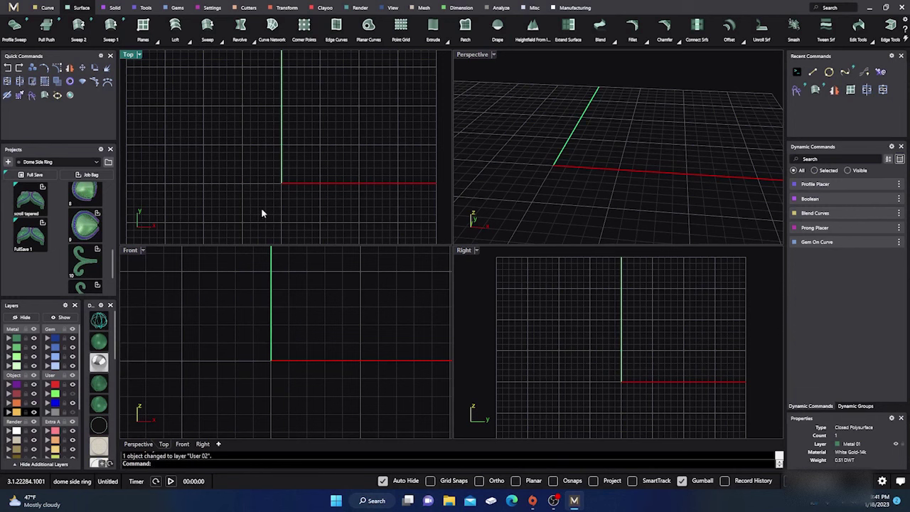
# Show the hidden ring parts and maximize the perspective view to examine the dome and its gem-set border
pyautogui.click(61, 317)
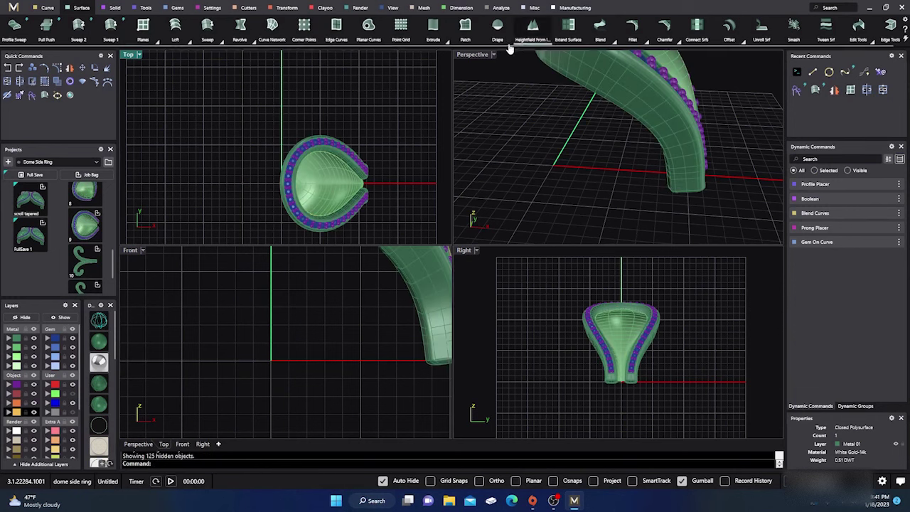
pyautogui.doubleClick(472, 55)
pyautogui.scroll(-3, 419, 206)
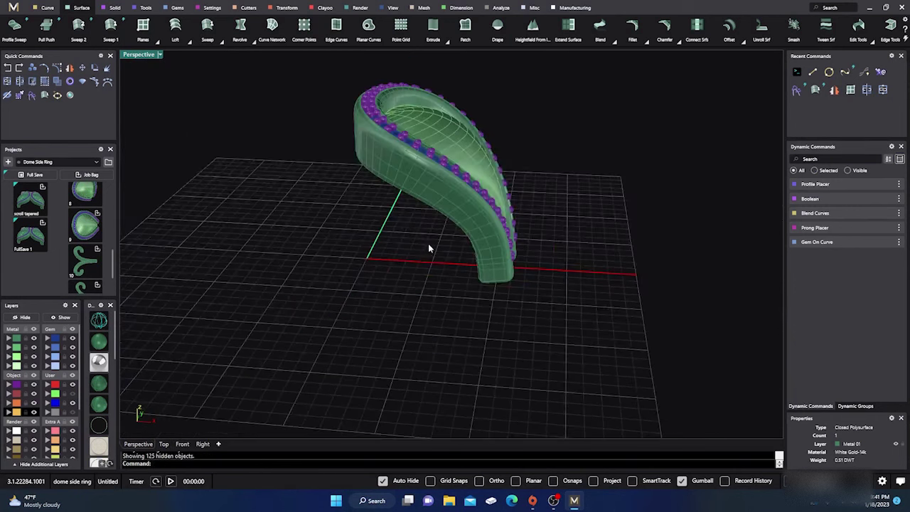
pyautogui.moveTo(428, 245); pyautogui.dragTo(400, 271, button='right')
pyautogui.scroll(4, 378, 224)
pyautogui.scroll(-4, 378, 224)
pyautogui.moveTo(378, 226); pyautogui.dragTo(368, 244, button='right')
pyautogui.scroll(3, 380, 220)
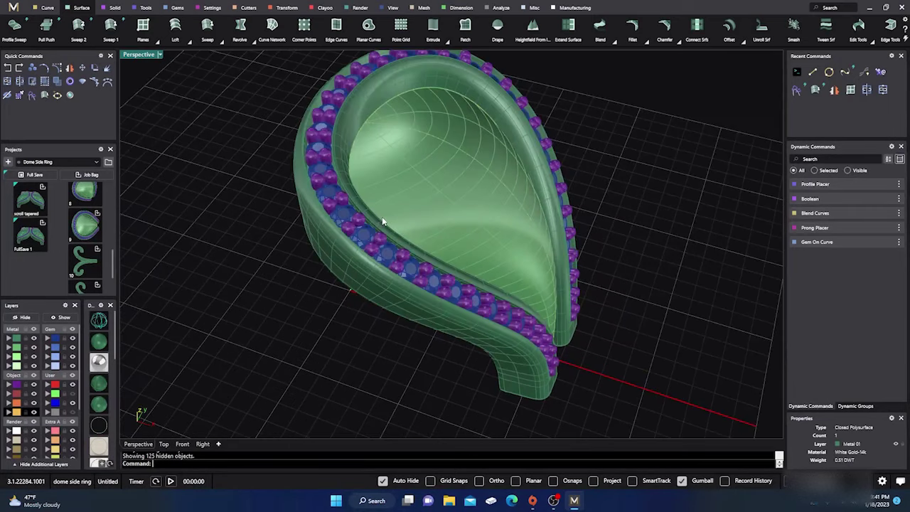
# Hide the gem layer to examine the cut seats between the prongs, and turn the layer back on
pyautogui.click(74, 343)
pyautogui.scroll(4, 346, 228)
pyautogui.scroll(-1, 346, 227)
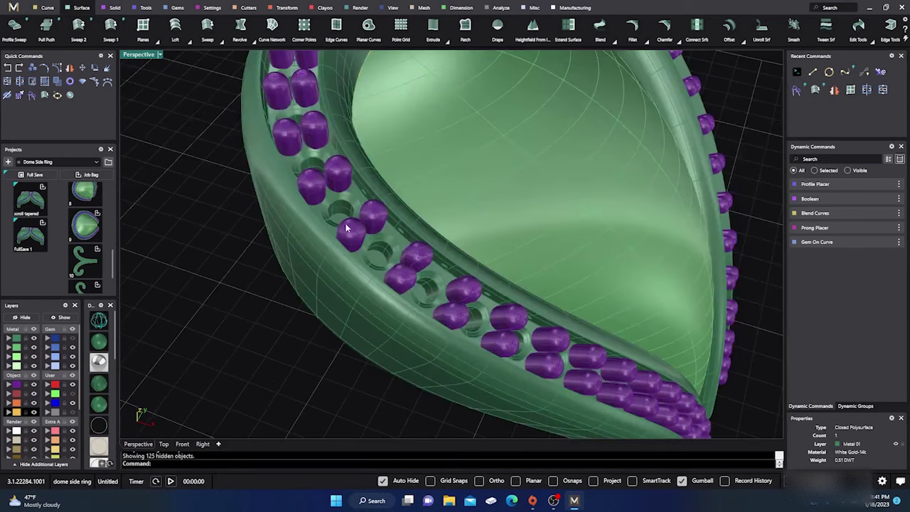
pyautogui.scroll(-8, 340, 219)
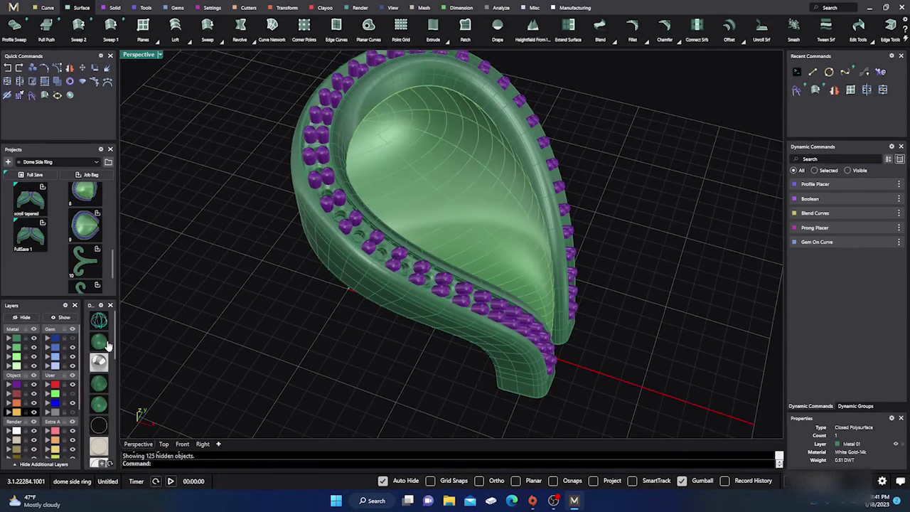
pyautogui.click(73, 341)
pyautogui.scroll(-2, 307, 289)
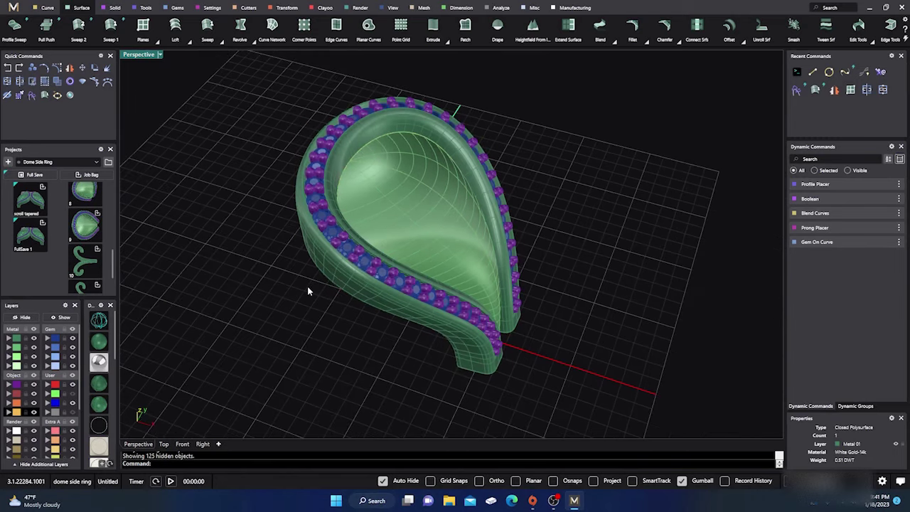
# Hide the layers holding the gems, the metal border and the purple prongs, leaving the dome surface displayed
pyautogui.click(73, 347)
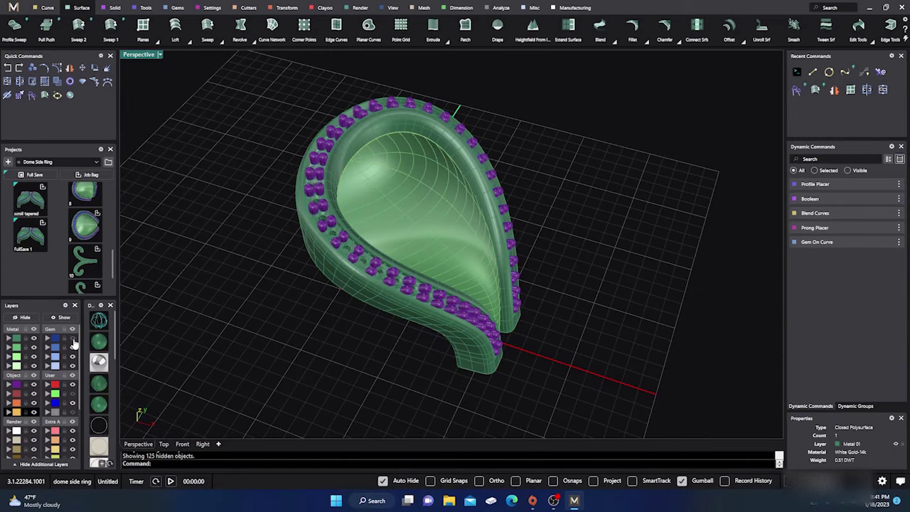
pyautogui.click(33, 343)
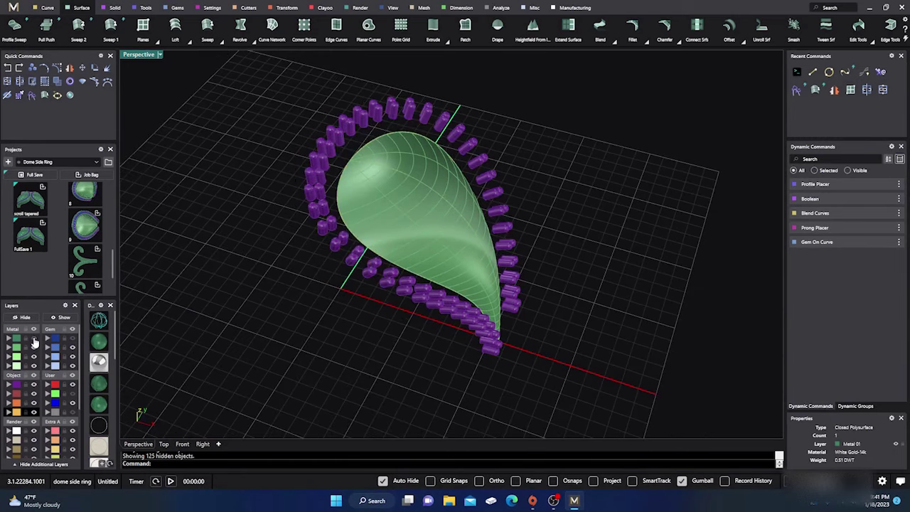
pyautogui.click(34, 384)
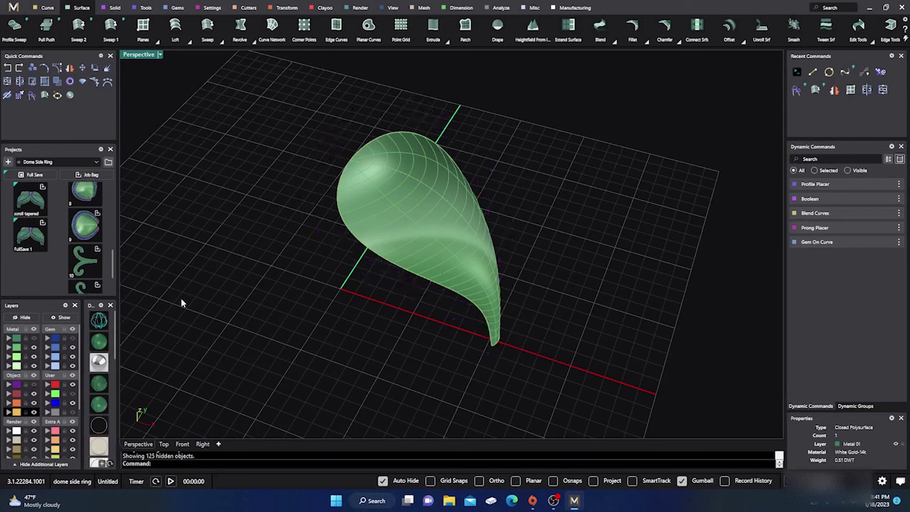
# Delete the dome surface, its central lengthwise curve and the small cross curve at the tip, keeping the outer outline curves
pyautogui.click(408, 191)
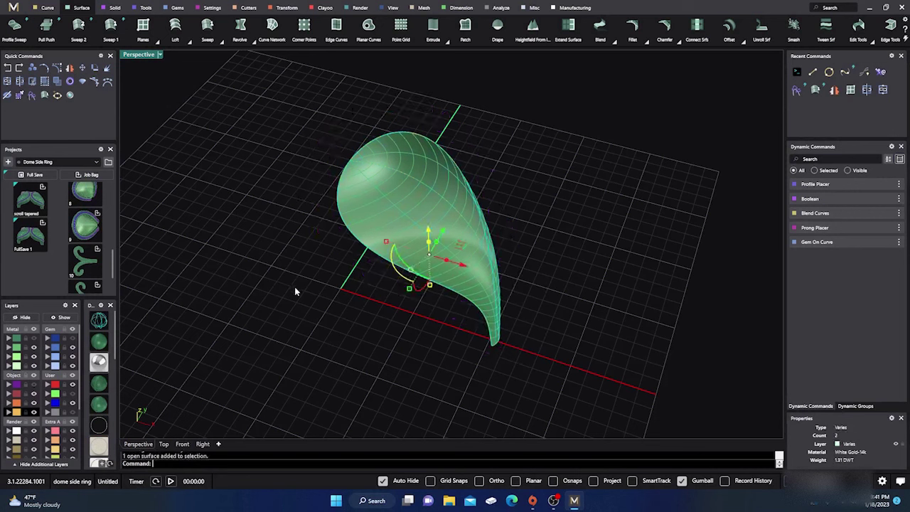
pyautogui.press('Delete')
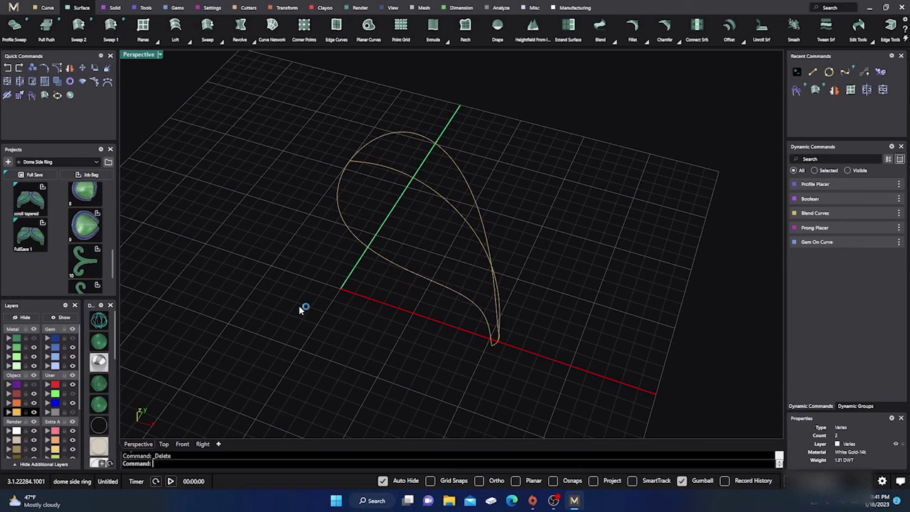
pyautogui.moveTo(299, 305); pyautogui.dragTo(362, 274, button='right')
pyautogui.click(448, 154)
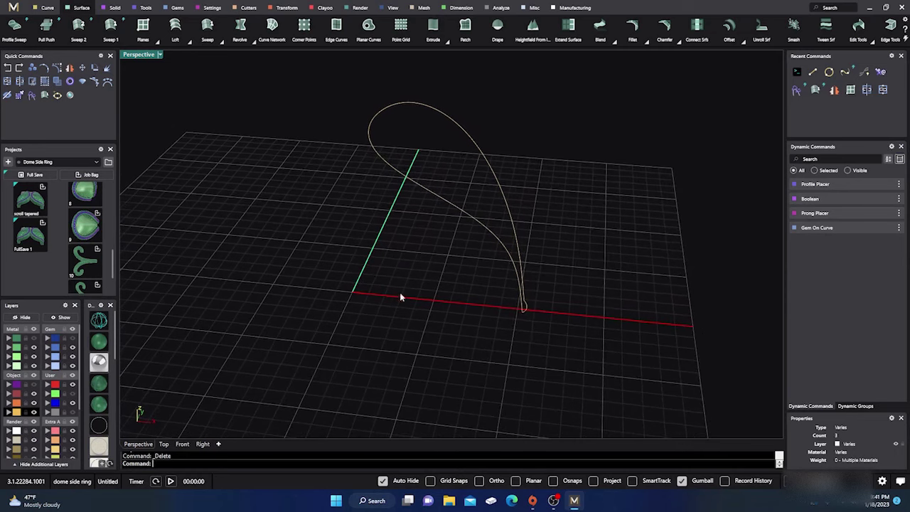
pyautogui.scroll(3, 520, 313)
pyautogui.click(529, 308)
pyautogui.scroll(-4, 435, 308)
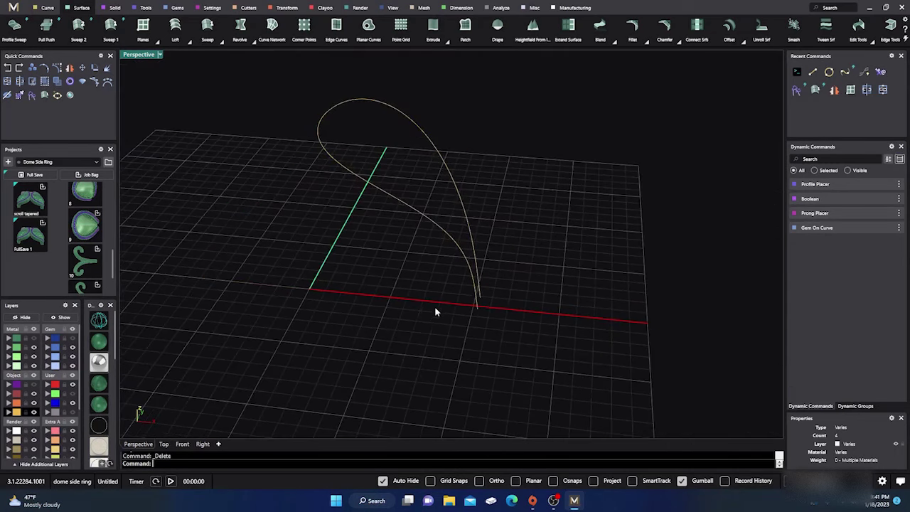
# Project one side outline curve onto the front construction plane, keeping the original, to form a central curve through the dome
pyautogui.moveTo(434, 309); pyautogui.dragTo(429, 331, button='right')
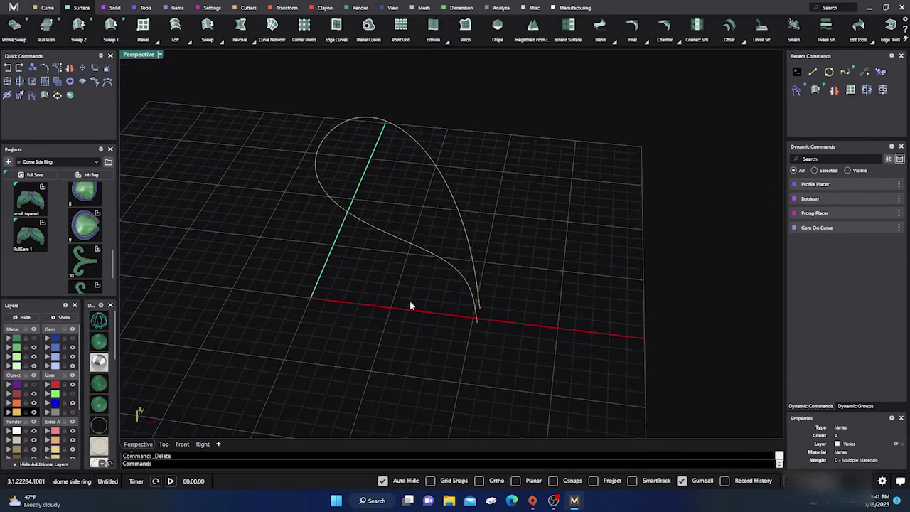
pyautogui.click(355, 220)
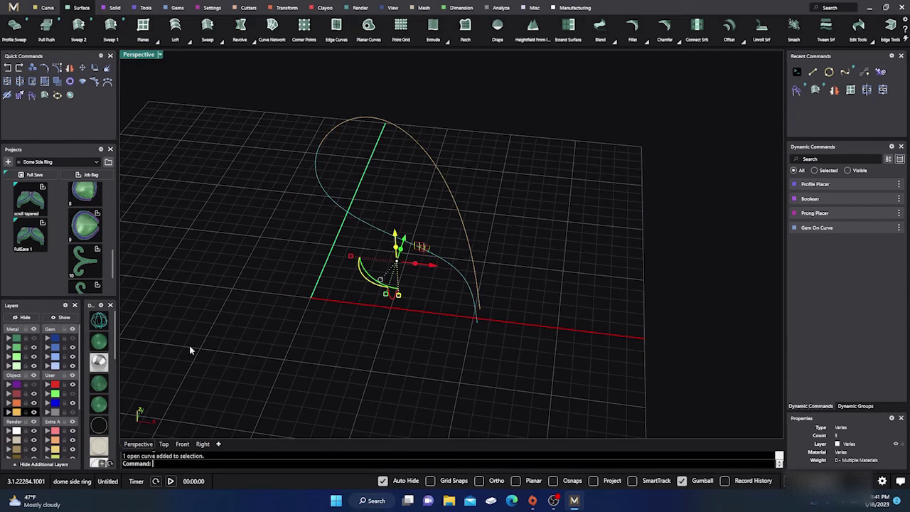
pyautogui.click(182, 444)
pyautogui.scroll(-2, 254, 346)
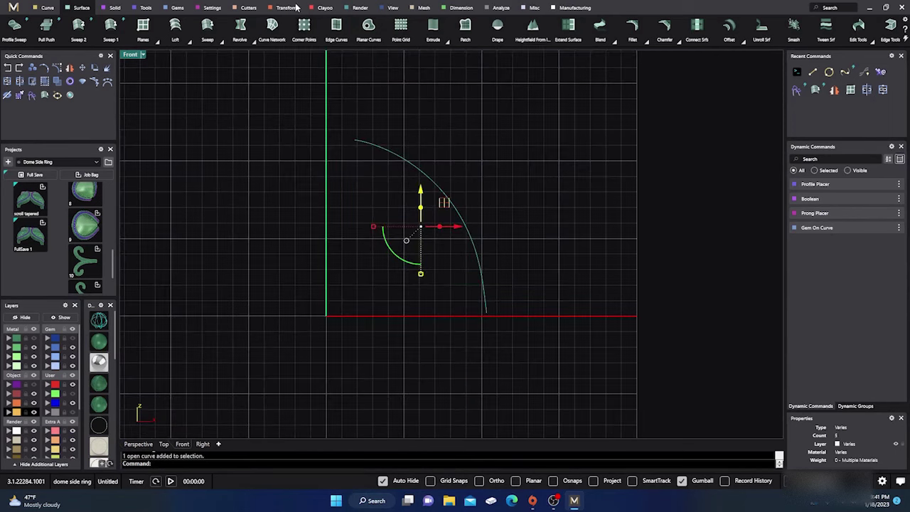
pyautogui.click(288, 7)
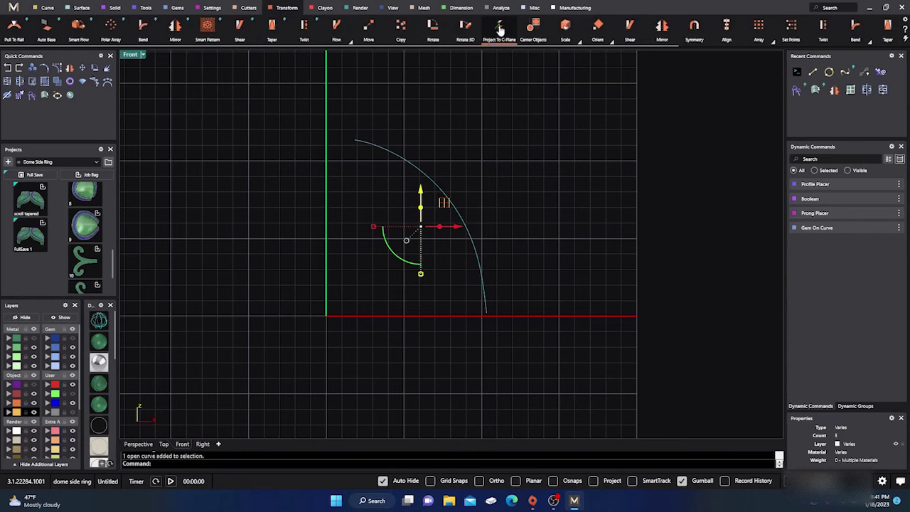
pyautogui.click(500, 28)
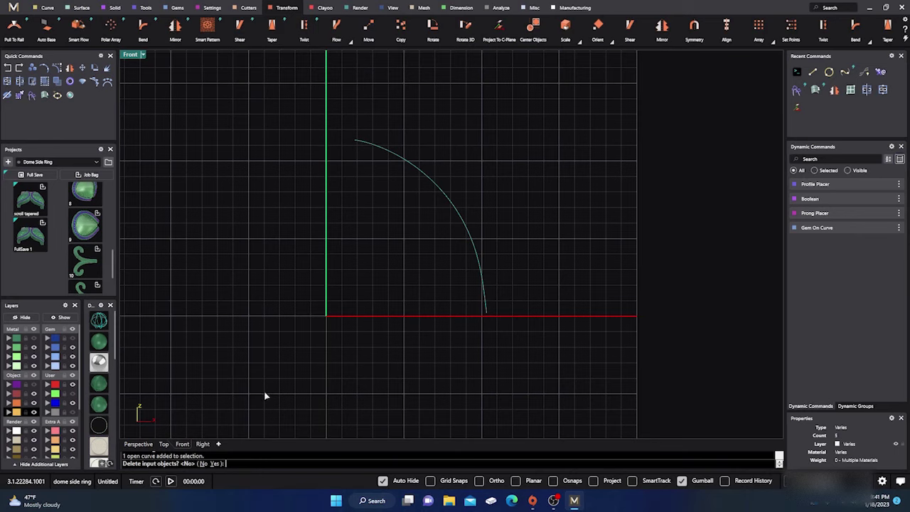
pyautogui.press('Return')
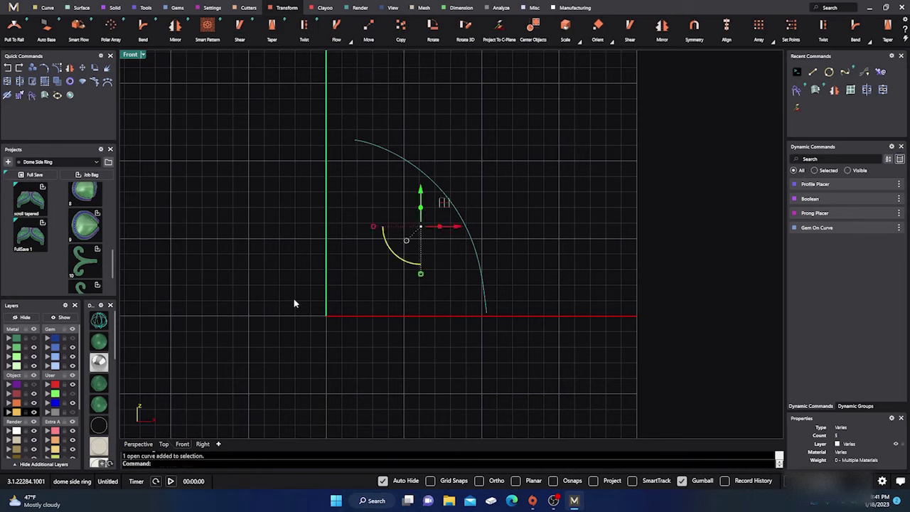
pyautogui.press('Escape')
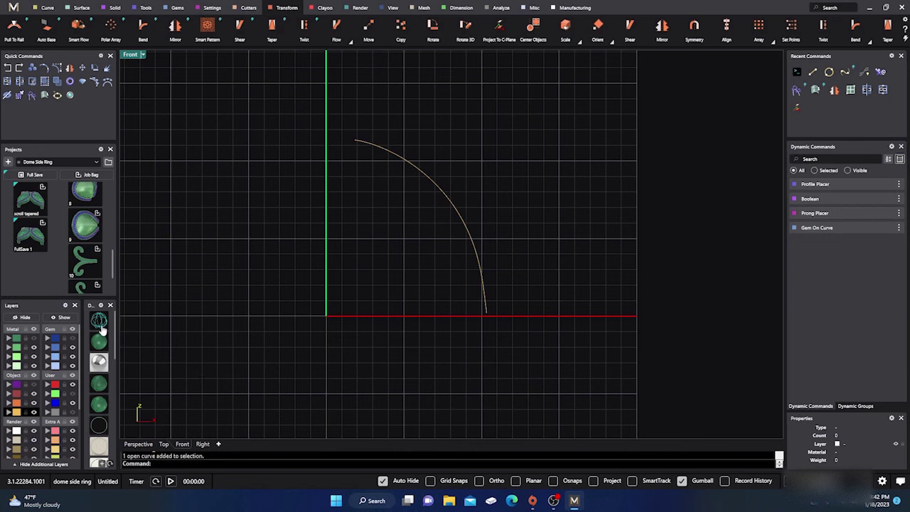
pyautogui.click(138, 444)
pyautogui.moveTo(232, 369); pyautogui.dragTo(366, 288, button='right')
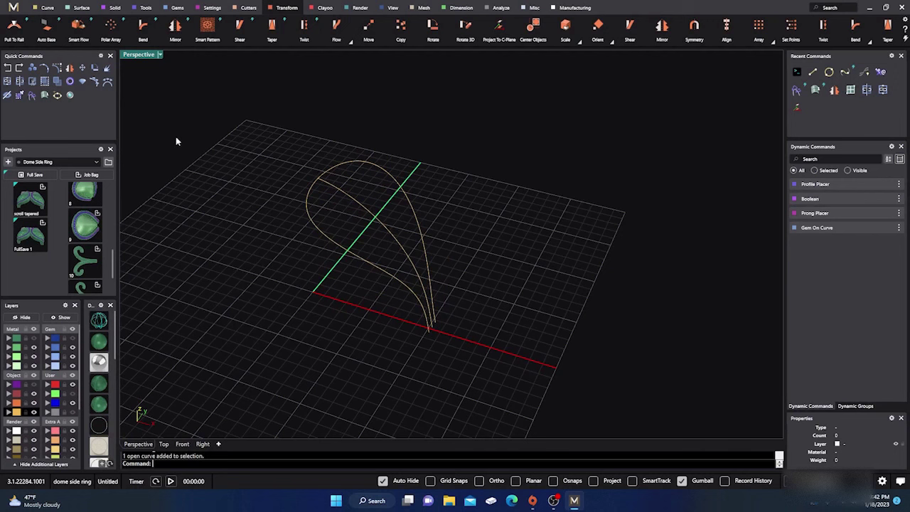
# With object snaps on, draw a both-sides line centred on the central curve's upper end, about 6.7 mm to each side along Y
pyautogui.click(47, 8)
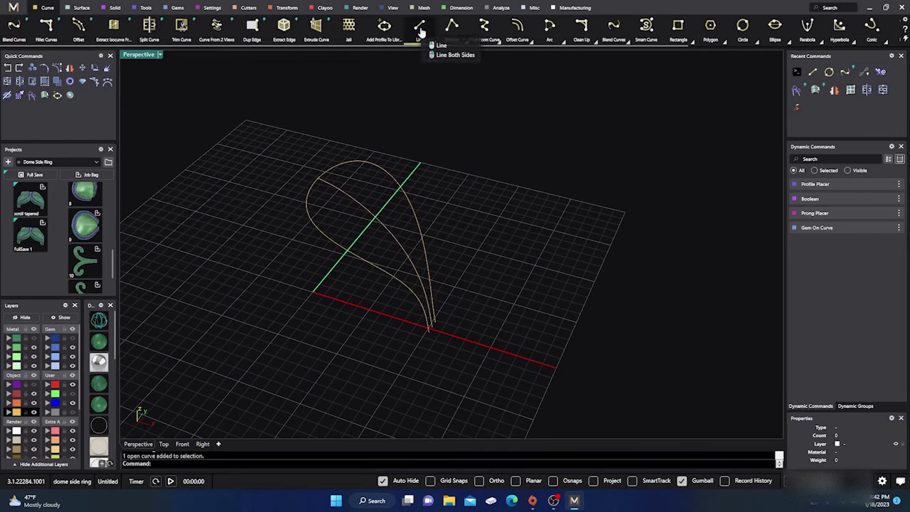
pyautogui.click(433, 42)
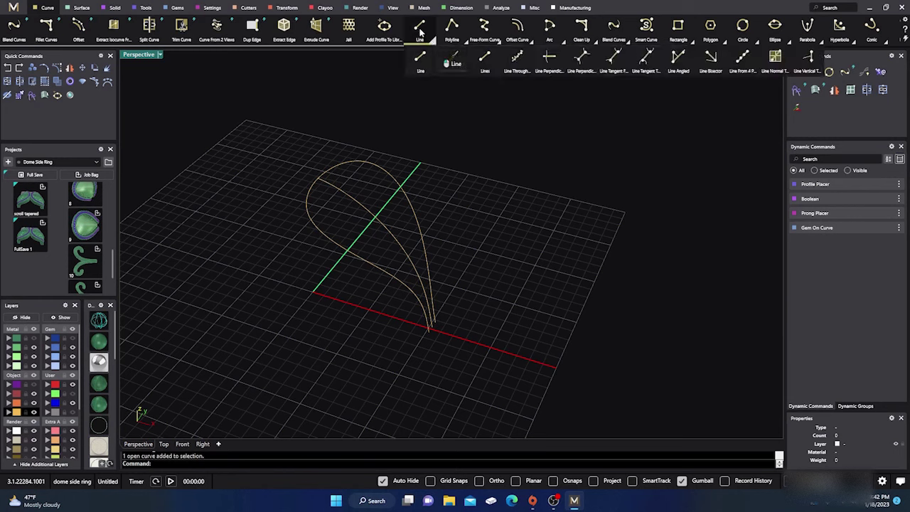
pyautogui.rightClick(420, 31)
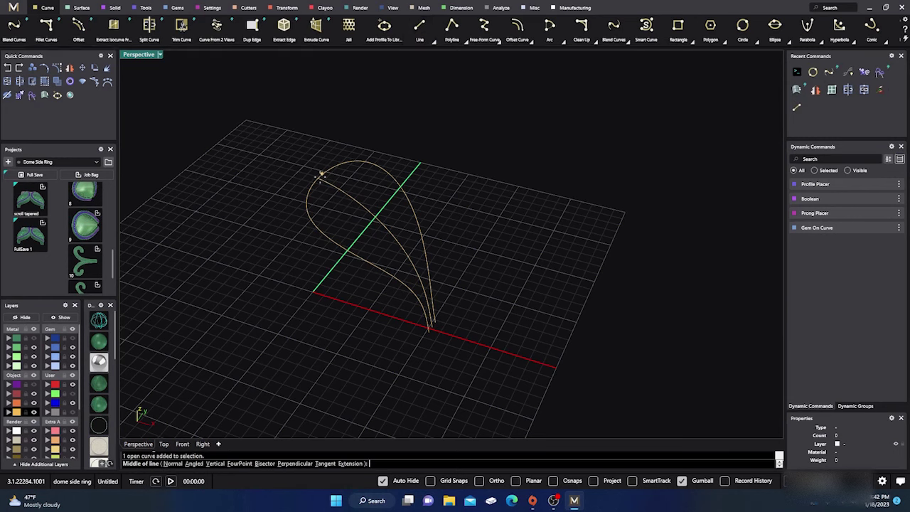
pyautogui.click(554, 481)
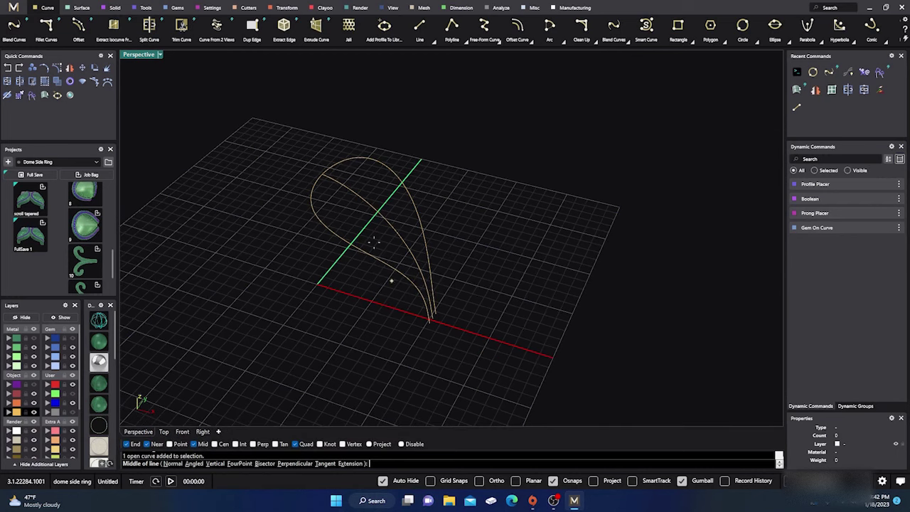
pyautogui.click(321, 173)
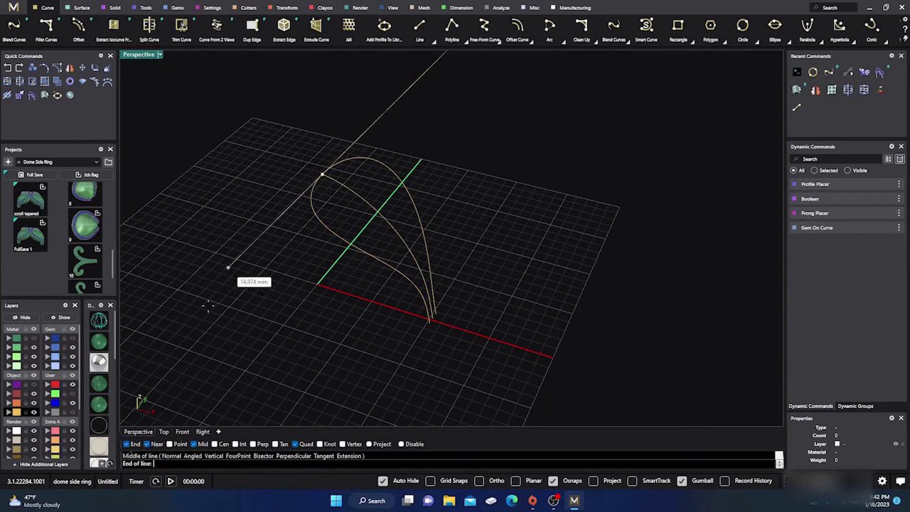
pyautogui.doubleClick(146, 54)
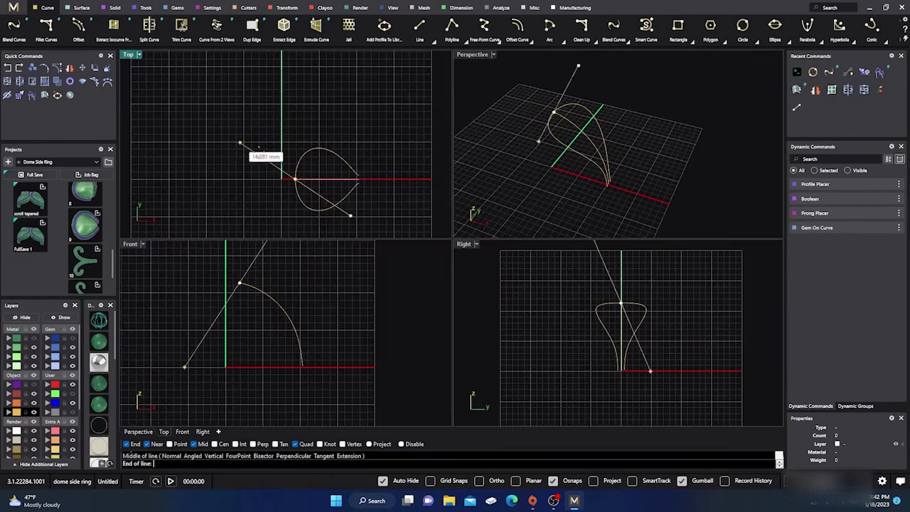
pyautogui.moveTo(312, 115); pyautogui.dragTo(317, 72, button='right')
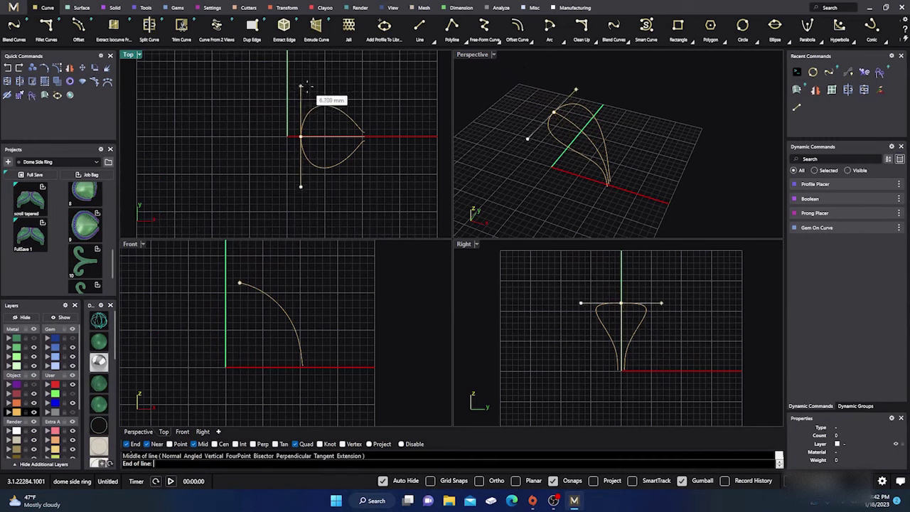
pyautogui.click(307, 85)
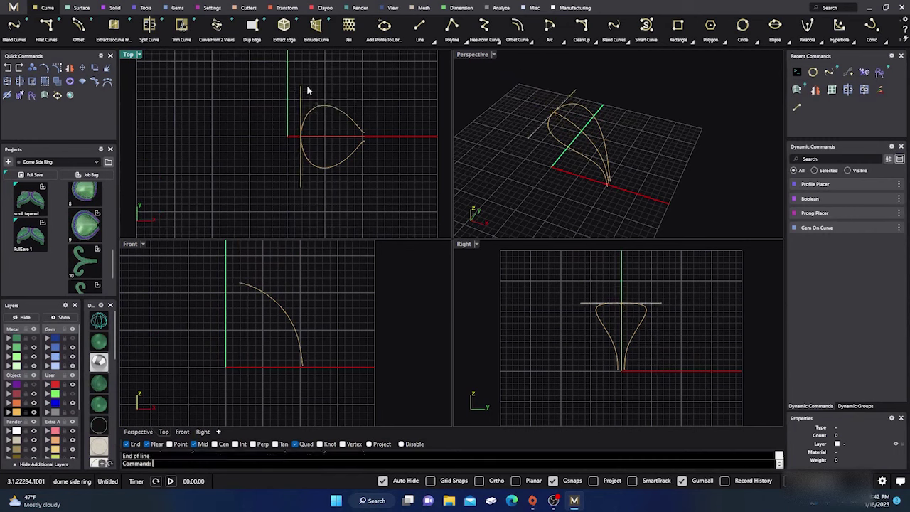
pyautogui.scroll(3, 556, 123)
pyautogui.click(518, 139)
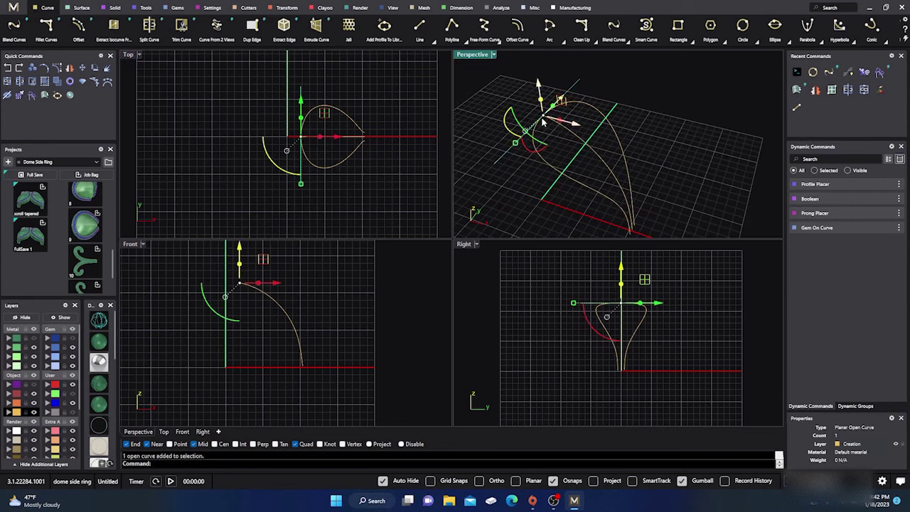
pyautogui.click(57, 70)
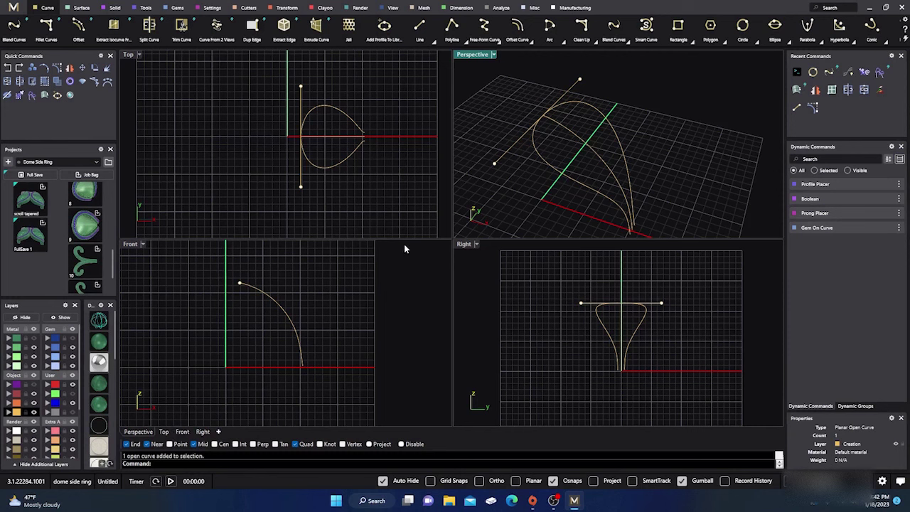
pyautogui.press('F10')
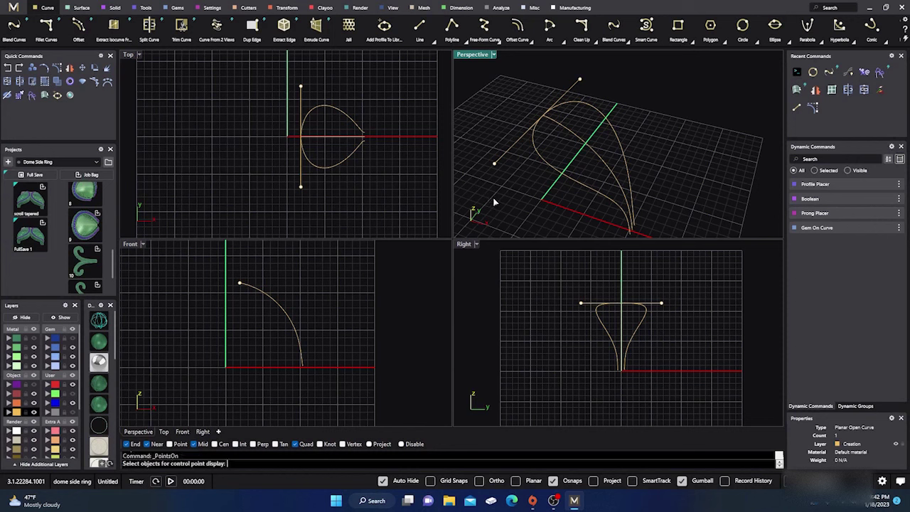
pyautogui.press('Return')
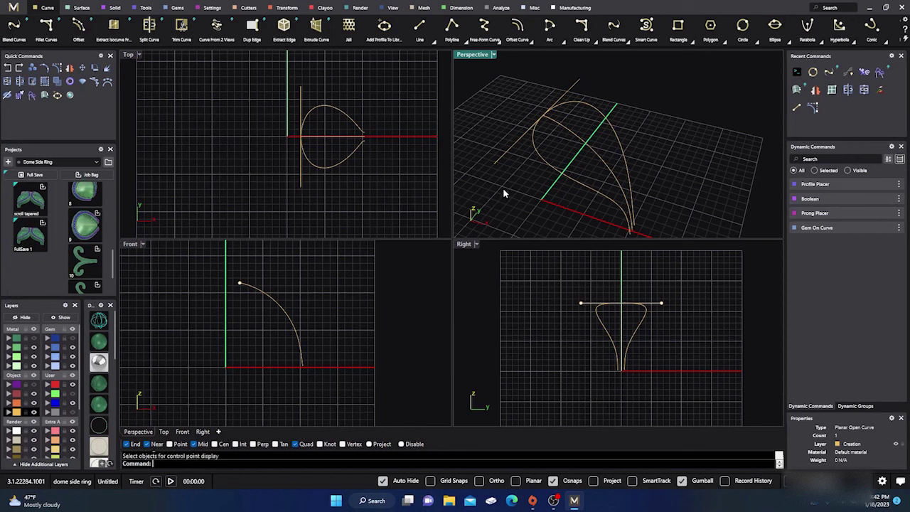
# Copy the straight line at the dome's upper end in place
pyautogui.click(506, 152)
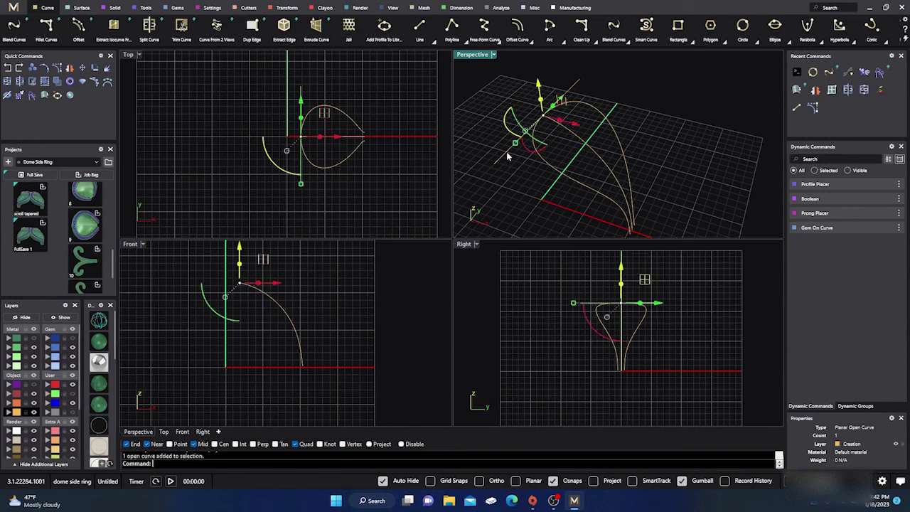
pyautogui.click(32, 70)
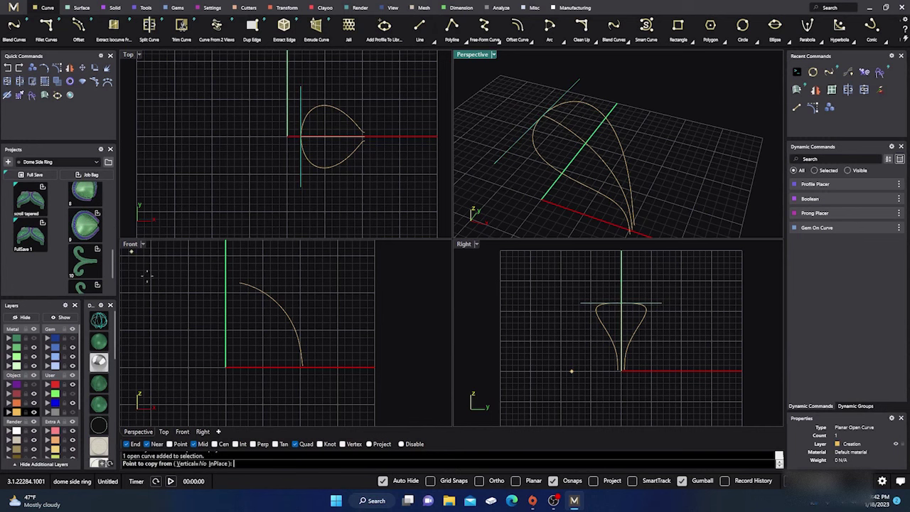
pyautogui.click(217, 464)
pyautogui.click(497, 203)
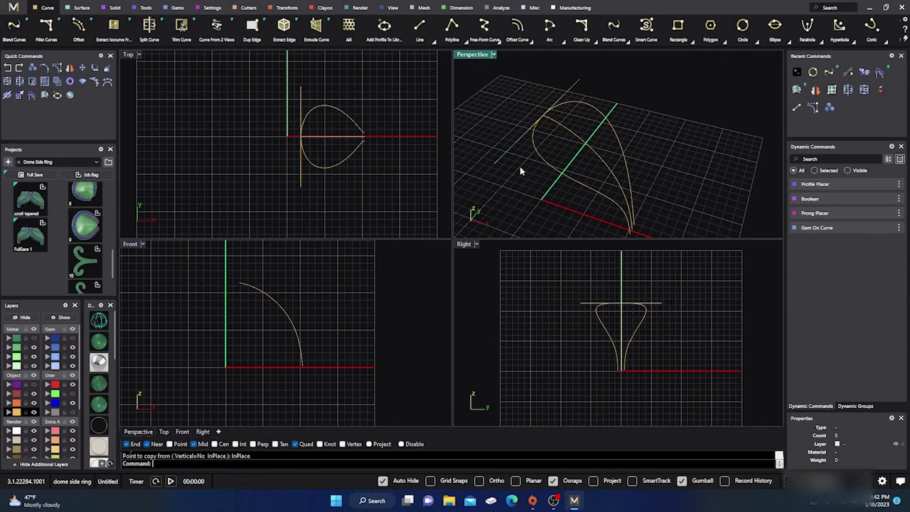
# Move one of the two coincident lines by its midpoint to the central curve's lower end
pyautogui.click(524, 141)
pyautogui.click(547, 170)
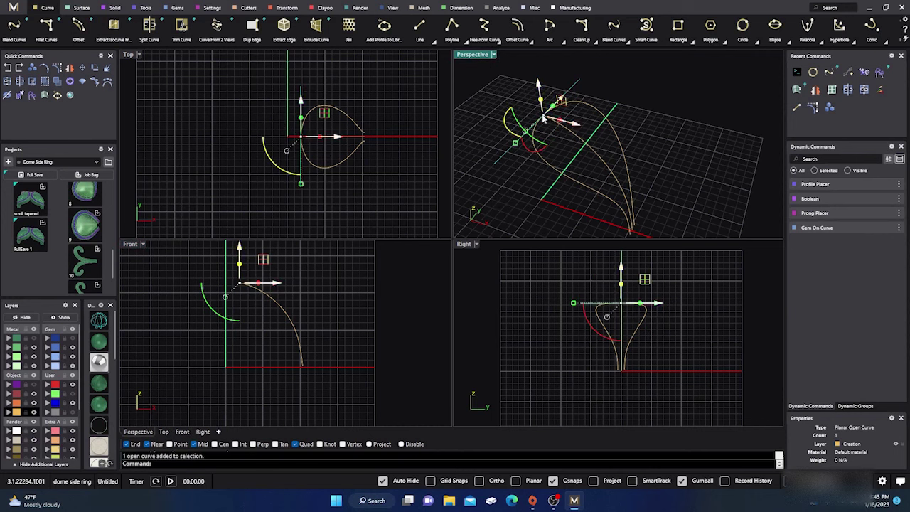
pyautogui.moveTo(544, 120); pyautogui.dragTo(530, 114, button='right')
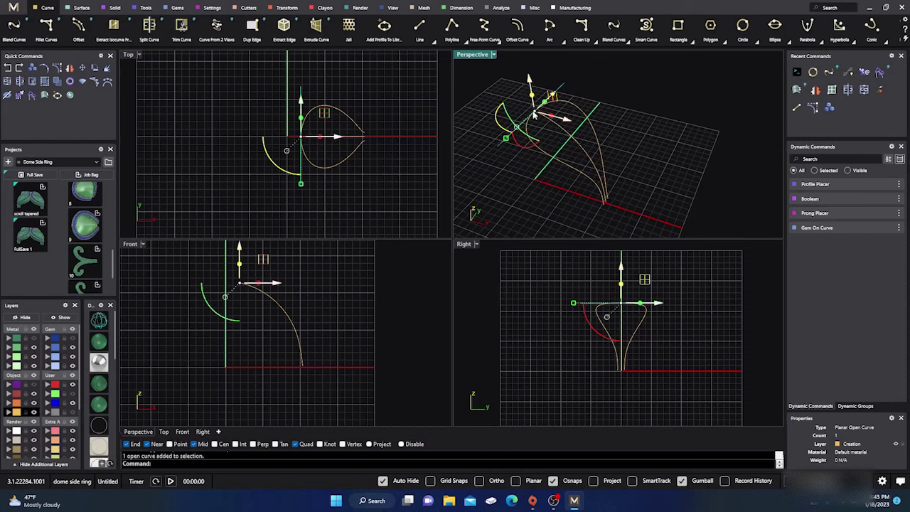
pyautogui.moveTo(537, 115); pyautogui.dragTo(610, 204)
pyautogui.scroll(10, 606, 203)
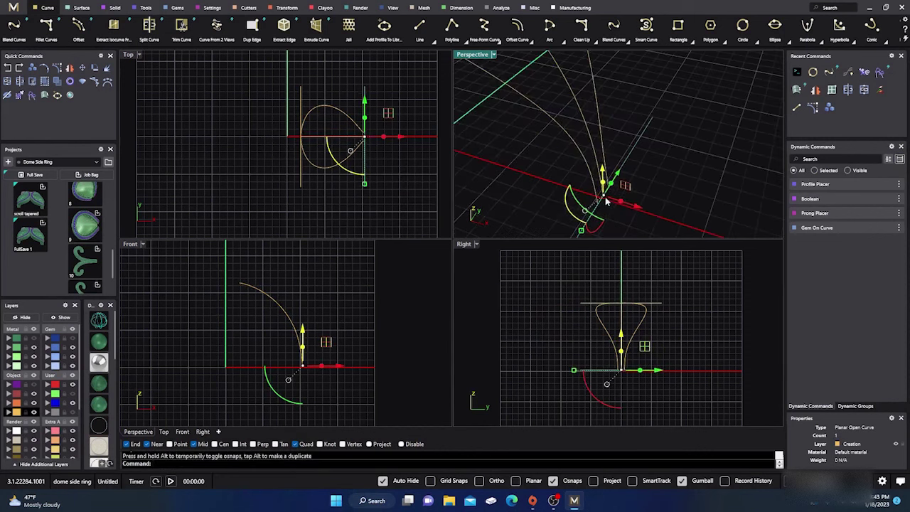
pyautogui.click(548, 194)
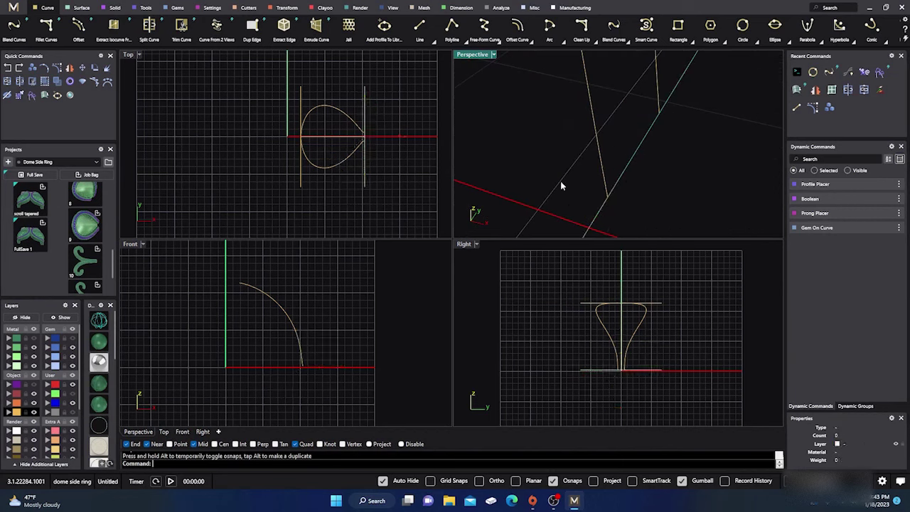
pyautogui.scroll(-10, 588, 175)
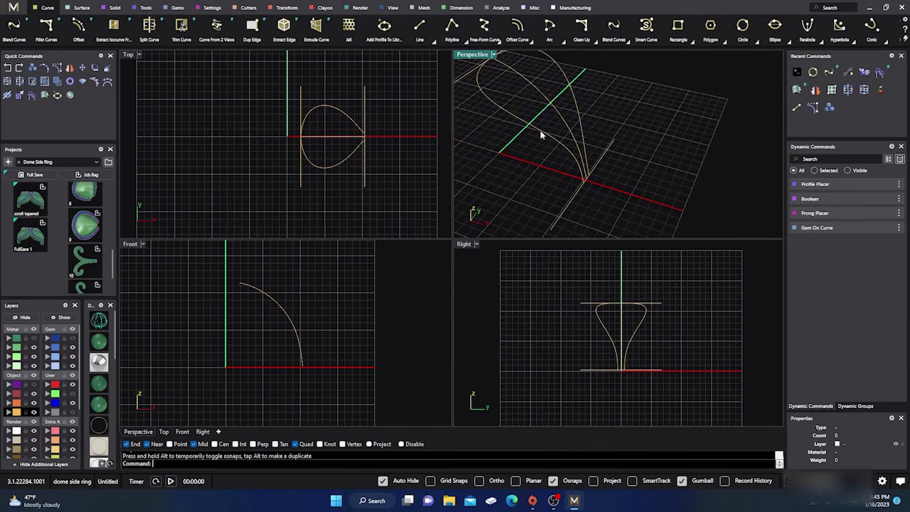
pyautogui.scroll(-3, 551, 186)
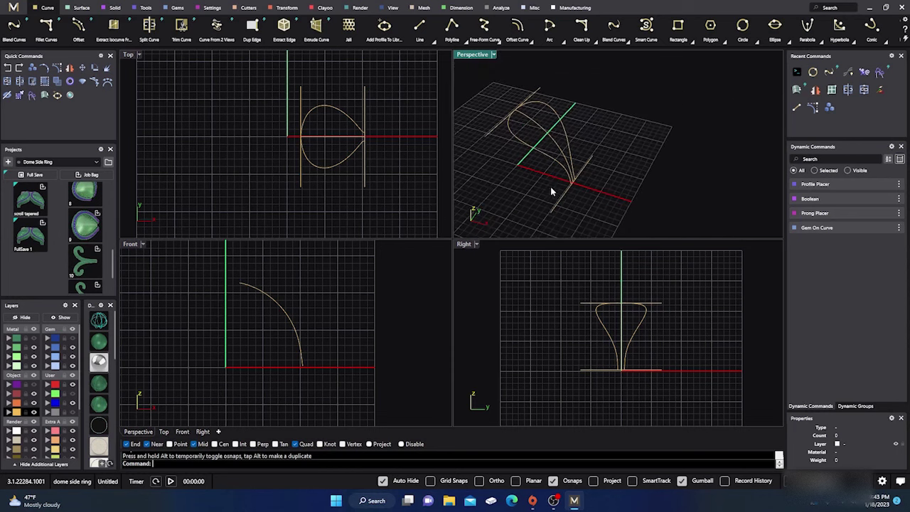
# Create a Sweep 1 surface with the central curve as rail and the two straight lines as profiles
pyautogui.click(80, 8)
pyautogui.click(110, 27)
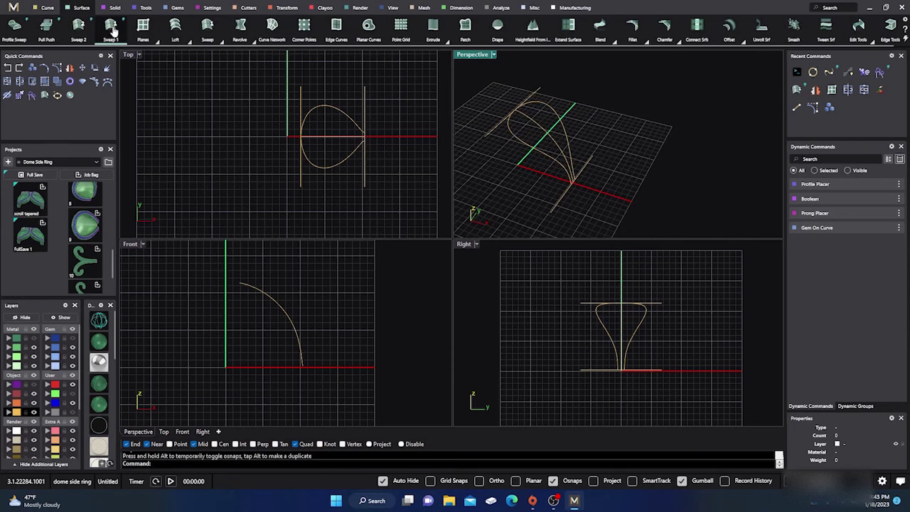
pyautogui.click(328, 140)
pyautogui.click(301, 170)
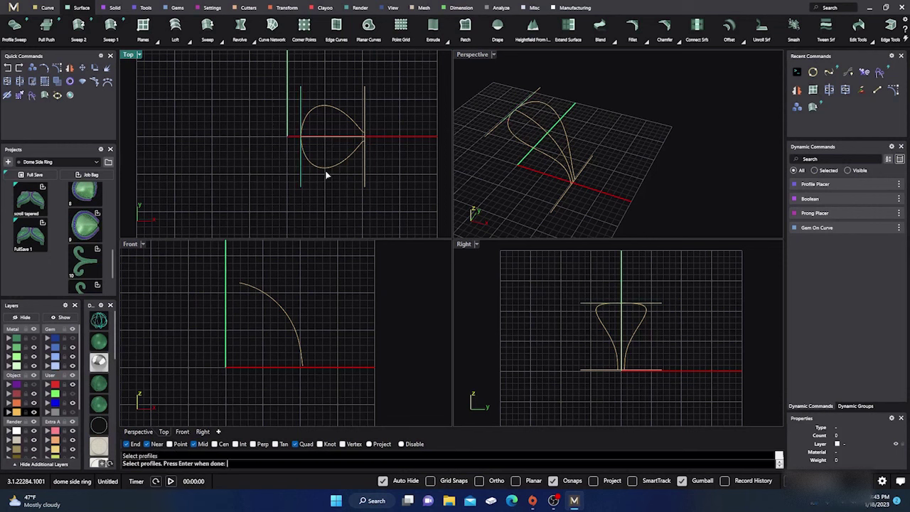
pyautogui.click(365, 181)
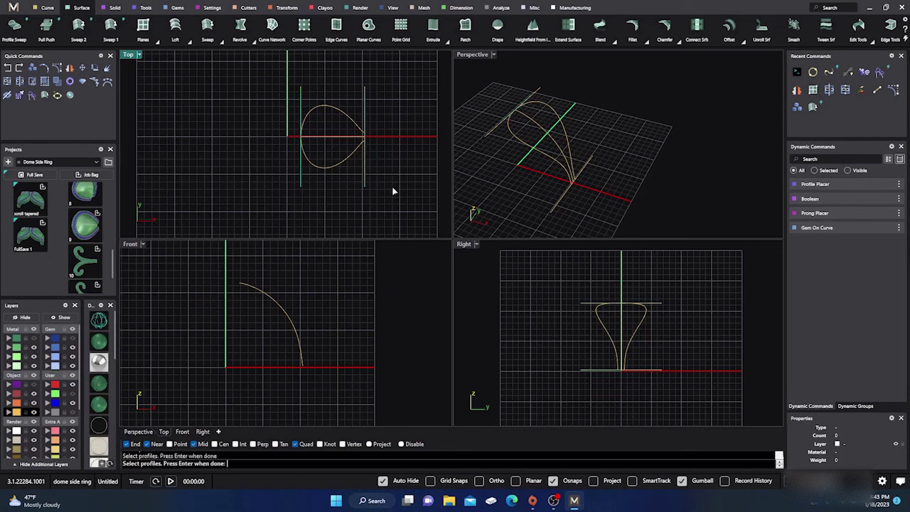
pyautogui.press('Return')
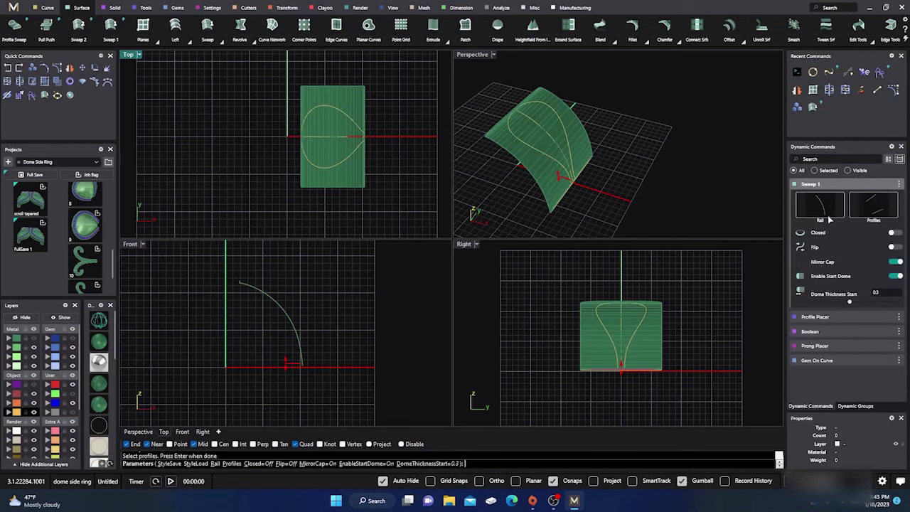
# Turn off Mirror Cap and both the start and end domes for the sweep, leaving its ends open
pyautogui.click(894, 262)
pyautogui.click(896, 290)
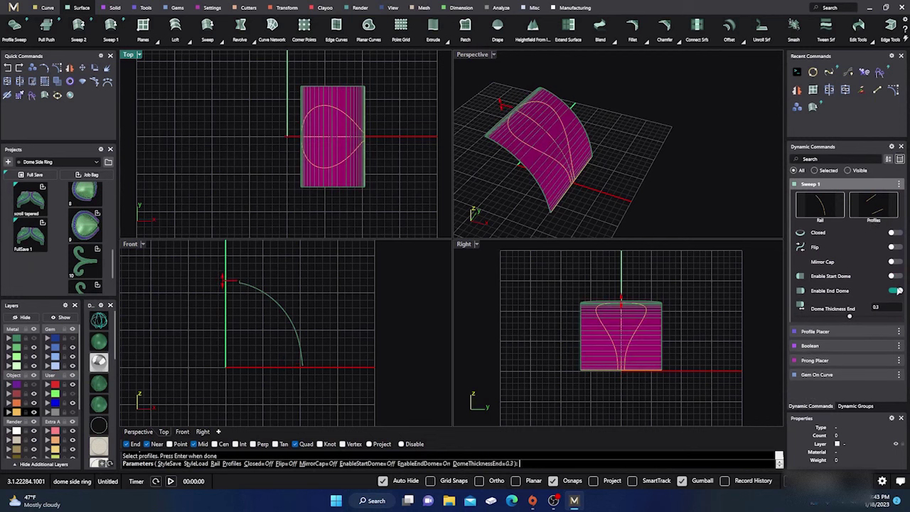
pyautogui.click(895, 290)
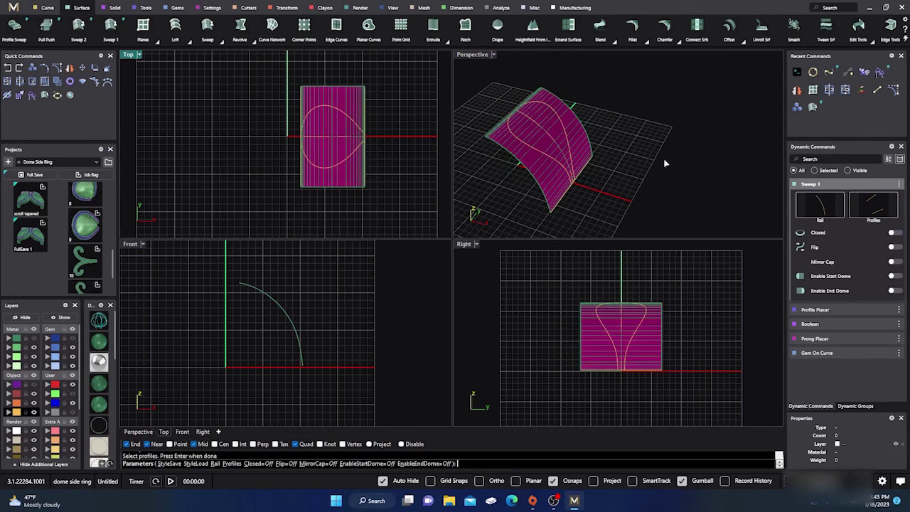
# Finish the sweep and flip the swept surface's direction with Dir so its normals point outward from the dome
pyautogui.press('Escape')
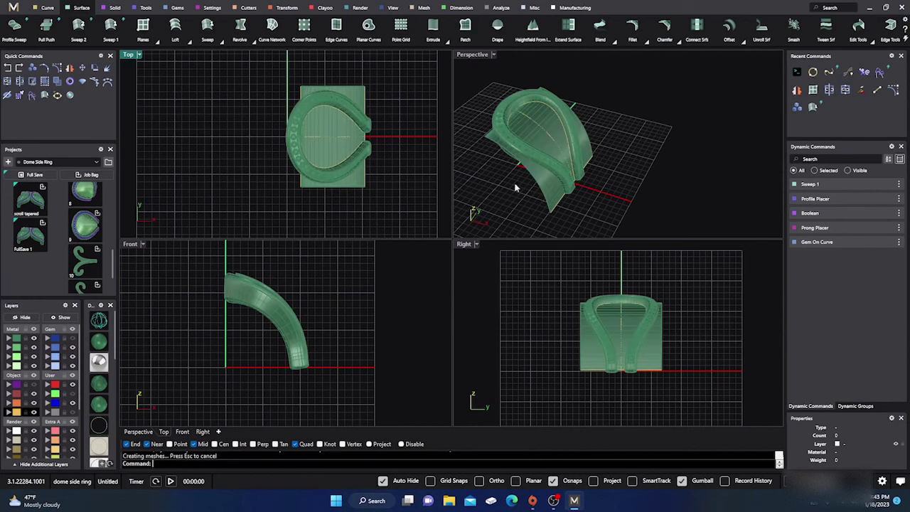
pyautogui.moveTo(528, 193); pyautogui.dragTo(550, 197, button='right')
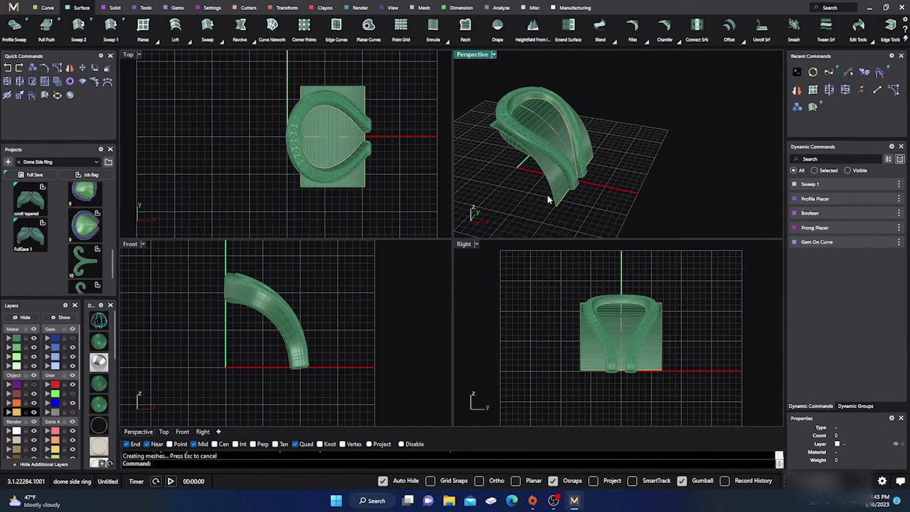
pyautogui.click(560, 194)
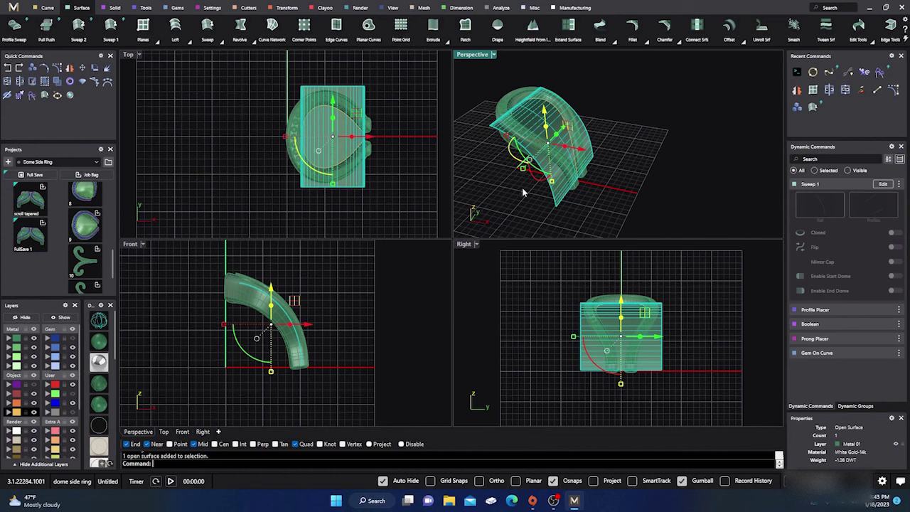
pyautogui.write('Dir')
pyautogui.press('Return')
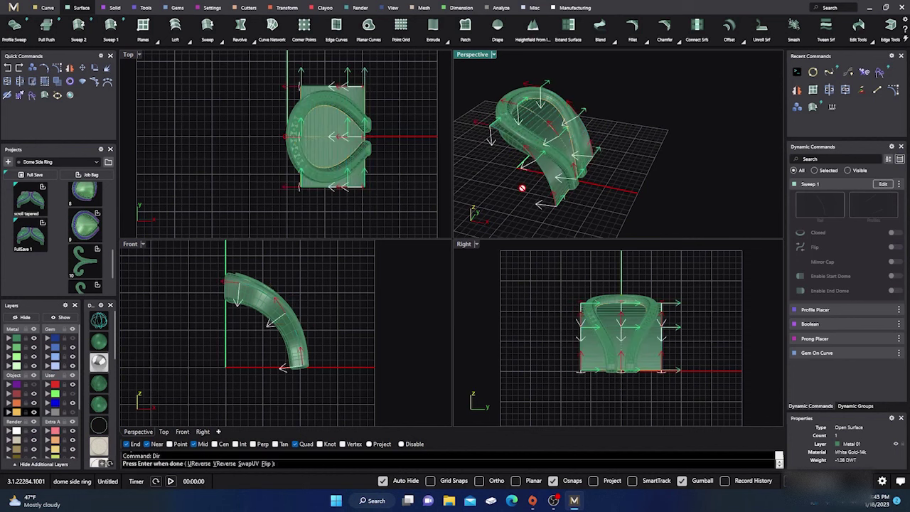
pyautogui.moveTo(620, 205)
pyautogui.mouseDown(button='right')
pyautogui.moveTo(642, 202)
pyautogui.moveTo(609, 200)
pyautogui.mouseUp(button='right')
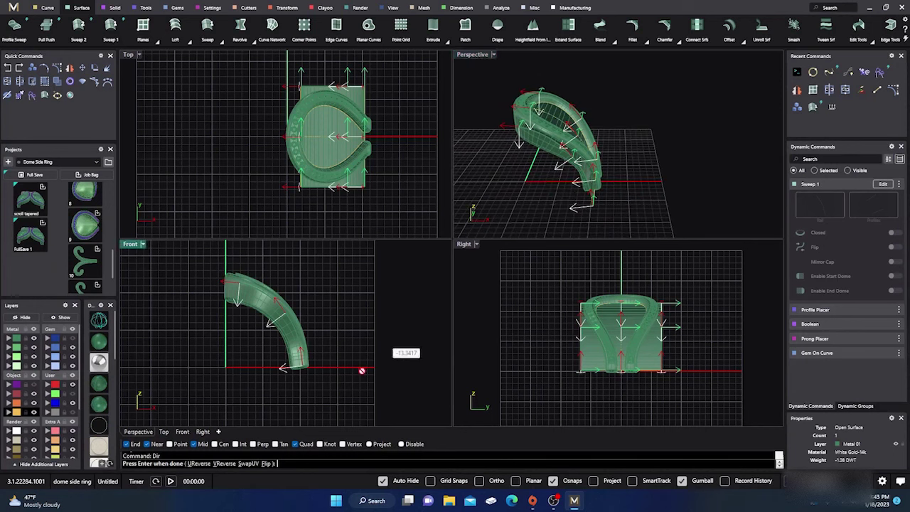
pyautogui.click(267, 463)
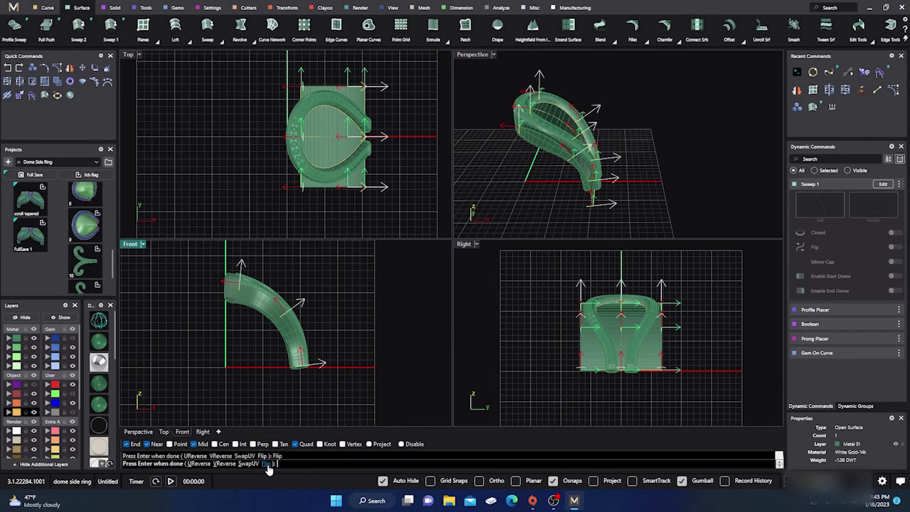
pyautogui.press('Return')
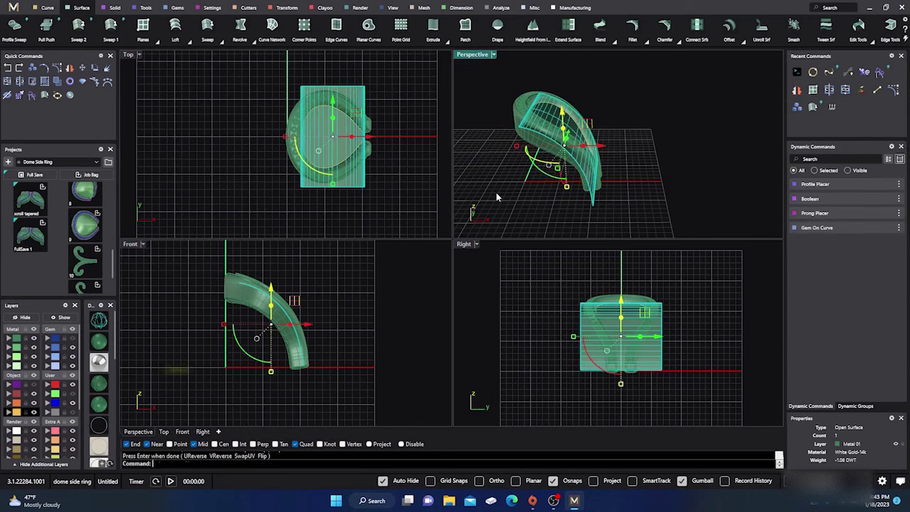
# Check the swept surface's normal direction again with the Dir command
pyautogui.click(559, 117)
pyautogui.write('Dir')
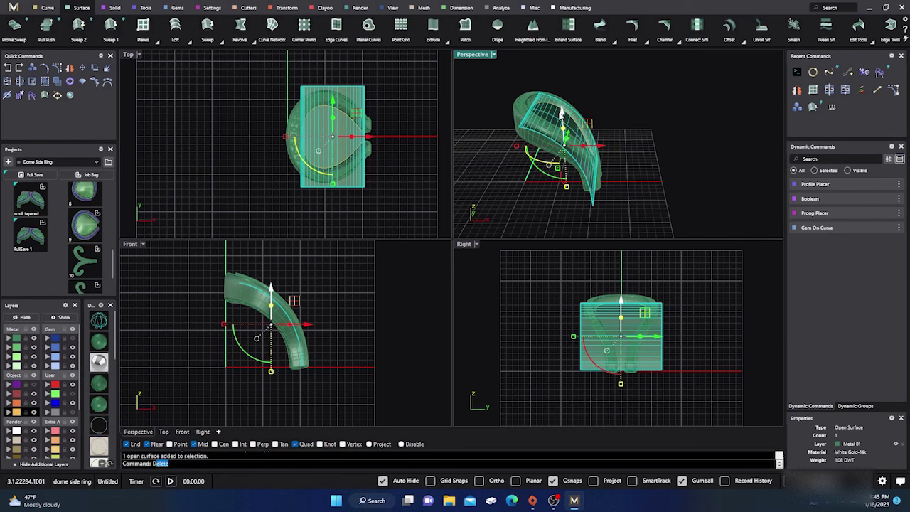
pyautogui.press('Return')
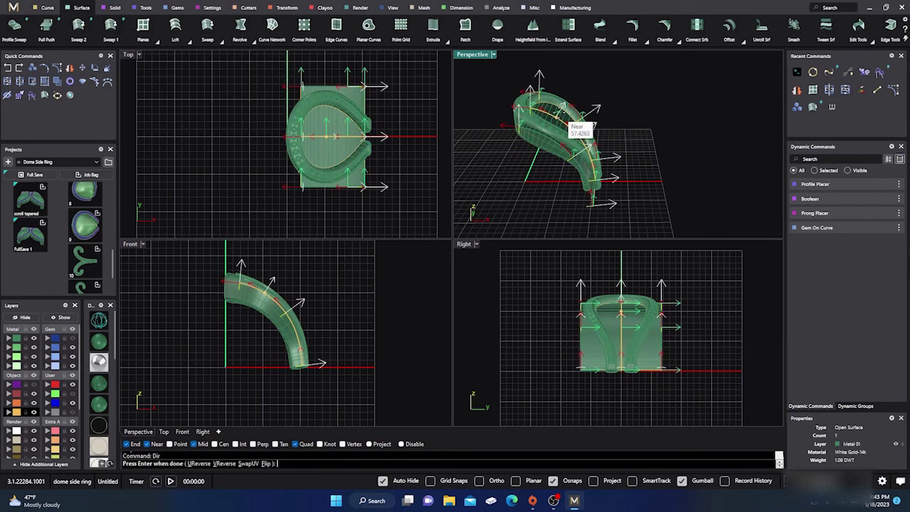
pyautogui.press('Return')
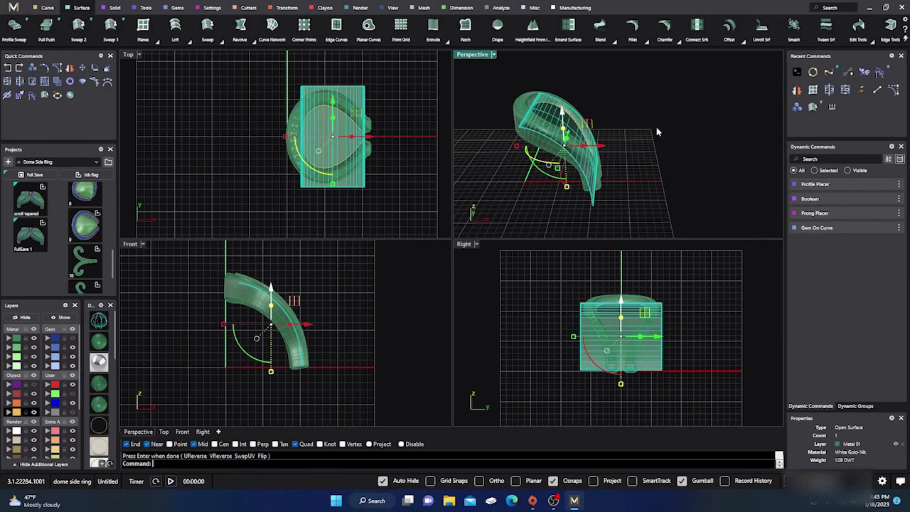
# Maximize the Perspective viewport and deselect the swept surface
pyautogui.moveTo(656, 128); pyautogui.dragTo(501, 141, button='right')
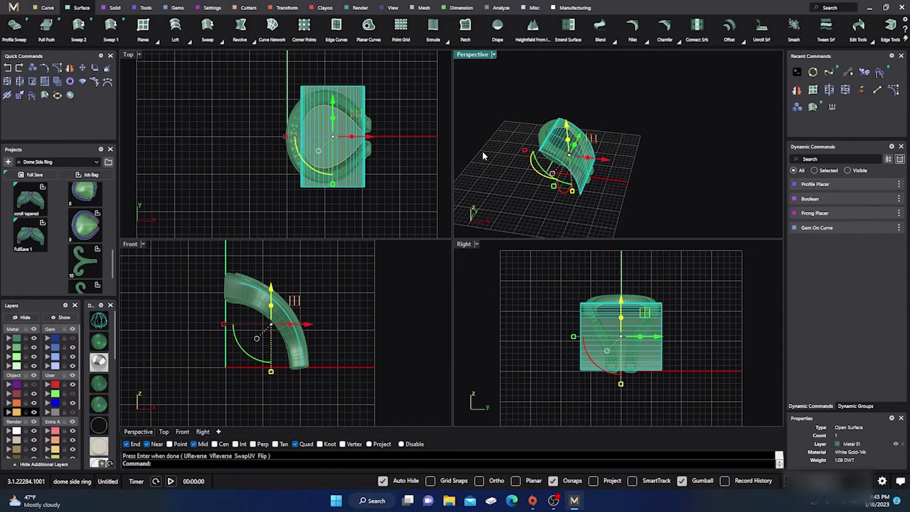
pyautogui.doubleClick(472, 55)
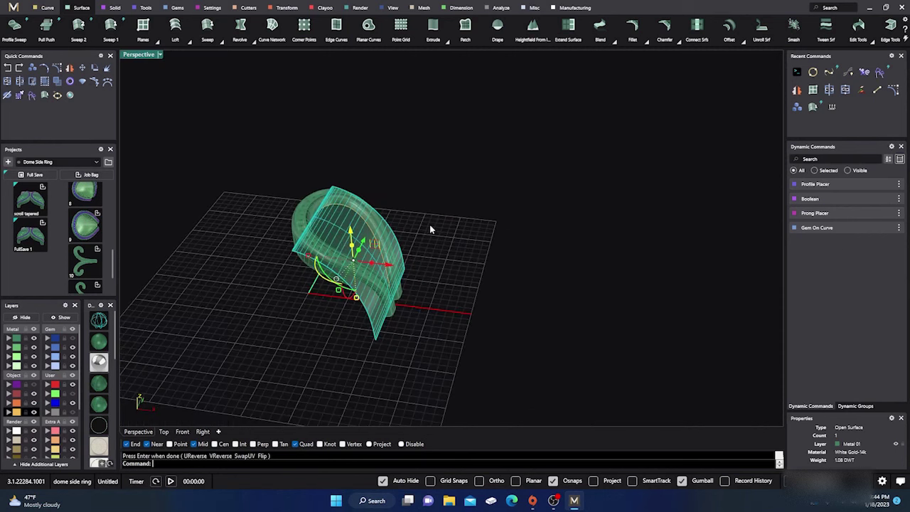
pyautogui.scroll(-1, 430, 229)
pyautogui.moveTo(439, 233); pyautogui.dragTo(421, 242, button='right')
pyautogui.click(295, 180)
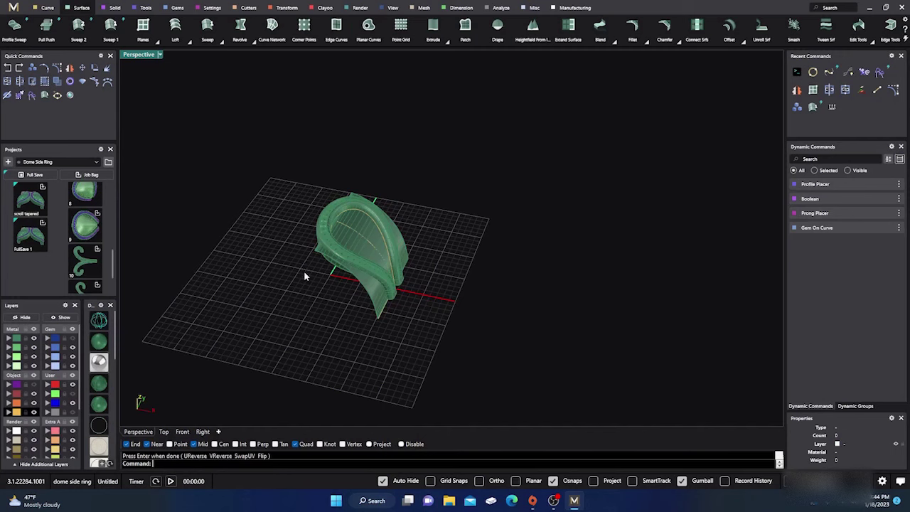
pyautogui.moveTo(304, 276); pyautogui.dragTo(297, 284, button='right')
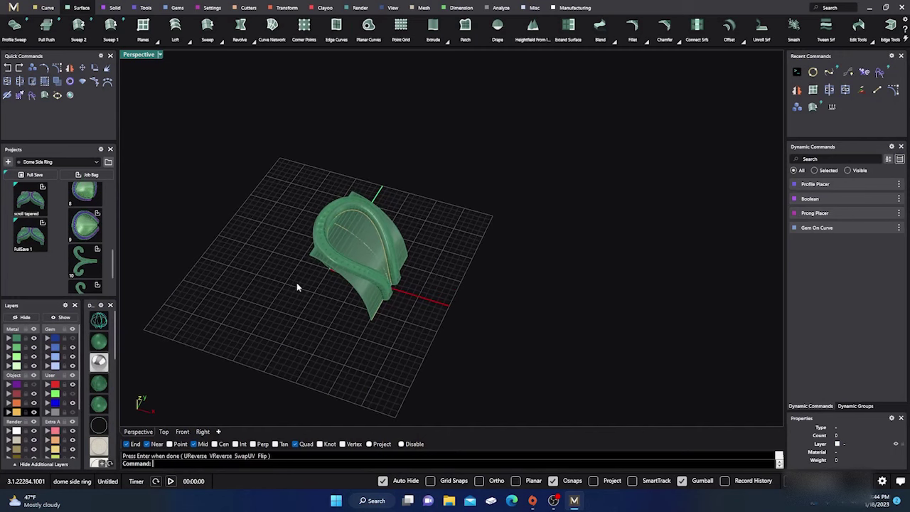
# Create flat UV curves from the swept surface, including the teardrop outline curves lying on it
pyautogui.click(47, 8)
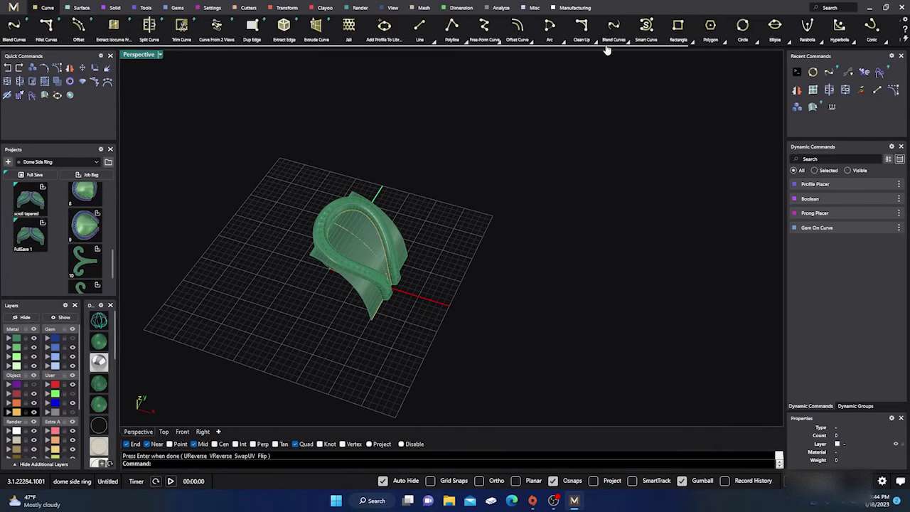
pyautogui.scroll(-4, 813, 38)
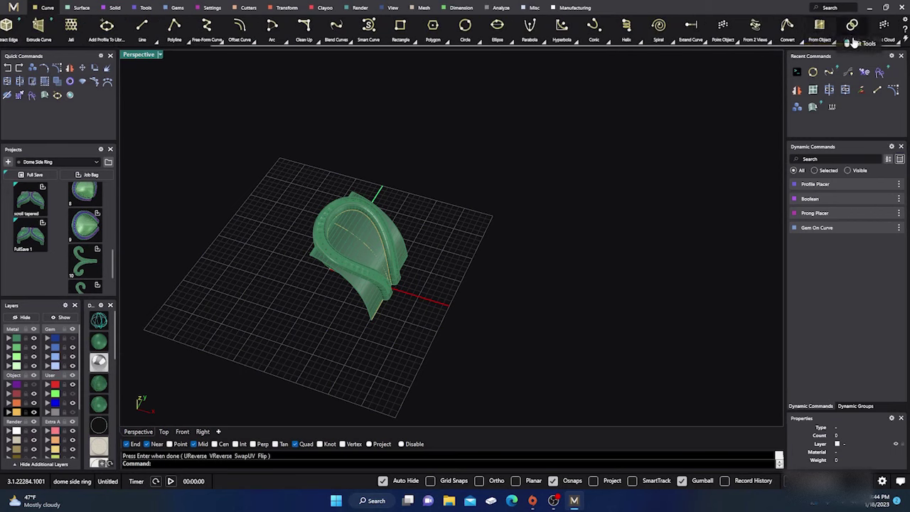
pyautogui.click(830, 40)
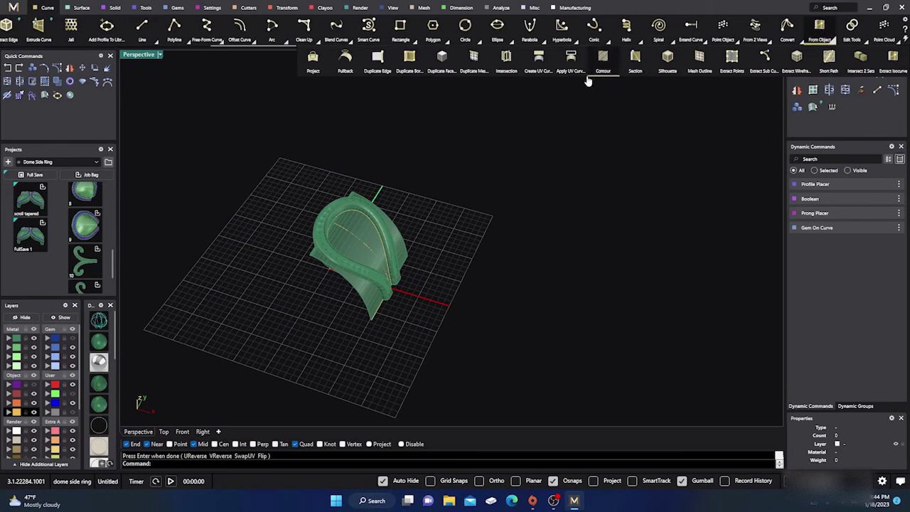
pyautogui.click(540, 61)
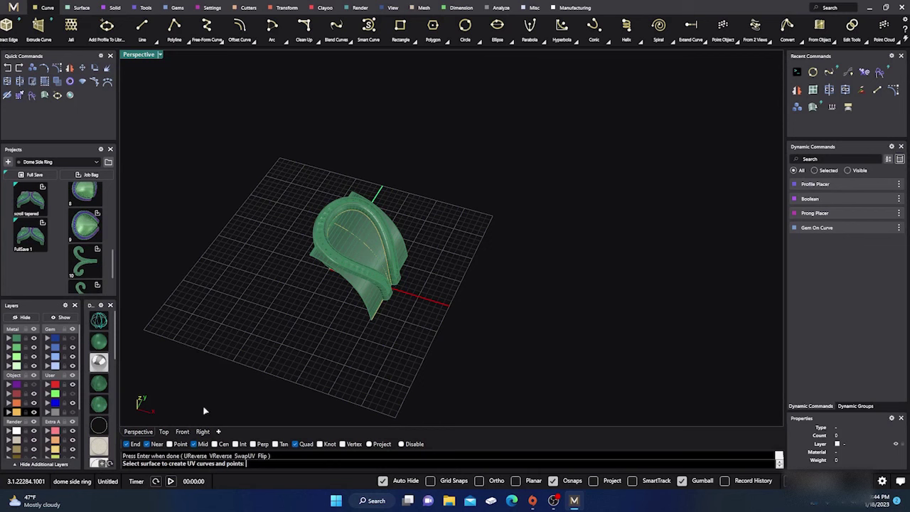
pyautogui.scroll(5, 321, 392)
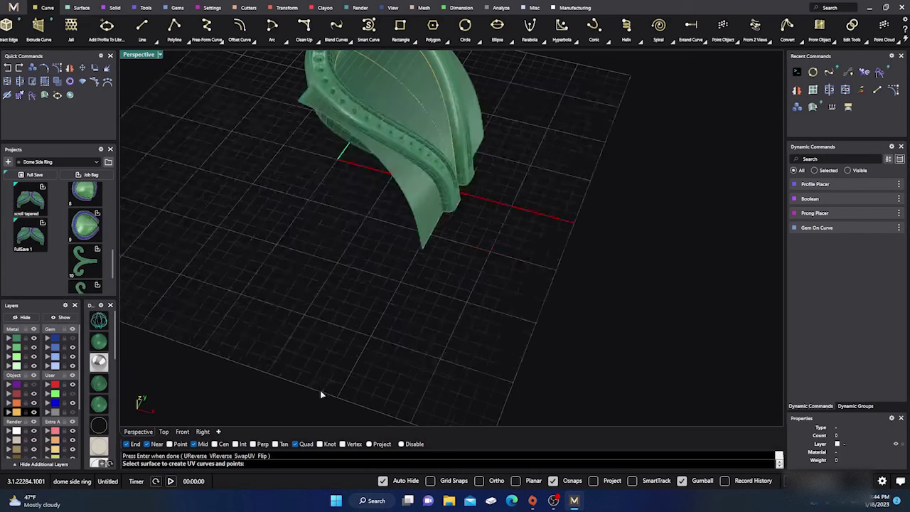
pyautogui.scroll(-6, 321, 387)
pyautogui.scroll(2, 334, 377)
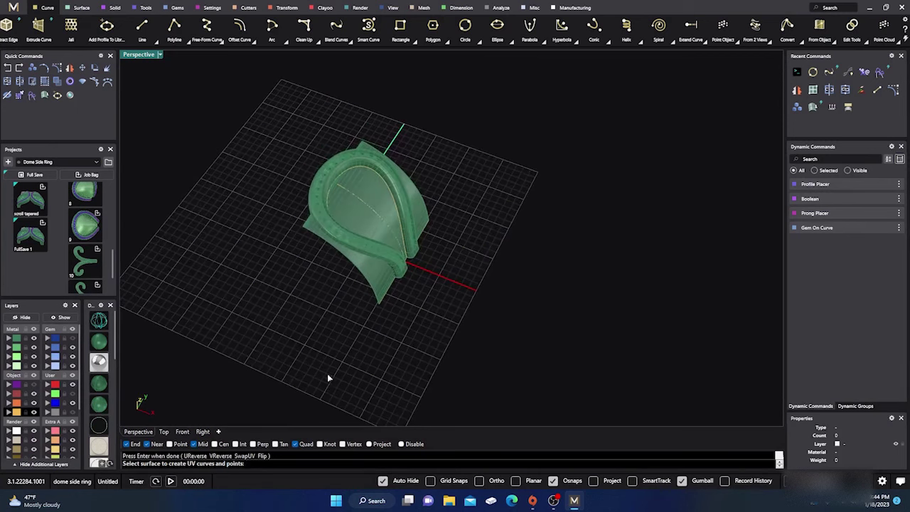
pyautogui.scroll(3, 321, 301)
pyautogui.press('Return')
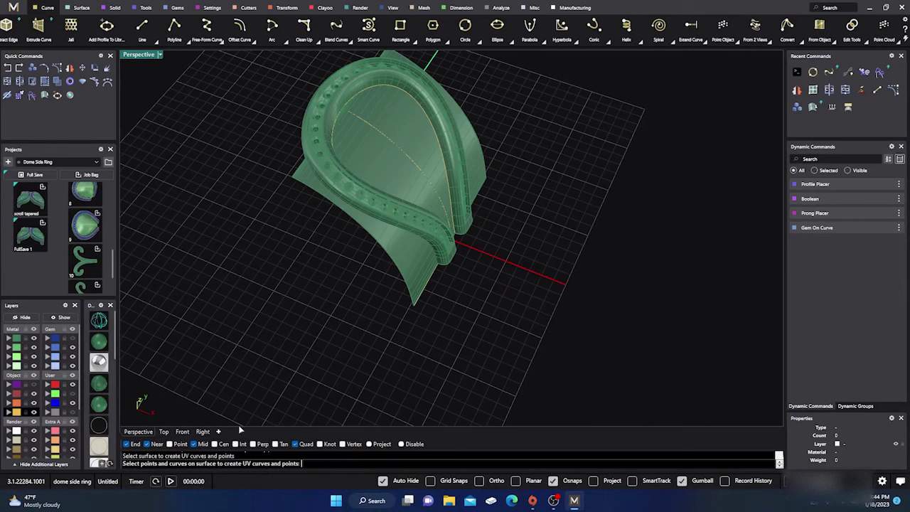
pyautogui.moveTo(341, 284); pyautogui.dragTo(314, 258, button='right')
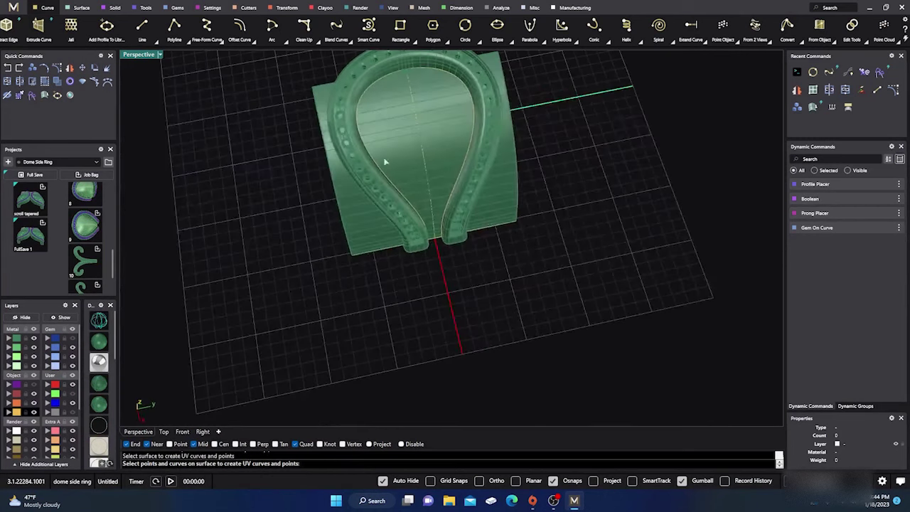
pyautogui.click(364, 145)
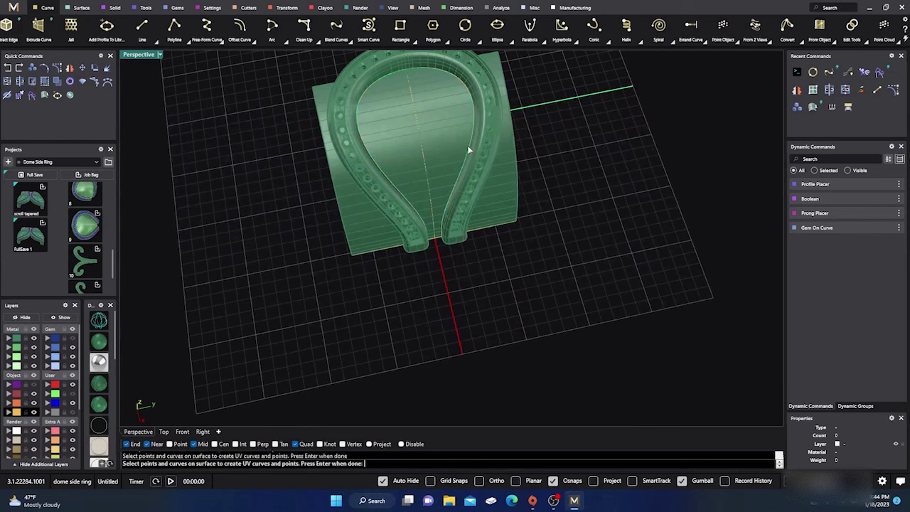
pyautogui.press('Return')
# Move the flat UV curves clear of the dome past the grid's far edge and rotate them 180 degrees in plan
pyautogui.moveTo(315, 305); pyautogui.dragTo(376, 301, button='right')
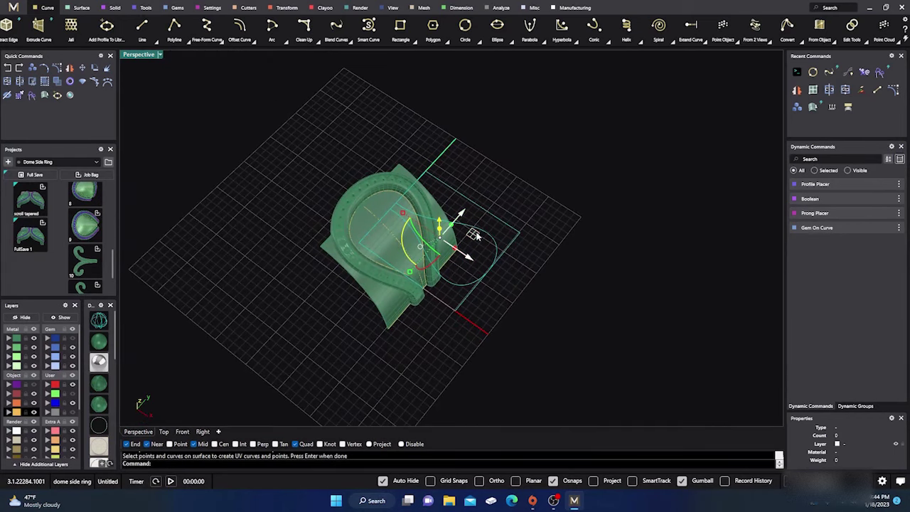
pyautogui.moveTo(476, 233); pyautogui.dragTo(468, 108)
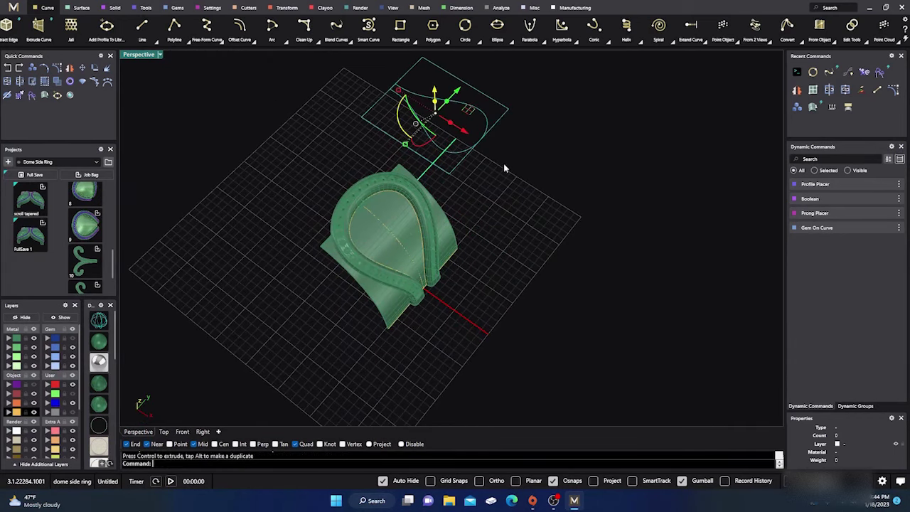
pyautogui.moveTo(503, 167); pyautogui.dragTo(499, 230, button='right')
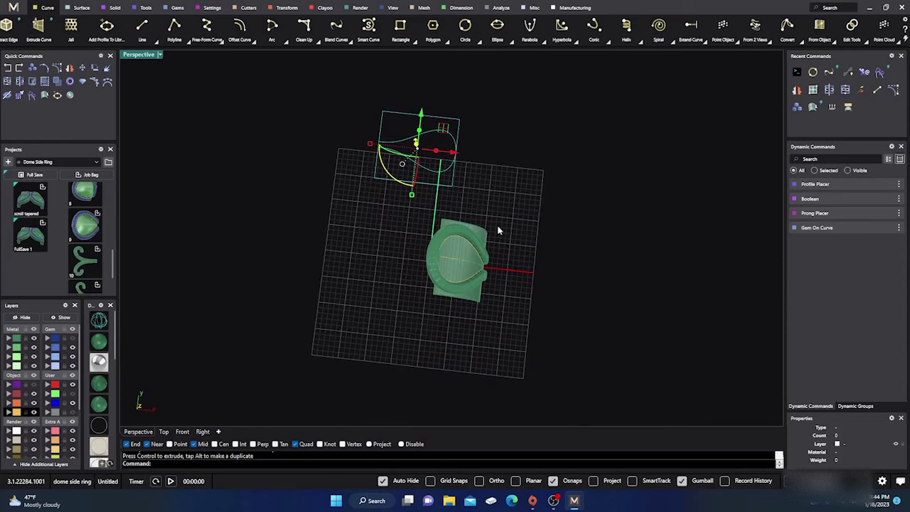
pyautogui.scroll(3, 391, 171)
pyautogui.moveTo(347, 311); pyautogui.dragTo(353, 320, button='right')
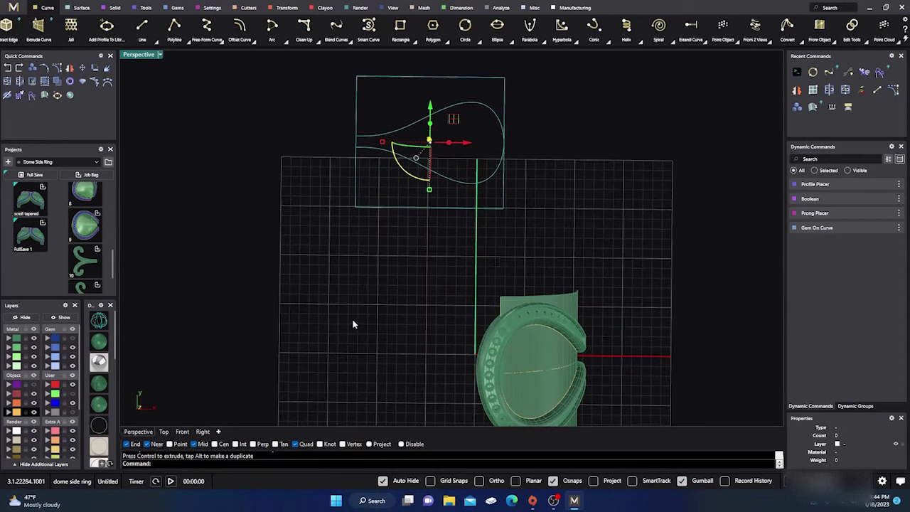
pyautogui.click(405, 175)
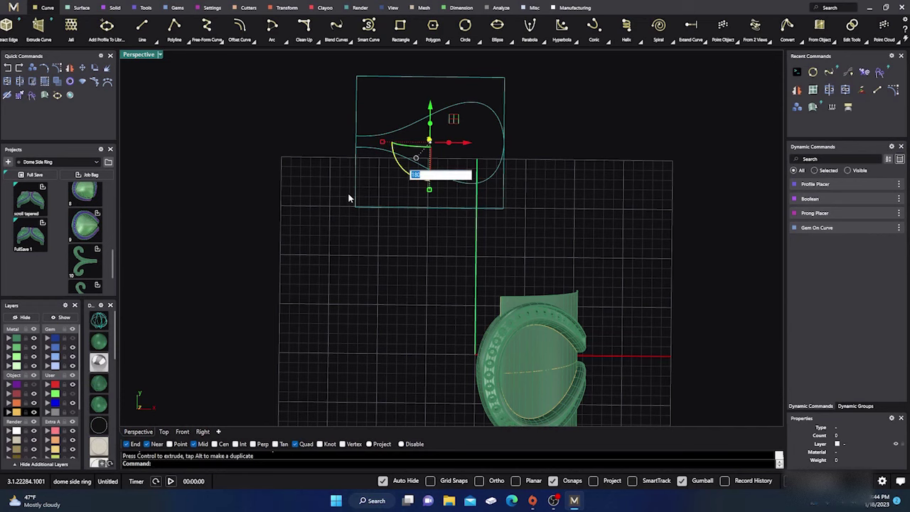
pyautogui.press('Return')
pyautogui.press('Escape')
pyautogui.moveTo(314, 248); pyautogui.dragTo(310, 254, button='right')
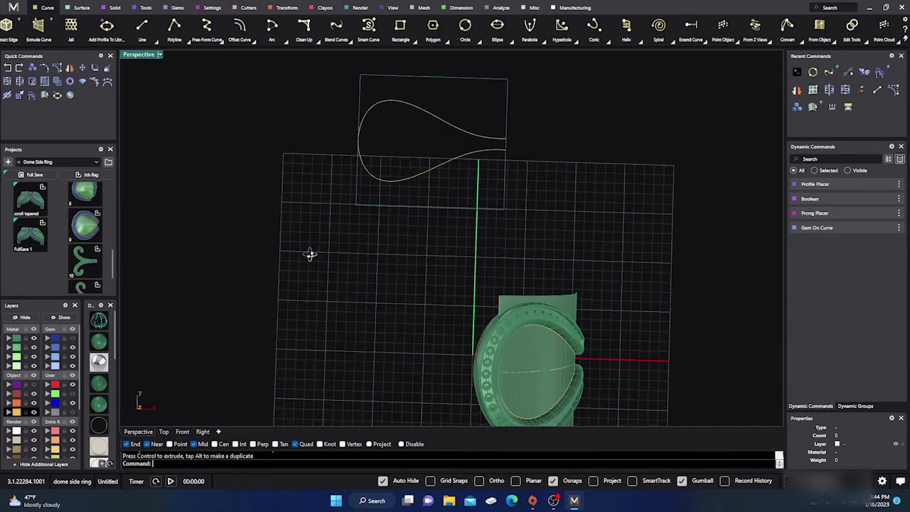
# Show the User 02 layer and move the scroll ornament onto the flat UV outline
pyautogui.scroll(-3, 311, 254)
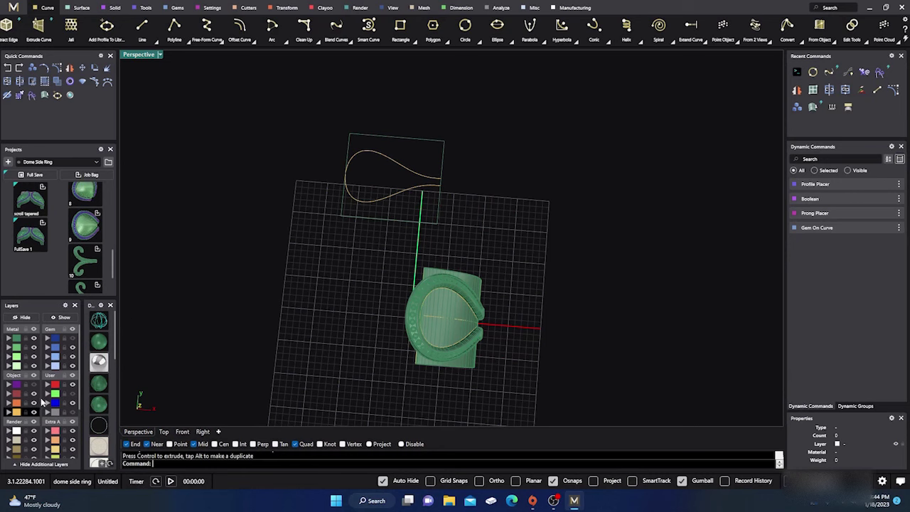
pyautogui.click(73, 395)
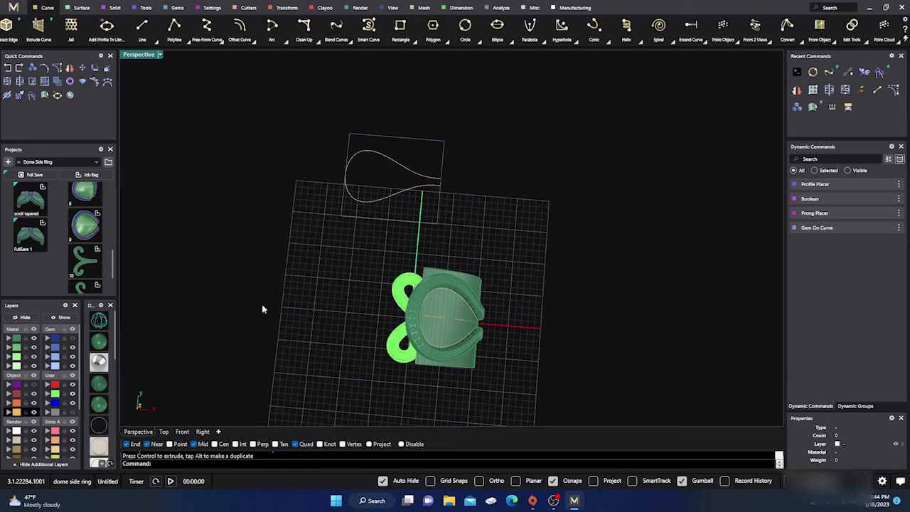
pyautogui.click(403, 293)
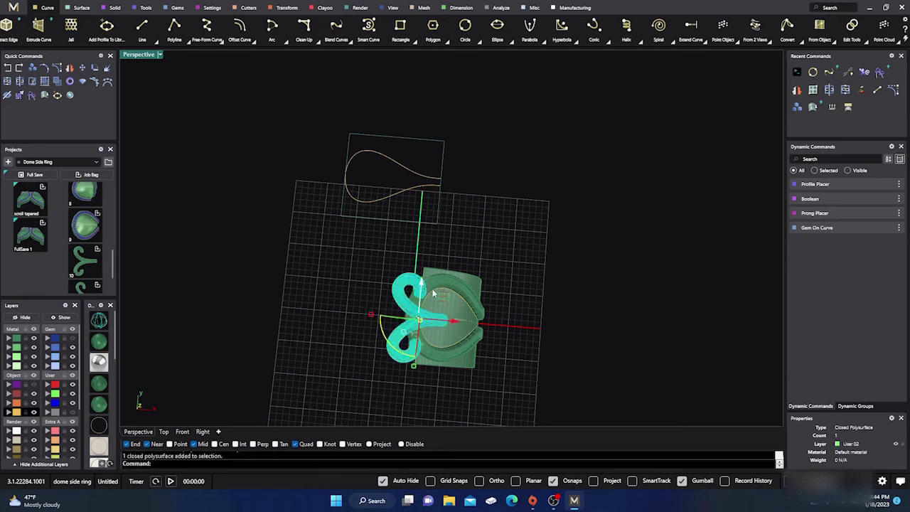
pyautogui.moveTo(442, 293); pyautogui.dragTo(402, 151)
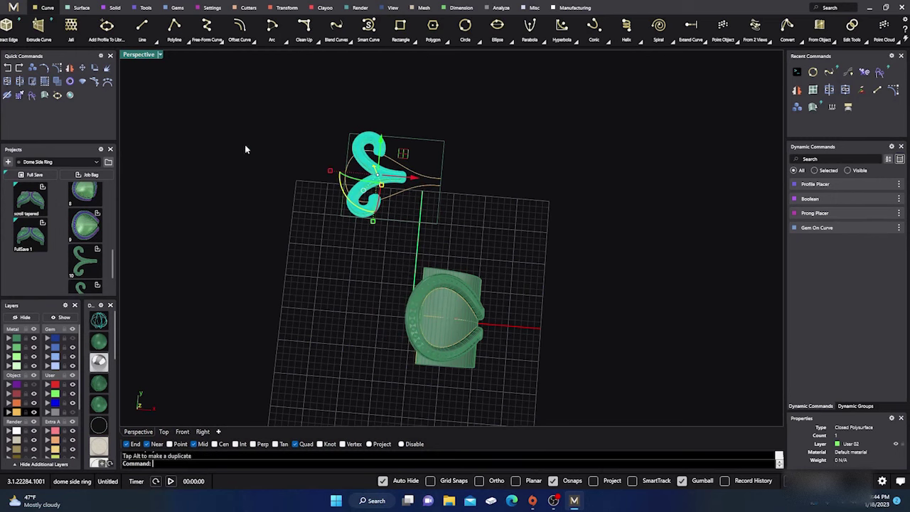
# Restore the four-viewport layout and frame the scroll ornament with the flat UV outline in the Top view
pyautogui.doubleClick(141, 56)
pyautogui.moveTo(271, 79); pyautogui.dragTo(333, 228, button='right')
pyautogui.scroll(3, 235, 135)
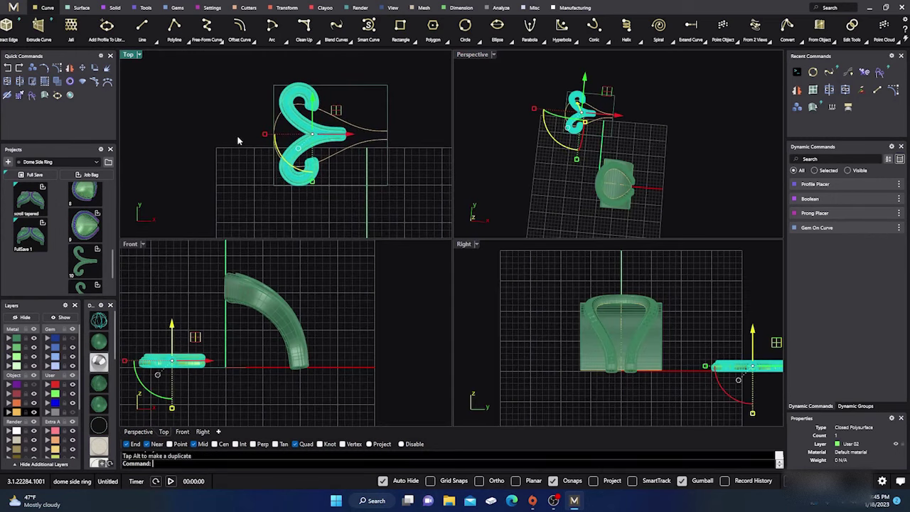
pyautogui.scroll(-4, 288, 112)
pyautogui.scroll(4, 294, 129)
pyautogui.scroll(-3, 294, 128)
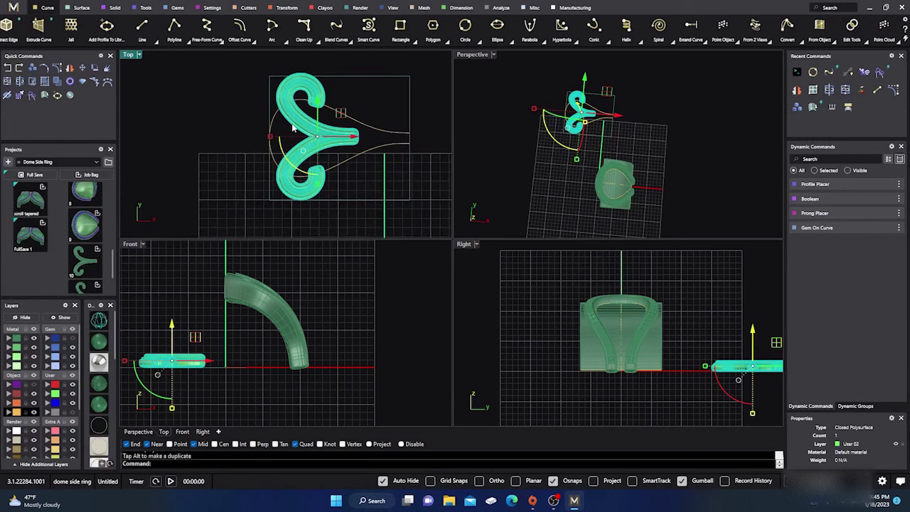
# Scale the scroll ornament down in 3D to about half its size so it fits inside the flat teardrop outline
pyautogui.click(285, 9)
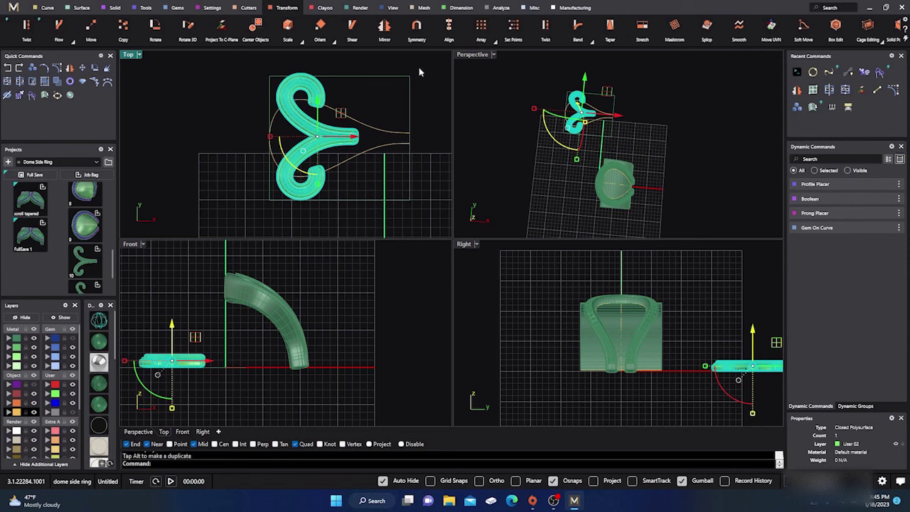
pyautogui.click(300, 40)
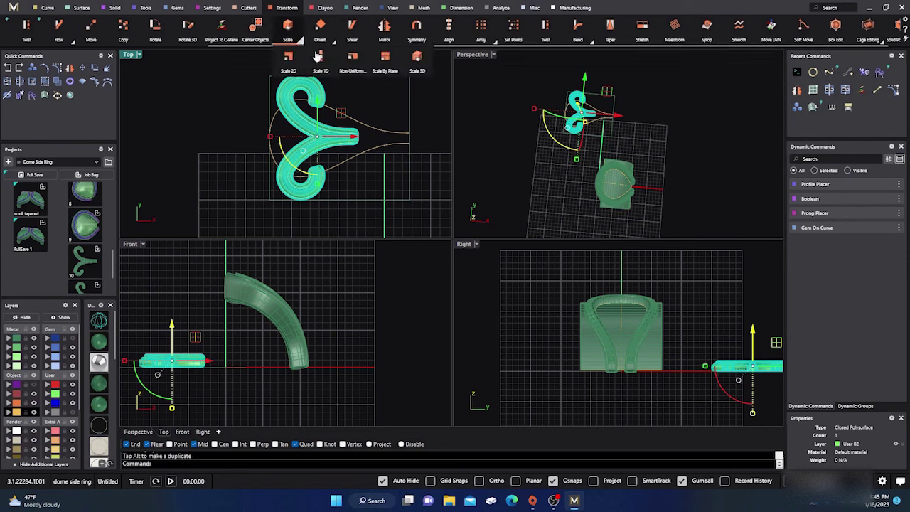
pyautogui.click(416, 63)
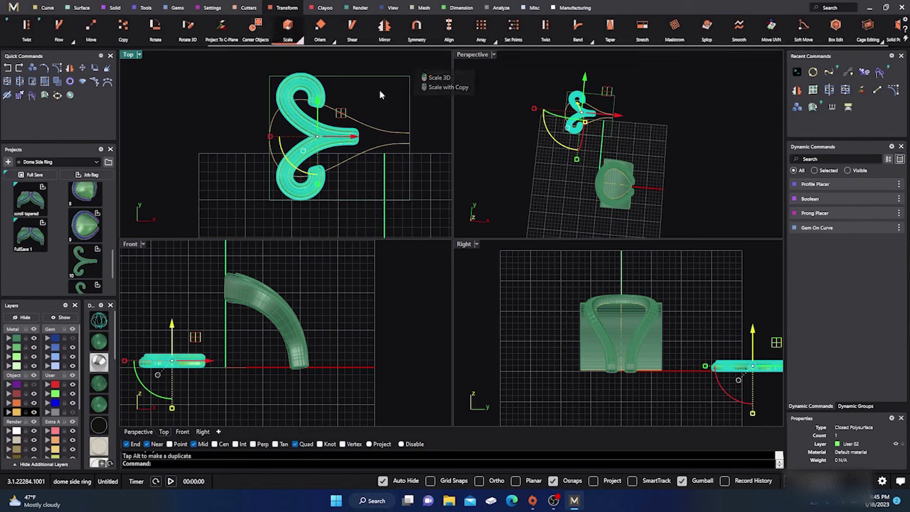
pyautogui.click(327, 136)
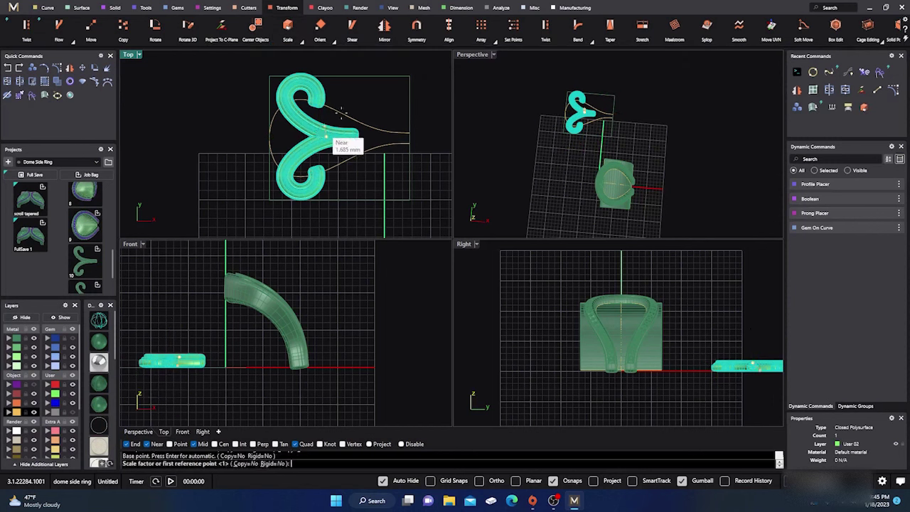
pyautogui.moveTo(383, 106); pyautogui.dragTo(348, 118, button='right')
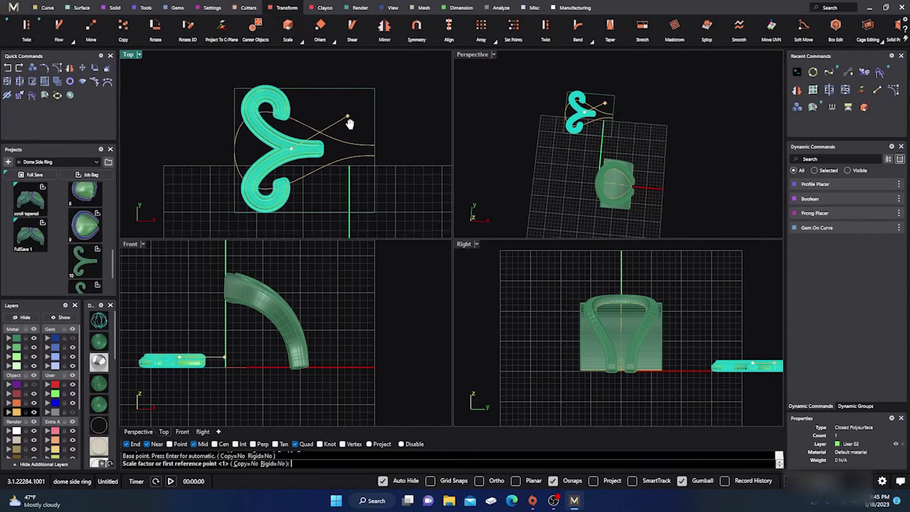
pyautogui.click(415, 81)
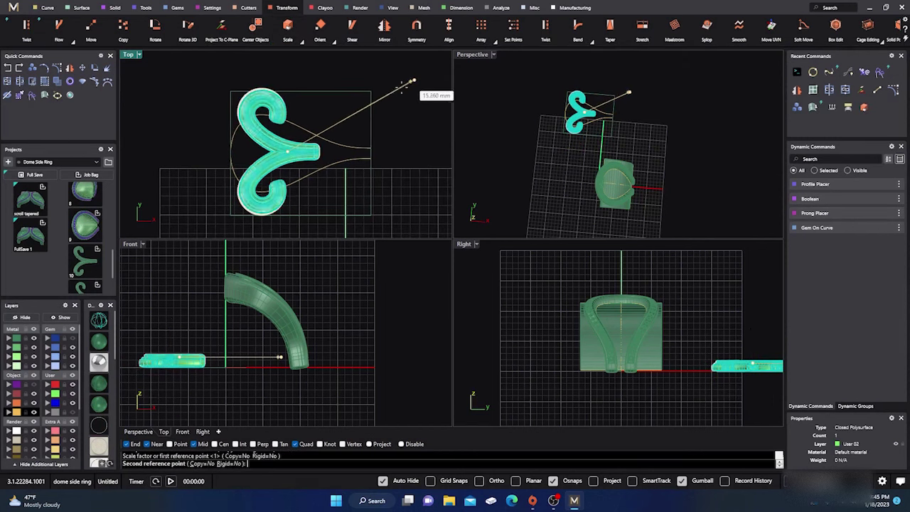
pyautogui.click(350, 112)
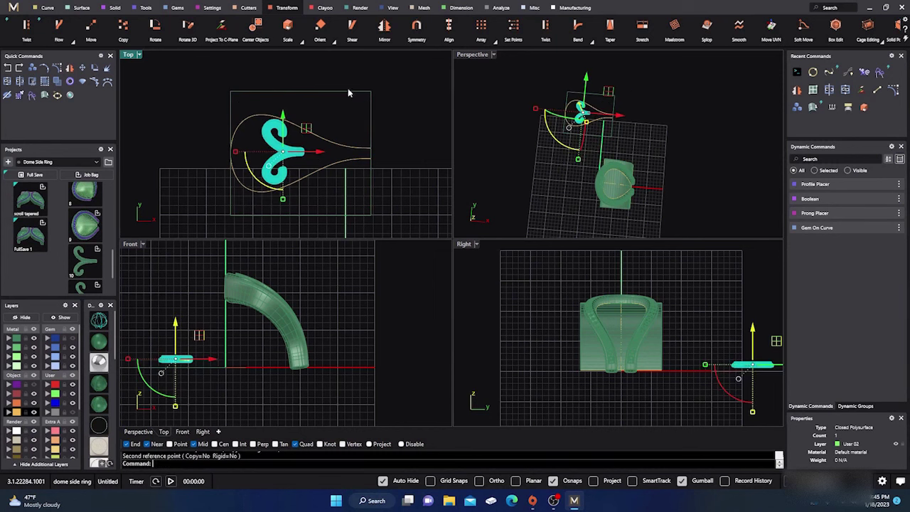
pyautogui.click(343, 69)
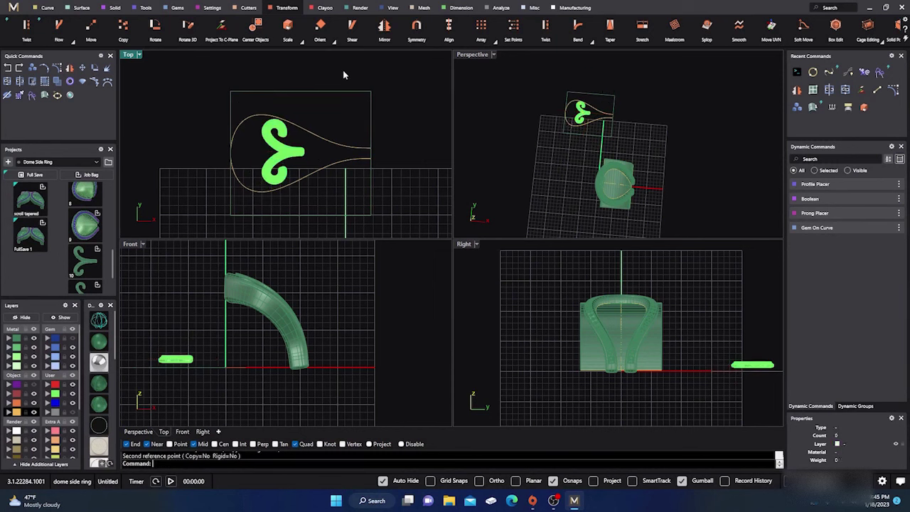
# Draw a centre line along the flat teardrop outline from the middle of its rounded end to its narrow end
pyautogui.click(47, 7)
pyautogui.click(142, 25)
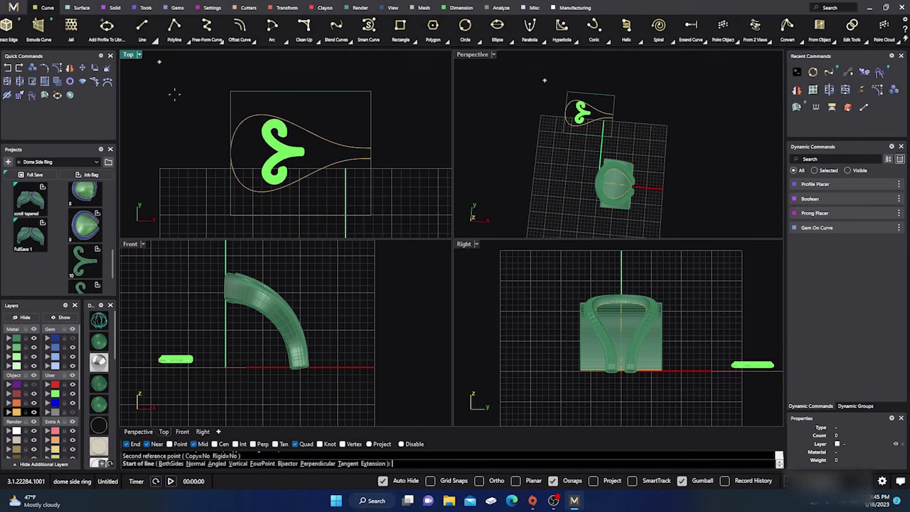
pyautogui.click(230, 152)
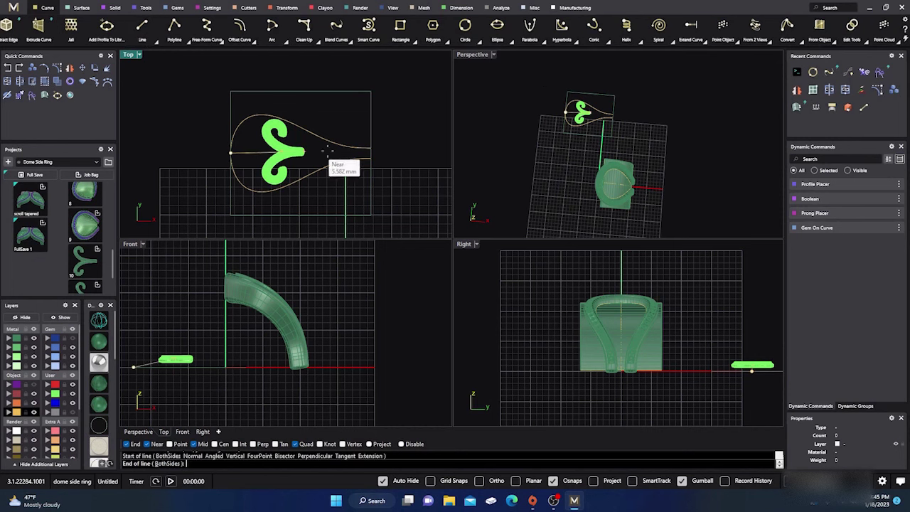
pyautogui.click(373, 152)
# Snap the scroll ornament's centre onto the teardrop's centre line and slide it along the line to the rounded end
pyautogui.moveTo(416, 111); pyautogui.dragTo(431, 116, button='right')
pyautogui.click(306, 158)
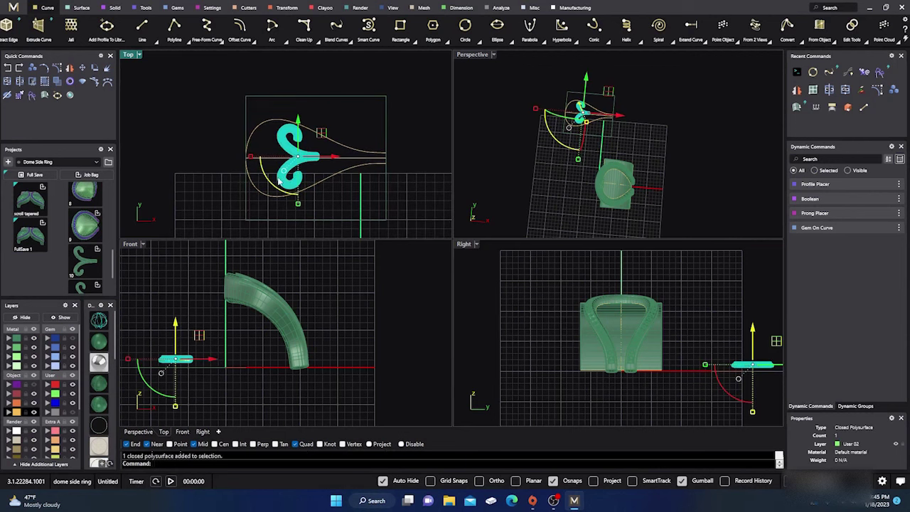
pyautogui.scroll(3, 280, 182)
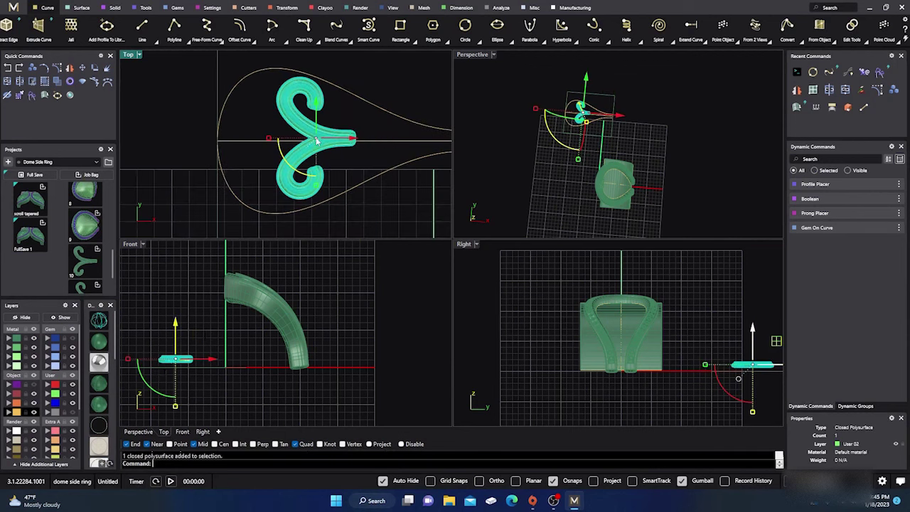
pyautogui.moveTo(318, 142); pyautogui.dragTo(307, 151)
pyautogui.scroll(5, 308, 151)
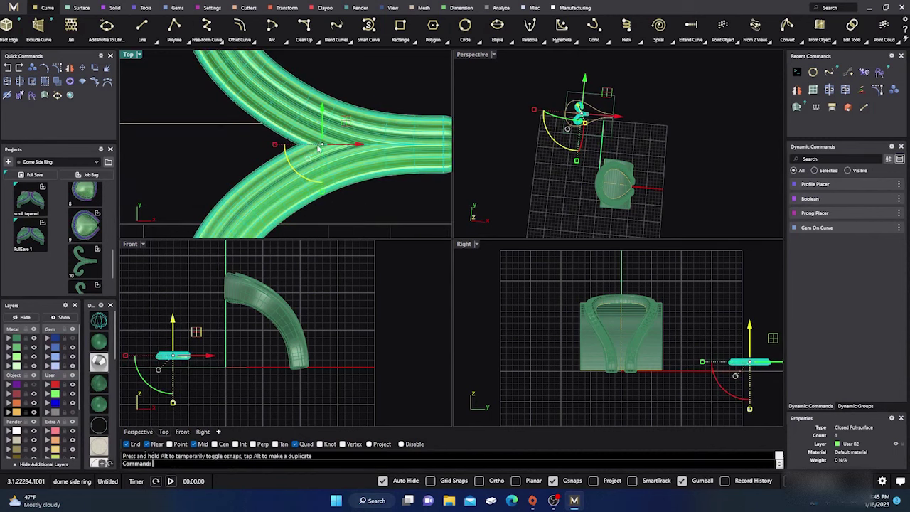
pyautogui.scroll(-5, 322, 150)
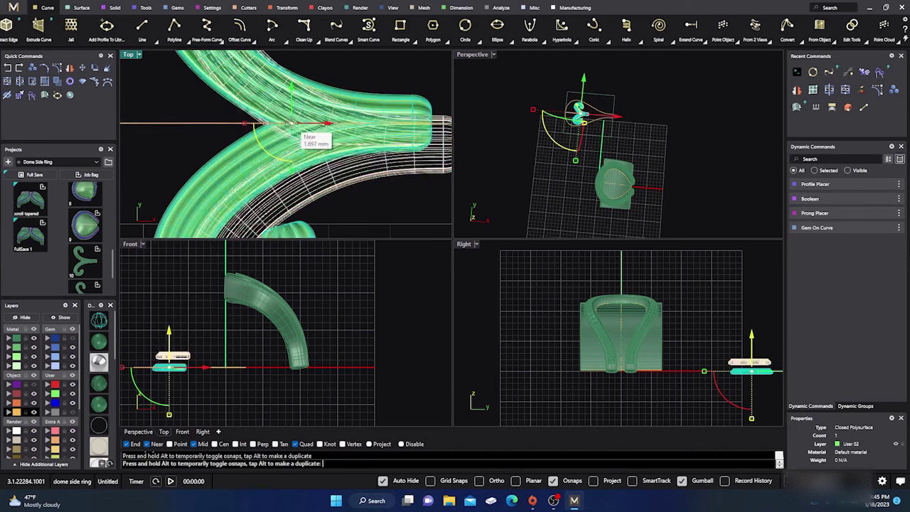
pyautogui.scroll(-3, 328, 169)
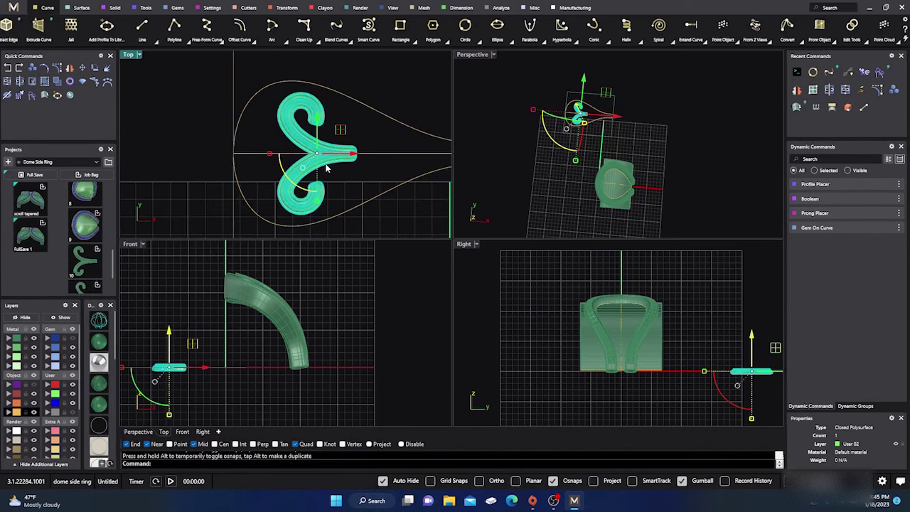
pyautogui.moveTo(354, 157); pyautogui.dragTo(321, 151)
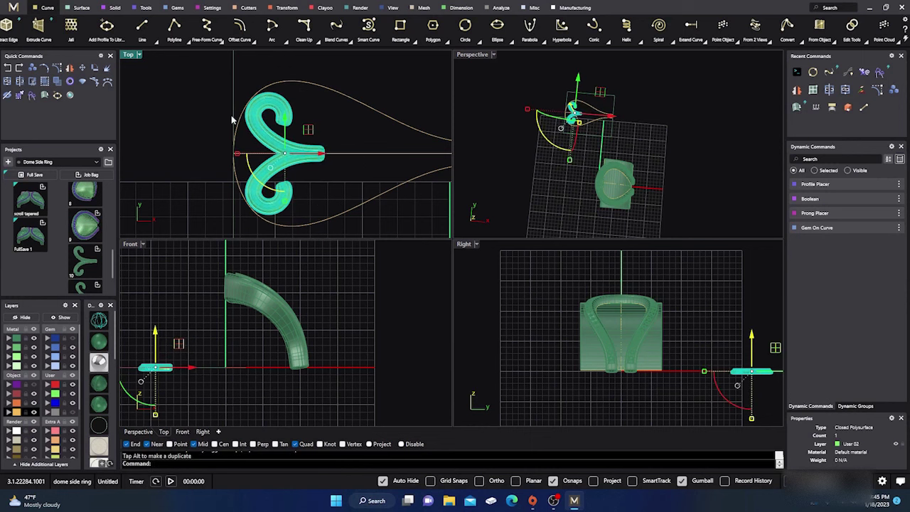
# Maximize the Perspective view and move the scroll ornament to the Metal 02 layer
pyautogui.doubleClick(477, 56)
pyautogui.click(476, 233)
pyautogui.moveTo(503, 255); pyautogui.dragTo(433, 213, button='right')
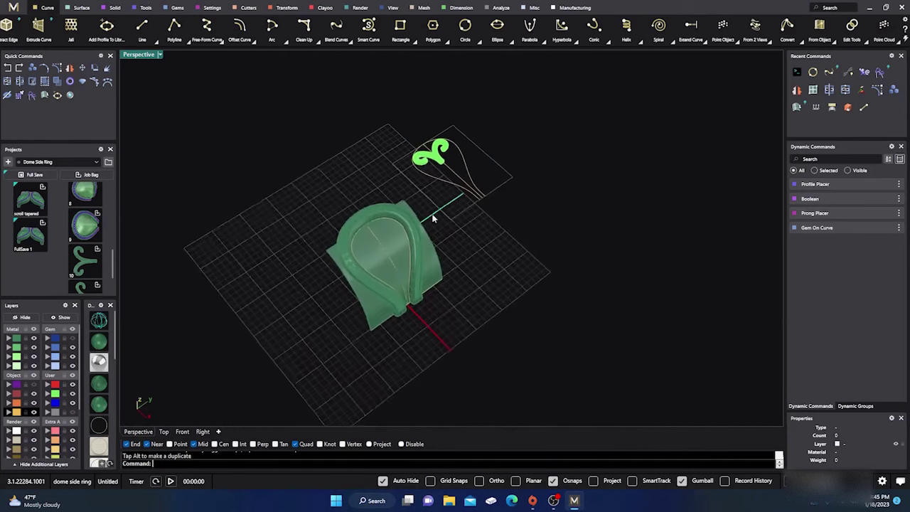
pyautogui.click(437, 162)
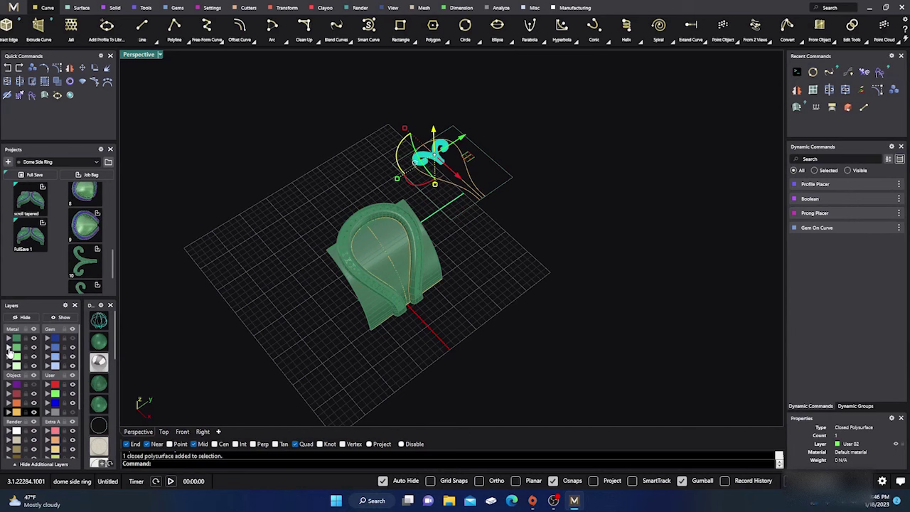
pyautogui.click(10, 348)
pyautogui.click(333, 180)
pyautogui.scroll(3, 444, 162)
pyautogui.scroll(5, 435, 151)
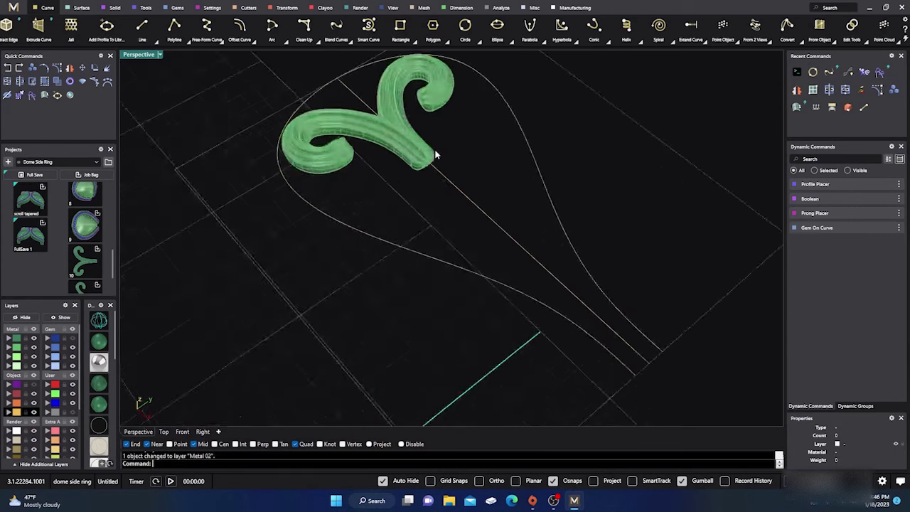
pyautogui.scroll(-5, 363, 217)
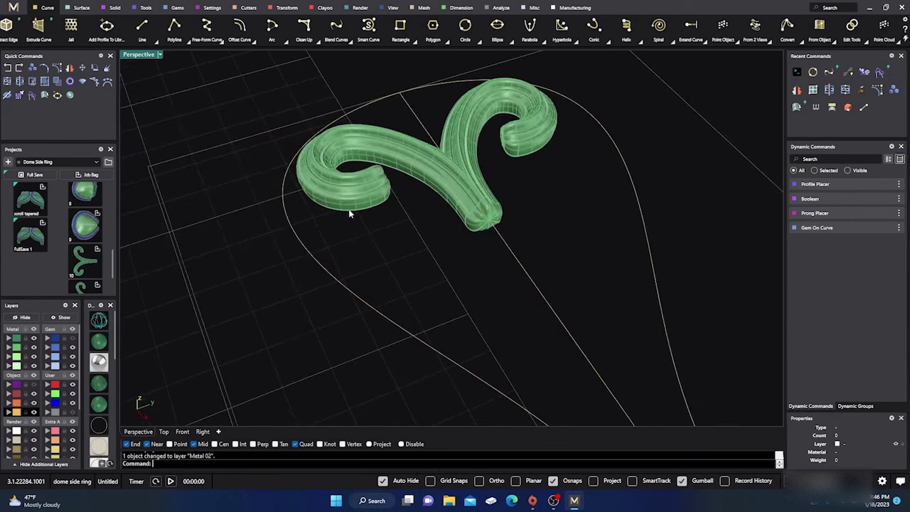
pyautogui.click(398, 194)
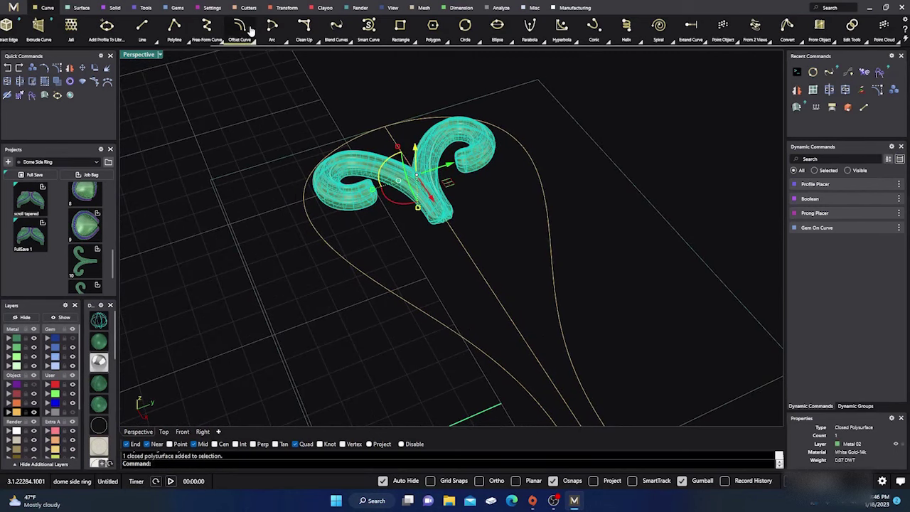
pyautogui.click(285, 8)
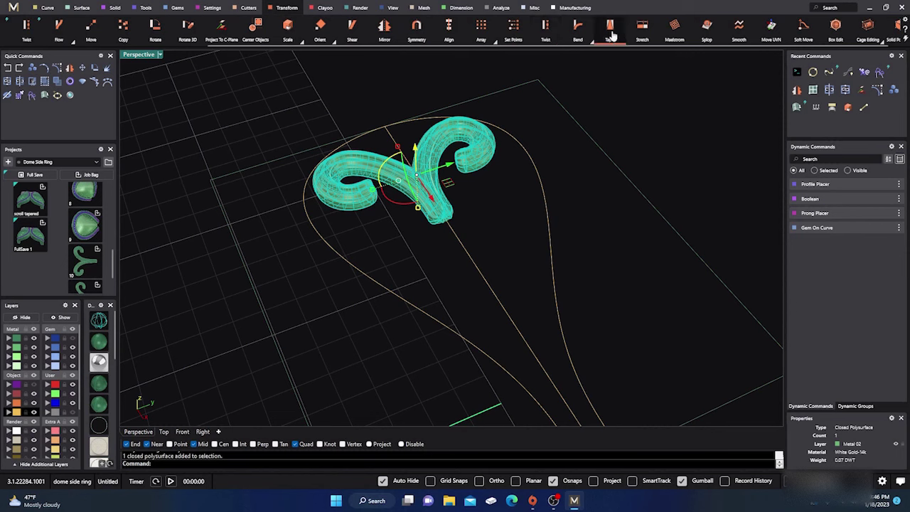
pyautogui.moveTo(610, 32)
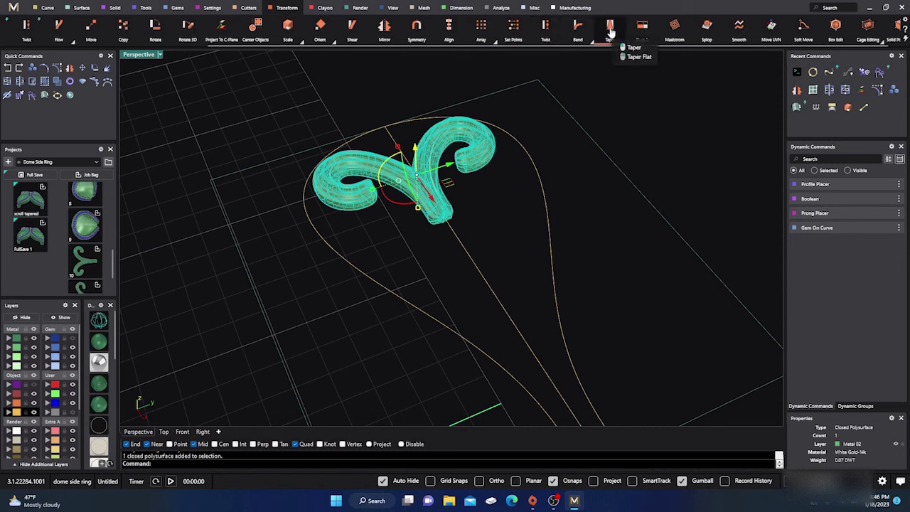
pyautogui.click(610, 32)
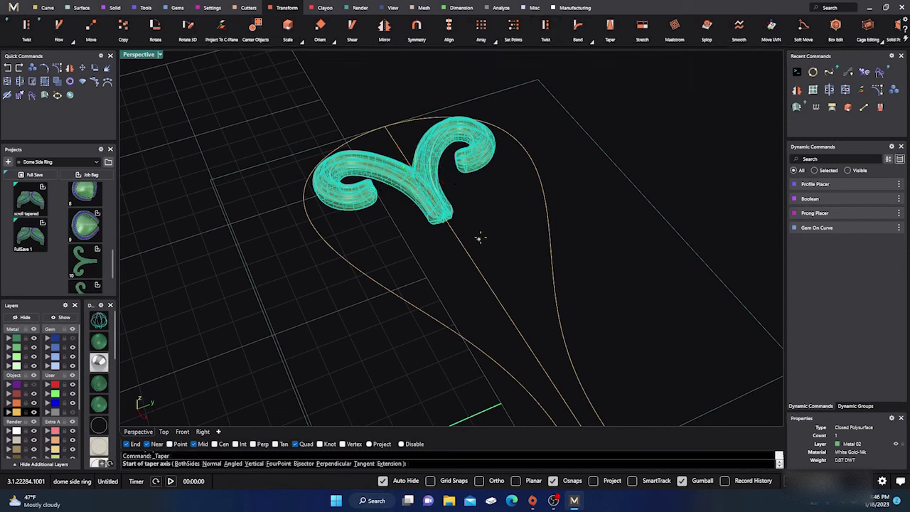
pyautogui.press('Escape')
pyautogui.click(539, 84)
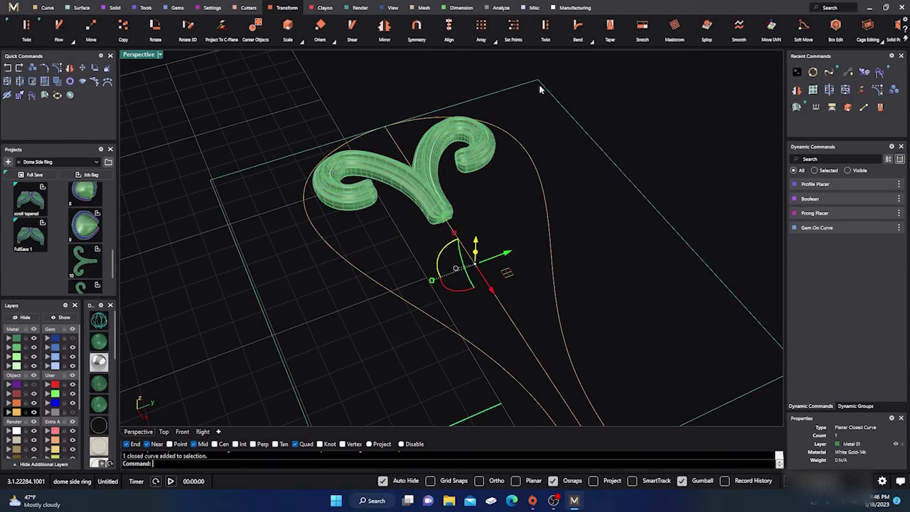
pyautogui.click(427, 73)
# Start the parametric Taper on the scroll ornament from its stem-end side and enable the second length
pyautogui.scroll(-1, 169, 44)
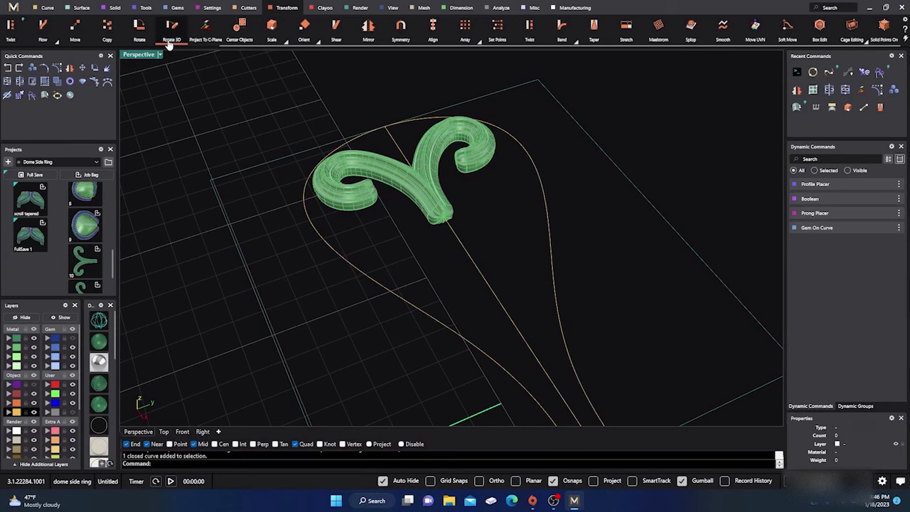
pyautogui.scroll(3, 168, 44)
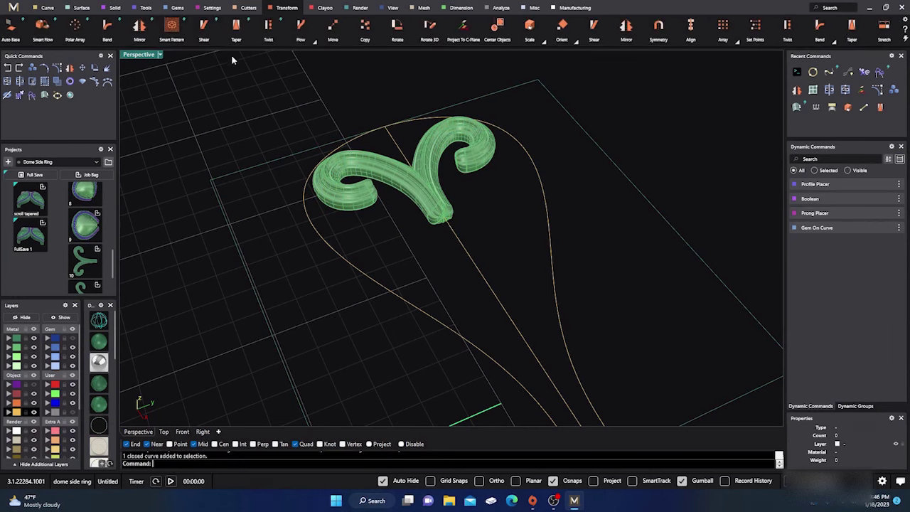
pyautogui.click(236, 28)
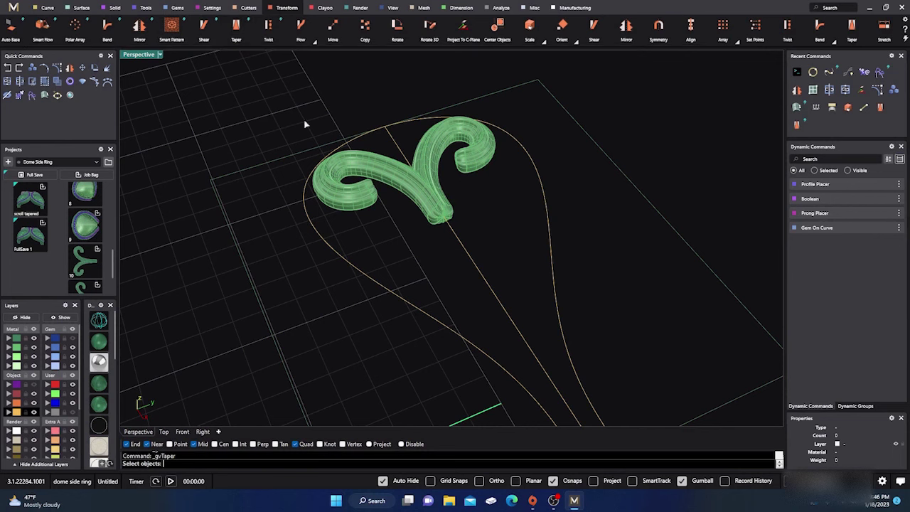
pyautogui.click(410, 184)
pyautogui.press('Return')
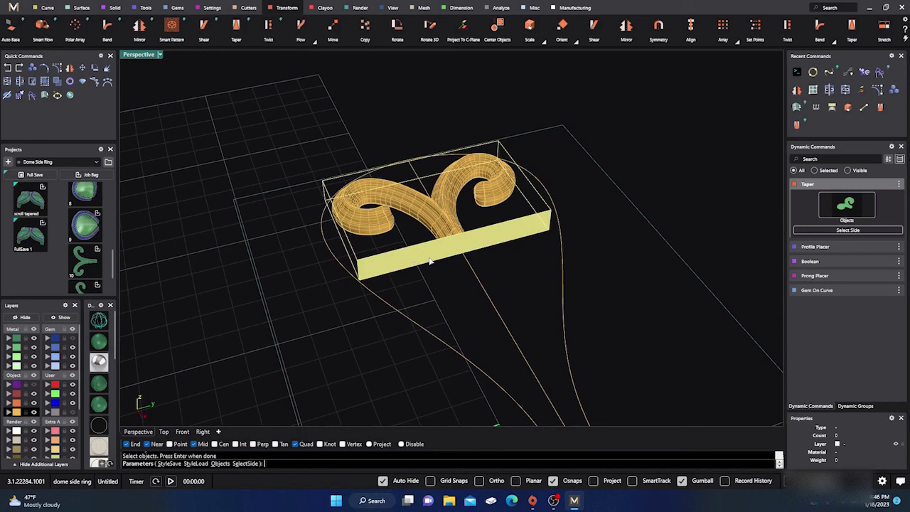
pyautogui.click(429, 261)
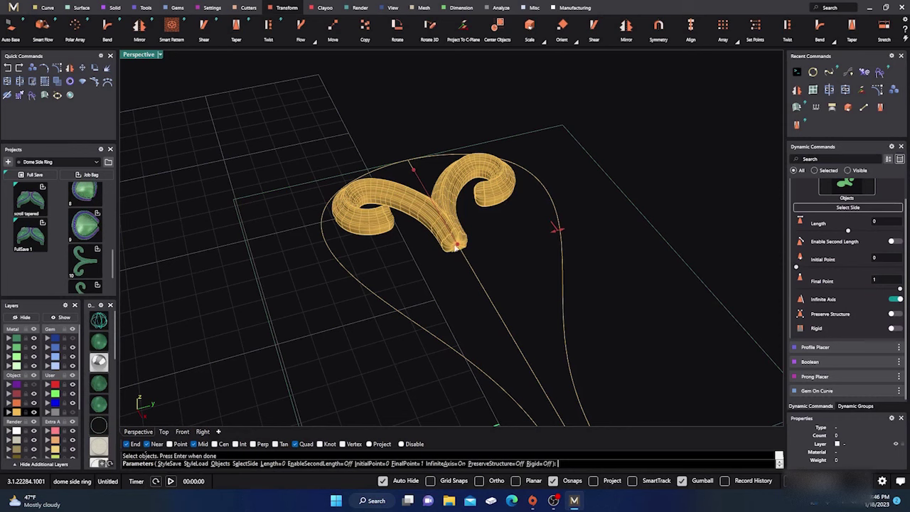
pyautogui.moveTo(454, 252); pyautogui.dragTo(459, 256, button='right')
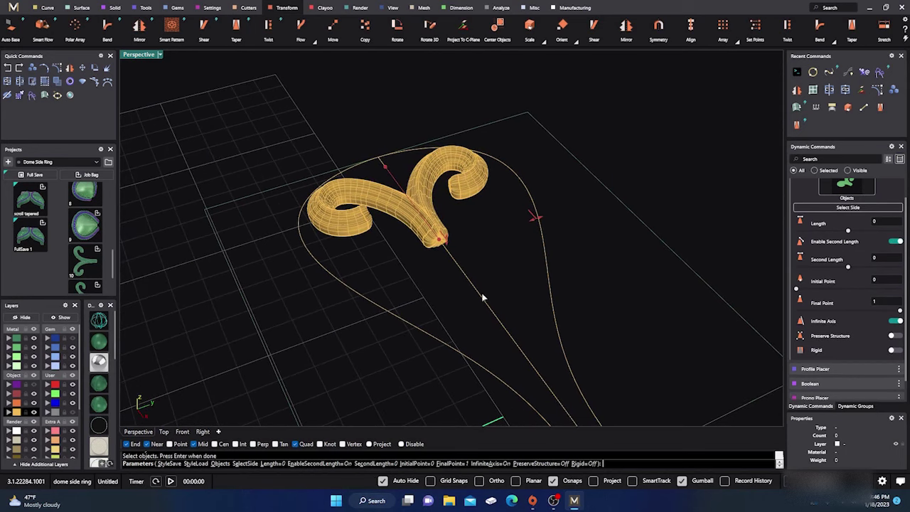
pyautogui.moveTo(484, 299); pyautogui.dragTo(408, 282, button='right')
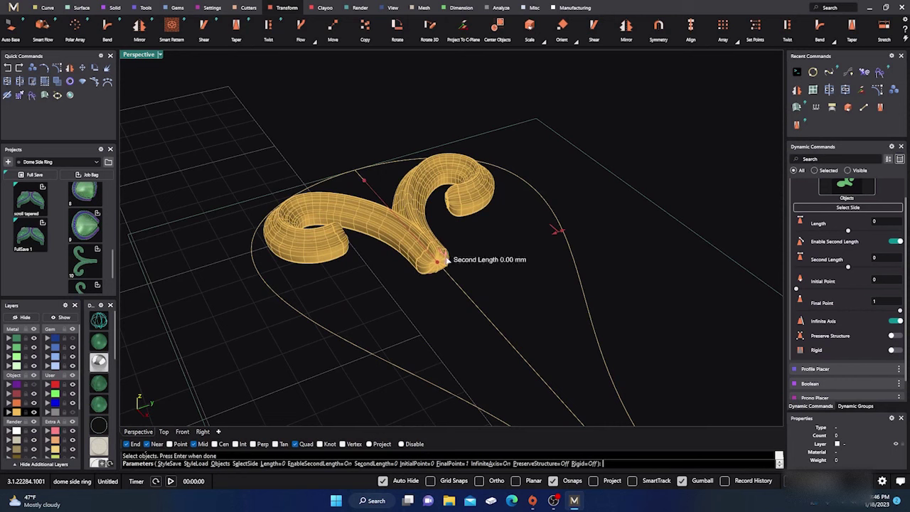
# Try a second taper length of -0.4 on the scroll ornament and return it to 0
pyautogui.moveTo(447, 264); pyautogui.dragTo(445, 270)
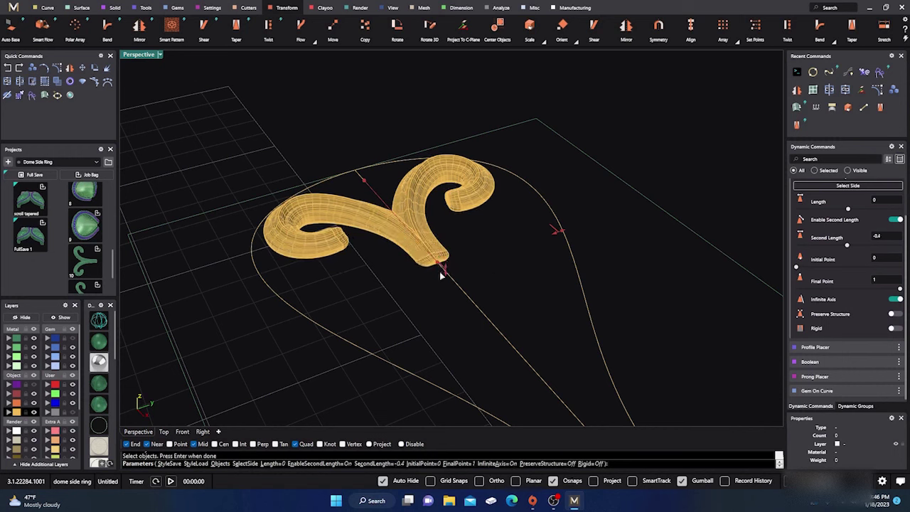
pyautogui.moveTo(444, 275)
pyautogui.moveTo(443, 267); pyautogui.dragTo(444, 258)
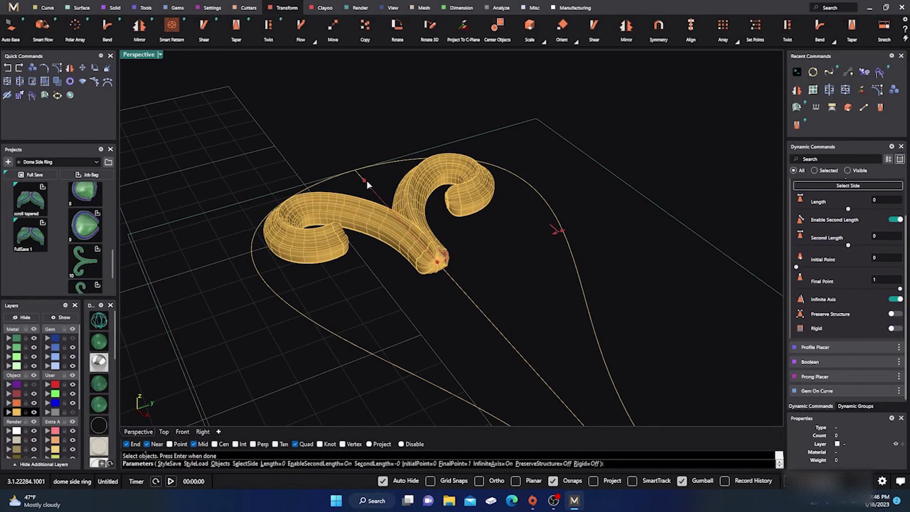
# Set the taper's initial point to 0.5, second length to -0.3 and length to -0.4, and apply it to the scroll ornament
pyautogui.moveTo(368, 182); pyautogui.dragTo(401, 217)
pyautogui.moveTo(447, 263)
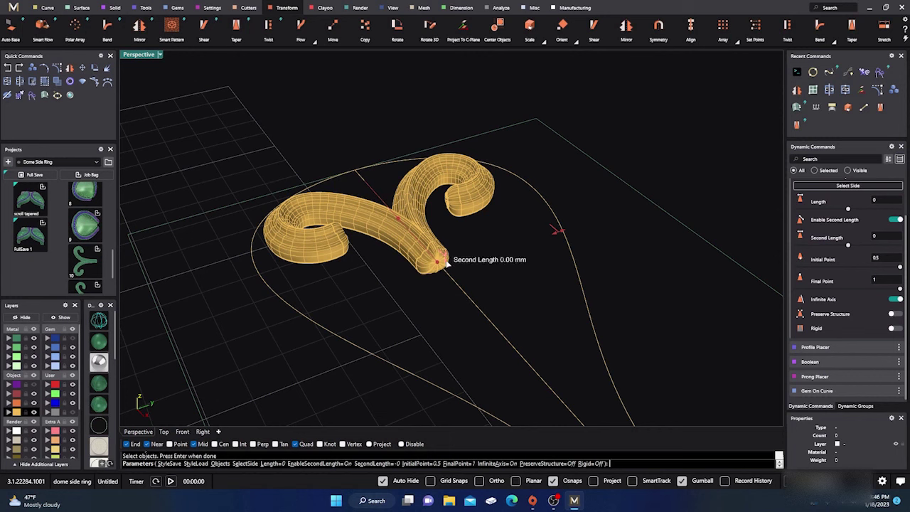
pyautogui.moveTo(448, 261); pyautogui.dragTo(448, 267)
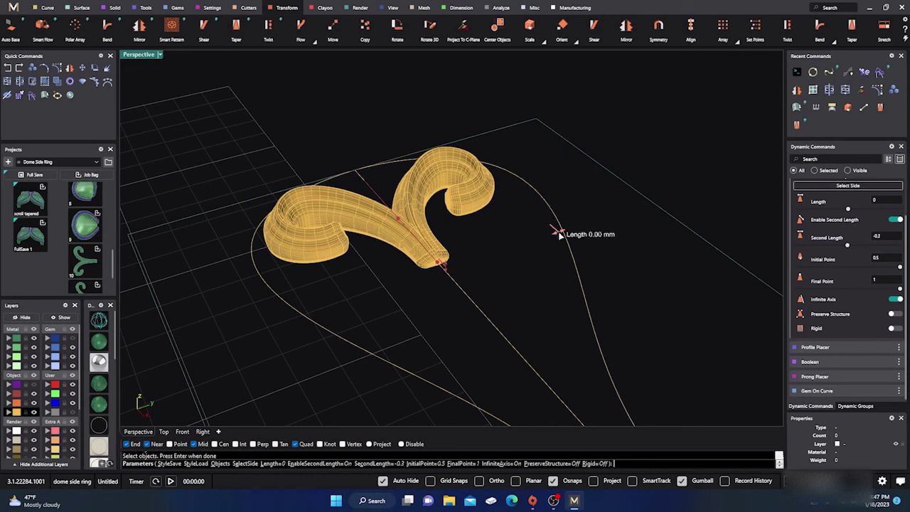
pyautogui.moveTo(557, 235); pyautogui.dragTo(544, 237)
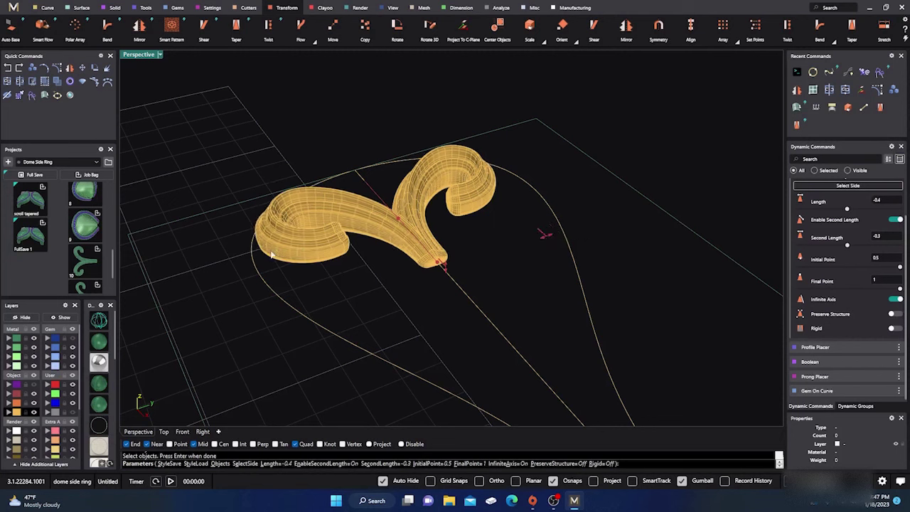
pyautogui.press('Return')
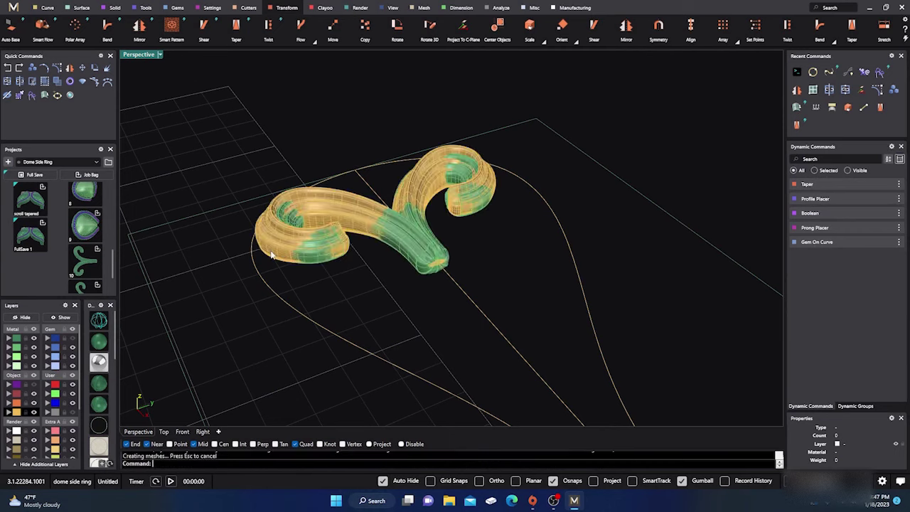
# Move the original untapered scroll to the User 04 layer, leaving only the tapered version on display
pyautogui.scroll(-3, 271, 254)
pyautogui.click(307, 249)
pyautogui.click(306, 250)
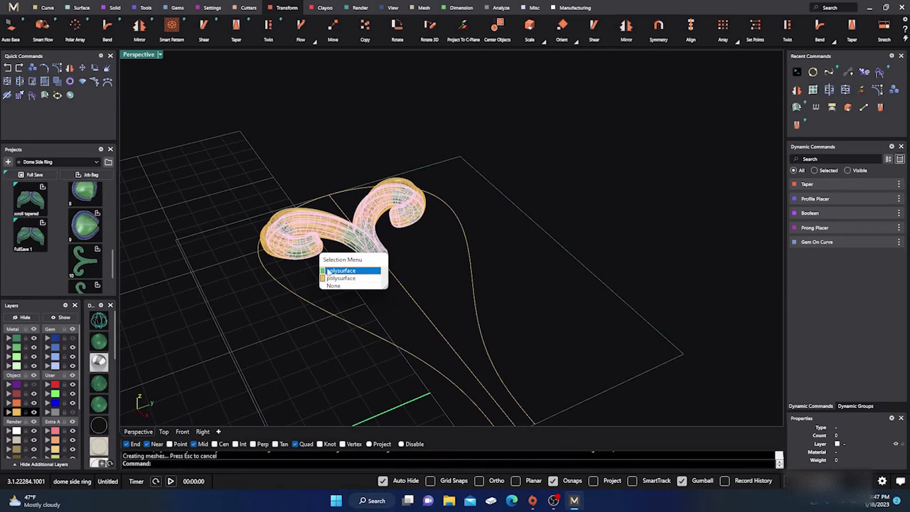
pyautogui.click(328, 271)
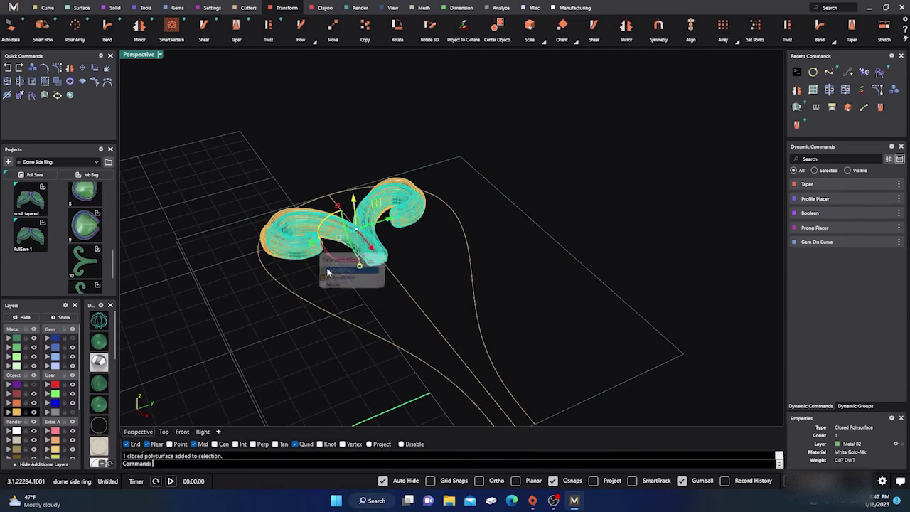
pyautogui.click(47, 412)
pyautogui.moveTo(267, 282); pyautogui.dragTo(289, 283, button='right')
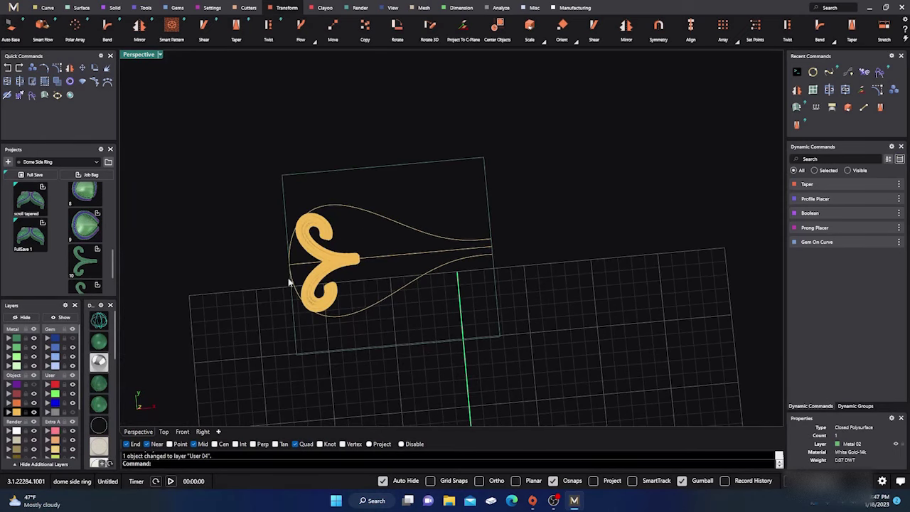
# Restore the four-viewport layout and move the tapered scroll to the Metal 02 layer
pyautogui.doubleClick(140, 56)
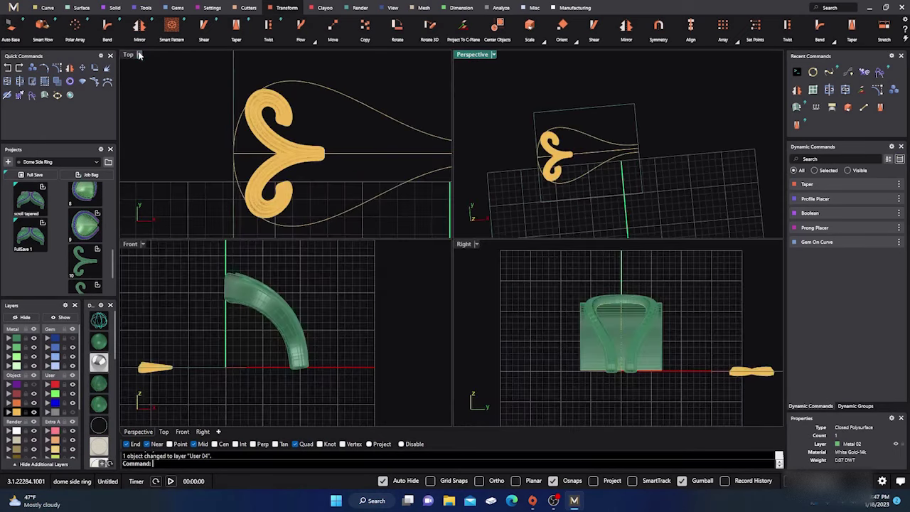
pyautogui.click(289, 146)
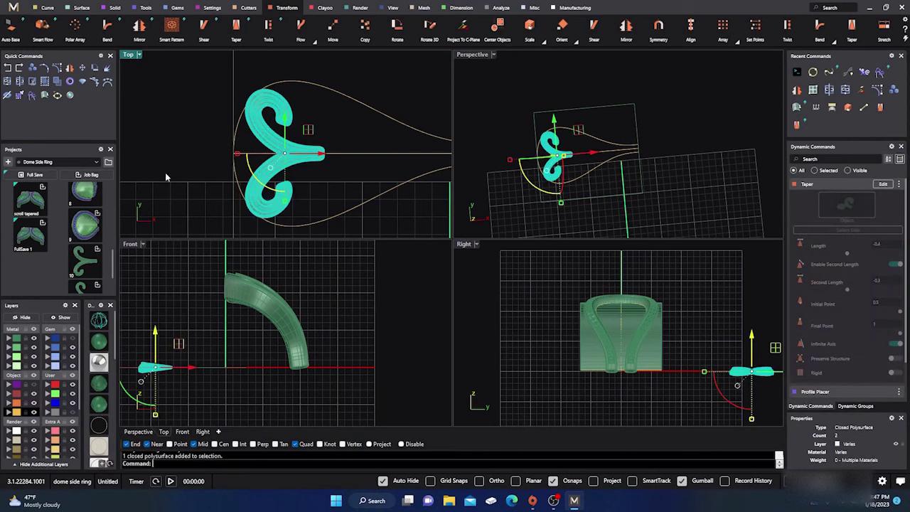
pyautogui.click(8, 347)
pyautogui.click(330, 110)
pyautogui.click(330, 113)
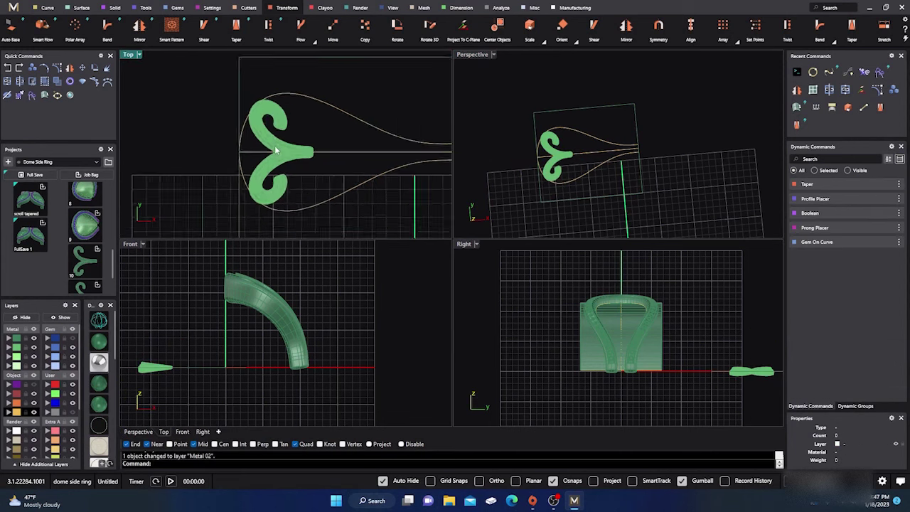
# Duplicate the tapered scroll along the centre line toward the teardrop's narrow end in the Top view
pyautogui.scroll(-2, 288, 151)
pyautogui.click(286, 158)
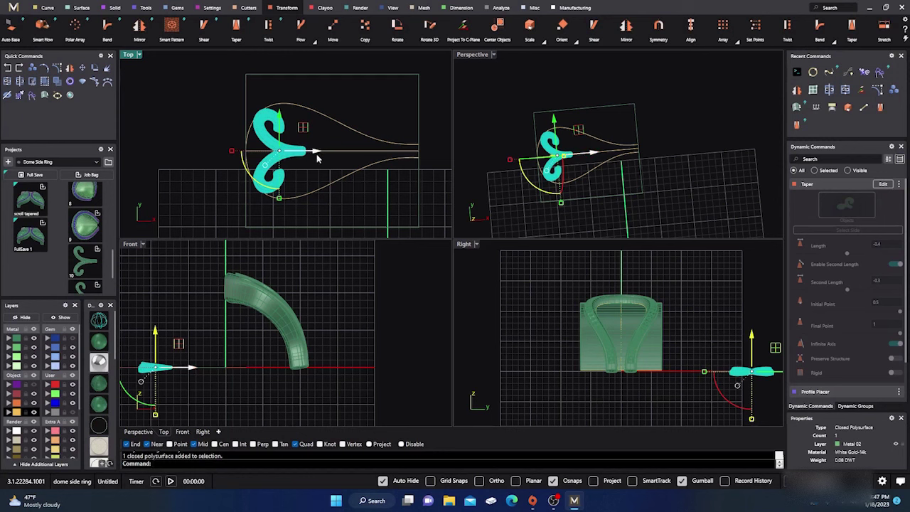
pyautogui.moveTo(315, 153); pyautogui.dragTo(351, 167)
pyautogui.press('alt')
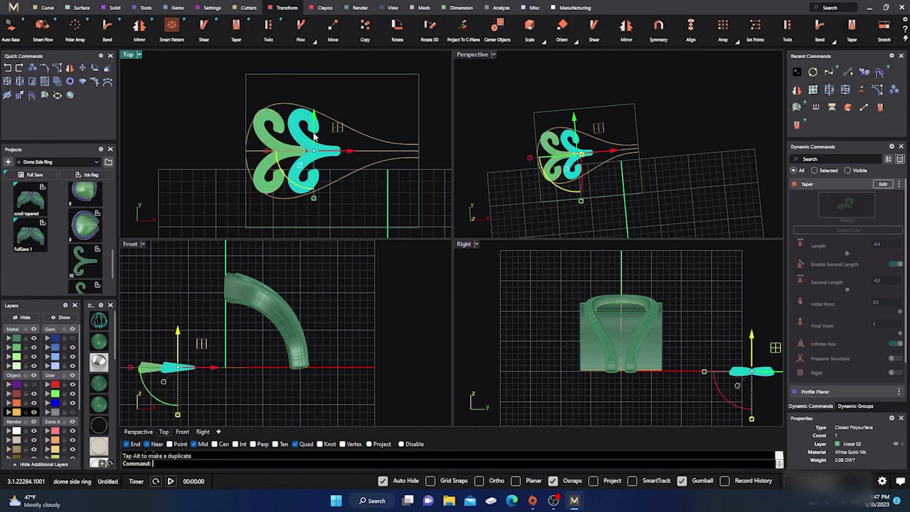
# Narrow the first scroll slightly across its width so it fits the teardrop's rounded end
pyautogui.scroll(4, 274, 123)
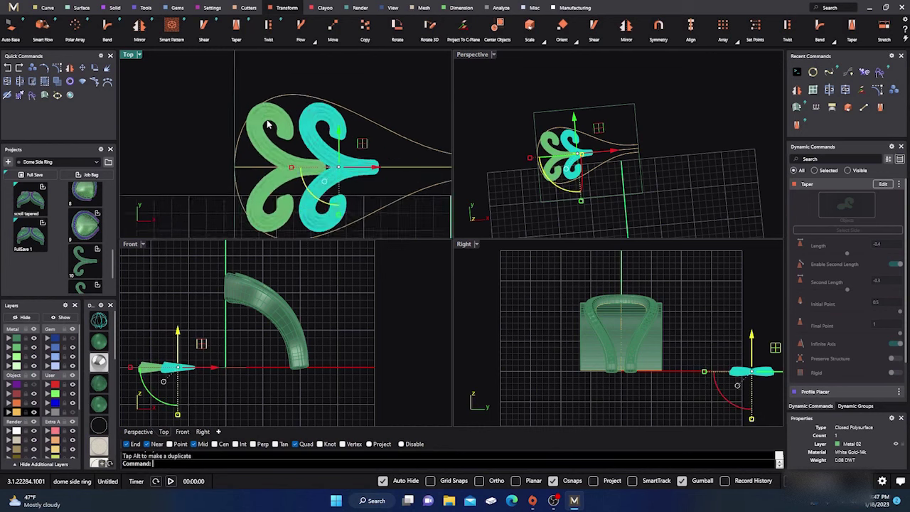
pyautogui.click(274, 168)
pyautogui.scroll(-4, 281, 117)
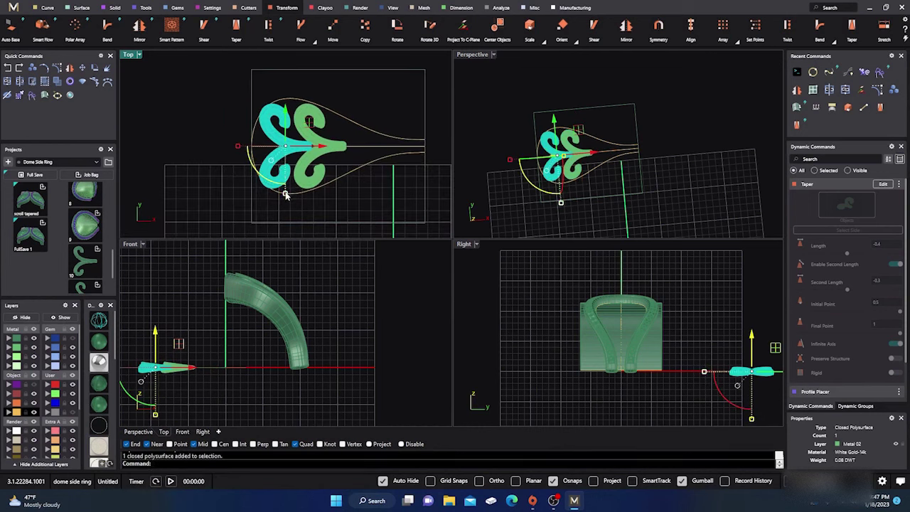
pyautogui.moveTo(286, 193); pyautogui.dragTo(285, 192)
pyautogui.click(288, 89)
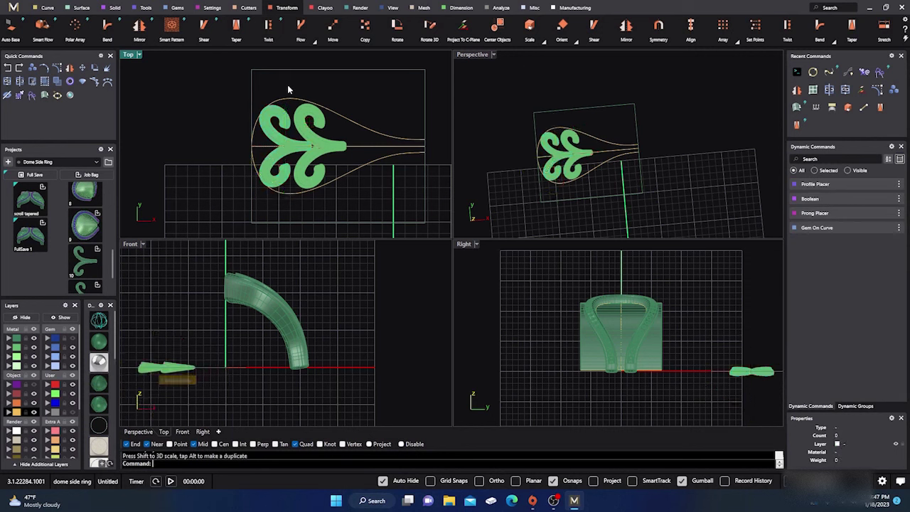
# Slide the second scroll closer to the first and widen it slightly to fill the teardrop outline
pyautogui.scroll(3, 313, 151)
pyautogui.click(324, 153)
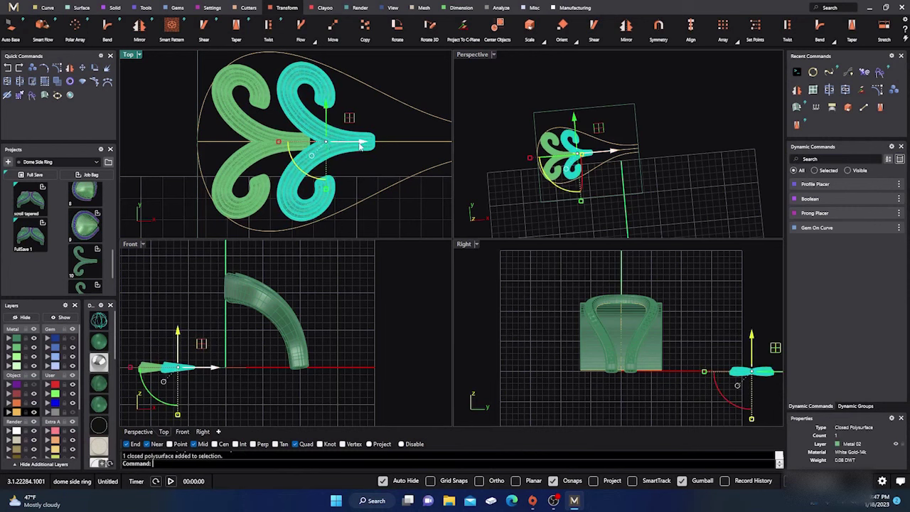
pyautogui.moveTo(362, 142); pyautogui.dragTo(351, 143)
pyautogui.moveTo(319, 190); pyautogui.dragTo(318, 194)
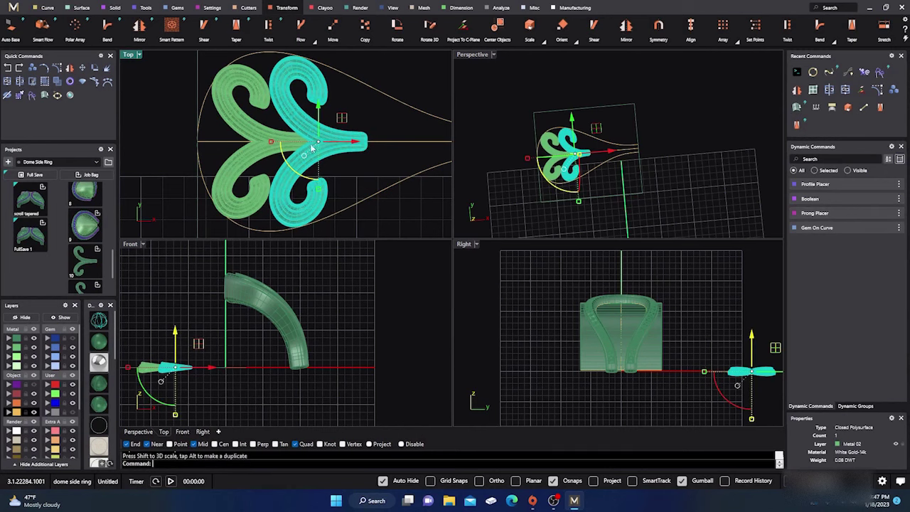
# Duplicate the second scroll toward the narrow end and scale the copy in 3D by about 0.74 to fit the outline
pyautogui.moveTo(285, 142); pyautogui.dragTo(217, 144, button='right')
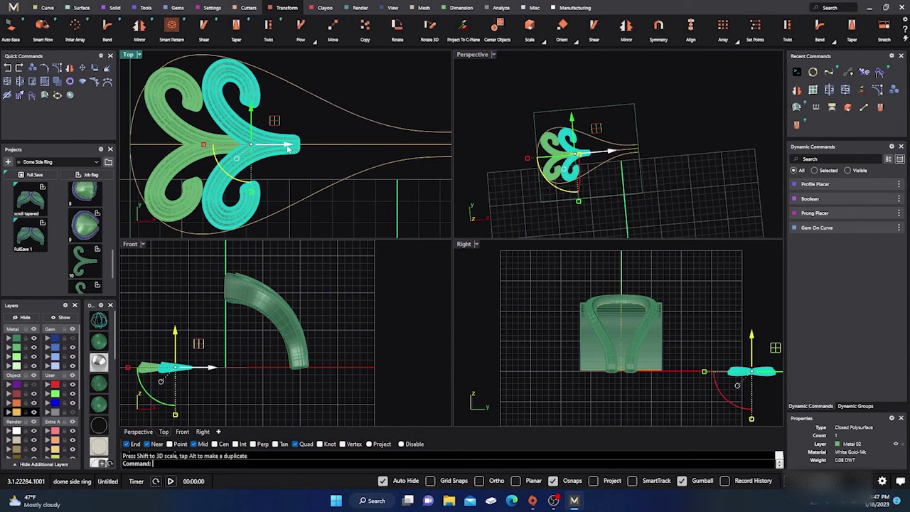
pyautogui.moveTo(290, 147); pyautogui.dragTo(345, 168)
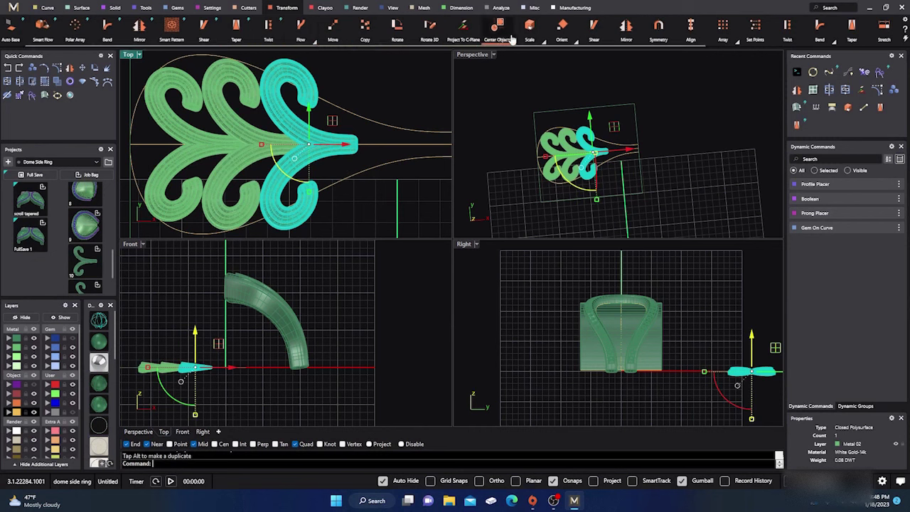
pyautogui.click(546, 44)
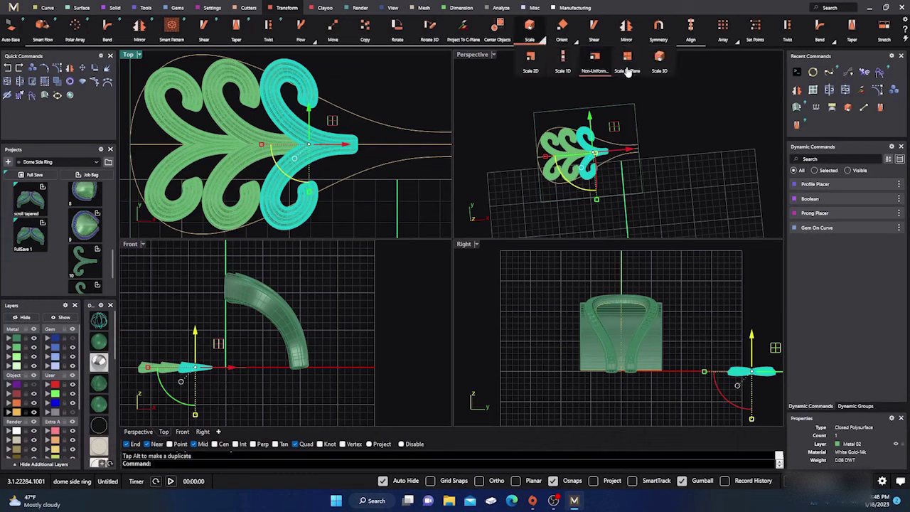
pyautogui.click(664, 67)
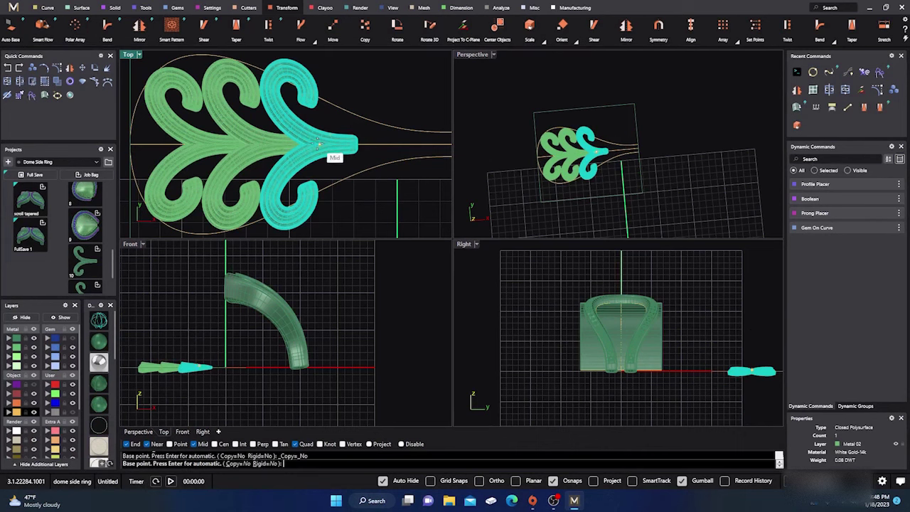
pyautogui.click(313, 142)
pyautogui.click(411, 86)
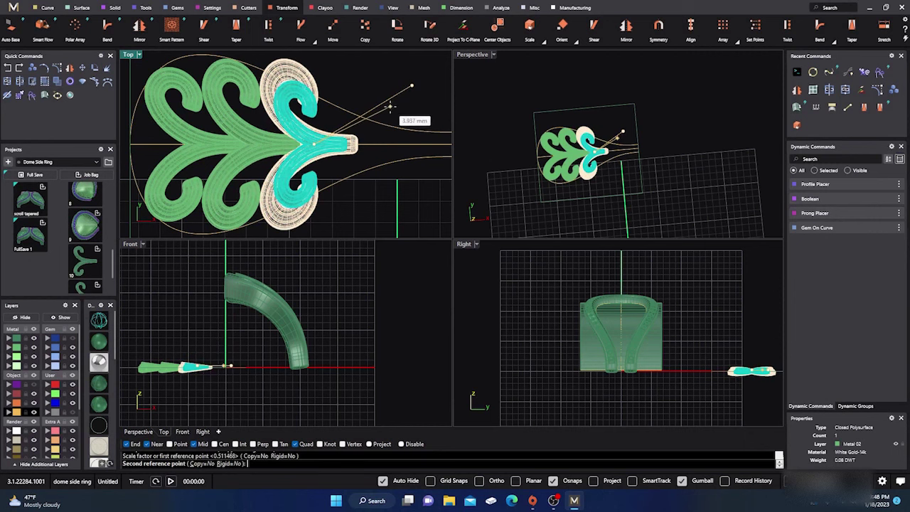
pyautogui.click(390, 106)
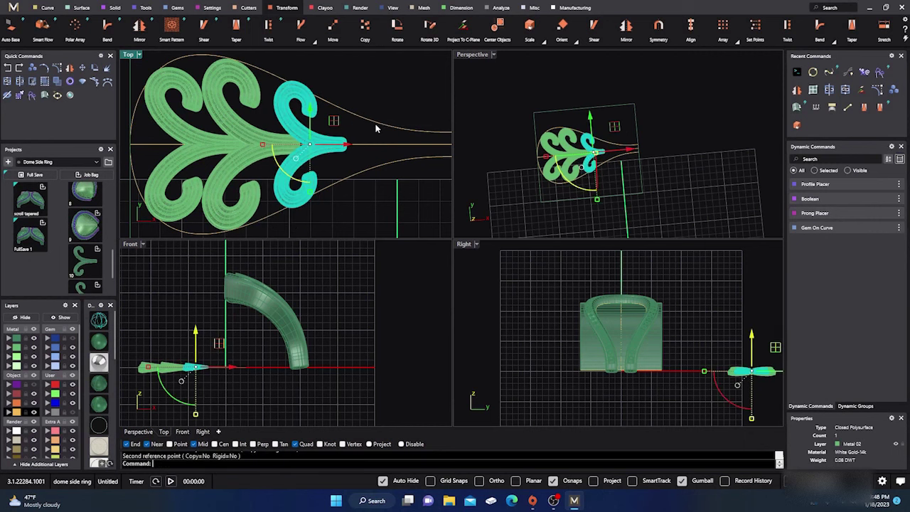
# Slide the third scroll closer to the second and duplicate it along the centre line toward the narrow end
pyautogui.moveTo(351, 146); pyautogui.dragTo(342, 147)
pyautogui.press('Escape')
pyautogui.click(328, 151)
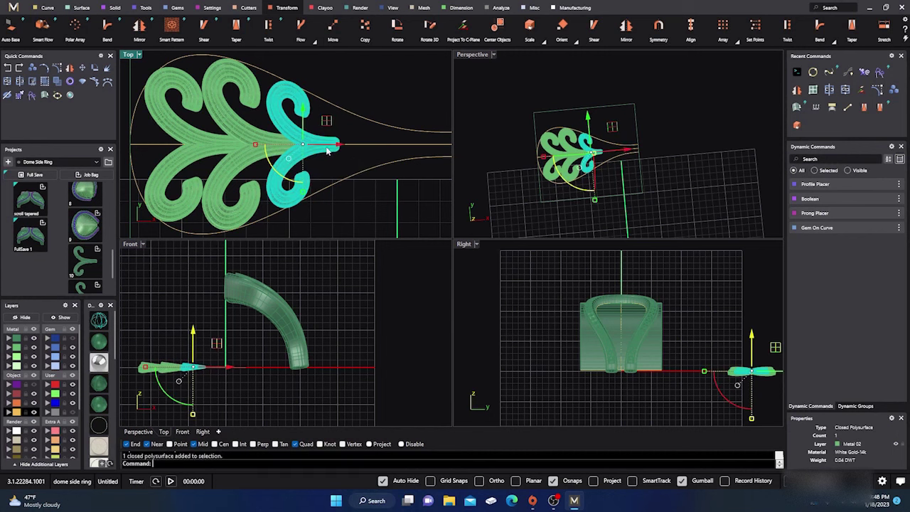
pyautogui.moveTo(340, 145); pyautogui.dragTo(385, 148)
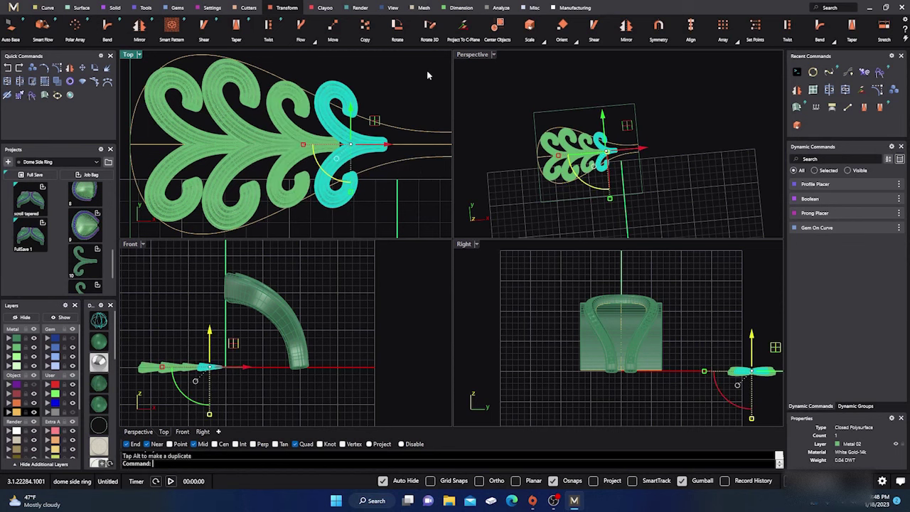
# Scale the fourth scroll in 3D by about 0.66 and slide it back against the third scroll
pyautogui.click(542, 41)
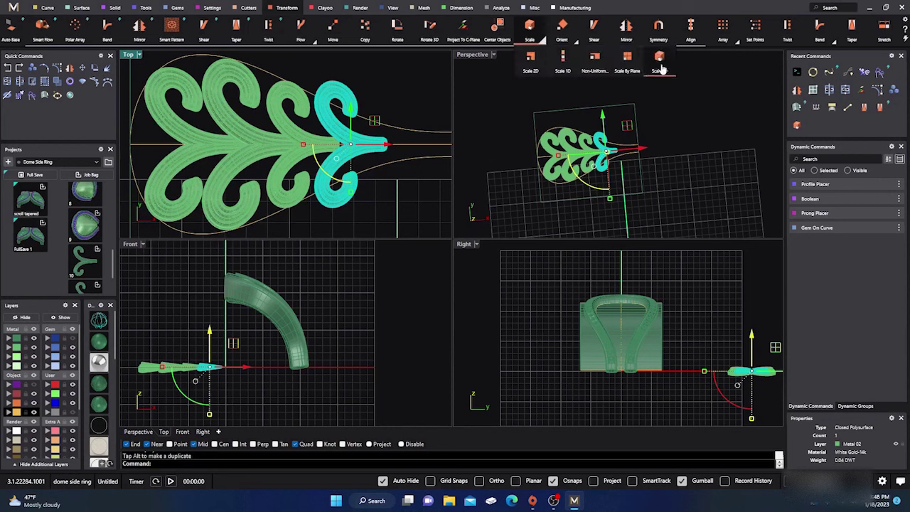
pyautogui.click(640, 71)
pyautogui.click(346, 144)
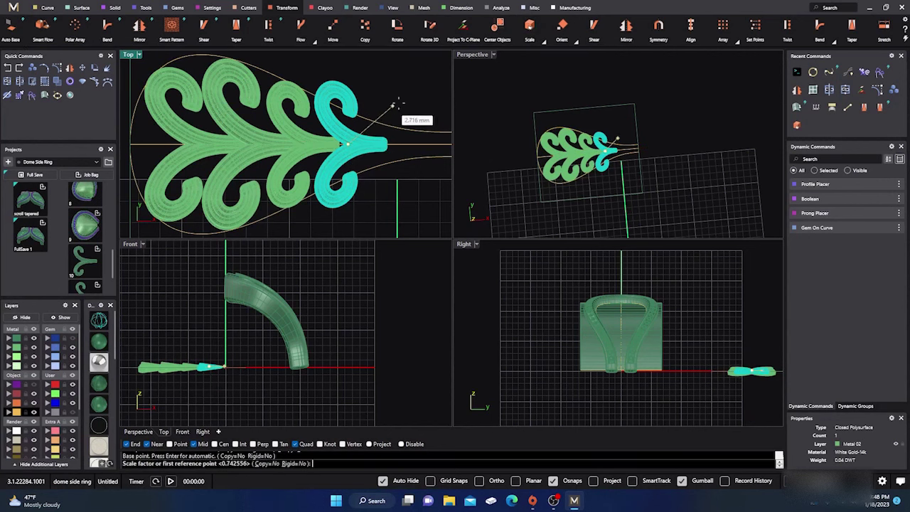
pyautogui.click(418, 91)
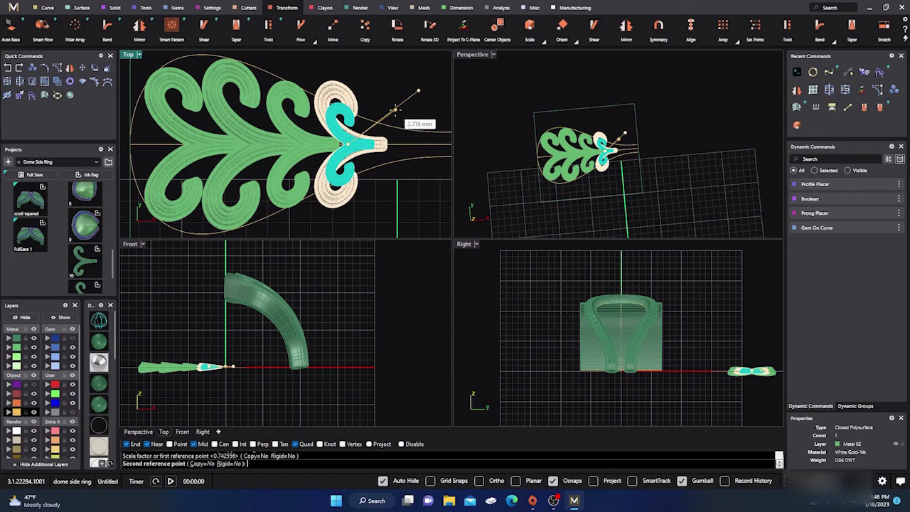
pyautogui.click(395, 110)
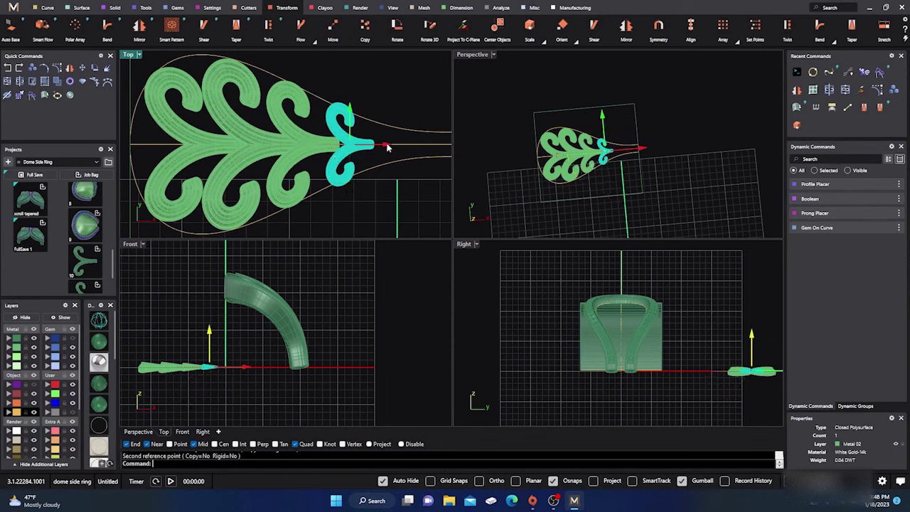
pyautogui.moveTo(384, 144); pyautogui.dragTo(379, 146)
pyautogui.click(403, 81)
pyautogui.moveTo(407, 94); pyautogui.dragTo(336, 105, button='right')
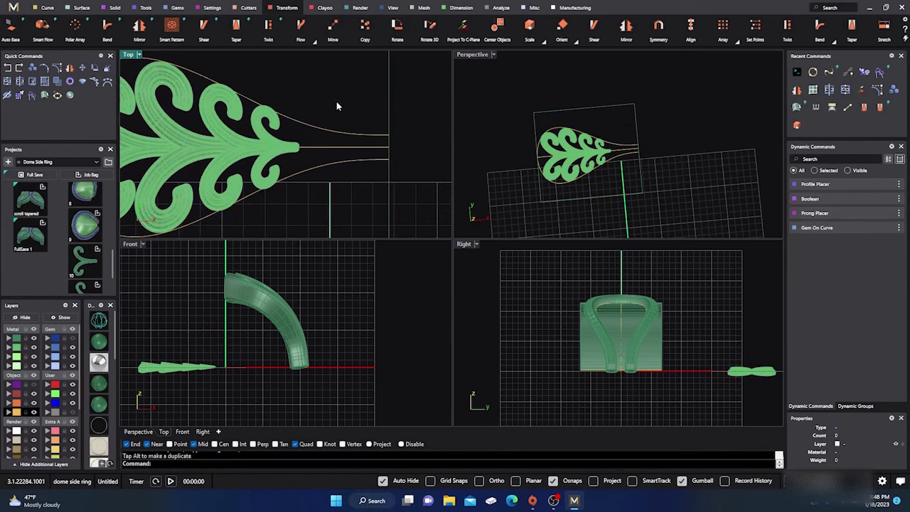
# Duplicate the fourth scroll toward the narrow end and scale the copy down in 3D to fit between the teardrop's edges
pyautogui.click(290, 158)
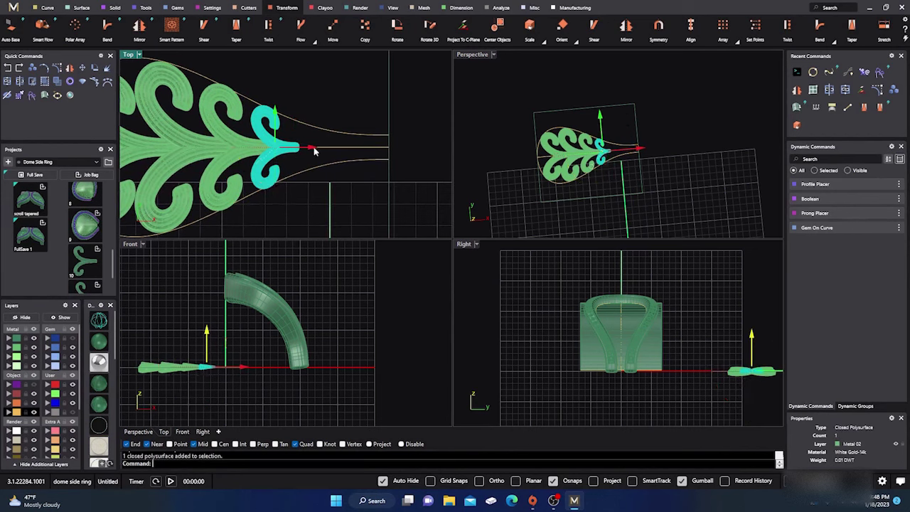
pyautogui.moveTo(311, 149); pyautogui.dragTo(342, 156)
pyautogui.click(538, 41)
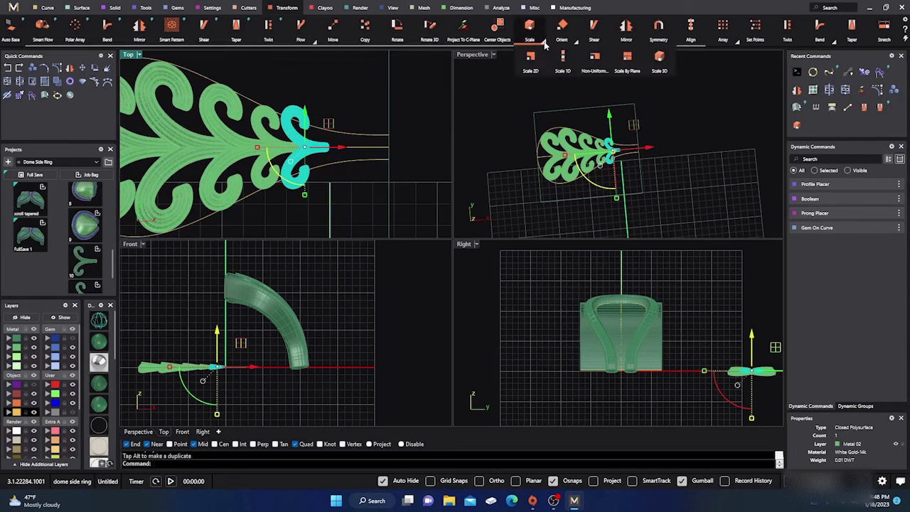
pyautogui.click(660, 64)
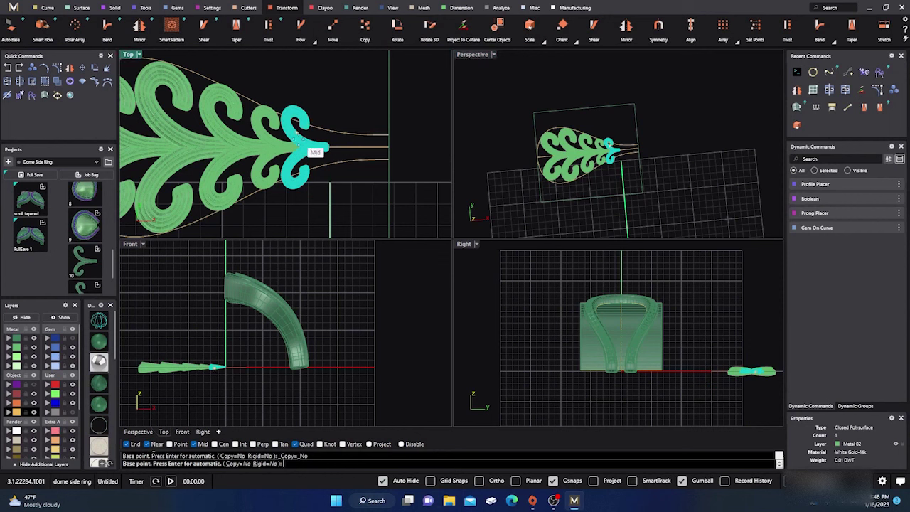
pyautogui.click(306, 147)
pyautogui.click(362, 85)
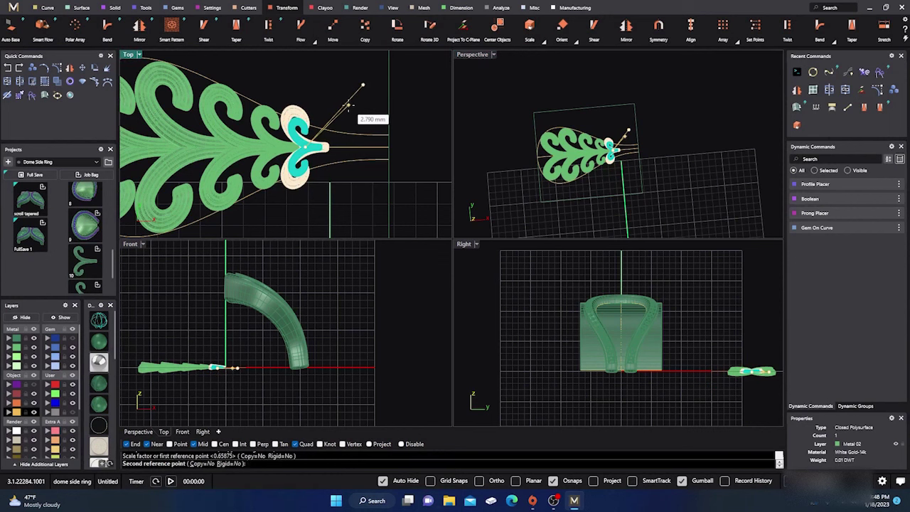
pyautogui.click(348, 104)
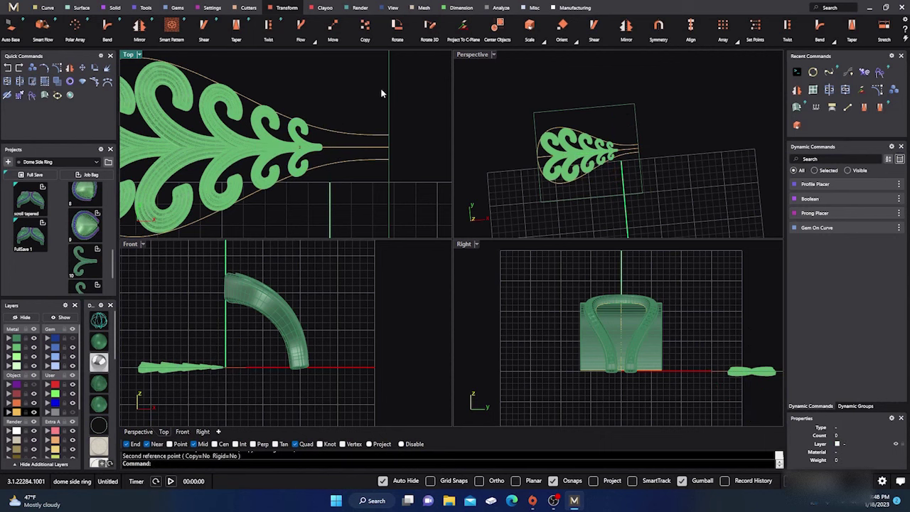
# Slide the smallest scroll back along the centre line so its curls tuck closer against the fourth scroll
pyautogui.doubleClick(473, 55)
pyautogui.moveTo(522, 303); pyautogui.dragTo(475, 248, button='right')
pyautogui.scroll(6, 475, 249)
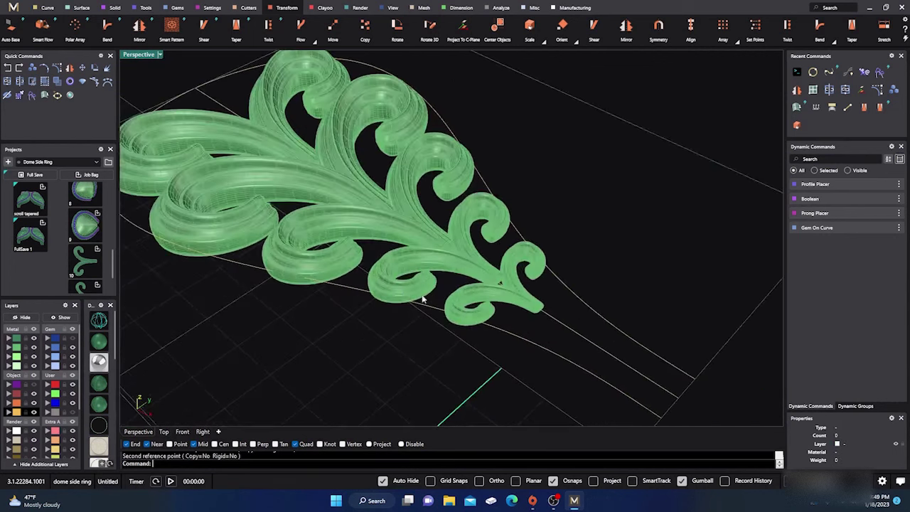
pyautogui.click(514, 293)
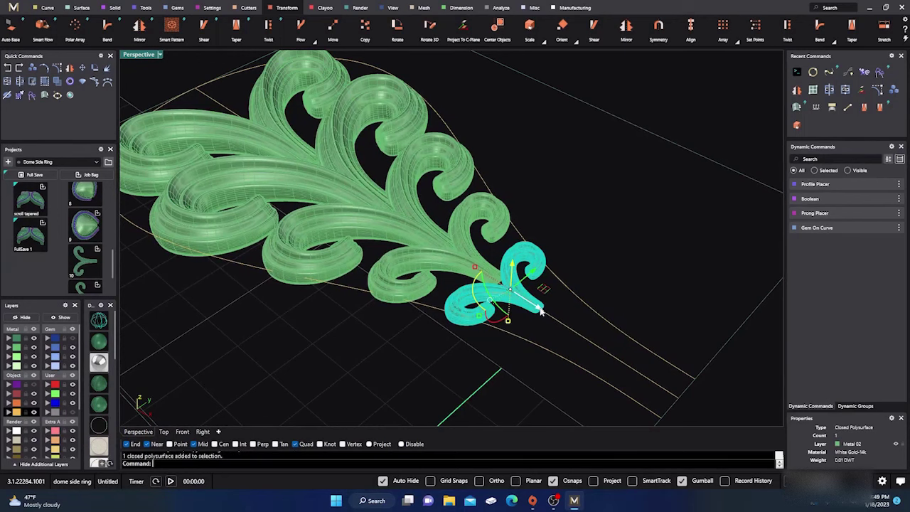
pyautogui.moveTo(540, 310); pyautogui.dragTo(534, 305)
pyautogui.click(582, 228)
pyautogui.moveTo(586, 224); pyautogui.dragTo(588, 254, button='right')
pyautogui.scroll(4, 488, 197)
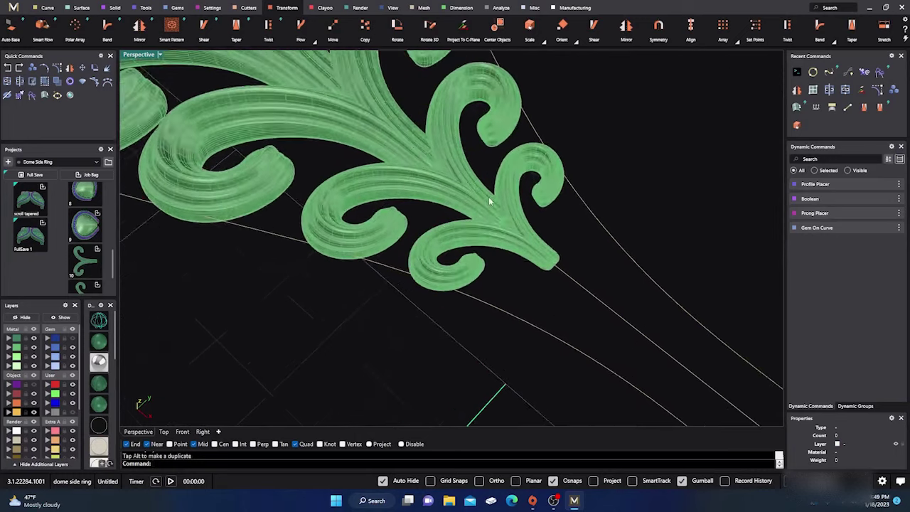
pyautogui.scroll(4, 490, 204)
pyautogui.click(598, 306)
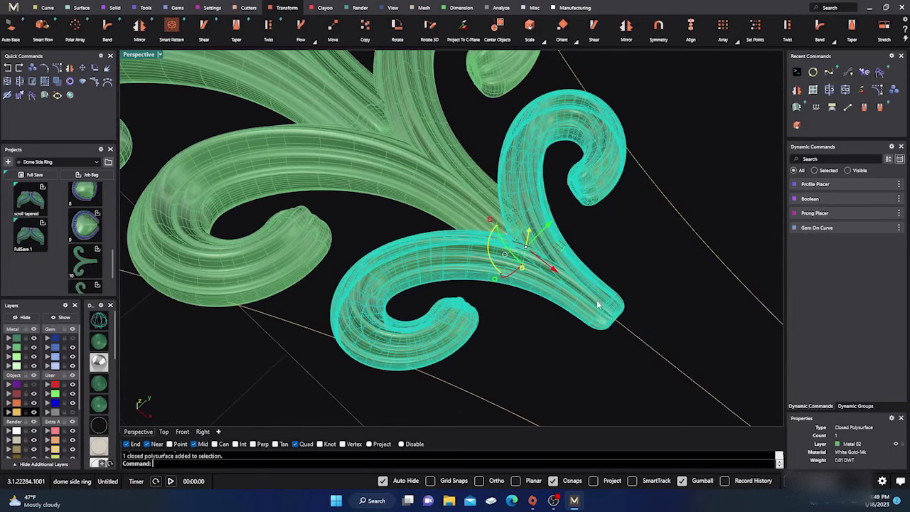
pyautogui.moveTo(557, 276); pyautogui.dragTo(536, 261)
pyautogui.click(665, 148)
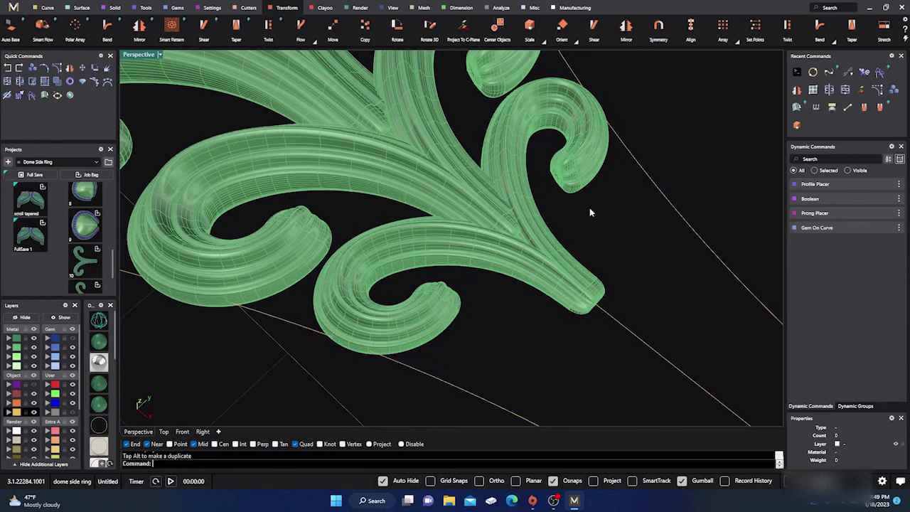
# Try stretching the smallest scroll's height with a vertical scale, and undo that scaling
pyautogui.scroll(-4, 549, 240)
pyautogui.scroll(-4, 483, 285)
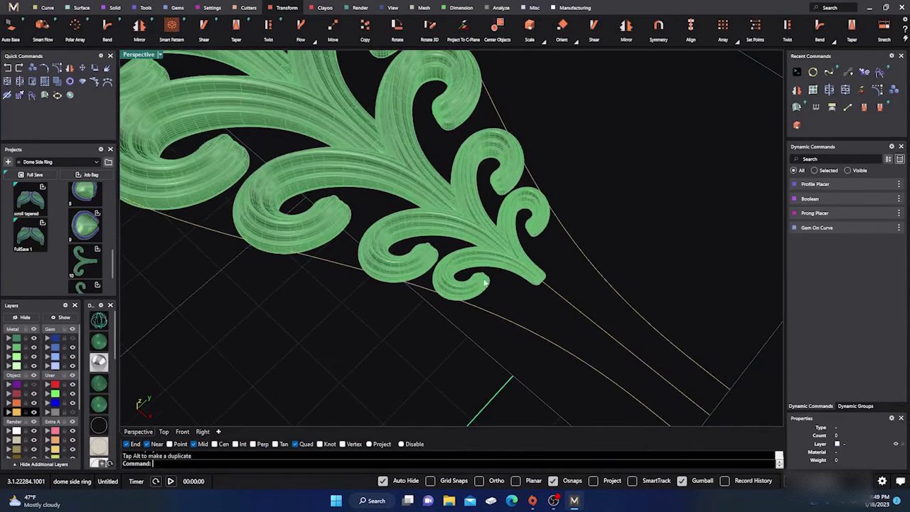
pyautogui.click(510, 263)
pyautogui.moveTo(506, 267); pyautogui.dragTo(512, 226, button='right')
pyautogui.scroll(-4, 512, 227)
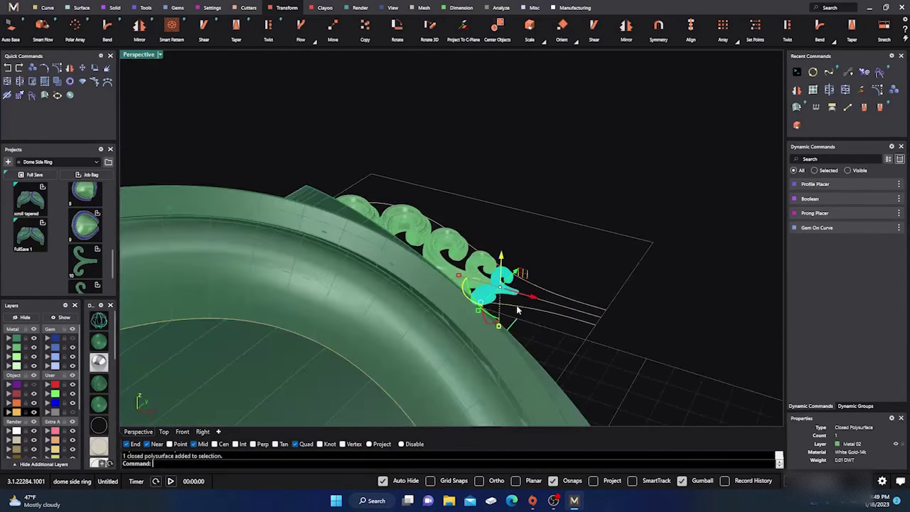
pyautogui.scroll(4, 518, 309)
pyautogui.moveTo(476, 304); pyautogui.dragTo(477, 307)
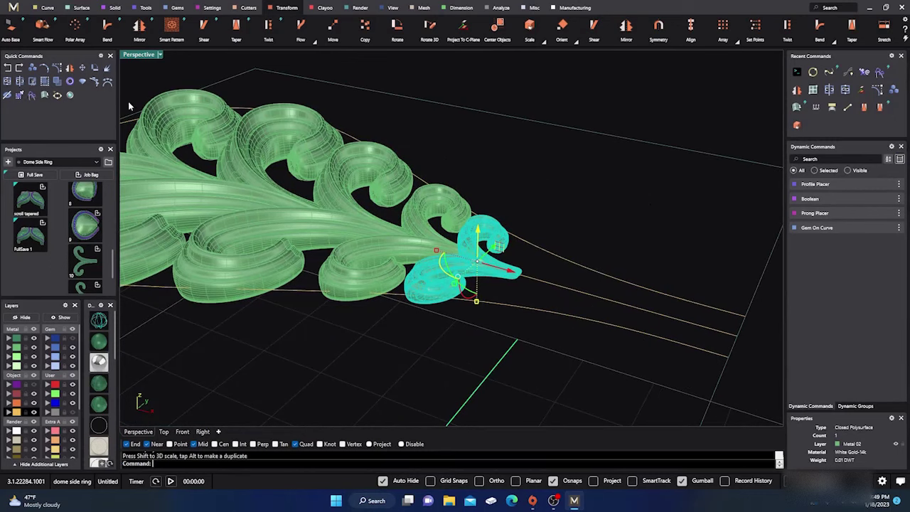
pyautogui.click(9, 69)
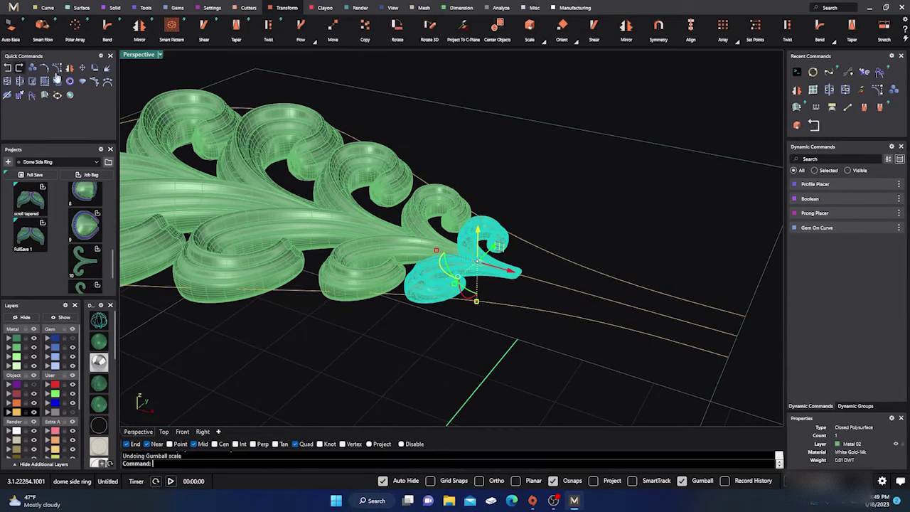
# Scale the smallest scroll vertically with Scale 1D in the right view by a factor of about 1.33
pyautogui.click(545, 43)
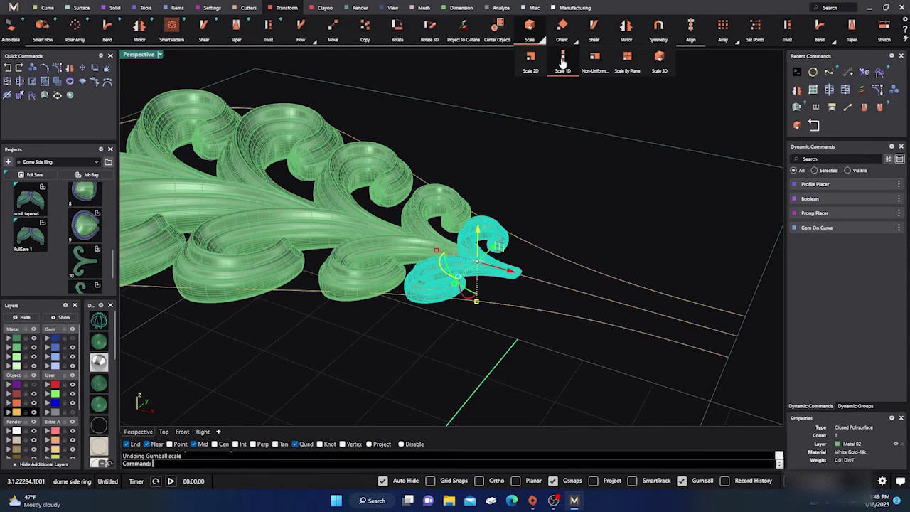
pyautogui.click(563, 60)
pyautogui.click(202, 432)
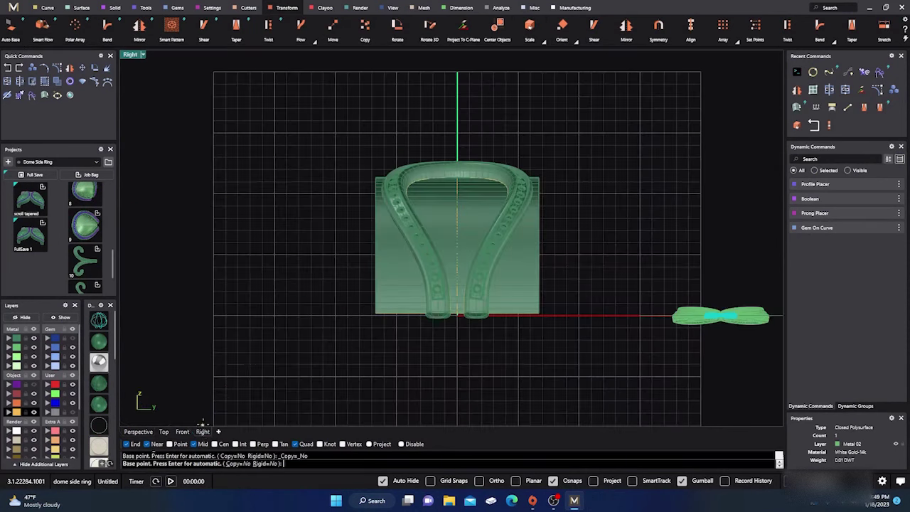
pyautogui.moveTo(668, 252); pyautogui.dragTo(469, 252, button='right')
pyautogui.scroll(5, 493, 331)
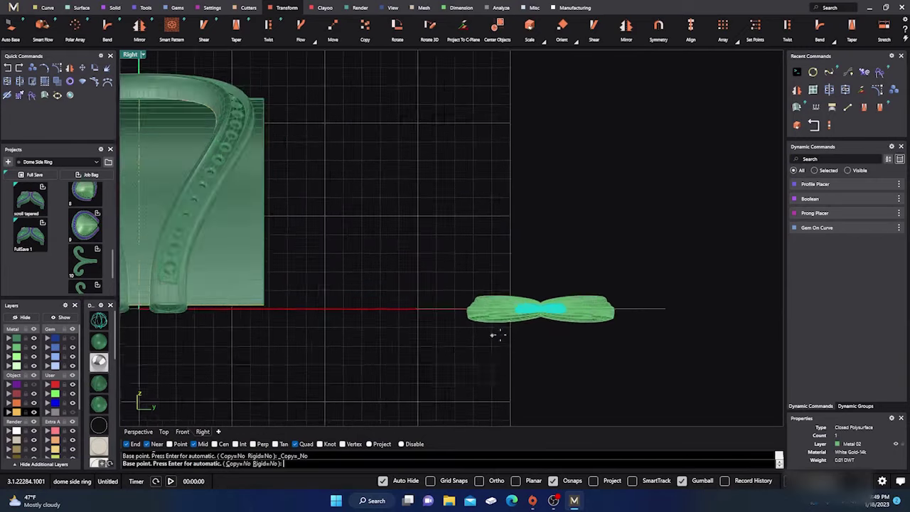
pyautogui.click(566, 295)
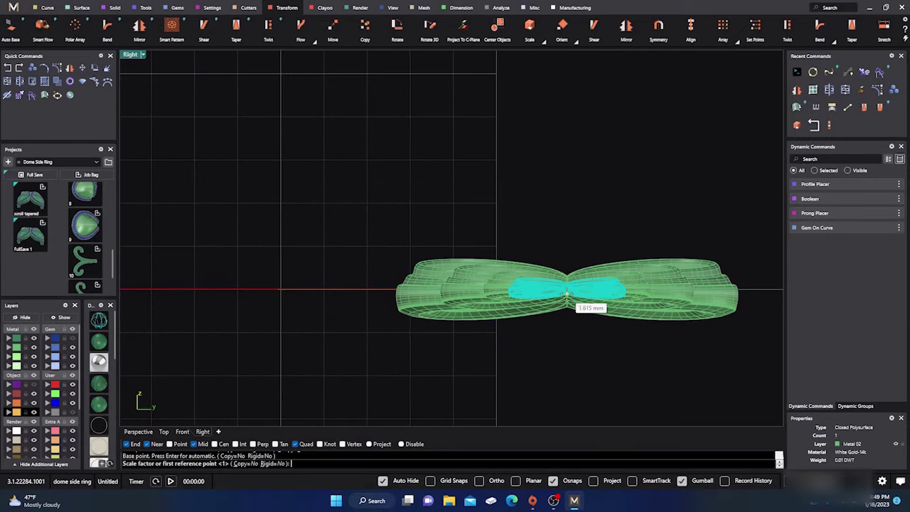
pyautogui.click(566, 239)
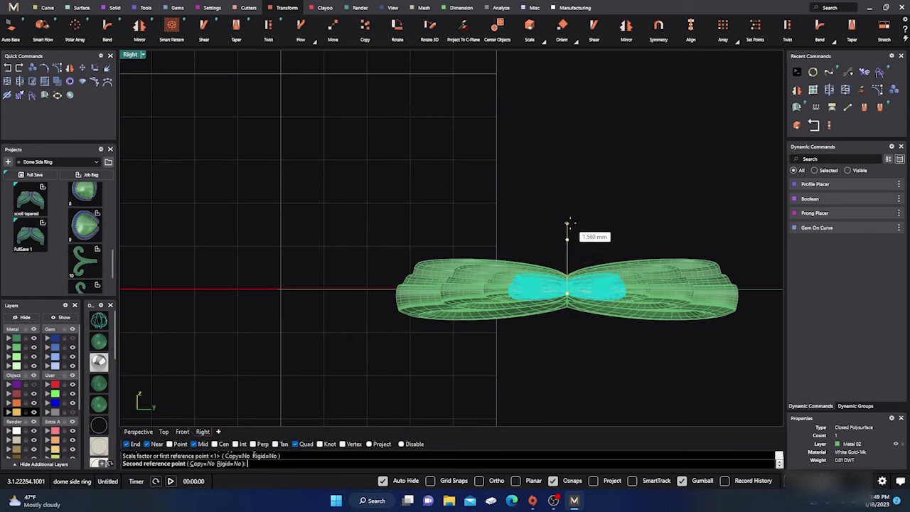
pyautogui.click(571, 224)
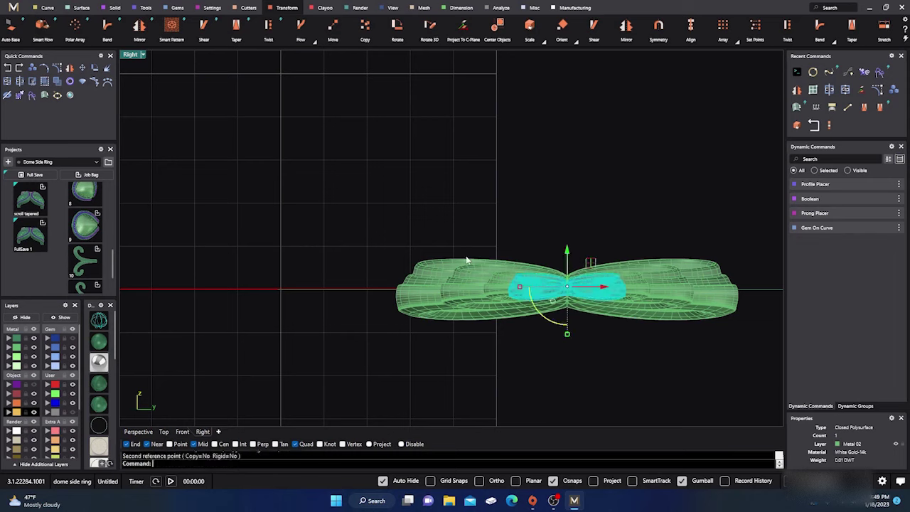
pyautogui.click(213, 341)
pyautogui.click(152, 431)
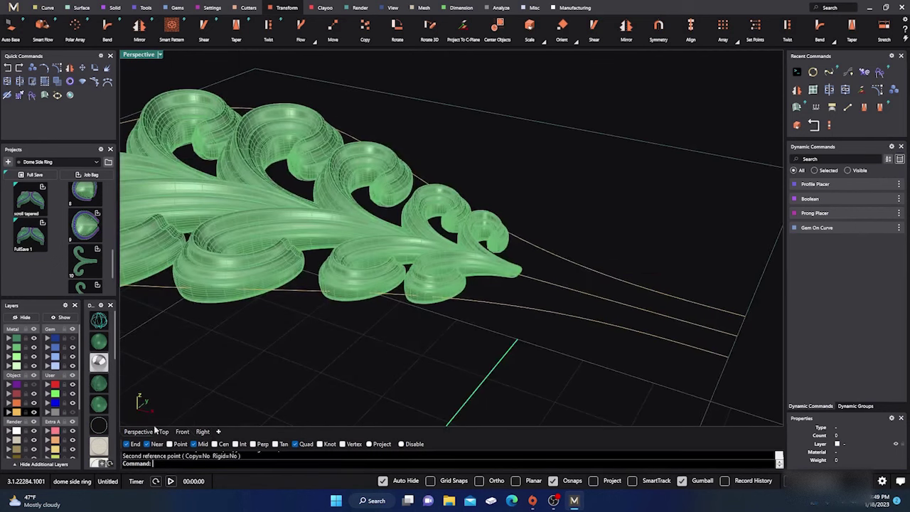
# Increase the fourth scroll's height slightly with a vertical Scale 1D from its middle in the right view
pyautogui.moveTo(567, 357); pyautogui.dragTo(584, 384, button='right')
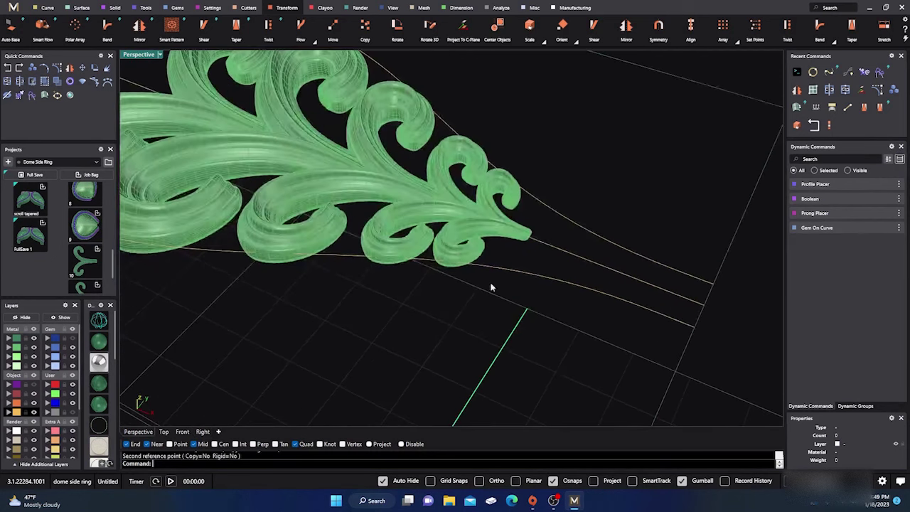
pyautogui.scroll(4, 427, 202)
pyautogui.scroll(5, 426, 200)
pyautogui.click(474, 214)
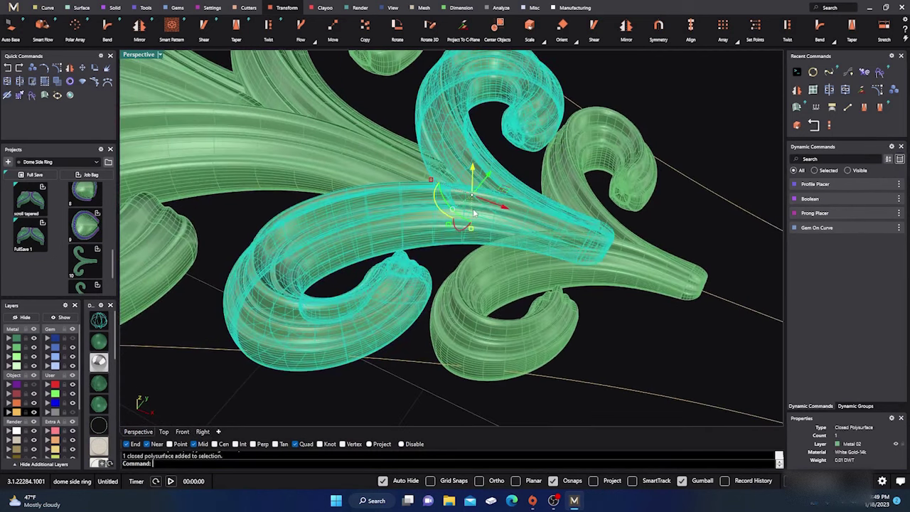
pyautogui.moveTo(478, 297); pyautogui.dragTo(419, 247, button='right')
pyautogui.scroll(-3, 442, 266)
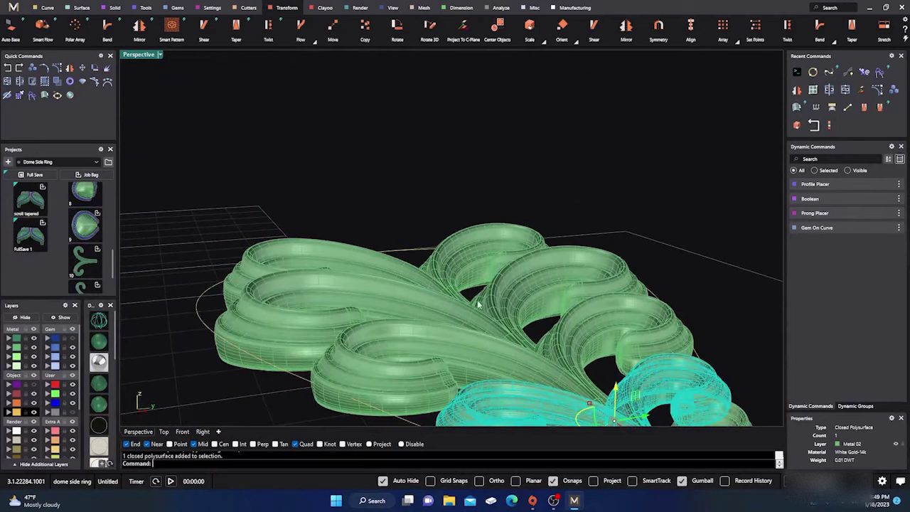
pyautogui.click(203, 432)
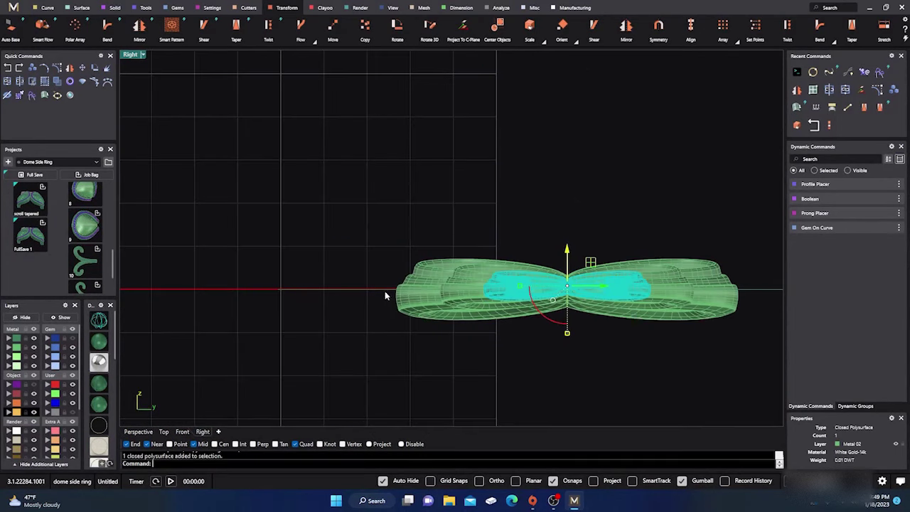
pyautogui.rightClick(604, 225)
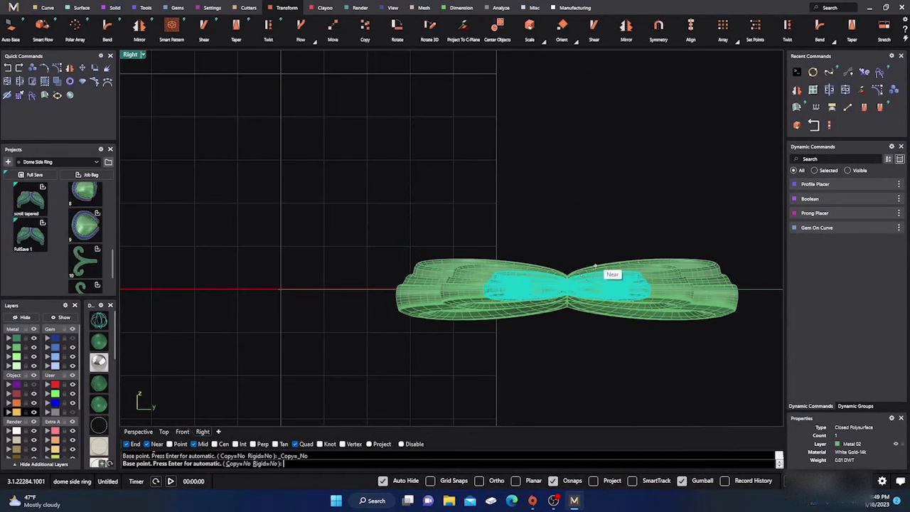
pyautogui.click(567, 286)
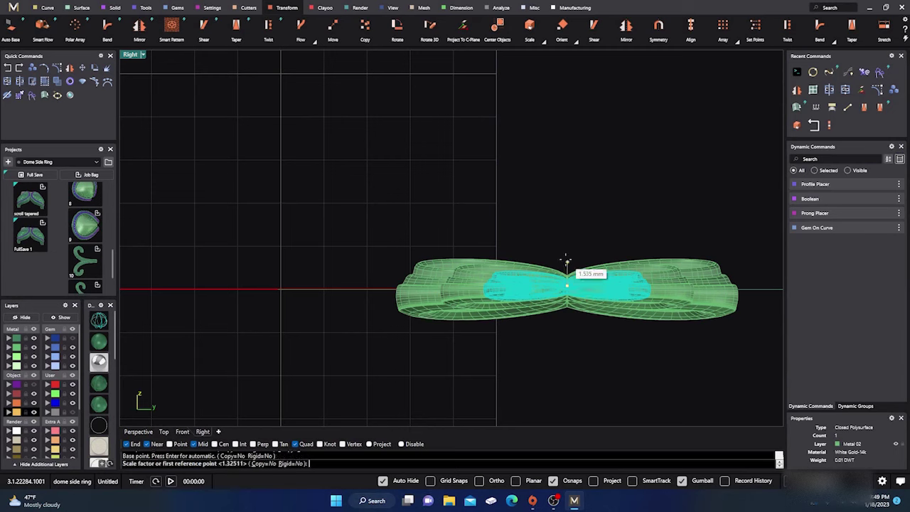
pyautogui.click(567, 285)
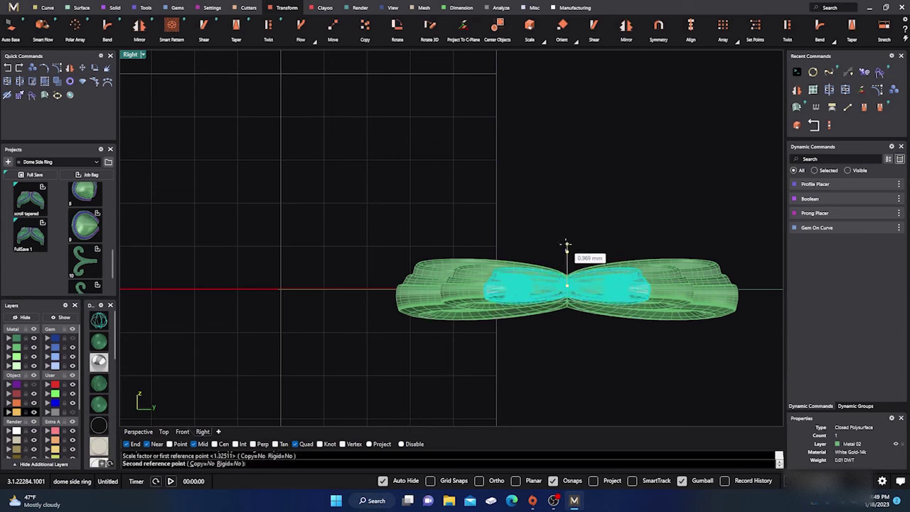
pyautogui.click(567, 245)
pyautogui.click(238, 322)
pyautogui.click(139, 432)
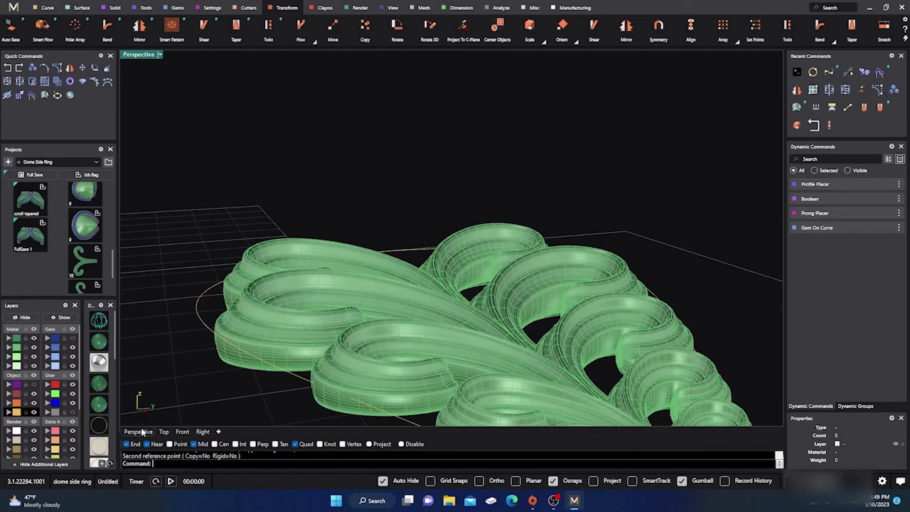
# Show the row of scrolls in the front view with wireframe display to inspect its side profile
pyautogui.moveTo(268, 262); pyautogui.dragTo(418, 294, button='right')
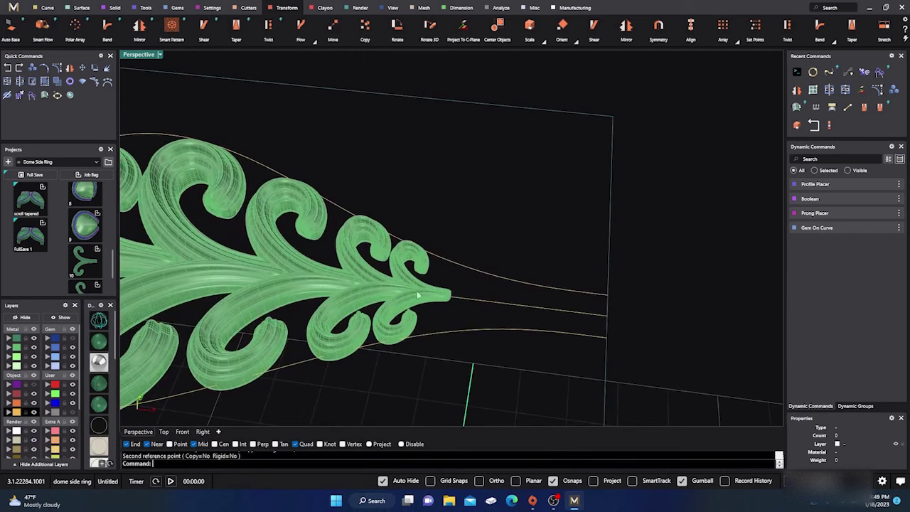
pyautogui.click(182, 431)
pyautogui.scroll(6, 174, 325)
pyautogui.moveTo(230, 315); pyautogui.dragTo(338, 315, button='right')
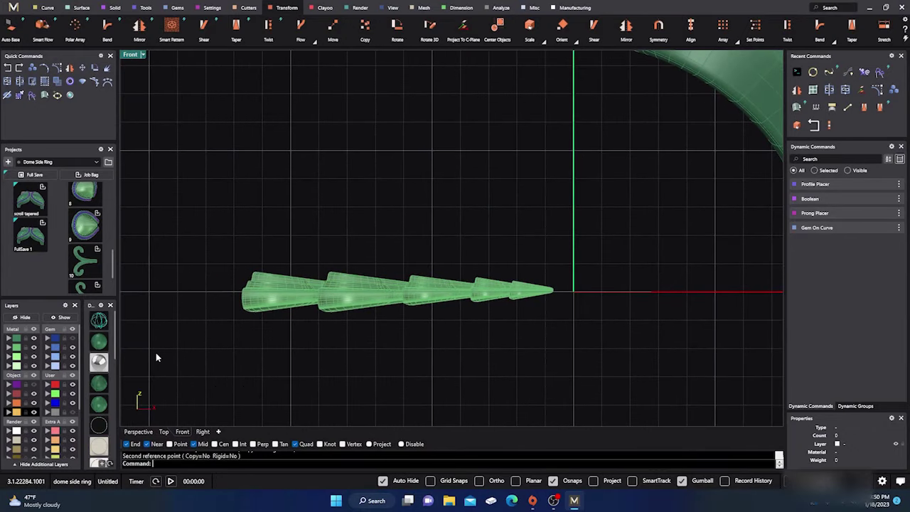
pyautogui.scroll(4, 337, 345)
pyautogui.click(99, 322)
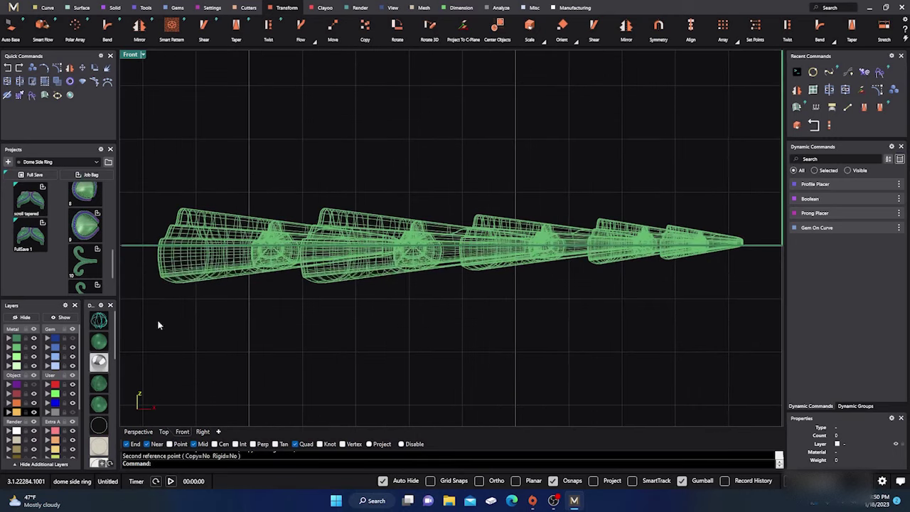
pyautogui.scroll(-5, 376, 325)
pyautogui.scroll(5, 358, 341)
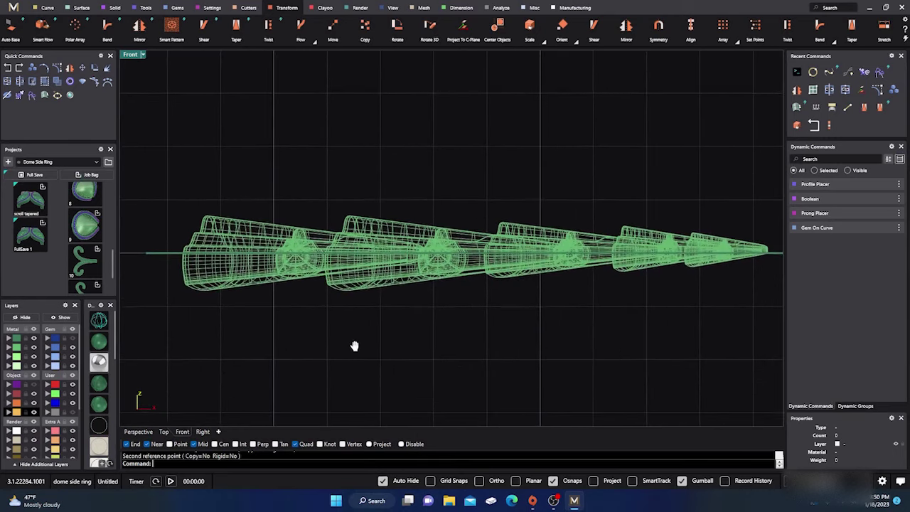
pyautogui.scroll(-3, 359, 344)
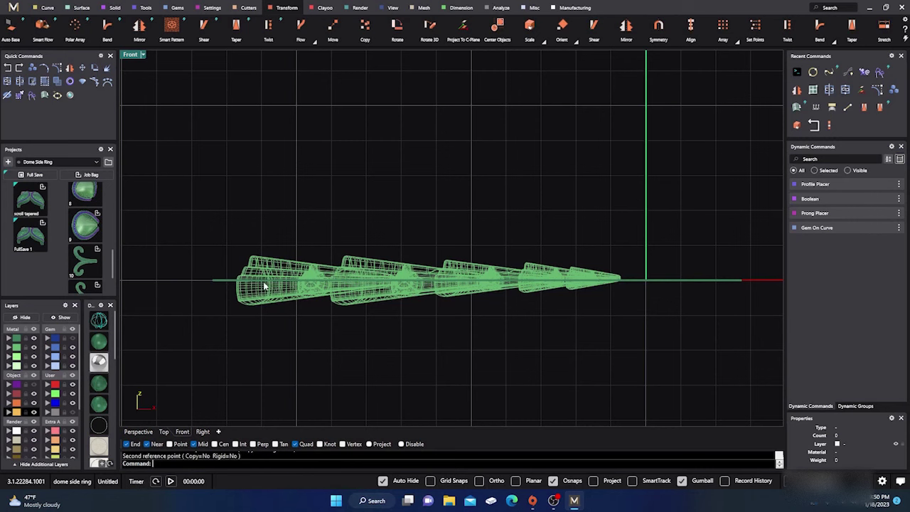
# Rotate the largest scroll about its narrow tip by about -5.38 degrees in the front view, raising its wide end
pyautogui.scroll(3, 263, 285)
pyautogui.click(263, 284)
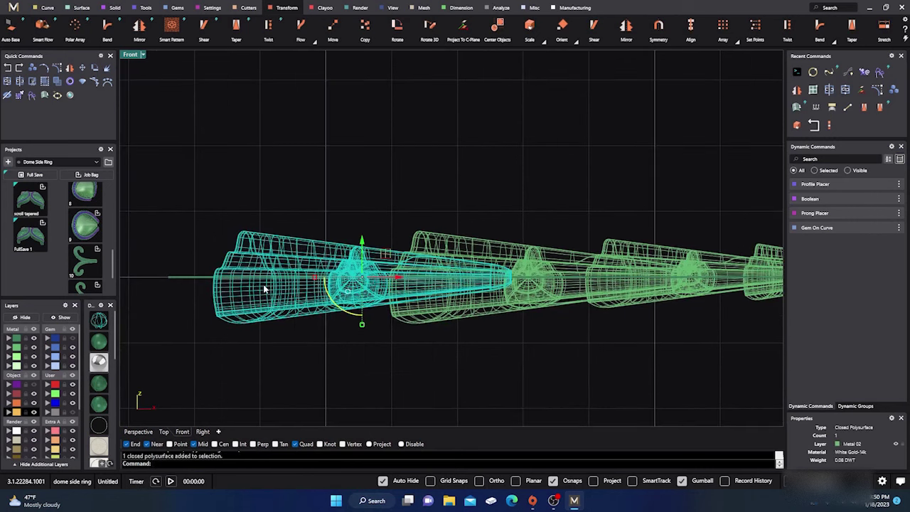
pyautogui.click(94, 69)
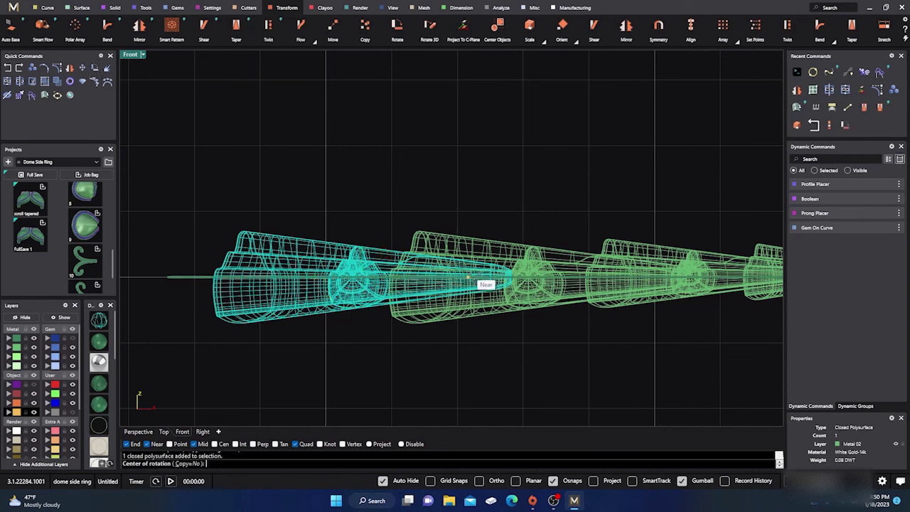
pyautogui.click(512, 277)
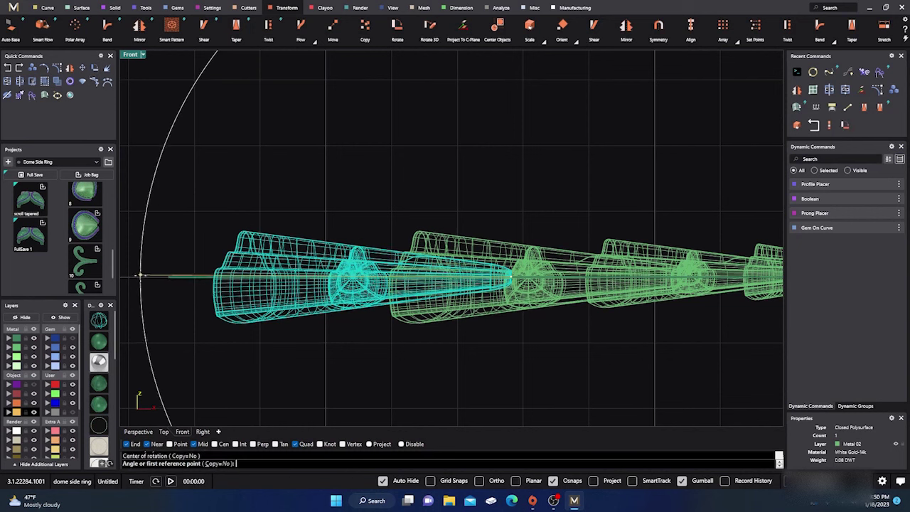
pyautogui.click(169, 276)
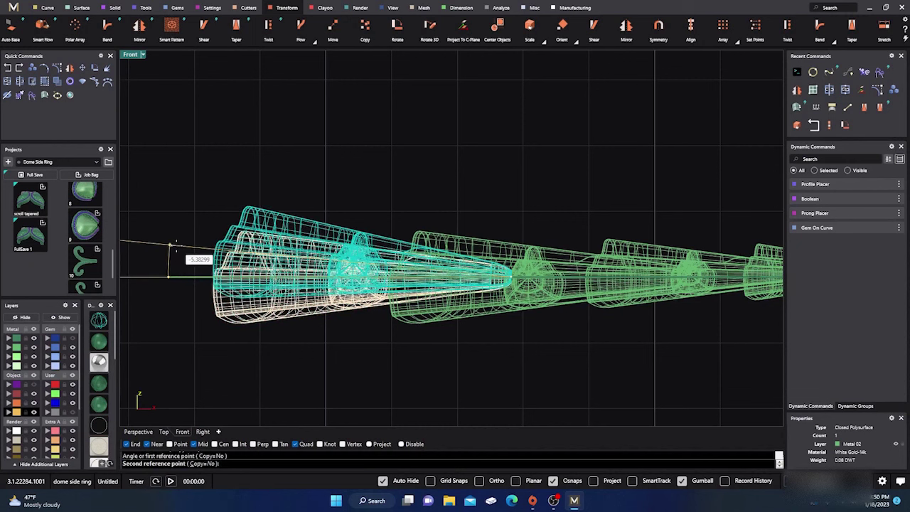
pyautogui.click(171, 244)
# Try to rotate the second-largest scroll about its wide end by about -5.38 degrees in the front view
pyautogui.moveTo(538, 180); pyautogui.dragTo(455, 174, button='right')
pyautogui.click(442, 248)
pyautogui.rightClick(485, 206)
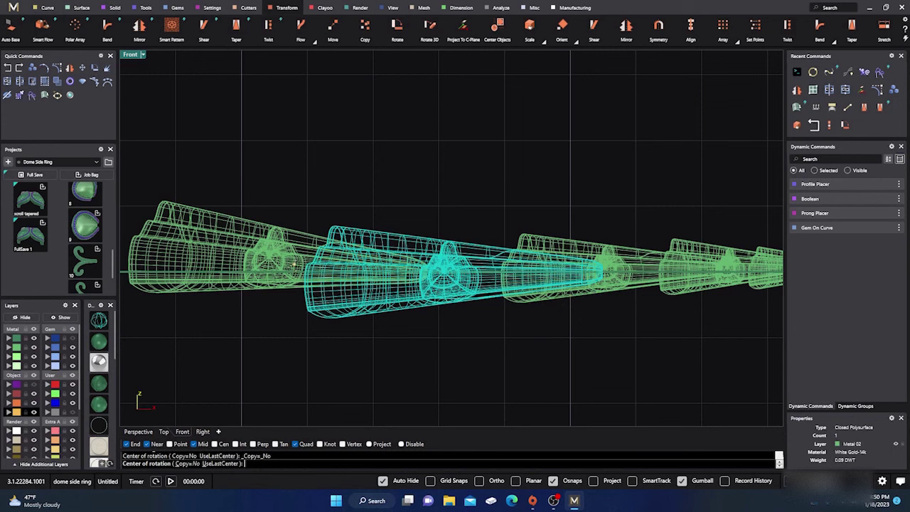
pyautogui.click(311, 276)
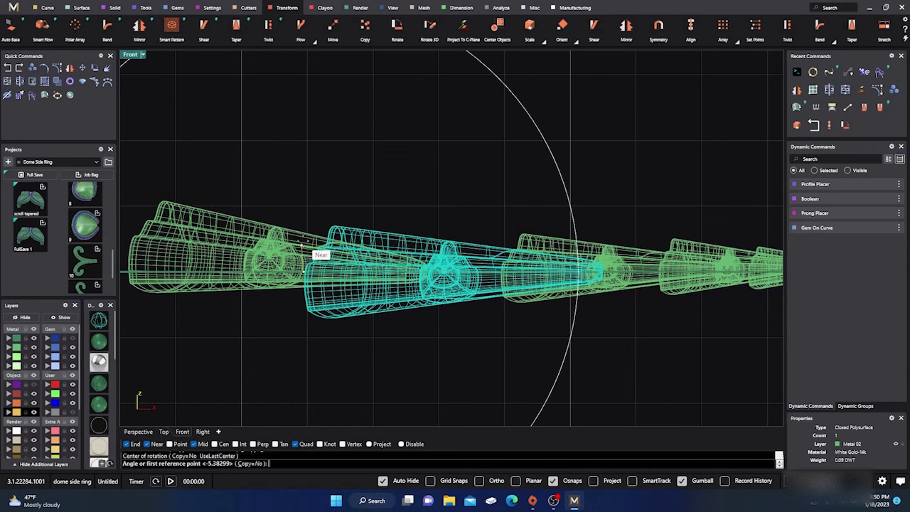
pyautogui.press('Return')
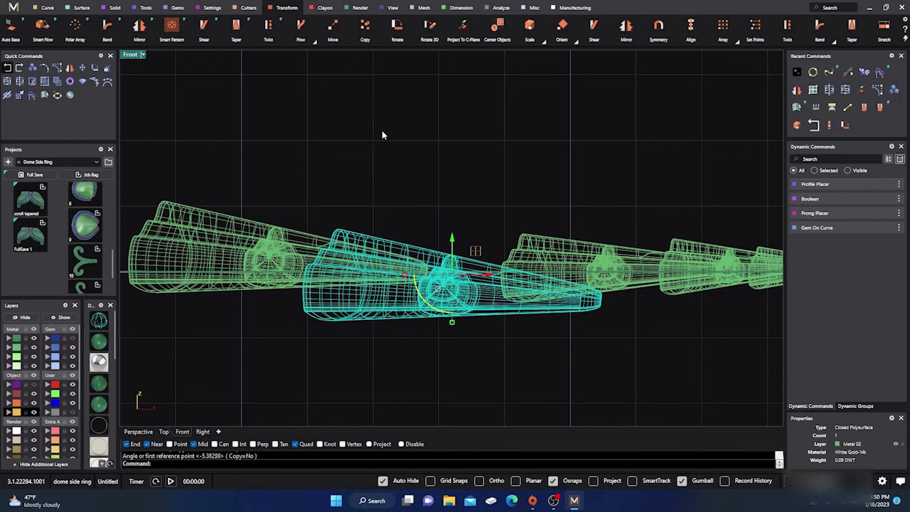
pyautogui.hotkey('ctrl', 'z')
pyautogui.press('Escape')
# Move the centre line of the teardrop outline to the User 01 layer
pyautogui.click(458, 255)
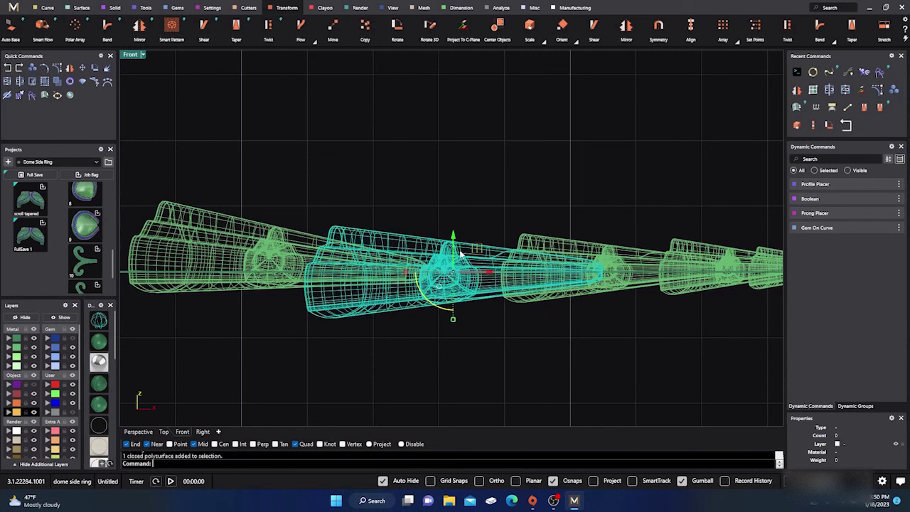
pyautogui.scroll(4, 333, 295)
pyautogui.scroll(-6, 325, 286)
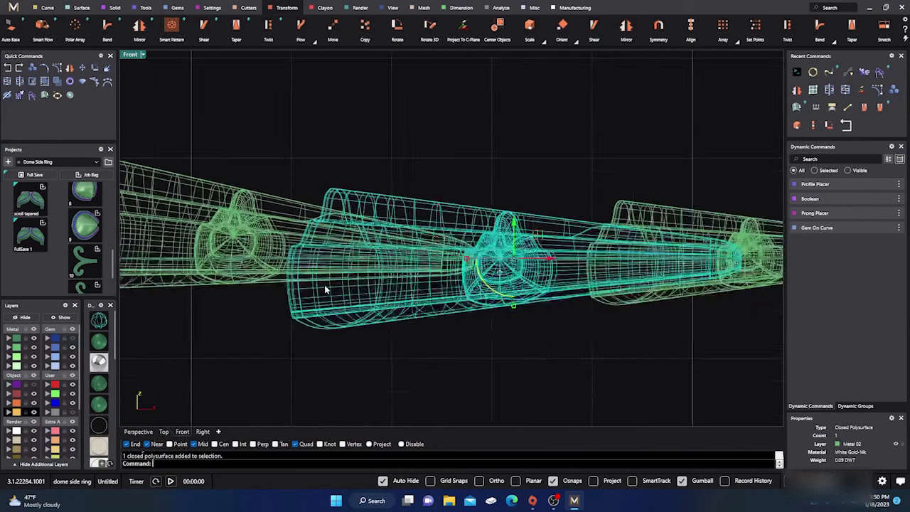
pyautogui.click(196, 277)
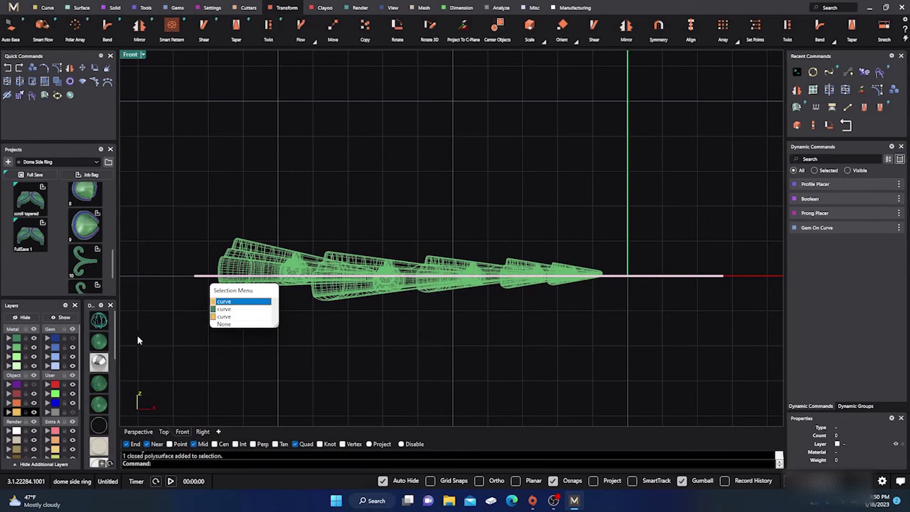
pyautogui.press('Escape')
pyautogui.click(138, 431)
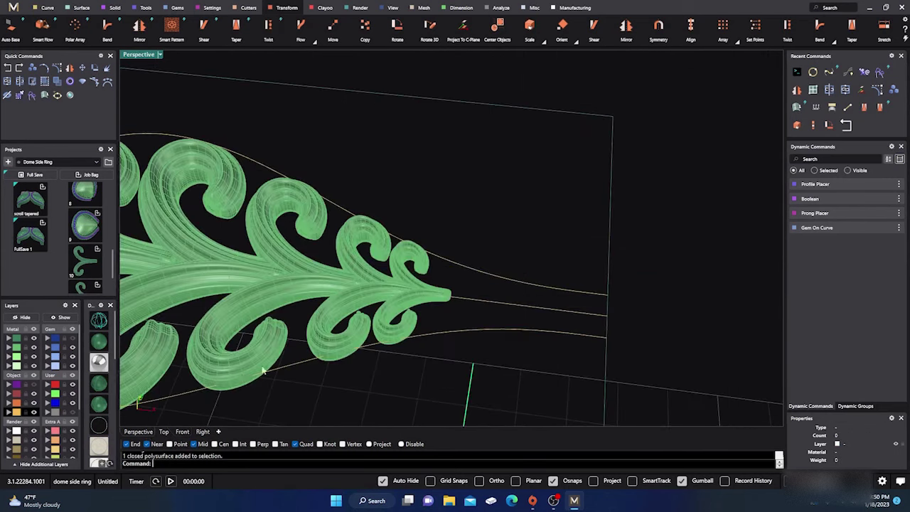
pyautogui.click(496, 304)
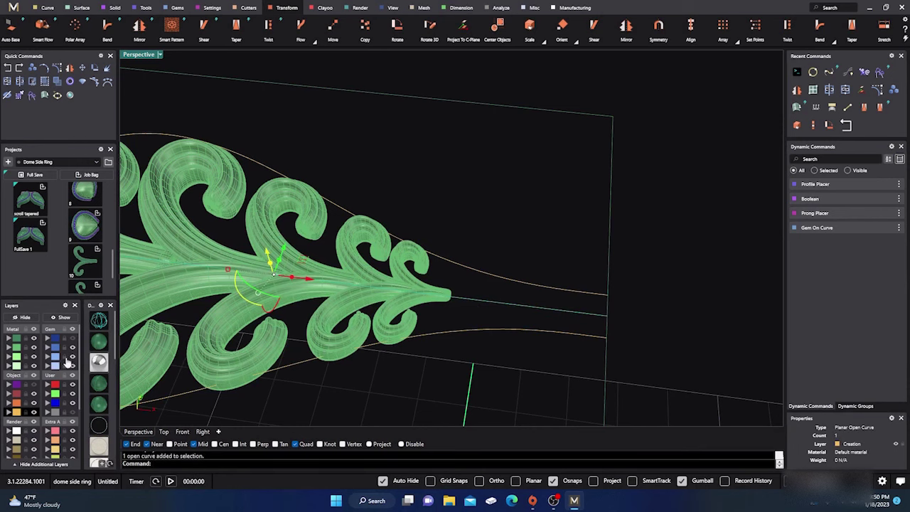
pyautogui.click(51, 386)
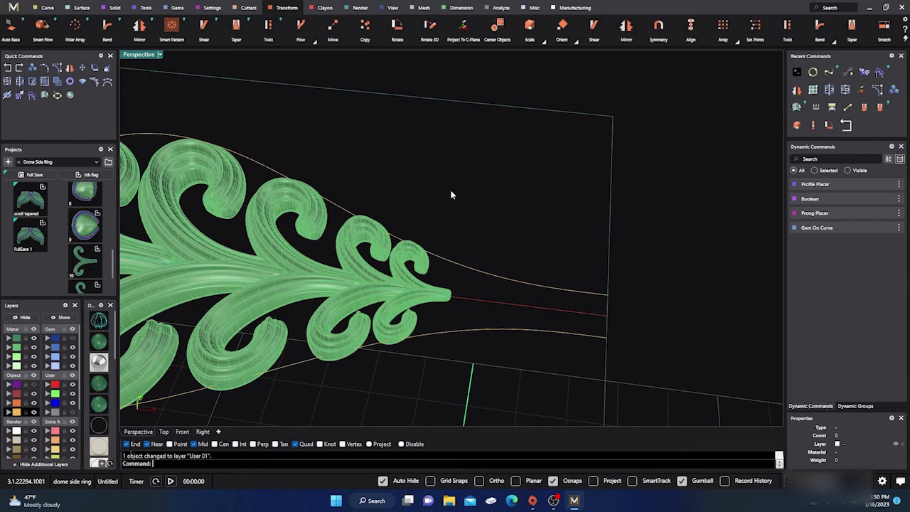
# With only the Near object snap on, rotate the second-largest scroll about its narrow tip by about -5 degrees in the front view
pyautogui.click(182, 432)
pyautogui.scroll(5, 346, 291)
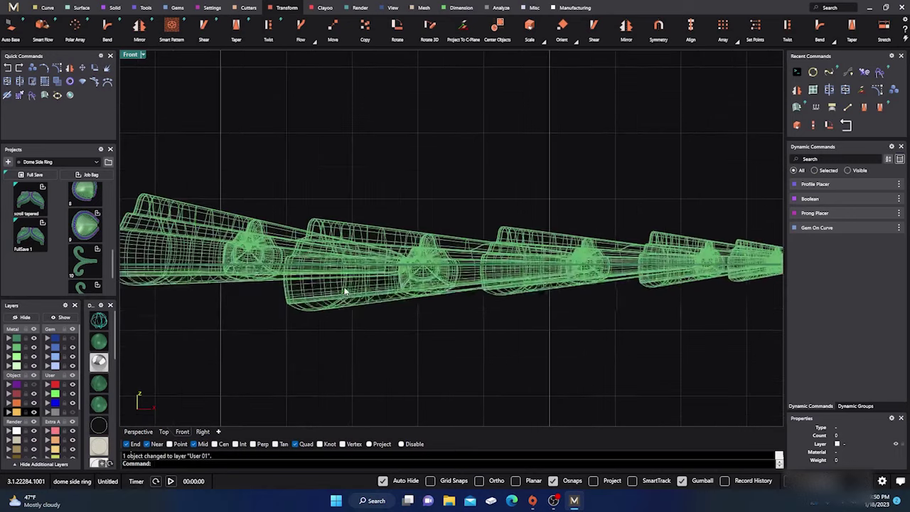
pyautogui.click(345, 292)
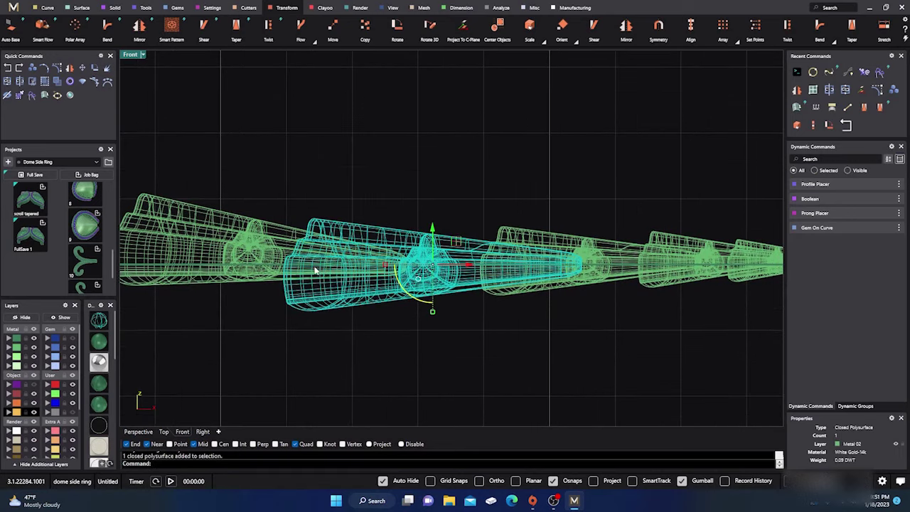
pyautogui.rightClick(265, 308)
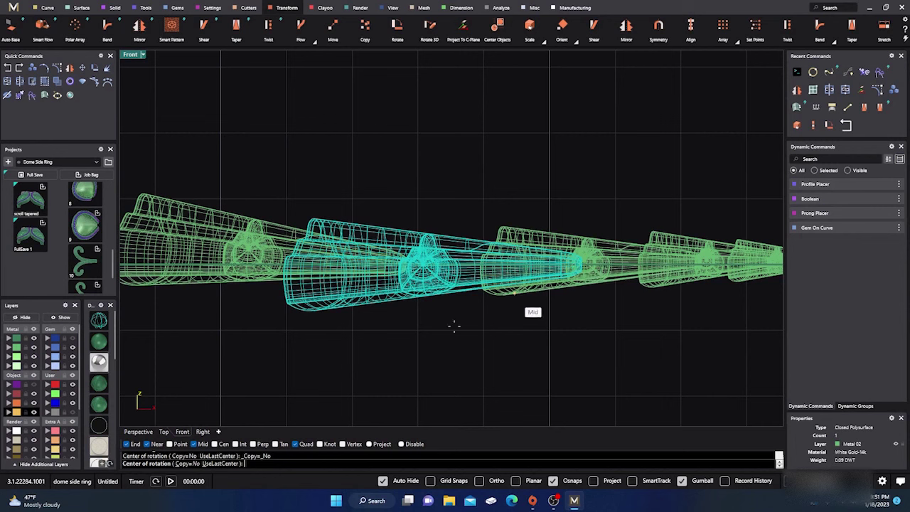
pyautogui.click(150, 445)
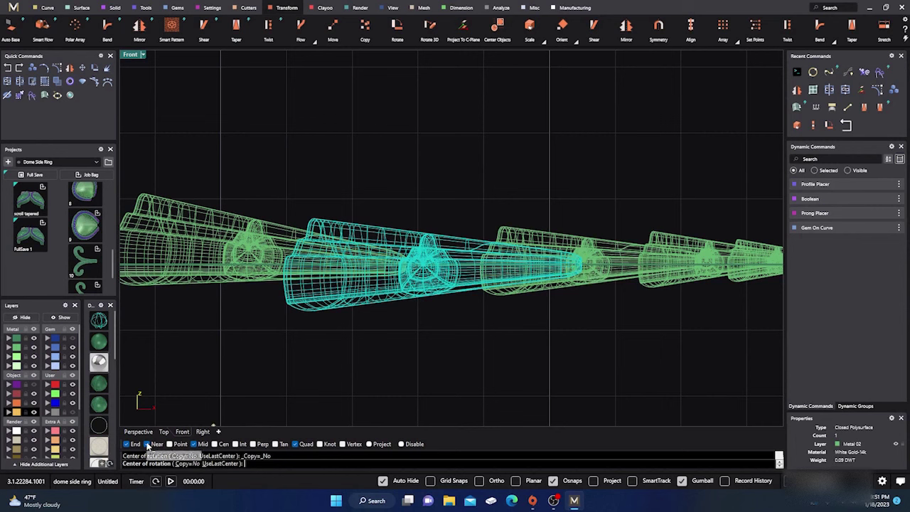
pyautogui.click(127, 444)
pyautogui.click(146, 444)
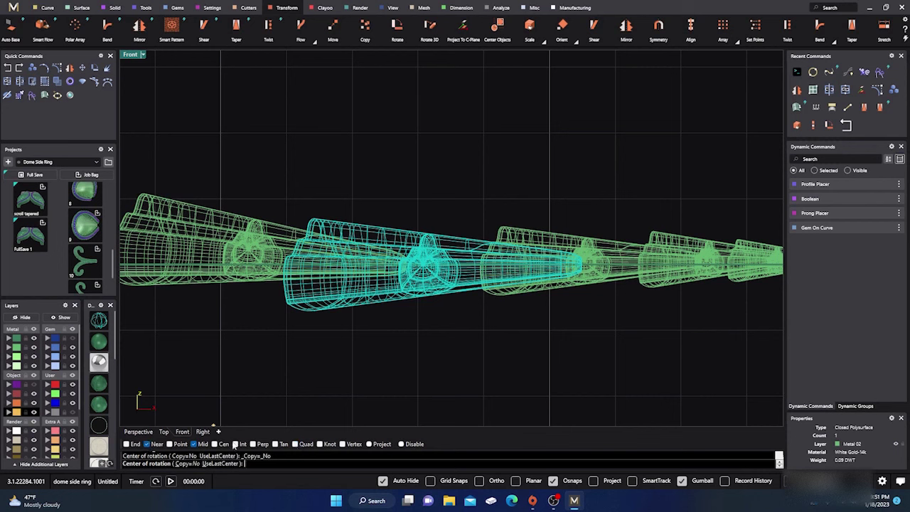
pyautogui.click(194, 444)
pyautogui.click(585, 265)
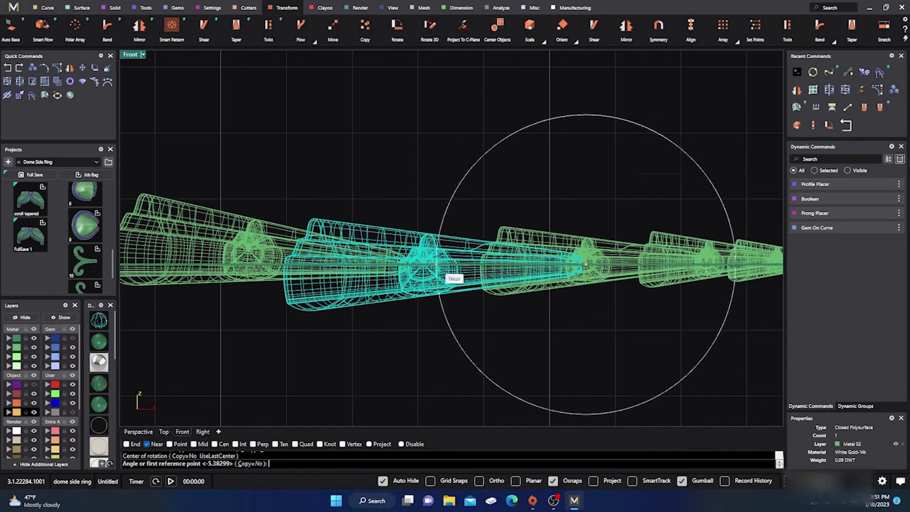
pyautogui.click(281, 266)
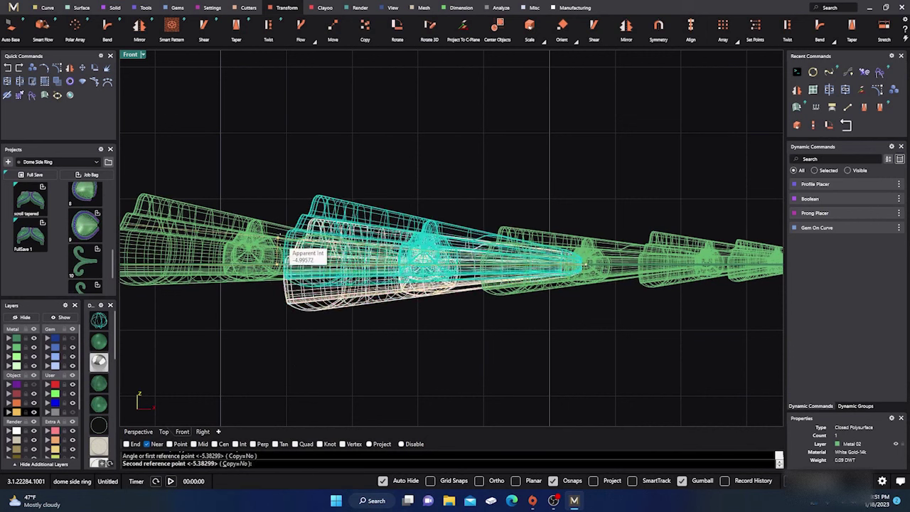
pyautogui.click(288, 248)
# Rotate the third scroll about its narrow tip by about -6.53 degrees in the front view, raising its wide end
pyautogui.moveTo(581, 178); pyautogui.dragTo(492, 177, button='right')
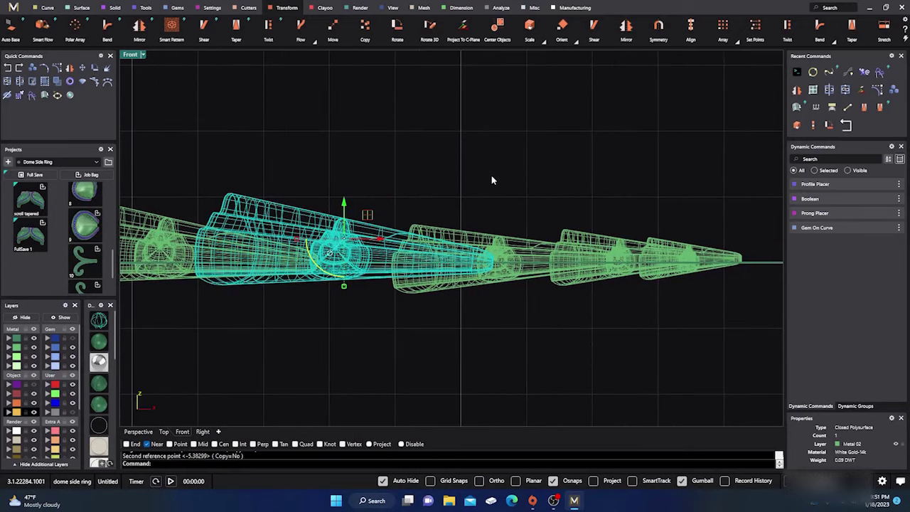
pyautogui.click(497, 242)
pyautogui.rightClick(489, 217)
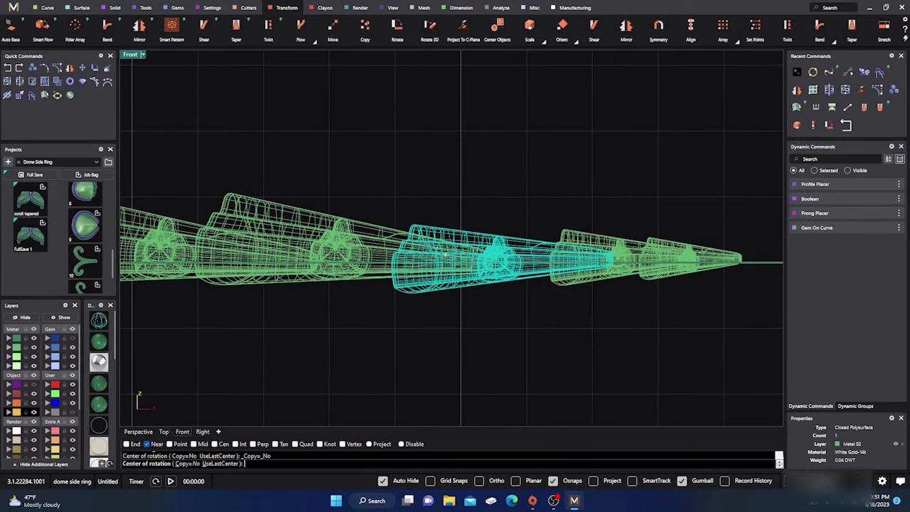
pyautogui.click(613, 262)
pyautogui.click(400, 261)
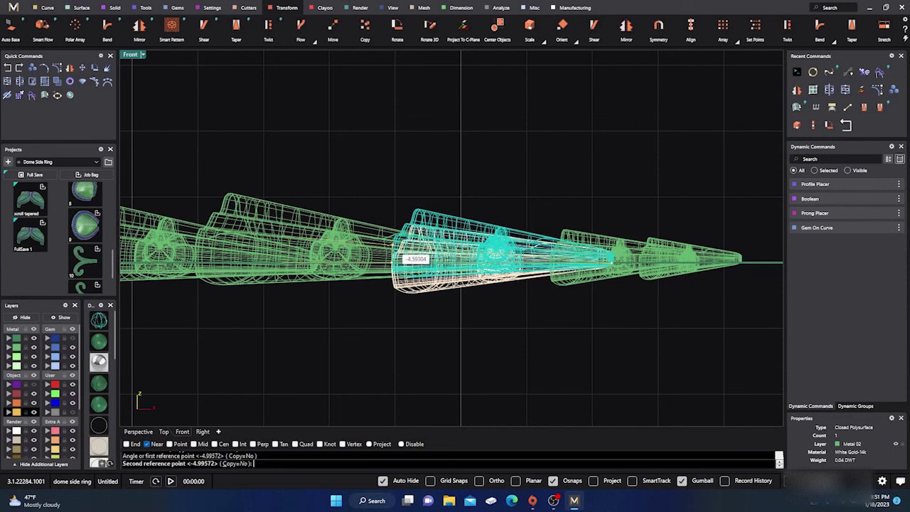
pyautogui.click(402, 260)
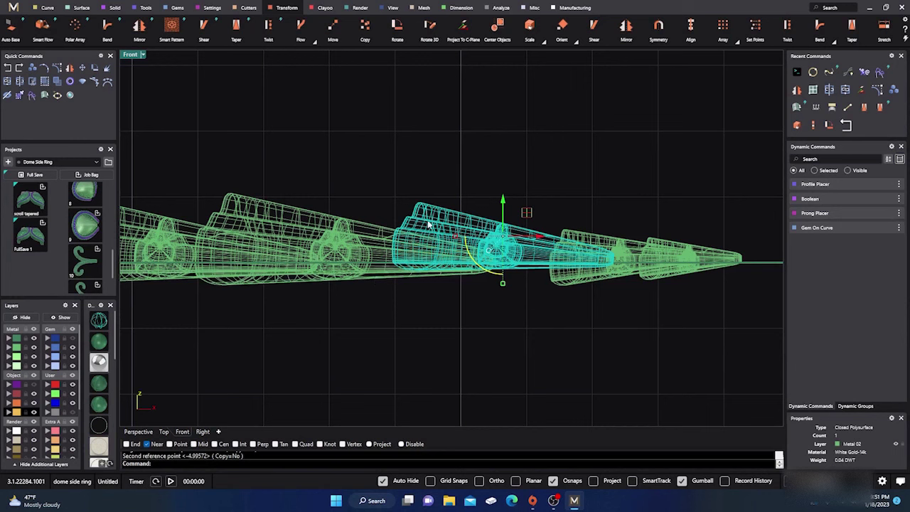
pyautogui.rightClick(449, 219)
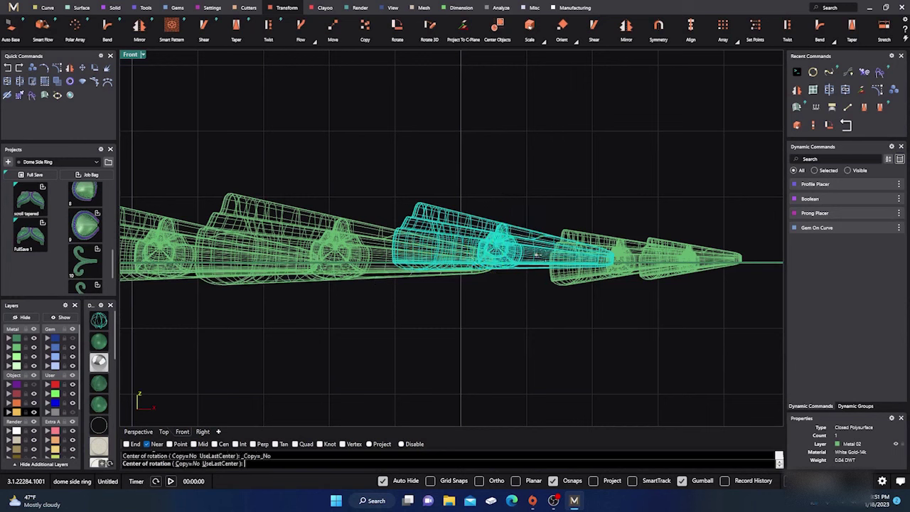
pyautogui.press('Escape')
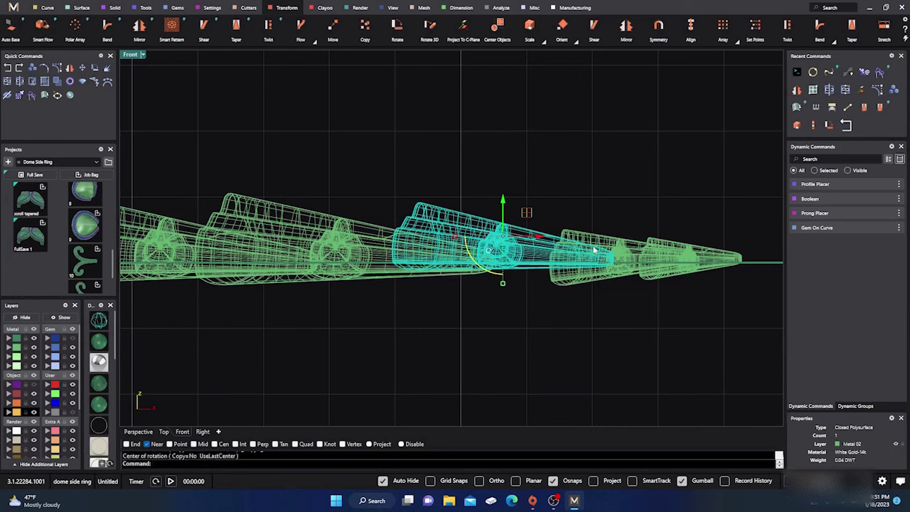
# Rotate the fourth scroll about its narrow tip by about -5.34 degrees in the front view
pyautogui.moveTo(590, 217); pyautogui.dragTo(518, 212, button='right')
pyautogui.click(543, 239)
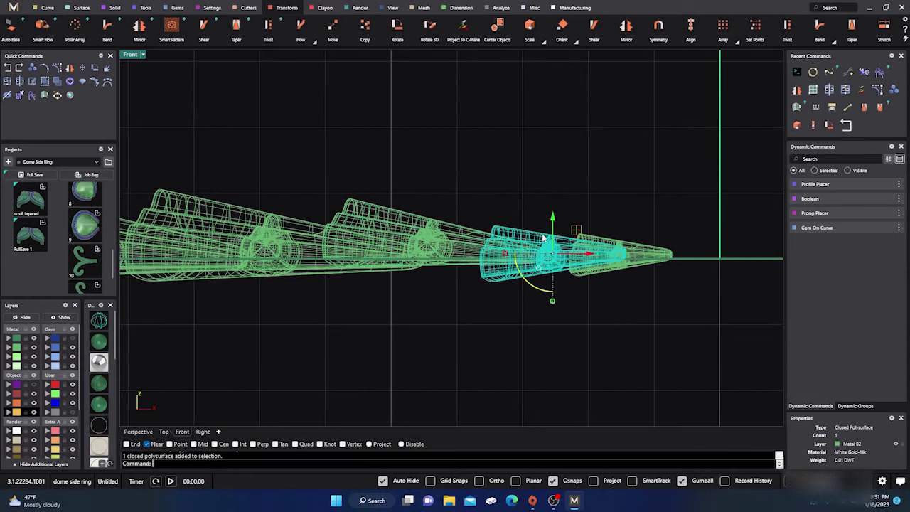
pyautogui.rightClick(533, 216)
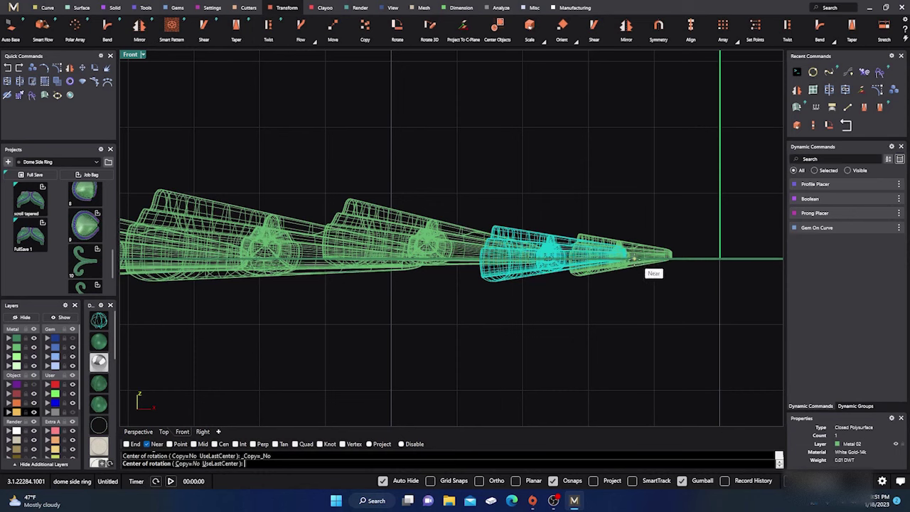
pyautogui.click(630, 259)
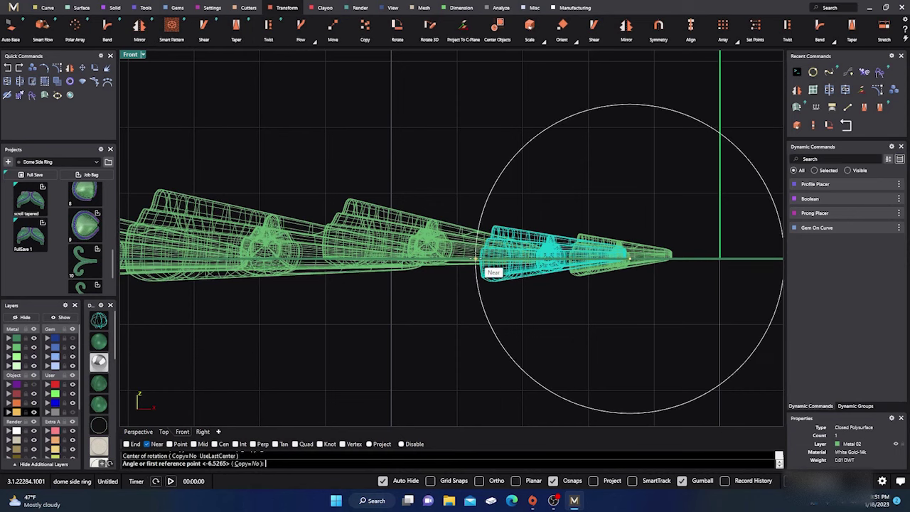
pyautogui.click(485, 262)
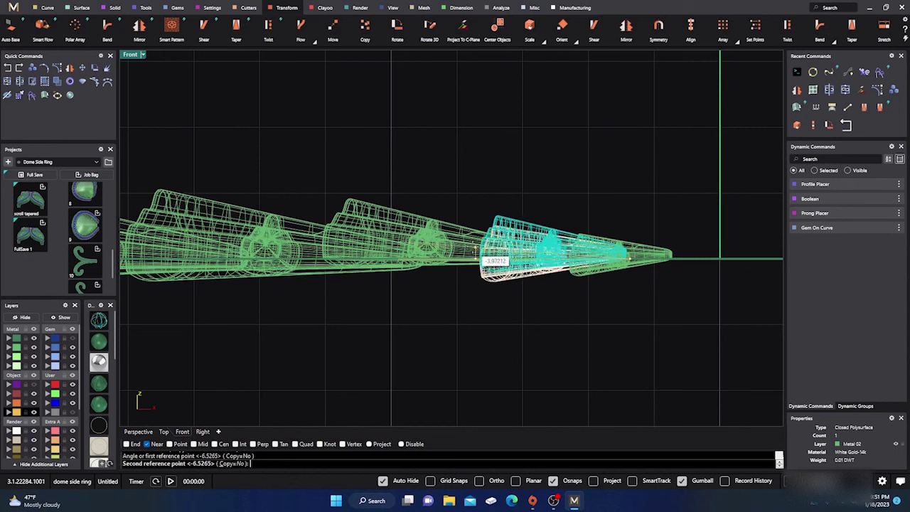
pyautogui.click(490, 258)
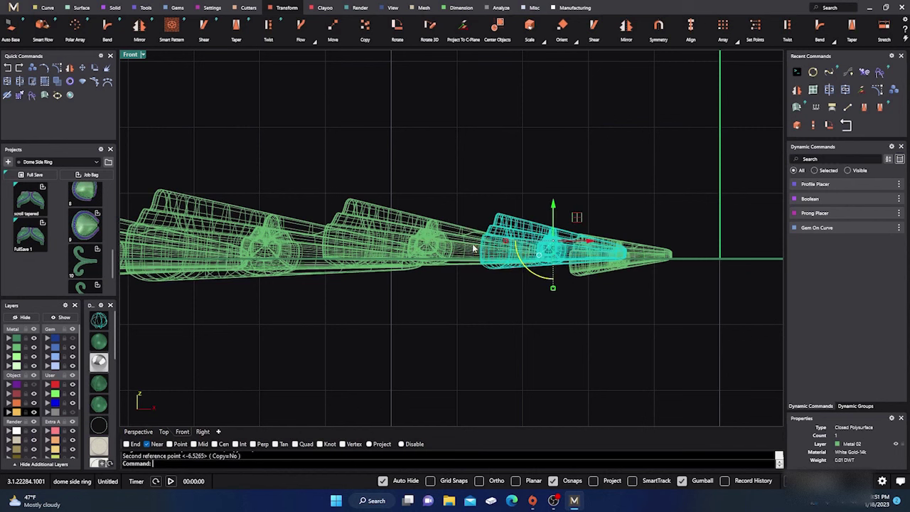
# Rotate the smallest scroll about its narrow tip in the front view, raising its wide end to match the others
pyautogui.click(654, 256)
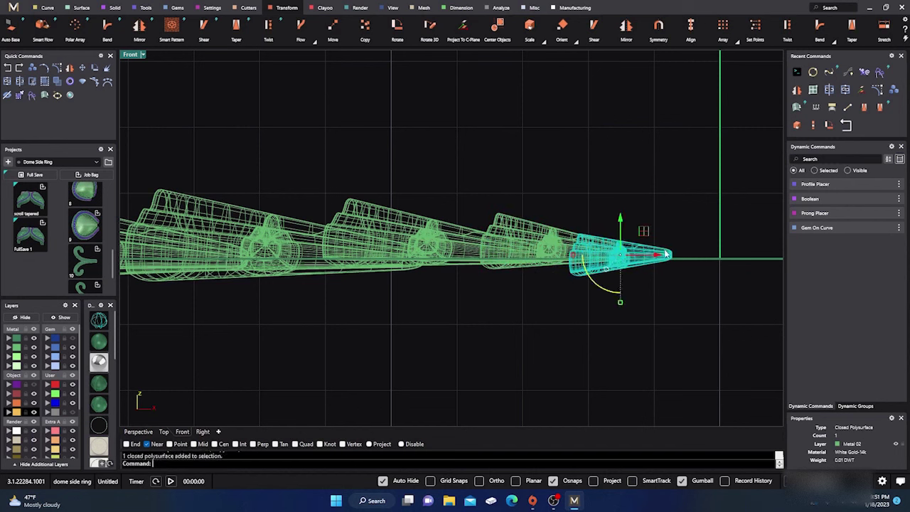
pyautogui.press('Return')
pyautogui.click(671, 258)
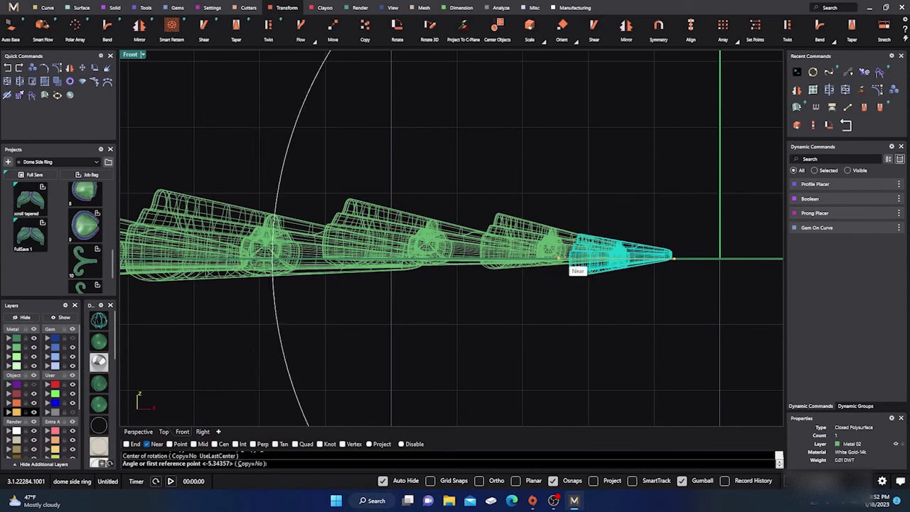
pyautogui.click(573, 264)
pyautogui.click(519, 240)
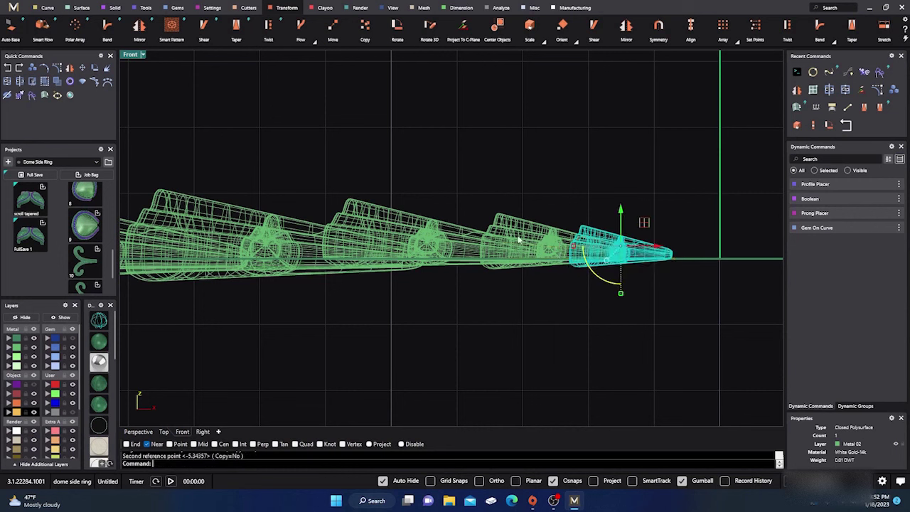
pyautogui.press('Escape')
# Move the rectangular frame around the teardrop outline to the Creation layer
pyautogui.click(132, 432)
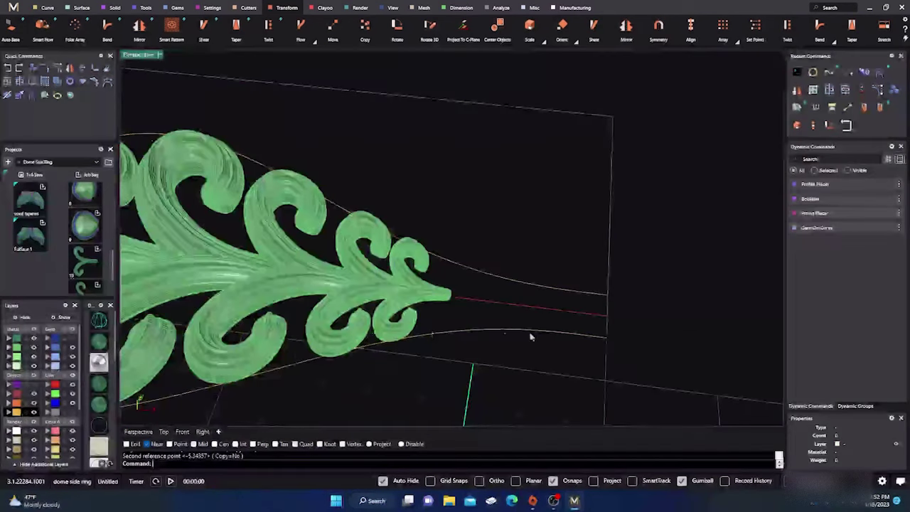
pyautogui.moveTo(526, 334); pyautogui.dragTo(496, 366, button='right')
pyautogui.scroll(5, 455, 293)
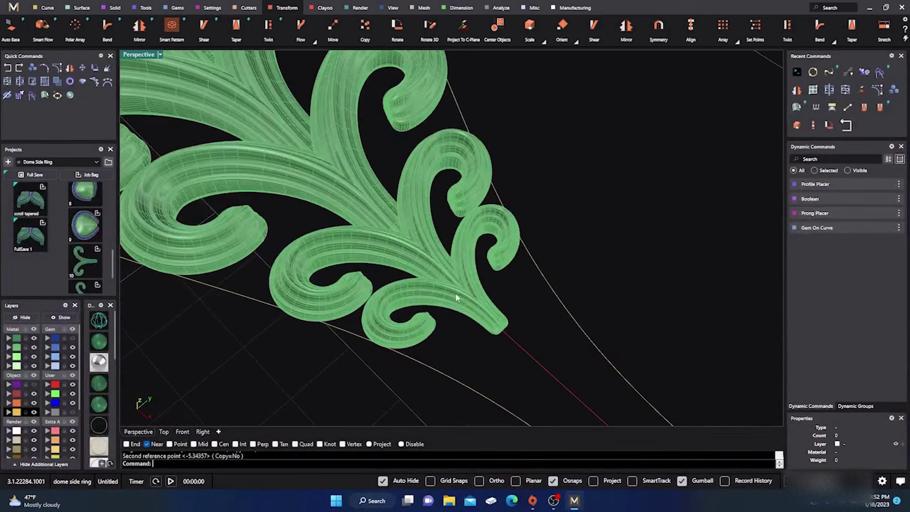
pyautogui.scroll(-8, 437, 247)
pyautogui.moveTo(435, 276); pyautogui.dragTo(458, 285, button='right')
pyautogui.scroll(-5, 396, 287)
pyautogui.click(408, 315)
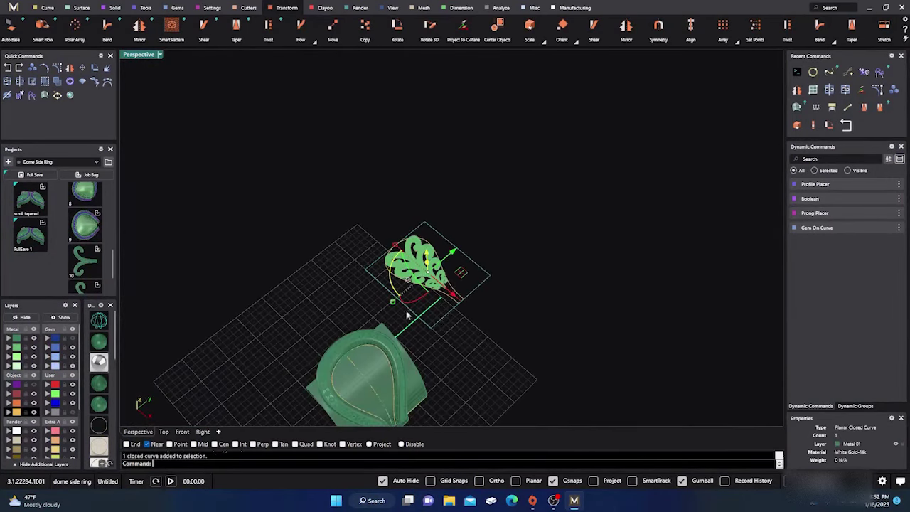
pyautogui.click(9, 413)
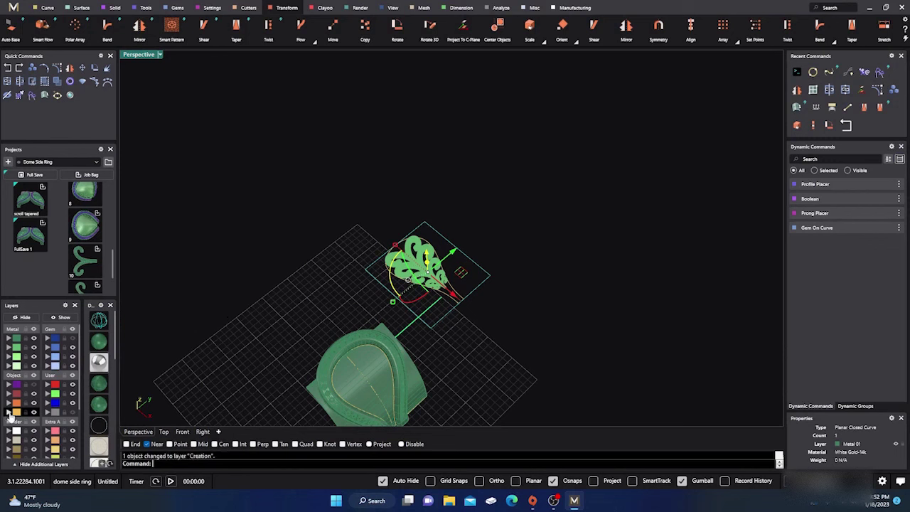
pyautogui.click(224, 293)
# Create a planar surface from the rectangular frame around the teardrop outline
pyautogui.scroll(3, 419, 309)
pyautogui.click(393, 285)
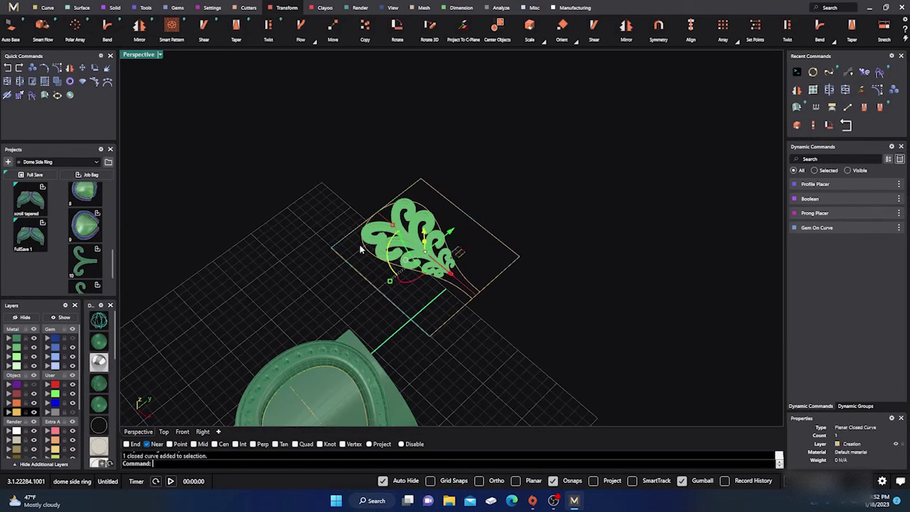
pyautogui.click(80, 8)
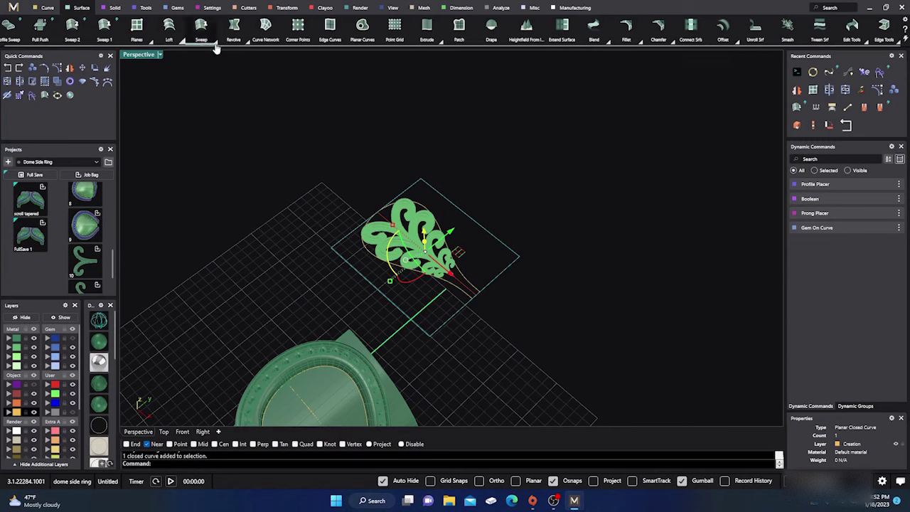
pyautogui.click(361, 34)
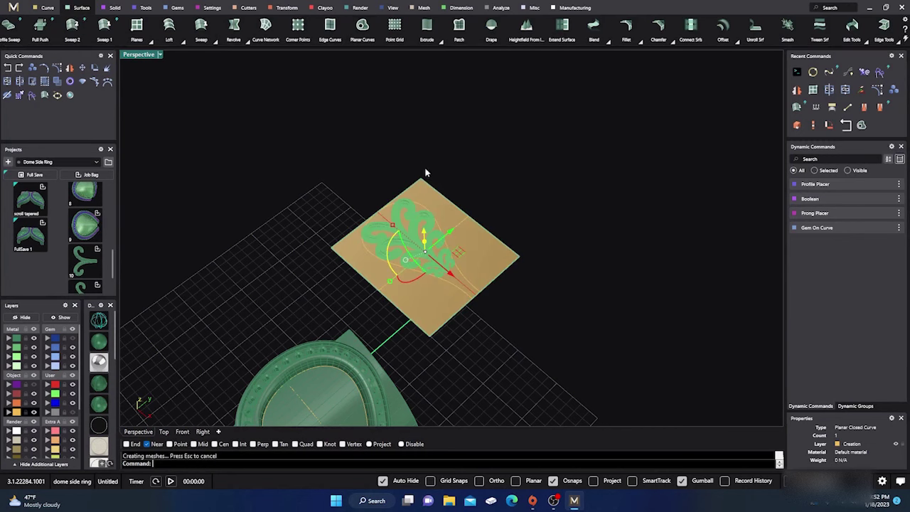
# Move the new planar surface beneath the flat scrolls to the Metal 03 layer and deselect it
pyautogui.click(469, 253)
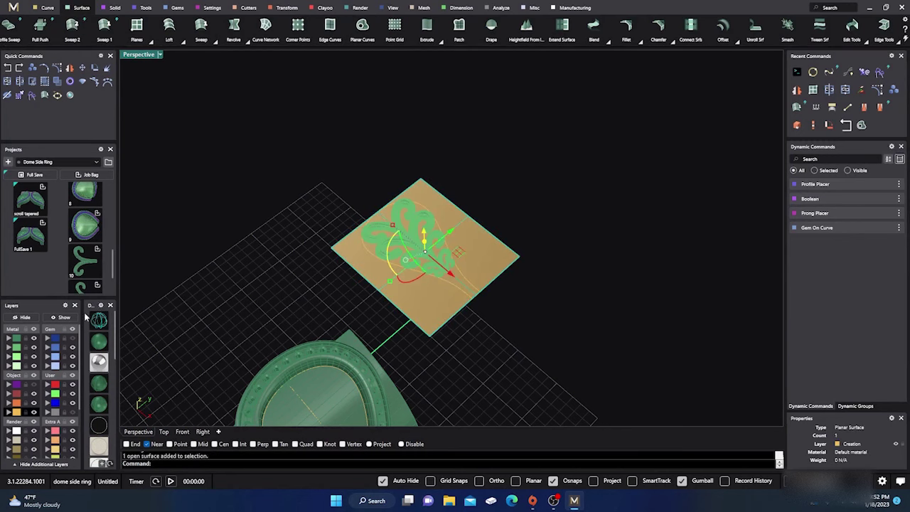
pyautogui.rightClick(9, 357)
pyautogui.click(254, 207)
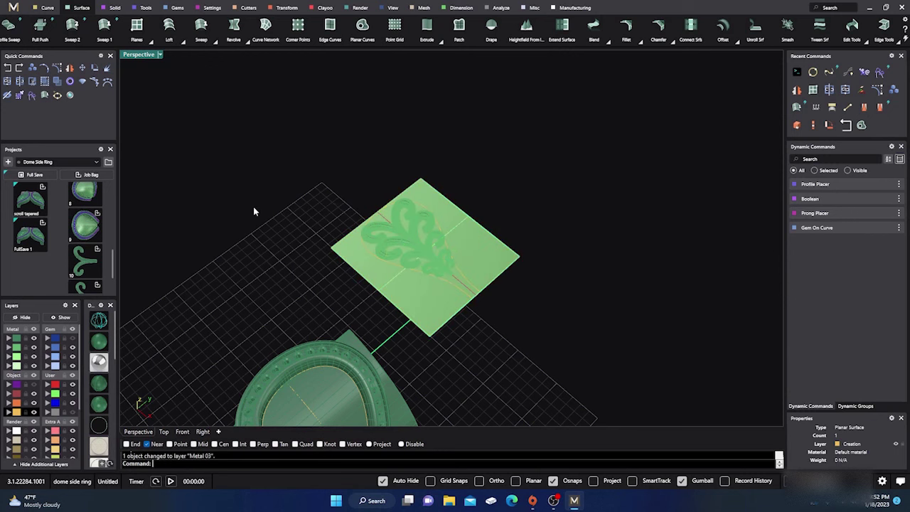
# Start a Smart Flow with the flat rectangular surface as base and the curved surface under the dome border as destination
pyautogui.scroll(-4, 514, 207)
pyautogui.moveTo(477, 331); pyautogui.dragTo(452, 302, button='right')
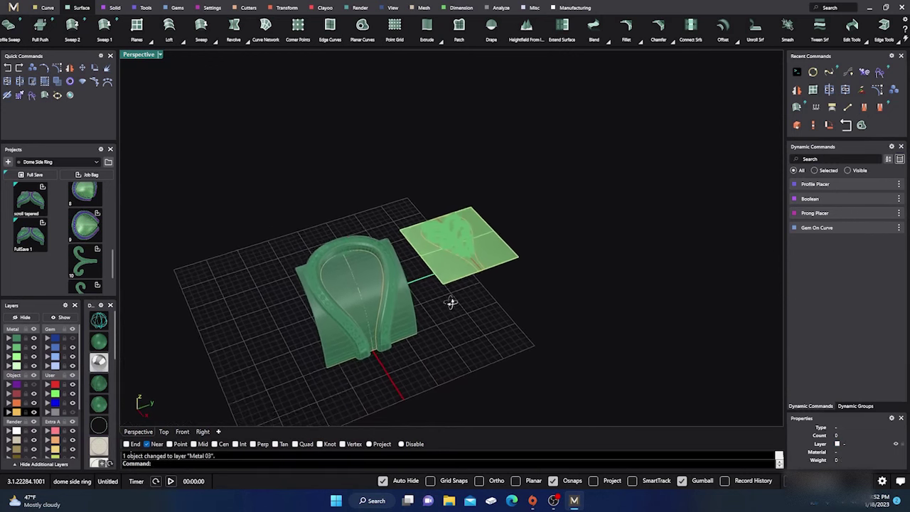
pyautogui.scroll(5, 312, 260)
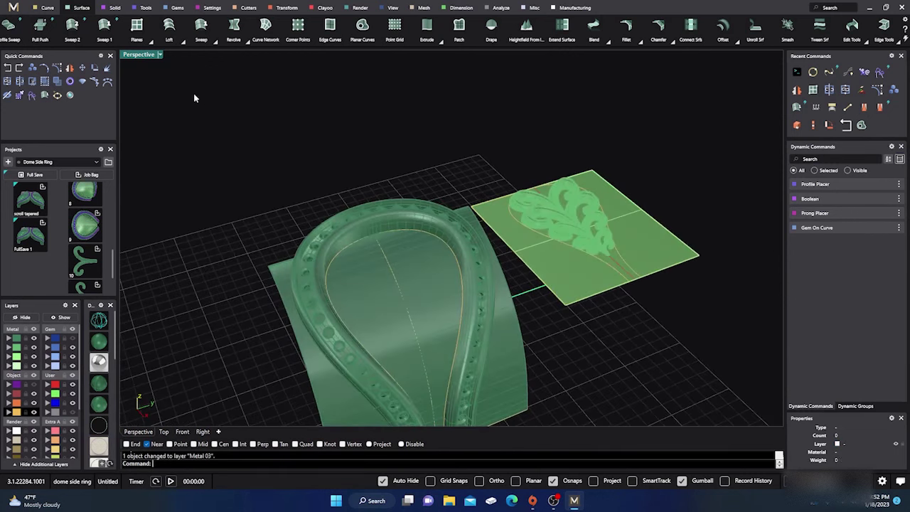
pyautogui.click(288, 8)
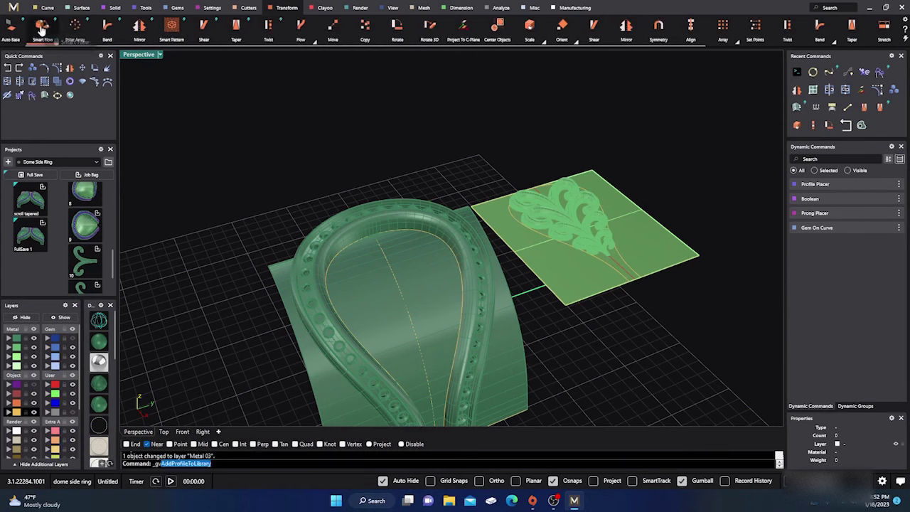
pyautogui.click(41, 27)
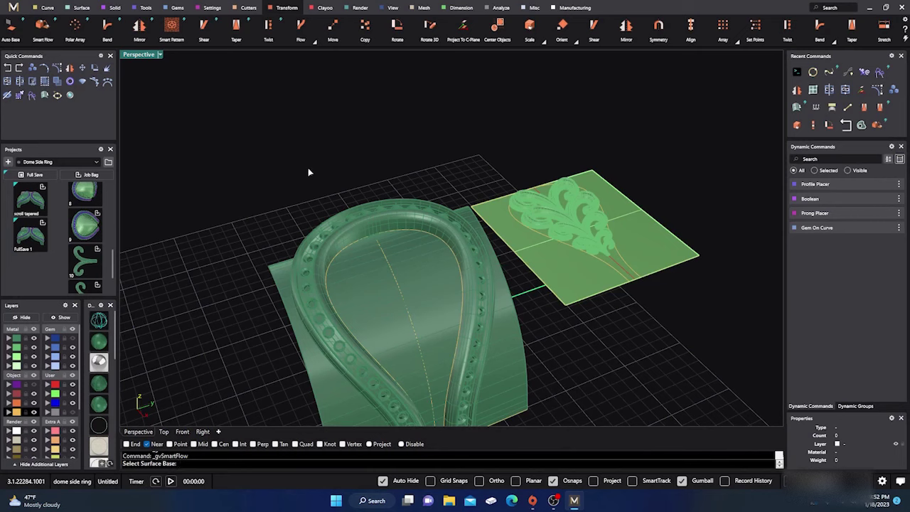
pyautogui.scroll(-2, 310, 171)
pyautogui.moveTo(311, 171); pyautogui.dragTo(418, 203, button='right')
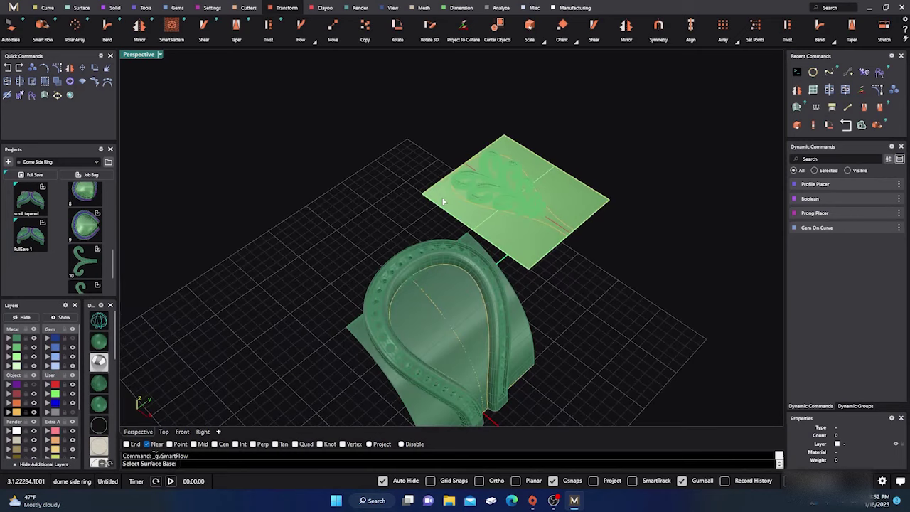
pyautogui.click(443, 202)
pyautogui.click(358, 329)
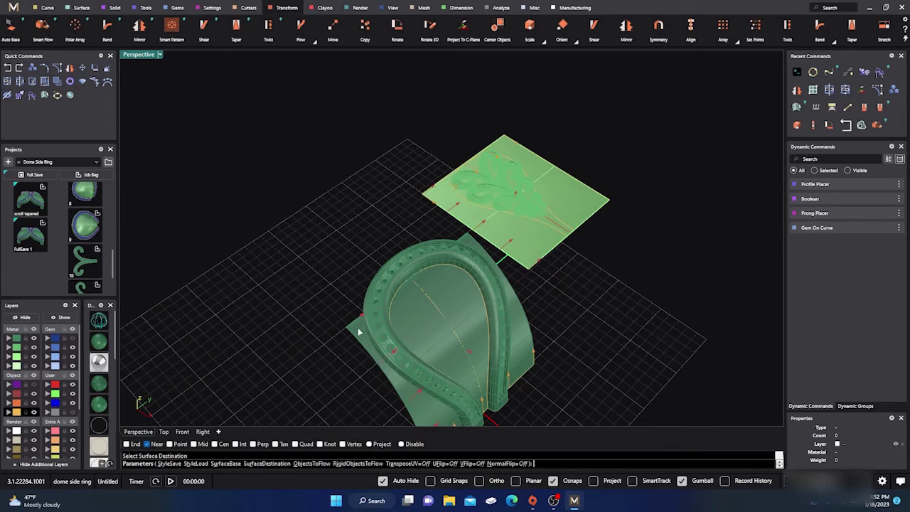
pyautogui.moveTo(331, 271); pyautogui.dragTo(328, 273, button='right')
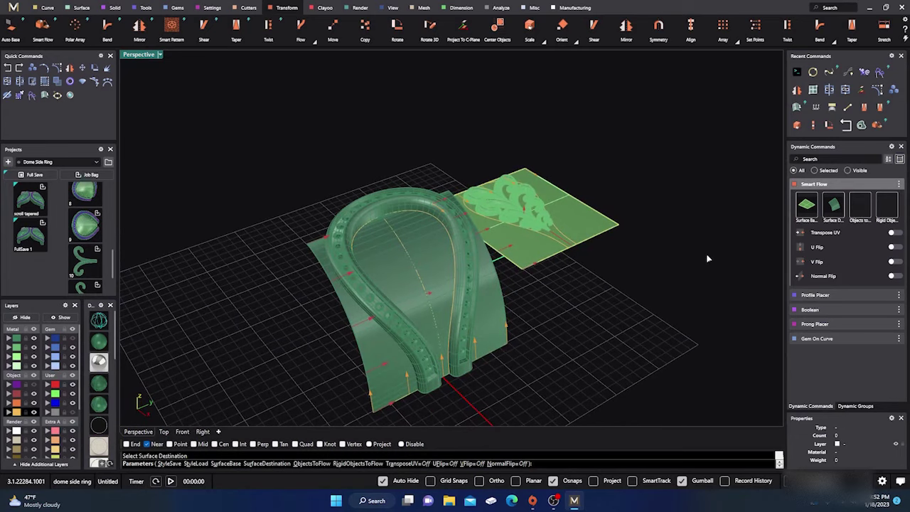
# Set all the flat scrolls inside the teardrop outline as the objects to flow
pyautogui.click(861, 212)
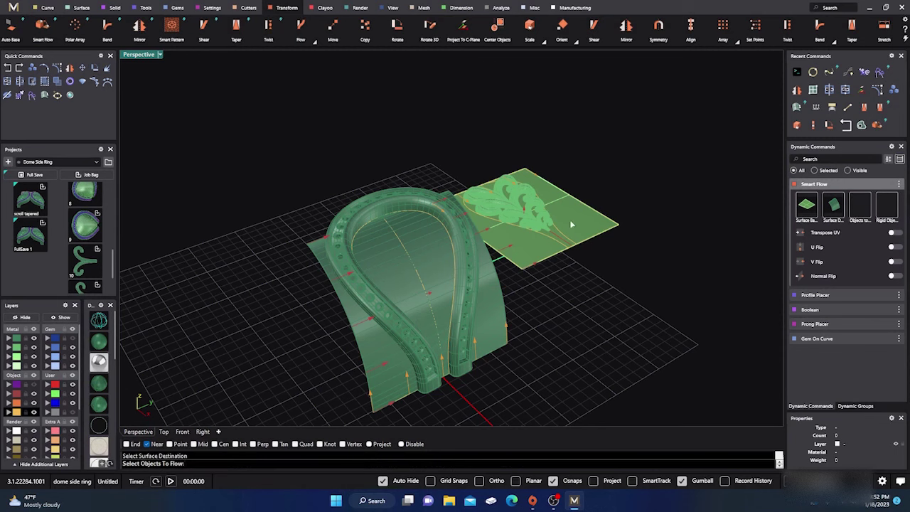
pyautogui.scroll(4, 547, 221)
pyautogui.scroll(3, 536, 220)
pyautogui.click(548, 250)
pyautogui.click(527, 234)
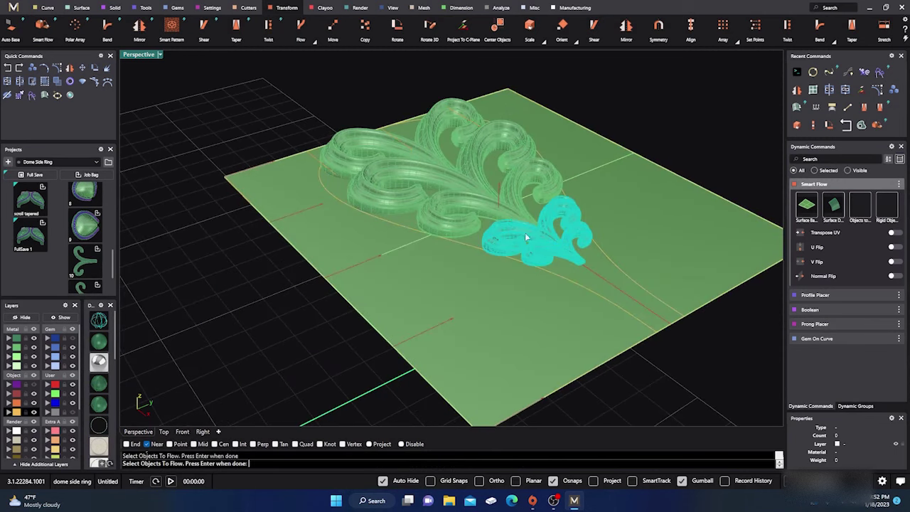
pyautogui.click(512, 219)
pyautogui.click(460, 183)
pyautogui.click(420, 154)
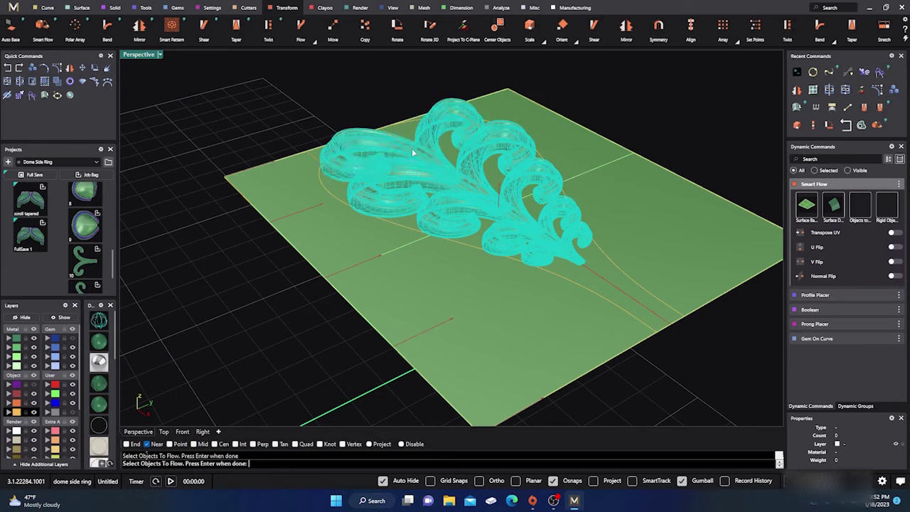
pyautogui.scroll(-5, 439, 208)
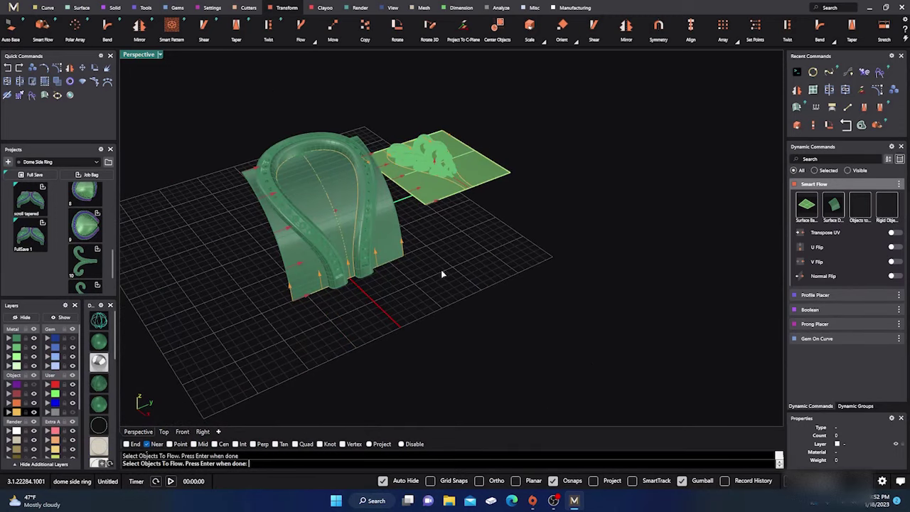
pyautogui.press('Return')
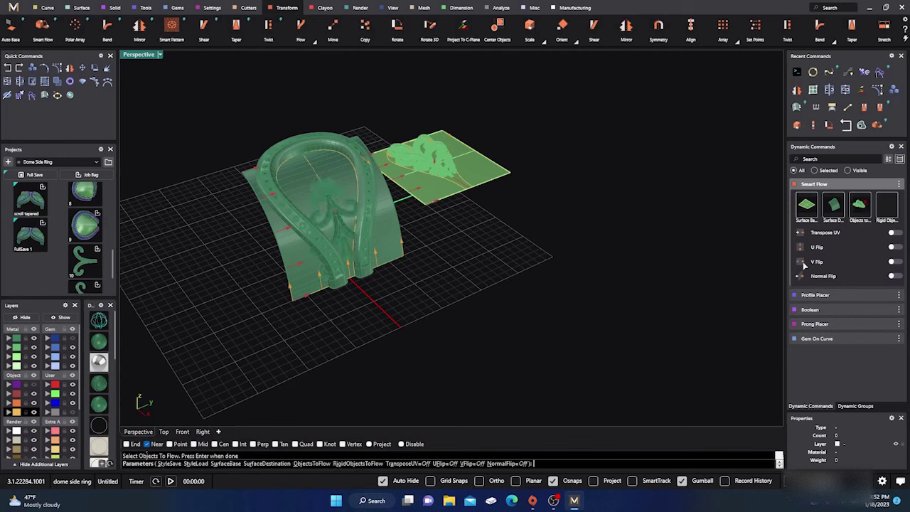
# Try V Flip on the flow, then orient the scrolls with U Flip on and V Flip off
pyautogui.click(893, 262)
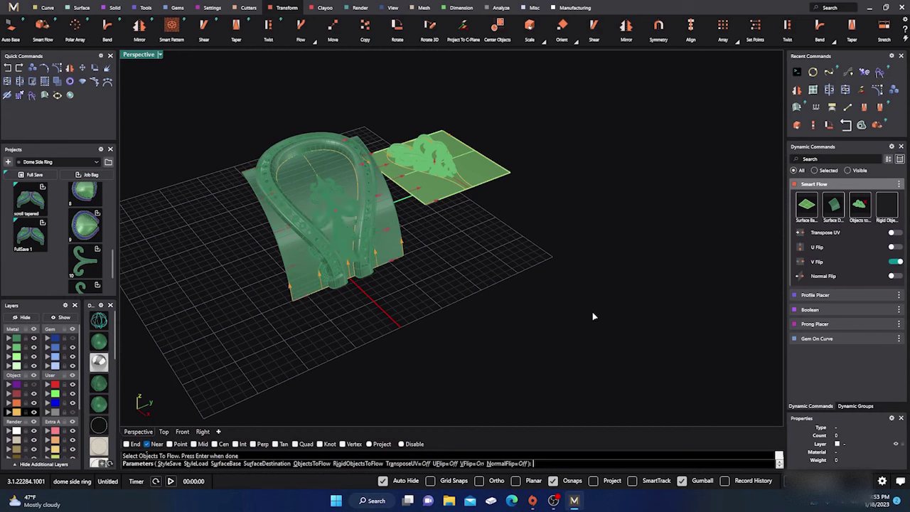
pyautogui.click(897, 248)
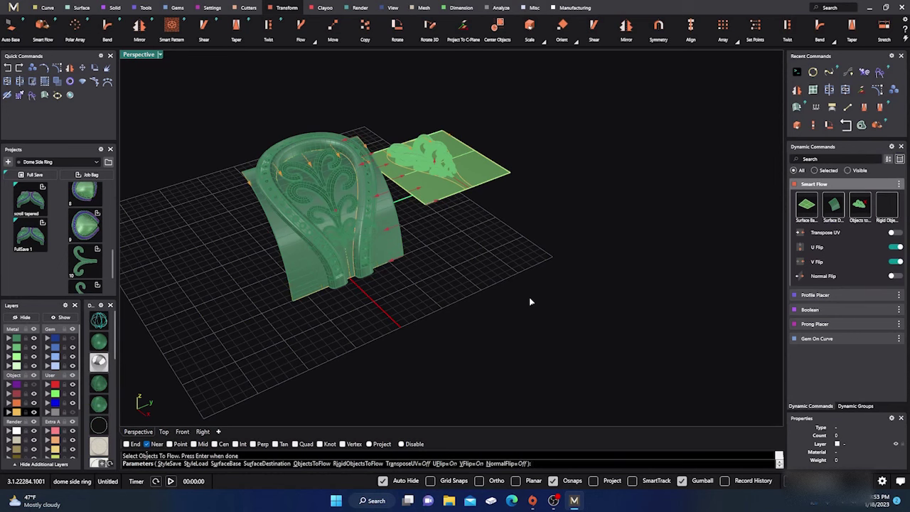
pyautogui.scroll(8, 317, 199)
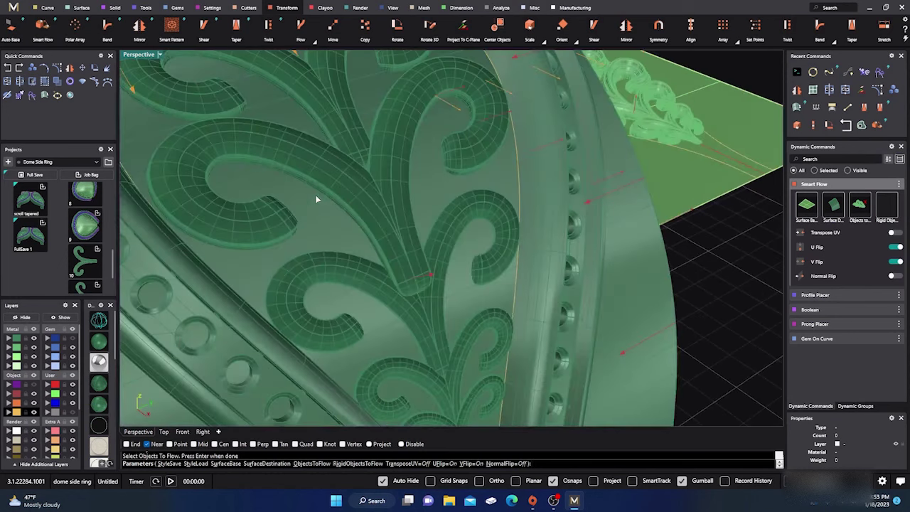
pyautogui.scroll(-8, 317, 199)
pyautogui.click(896, 262)
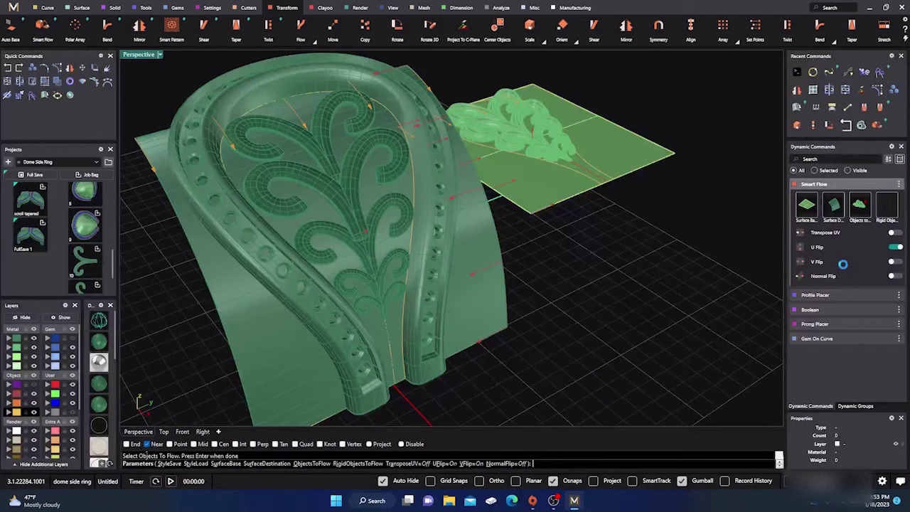
pyautogui.click(616, 339)
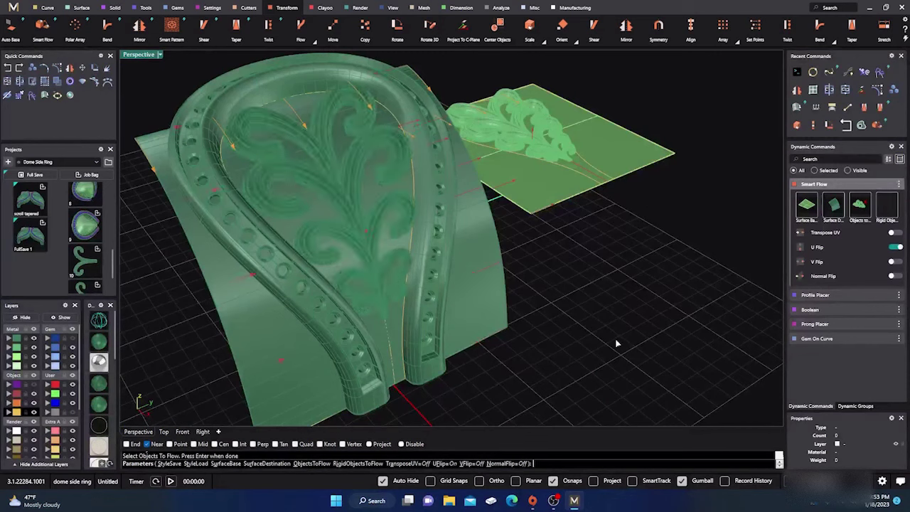
# Check the previewed scrolls on the curved surface from several angles and accept the Smart Flow
pyautogui.scroll(3, 605, 334)
pyautogui.scroll(-6, 505, 294)
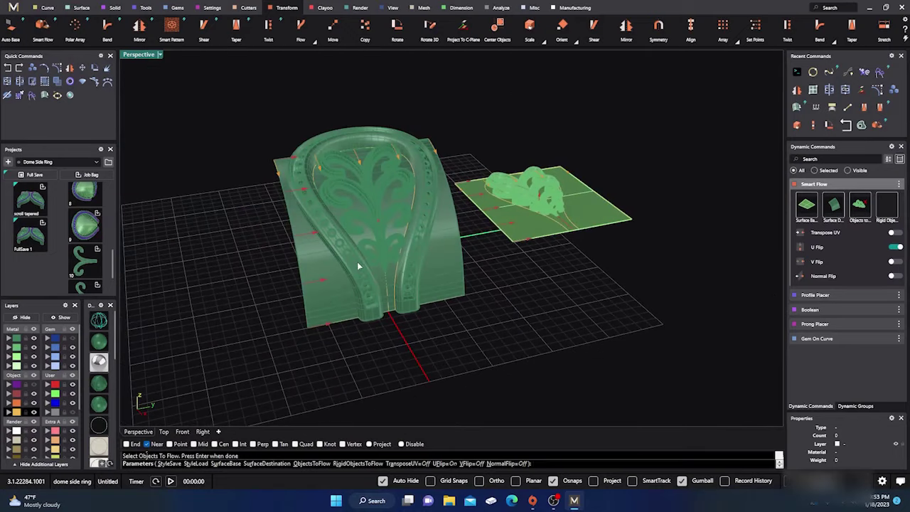
pyautogui.scroll(4, 363, 216)
pyautogui.scroll(-2, 366, 211)
pyautogui.moveTo(367, 211); pyautogui.dragTo(320, 242, button='right')
pyautogui.scroll(5, 336, 271)
pyautogui.scroll(-4, 315, 233)
pyautogui.scroll(3, 320, 242)
pyautogui.press('Return')
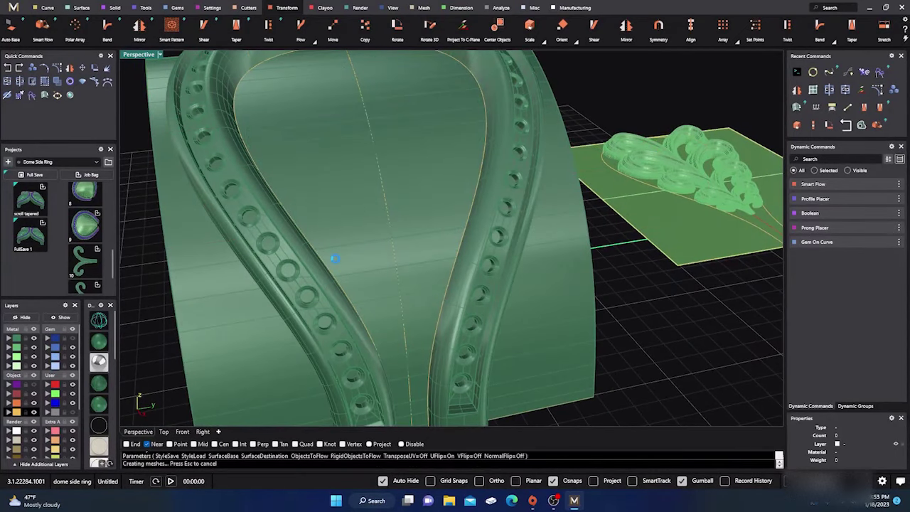
# Move the five flowed scroll polysurfaces on the dome to the Metal 04 layer
pyautogui.scroll(-5, 336, 259)
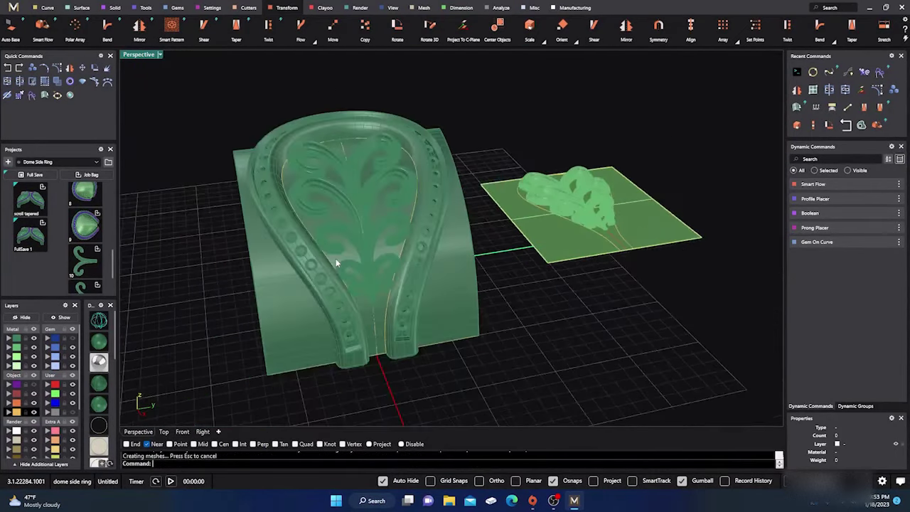
pyautogui.click(365, 250)
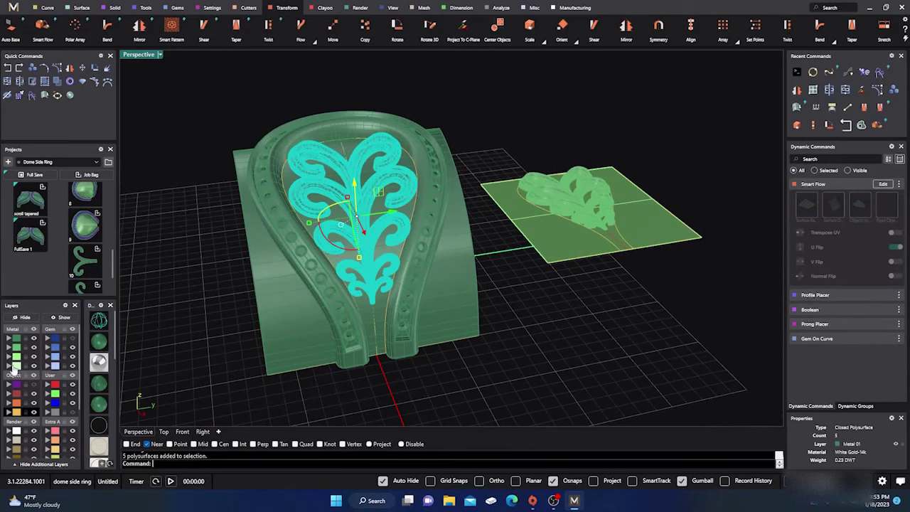
pyautogui.click(11, 365)
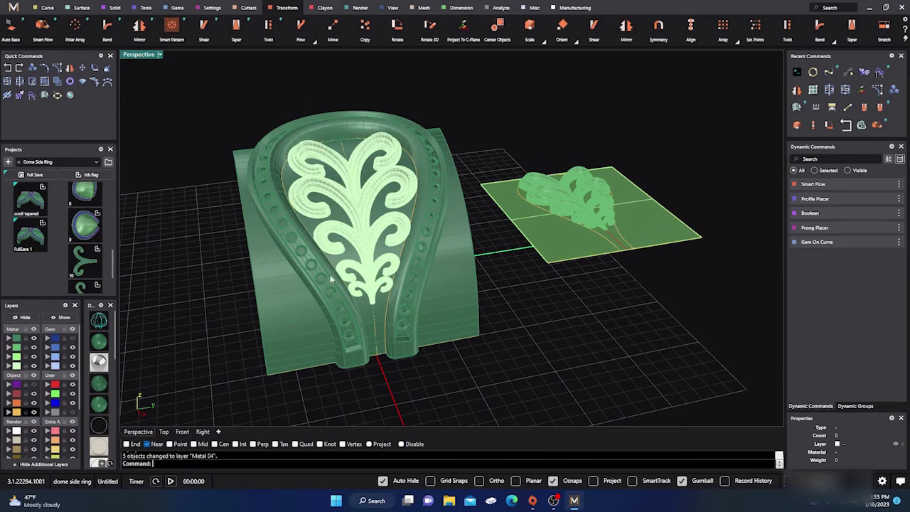
# Switch the perspective view to a glossy shaded display style and hide the curved surface behind the flowed scrolls
pyautogui.scroll(10, 331, 280)
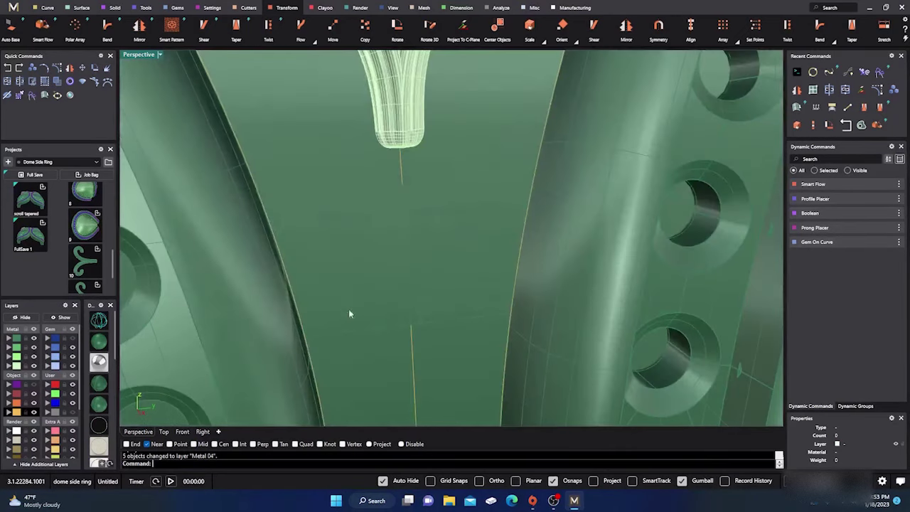
pyautogui.scroll(-5, 90, 389)
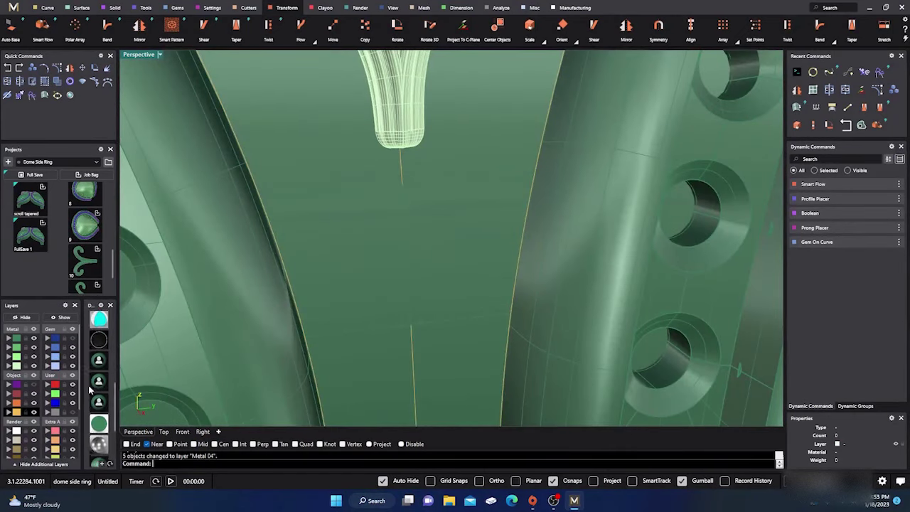
pyautogui.scroll(-3, 91, 391)
pyautogui.click(95, 418)
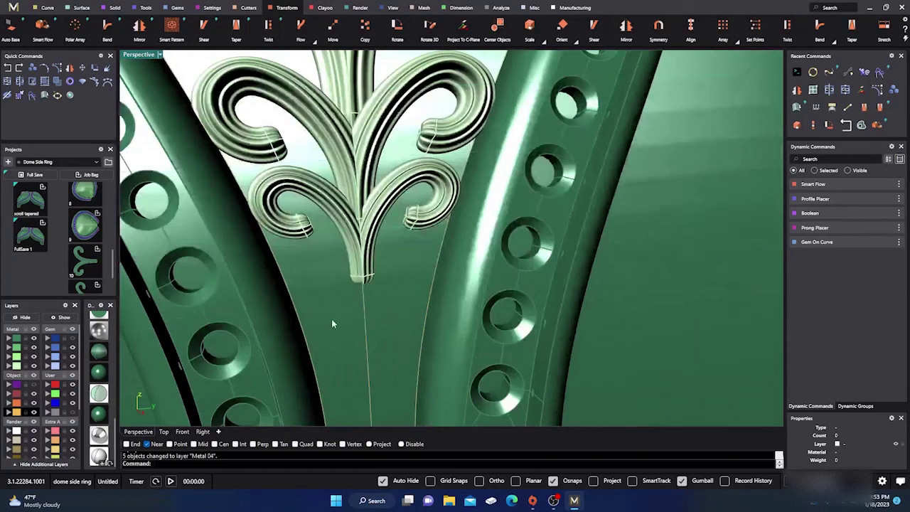
pyautogui.click(332, 320)
pyautogui.click(20, 317)
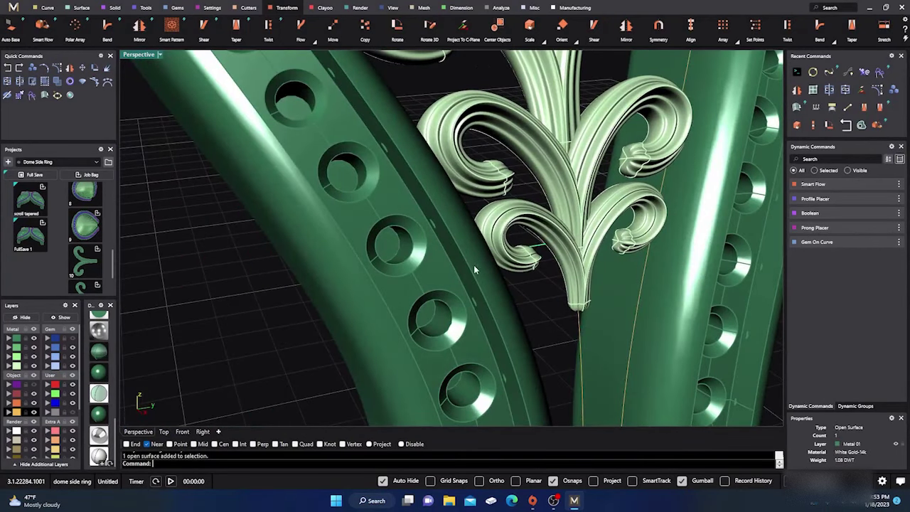
# Examine up close how the flowed scrolls' outer edges sit against the inner rail of the teardrop border
pyautogui.moveTo(470, 265); pyautogui.dragTo(425, 263, button='right')
pyautogui.scroll(6, 257, 217)
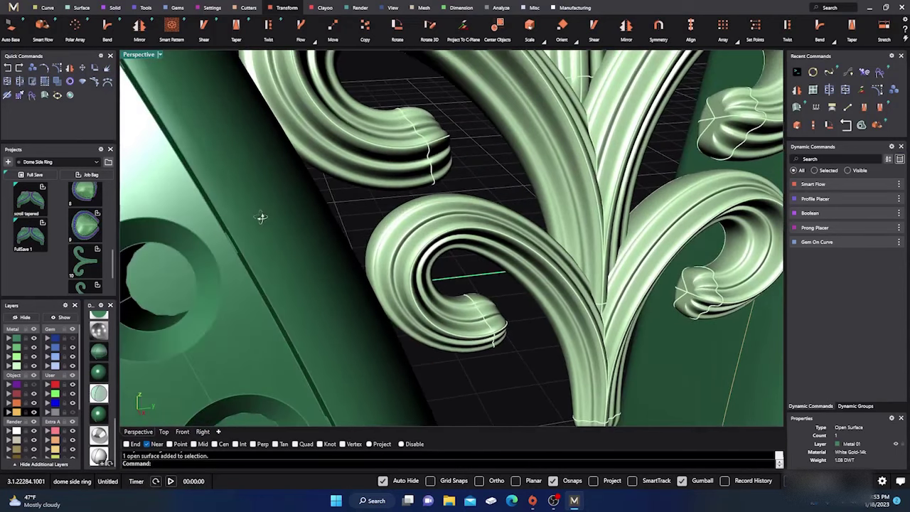
pyautogui.scroll(-5, 263, 220)
pyautogui.scroll(3, 278, 228)
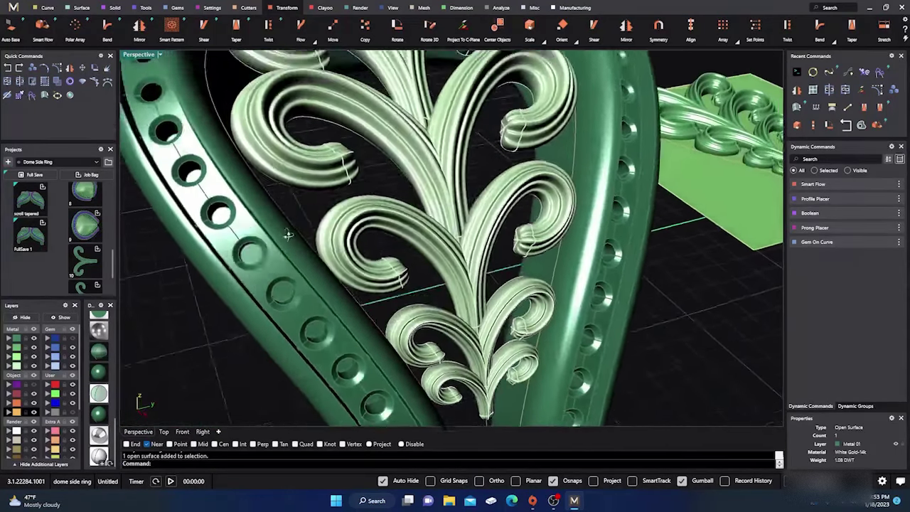
pyautogui.scroll(5, 284, 239)
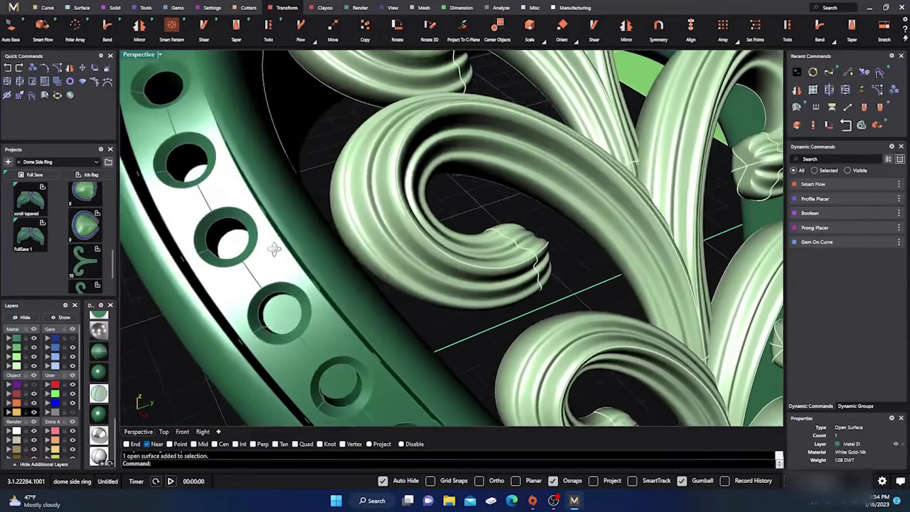
pyautogui.scroll(-2, 274, 246)
pyautogui.scroll(2, 276, 240)
pyautogui.scroll(6, 291, 232)
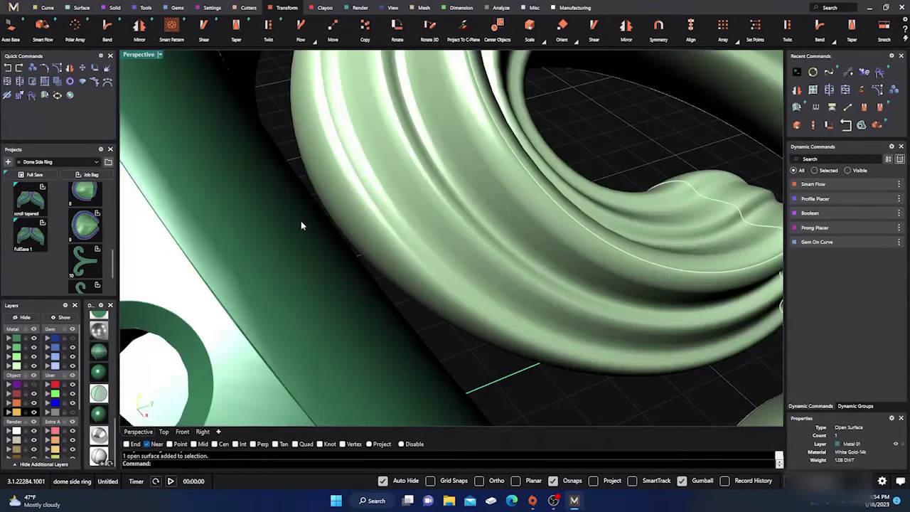
# Ungroup the five flowed scroll polysurfaces on the dome so that each can be edited separately
pyautogui.scroll(-5, 301, 226)
pyautogui.moveTo(300, 226); pyautogui.dragTo(306, 193, button='right')
pyautogui.scroll(5, 362, 249)
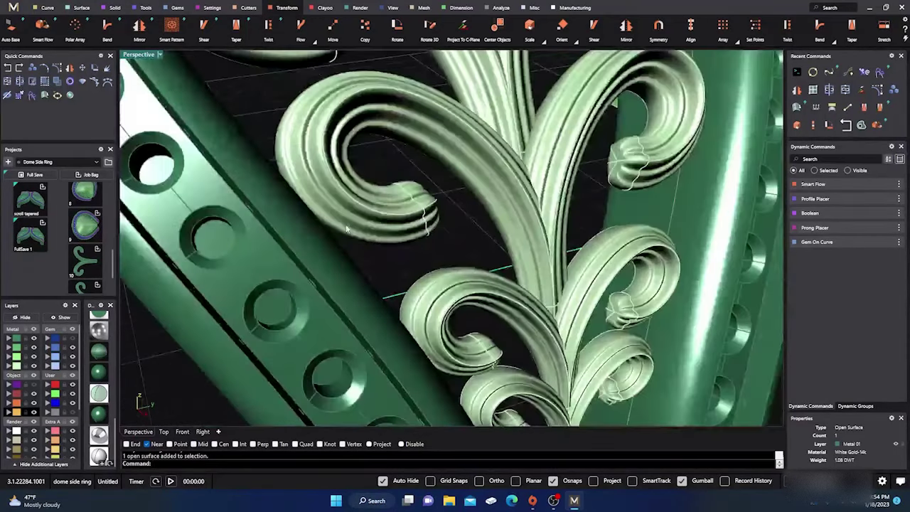
pyautogui.scroll(-6, 306, 193)
pyautogui.moveTo(405, 254); pyautogui.dragTo(349, 237, button='right')
pyautogui.click(351, 201)
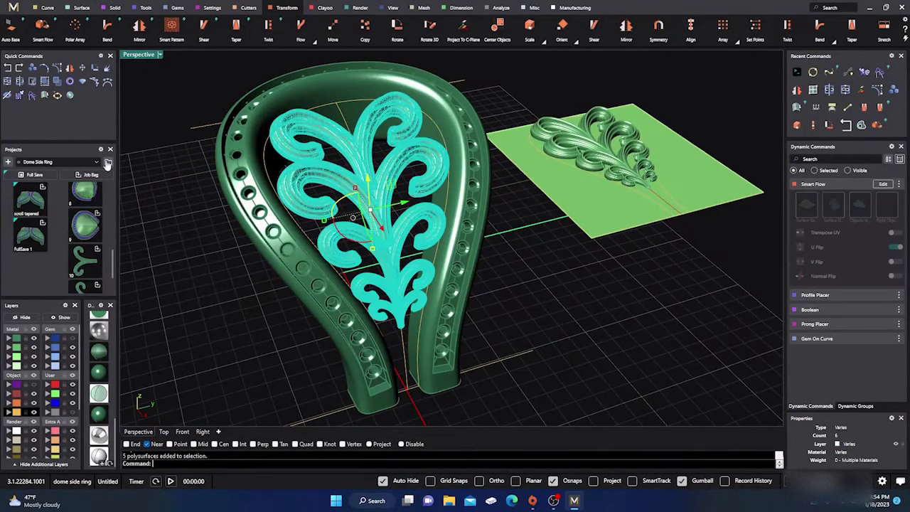
pyautogui.click(57, 83)
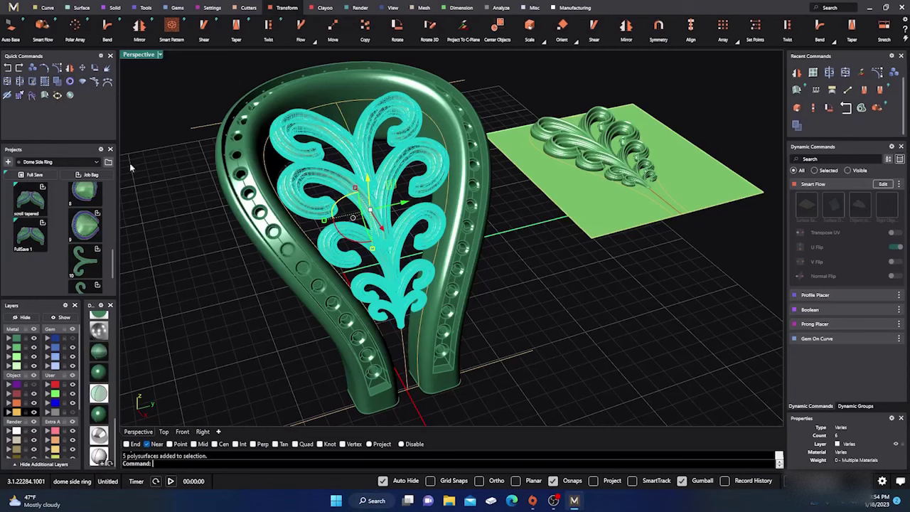
pyautogui.click(239, 269)
# Scale the second scroll pair from the top slightly wider across the ring and check its outer edge against the border
pyautogui.click(351, 198)
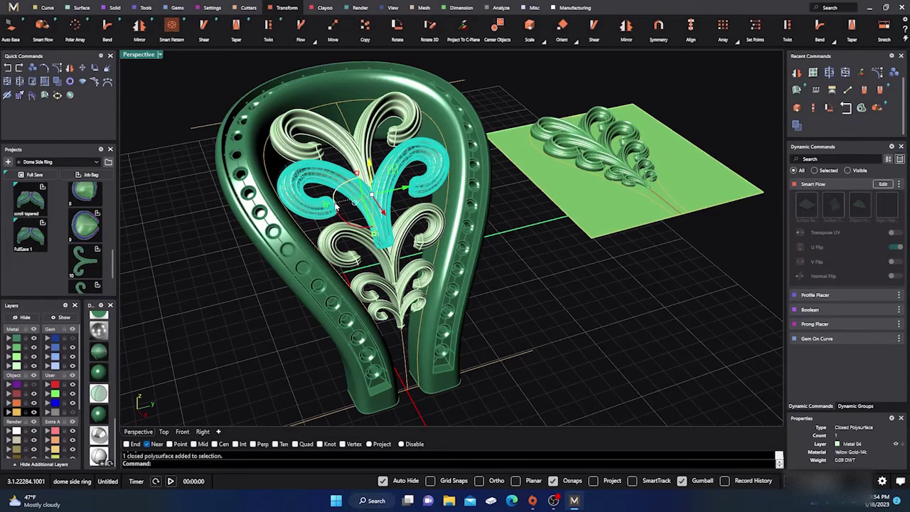
pyautogui.moveTo(326, 205); pyautogui.dragTo(324, 206)
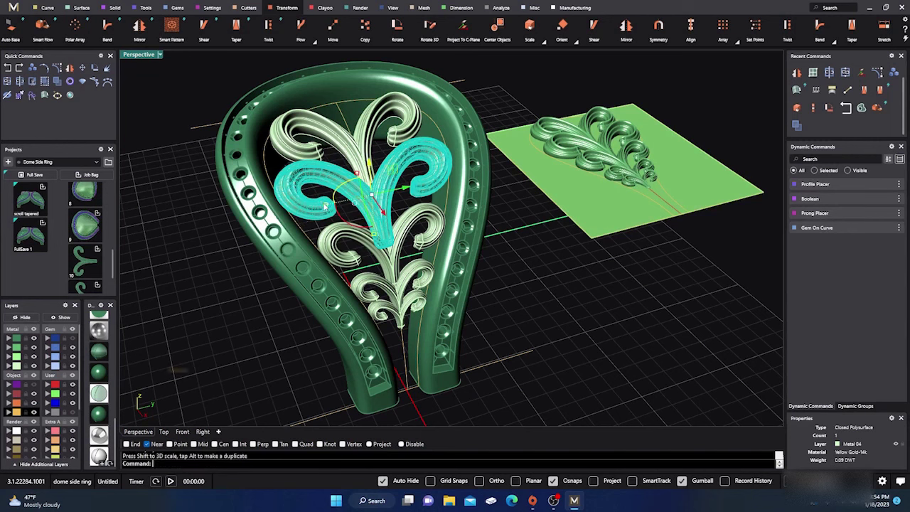
pyautogui.click(229, 285)
pyautogui.moveTo(229, 286); pyautogui.dragTo(242, 286, button='right')
pyautogui.scroll(10, 318, 220)
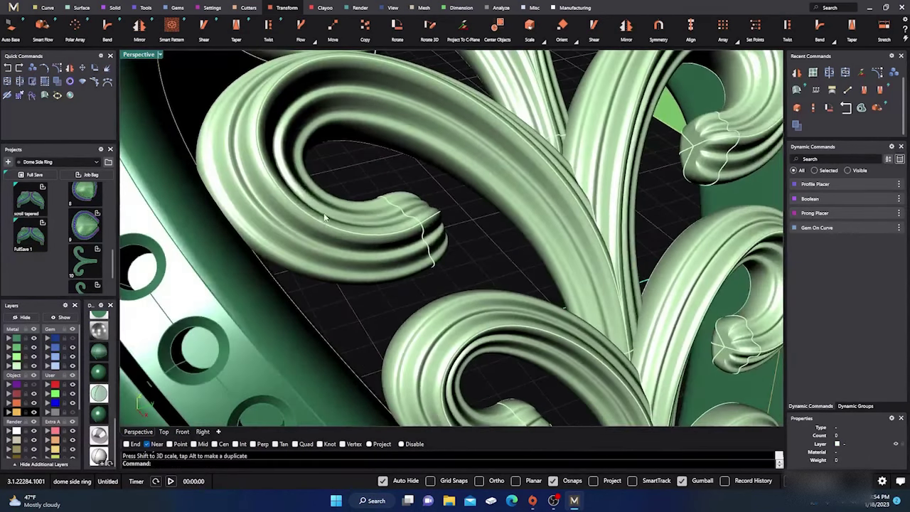
# Examine the stacked scroll ornaments and their fit between the ring's two shank rails from several angles
pyautogui.scroll(-10, 324, 218)
pyautogui.moveTo(344, 269); pyautogui.dragTo(331, 281, button='right')
pyautogui.scroll(10, 300, 286)
pyautogui.scroll(-10, 301, 287)
pyautogui.scroll(10, 338, 259)
pyautogui.moveTo(346, 246); pyautogui.dragTo(339, 244, button='right')
pyautogui.moveTo(350, 297); pyautogui.dragTo(352, 288, button='right')
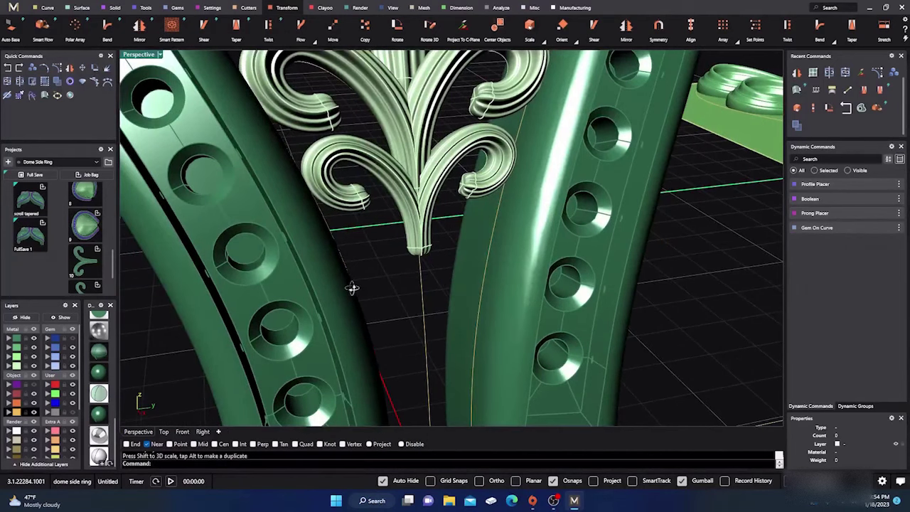
pyautogui.scroll(6, 297, 179)
pyautogui.scroll(-7, 610, 266)
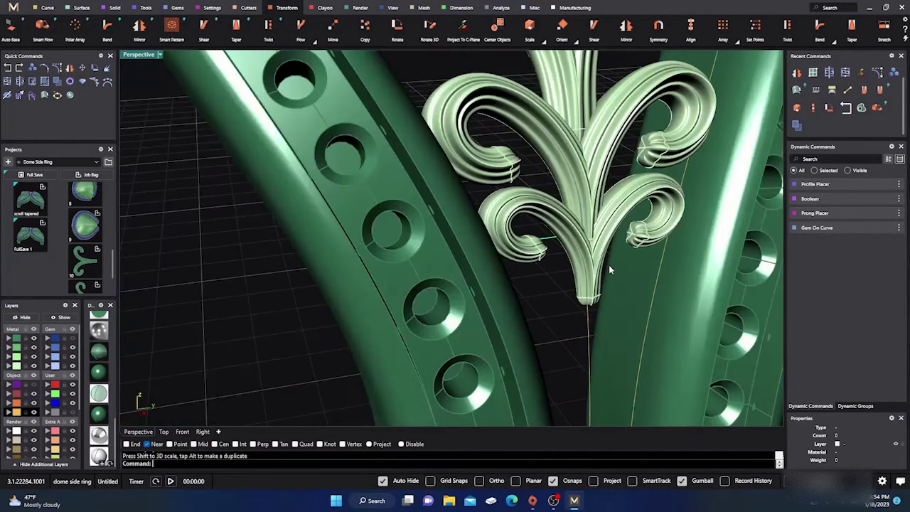
pyautogui.scroll(-4, 623, 283)
pyautogui.moveTo(624, 285); pyautogui.dragTo(599, 278, button='right')
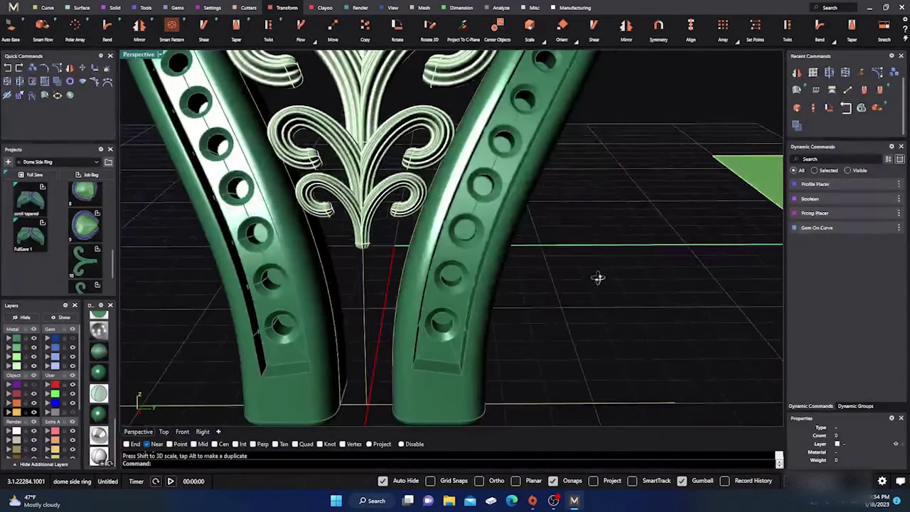
pyautogui.scroll(5, 409, 198)
pyautogui.scroll(3, 409, 199)
pyautogui.scroll(-2, 407, 195)
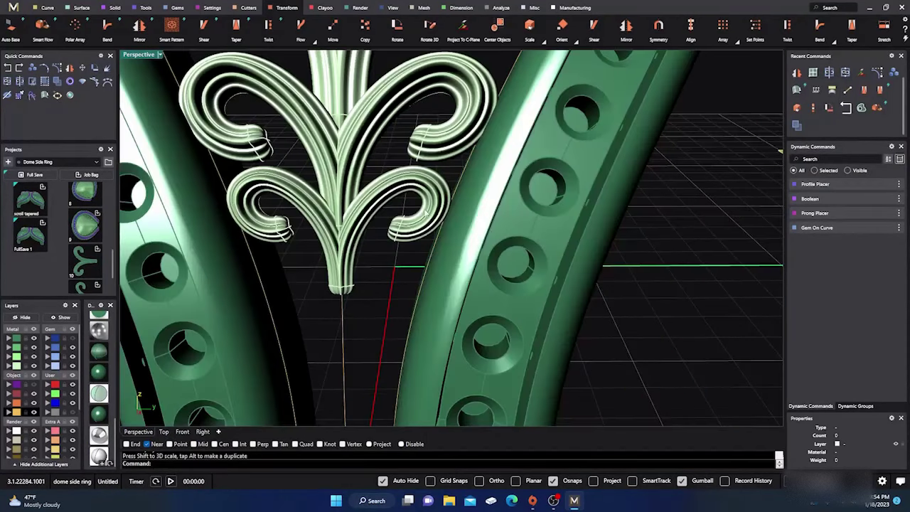
# Scale the lowest scroll pair slightly wider horizontally so it reaches closer to the two shank rails
pyautogui.click(403, 201)
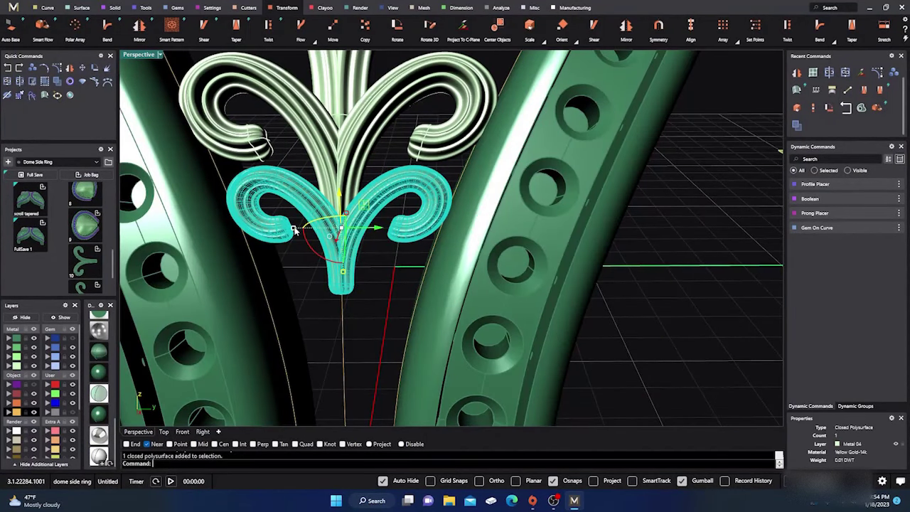
pyautogui.moveTo(294, 230); pyautogui.dragTo(291, 227)
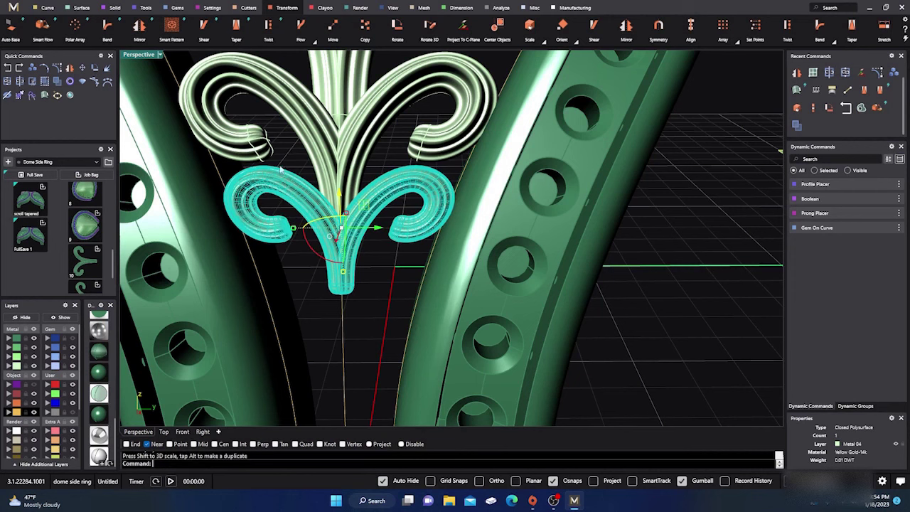
pyautogui.click(281, 153)
# Examine the whole ring side and the open gap below the lowest scroll pair between the shank ends
pyautogui.scroll(-8, 282, 155)
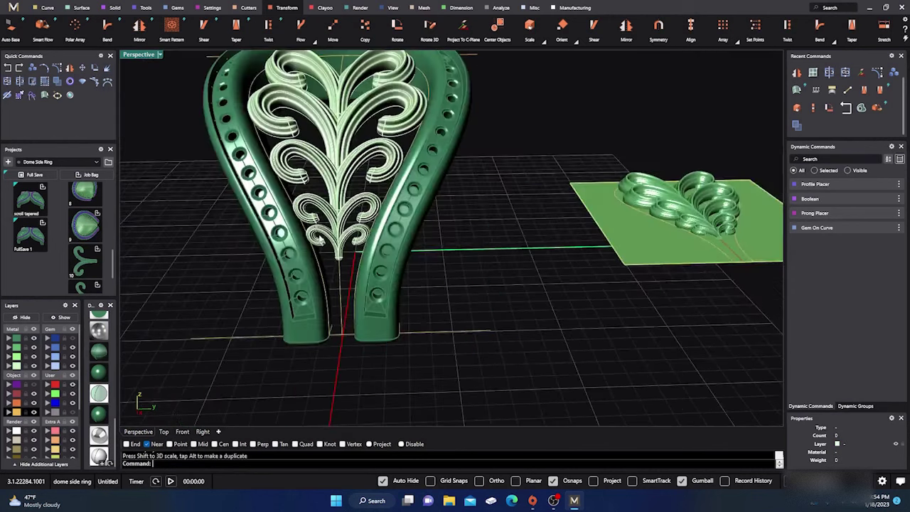
pyautogui.moveTo(283, 157); pyautogui.dragTo(344, 268, button='right')
pyautogui.scroll(-4, 340, 258)
pyautogui.scroll(8, 344, 271)
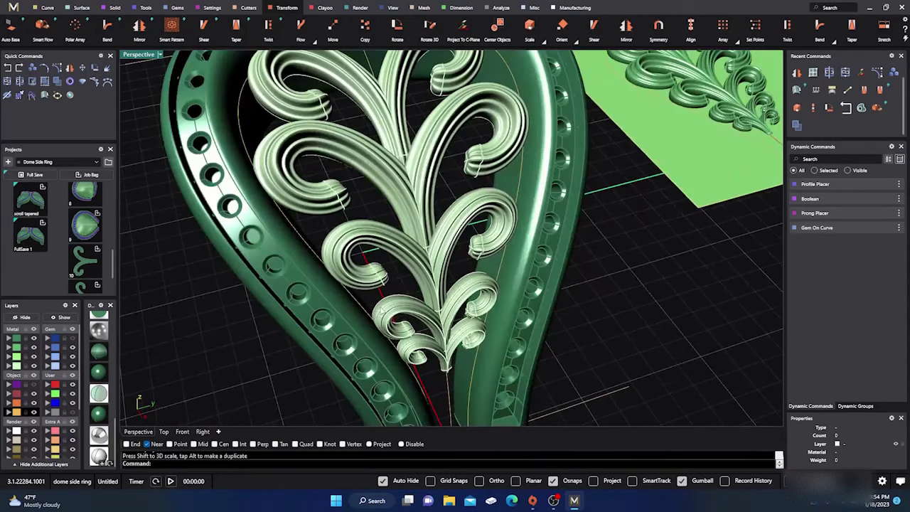
pyautogui.scroll(-10, 395, 310)
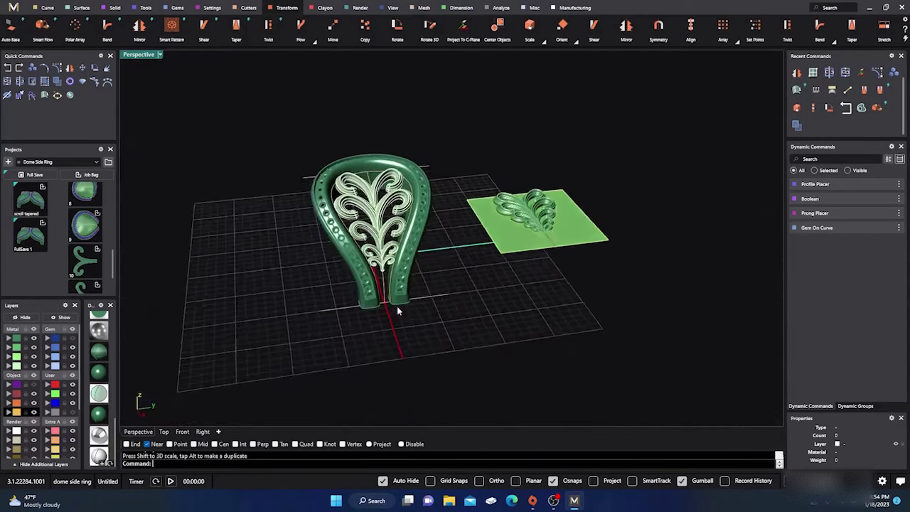
pyautogui.scroll(6, 397, 305)
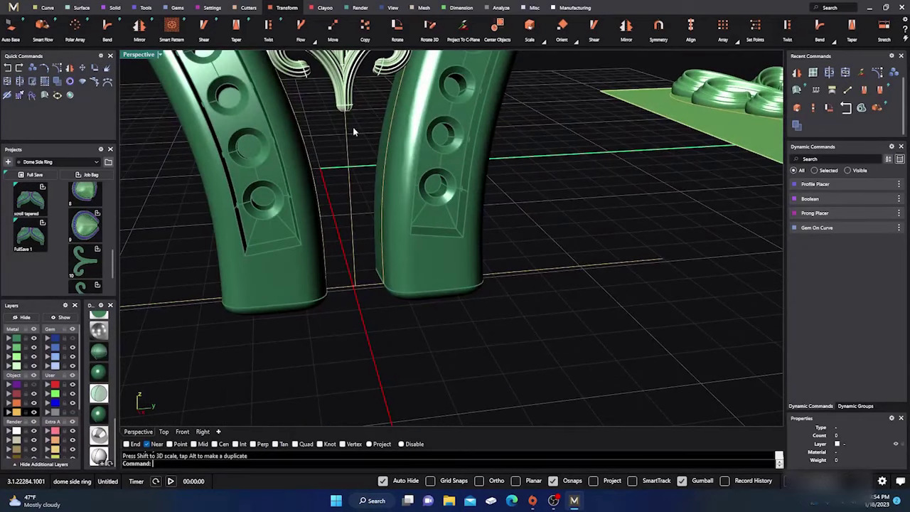
pyautogui.scroll(-6, 357, 183)
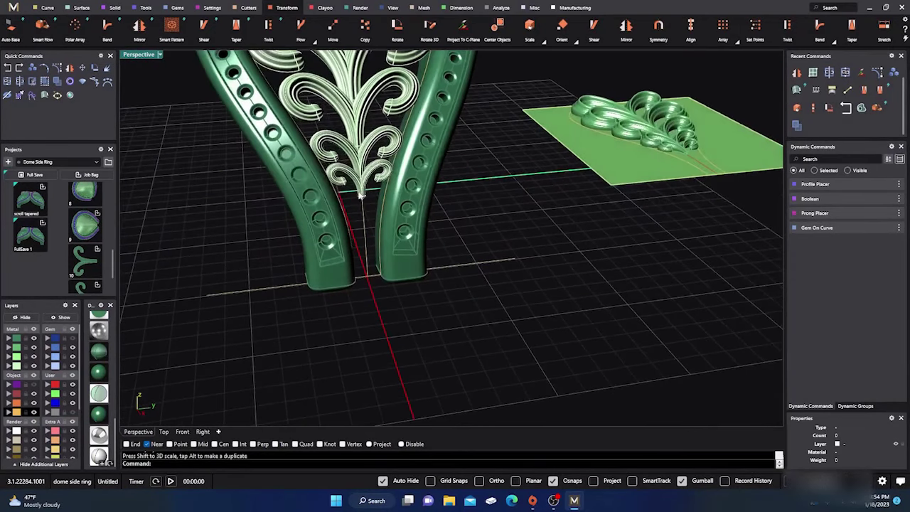
pyautogui.scroll(6, 363, 197)
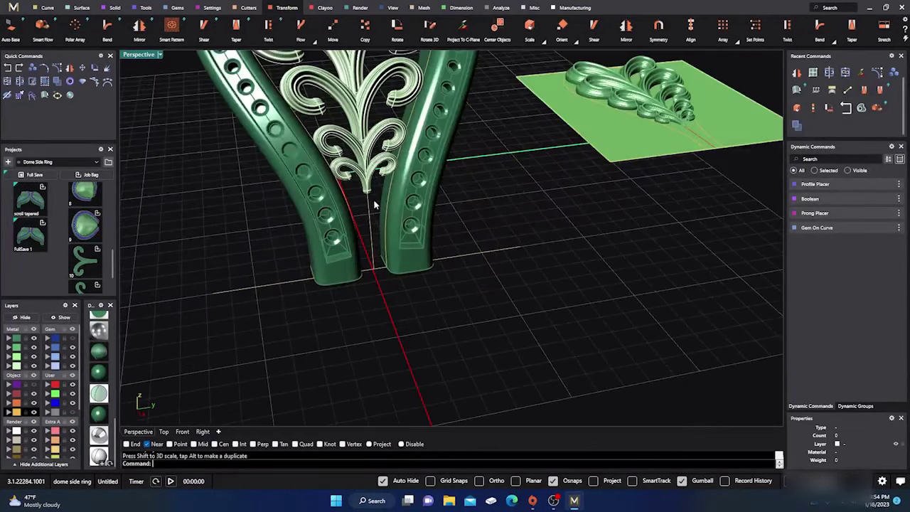
pyautogui.scroll(-3, 368, 198)
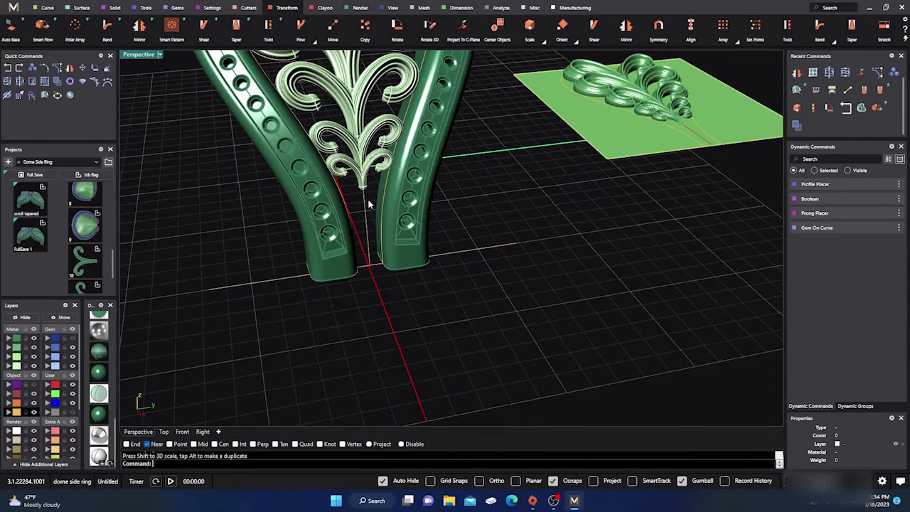
pyautogui.scroll(-5, 364, 235)
pyautogui.moveTo(364, 245); pyautogui.dragTo(390, 243, button='right')
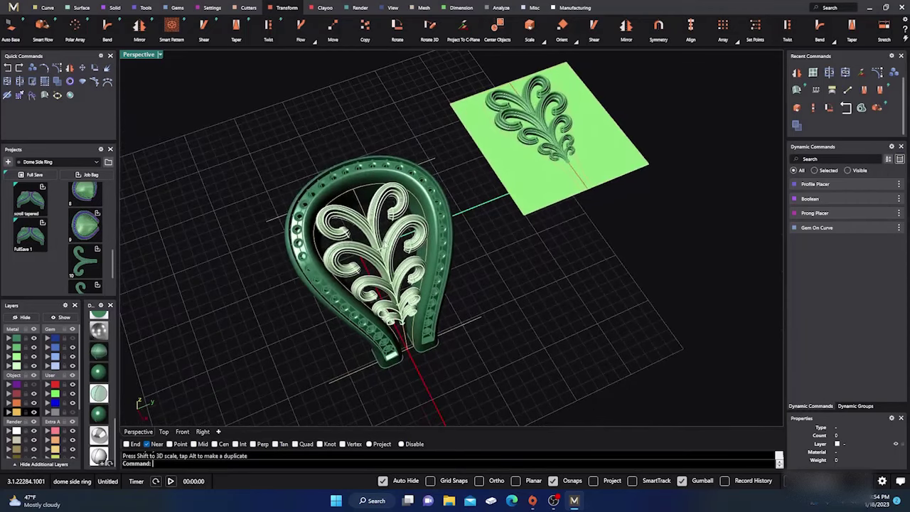
pyautogui.moveTo(398, 325); pyautogui.dragTo(313, 313, button='right')
pyautogui.scroll(5, 349, 202)
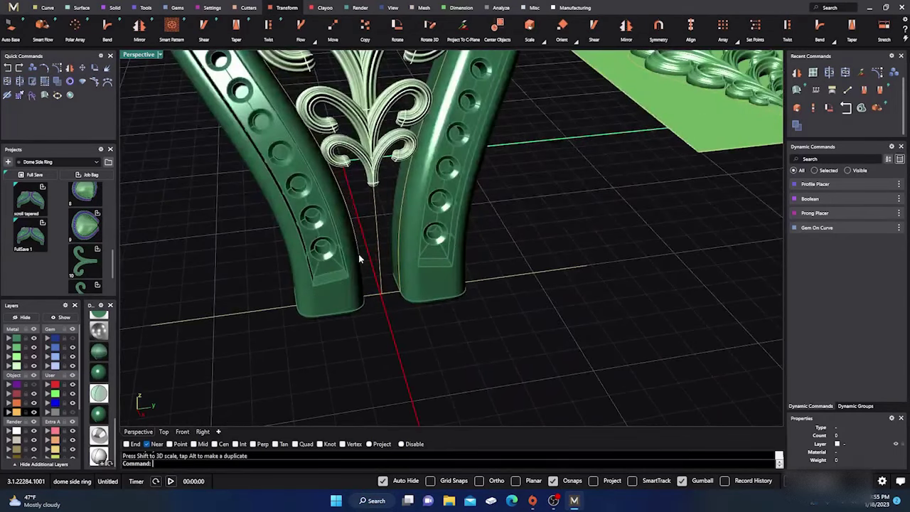
pyautogui.moveTo(358, 254); pyautogui.dragTo(386, 264, button='right')
pyautogui.scroll(-5, 371, 251)
pyautogui.scroll(4, 459, 237)
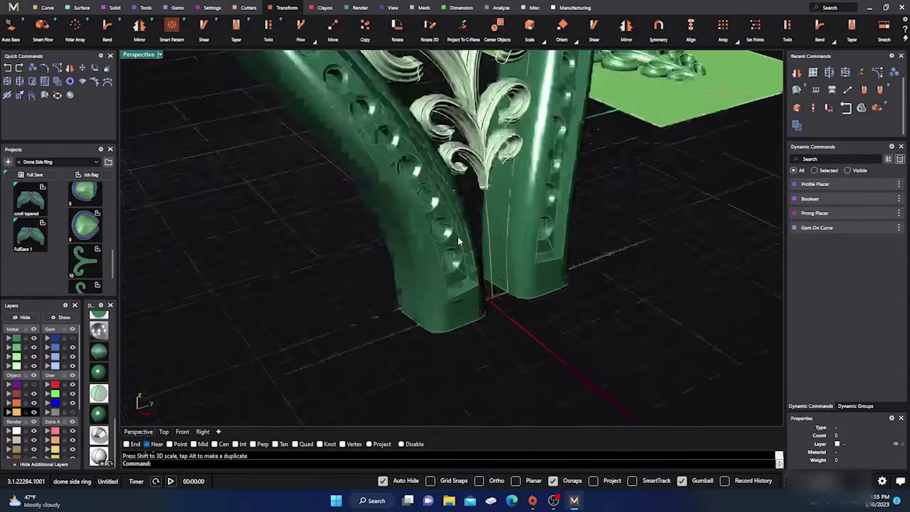
pyautogui.scroll(2, 486, 203)
pyautogui.scroll(-2, 487, 200)
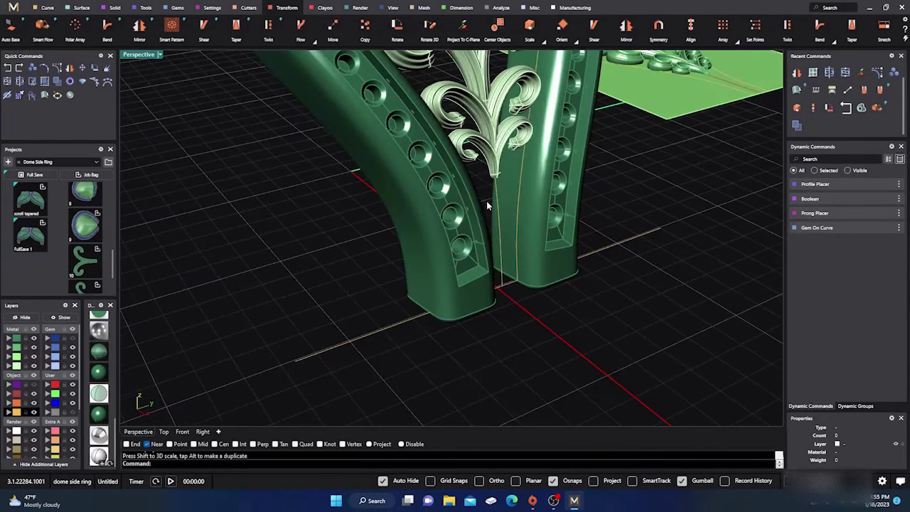
# Place a profile at the lower end of the vertical centre curve with Profile Placer and rotate it a quarter turn
pyautogui.click(502, 284)
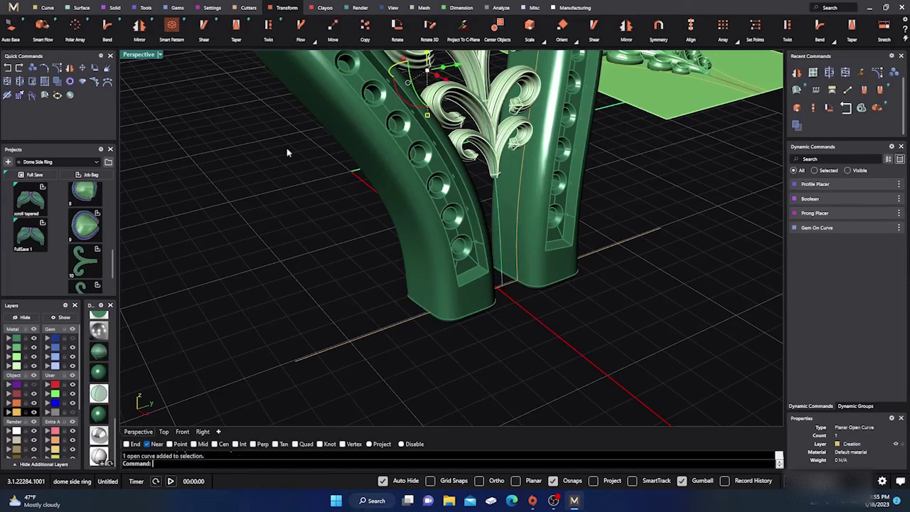
pyautogui.click(81, 8)
pyautogui.click(144, 8)
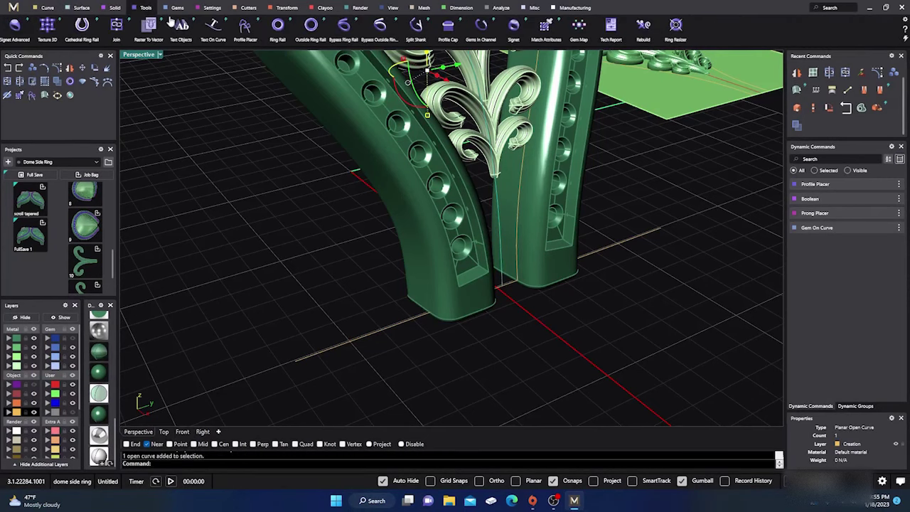
pyautogui.click(245, 29)
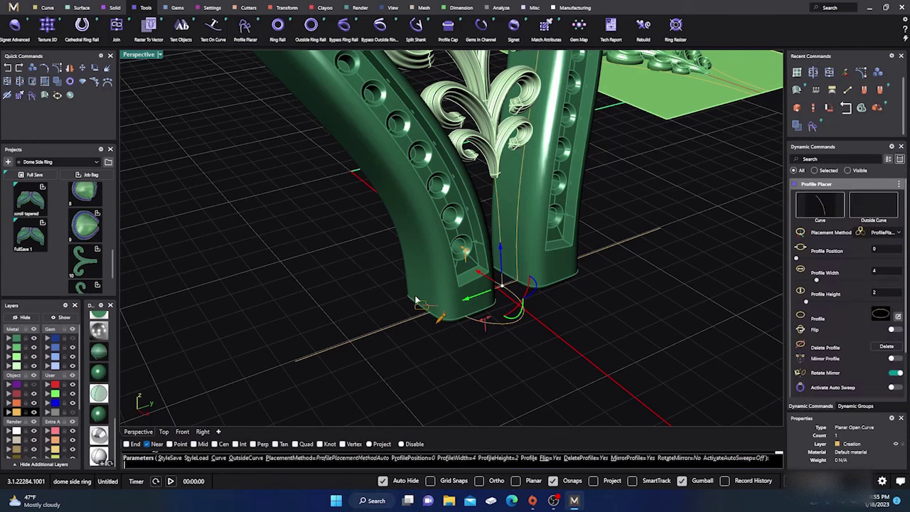
pyautogui.moveTo(298, 264); pyautogui.dragTo(238, 257, button='right')
pyautogui.scroll(-8, 464, 209)
pyautogui.moveTo(463, 208); pyautogui.dragTo(436, 249, button='right')
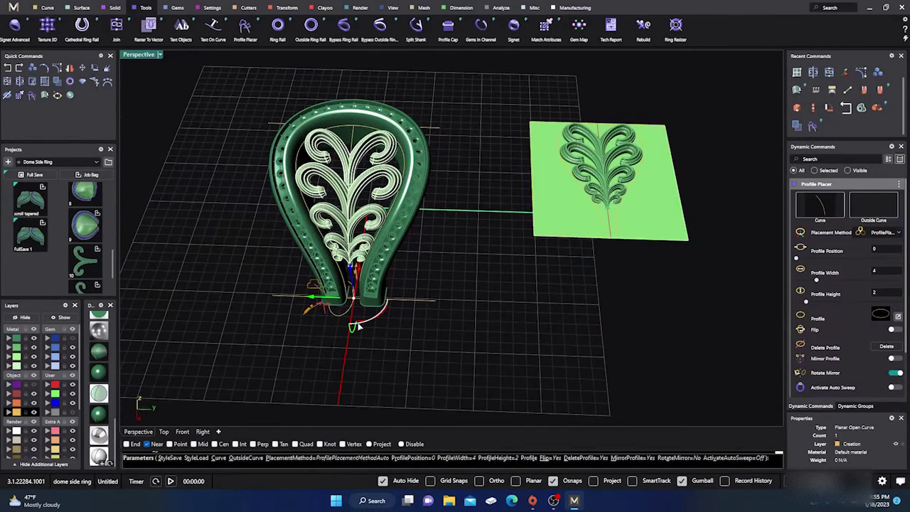
pyautogui.moveTo(372, 349); pyautogui.dragTo(367, 372, button='right')
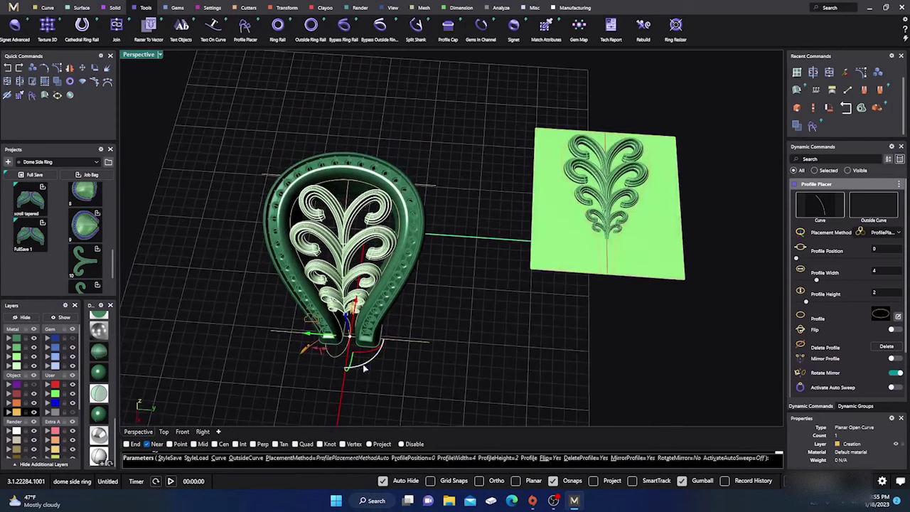
pyautogui.moveTo(363, 364); pyautogui.dragTo(397, 354)
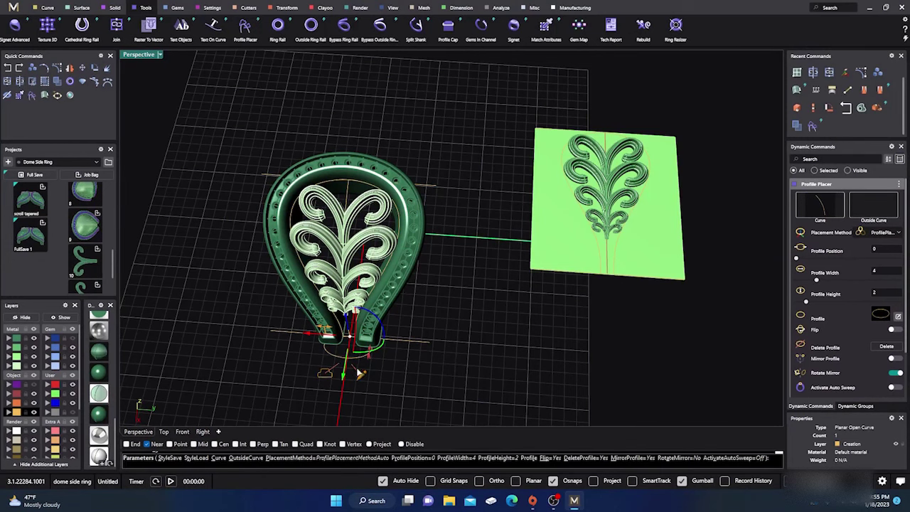
# Resize the profile at the curve's lower end to a width of 0.8 and a height of 0.8
pyautogui.scroll(5, 350, 356)
pyautogui.moveTo(301, 295); pyautogui.dragTo(374, 309)
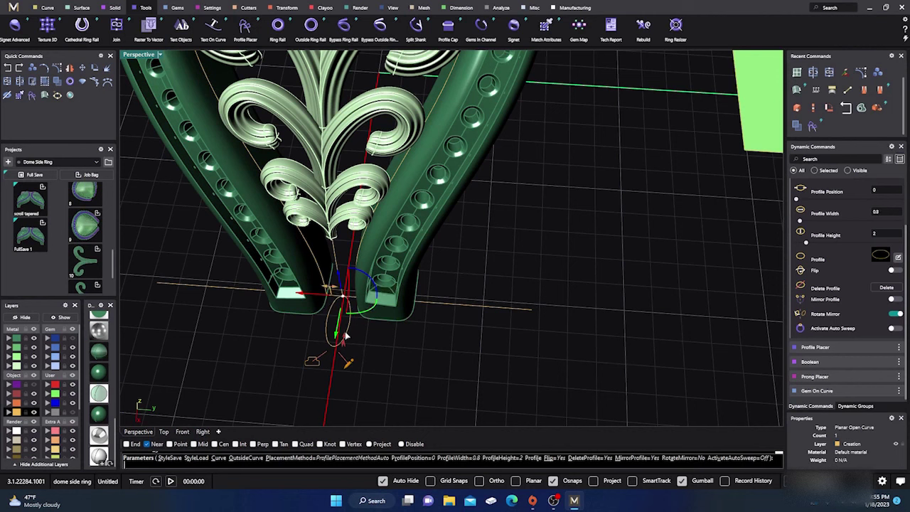
pyautogui.moveTo(345, 347); pyautogui.dragTo(348, 310)
# Move the lower profile inward between the shank ends so it sits centred on the end of the centre curve
pyautogui.moveTo(347, 306); pyautogui.dragTo(306, 312, button='right')
pyautogui.scroll(-3, 317, 306)
pyautogui.scroll(6, 259, 234)
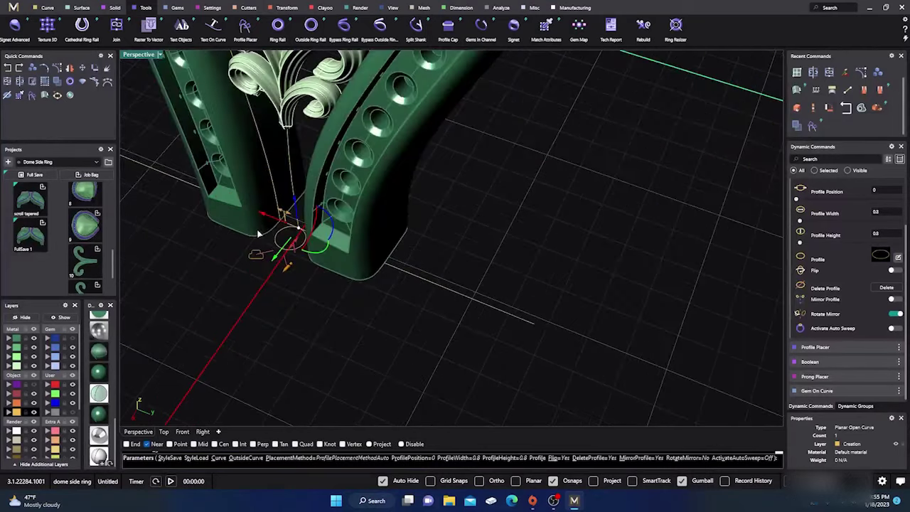
pyautogui.scroll(7, 258, 235)
pyautogui.moveTo(266, 242); pyautogui.dragTo(290, 250, button='right')
pyautogui.scroll(-6, 283, 244)
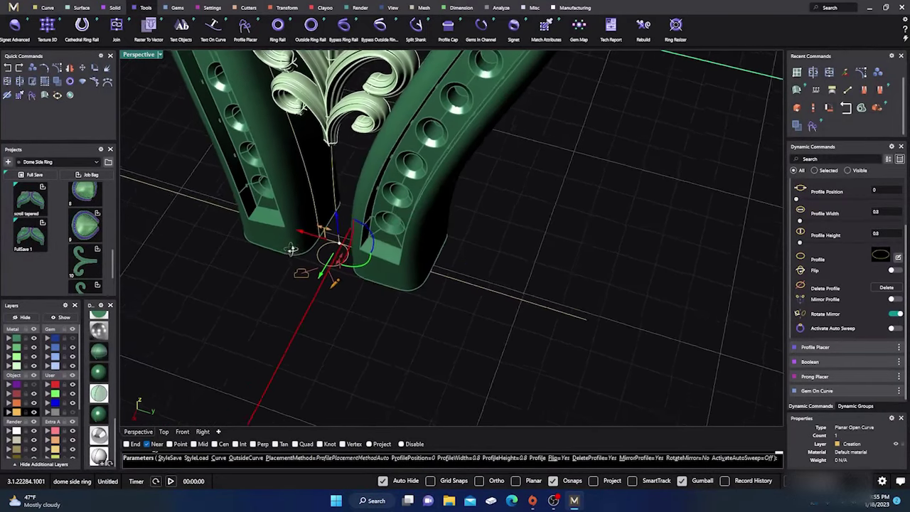
pyautogui.scroll(1, 291, 249)
pyautogui.moveTo(352, 227); pyautogui.dragTo(363, 227, button='right')
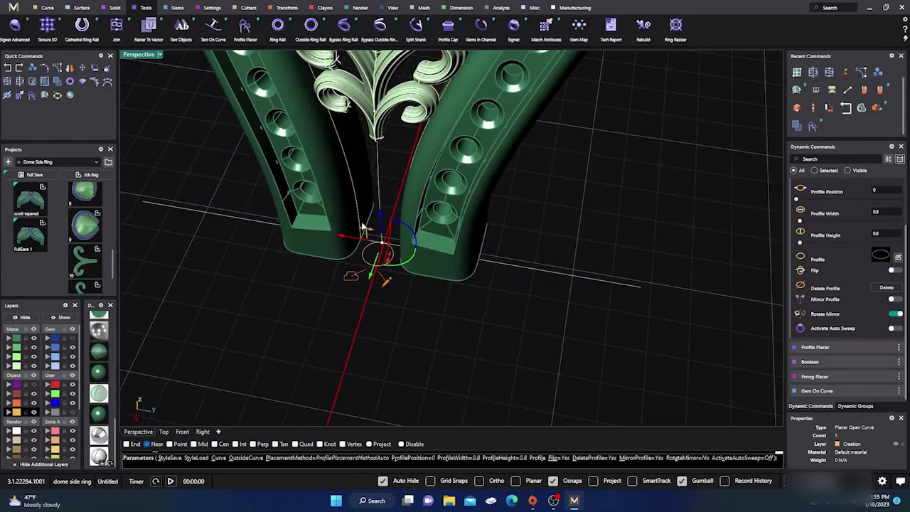
pyautogui.moveTo(371, 276); pyautogui.dragTo(383, 261)
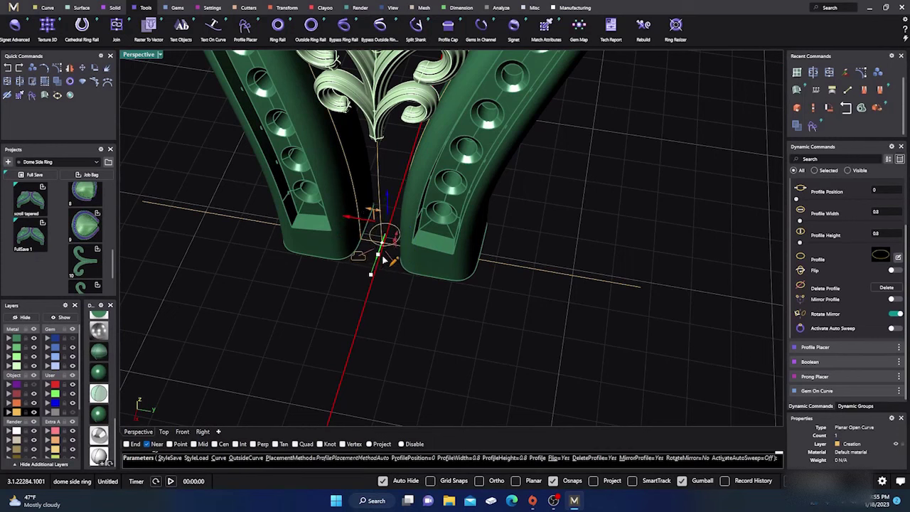
pyautogui.moveTo(382, 261); pyautogui.dragTo(384, 258)
# Add a second profile on the centre curve at the base of the lowest scroll, around position 0.24, and rotate it a quarter turn
pyautogui.scroll(-8, 342, 300)
pyautogui.moveTo(342, 300); pyautogui.dragTo(356, 306, button='right')
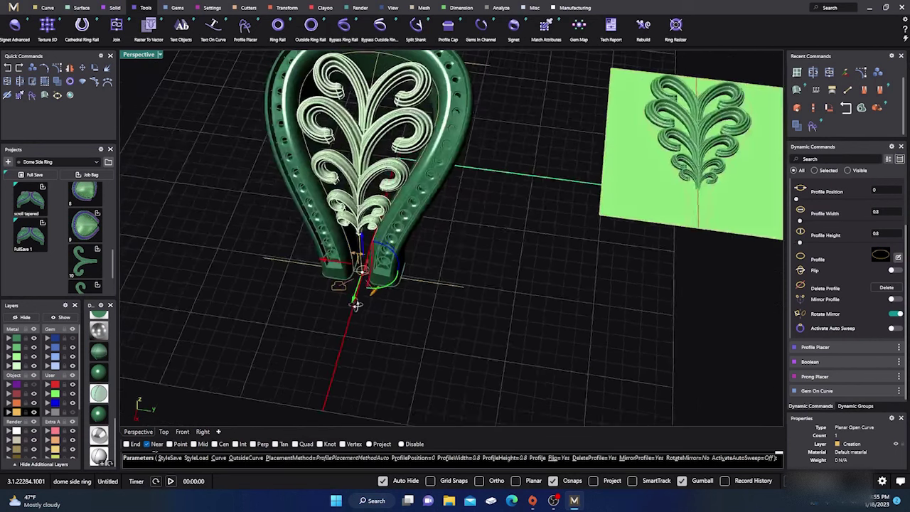
pyautogui.scroll(5, 355, 304)
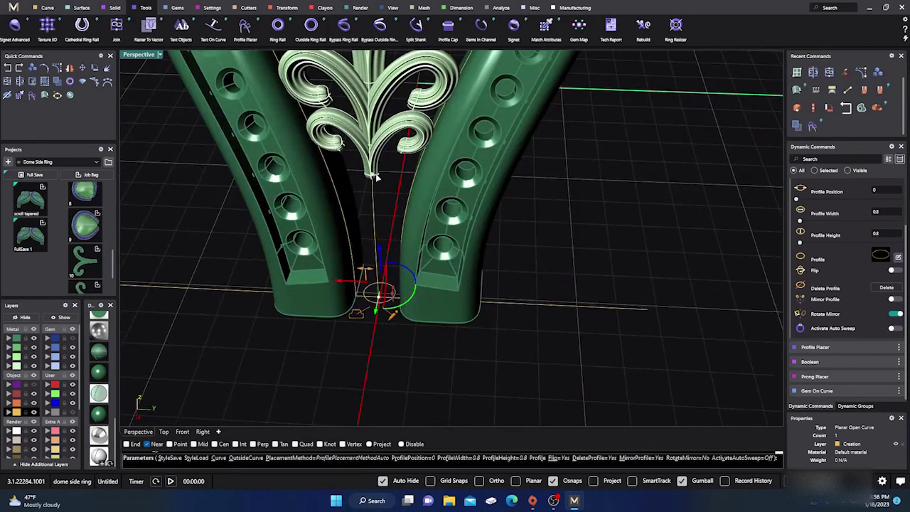
pyautogui.click(374, 174)
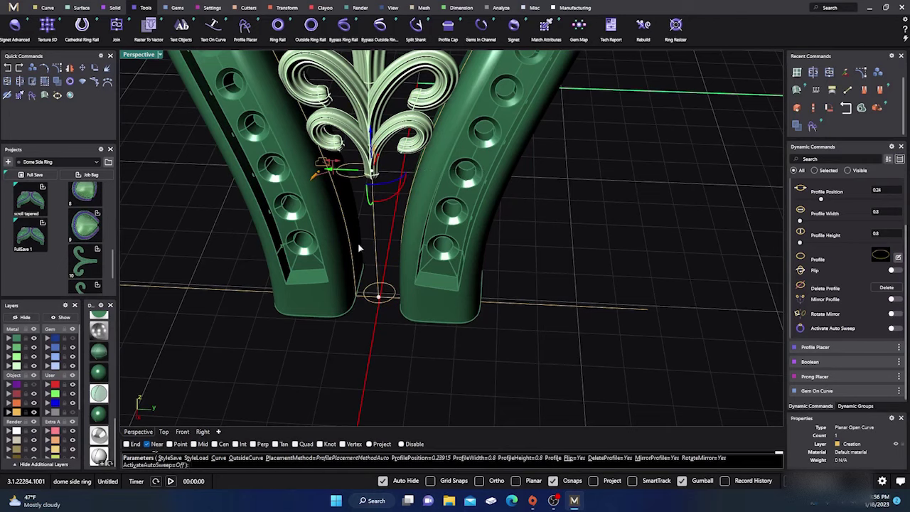
pyautogui.moveTo(327, 253); pyautogui.dragTo(324, 263, button='right')
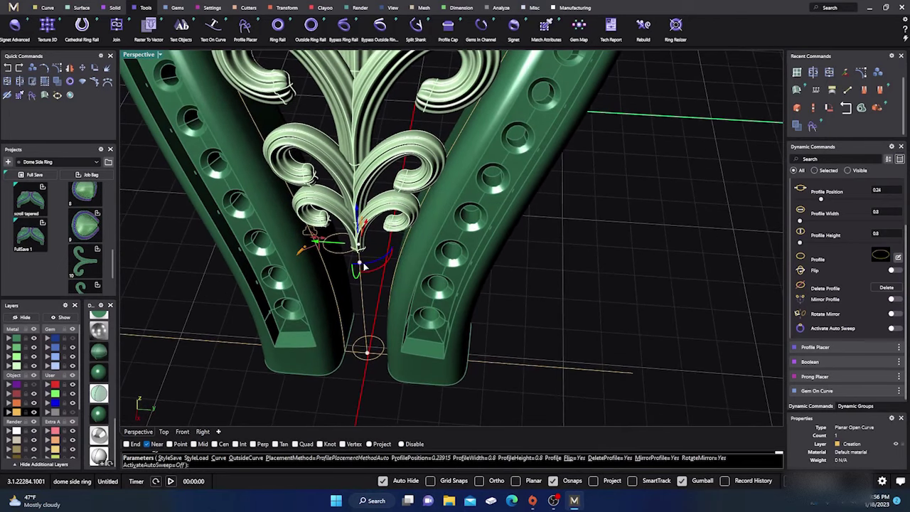
pyautogui.keyDown('shift'); pyautogui.moveTo(375, 263); pyautogui.dragTo(399, 234); pyautogui.keyUp('shift')
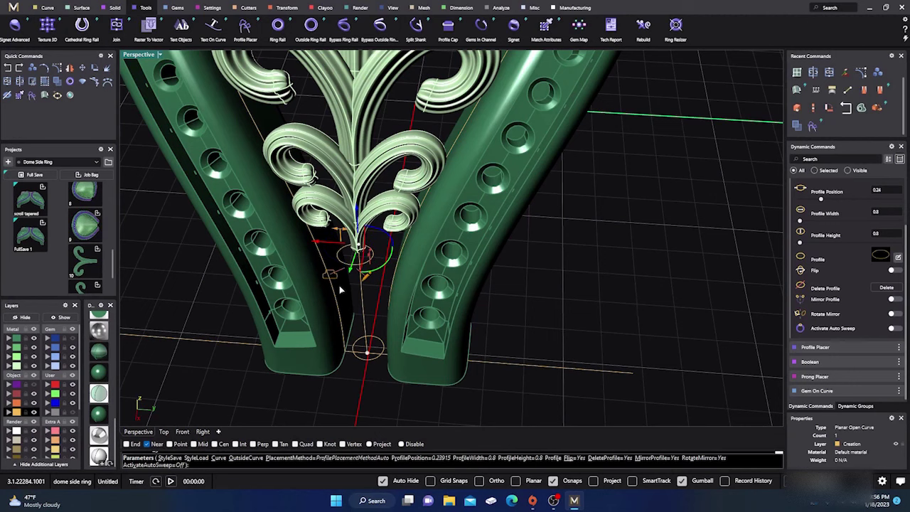
pyautogui.scroll(5, 342, 289)
pyautogui.scroll(-4, 349, 286)
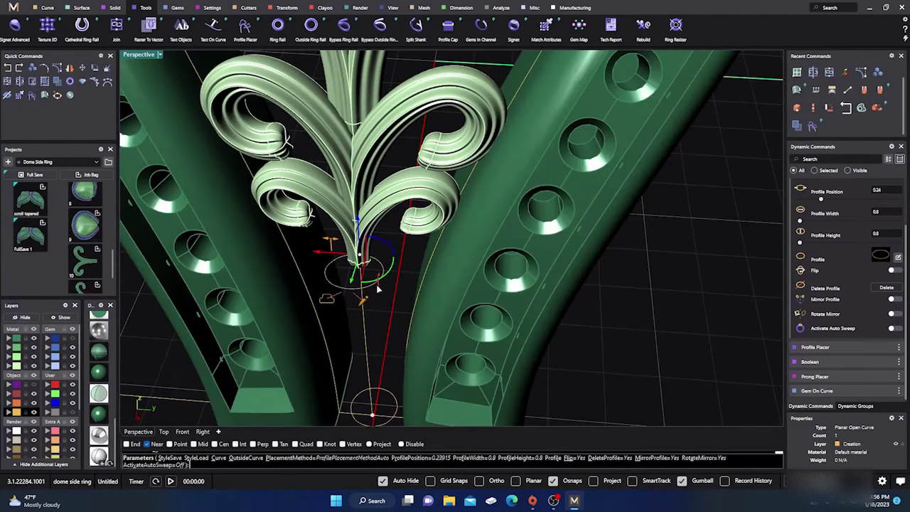
pyautogui.moveTo(380, 297); pyautogui.dragTo(374, 298, button='right')
pyautogui.scroll(-5, 324, 295)
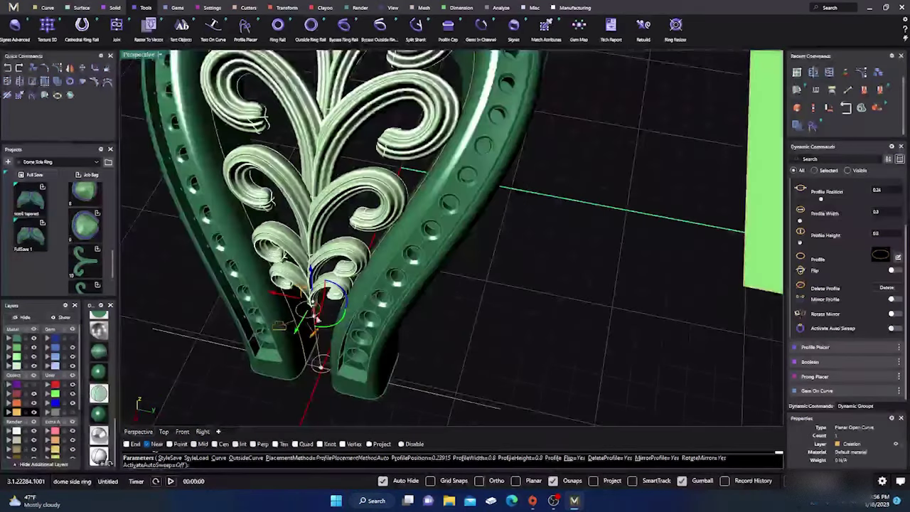
# Set the width of the profile at the base of the lowest scroll to 0.6
pyautogui.scroll(5, 319, 317)
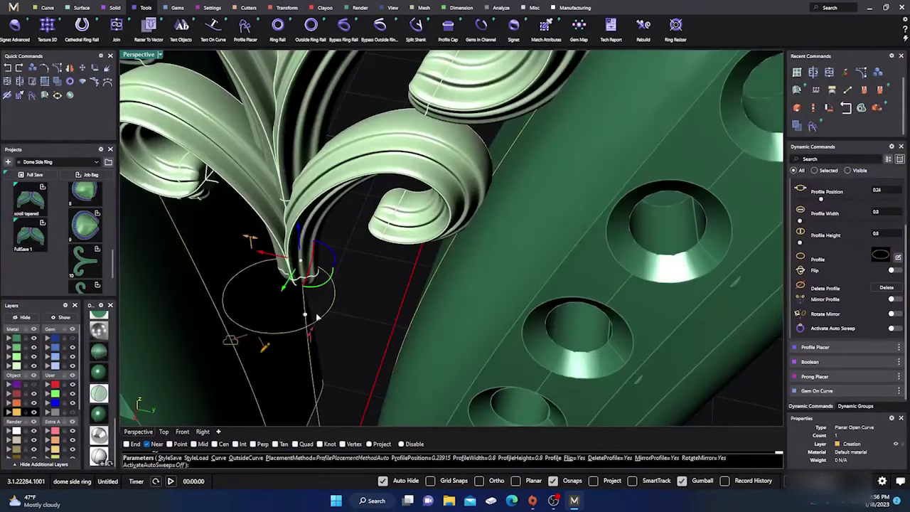
pyautogui.scroll(-10, 316, 316)
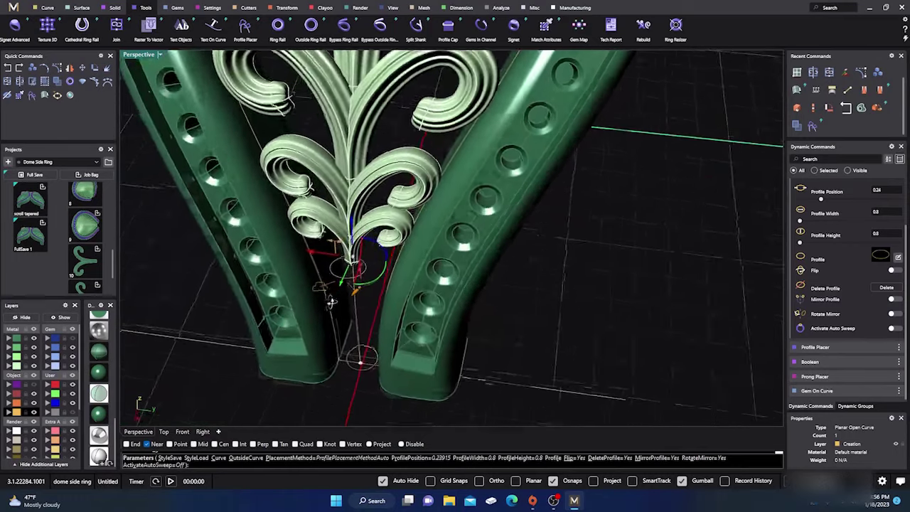
pyautogui.scroll(5, 342, 297)
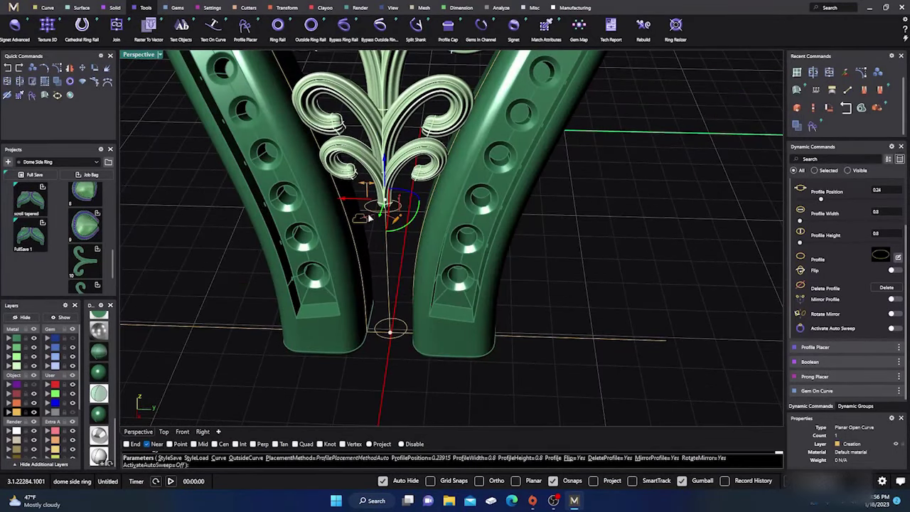
pyautogui.scroll(-2, 369, 218)
pyautogui.scroll(2, 371, 219)
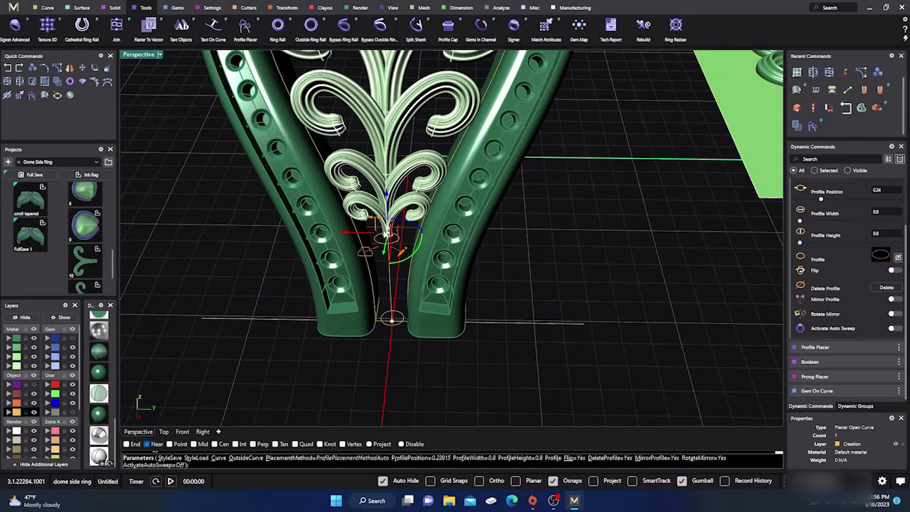
pyautogui.scroll(5, 387, 233)
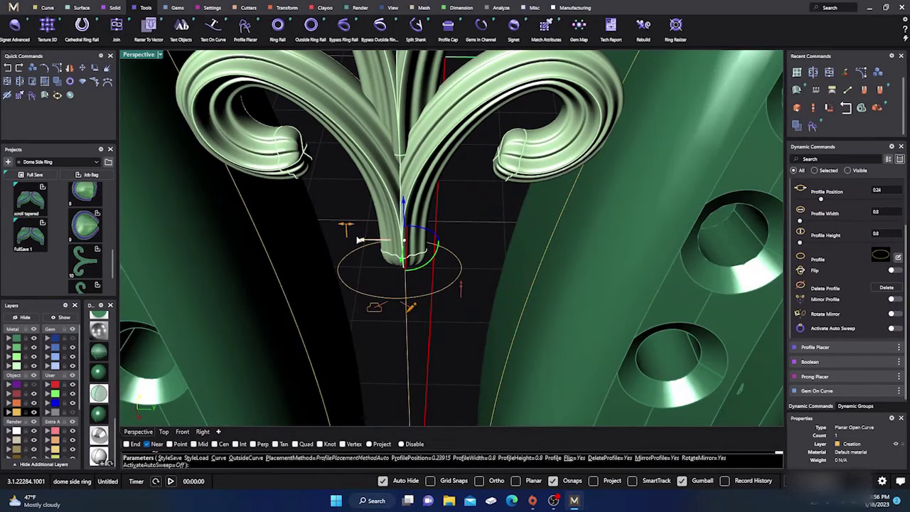
pyautogui.moveTo(346, 228)
pyautogui.moveTo(347, 228); pyautogui.dragTo(370, 235)
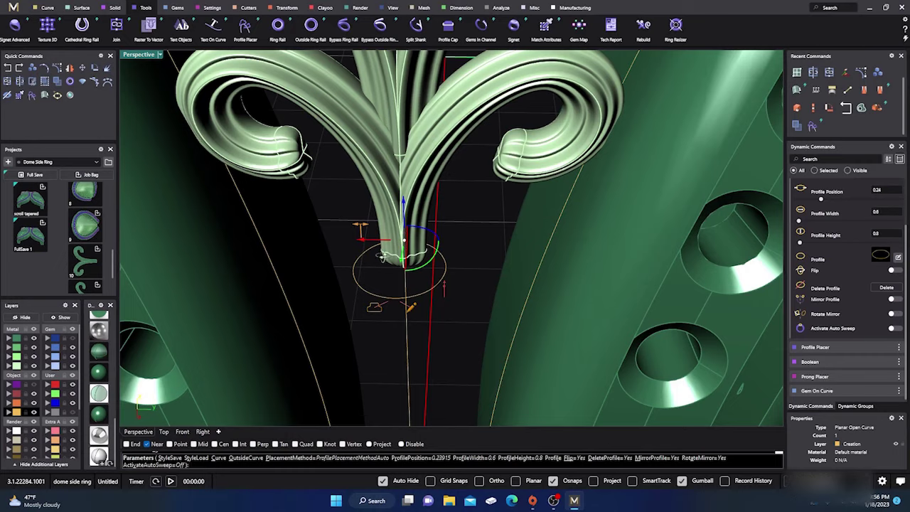
pyautogui.moveTo(377, 252); pyautogui.dragTo(340, 269, button='right')
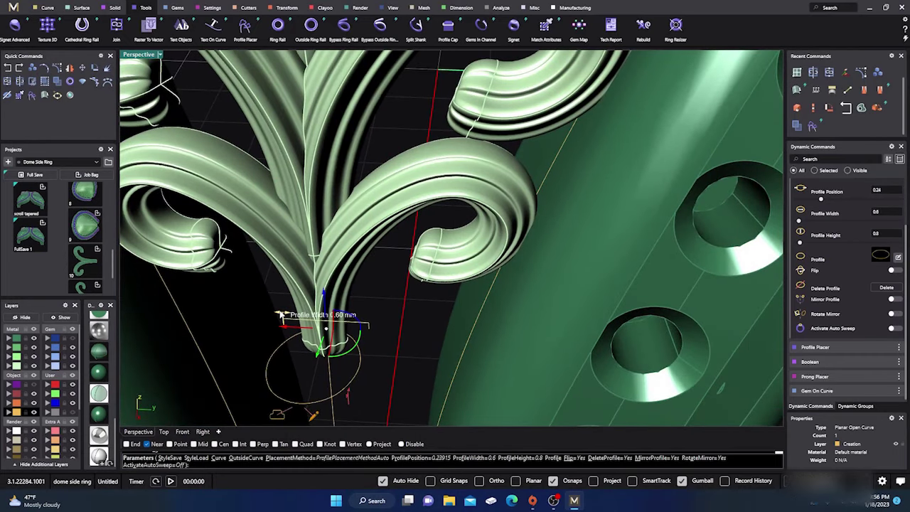
# Set the profile at the curve's lower end to a width of 0.6 and change its shape to Shank profile 02
pyautogui.scroll(-10, 351, 246)
pyautogui.scroll(9, 342, 338)
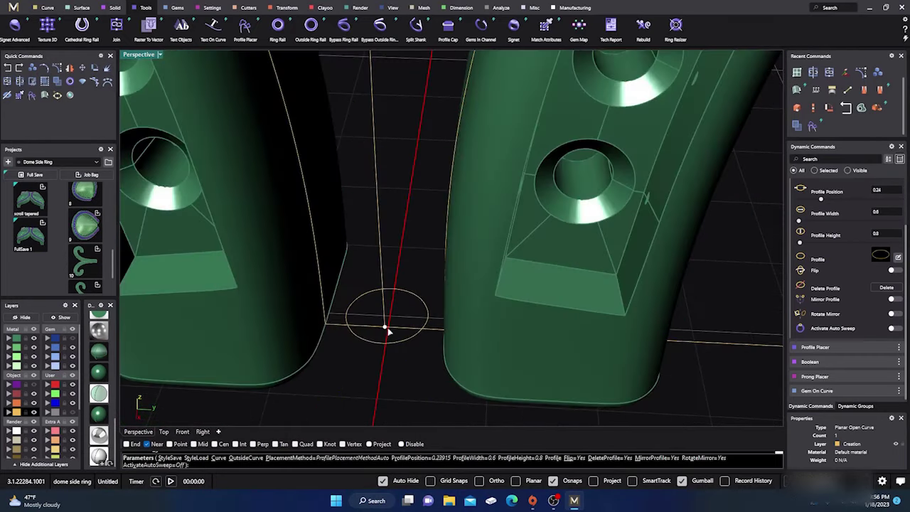
pyautogui.click(384, 330)
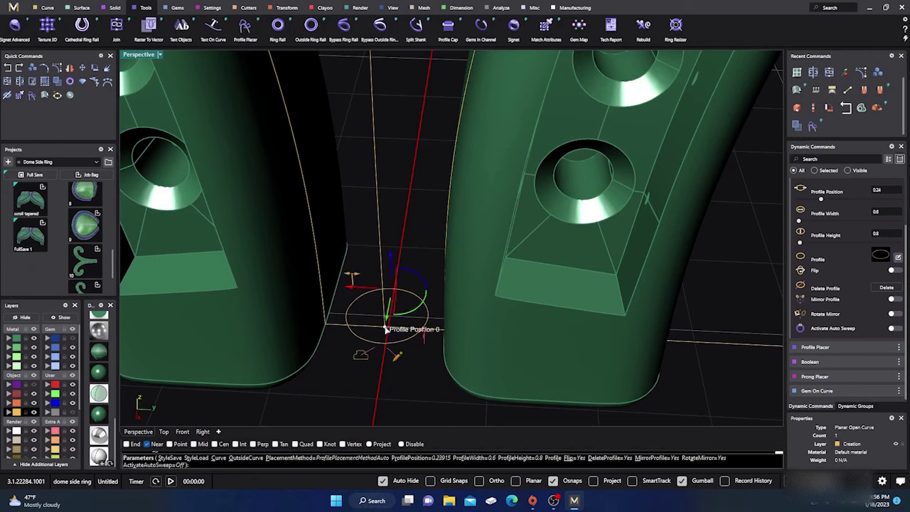
pyautogui.moveTo(355, 274); pyautogui.dragTo(369, 276)
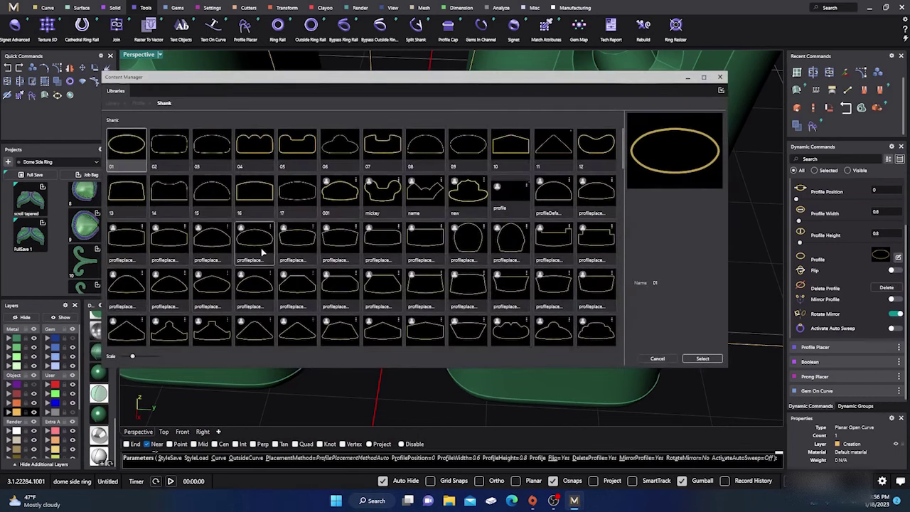
pyautogui.click(178, 151)
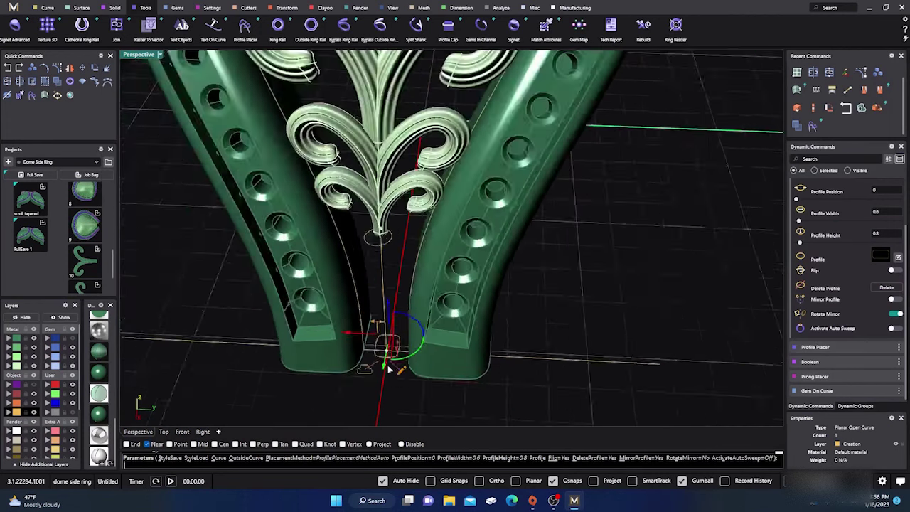
# Change the shape of the profile at the base of the lowest scroll to Shank profile 02
pyautogui.scroll(5, 370, 341)
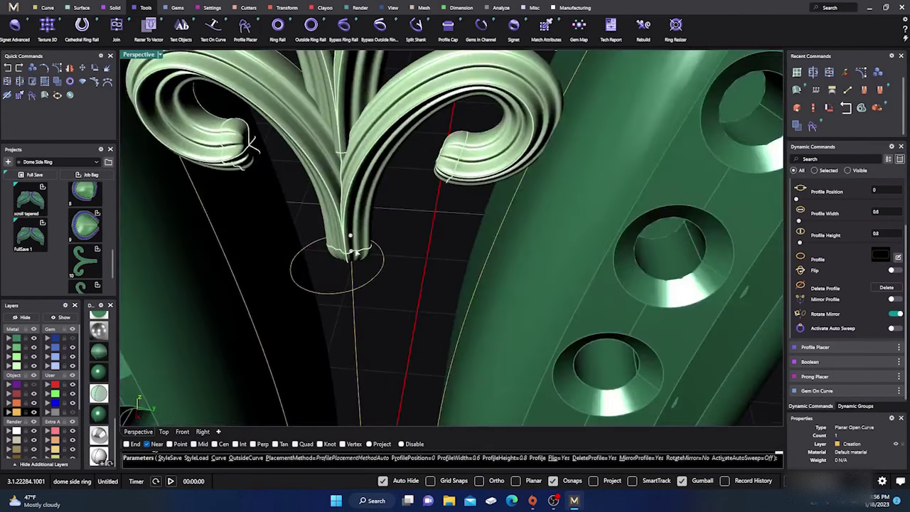
pyautogui.click(350, 237)
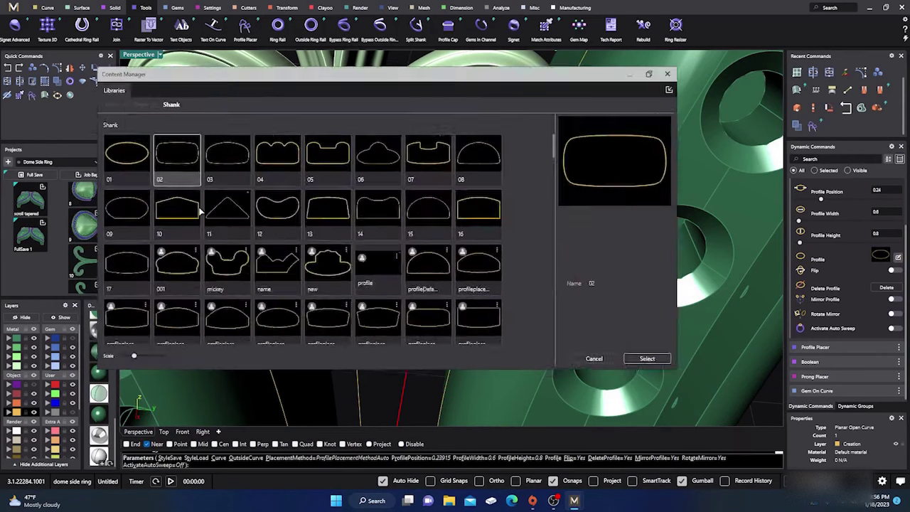
pyautogui.click(205, 213)
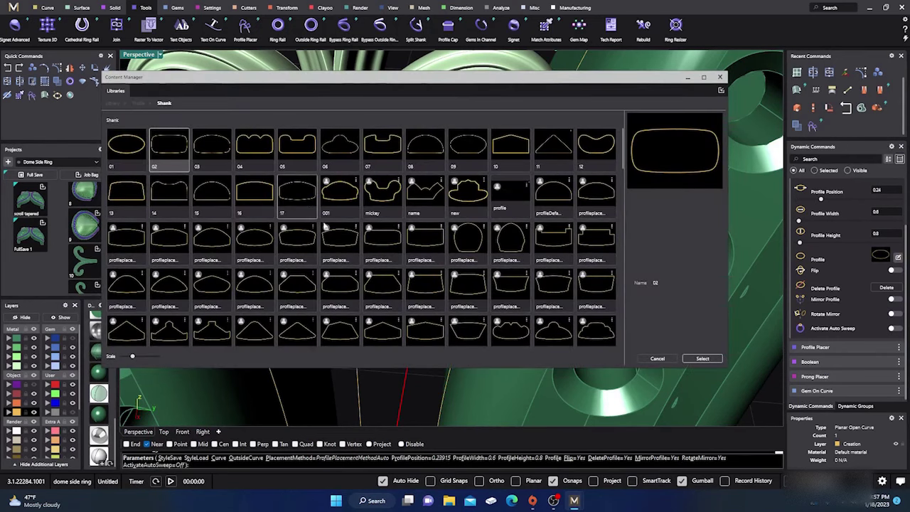
pyautogui.click(722, 78)
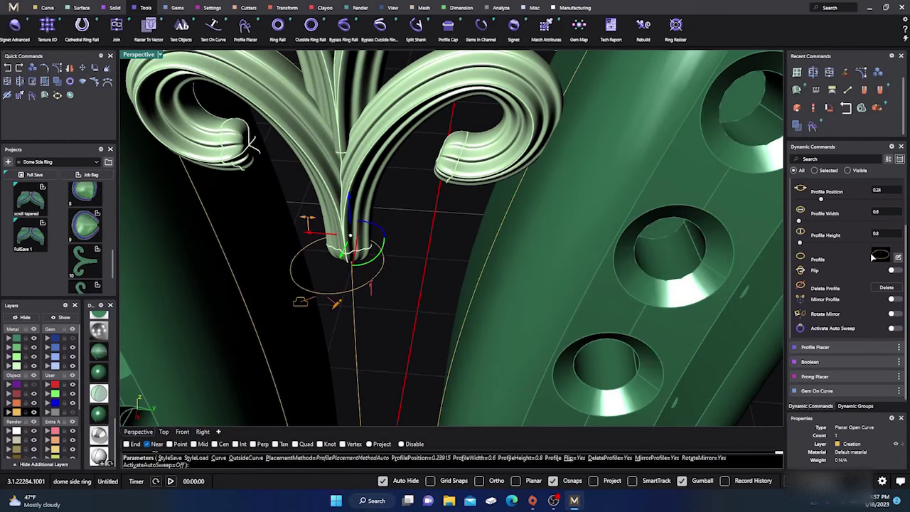
pyautogui.click(327, 264)
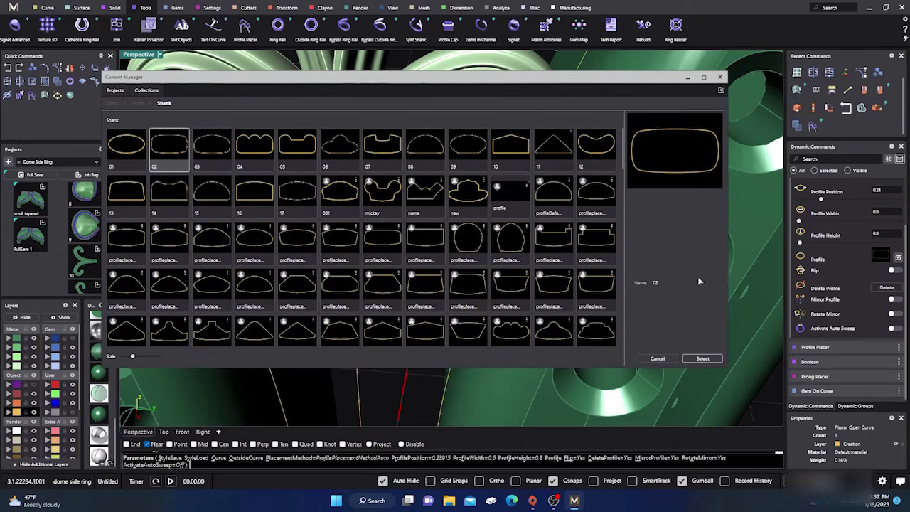
pyautogui.click(720, 78)
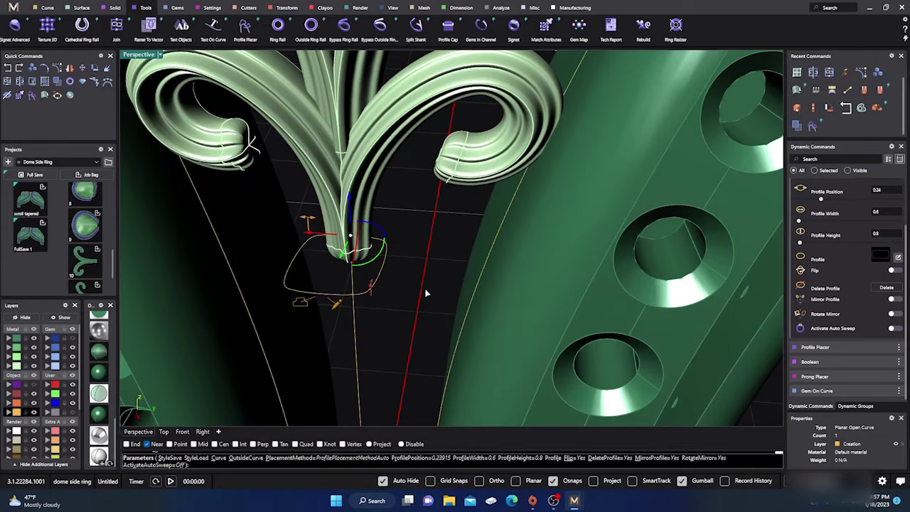
# Slide the profile from the lowest scroll's base up the centre curve to its upper end, at about position 1
pyautogui.scroll(-10, 427, 293)
pyautogui.moveTo(427, 293); pyautogui.dragTo(472, 311, button='right')
pyautogui.scroll(-5, 452, 313)
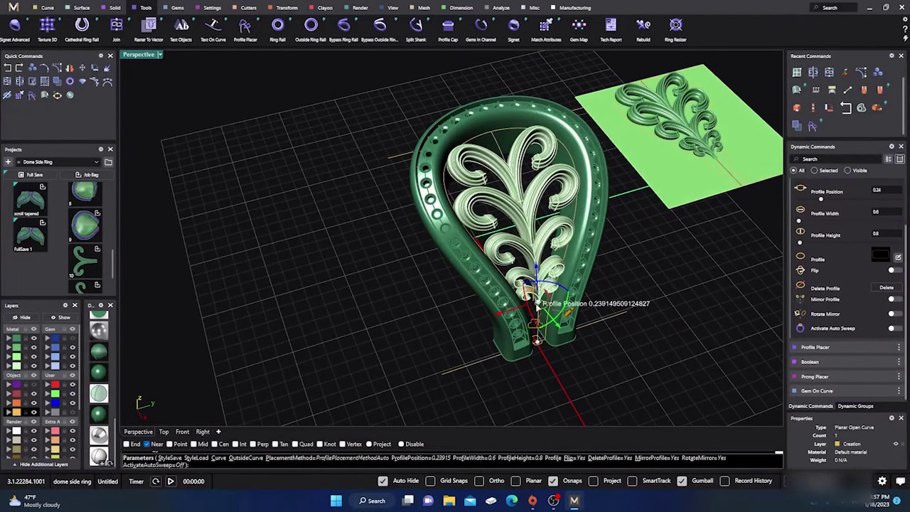
pyautogui.moveTo(537, 299); pyautogui.dragTo(490, 134)
pyautogui.scroll(10, 490, 134)
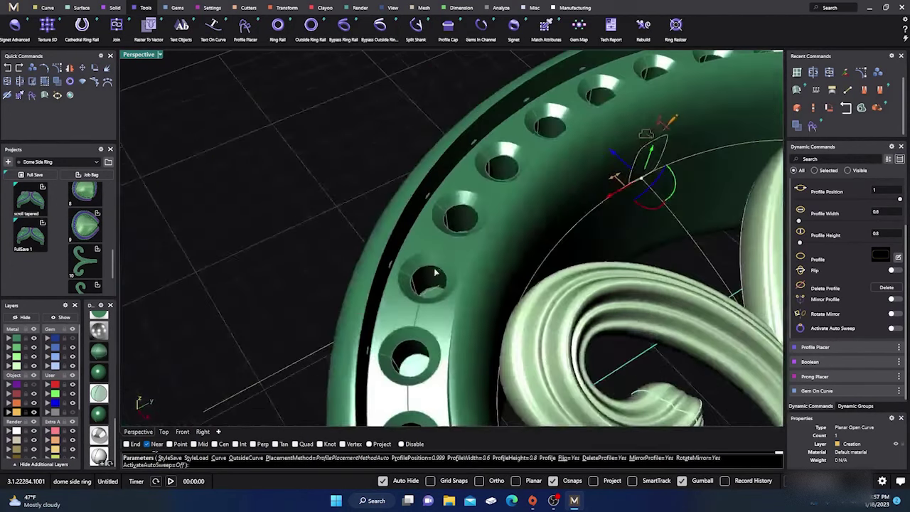
# In the Front view, rotate the upper profile slightly and shift it a little past the curve's end into the shank wall
pyautogui.scroll(-10, 435, 272)
pyautogui.moveTo(435, 272); pyautogui.dragTo(518, 248, button='right')
pyautogui.scroll(4, 599, 119)
pyautogui.scroll(2, 599, 118)
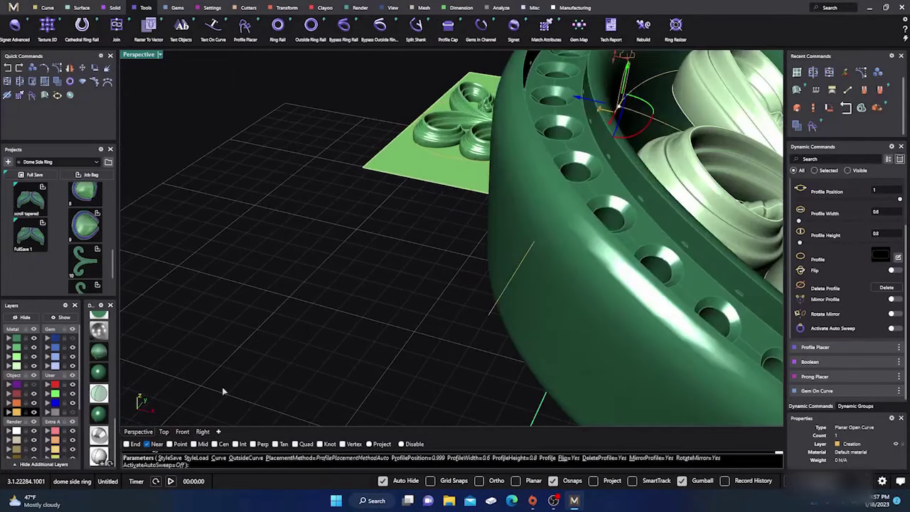
pyautogui.click(182, 432)
pyautogui.scroll(-6, 193, 335)
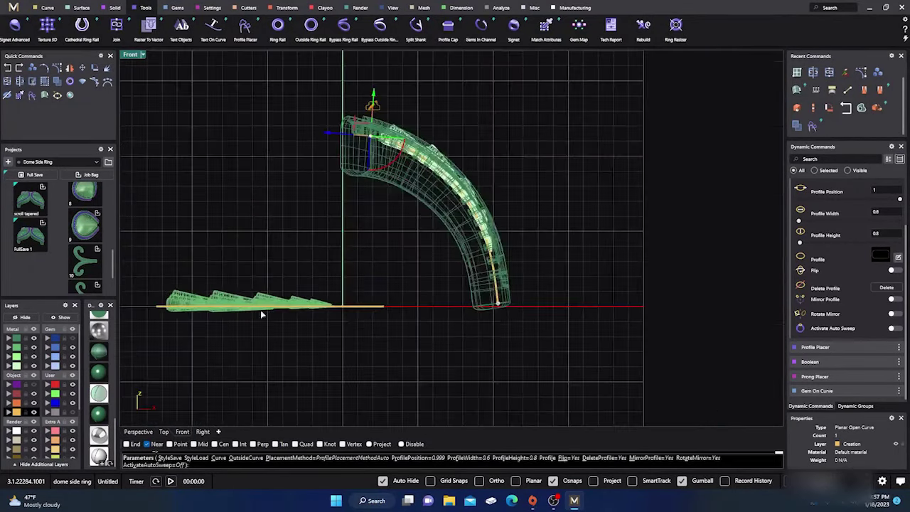
pyautogui.scroll(6, 332, 289)
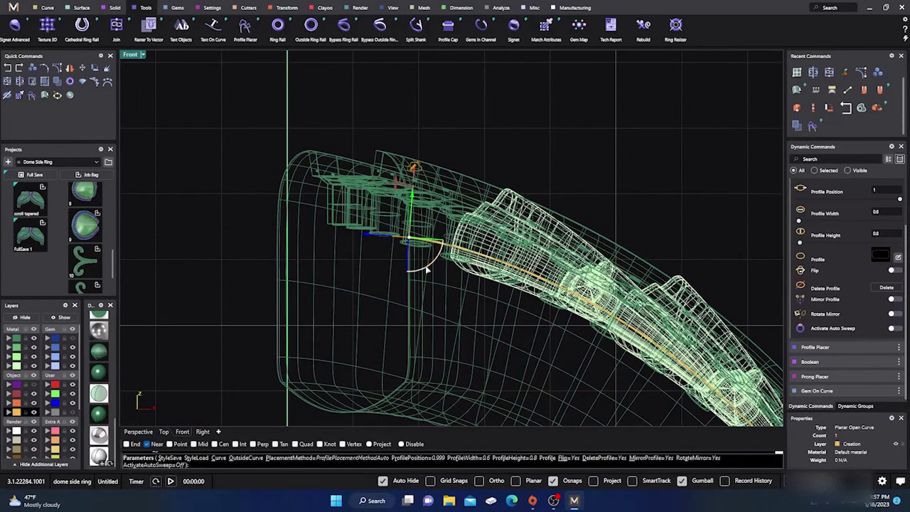
pyautogui.moveTo(427, 268); pyautogui.dragTo(429, 269)
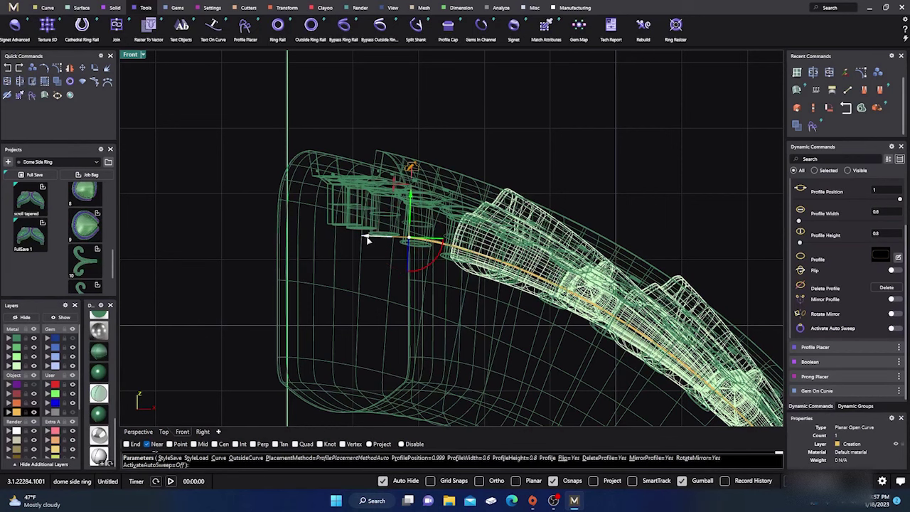
pyautogui.moveTo(368, 238); pyautogui.dragTo(356, 238)
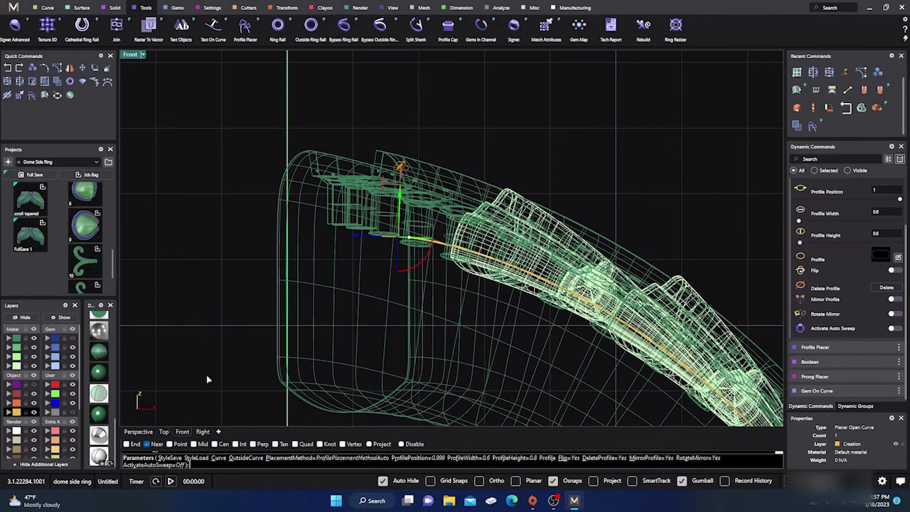
# Set the upper profile's height to 1 while in wireframe display, return the perspective view to shaded display, and finish Profile Placer
pyautogui.click(131, 431)
pyautogui.scroll(-5, 321, 331)
pyautogui.moveTo(371, 363); pyautogui.dragTo(316, 347, button='right')
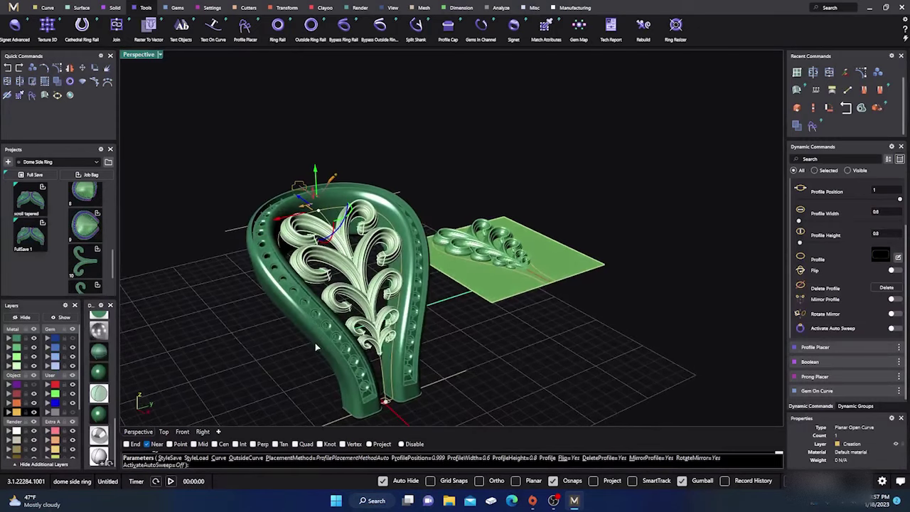
pyautogui.moveTo(431, 368); pyautogui.dragTo(399, 364, button='right')
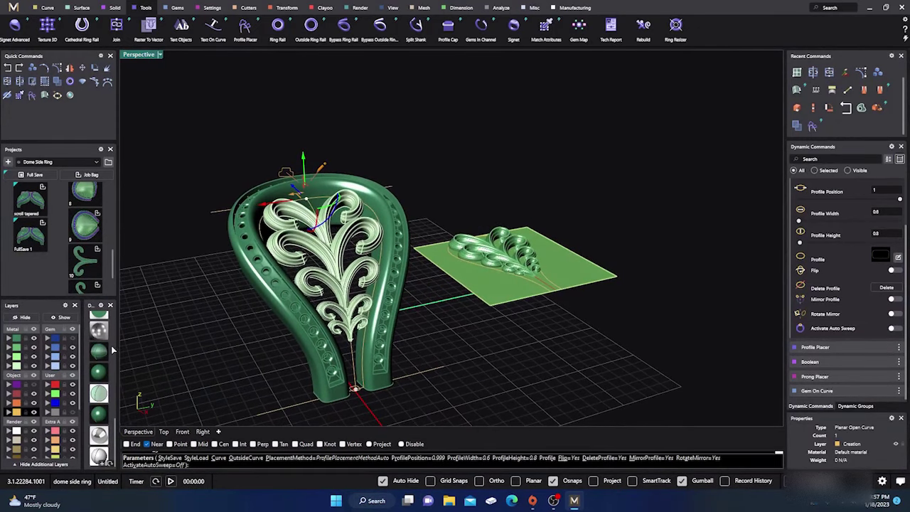
pyautogui.scroll(7, 95, 358)
pyautogui.scroll(5, 93, 359)
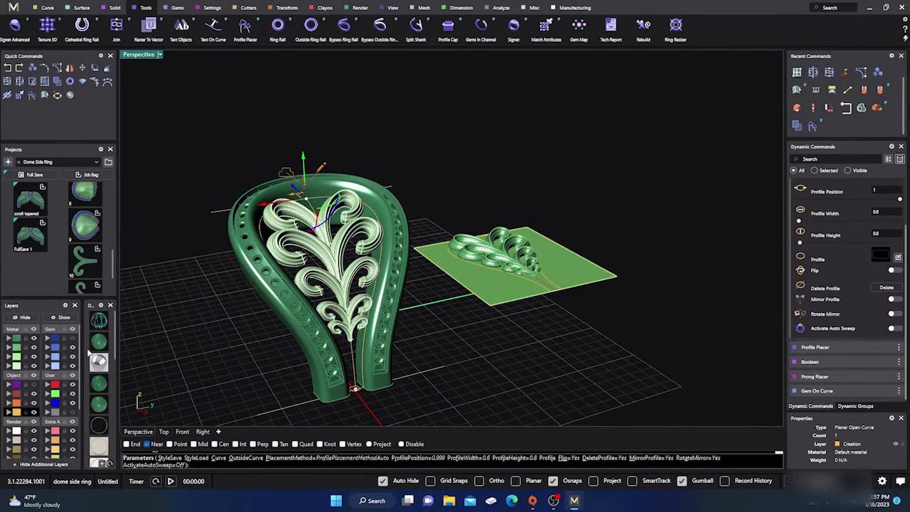
pyautogui.click(100, 321)
pyautogui.scroll(10, 348, 178)
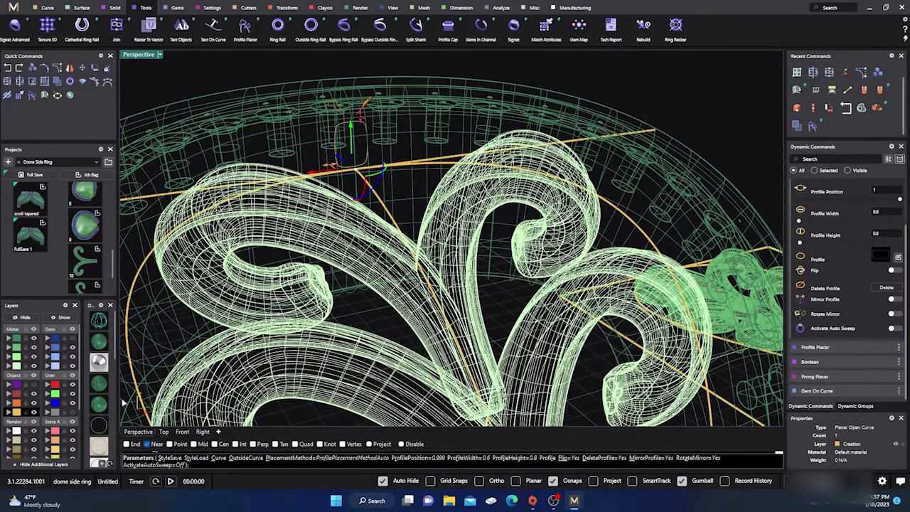
pyautogui.moveTo(365, 104)
pyautogui.mouseDown()
pyautogui.moveTo(365, 116)
pyautogui.moveTo(362, 107)
pyautogui.mouseUp()
pyautogui.click(100, 342)
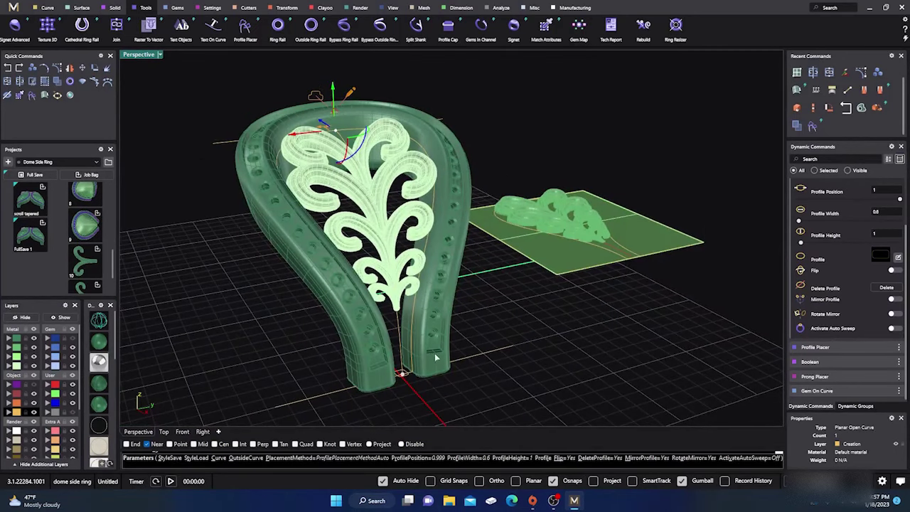
pyautogui.moveTo(436, 358); pyautogui.dragTo(391, 351, button='right')
pyautogui.rightClick(405, 349)
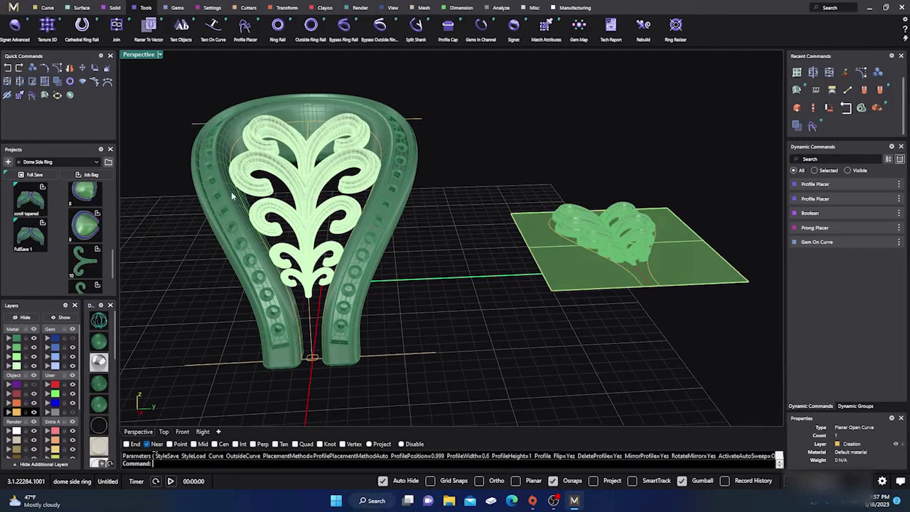
# Sweep the lower and upper profiles along the vertical centre curve with Sweep 1 to form the ornament's stem
pyautogui.click(80, 10)
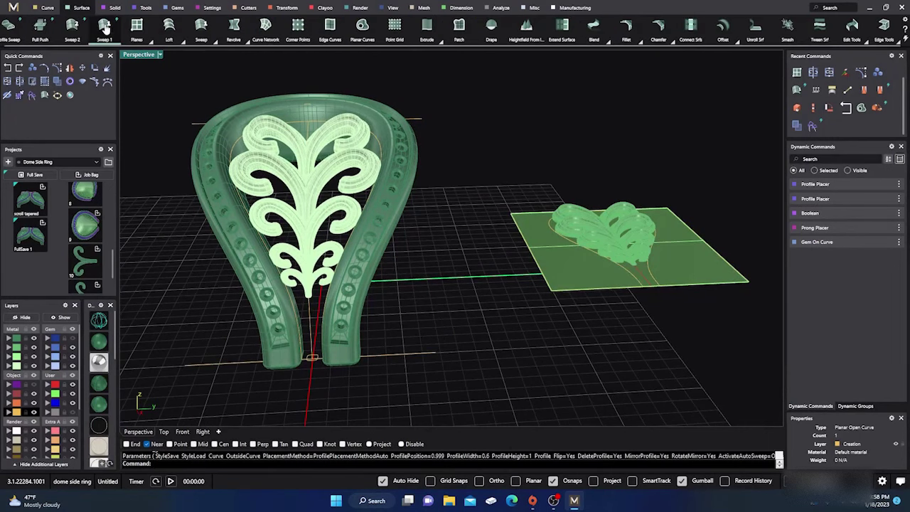
pyautogui.click(104, 25)
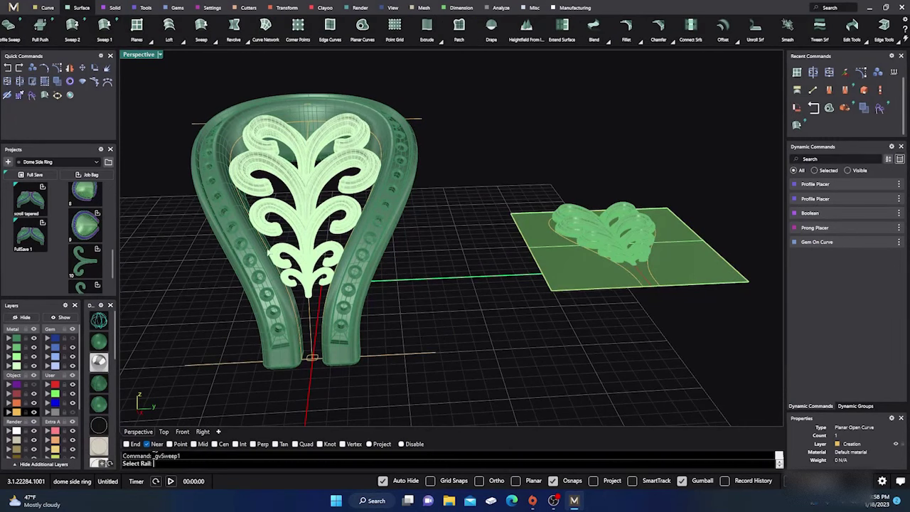
pyautogui.click(313, 362)
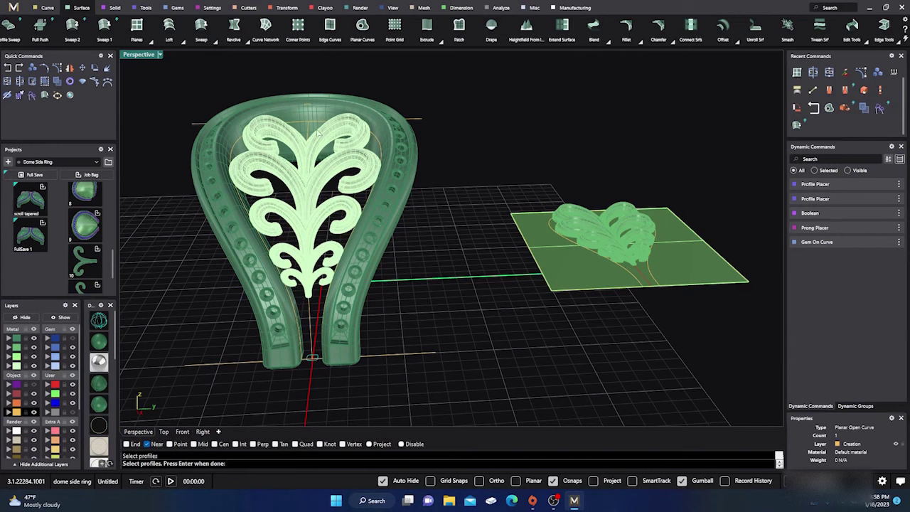
pyautogui.scroll(3, 318, 131)
pyautogui.click(299, 77)
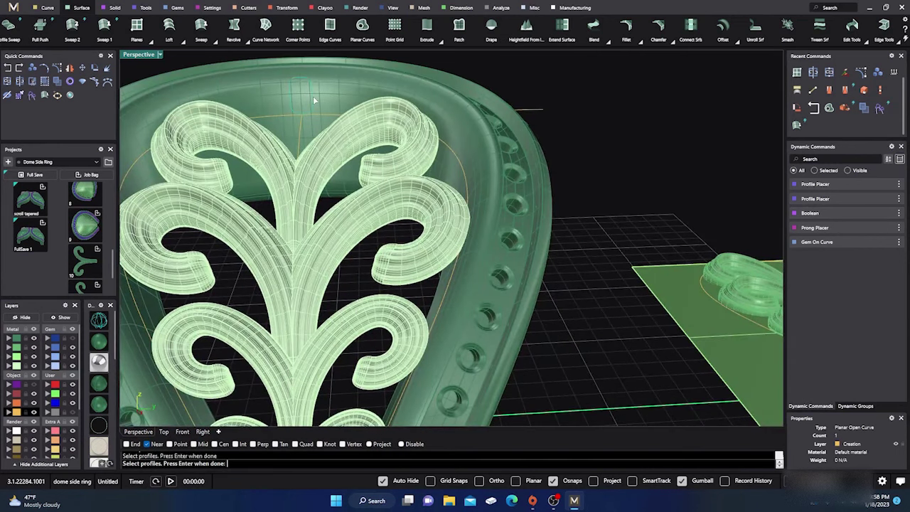
pyautogui.rightClick(313, 93)
pyautogui.scroll(-4, 342, 155)
pyautogui.moveTo(342, 155); pyautogui.dragTo(353, 206, button='right')
pyautogui.keyDown('shift'); pyautogui.moveTo(263, 332); pyautogui.dragTo(342, 297, button='right'); pyautogui.keyUp('shift')
pyautogui.moveTo(431, 271); pyautogui.dragTo(299, 364, button='right')
pyautogui.scroll(3, 299, 359)
pyautogui.press('Return')
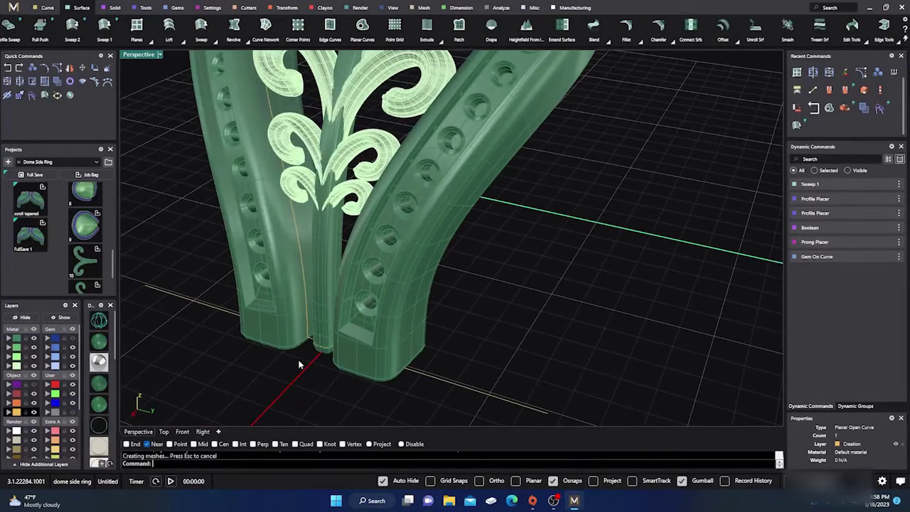
# Reopen the stem's Profile Placer and shift the lower profile slightly outward at the base of the centre curve
pyautogui.click(326, 352)
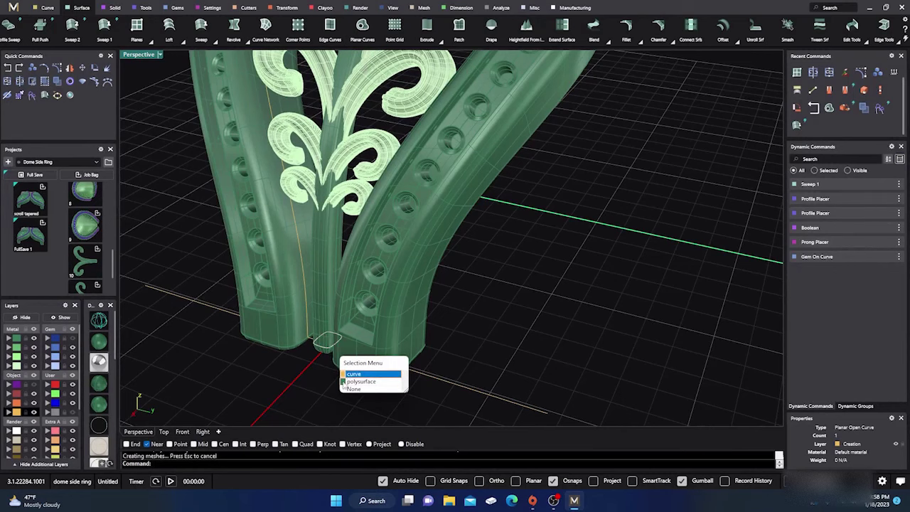
pyautogui.click(353, 374)
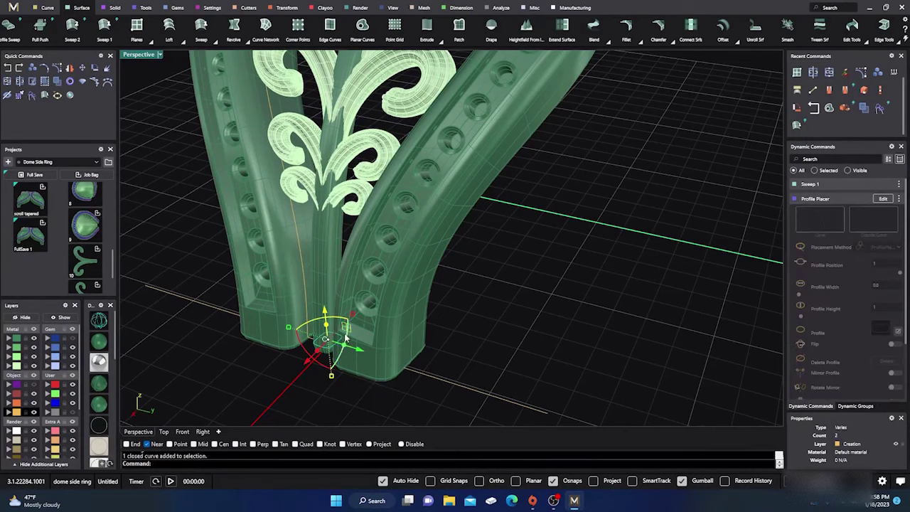
pyautogui.click(882, 199)
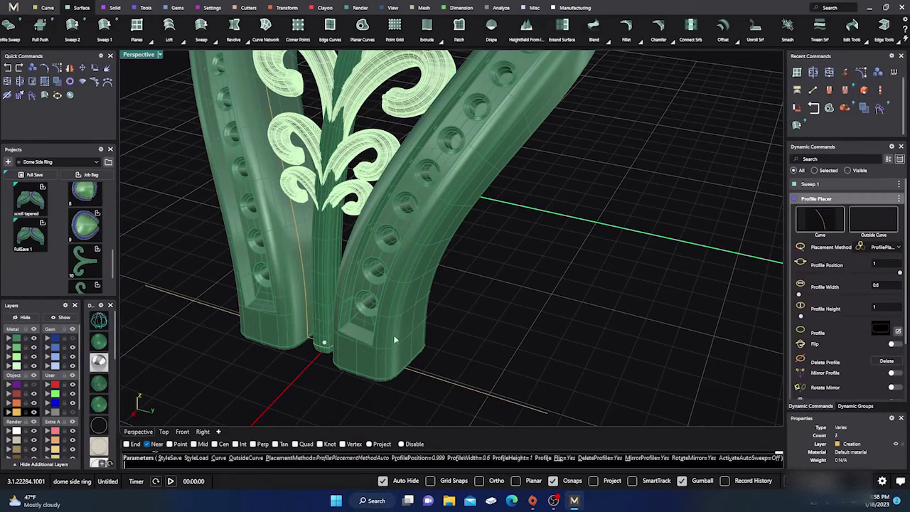
pyautogui.click(326, 344)
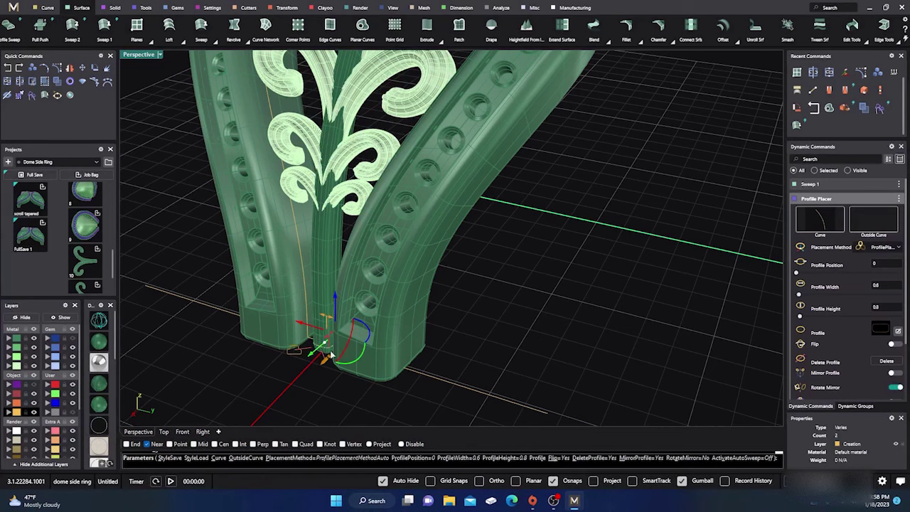
pyautogui.moveTo(328, 347); pyautogui.dragTo(348, 355, button='right')
pyautogui.scroll(-4, 349, 355)
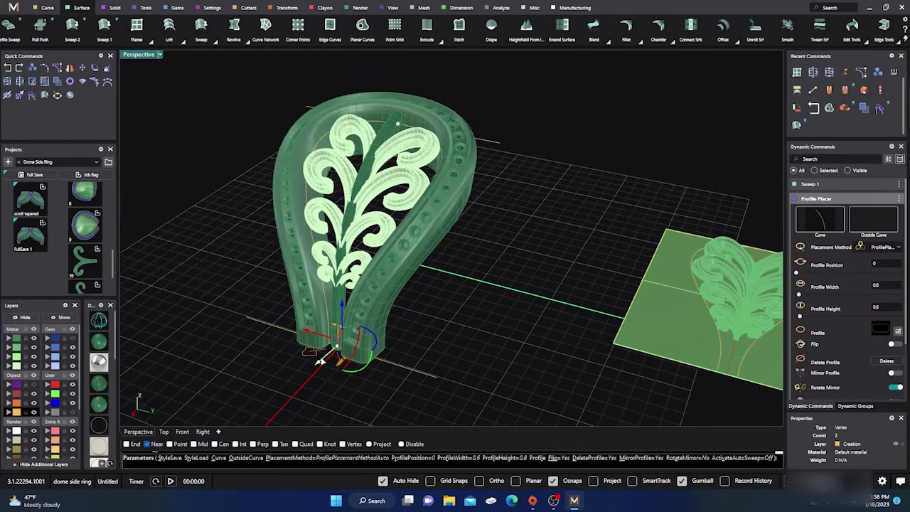
pyautogui.moveTo(318, 366); pyautogui.dragTo(315, 368)
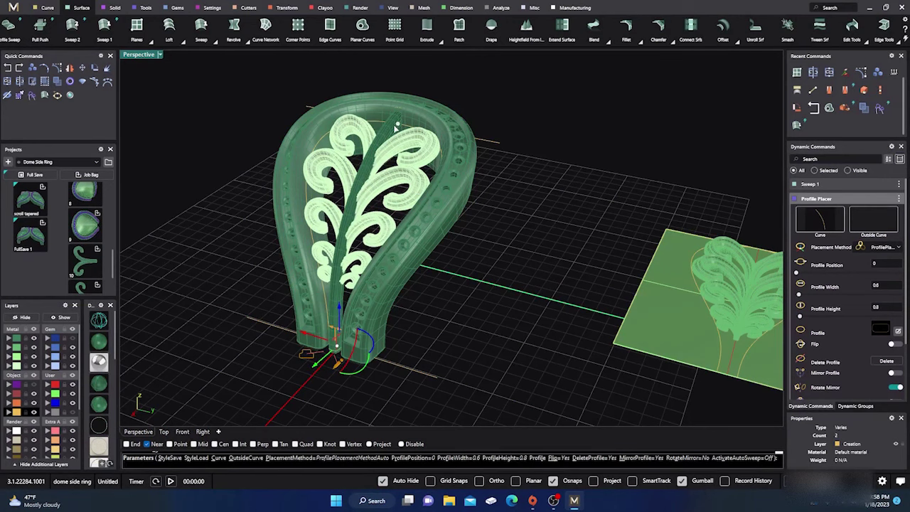
# Shift the stem's upper profile slightly outward at the centre curve's upper end and finish Profile Placer
pyautogui.click(398, 126)
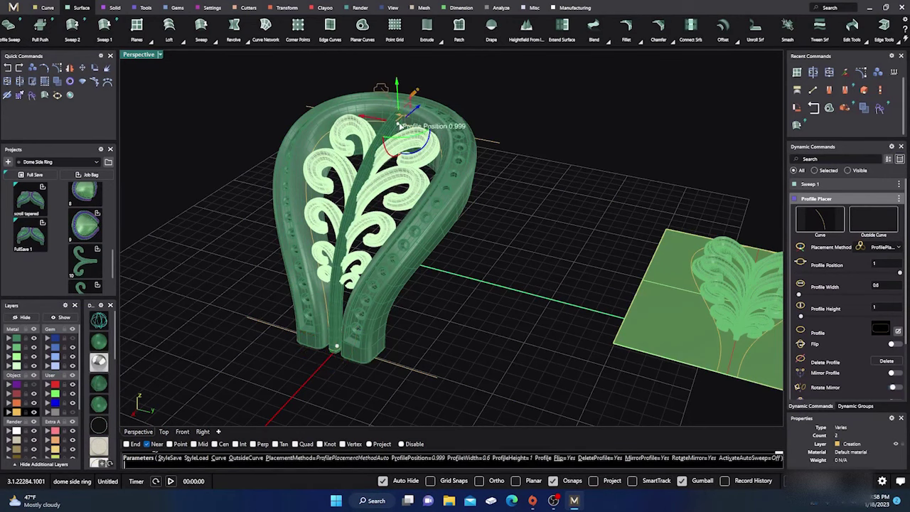
pyautogui.scroll(5, 406, 120)
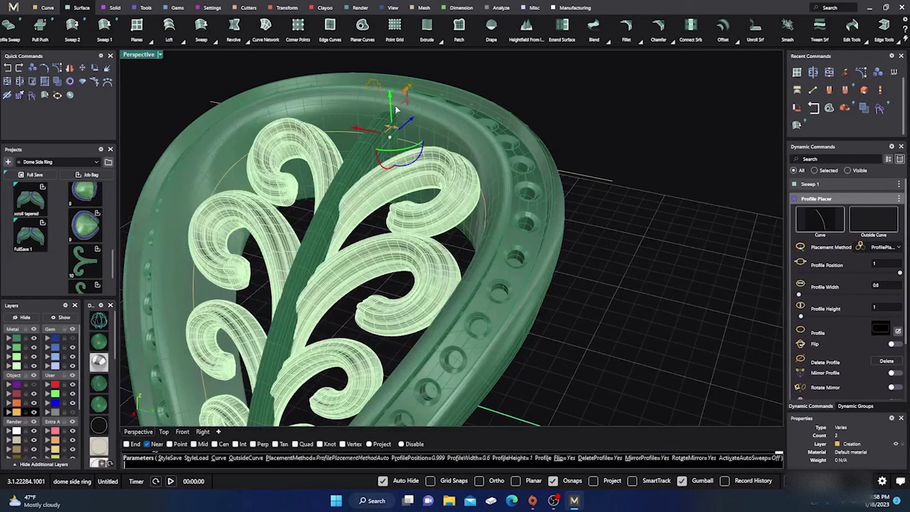
pyautogui.moveTo(390, 95); pyautogui.dragTo(390, 89)
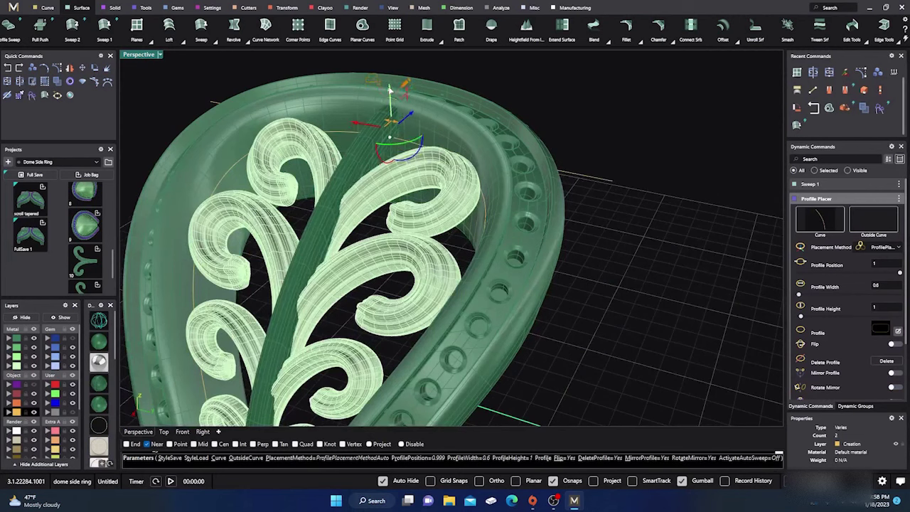
pyautogui.scroll(-6, 400, 121)
pyautogui.moveTo(400, 123); pyautogui.dragTo(441, 163, button='right')
pyautogui.rightClick(260, 212)
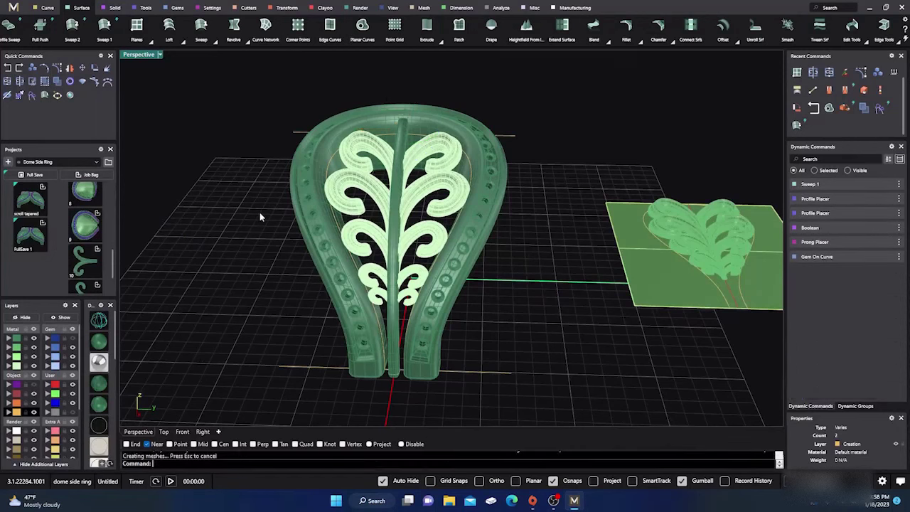
# Examine the updated stem from several angles, especially where its upper end meets the shank wall and the scrolls
pyautogui.scroll(-5, 260, 213)
pyautogui.moveTo(260, 213); pyautogui.dragTo(324, 280, button='right')
pyautogui.scroll(5, 324, 280)
pyautogui.scroll(3, 323, 279)
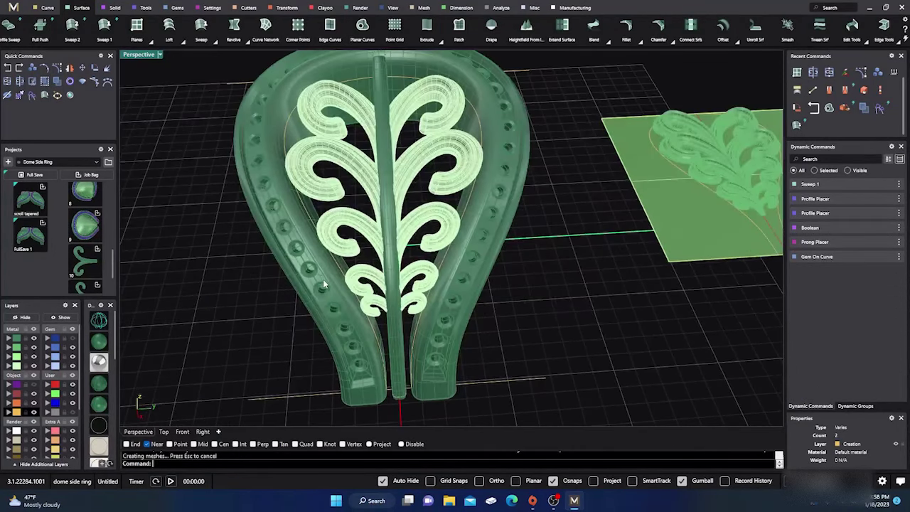
pyautogui.scroll(-2, 323, 279)
pyautogui.scroll(5, 359, 258)
pyautogui.scroll(-5, 365, 182)
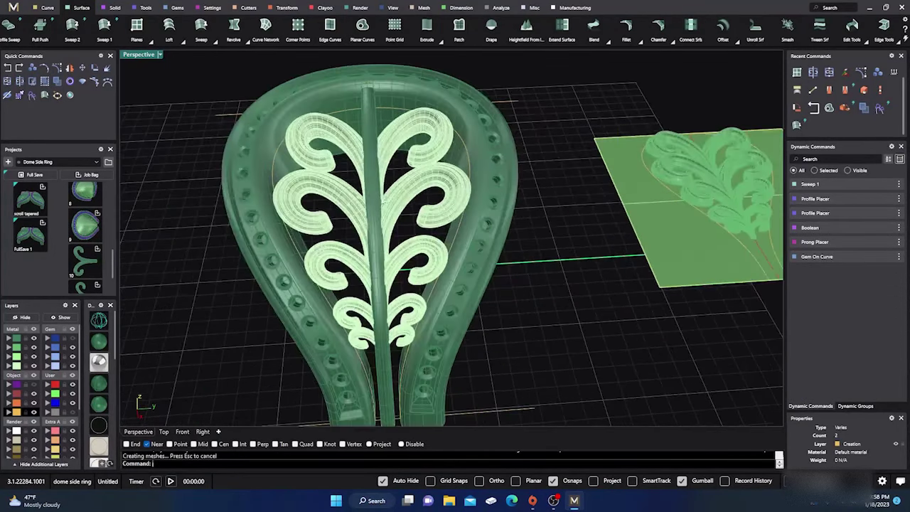
pyautogui.moveTo(366, 181); pyautogui.dragTo(450, 82, button='right')
pyautogui.scroll(4, 450, 82)
pyautogui.scroll(5, 450, 82)
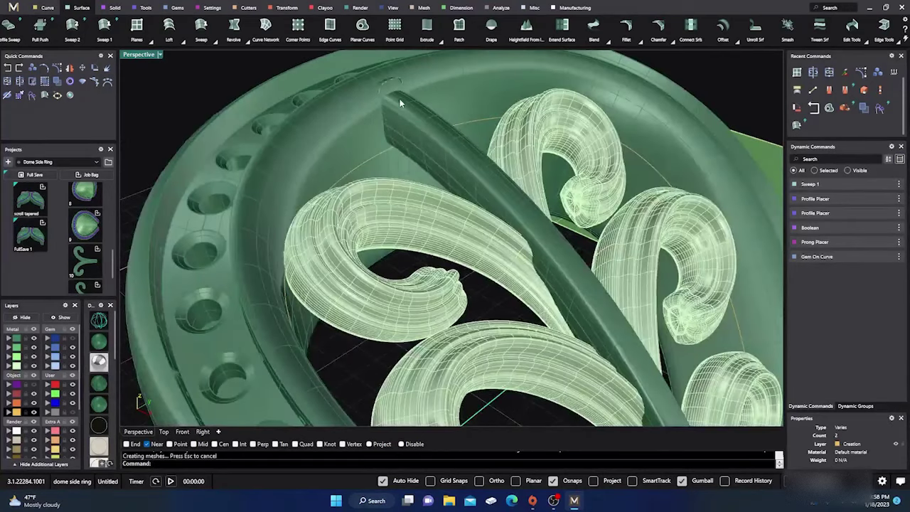
pyautogui.scroll(-4, 395, 103)
pyautogui.scroll(-6, 442, 187)
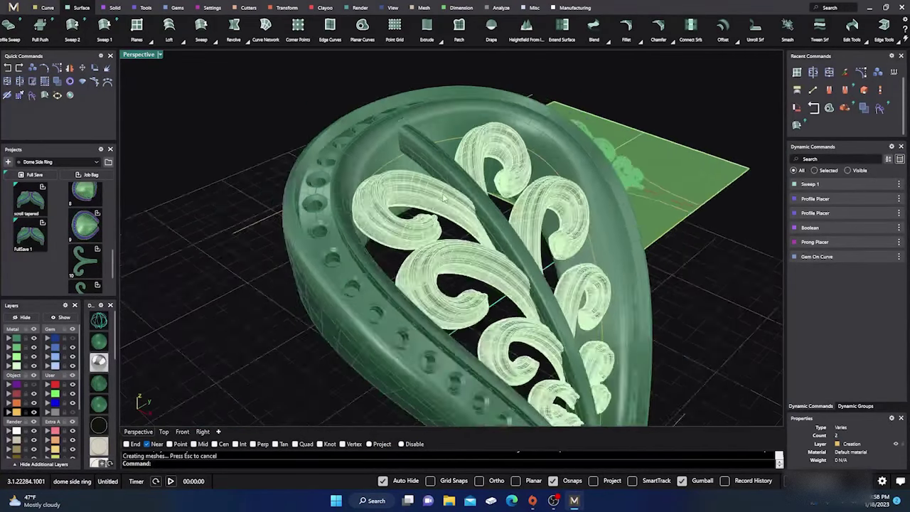
pyautogui.moveTo(441, 191); pyautogui.dragTo(383, 184, button='right')
pyautogui.scroll(2, 382, 184)
pyautogui.scroll(2, 381, 183)
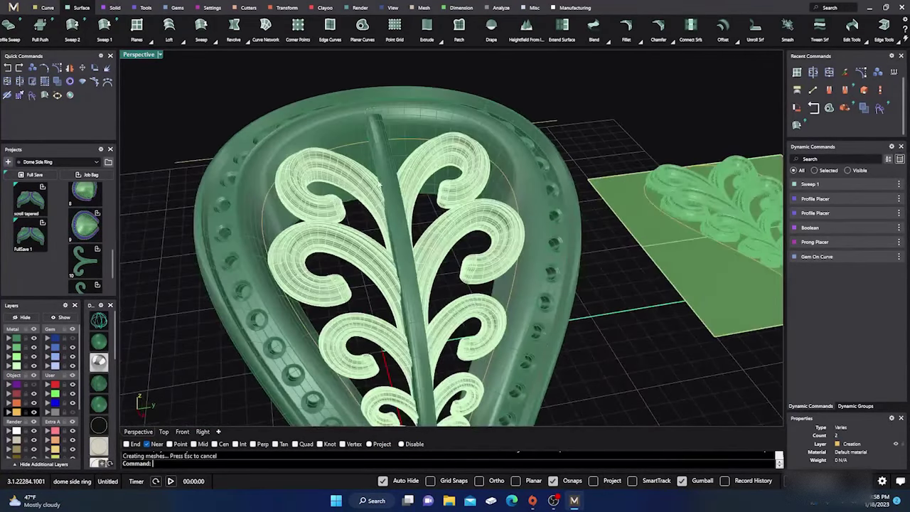
# Extract an isocurve running lengthwise along the stem's front surface, using an angle of 90
pyautogui.click(45, 8)
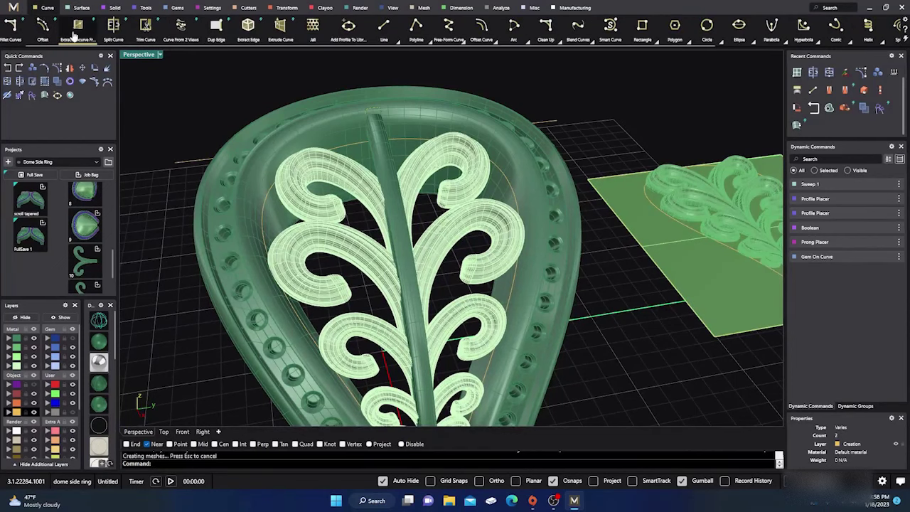
pyautogui.click(78, 26)
pyautogui.scroll(1, 448, 287)
pyautogui.scroll(5, 448, 287)
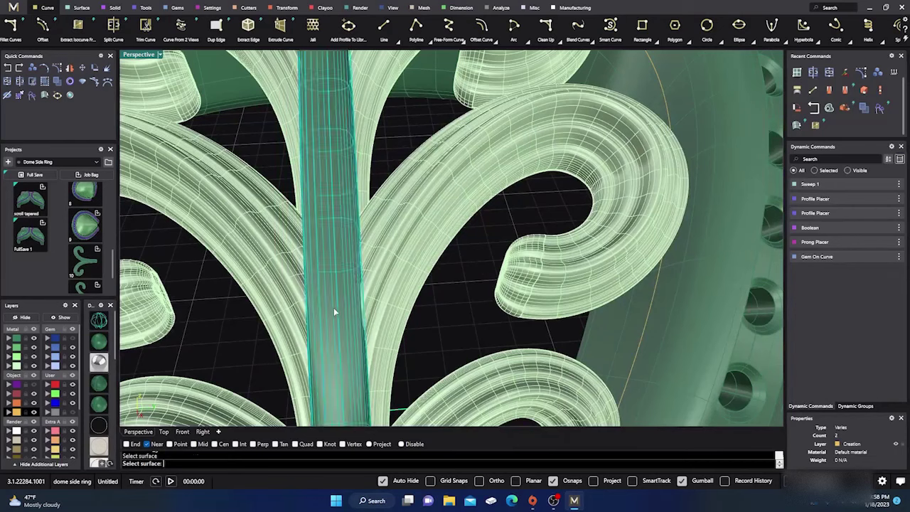
pyautogui.click(334, 308)
pyautogui.moveTo(333, 307); pyautogui.dragTo(381, 268, button='right')
pyautogui.scroll(-5, 382, 268)
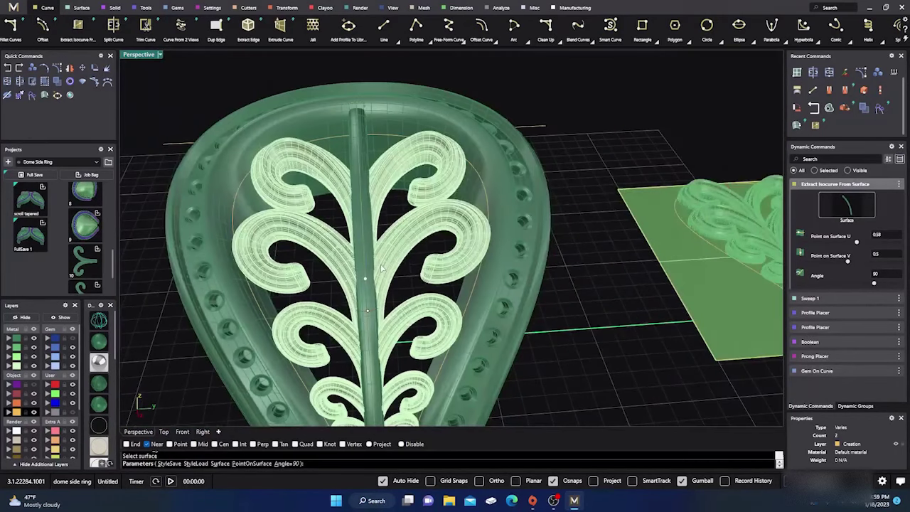
pyautogui.press('Return')
# Place library spheres along the stem's isocurve with Object On Curve, extending the end position to about 0.97
pyautogui.click(362, 221)
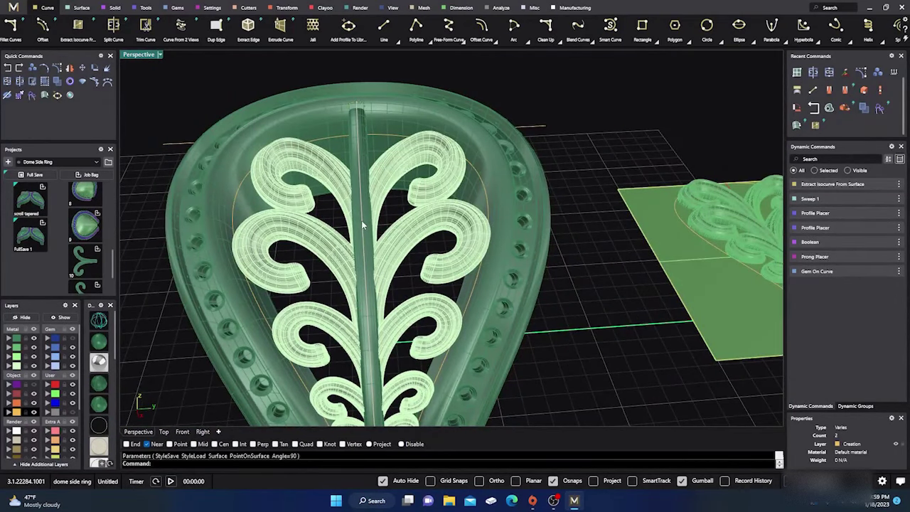
pyautogui.click(114, 8)
pyautogui.click(119, 26)
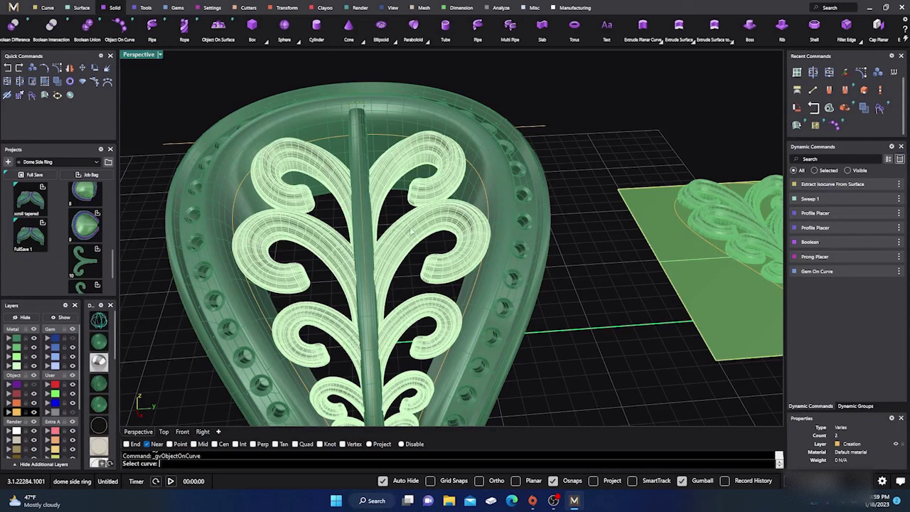
pyautogui.click(361, 208)
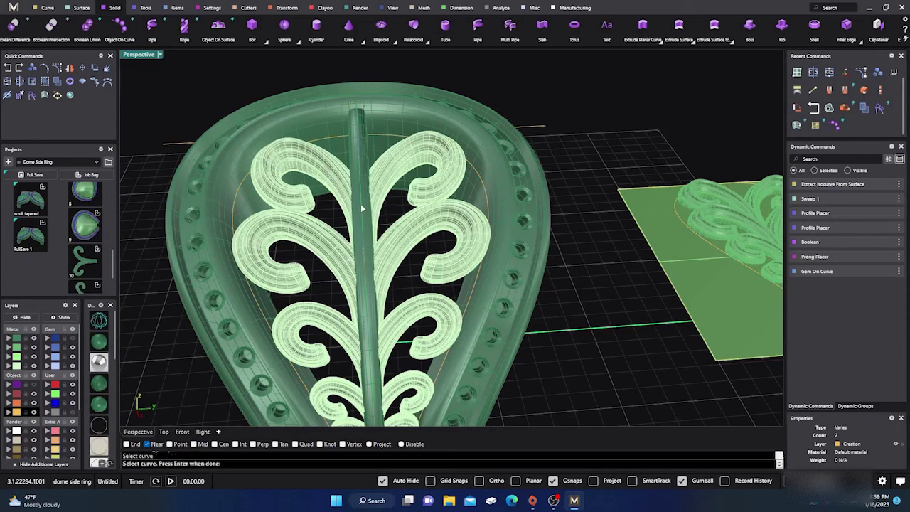
pyautogui.press('Return')
pyautogui.scroll(-5, 366, 190)
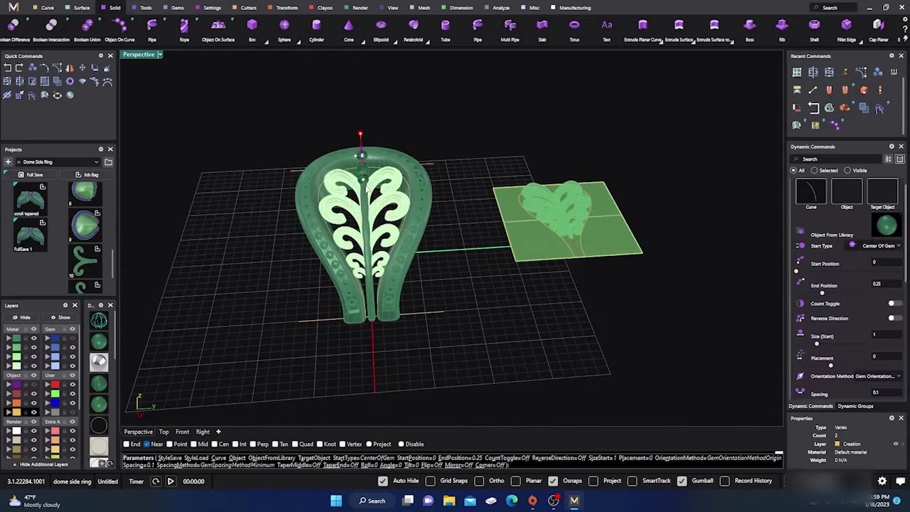
pyautogui.moveTo(363, 180); pyautogui.dragTo(372, 318)
# Move the sphere row's start position to about 0.1, away from the shank wall at the stem's upper end
pyautogui.moveTo(354, 222); pyautogui.dragTo(403, 256, button='right')
pyautogui.scroll(5, 402, 256)
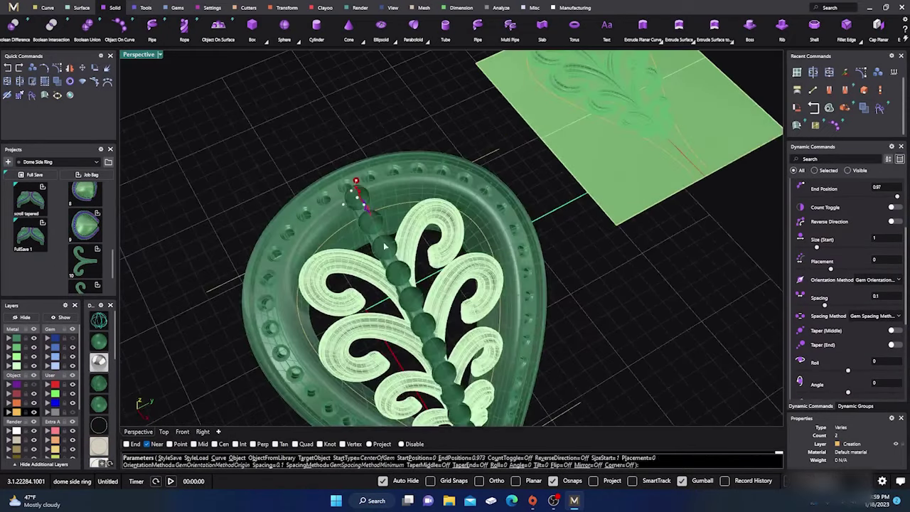
pyautogui.click(360, 200)
pyautogui.moveTo(360, 203); pyautogui.dragTo(366, 209)
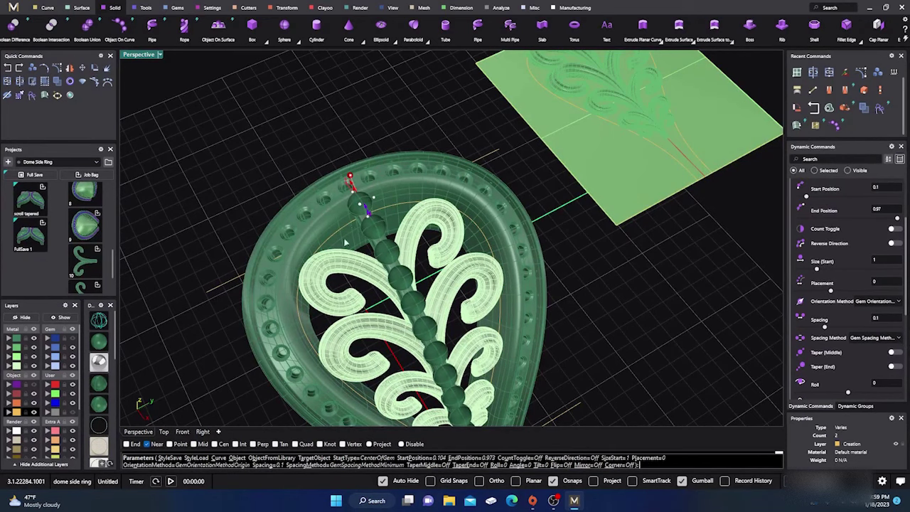
# Set the spheres' spacing to about -0.07 and reduce their start size to about 0.48 mm
pyautogui.scroll(-5, 337, 246)
pyautogui.moveTo(319, 279); pyautogui.dragTo(369, 290, button='right')
pyautogui.scroll(6, 368, 290)
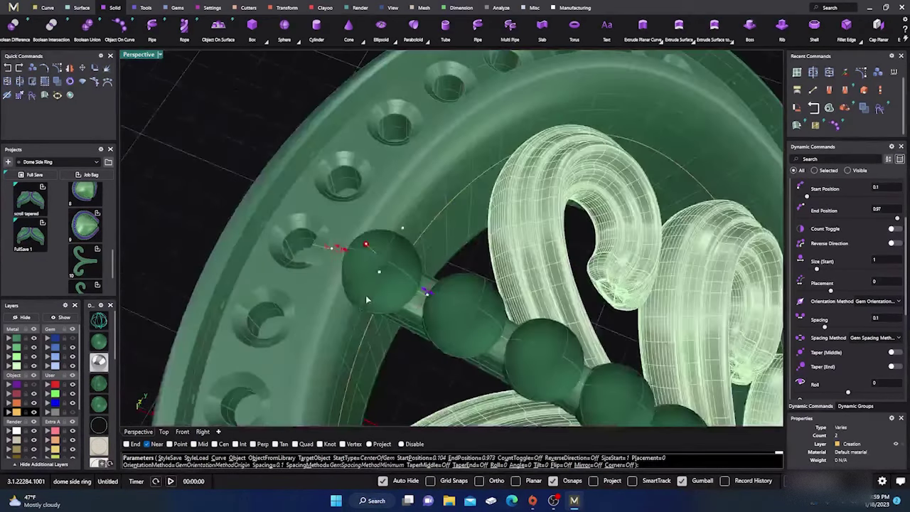
pyautogui.moveTo(426, 292); pyautogui.dragTo(417, 286)
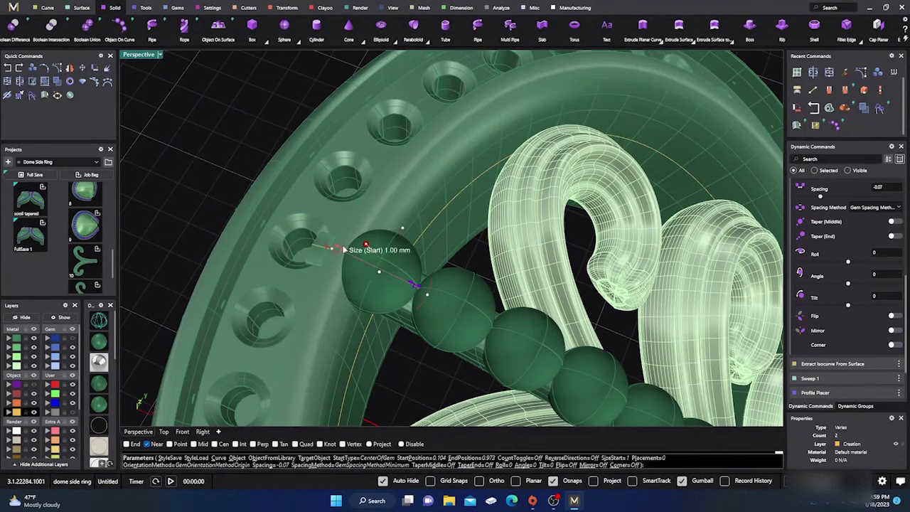
pyautogui.moveTo(341, 249); pyautogui.dragTo(381, 274)
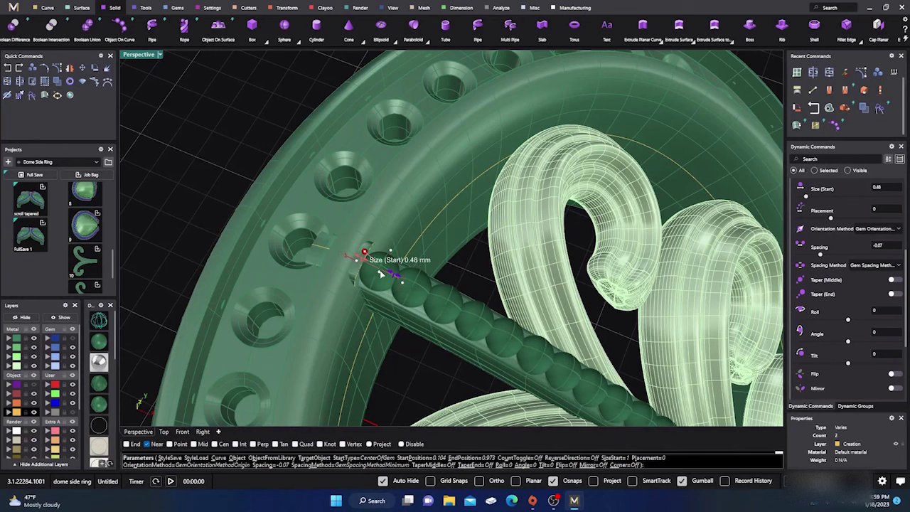
# Check the first sphere in wireframe and shaded display, and nudge the row's start position to about 0.099
pyautogui.moveTo(380, 274); pyautogui.dragTo(372, 292, button='right')
pyautogui.scroll(-5, 372, 292)
pyautogui.scroll(8, 343, 204)
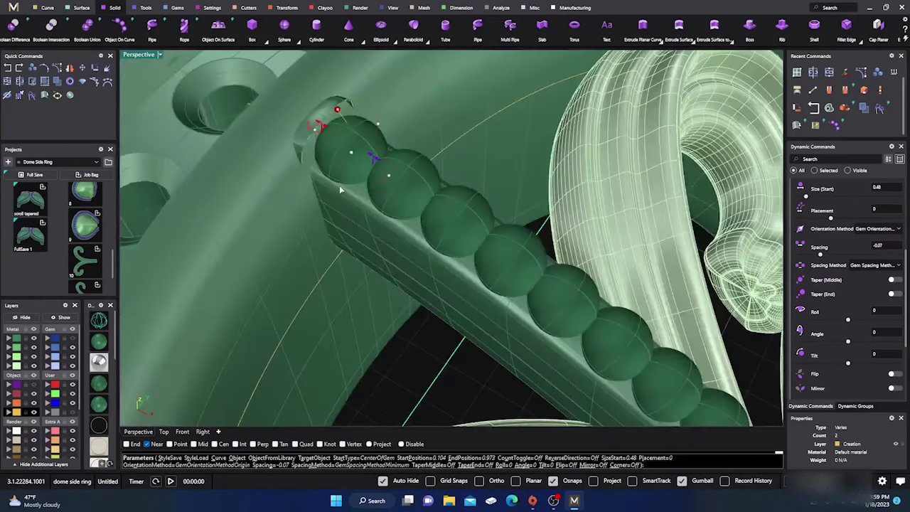
pyautogui.scroll(-5, 331, 126)
pyautogui.moveTo(353, 177); pyautogui.dragTo(361, 173, button='right')
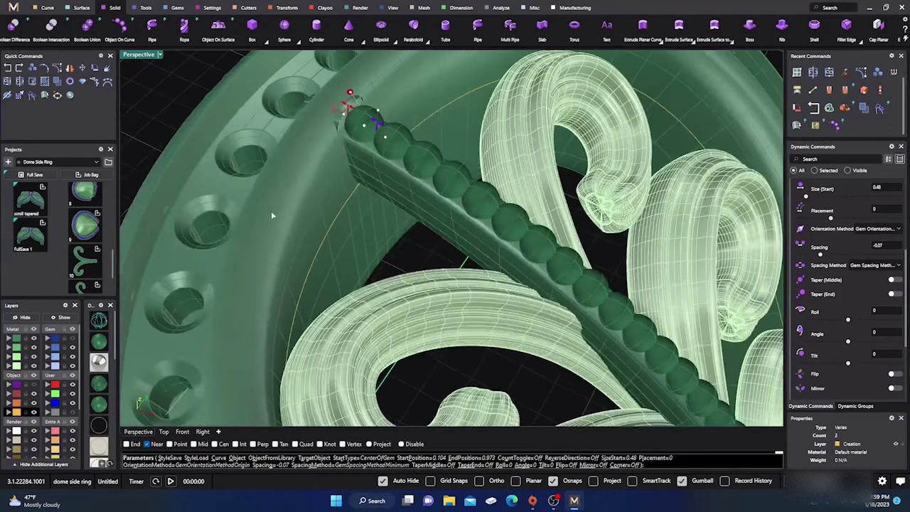
pyautogui.click(99, 319)
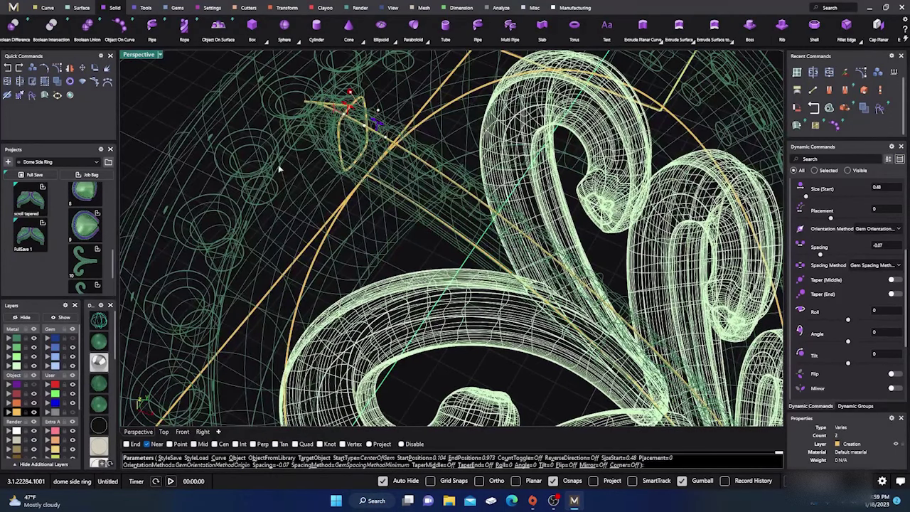
pyautogui.click(100, 342)
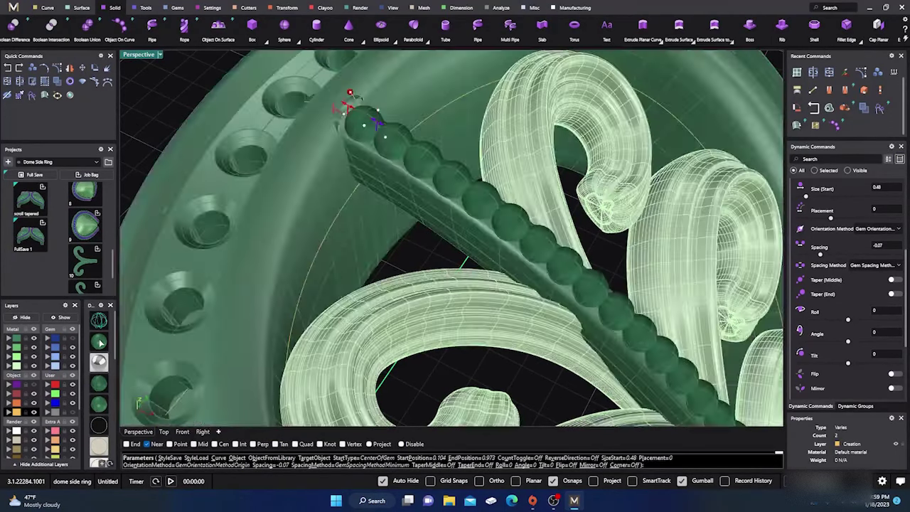
pyautogui.scroll(5, 352, 130)
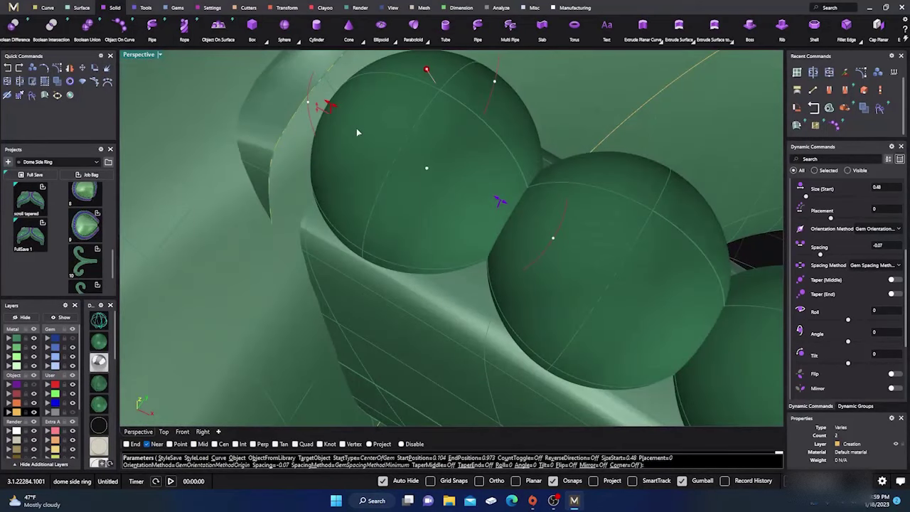
pyautogui.scroll(-4, 357, 128)
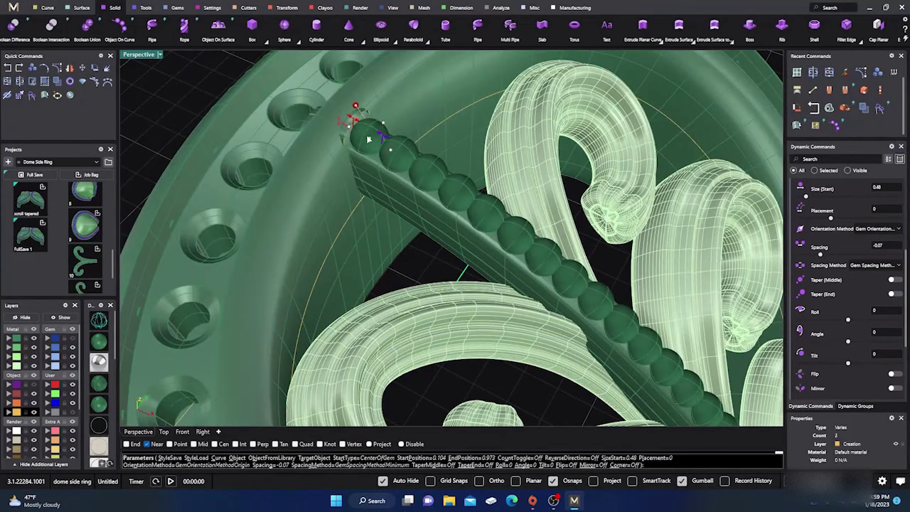
pyautogui.moveTo(367, 138); pyautogui.dragTo(364, 137)
# Inspect the sphere row along the stem and extend its end position slightly to about 0.98, accepting the placement
pyautogui.scroll(-5, 321, 183)
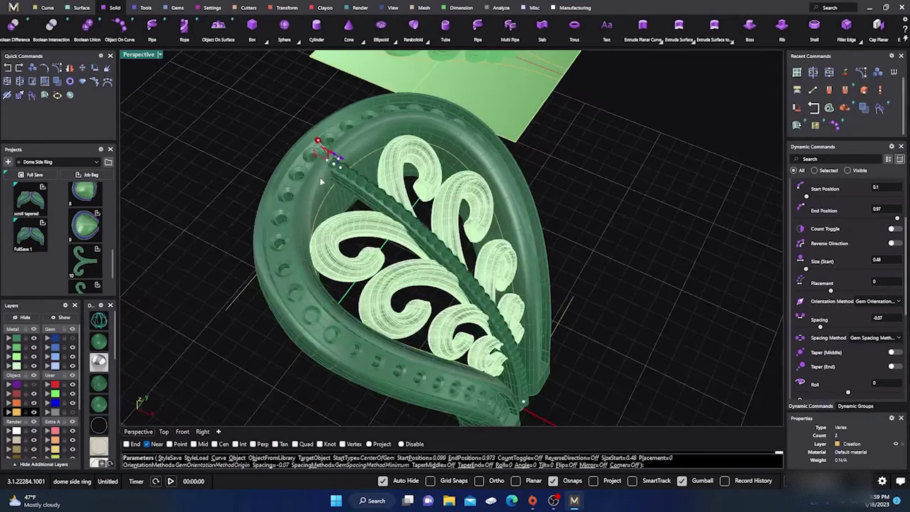
pyautogui.moveTo(496, 347); pyautogui.dragTo(361, 303, button='right')
pyautogui.scroll(5, 361, 303)
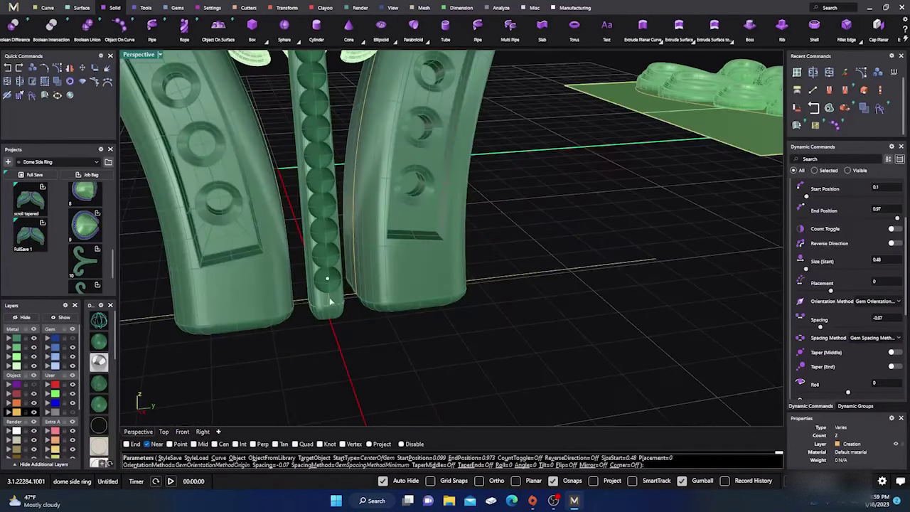
pyautogui.moveTo(328, 282); pyautogui.dragTo(330, 288)
pyautogui.scroll(-5, 388, 311)
pyautogui.moveTo(384, 299); pyautogui.dragTo(503, 336, button='right')
pyautogui.scroll(3, 467, 227)
pyautogui.rightClick(317, 244)
# Hide the ring shank to expose the upper end of the central stem
pyautogui.moveTo(317, 244); pyautogui.dragTo(343, 273, button='right')
pyautogui.scroll(5, 377, 233)
pyautogui.click(408, 225)
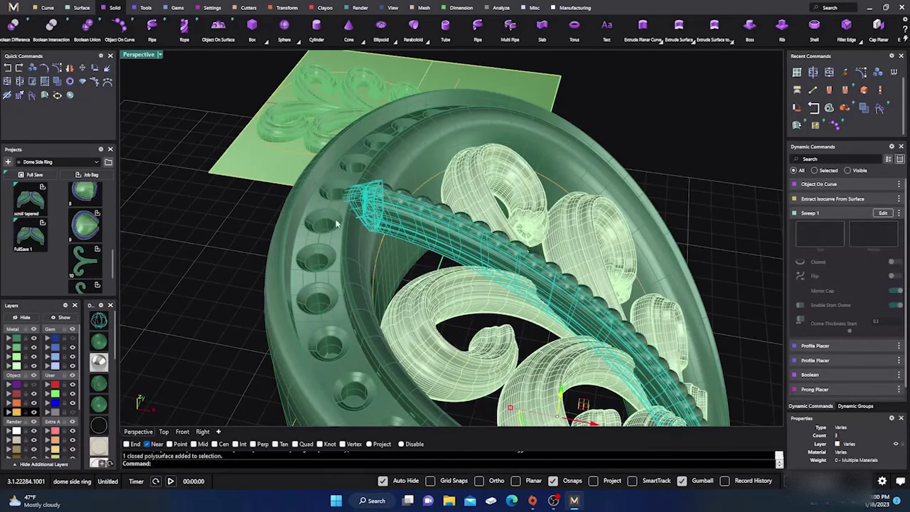
pyautogui.click(274, 326)
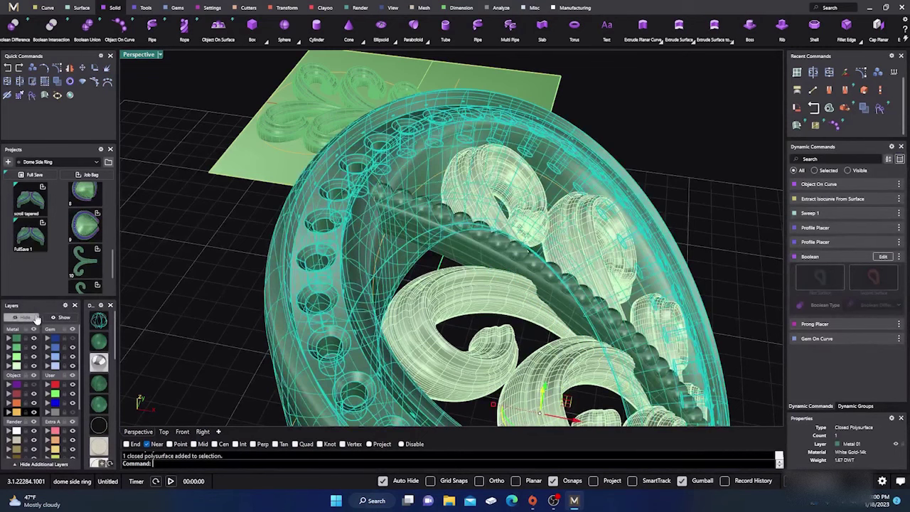
pyautogui.click(25, 317)
# Delete the central stem's swept solid, leaving the sphere row and scrolls in place
pyautogui.moveTo(204, 320); pyautogui.dragTo(432, 191, button='right')
pyautogui.scroll(3, 434, 191)
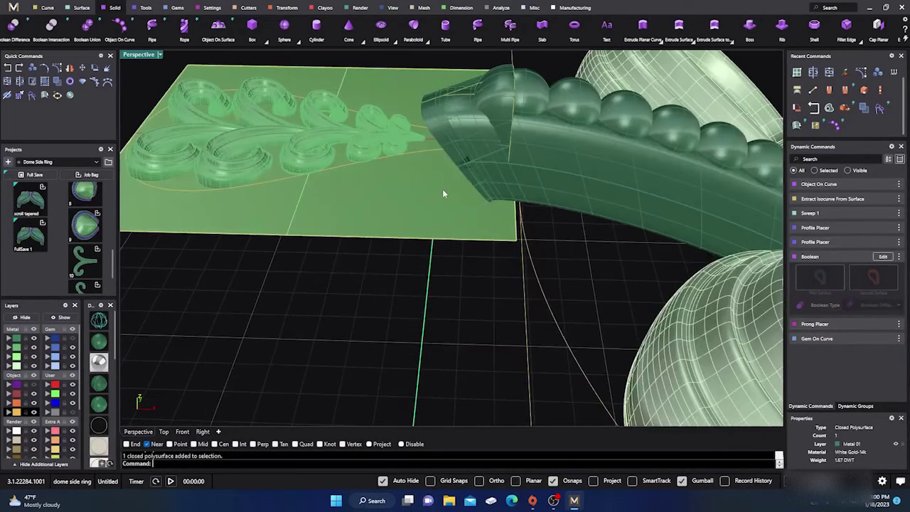
pyautogui.click(472, 154)
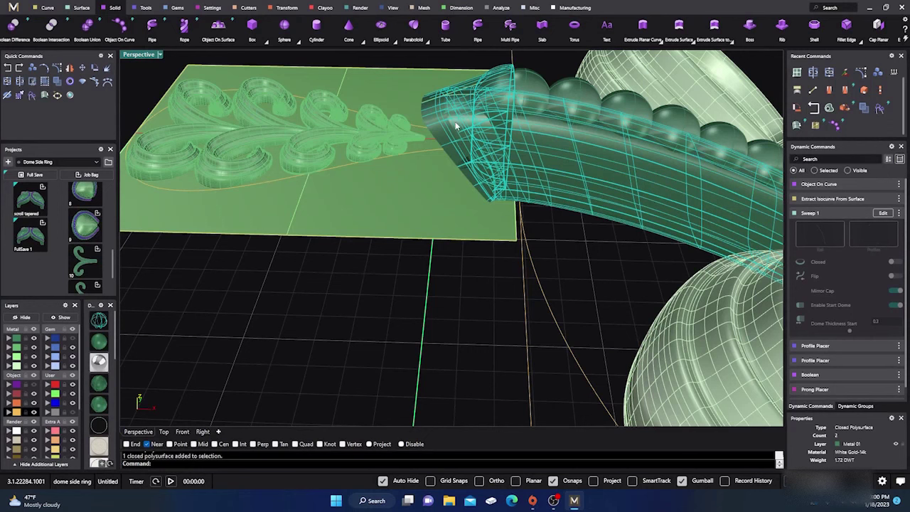
pyautogui.press('Delete')
pyautogui.moveTo(428, 159); pyautogui.dragTo(380, 194, button='right')
pyautogui.moveTo(382, 237); pyautogui.dragTo(361, 236, button='right')
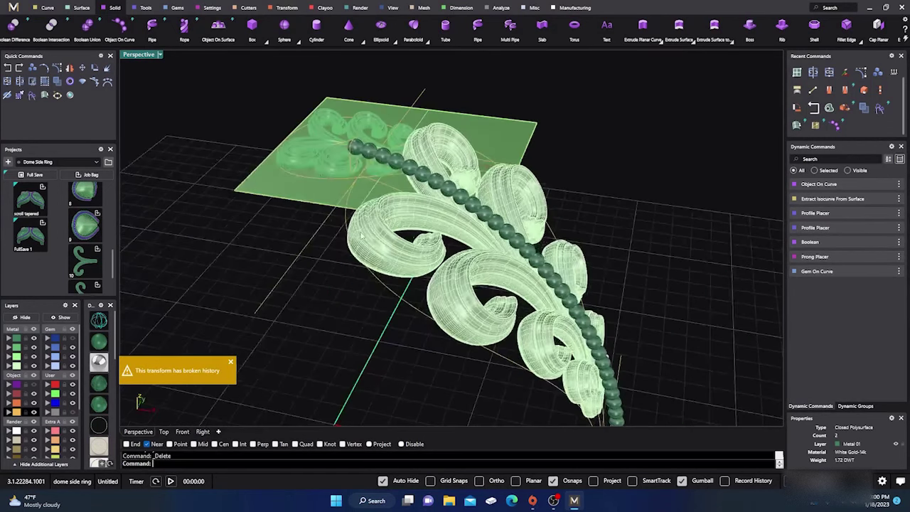
# Rebuild the central stem with Sweep 1, using its curved rail and the closed profiles at both ends
pyautogui.click(81, 7)
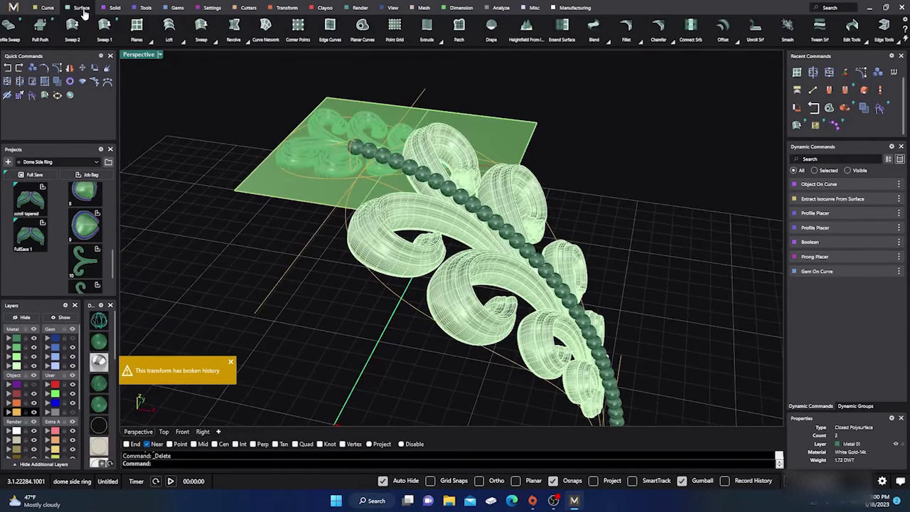
pyautogui.click(104, 26)
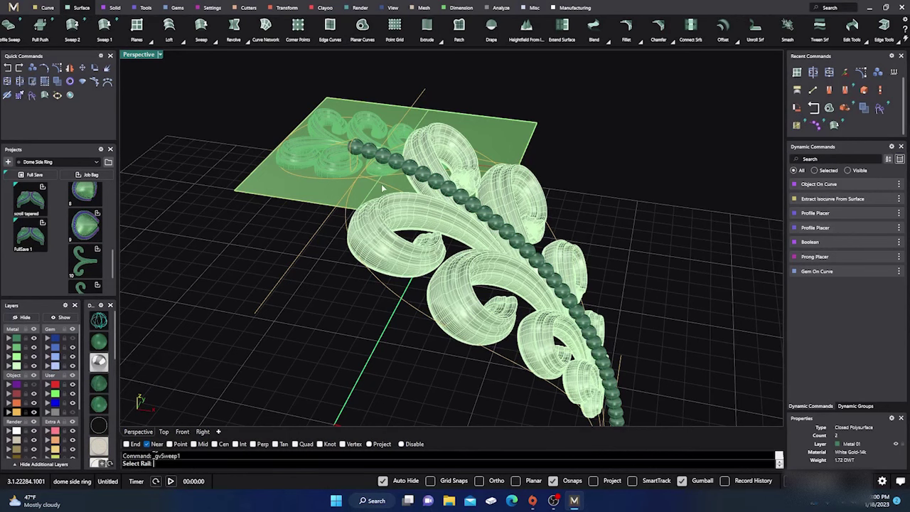
pyautogui.click(354, 173)
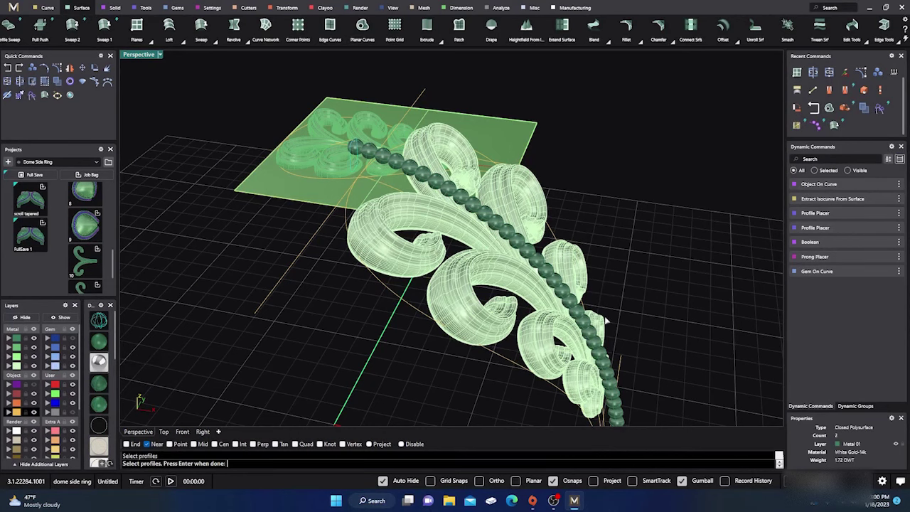
pyautogui.scroll(-3, 607, 321)
pyautogui.scroll(3, 605, 380)
pyautogui.click(614, 377)
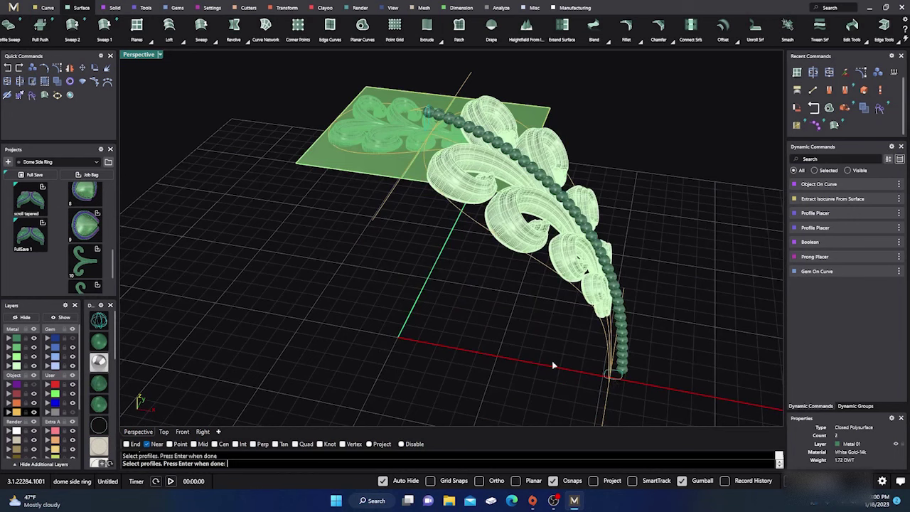
pyautogui.press('Return')
# Turn off the stem sweep's mirror cap, start dome and end dome, and accept the sweep
pyautogui.scroll(4, 427, 124)
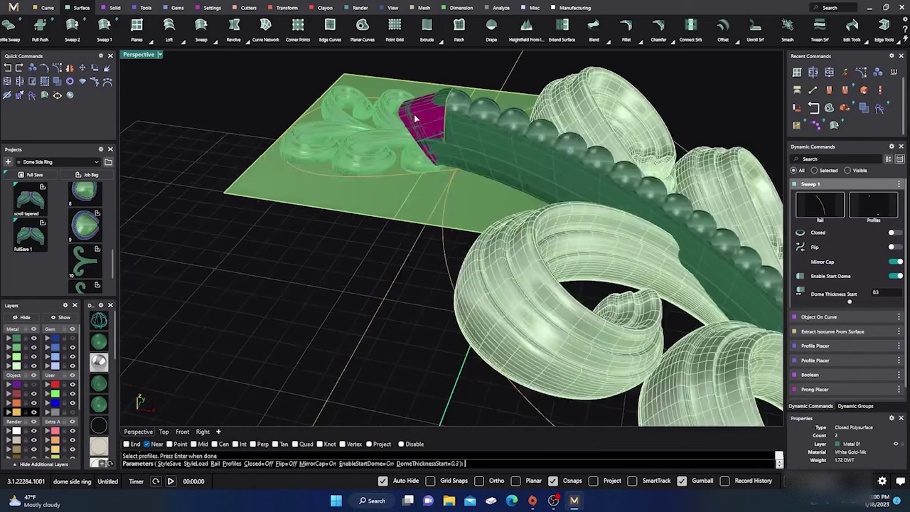
pyautogui.scroll(-1, 501, 190)
pyautogui.click(897, 262)
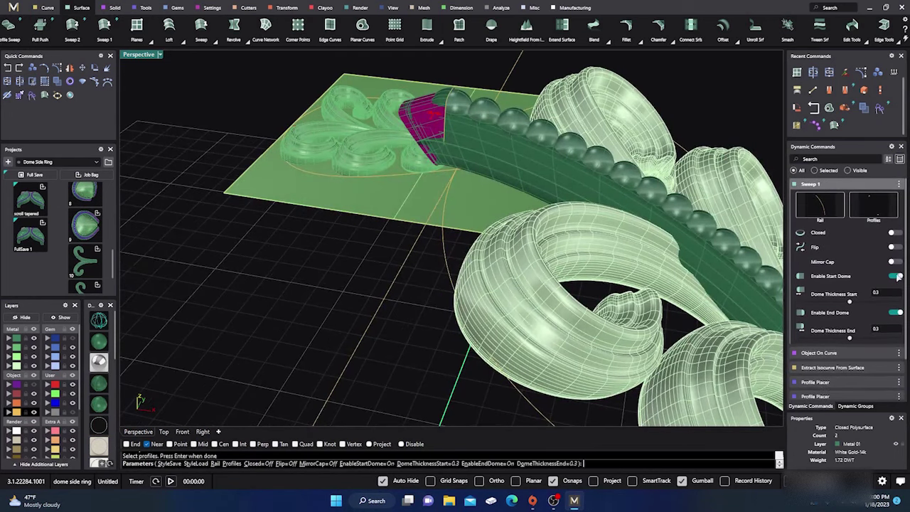
pyautogui.click(898, 276)
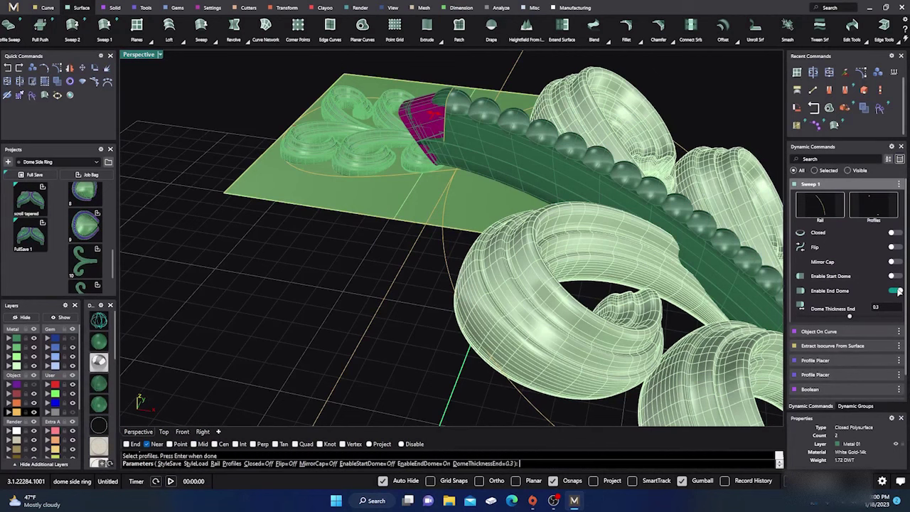
pyautogui.click(898, 291)
pyautogui.scroll(-3, 427, 270)
pyautogui.moveTo(428, 270); pyautogui.dragTo(415, 268, button='right')
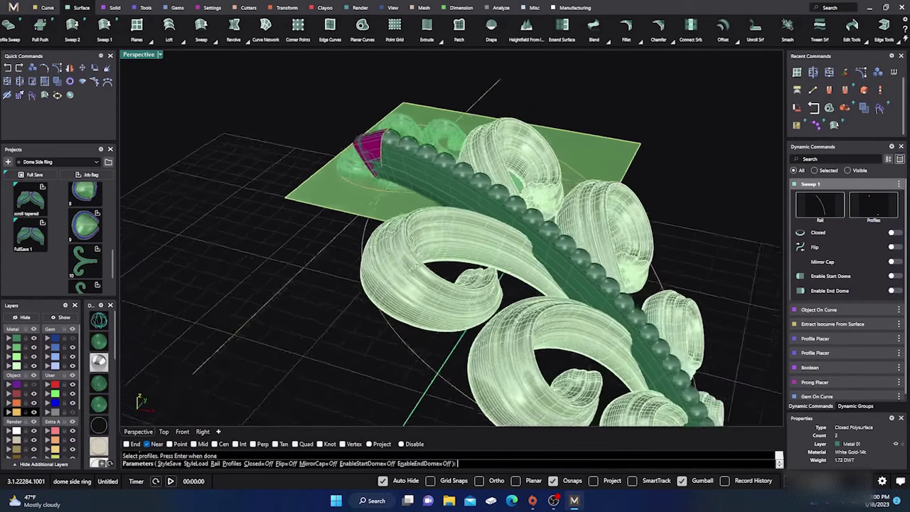
pyautogui.scroll(5, 355, 171)
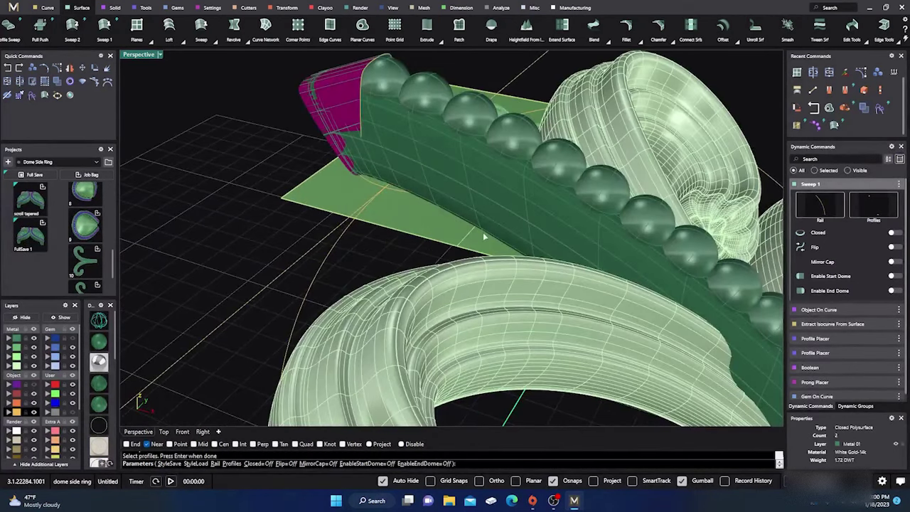
pyautogui.press('Return')
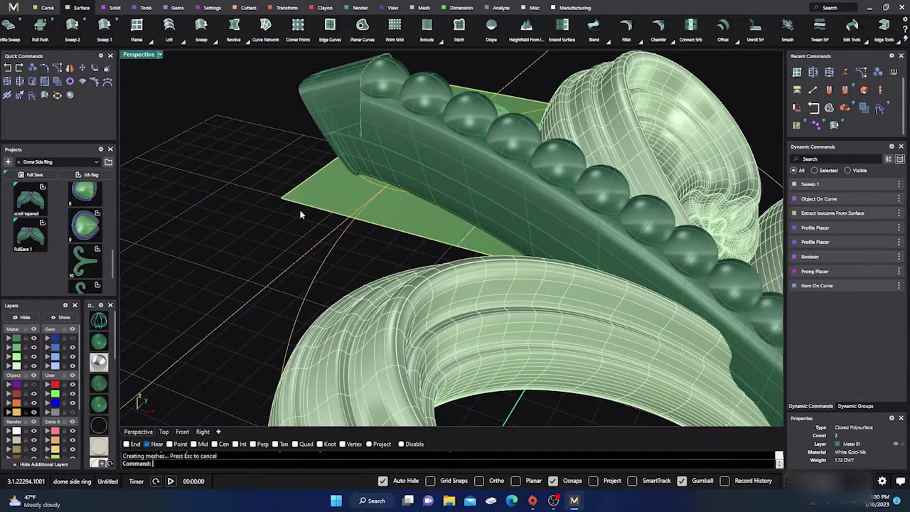
# Edit the stem's upper end profile with Profile Placer, shifting it inward to shorten the overhang beyond the first sphere
pyautogui.click(370, 122)
pyautogui.click(384, 139)
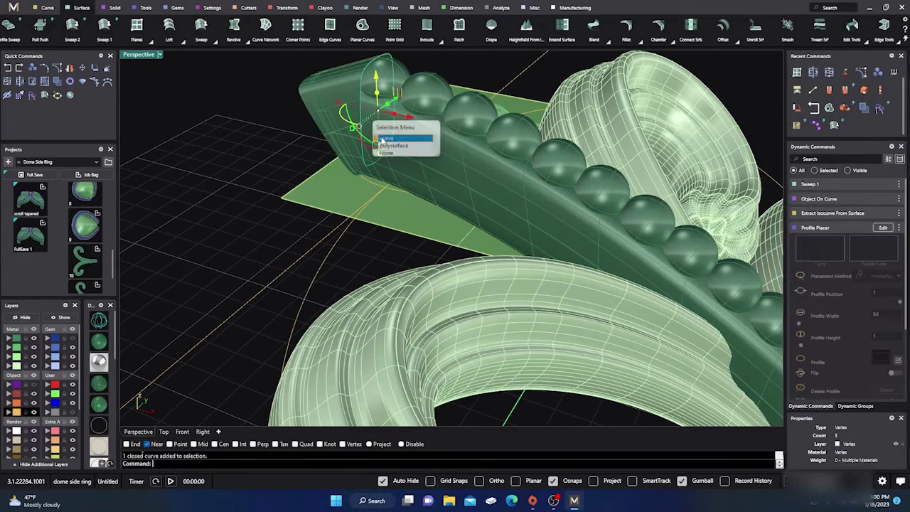
pyautogui.click(889, 232)
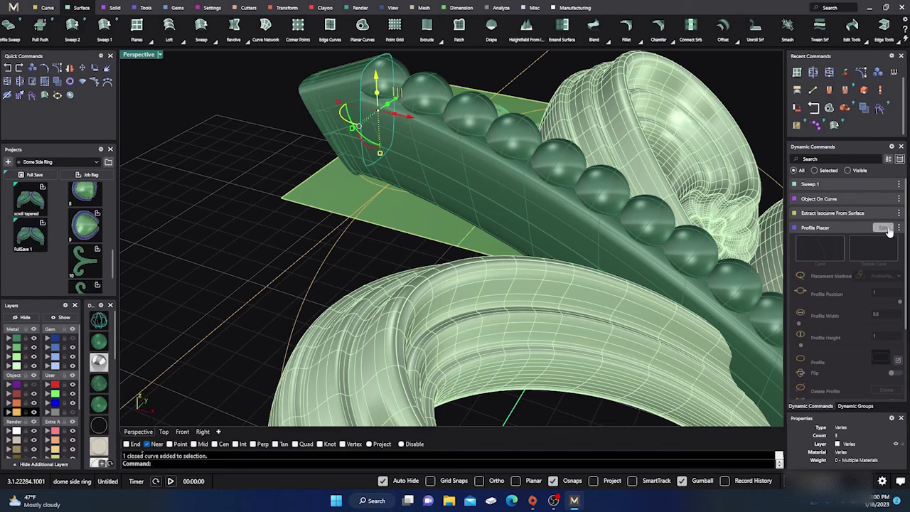
pyautogui.moveTo(398, 211); pyautogui.dragTo(412, 215, button='right')
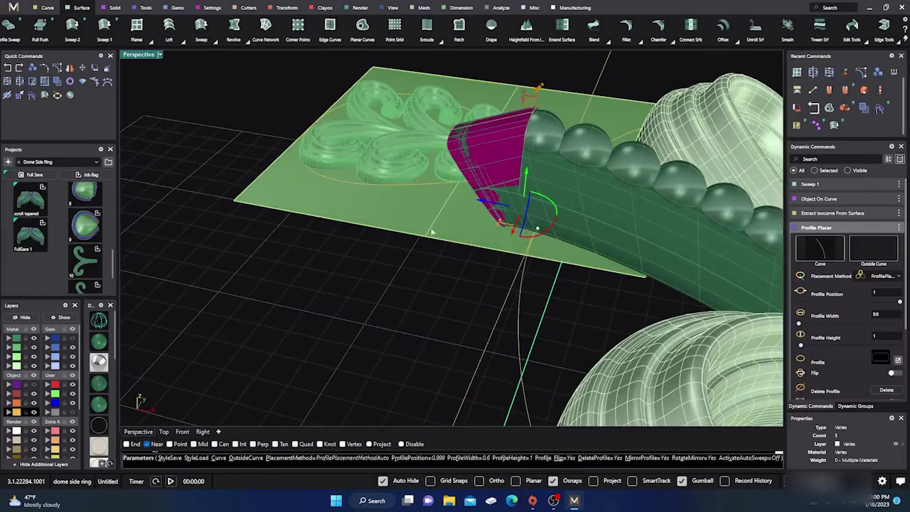
pyautogui.moveTo(480, 201); pyautogui.dragTo(498, 205)
pyautogui.click(498, 206)
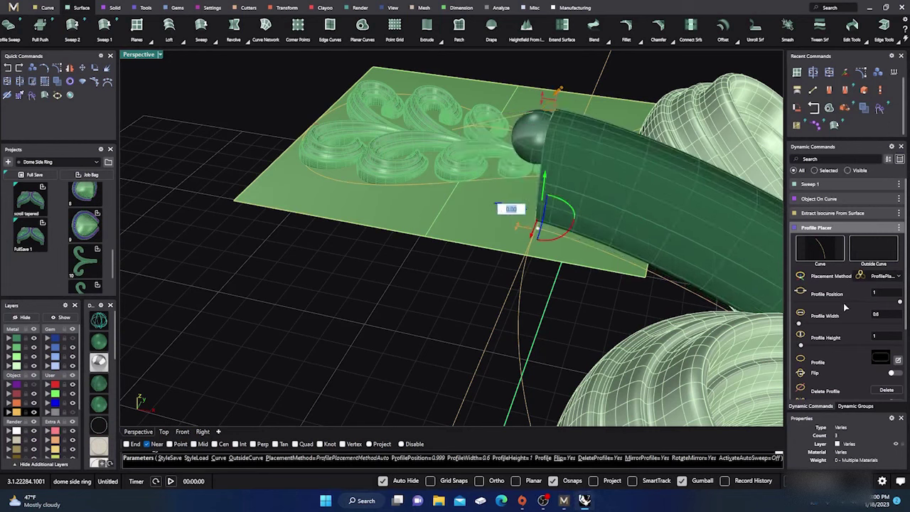
pyautogui.scroll(-2, 842, 302)
pyautogui.click(763, 269)
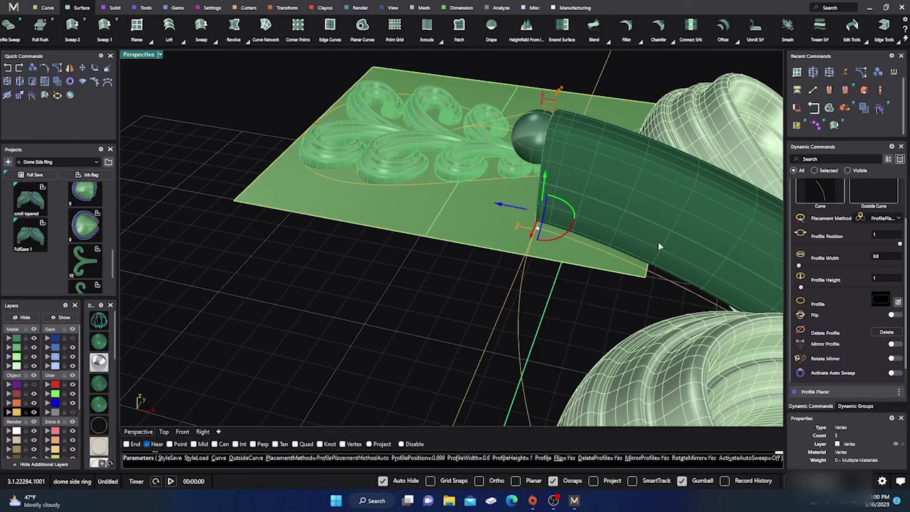
pyautogui.rightClick(499, 290)
# Edit the stem sweep to enable the start dome at 0.3 thickness and the mirror cap, rounding both ends
pyautogui.click(597, 222)
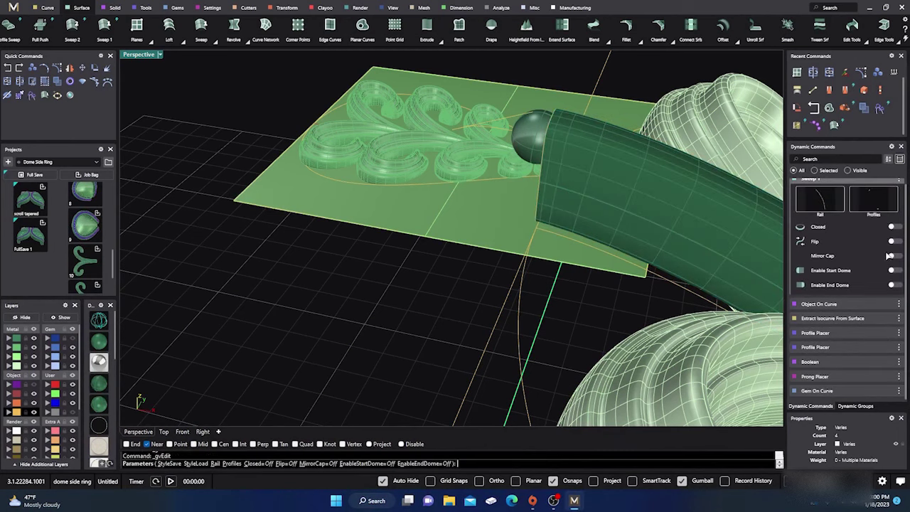
pyautogui.click(892, 272)
pyautogui.click(895, 256)
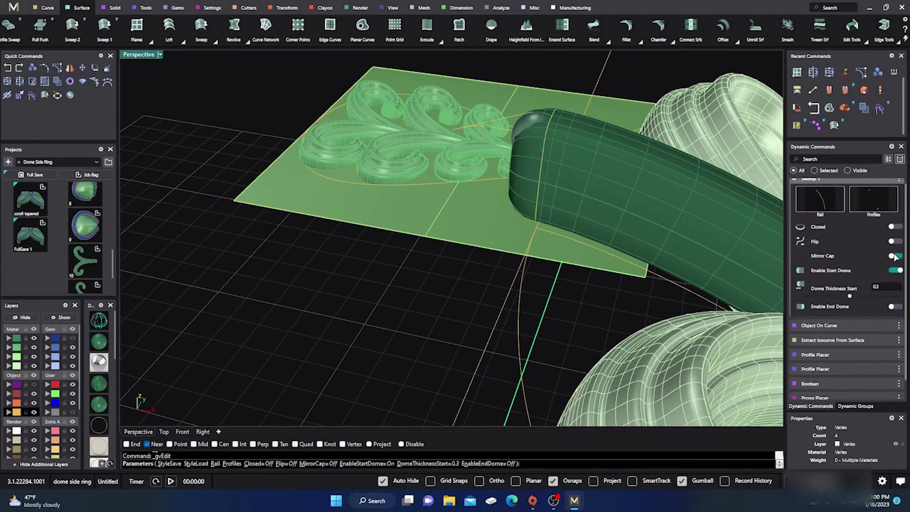
pyautogui.scroll(-5, 455, 237)
pyautogui.moveTo(458, 250); pyautogui.dragTo(408, 234, button='right')
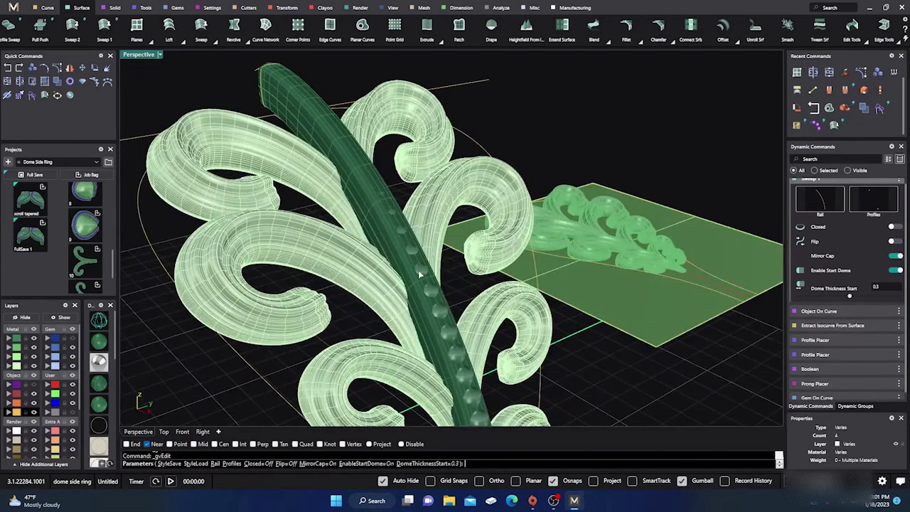
pyautogui.scroll(-5, 443, 261)
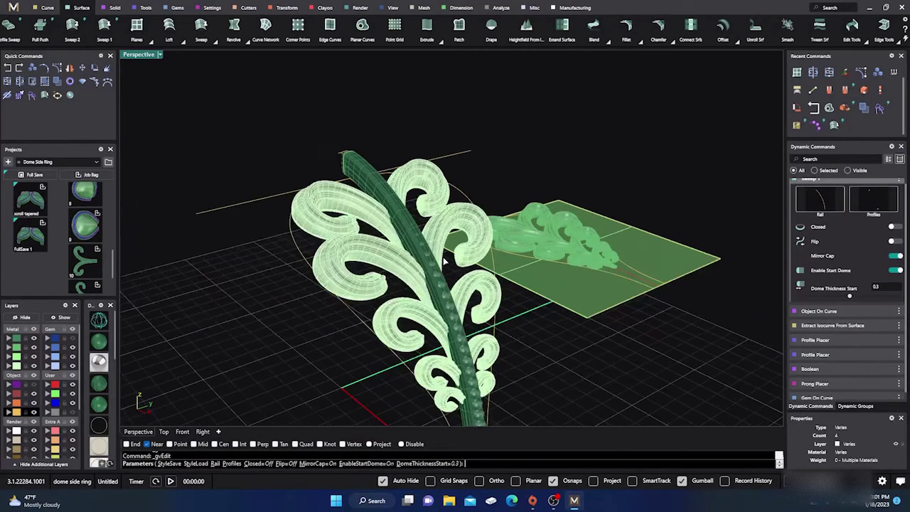
pyautogui.moveTo(460, 268); pyautogui.dragTo(415, 246, button='right')
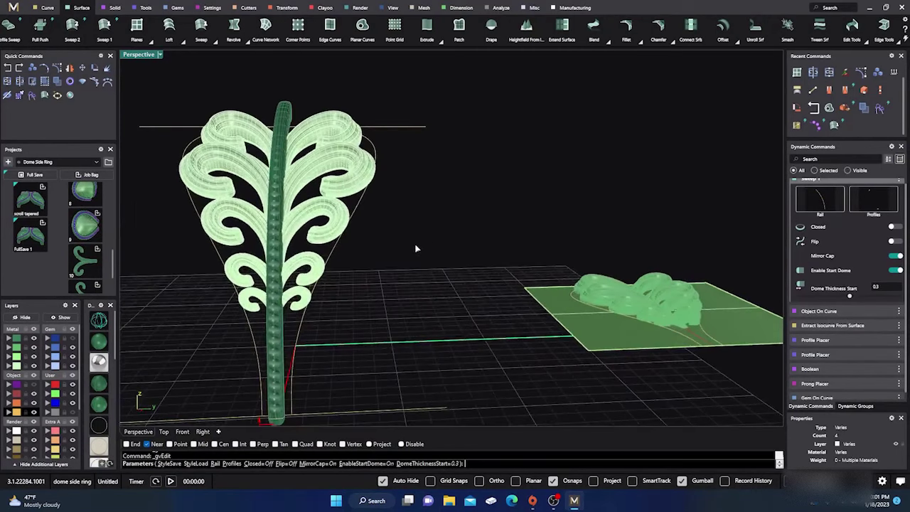
pyautogui.rightClick(295, 320)
# Delete the row of library spheres along the stem
pyautogui.scroll(3, 276, 311)
pyautogui.click(280, 288)
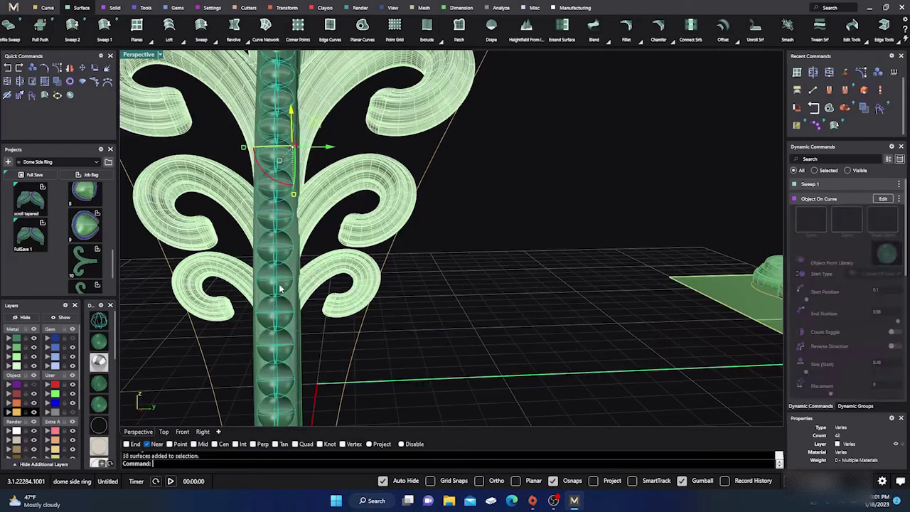
pyautogui.press('Delete')
pyautogui.moveTo(416, 330); pyautogui.dragTo(483, 336, button='right')
pyautogui.scroll(-3, 483, 336)
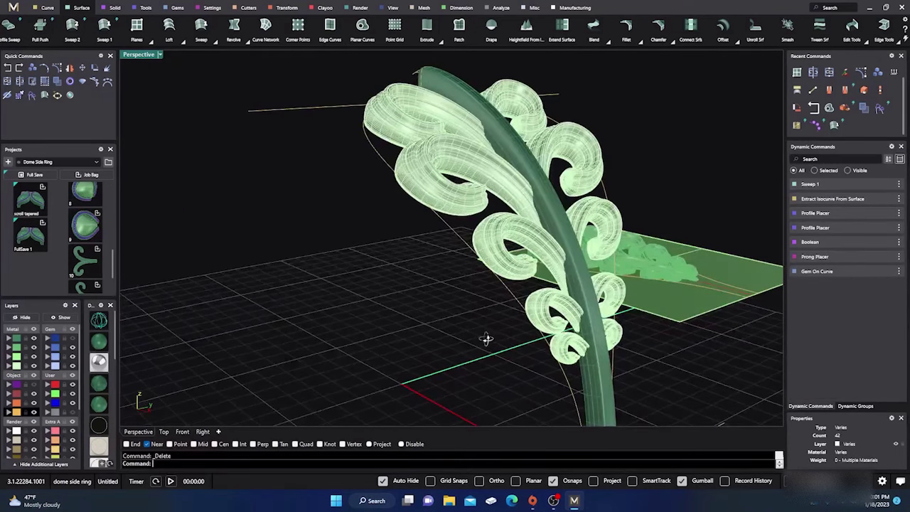
# Edit the stem's upper end profile with Profile Placer, lowering it slightly so that end of the stem sits deeper
pyautogui.scroll(4, 470, 174)
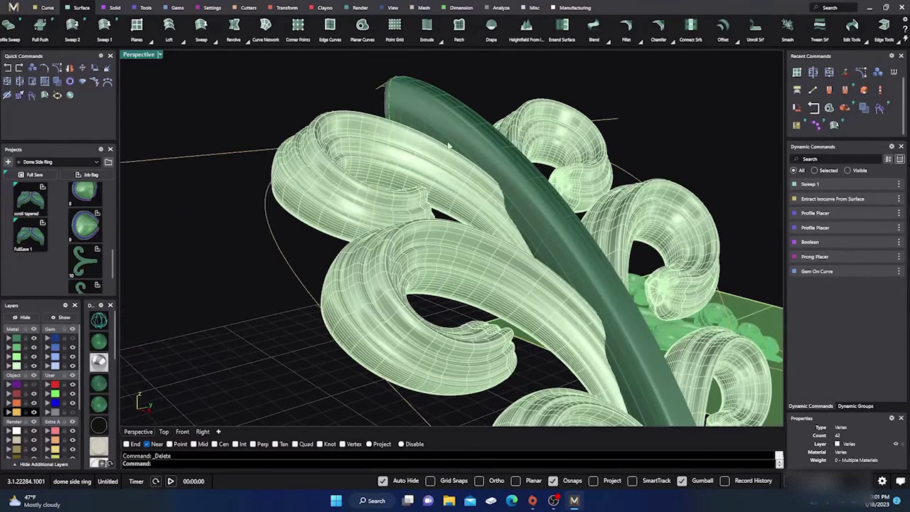
pyautogui.click(389, 87)
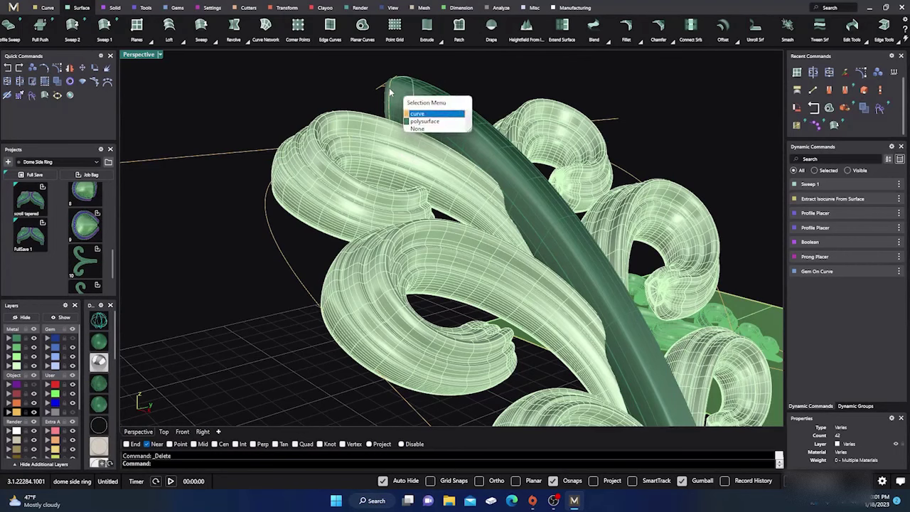
pyautogui.click(417, 114)
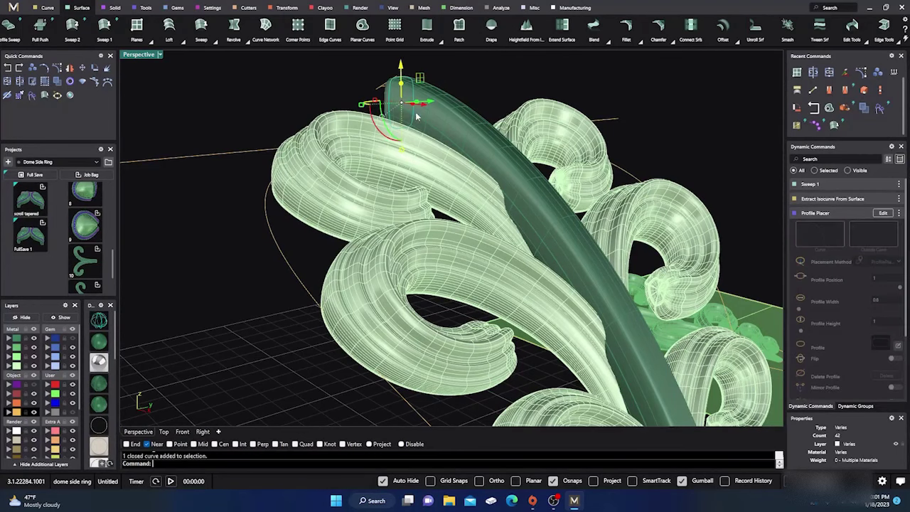
pyautogui.click(885, 215)
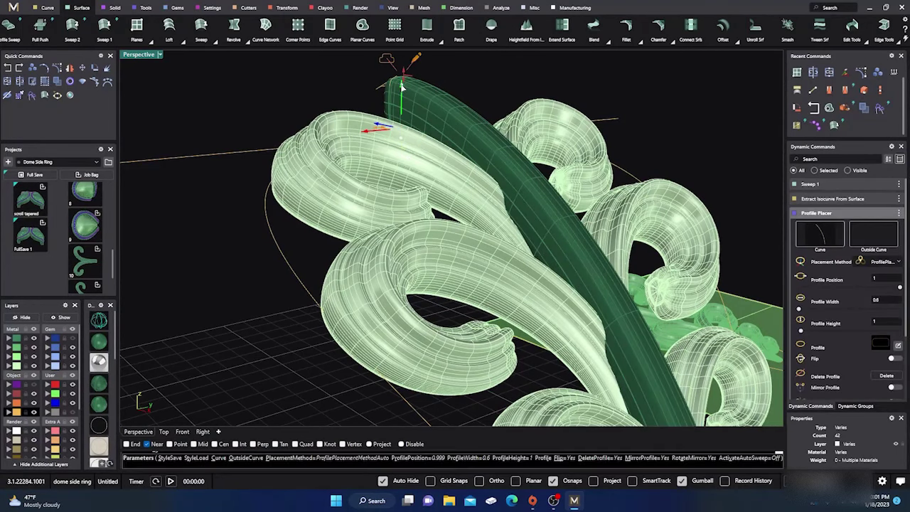
pyautogui.moveTo(402, 88); pyautogui.dragTo(400, 97)
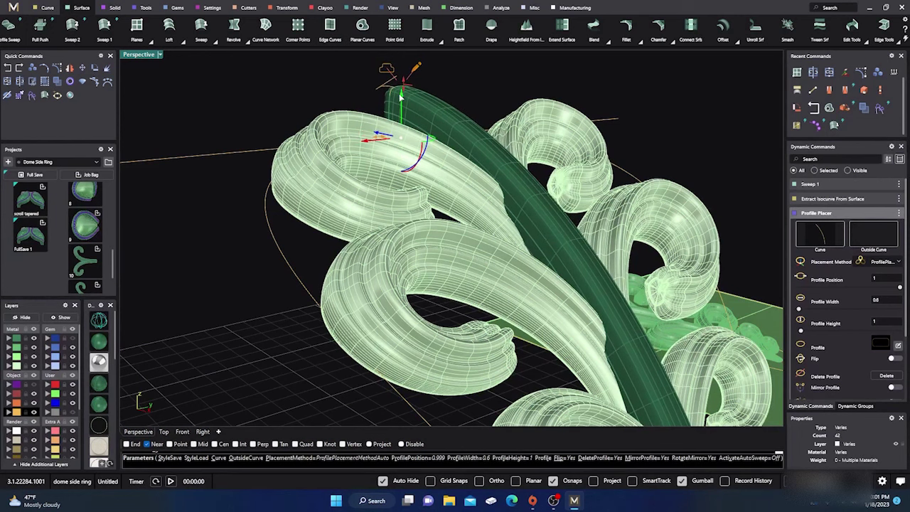
pyautogui.scroll(-8, 409, 123)
pyautogui.moveTo(445, 216); pyautogui.dragTo(393, 223, button='right')
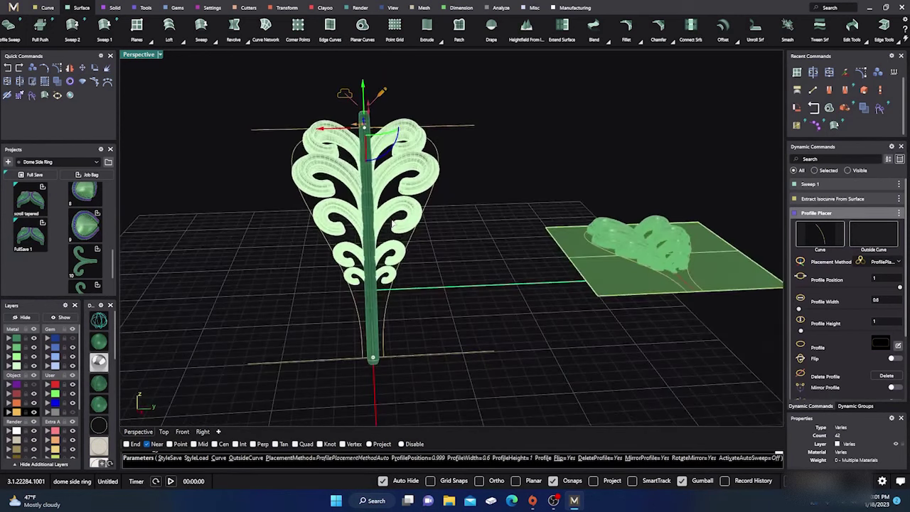
pyautogui.rightClick(372, 269)
pyautogui.press('Return')
# Extract the lengthwise isocurve down the middle of the stem's outer face, with the angle at 90
pyautogui.scroll(4, 369, 209)
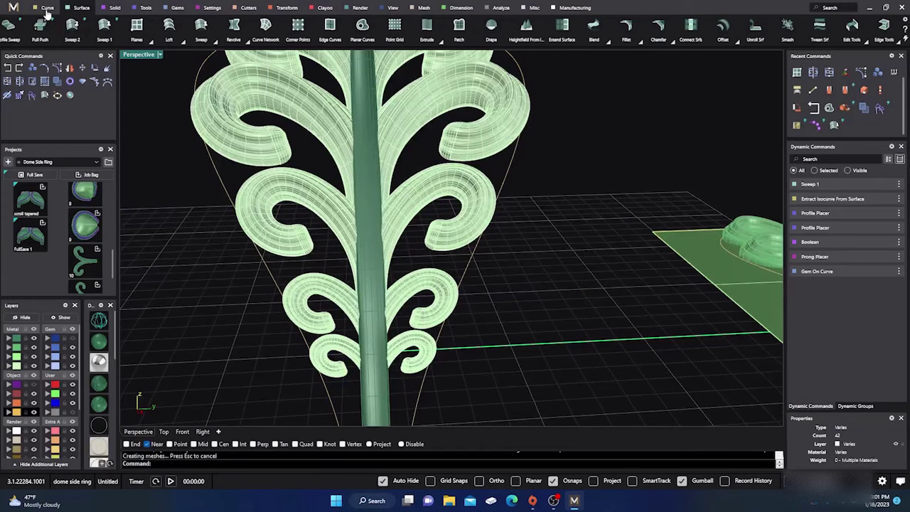
pyautogui.click(47, 8)
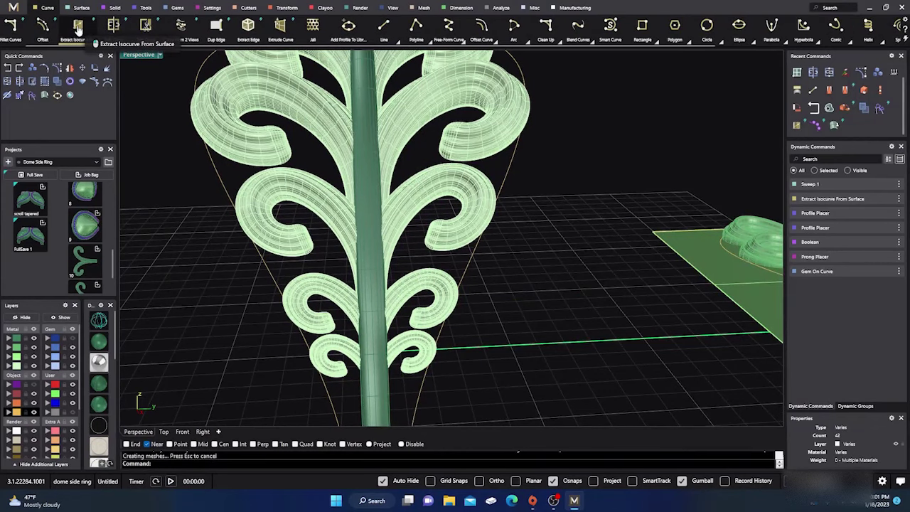
pyautogui.click(78, 27)
pyautogui.scroll(2, 361, 267)
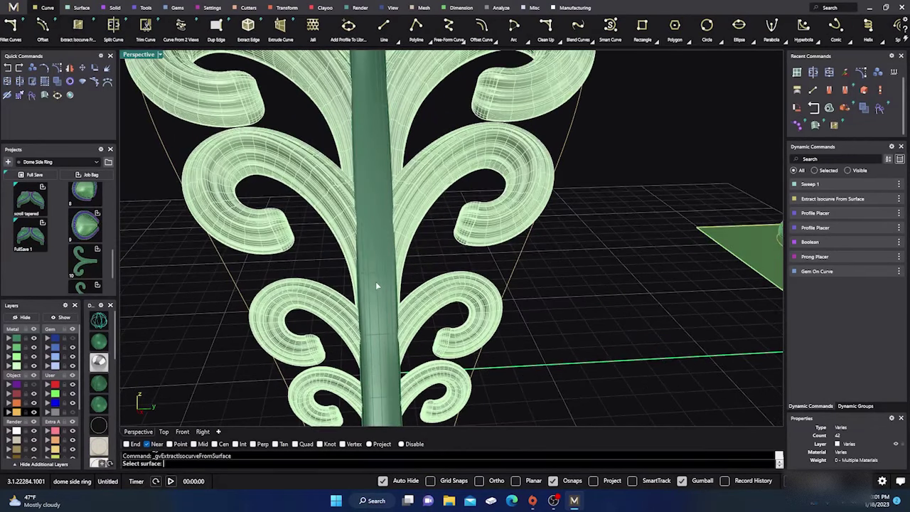
pyautogui.click(378, 272)
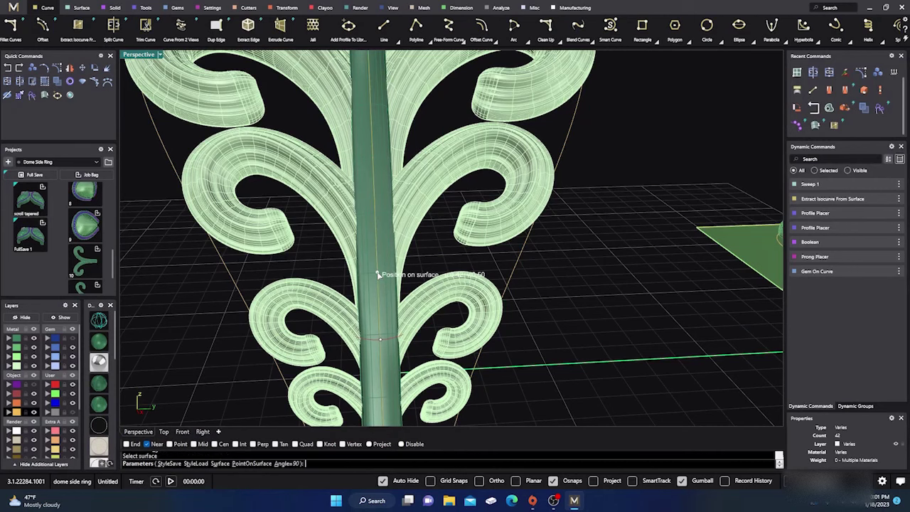
pyautogui.rightClick(388, 247)
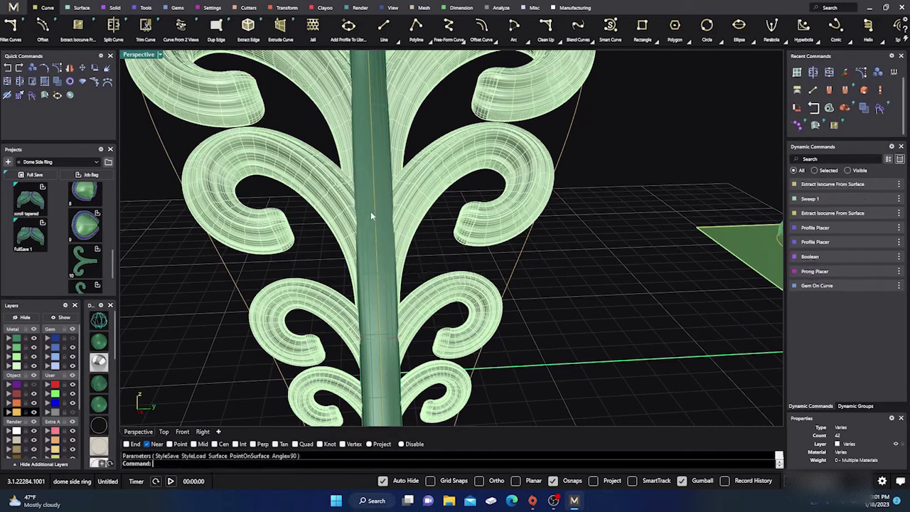
pyautogui.click(385, 226)
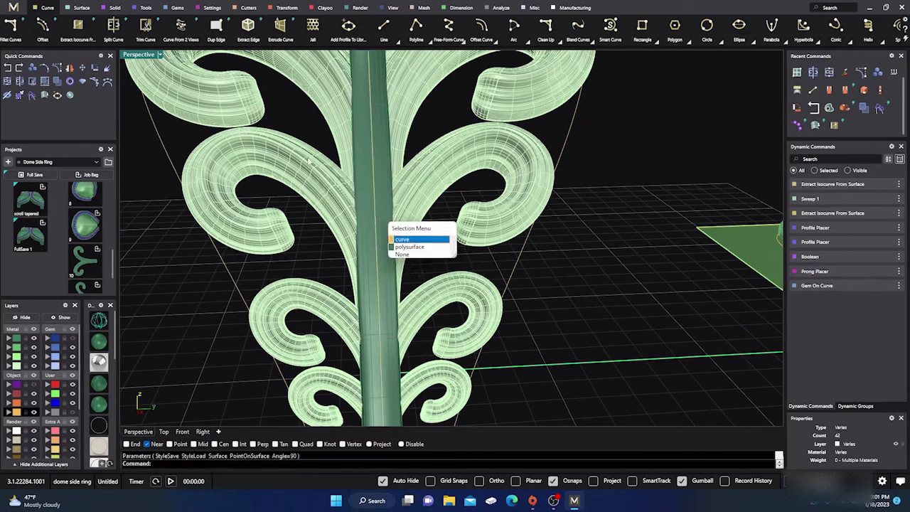
pyautogui.click(402, 240)
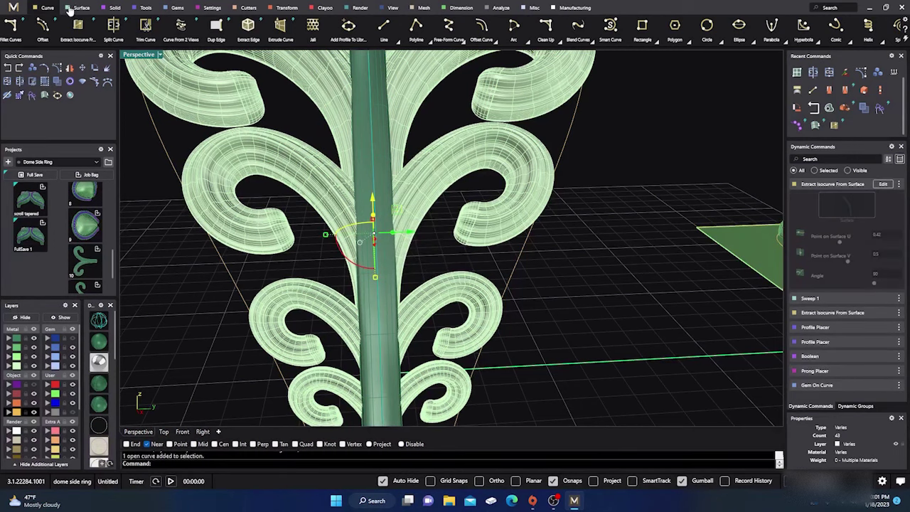
pyautogui.click(114, 12)
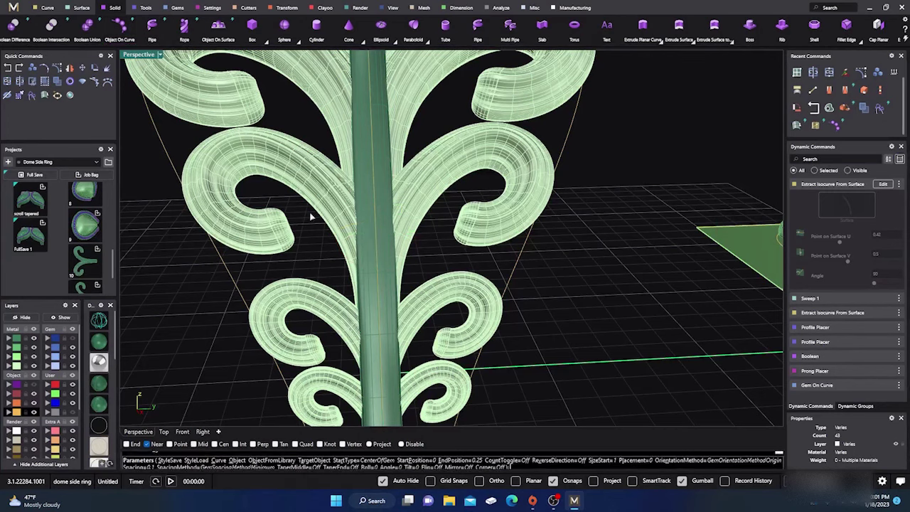
pyautogui.scroll(-10, 311, 216)
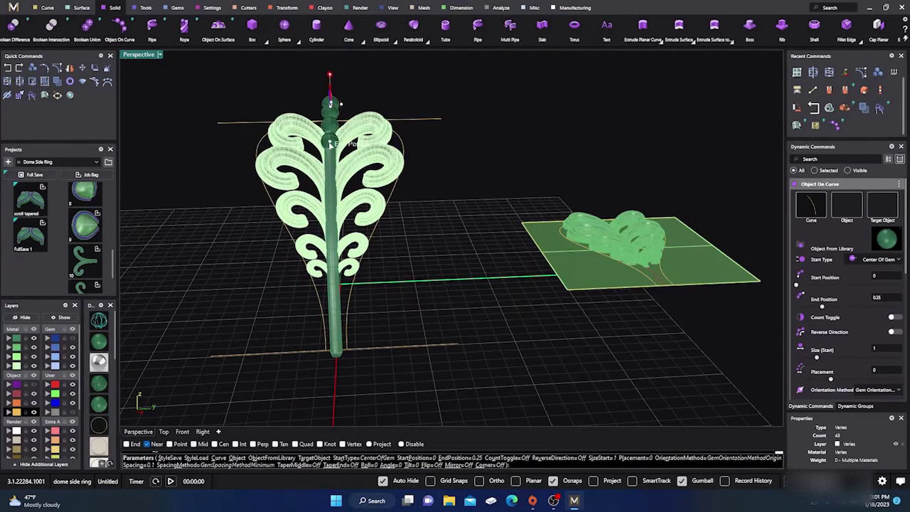
pyautogui.moveTo(334, 147); pyautogui.dragTo(348, 344)
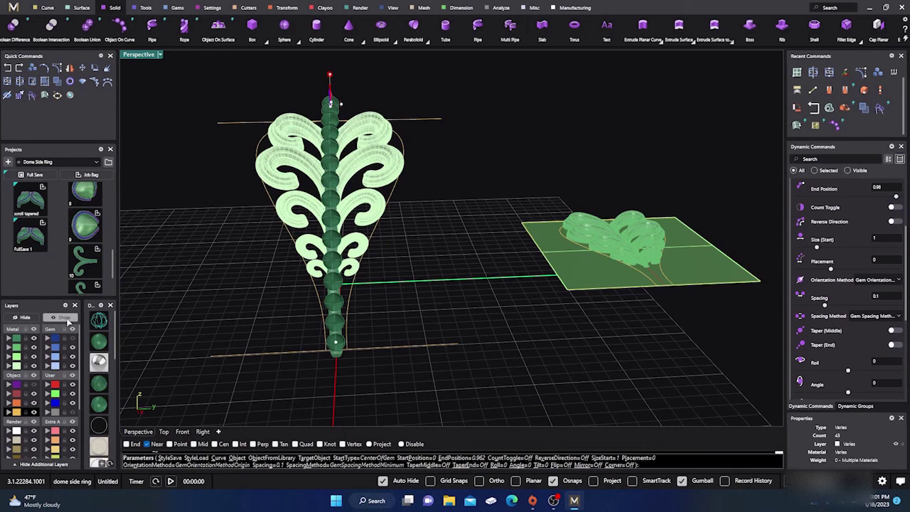
# Show the hidden ring parts around the scroll ornament
pyautogui.click(67, 319)
pyautogui.moveTo(191, 293); pyautogui.dragTo(257, 335, button='right')
pyautogui.scroll(8, 383, 215)
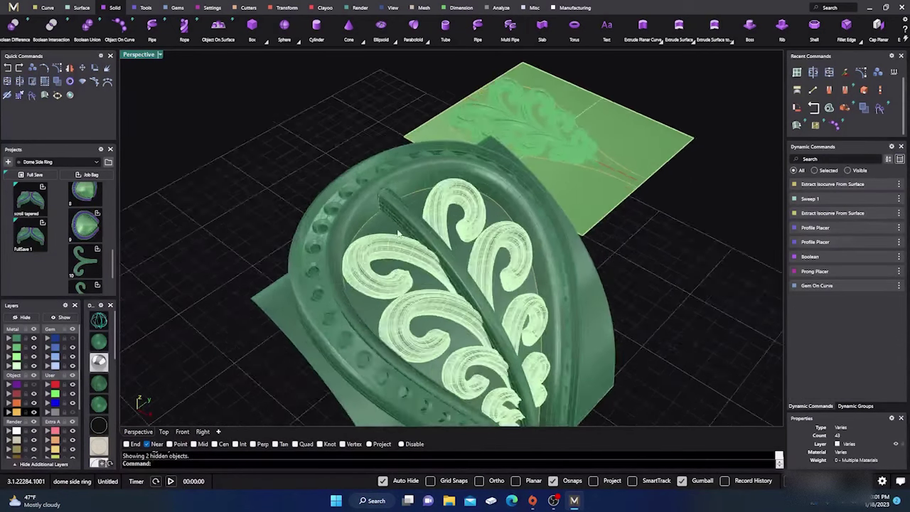
pyautogui.scroll(-10, 384, 215)
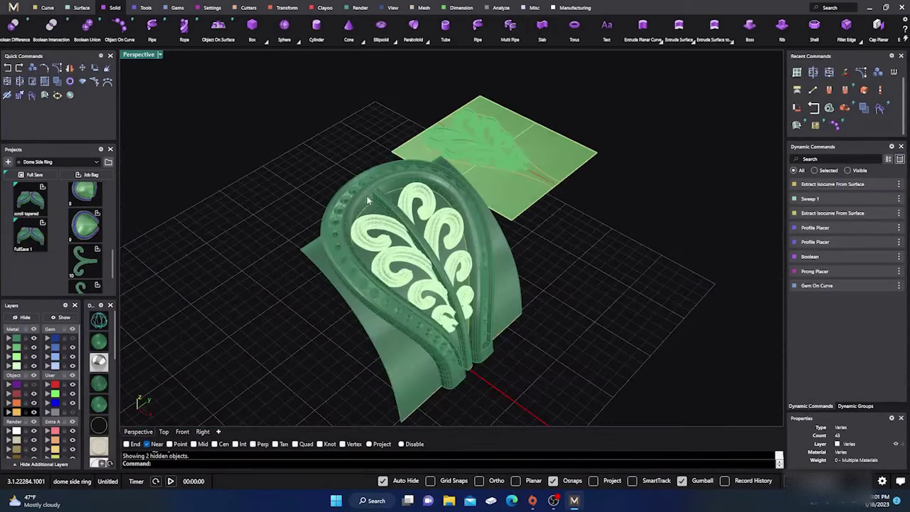
pyautogui.scroll(5, 424, 304)
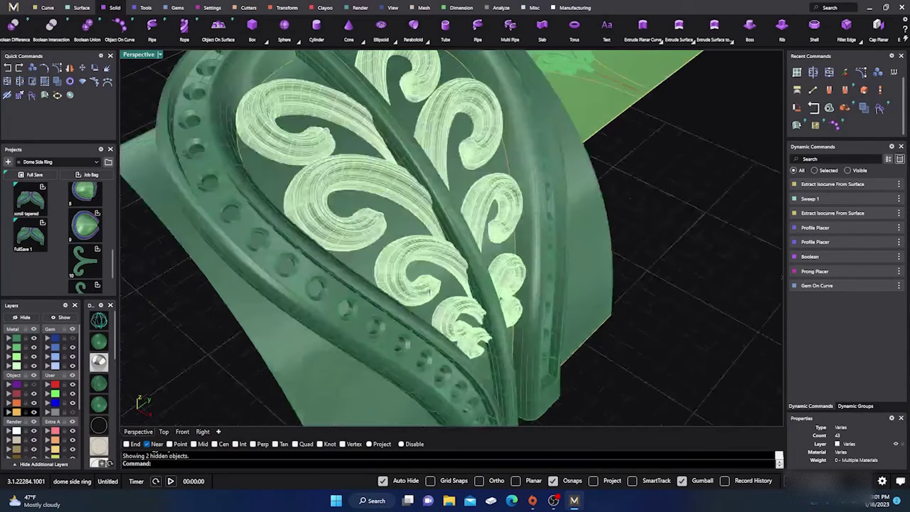
# Place library spheres along the stem's extracted isocurve with Object On Curve, ending the row at position 0.958
pyautogui.click(462, 250)
pyautogui.press('Escape')
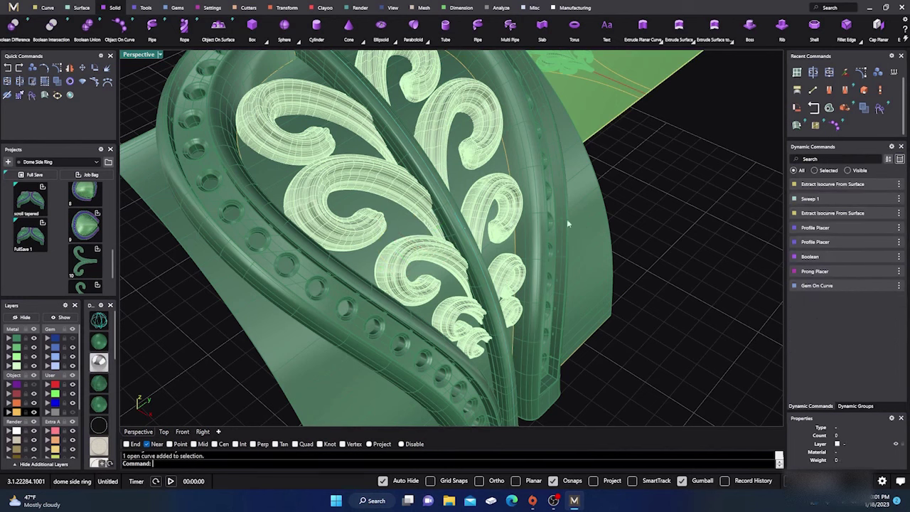
pyautogui.click(460, 226)
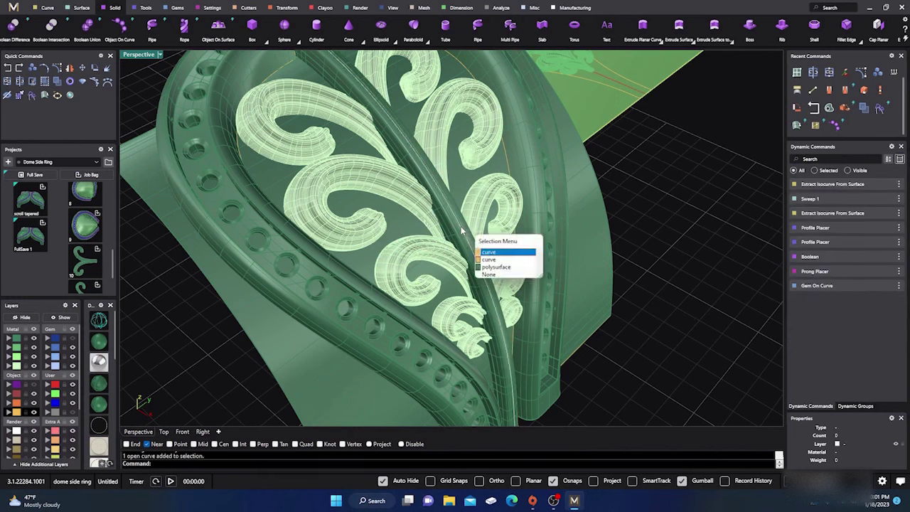
pyautogui.click(482, 261)
pyautogui.scroll(5, 441, 205)
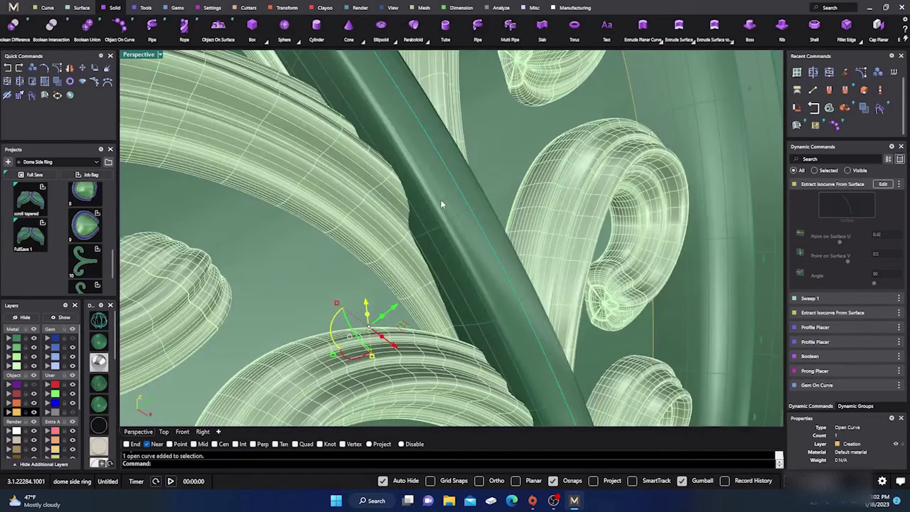
pyautogui.scroll(-8, 441, 206)
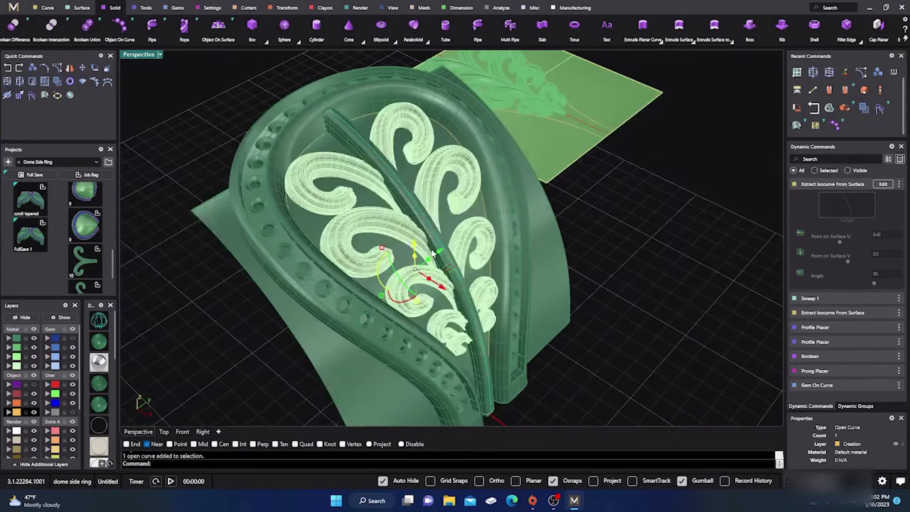
pyautogui.click(118, 28)
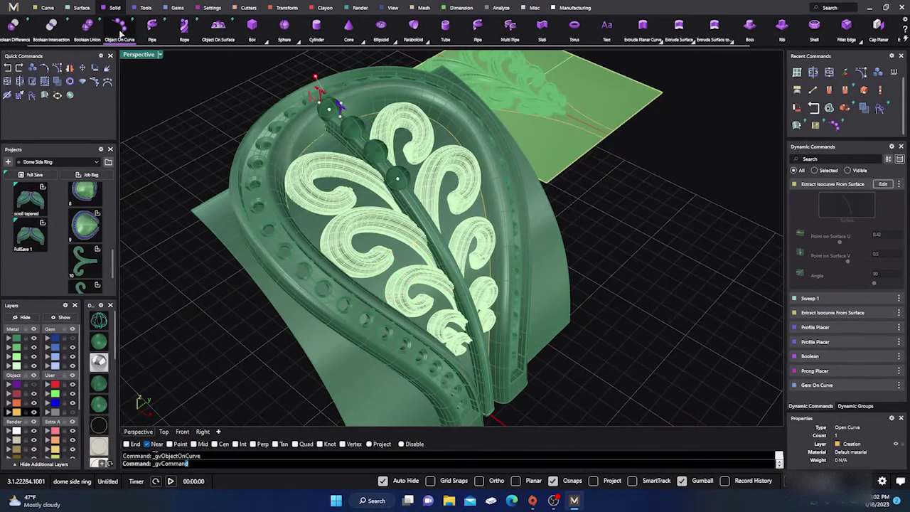
pyautogui.moveTo(397, 180); pyautogui.dragTo(499, 412)
pyautogui.scroll(-8, 312, 238)
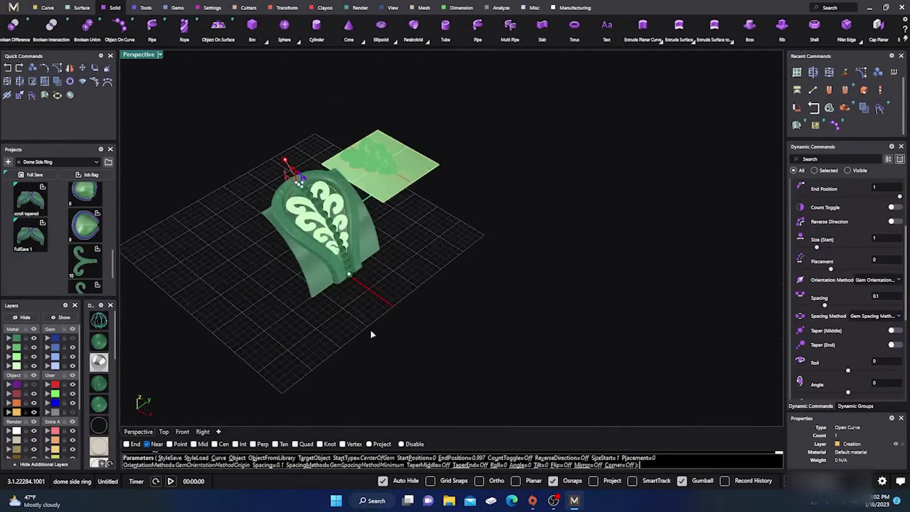
pyautogui.moveTo(342, 309); pyautogui.dragTo(314, 269, button='right')
pyautogui.scroll(8, 352, 242)
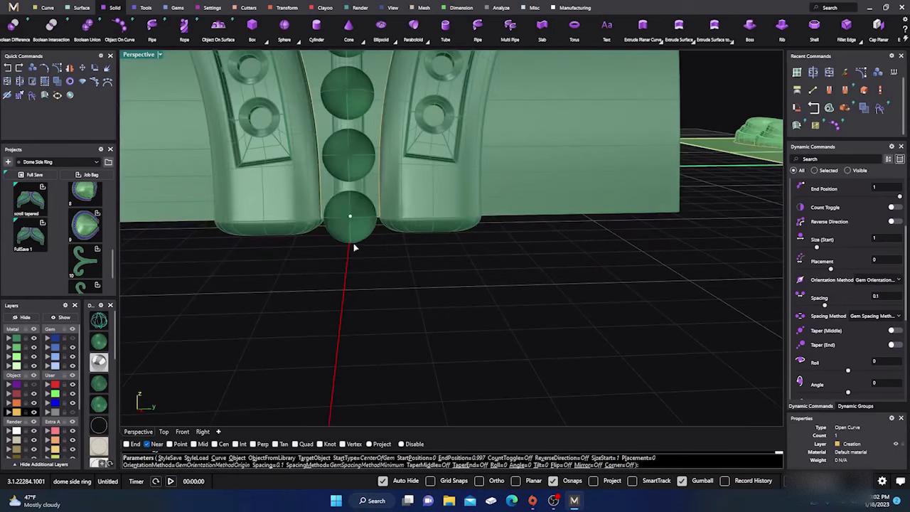
pyautogui.moveTo(349, 215); pyautogui.dragTo(354, 182)
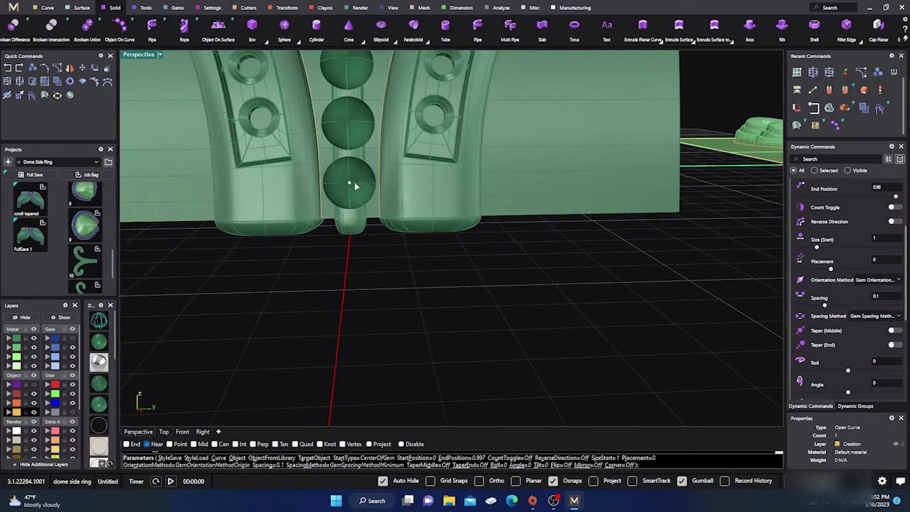
# Tighten the sphere row's spacing to -0.09 mm and reduce its start size to 0.45 mm so the spheres fit within the stem's width
pyautogui.scroll(-5, 354, 182)
pyautogui.moveTo(340, 217); pyautogui.dragTo(463, 328, button='right')
pyautogui.scroll(7, 262, 249)
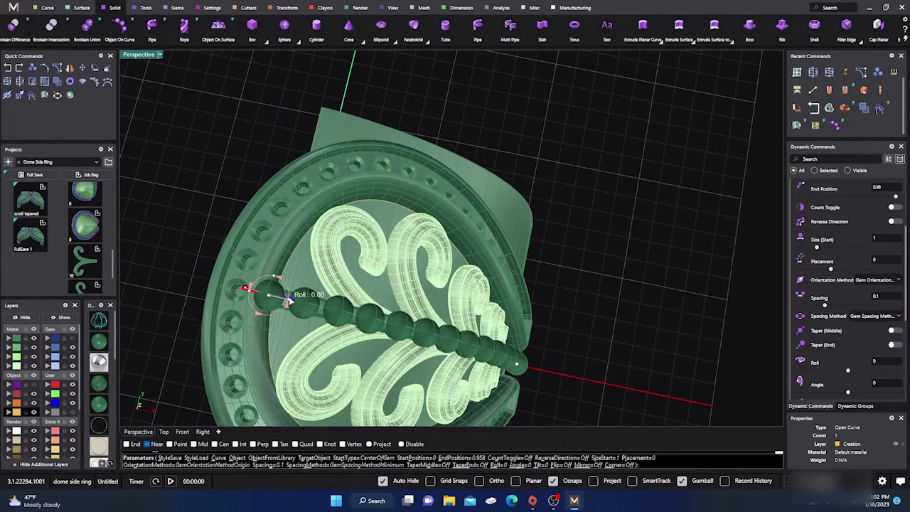
pyautogui.scroll(5, 288, 300)
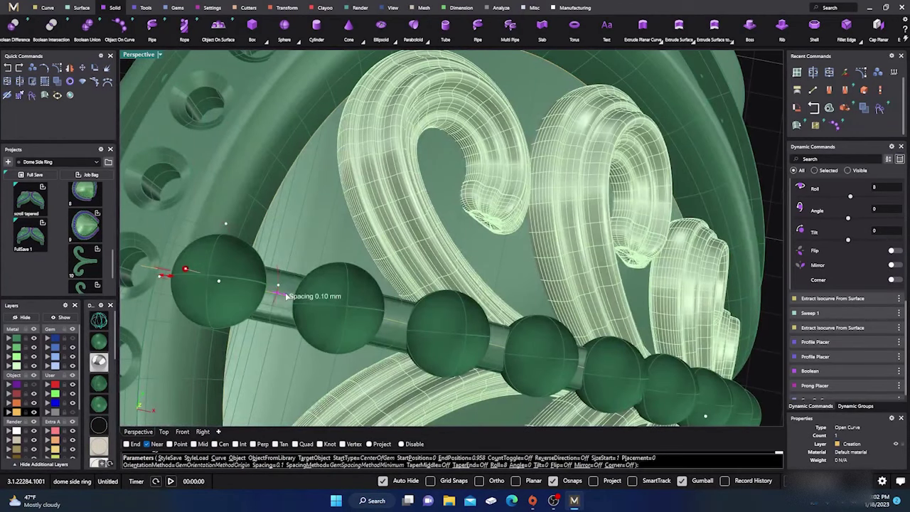
pyautogui.moveTo(287, 295); pyautogui.dragTo(269, 297)
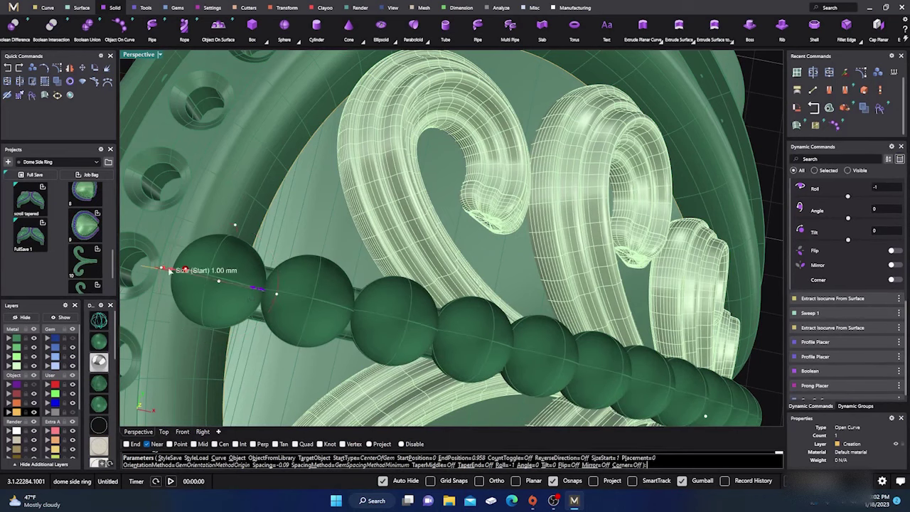
pyautogui.moveTo(177, 271); pyautogui.dragTo(220, 284)
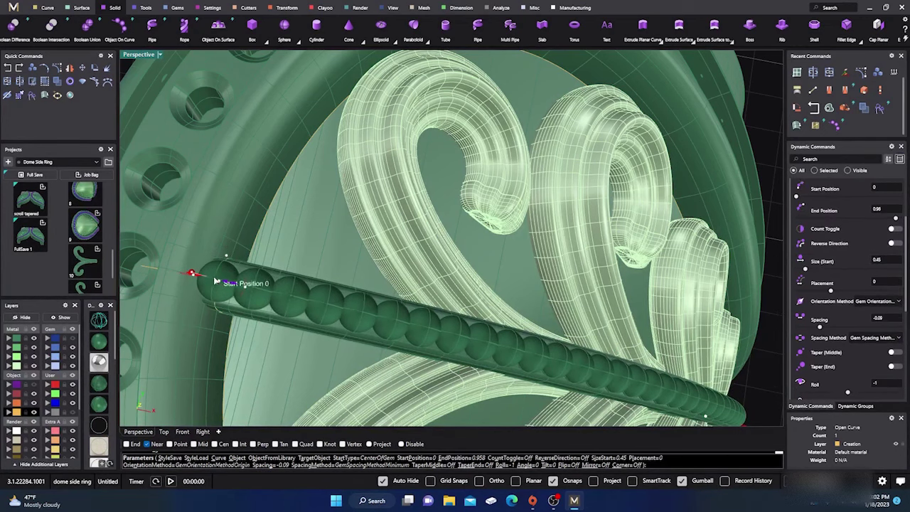
# Extend the sphere row's end position to 0.983 near the stem's lower end and accept the placement
pyautogui.scroll(-7, 284, 224)
pyautogui.moveTo(454, 389); pyautogui.dragTo(339, 279, button='right')
pyautogui.scroll(6, 392, 283)
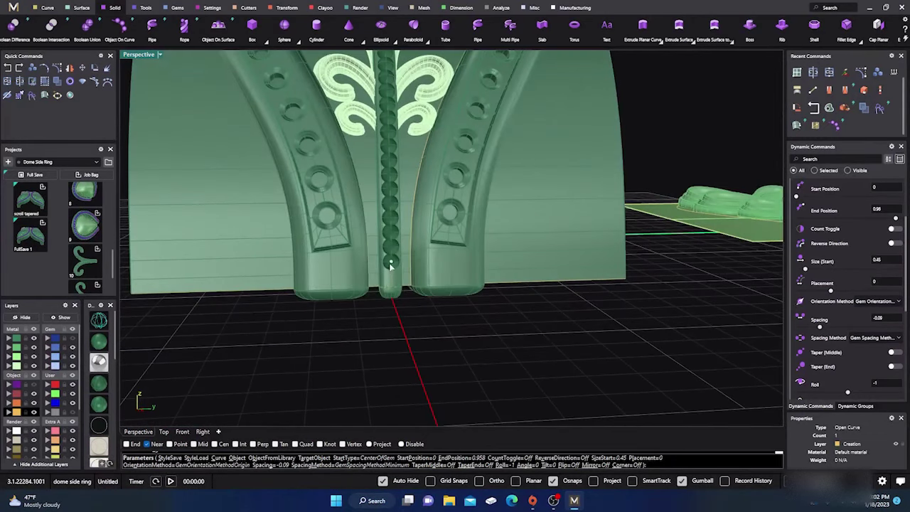
pyautogui.moveTo(390, 265); pyautogui.dragTo(392, 278)
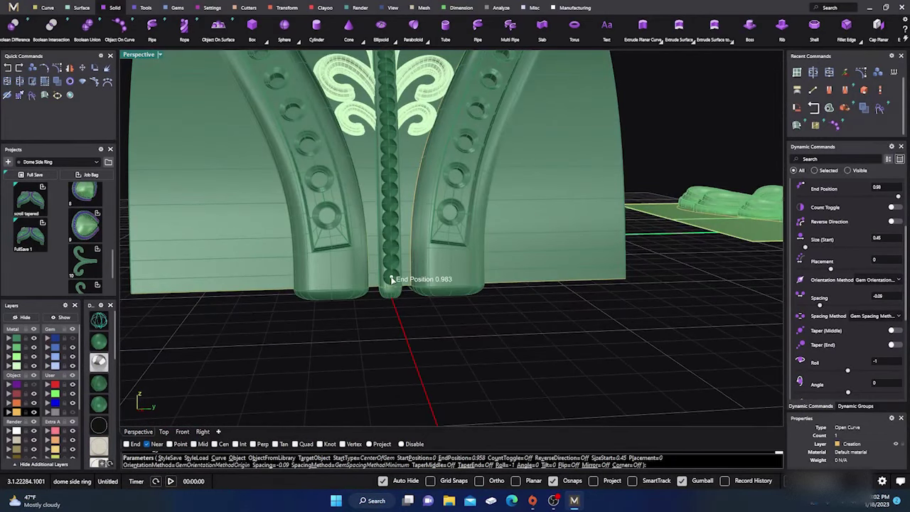
pyautogui.scroll(-5, 387, 298)
pyautogui.moveTo(381, 319); pyautogui.dragTo(395, 350, button='right')
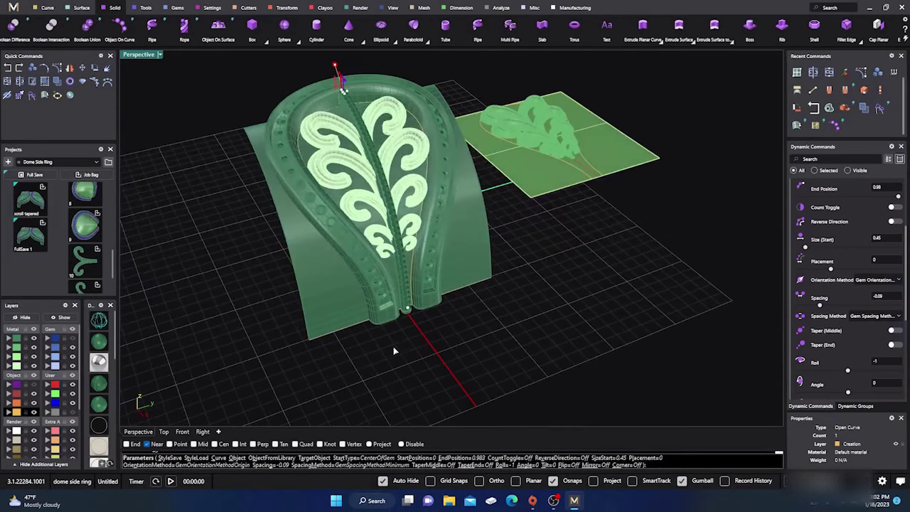
pyautogui.press('Return')
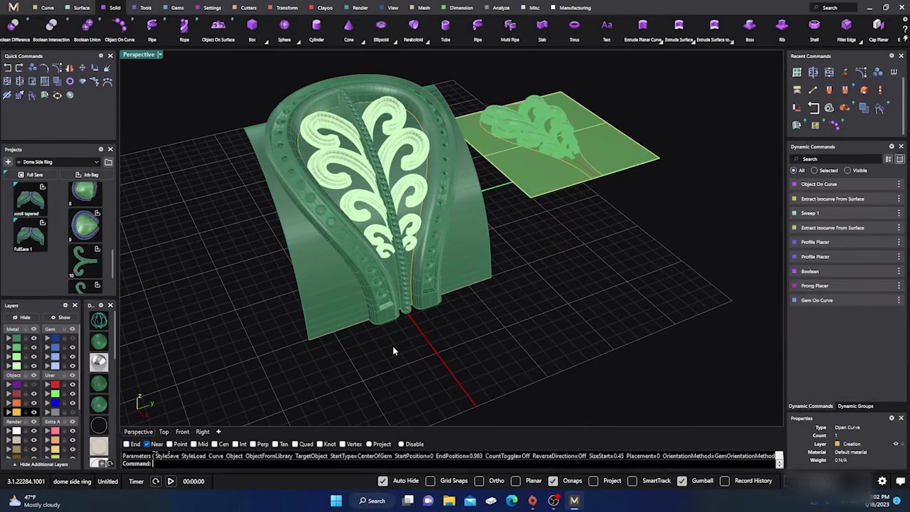
# Move the row of spheres on the central stem to the Setting layer and show the gem layer
pyautogui.scroll(2, 382, 170)
pyautogui.click(381, 172)
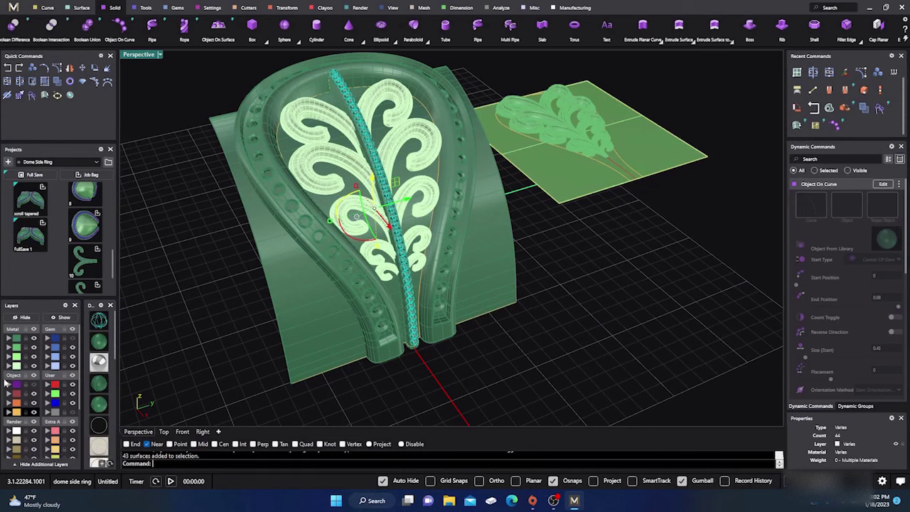
pyautogui.click(7, 387)
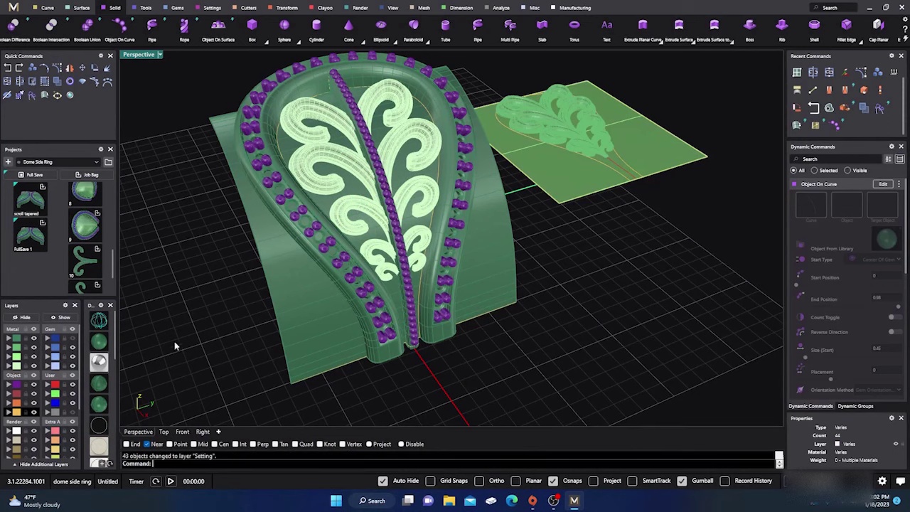
pyautogui.click(72, 338)
# Move the curved base surface, the flat scroll layout beside the ring and the remaining construction curves to the hidden User 04 layer
pyautogui.scroll(-3, 335, 290)
pyautogui.click(317, 343)
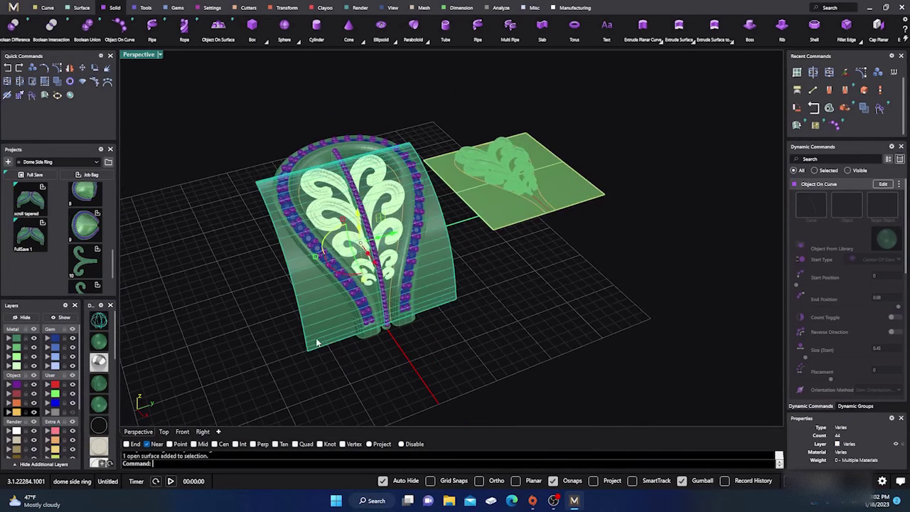
pyautogui.click(50, 412)
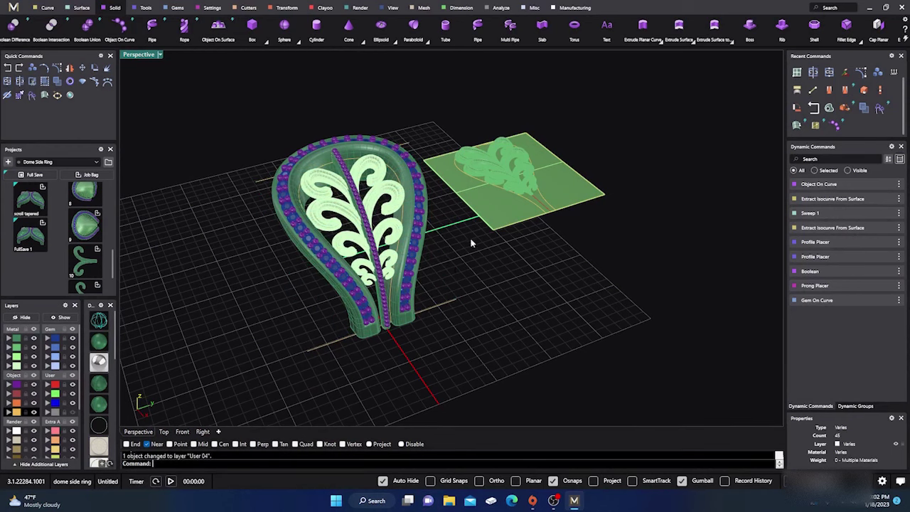
pyautogui.moveTo(561, 289); pyautogui.dragTo(522, 278, button='right')
pyautogui.moveTo(485, 146); pyautogui.dragTo(692, 313)
pyautogui.click(49, 413)
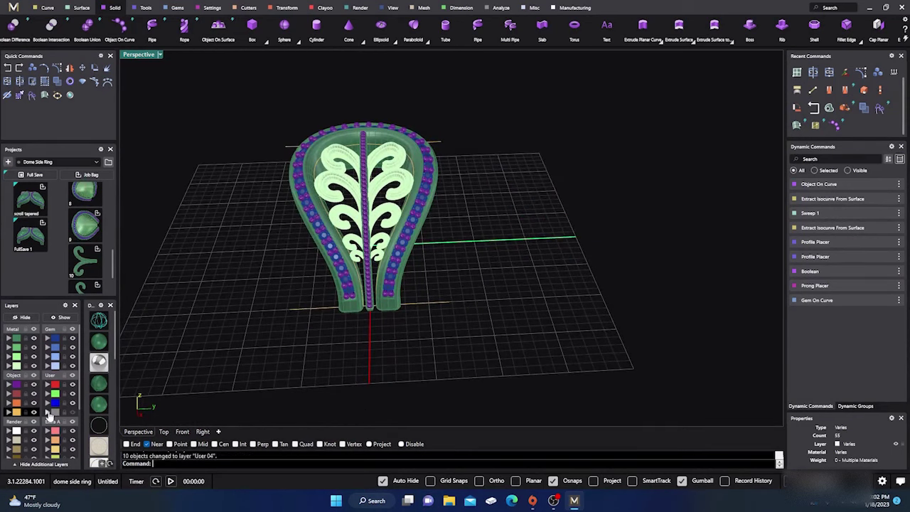
pyautogui.rightClick(16, 413)
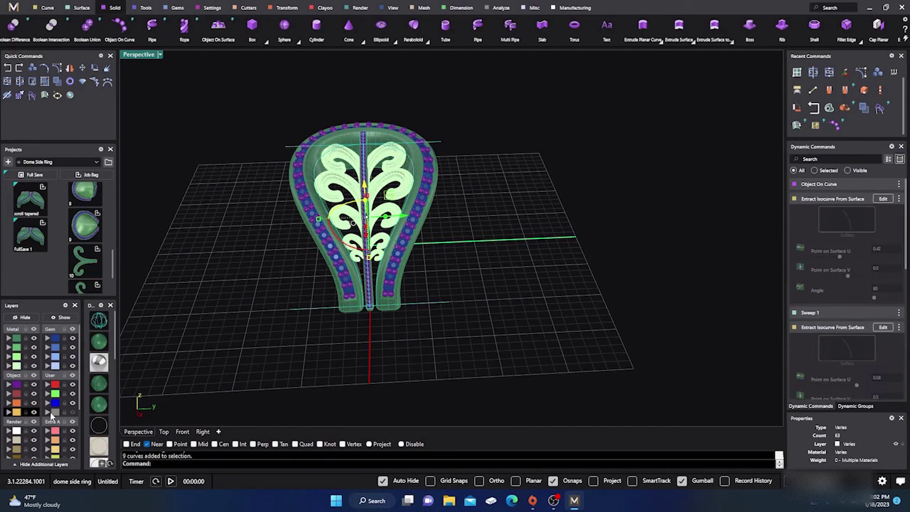
pyautogui.click(49, 413)
# Move all the scroll ornament pieces to the Metal 02 layer
pyautogui.moveTo(251, 332); pyautogui.dragTo(407, 365, button='right')
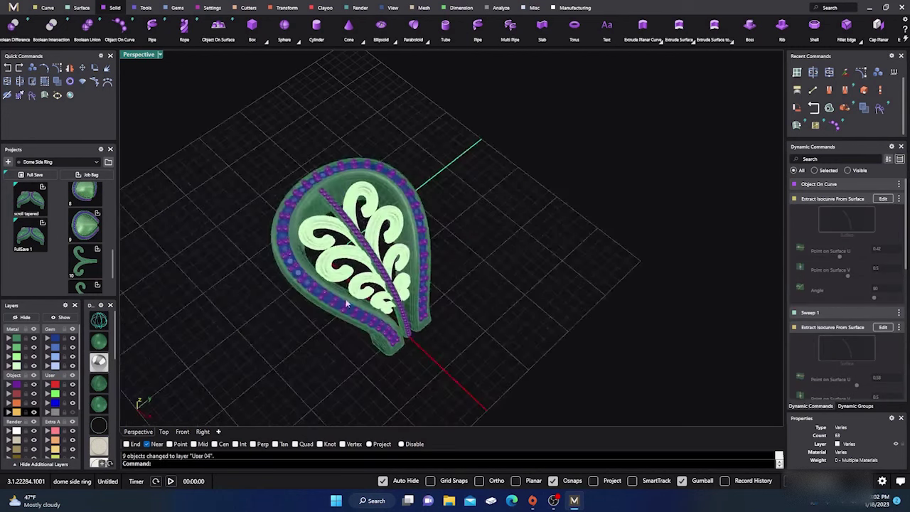
pyautogui.scroll(8, 355, 246)
pyautogui.scroll(-4, 356, 243)
pyautogui.scroll(-5, 355, 244)
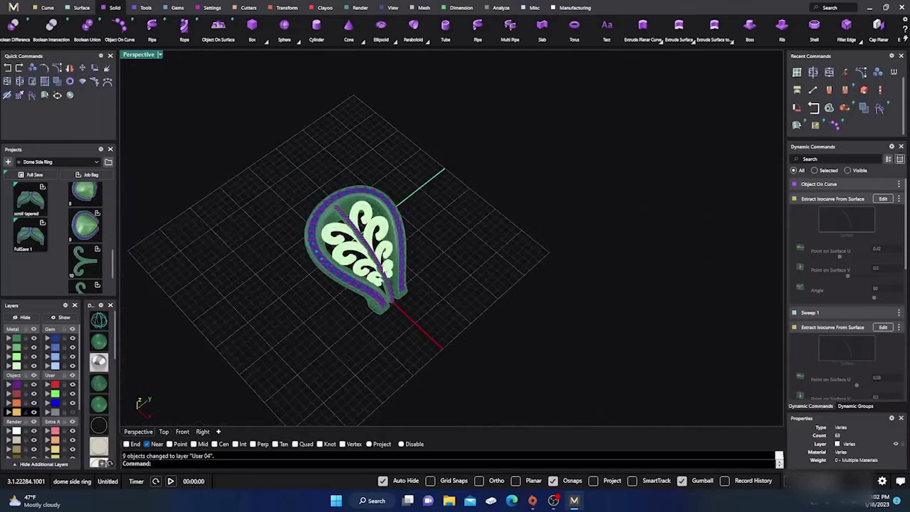
pyautogui.moveTo(355, 246); pyautogui.dragTo(340, 233, button='right')
pyautogui.scroll(2, 340, 232)
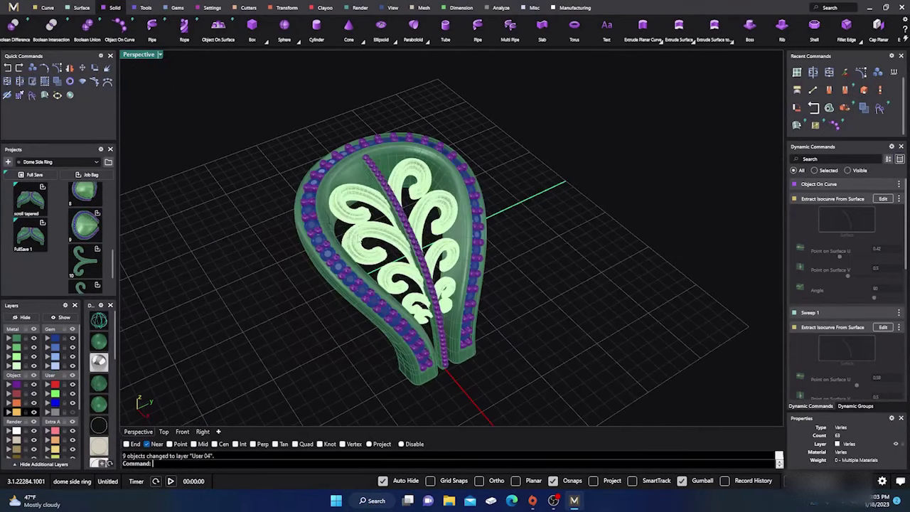
pyautogui.click(360, 237)
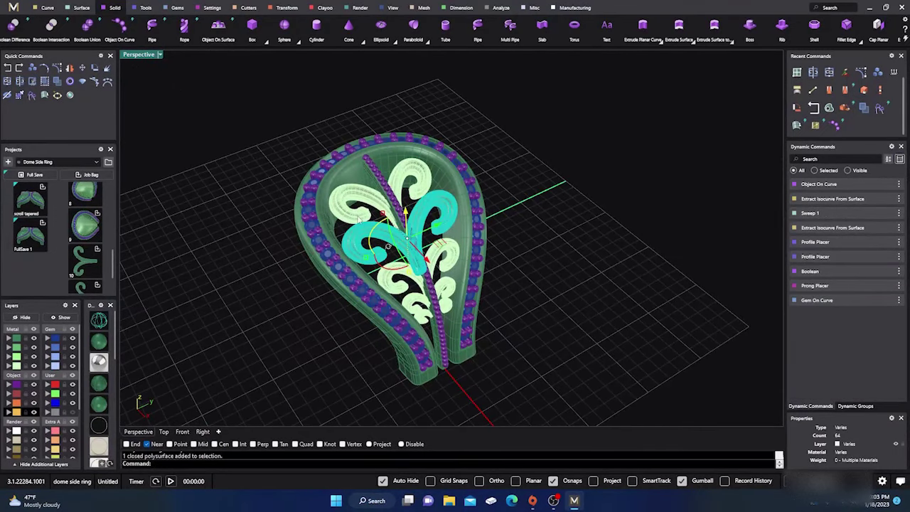
pyautogui.rightClick(17, 365)
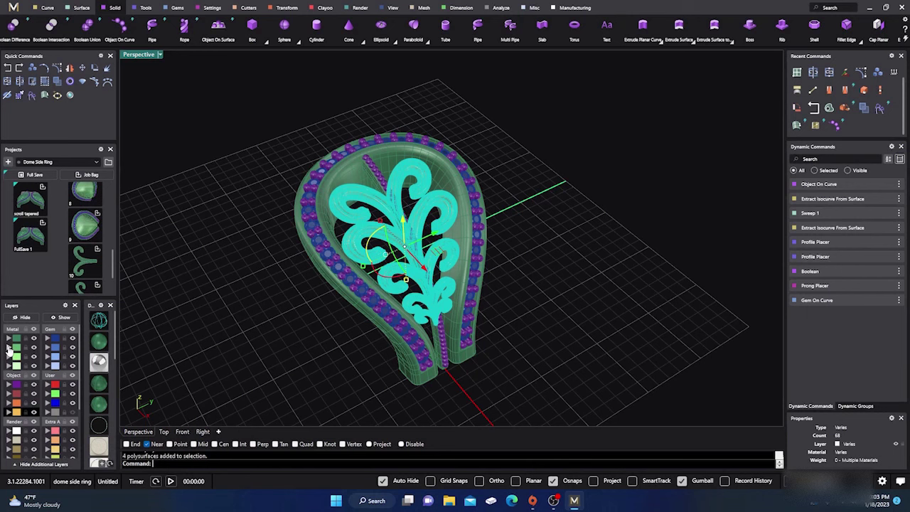
pyautogui.click(9, 349)
pyautogui.click(186, 284)
# Mirror a copy of the complete ring half to the opposite side, using a mirror plane through 0,0,0 along the Y axis
pyautogui.moveTo(253, 314); pyautogui.dragTo(261, 324, button='right')
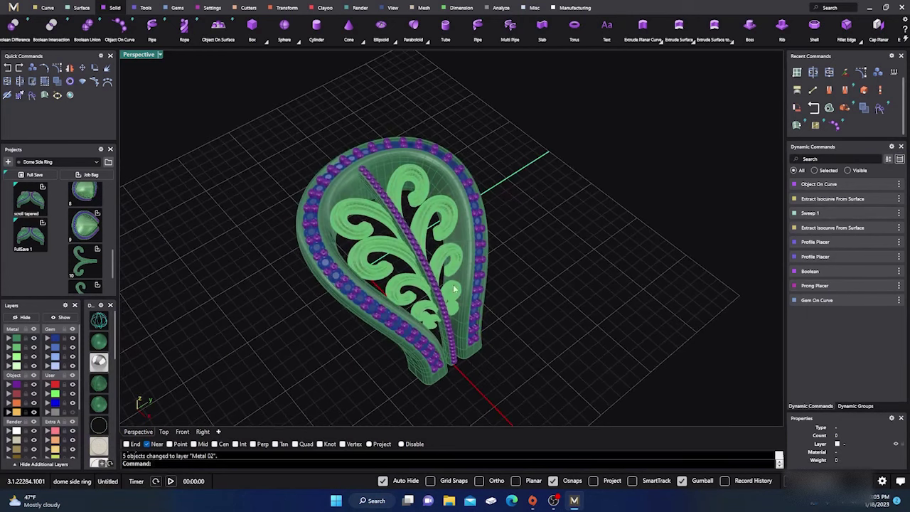
pyautogui.scroll(-3, 469, 341)
pyautogui.scroll(6, 456, 334)
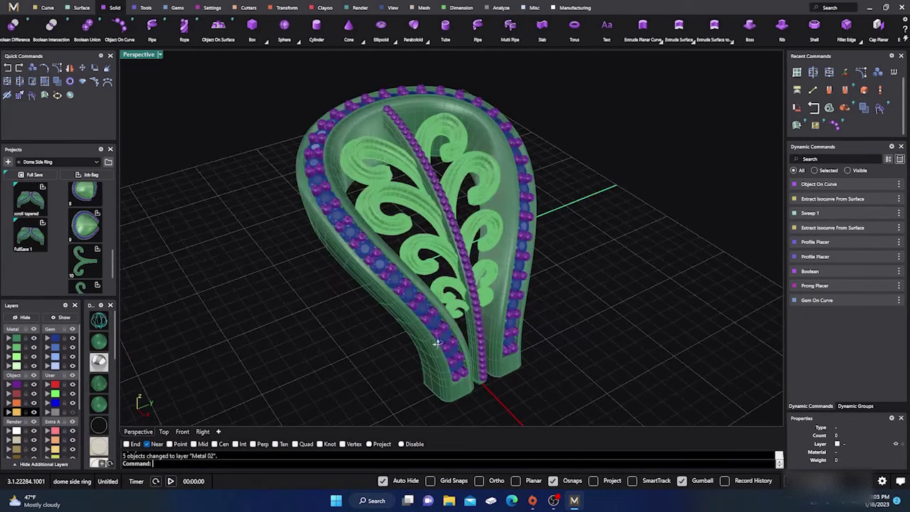
pyautogui.scroll(-5, 438, 343)
pyautogui.moveTo(347, 175); pyautogui.dragTo(529, 406)
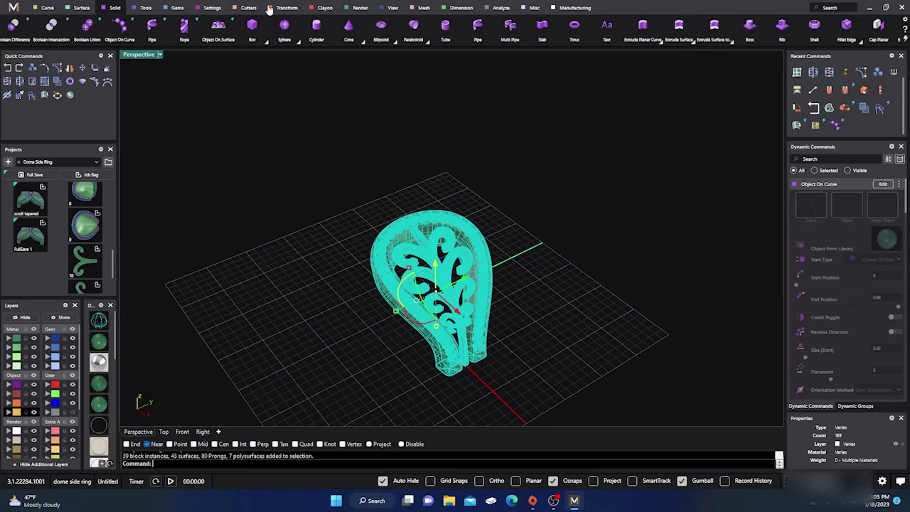
pyautogui.click(71, 69)
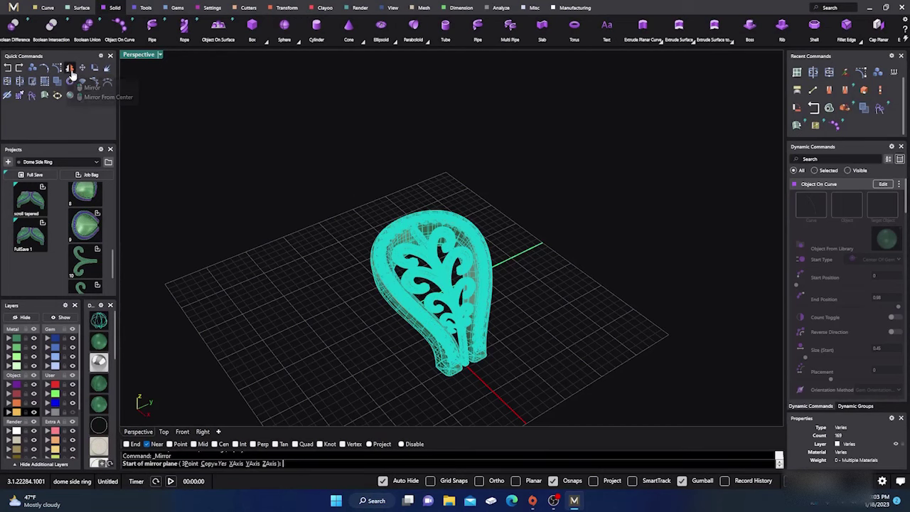
pyautogui.write('0,0,0')
pyautogui.press('Return')
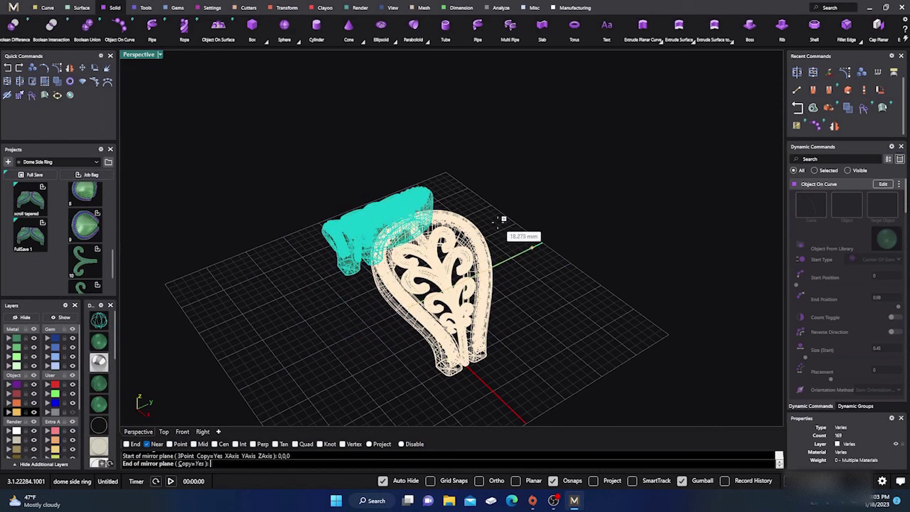
pyautogui.click(514, 232)
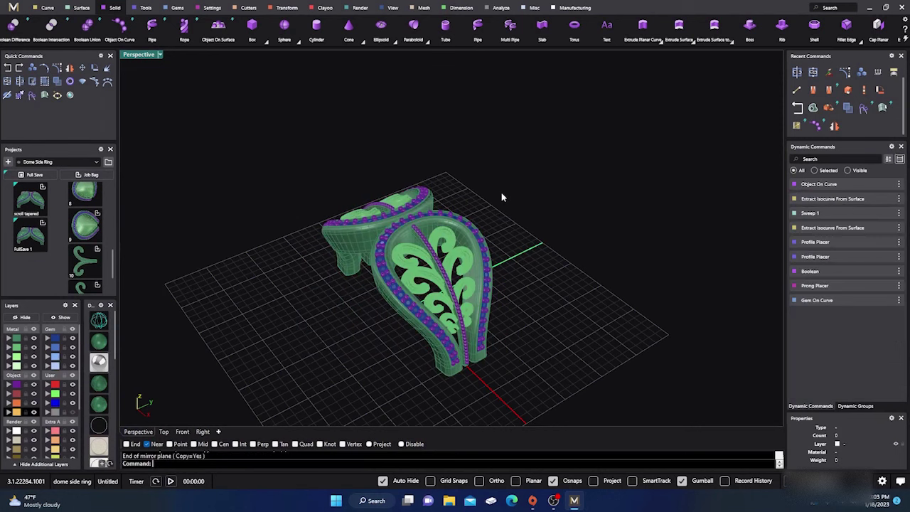
# Display both ring halves in the rendered metal mode and inspect them from above and from the side
pyautogui.moveTo(501, 192); pyautogui.dragTo(542, 237, button='right')
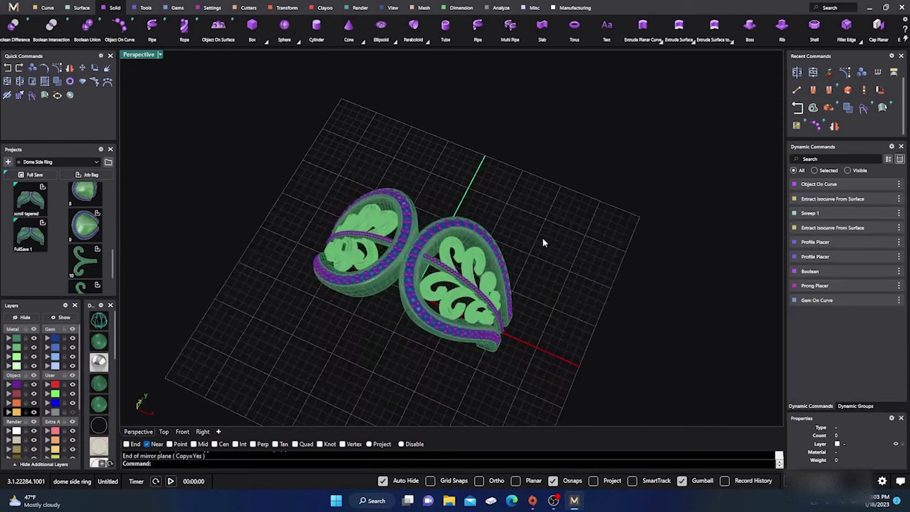
pyautogui.click(103, 364)
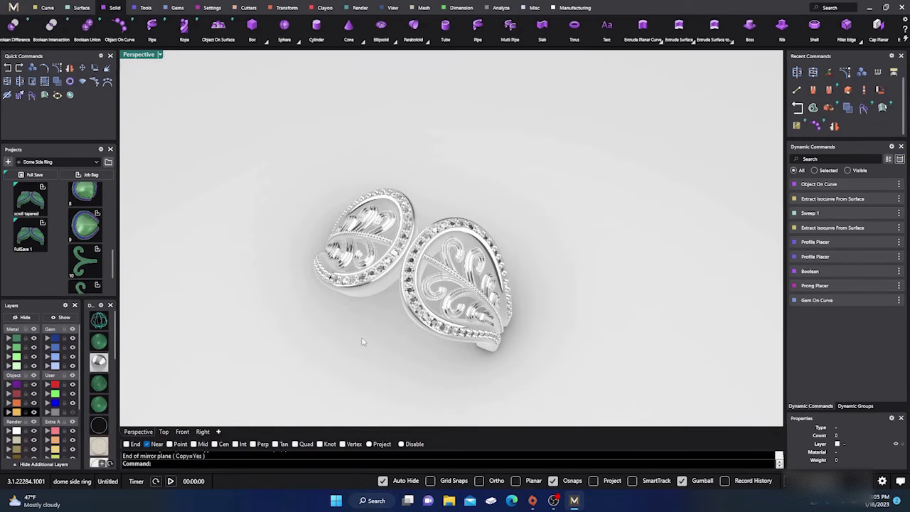
pyautogui.moveTo(362, 342); pyautogui.dragTo(282, 300, button='right')
pyautogui.scroll(-3, 412, 330)
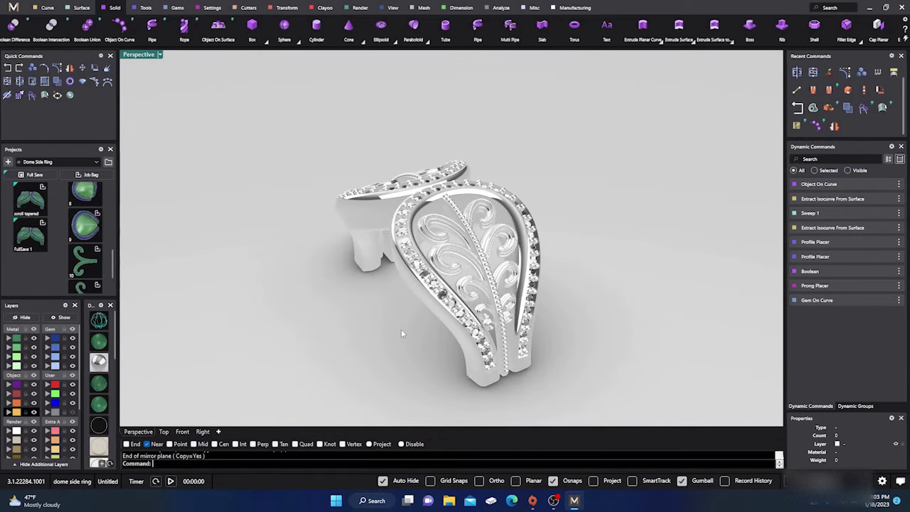
pyautogui.moveTo(402, 333); pyautogui.dragTo(426, 385, button='right')
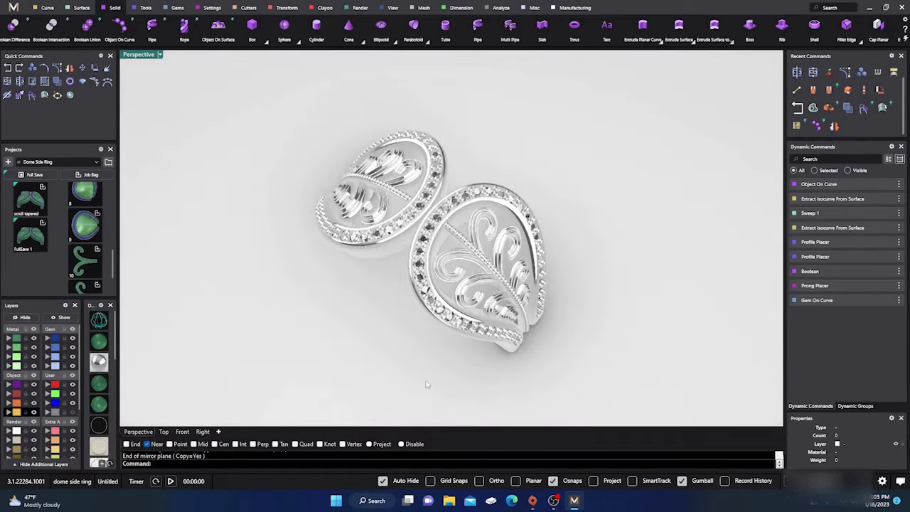
pyautogui.moveTo(363, 354); pyautogui.dragTo(397, 352, button='right')
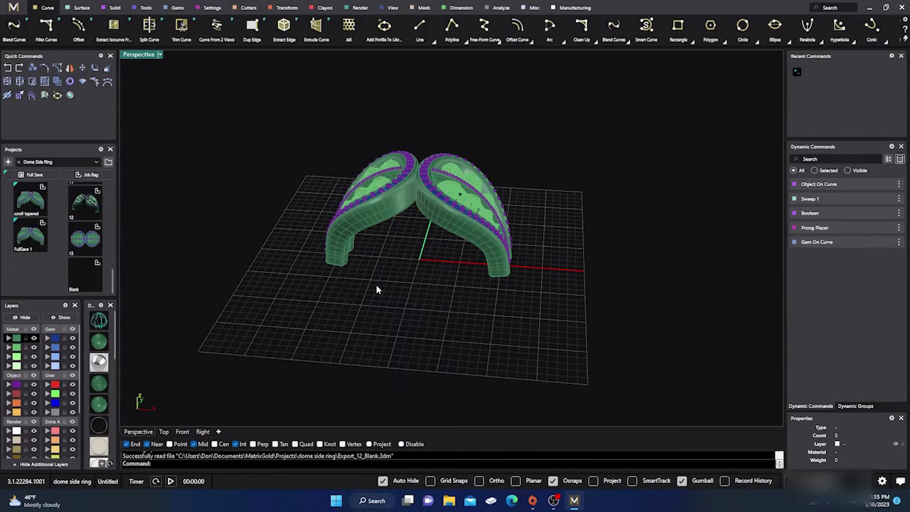
# Create a Ring Rail with the US region and size 7
pyautogui.moveTo(378, 289); pyautogui.dragTo(440, 219, button='right')
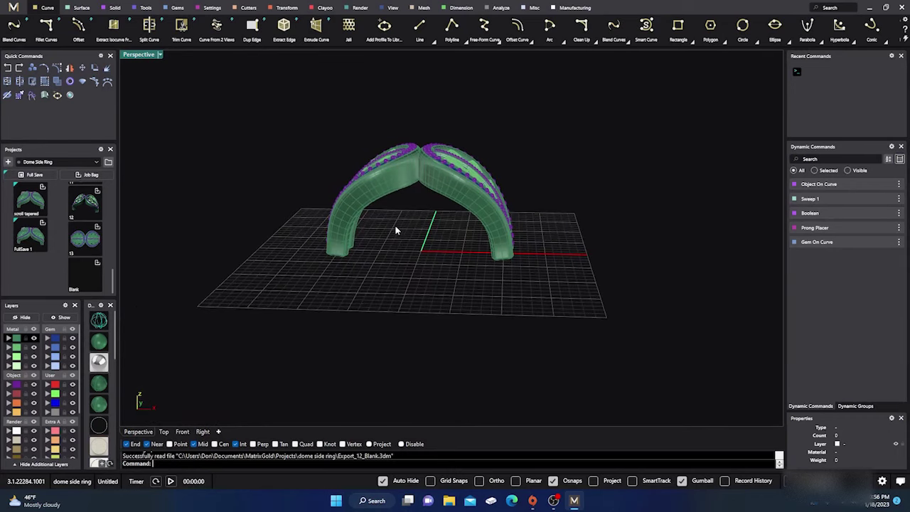
pyautogui.click(114, 7)
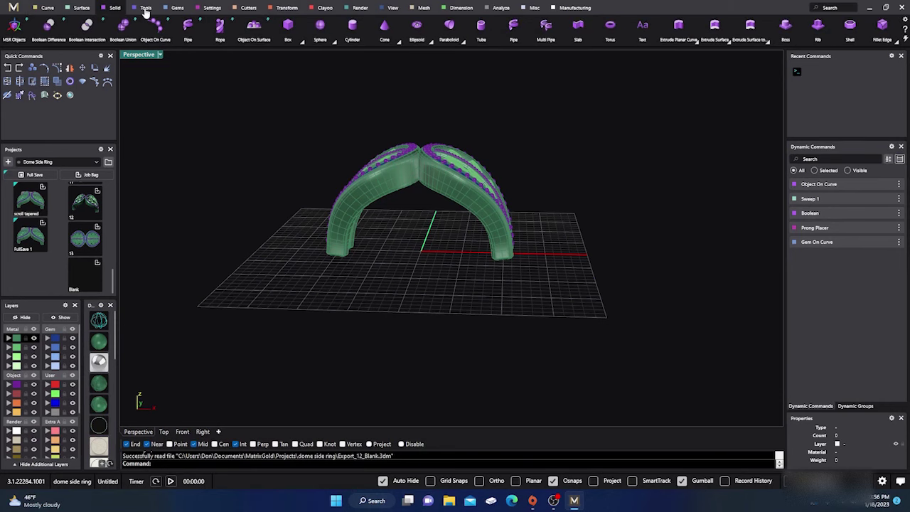
pyautogui.click(145, 7)
pyautogui.click(278, 32)
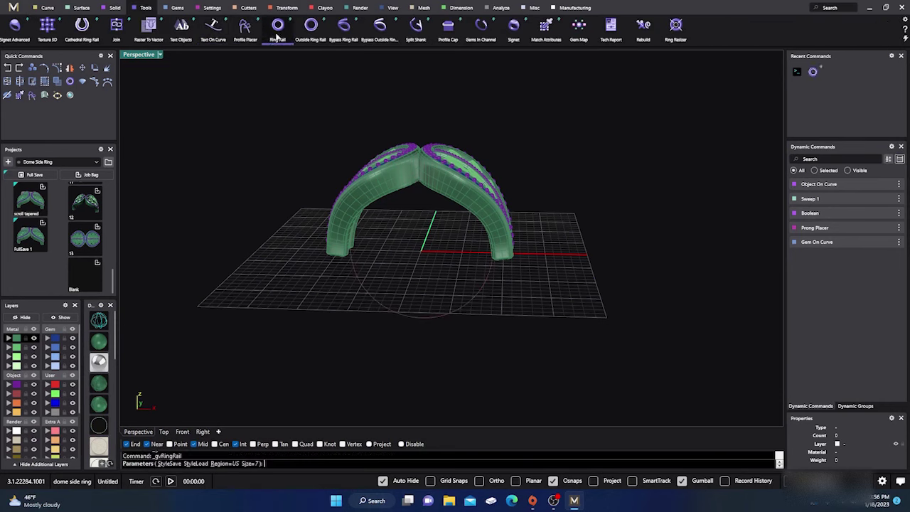
pyautogui.press('Return')
pyautogui.moveTo(276, 237); pyautogui.dragTo(321, 275, button='right')
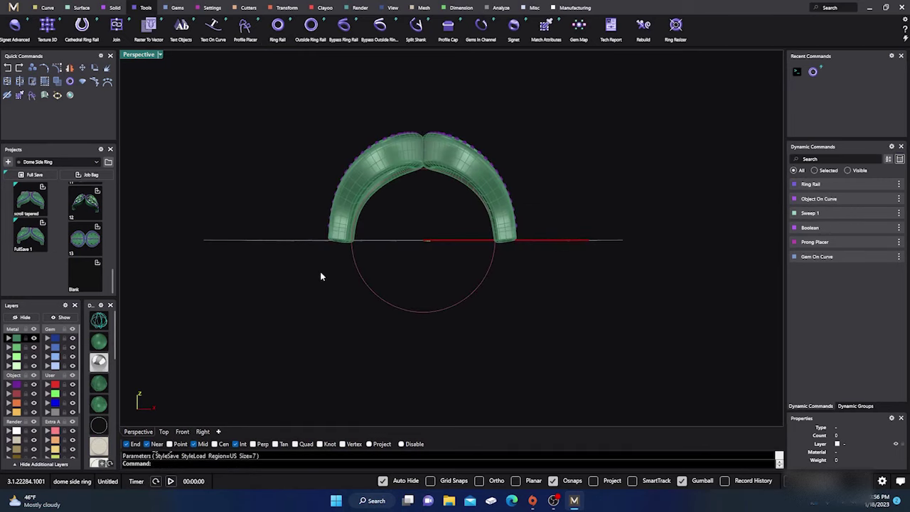
# Hide the ring rail's layer and examine the lower ends of the ring halves in the Front view
pyautogui.click(34, 395)
pyautogui.click(182, 432)
pyautogui.scroll(5, 308, 221)
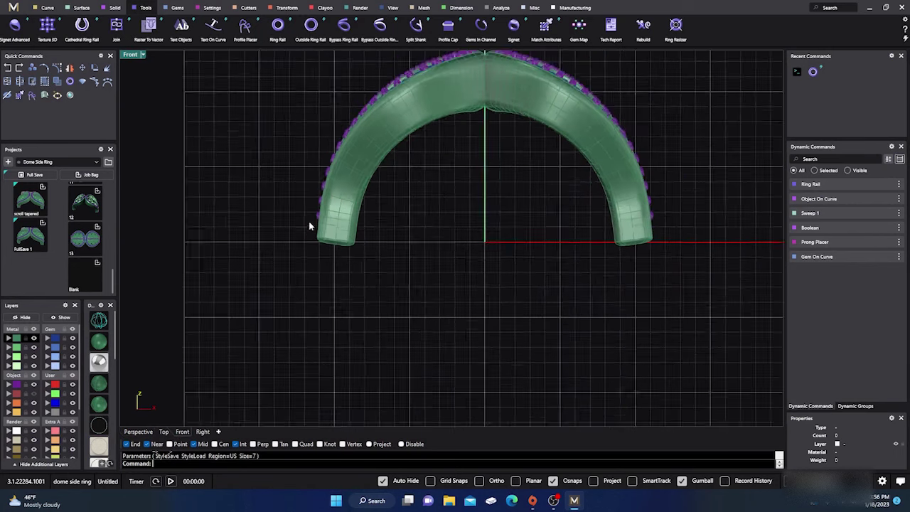
pyautogui.scroll(3, 322, 246)
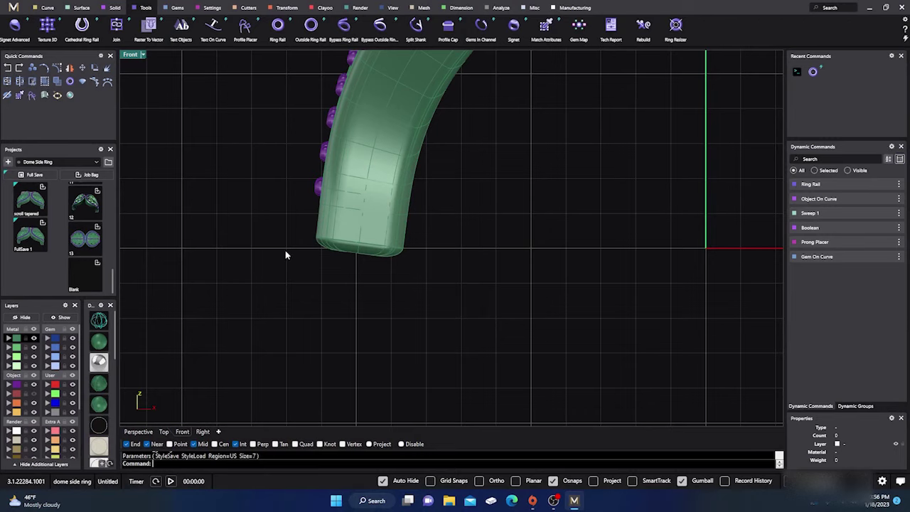
pyautogui.scroll(-5, 285, 255)
pyautogui.moveTo(371, 258); pyautogui.dragTo(333, 265, button='right')
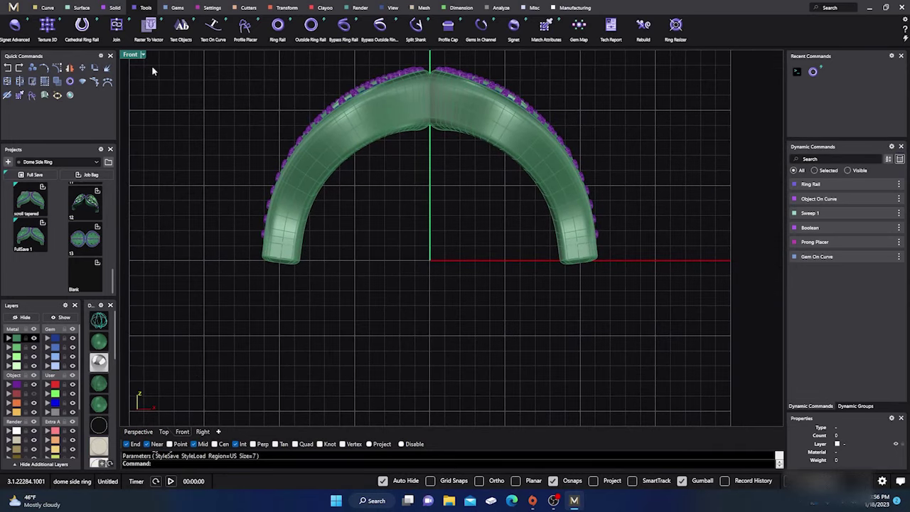
# Create a rectangular plane surface on the Cutting layer, drawn in the Top view around both ring halves
pyautogui.doubleClick(130, 56)
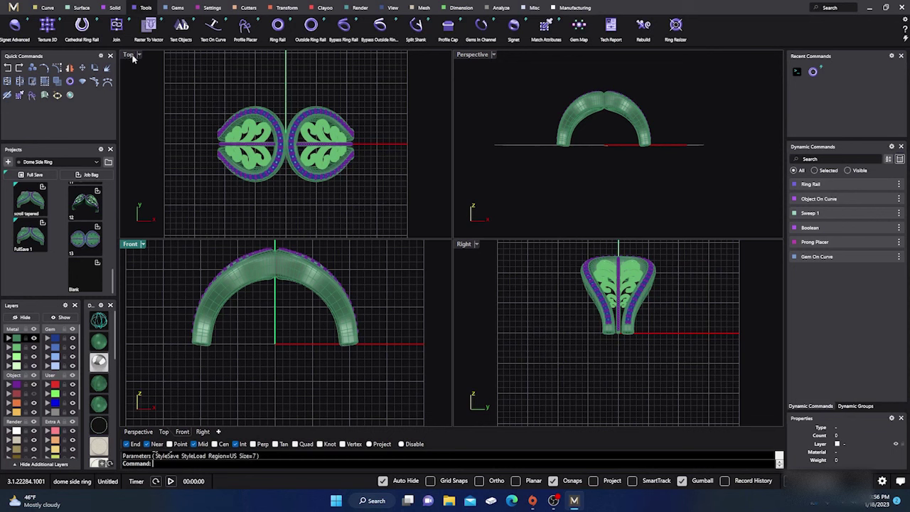
pyautogui.click(82, 8)
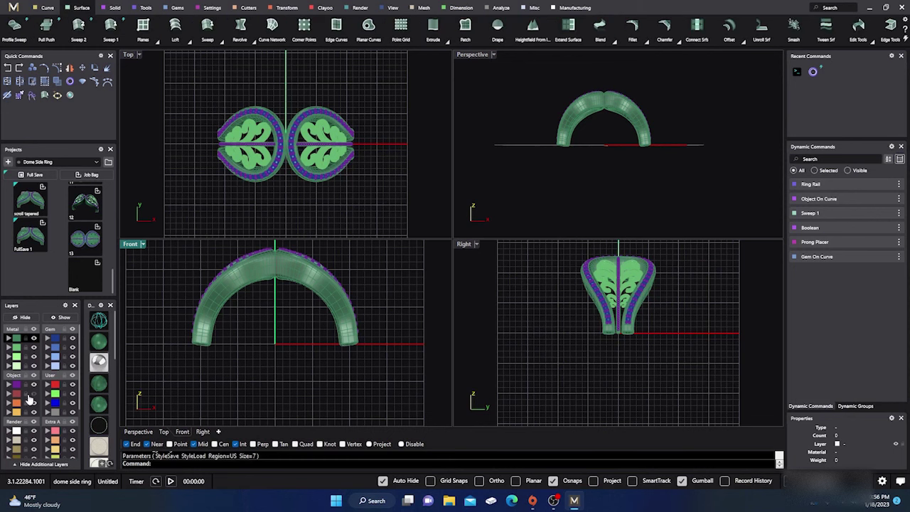
pyautogui.click(144, 31)
pyautogui.click(193, 87)
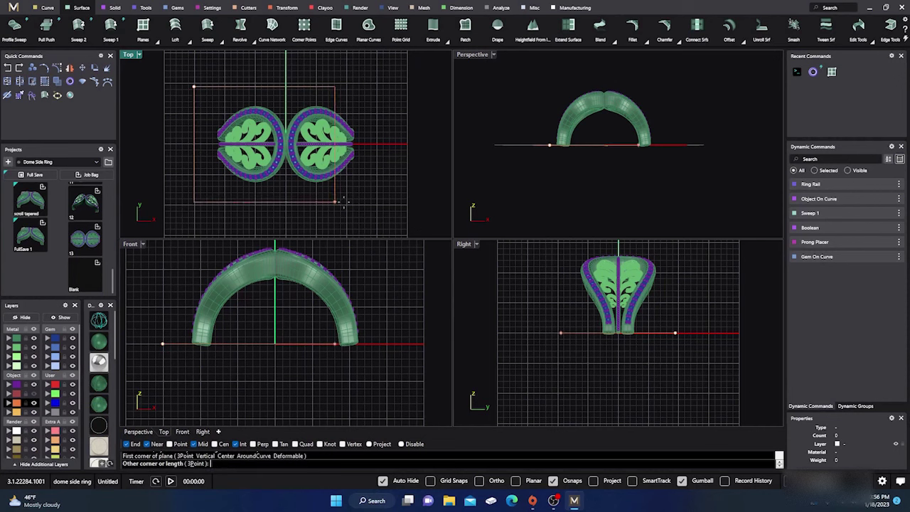
pyautogui.click(387, 207)
# Raise the cutting plane slightly above the baseline so it crosses the lower ends of both ring halves
pyautogui.click(281, 347)
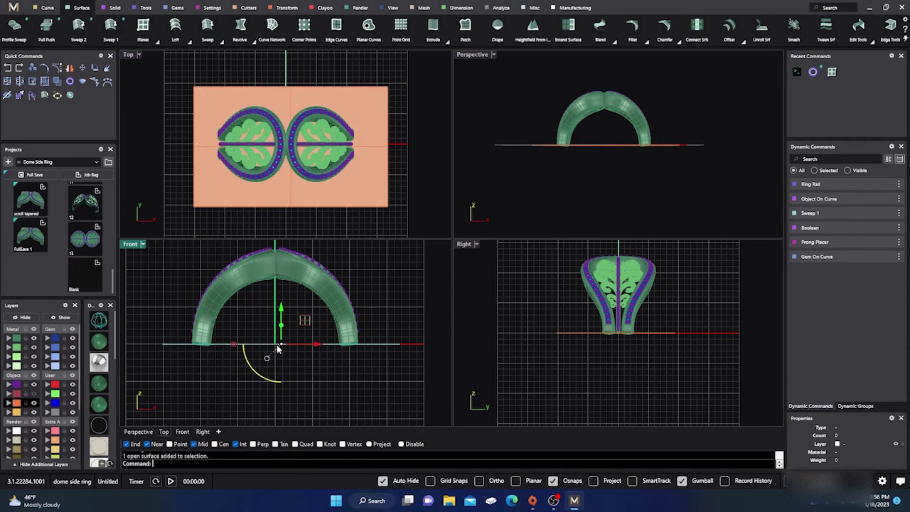
pyautogui.scroll(3, 259, 338)
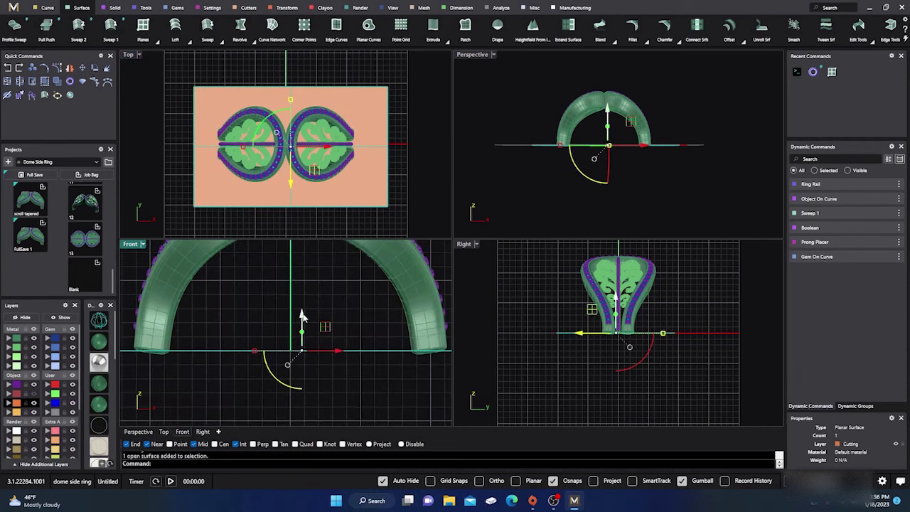
pyautogui.moveTo(302, 315); pyautogui.dragTo(301, 311)
pyautogui.click(249, 294)
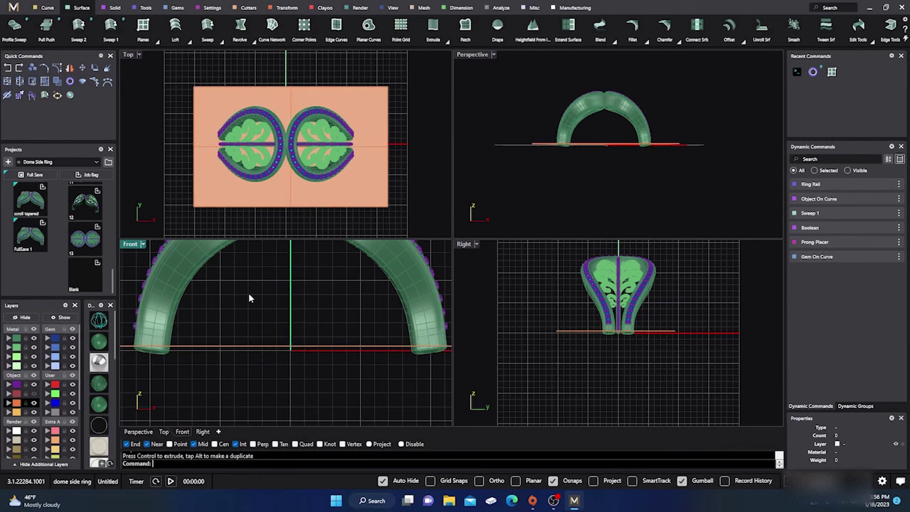
# Split all Metal 01 objects of both ring halves with the cutting plane and delete the plane
pyautogui.scroll(3, 130, 350)
pyautogui.scroll(5, 131, 356)
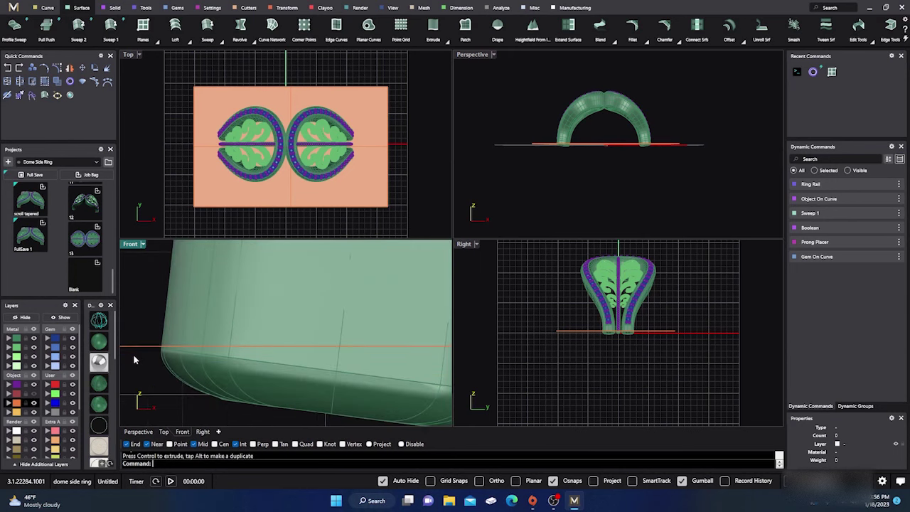
pyautogui.scroll(-8, 145, 355)
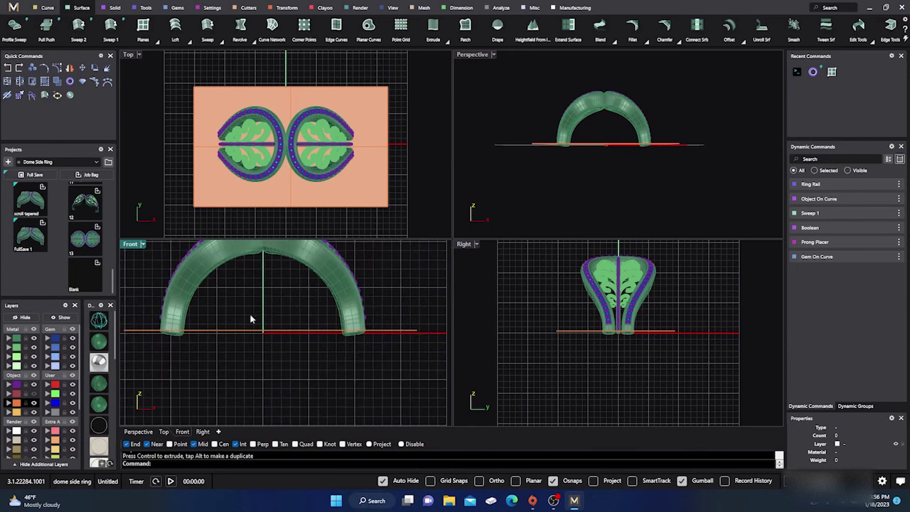
pyautogui.click(321, 273)
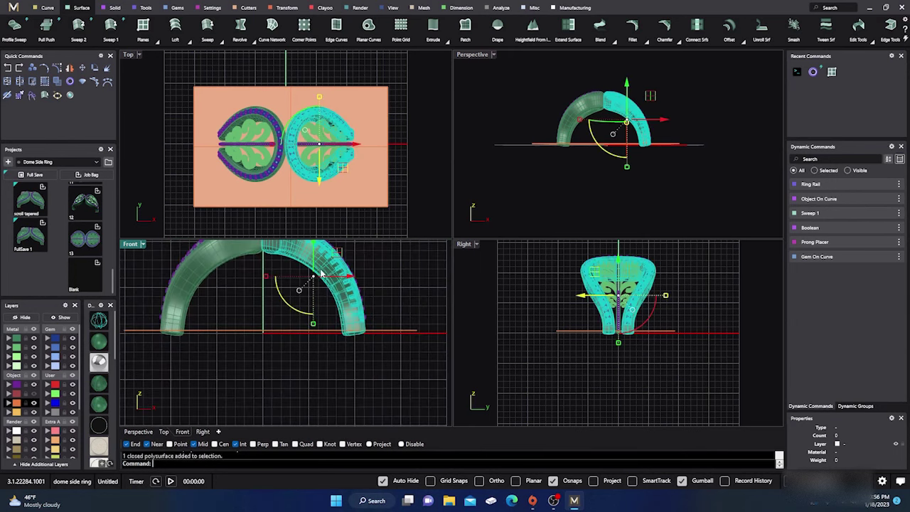
pyautogui.click(200, 278)
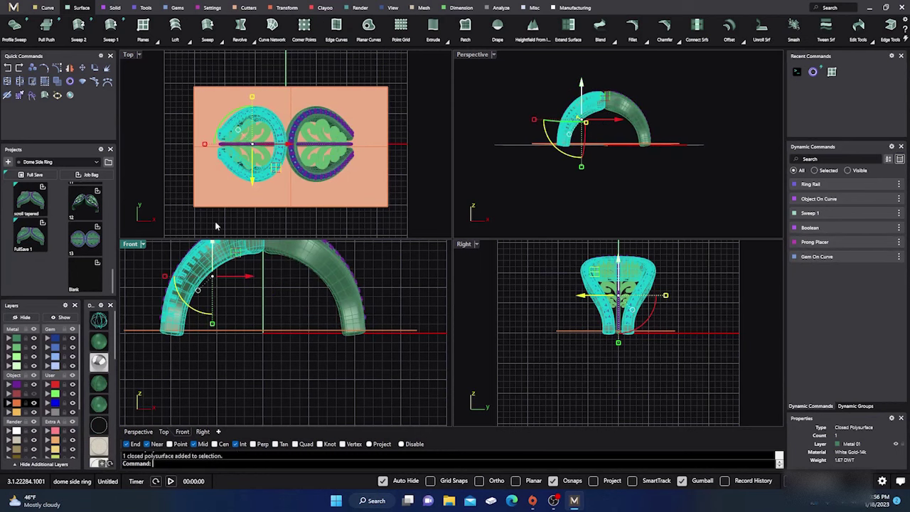
pyautogui.scroll(5, 235, 151)
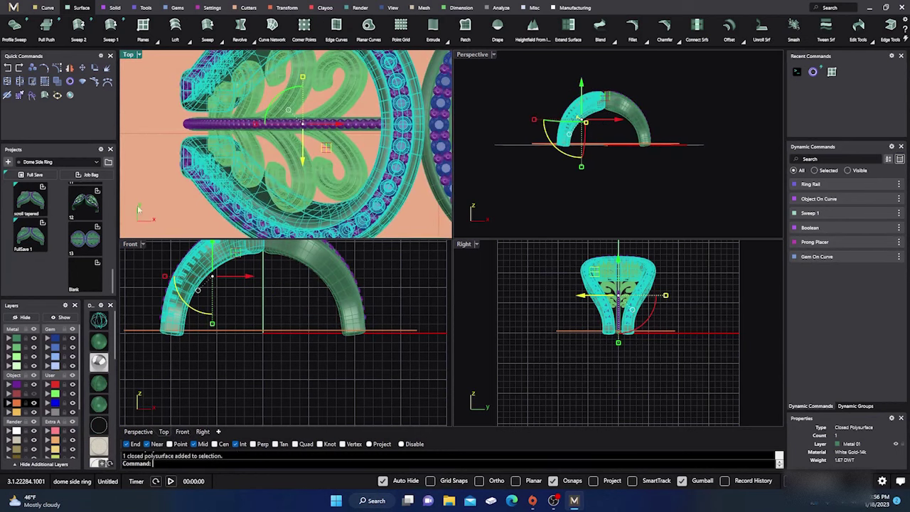
pyautogui.rightClick(17, 339)
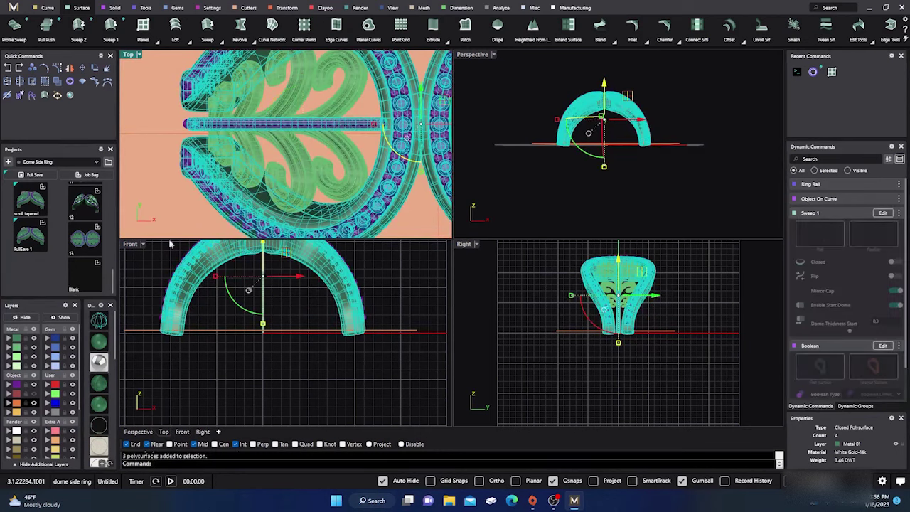
pyautogui.scroll(-6, 205, 225)
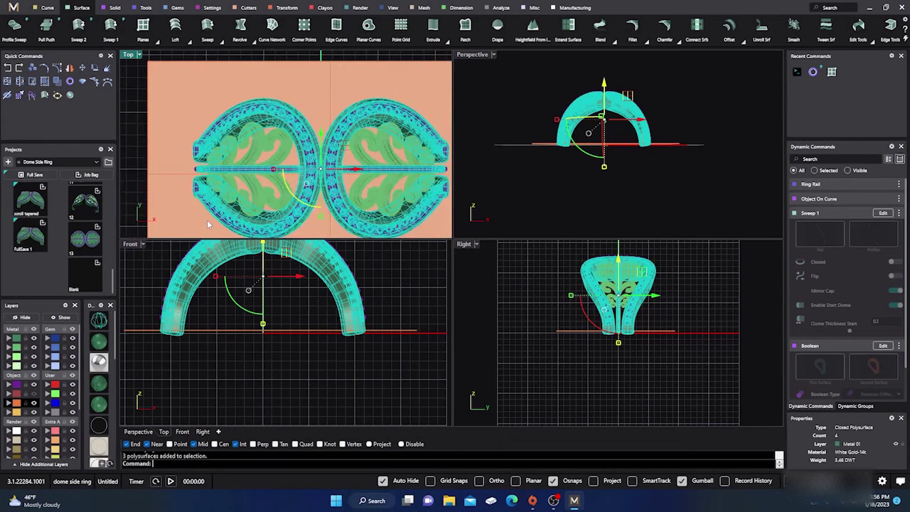
pyautogui.click(20, 82)
pyautogui.click(232, 332)
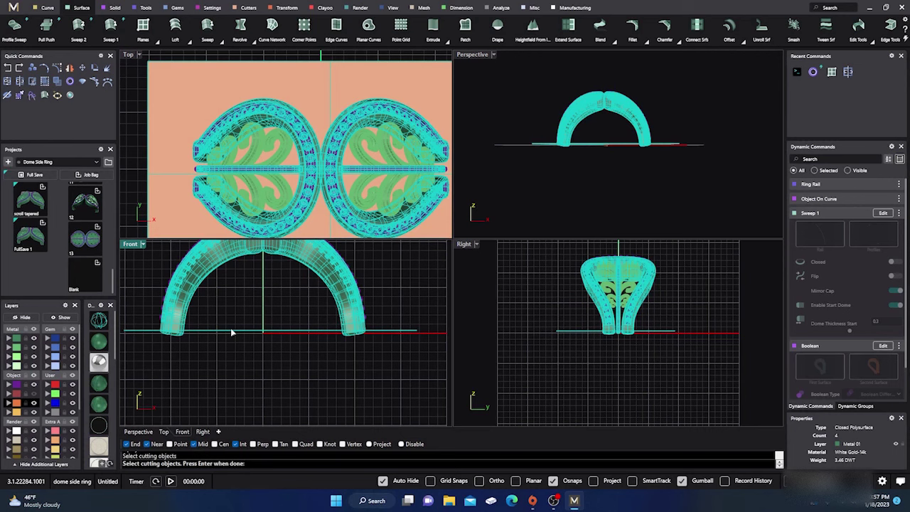
pyautogui.press('Return')
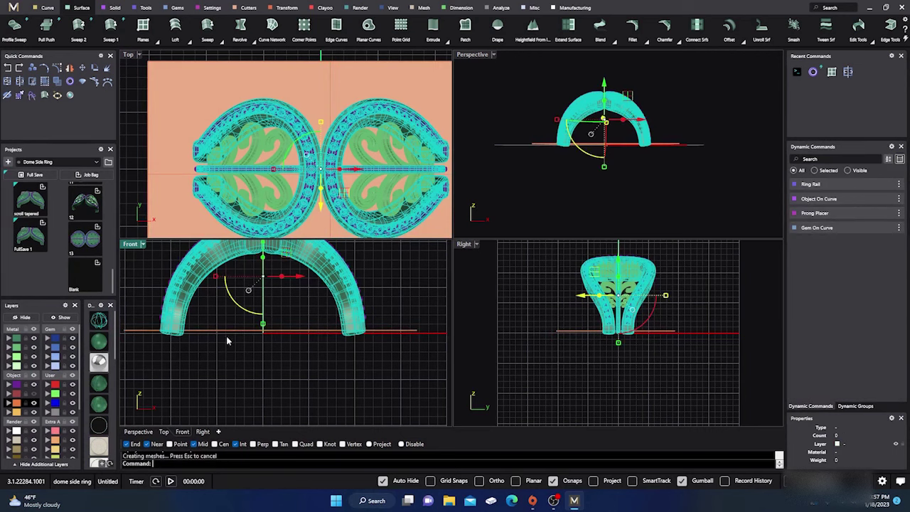
pyautogui.click(221, 331)
pyautogui.press('Delete')
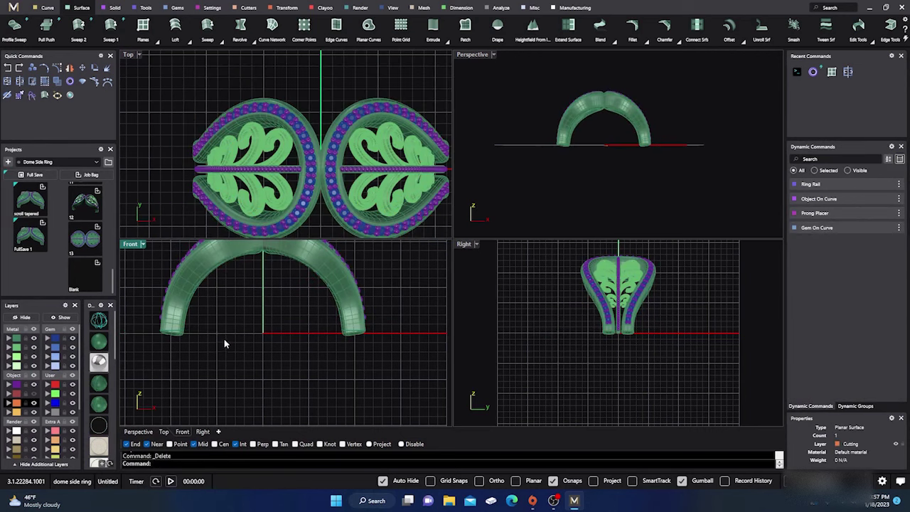
# Move the cut-off lower end pieces of both ring halves to the User 04 layer and hide that layer
pyautogui.moveTo(141, 352); pyautogui.dragTo(194, 322)
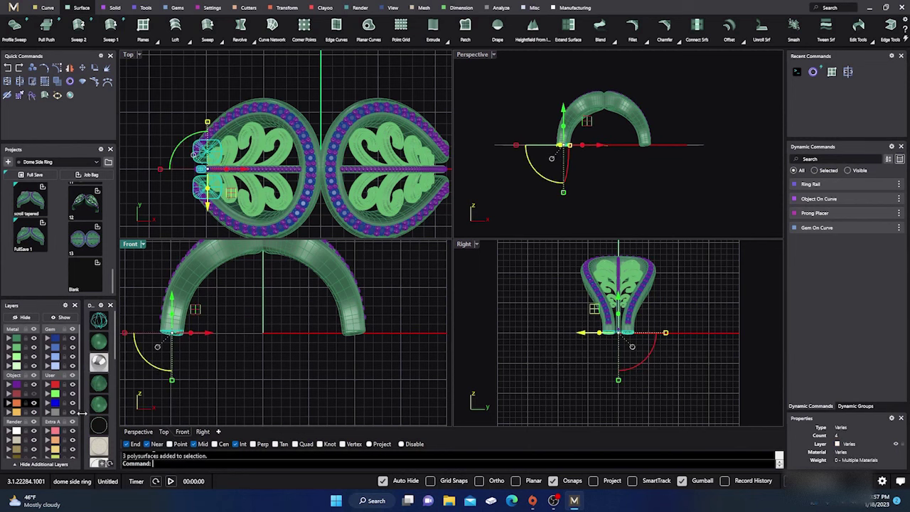
pyautogui.click(48, 412)
pyautogui.moveTo(306, 354); pyautogui.dragTo(385, 327)
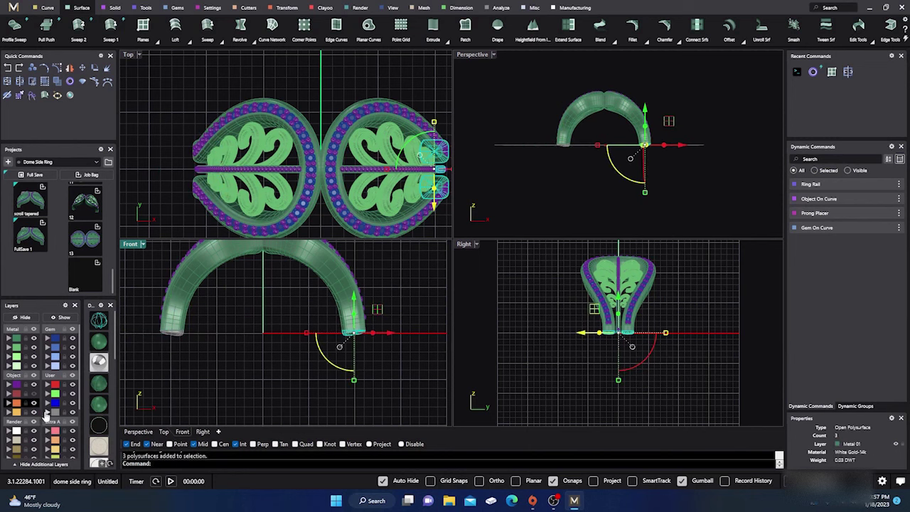
pyautogui.click(47, 412)
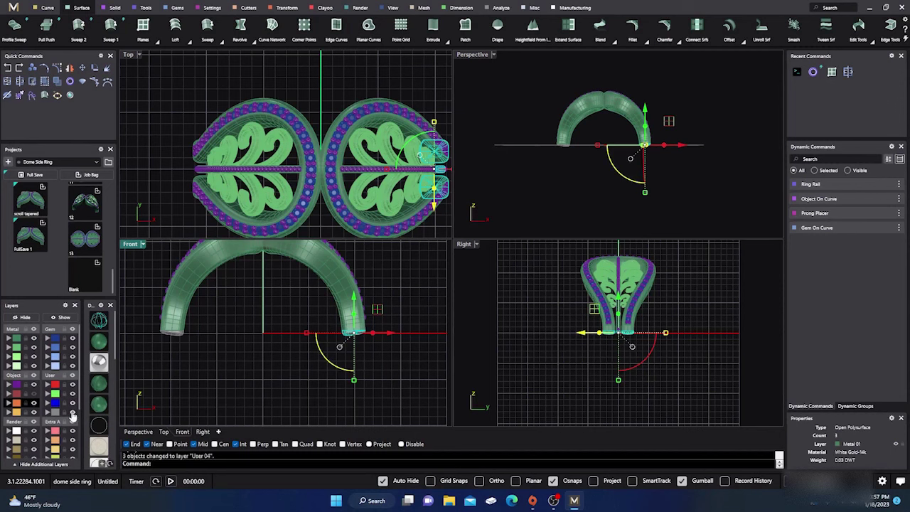
pyautogui.click(131, 384)
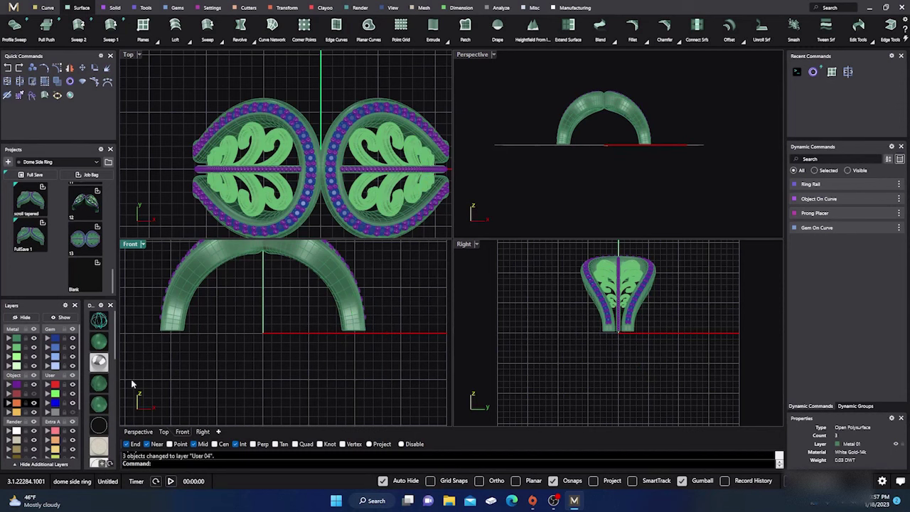
# Examine the trimmed open lower ends of the ring halves from below in the maximized Perspective view
pyautogui.doubleClick(471, 55)
pyautogui.moveTo(475, 64); pyautogui.dragTo(308, 230, button='right')
pyautogui.scroll(5, 357, 216)
pyautogui.scroll(3, 358, 216)
pyautogui.scroll(-3, 358, 216)
pyautogui.scroll(-6, 308, 230)
pyautogui.moveTo(369, 257); pyautogui.dragTo(483, 197, button='right')
pyautogui.scroll(2, 484, 197)
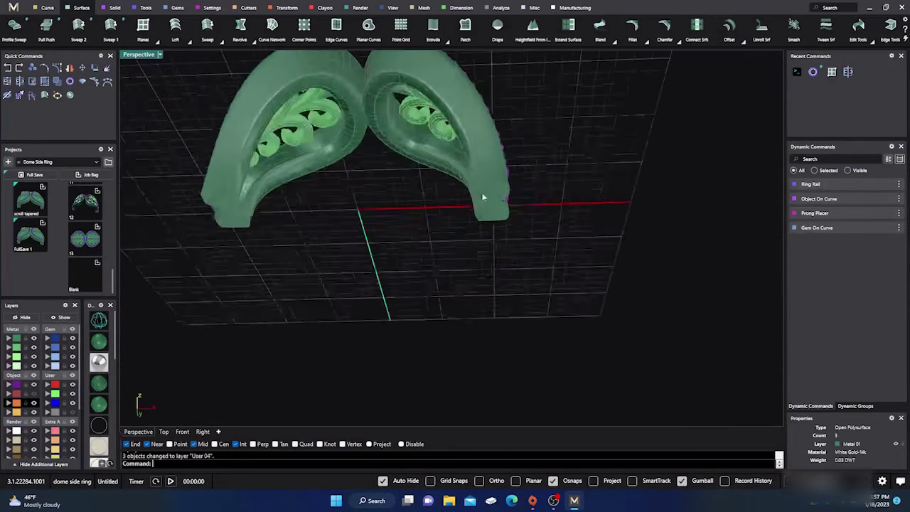
pyautogui.scroll(3, 483, 197)
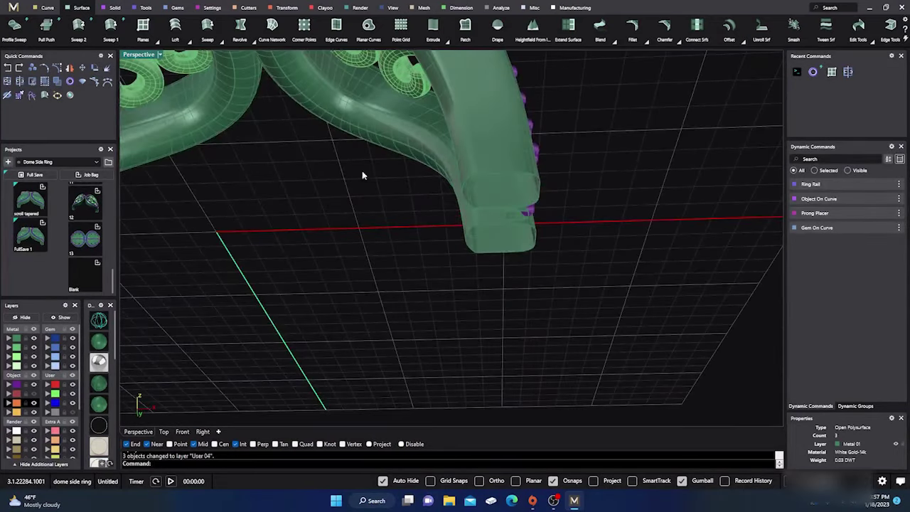
# Duplicate the open edges of the two outer bands and the narrow center bar at one lower end of the ring
pyautogui.click(47, 8)
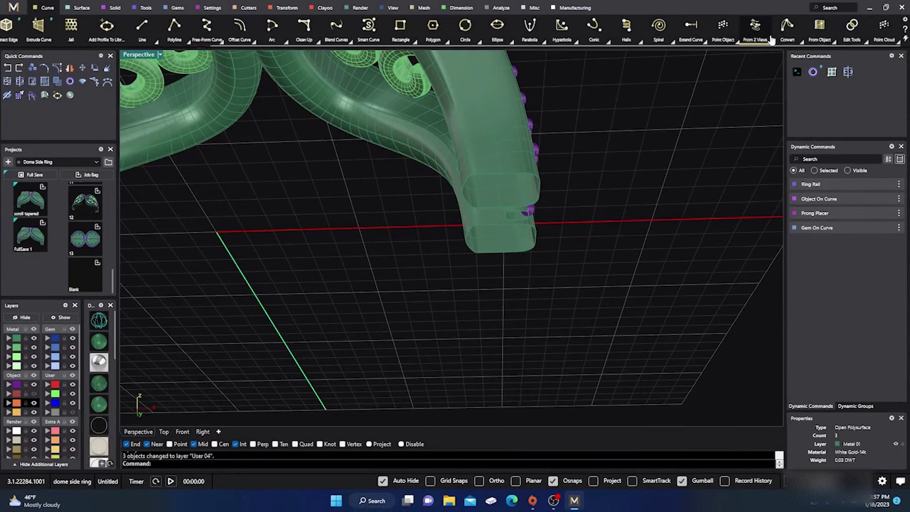
pyautogui.click(832, 41)
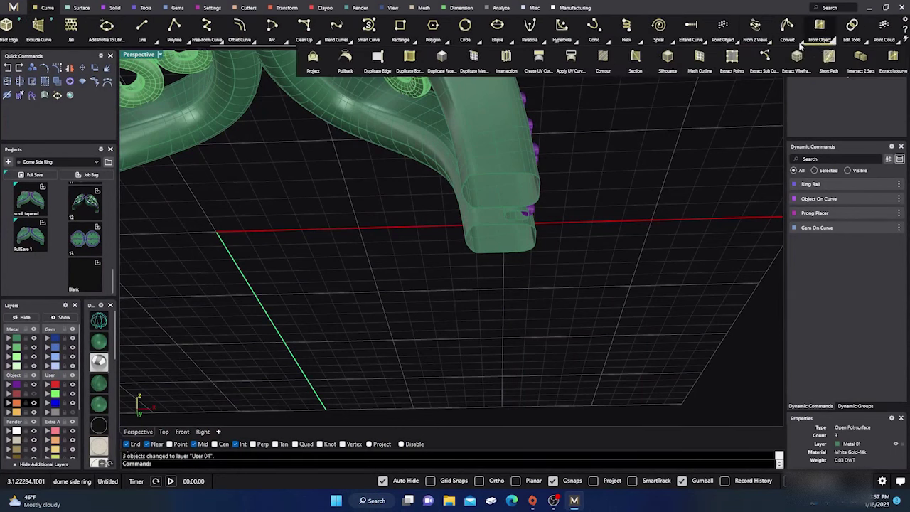
pyautogui.click(377, 57)
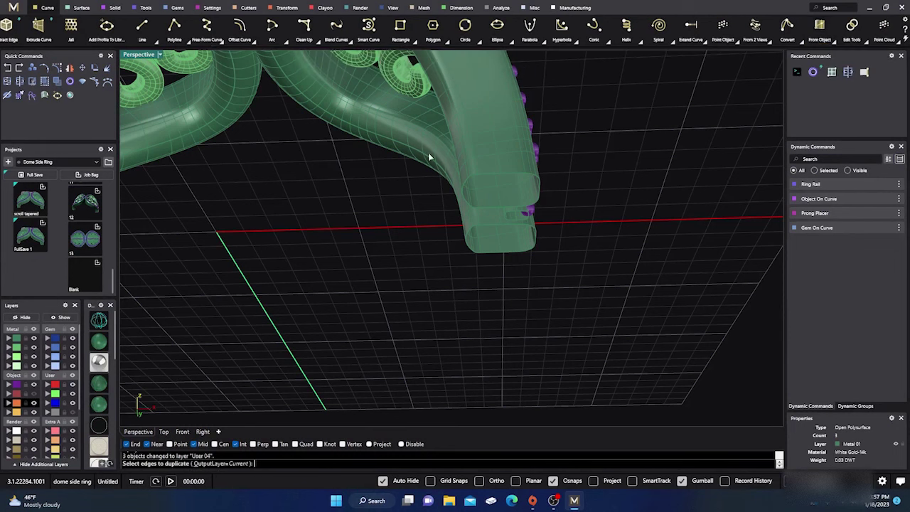
pyautogui.scroll(3, 455, 171)
pyautogui.click(527, 173)
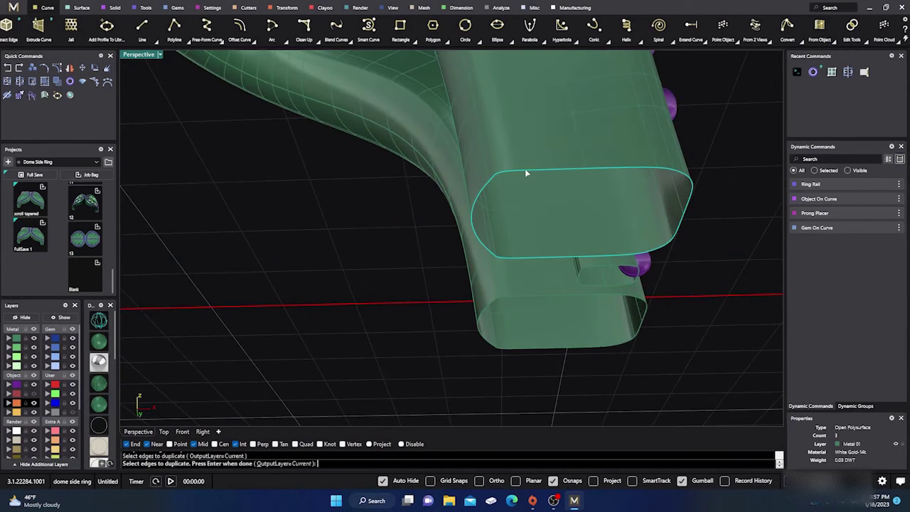
pyautogui.click(616, 271)
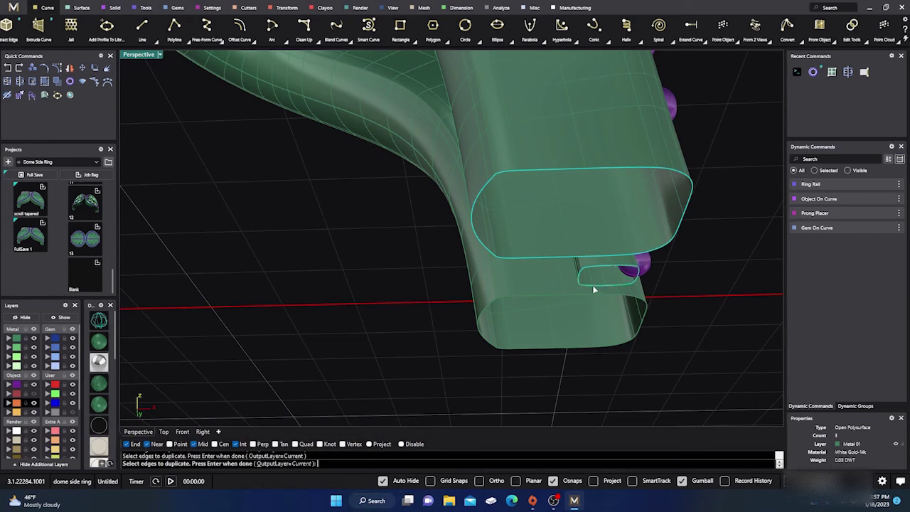
pyautogui.click(547, 300)
pyautogui.press('Return')
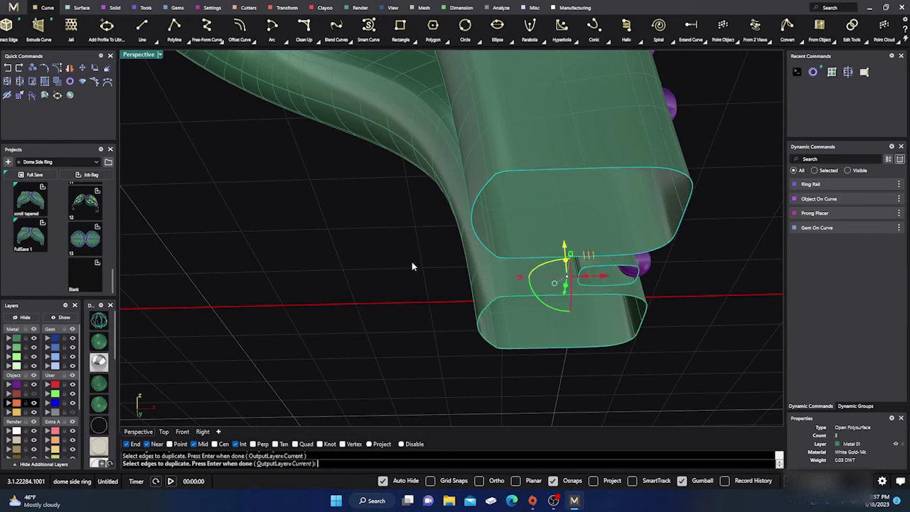
pyautogui.click(19, 82)
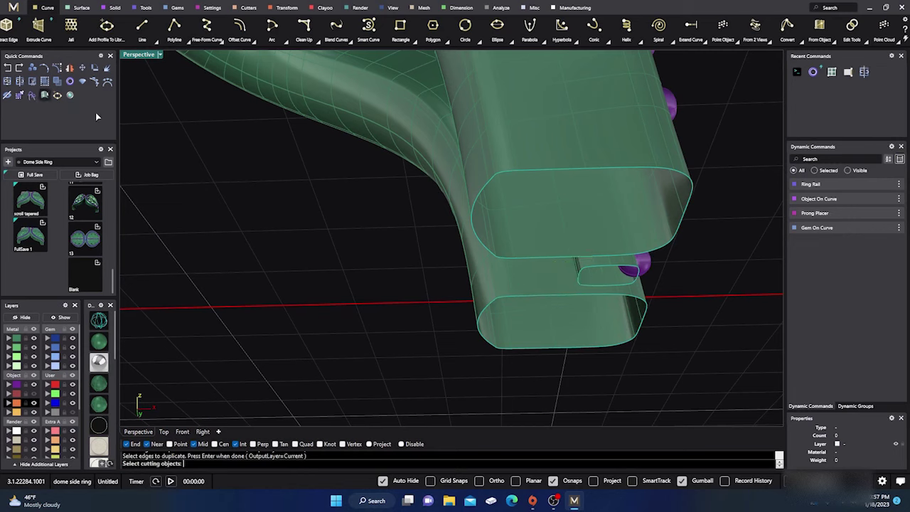
pyautogui.press('Return')
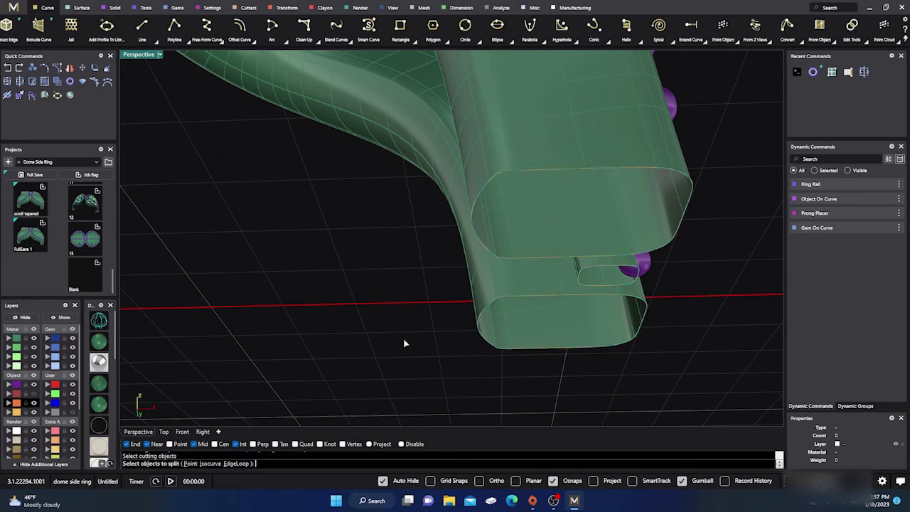
pyautogui.moveTo(408, 382); pyautogui.dragTo(720, 154)
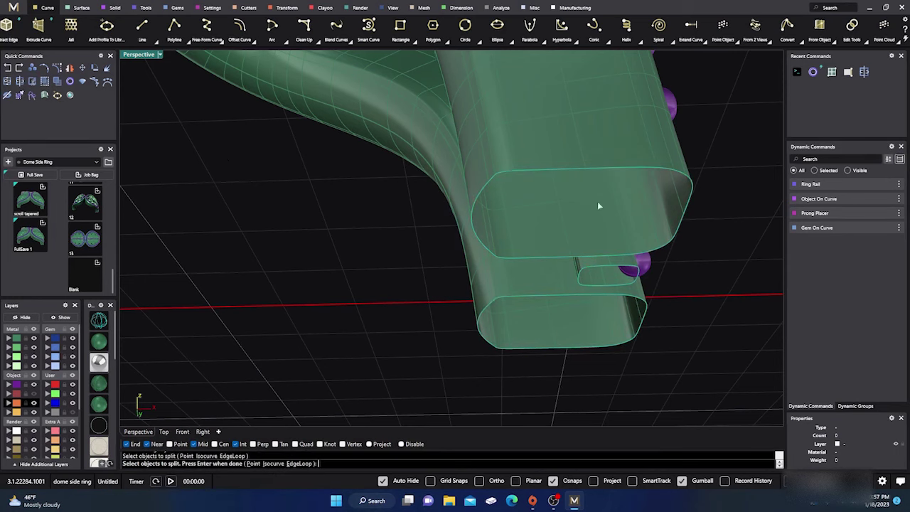
pyautogui.click(8, 82)
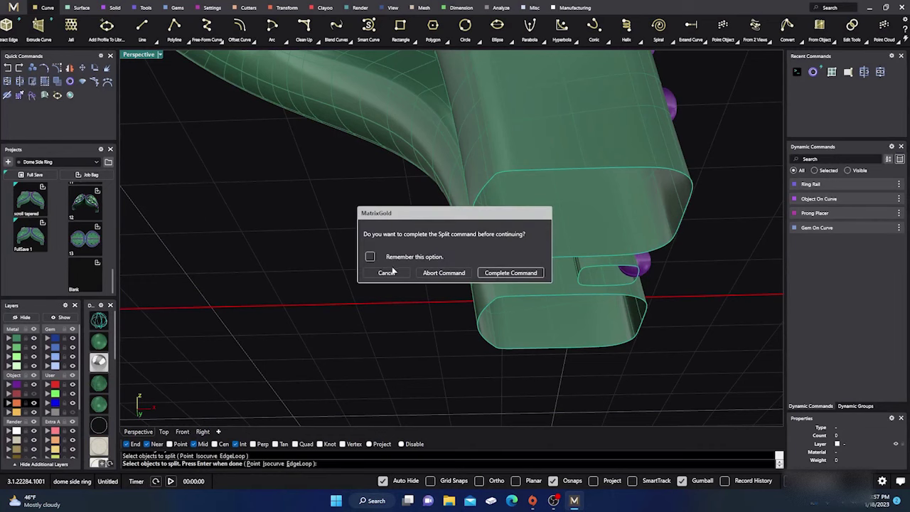
pyautogui.click(442, 273)
pyautogui.press('Escape')
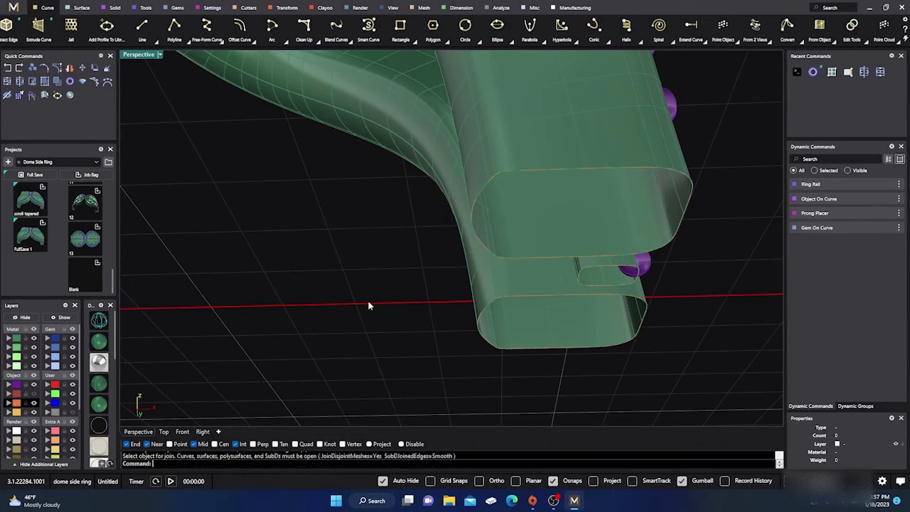
# Join the duplicated edge curves into three closed outlines and move them to the Creation layer
pyautogui.click(595, 269)
pyautogui.click(402, 361)
pyautogui.moveTo(377, 374); pyautogui.dragTo(715, 151)
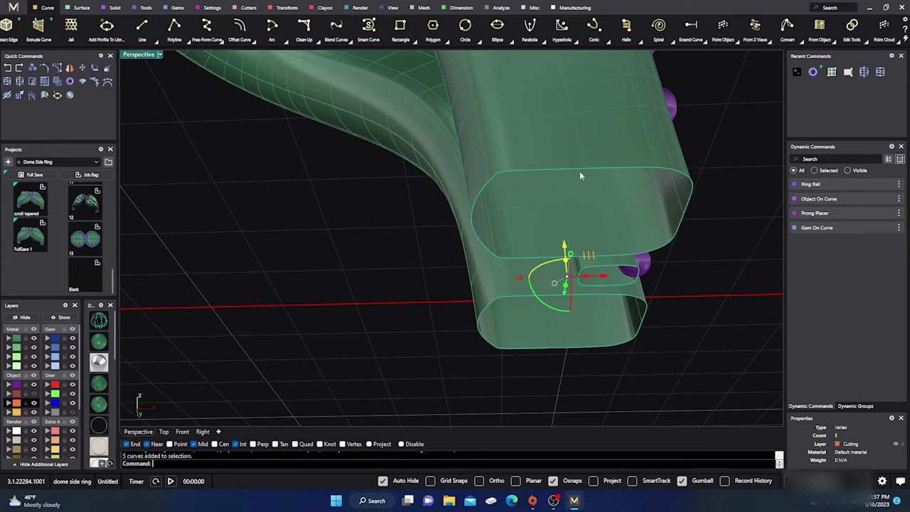
pyautogui.click(13, 69)
pyautogui.click(8, 413)
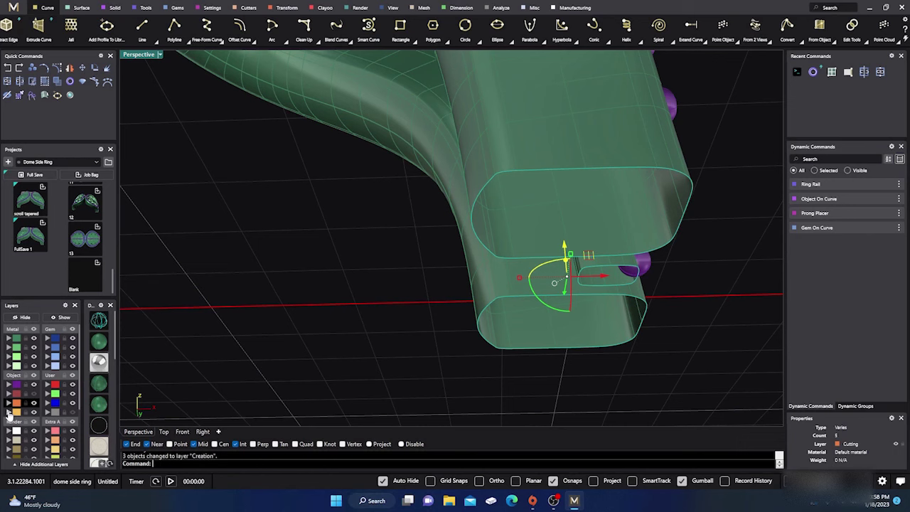
pyautogui.click(287, 252)
# Hide the first two metal layers, the first gem layer and the purple object layer to isolate the three end outlines
pyautogui.scroll(-3, 350, 217)
pyautogui.moveTo(351, 221); pyautogui.dragTo(178, 297, button='right')
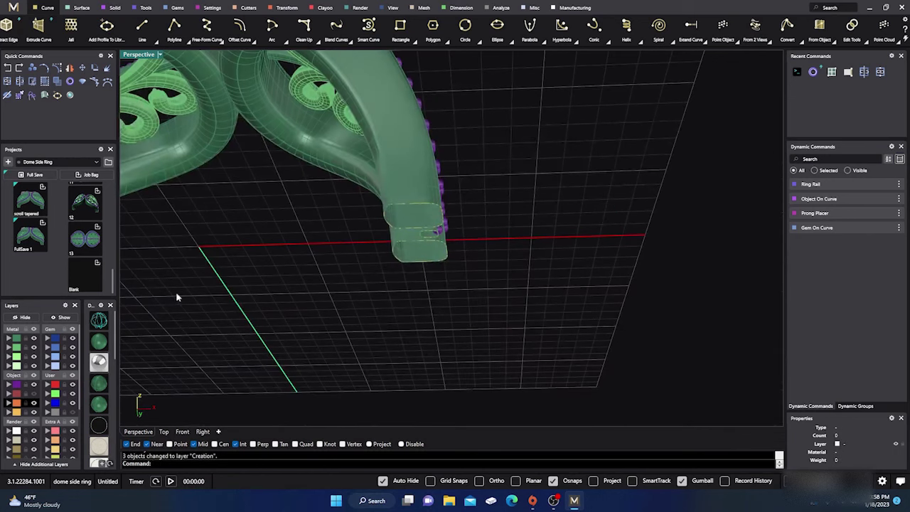
pyautogui.click(34, 339)
pyautogui.click(70, 342)
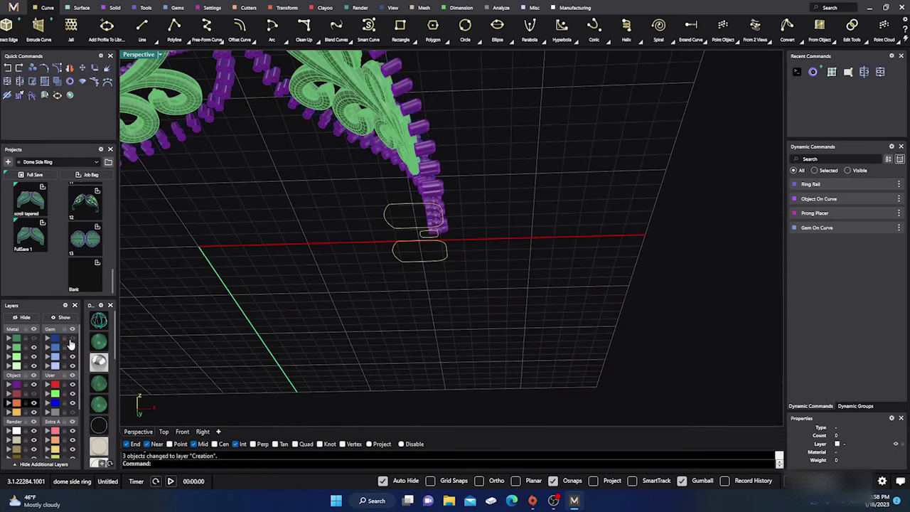
pyautogui.click(32, 349)
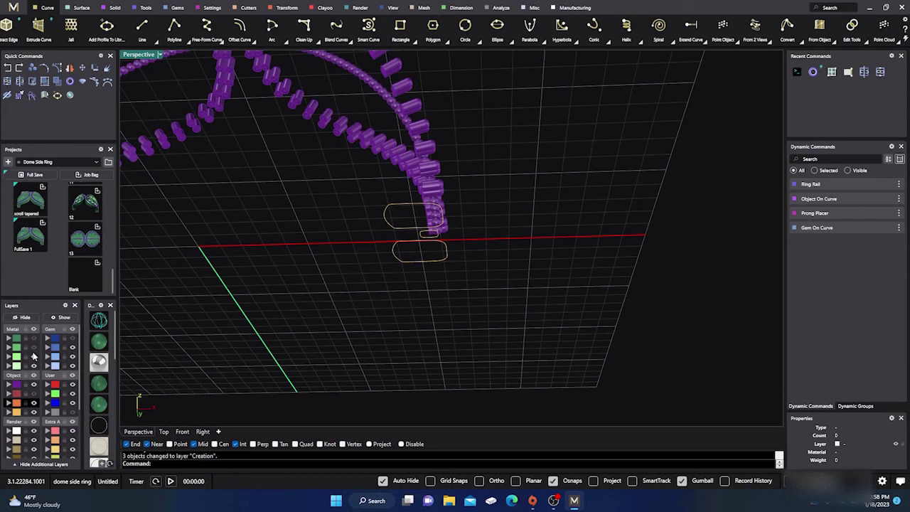
pyautogui.click(34, 385)
pyautogui.scroll(-5, 501, 197)
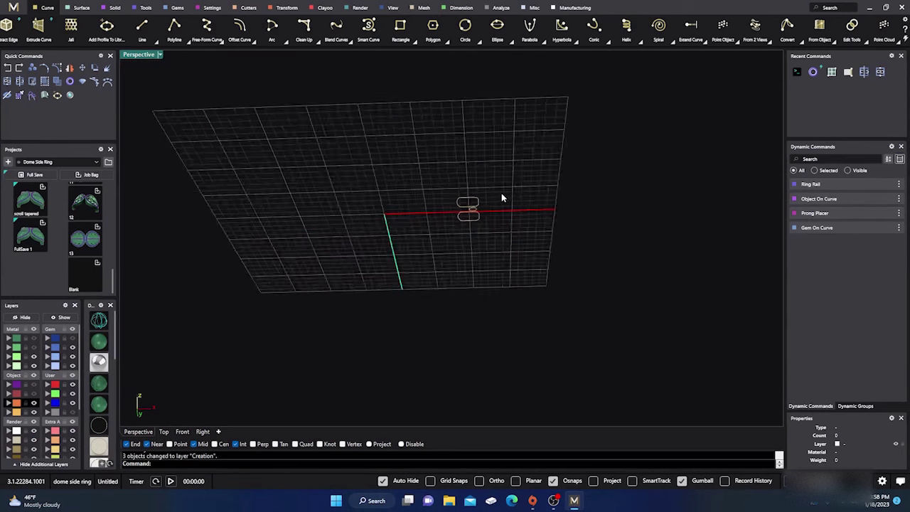
pyautogui.moveTo(501, 197); pyautogui.dragTo(429, 287, button='right')
pyautogui.doubleClick(141, 56)
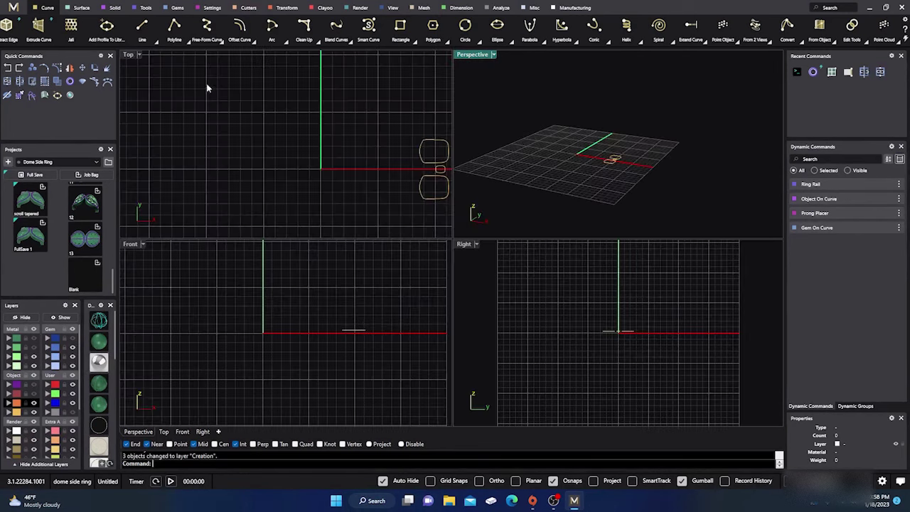
pyautogui.moveTo(396, 167); pyautogui.dragTo(322, 148, button='right')
pyautogui.scroll(5, 359, 150)
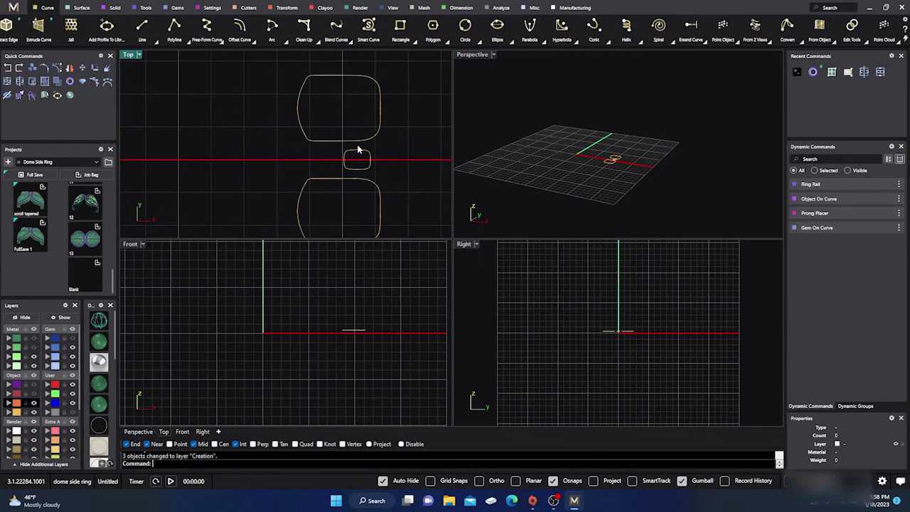
# Draw a straight line connecting the finger-side edges of the two outer outlines in the Top view
pyautogui.moveTo(377, 142); pyautogui.dragTo(379, 125, button='right')
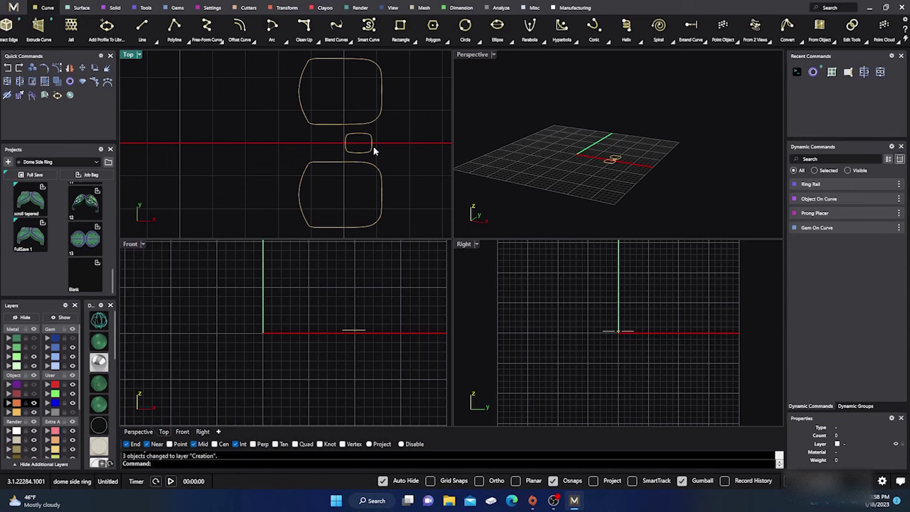
pyautogui.moveTo(401, 141); pyautogui.dragTo(405, 147, button='right')
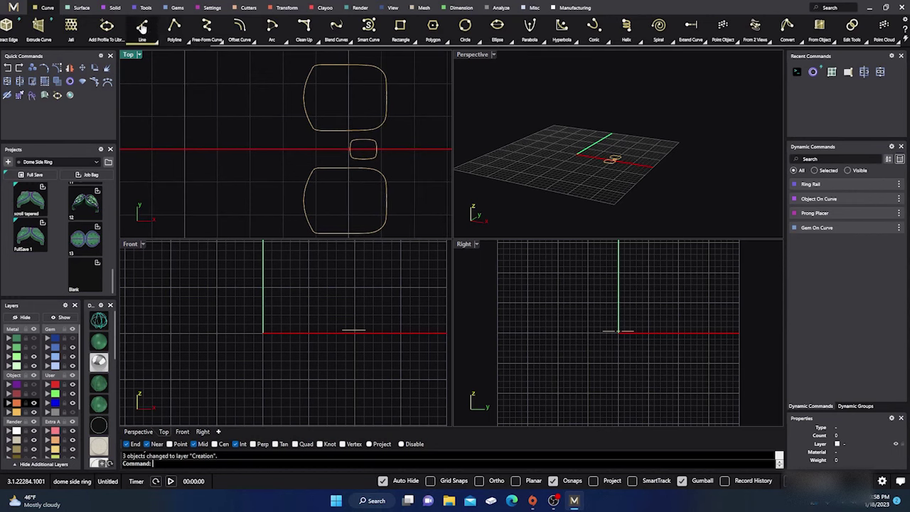
pyautogui.click(141, 25)
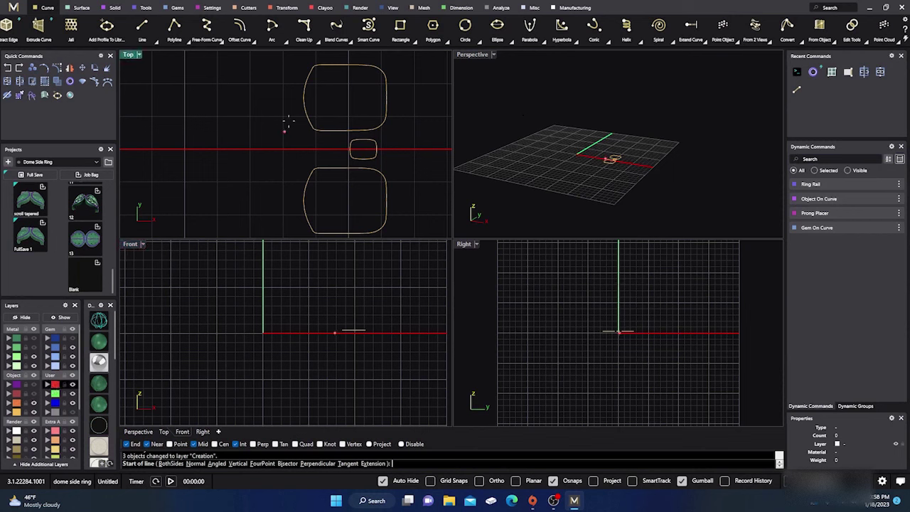
pyautogui.click(303, 205)
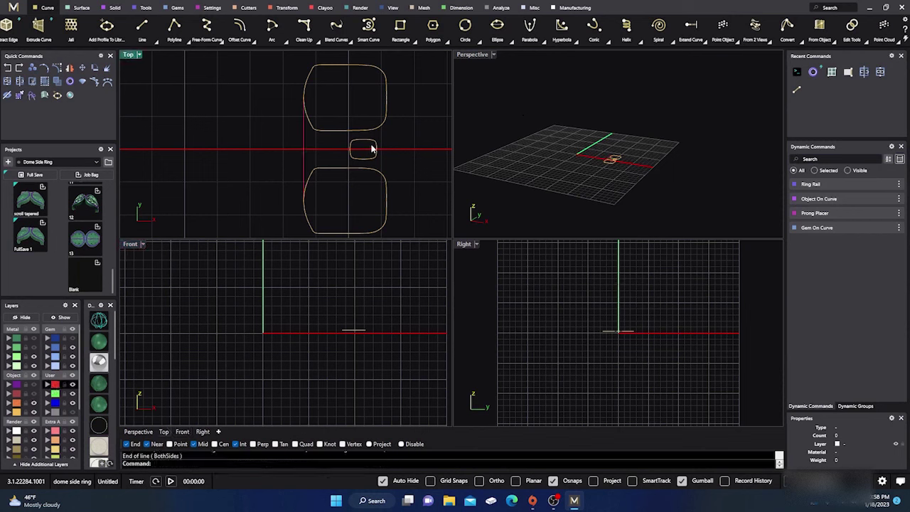
# Draw a line about 0.32 mm long from the small center outline straight up to the upper outer outline, near their outward side
pyautogui.press('Return')
pyautogui.scroll(5, 372, 142)
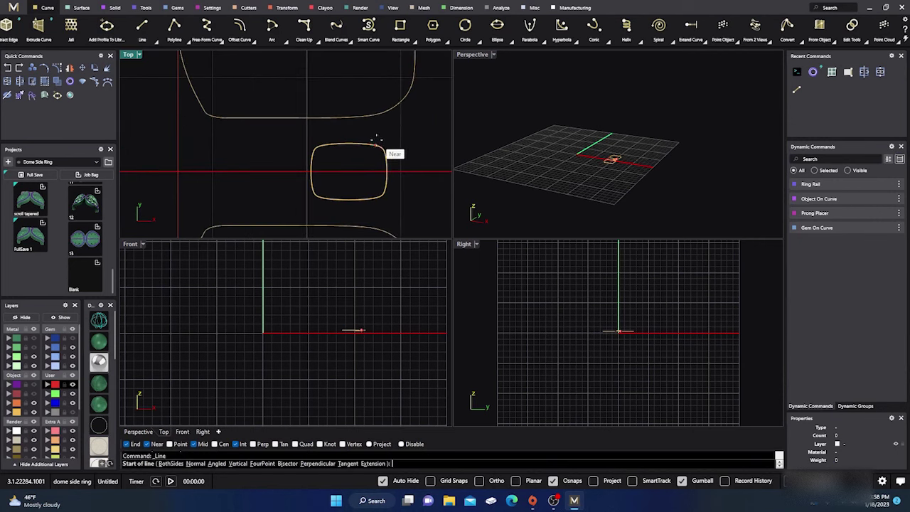
pyautogui.click(376, 140)
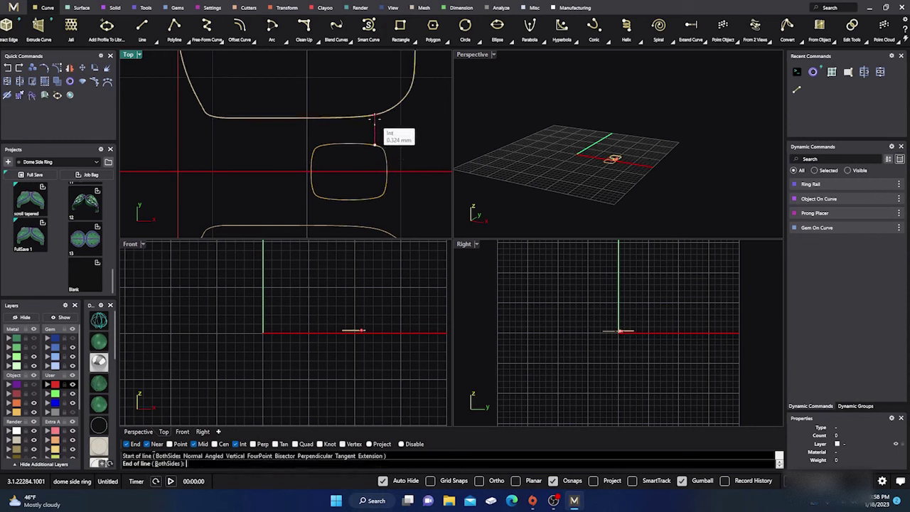
pyautogui.click(375, 118)
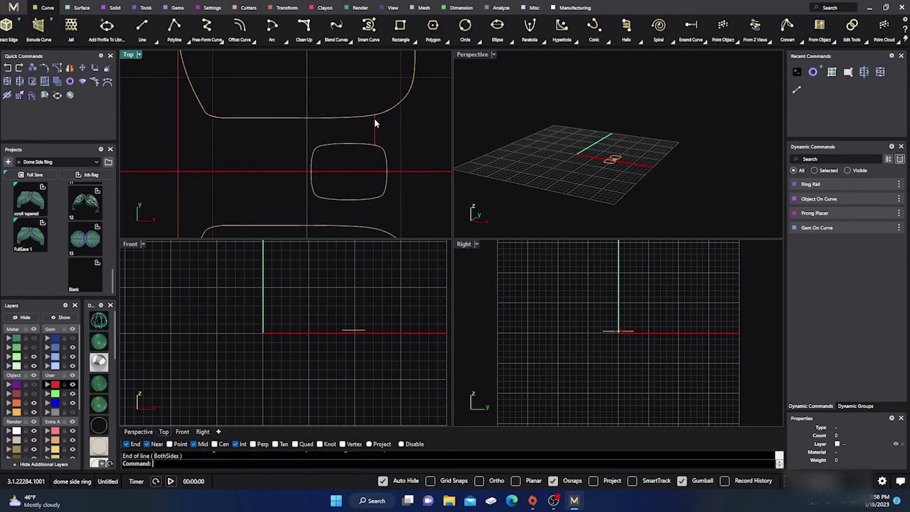
# Mirror a copy of the short connecting line across the X axis, starting the mirror plane at 0,0,0
pyautogui.click(376, 137)
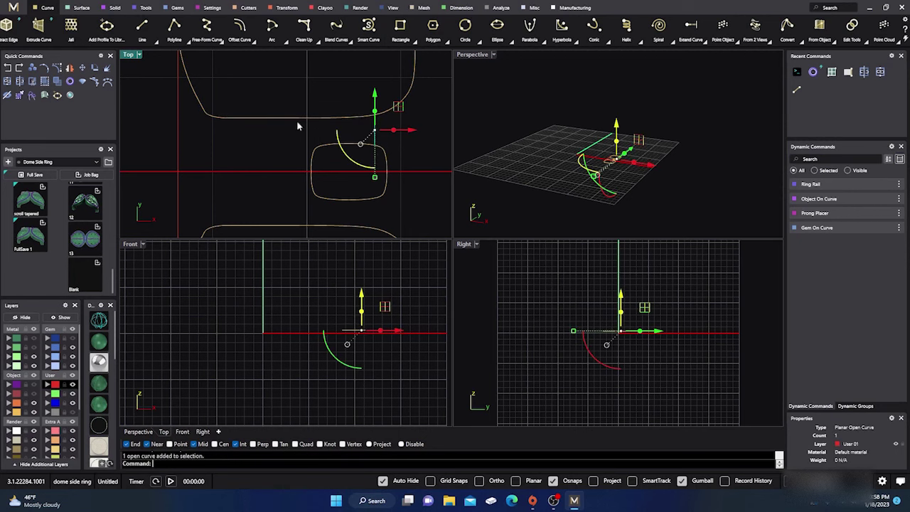
pyautogui.scroll(-3, 277, 114)
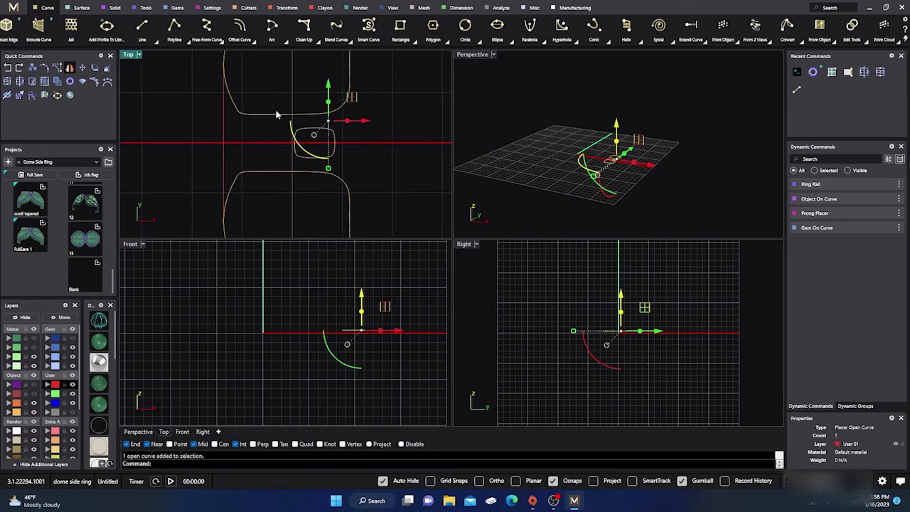
pyautogui.write('mirror')
pyautogui.press('Return')
pyautogui.write('0,0,0')
pyautogui.press('Return')
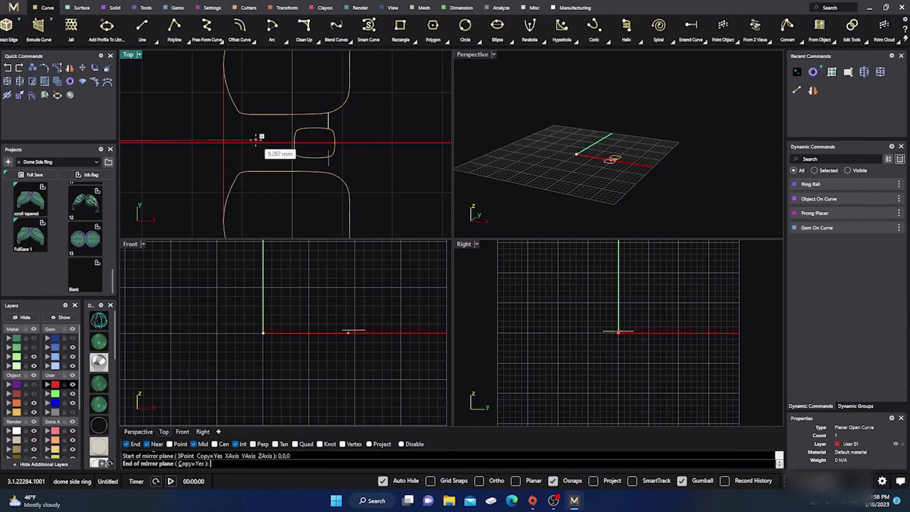
pyautogui.click(272, 143)
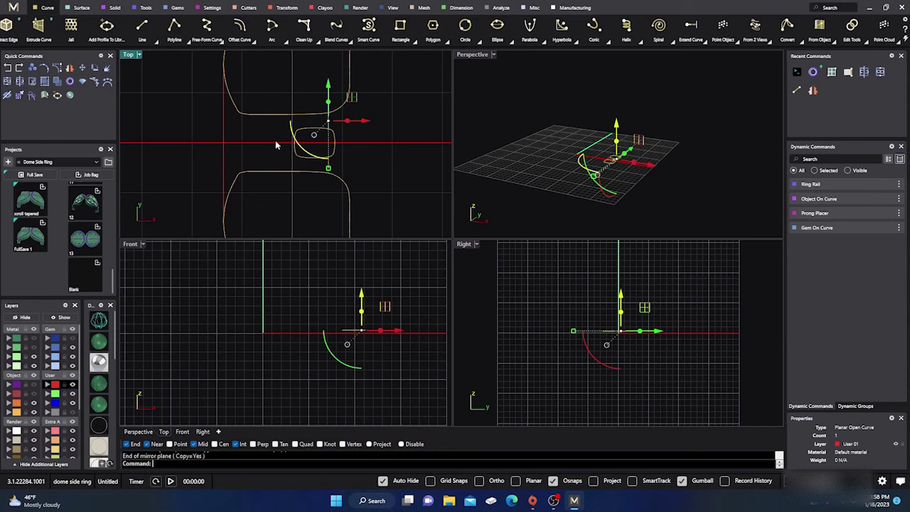
pyautogui.press('Escape')
# Trim away the inner segments of the three outlines and connecting lines, and join the remaining curves into one closed profile
pyautogui.scroll(-3, 386, 143)
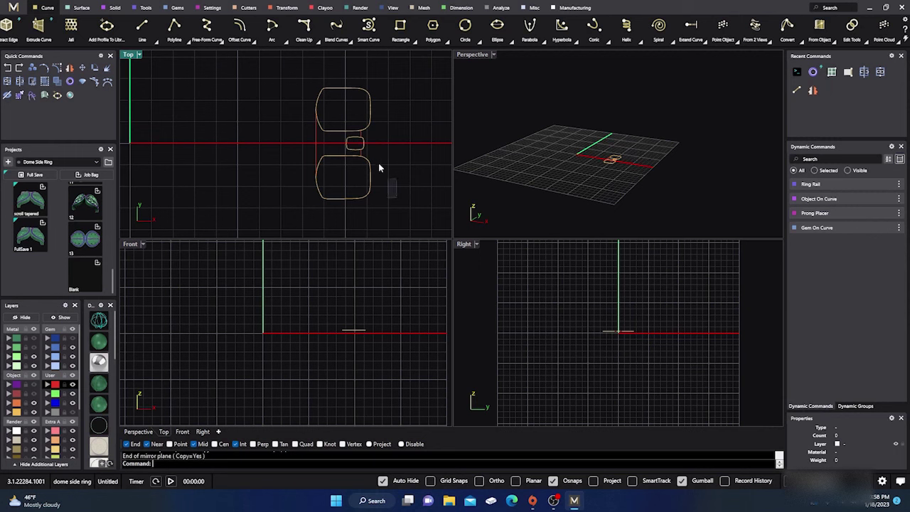
pyautogui.moveTo(397, 199); pyautogui.dragTo(286, 81)
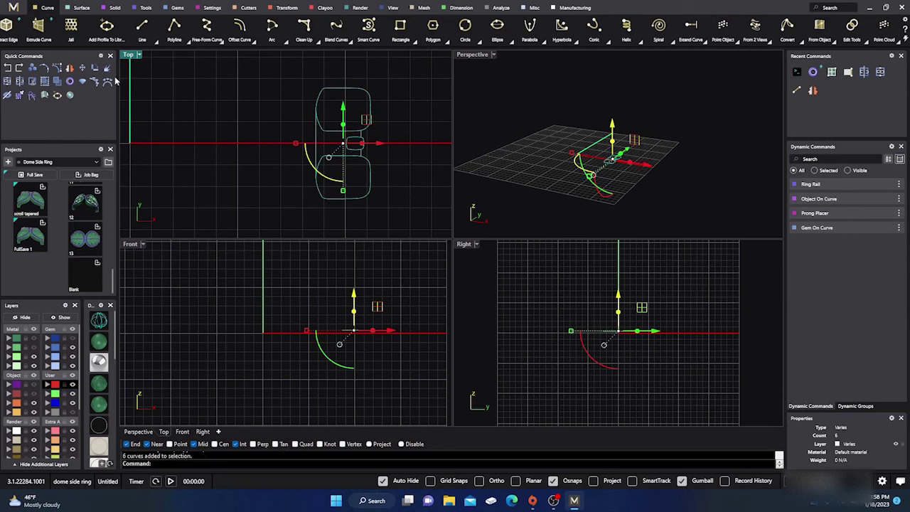
pyautogui.click(32, 81)
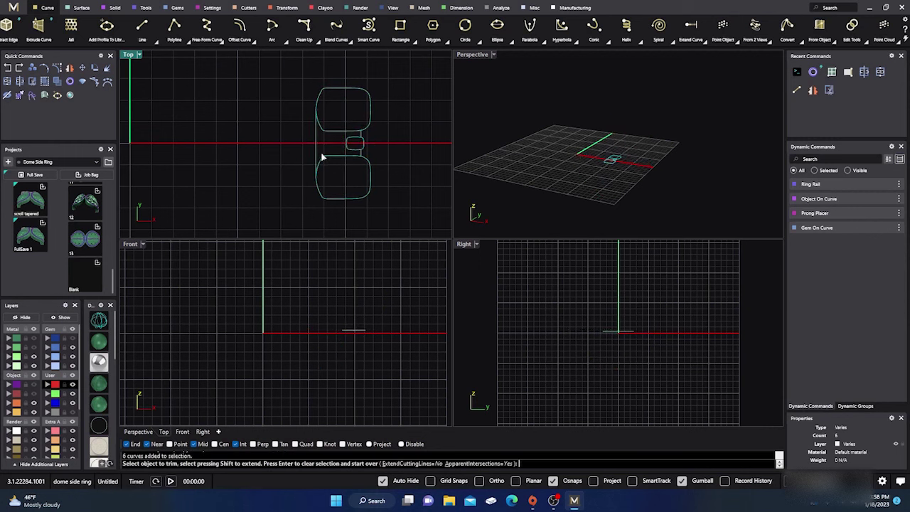
pyautogui.scroll(3, 321, 157)
pyautogui.click(356, 156)
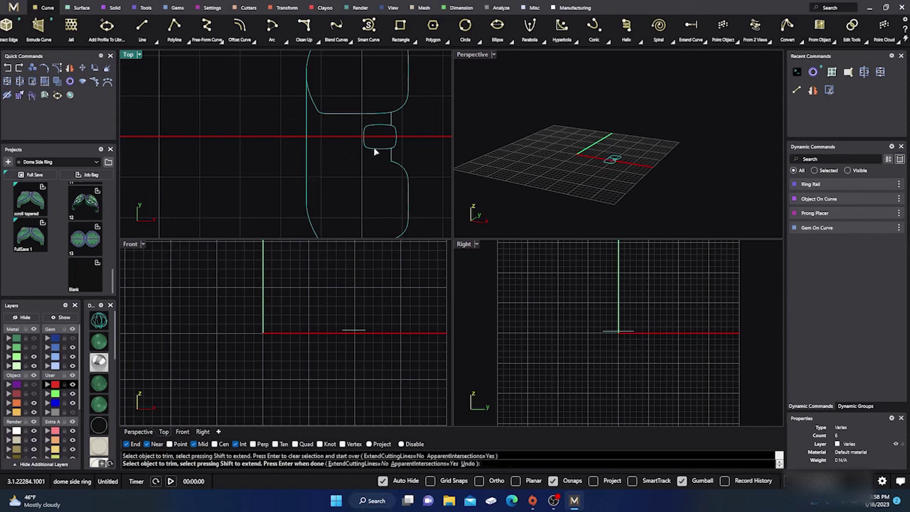
pyautogui.click(374, 150)
pyautogui.click(368, 115)
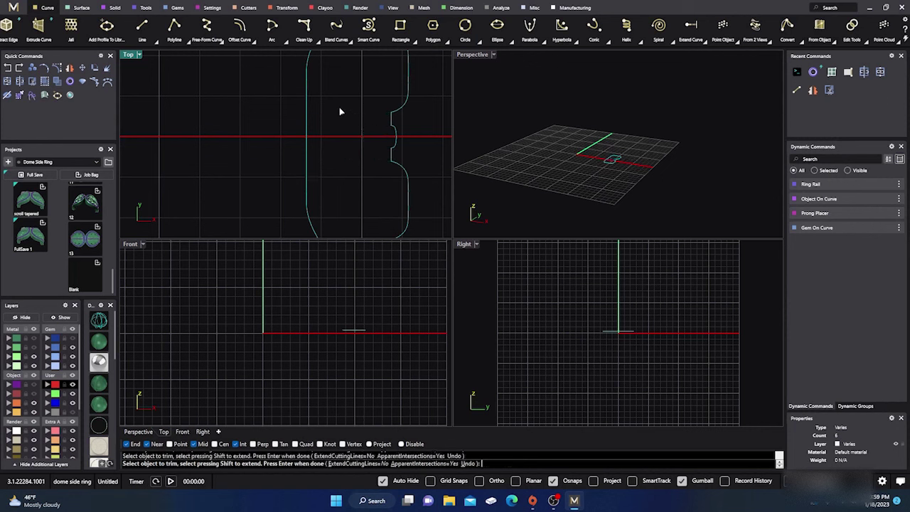
pyautogui.scroll(-3, 337, 130)
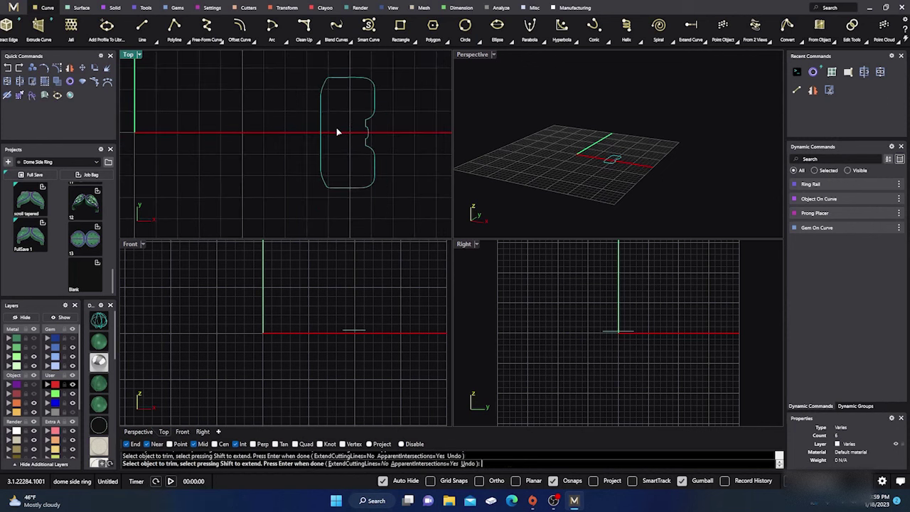
pyautogui.scroll(3, 356, 103)
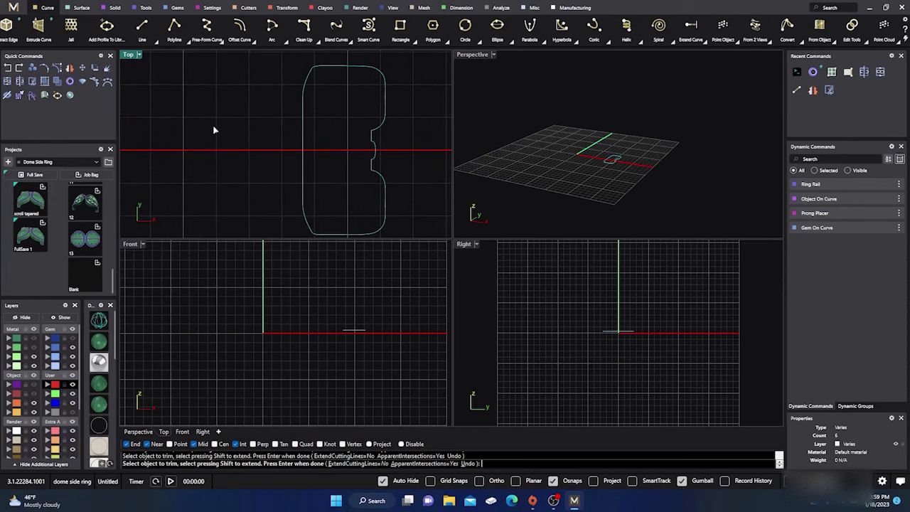
pyautogui.press('Return')
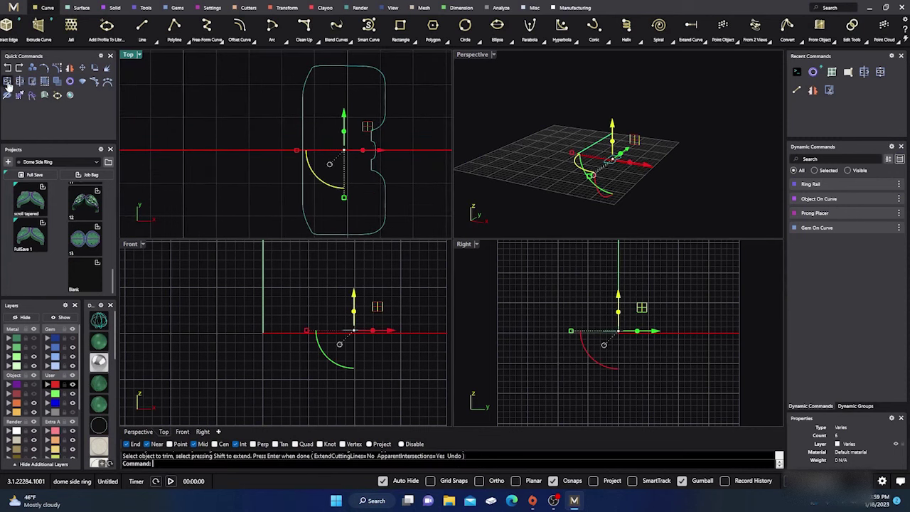
pyautogui.click(8, 82)
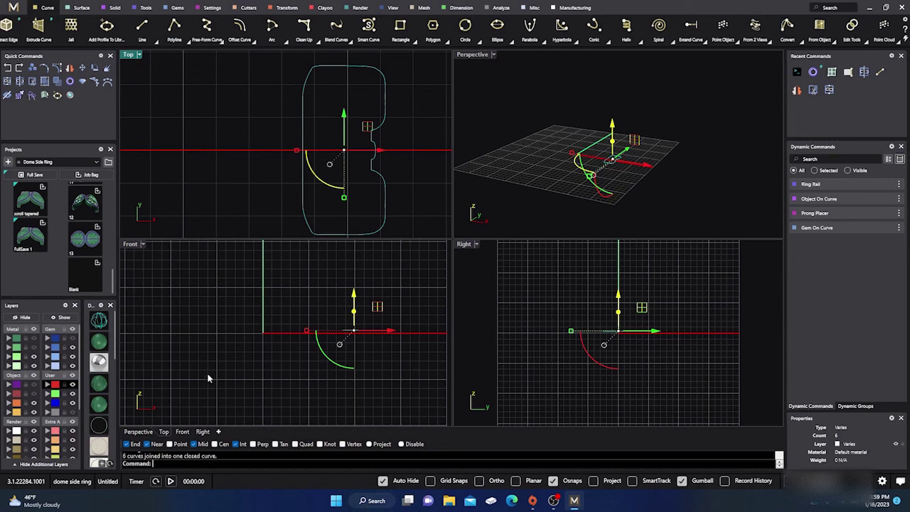
pyautogui.click(266, 123)
# Mirror a copy of the closed profile to the opposite side of the ring across the Y axis, starting from 0,0,0
pyautogui.scroll(-5, 357, 165)
pyautogui.click(361, 165)
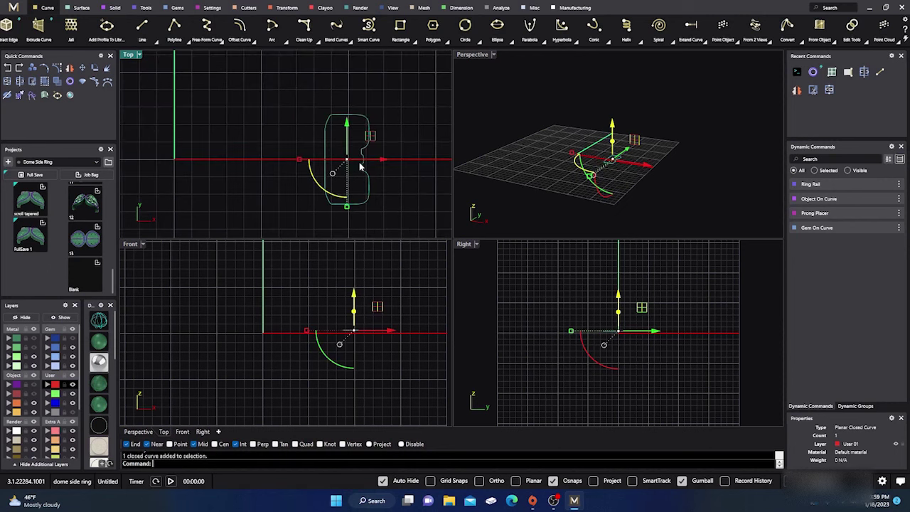
pyautogui.scroll(-8, 395, 161)
pyautogui.scroll(-3, 397, 163)
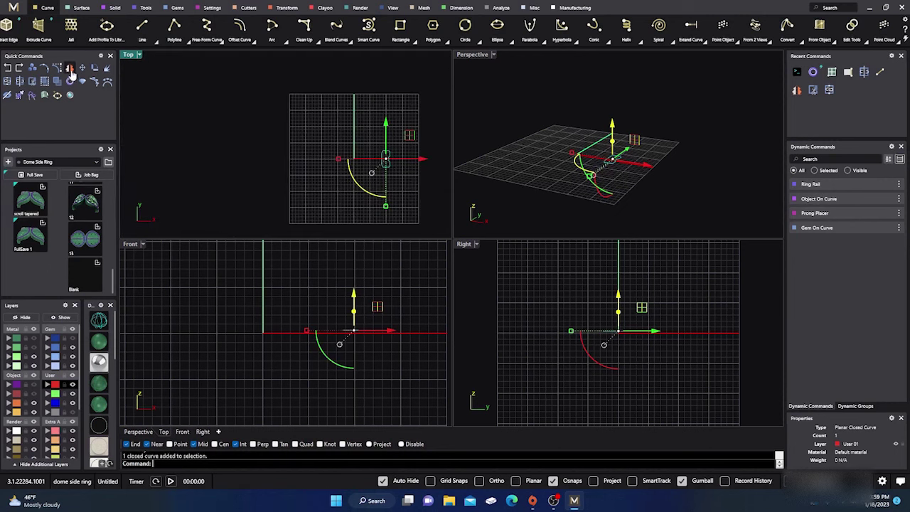
pyautogui.click(69, 68)
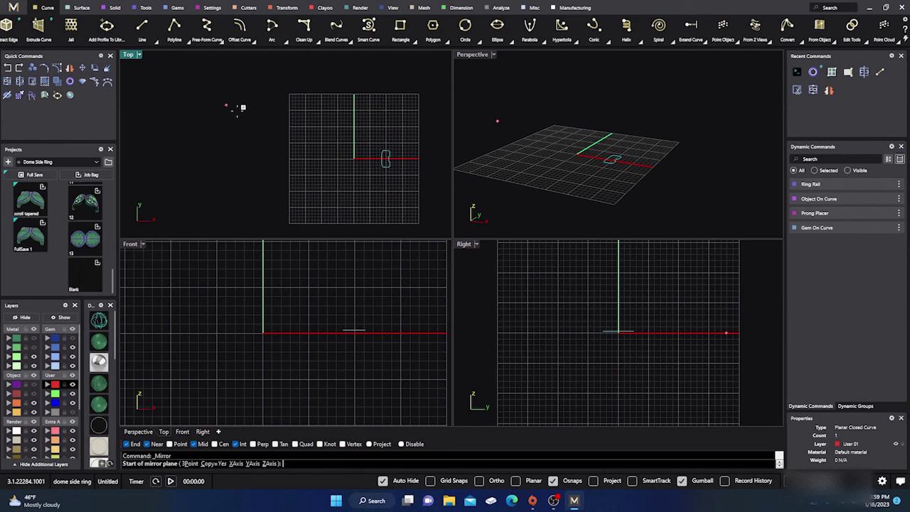
pyautogui.write('0,0,0')
pyautogui.press('Return')
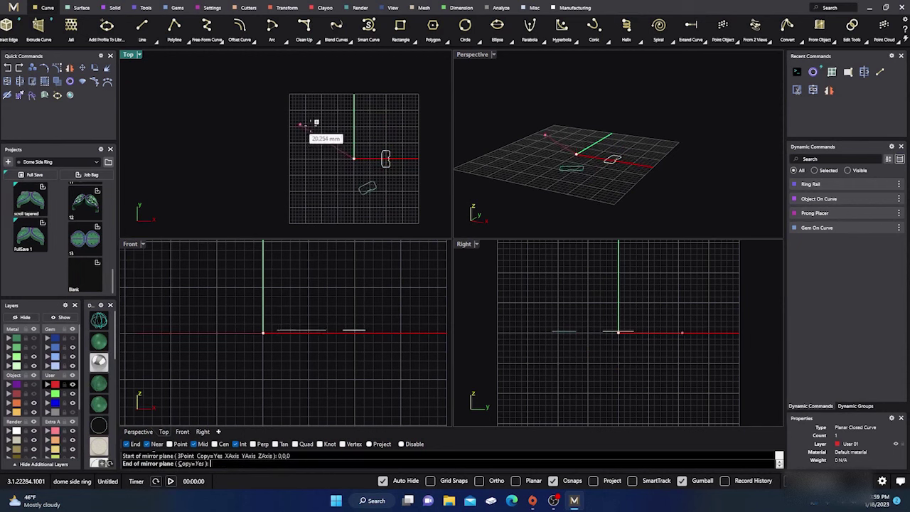
pyautogui.click(355, 107)
pyautogui.click(507, 92)
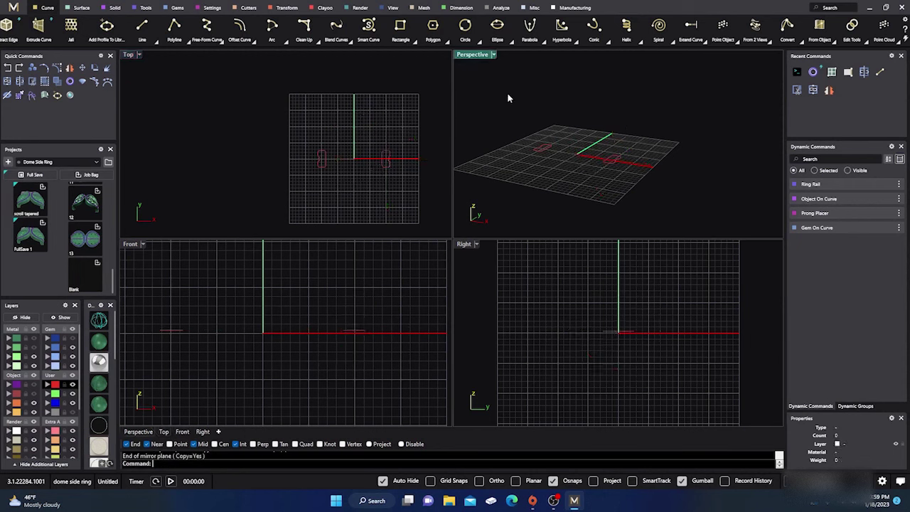
# Adjust the mirrored profile's curve seam in the maximized Perspective view, placing it at the midpoint of the straight finger-side edge
pyautogui.doubleClick(472, 55)
pyautogui.moveTo(428, 171); pyautogui.dragTo(459, 209, button='right')
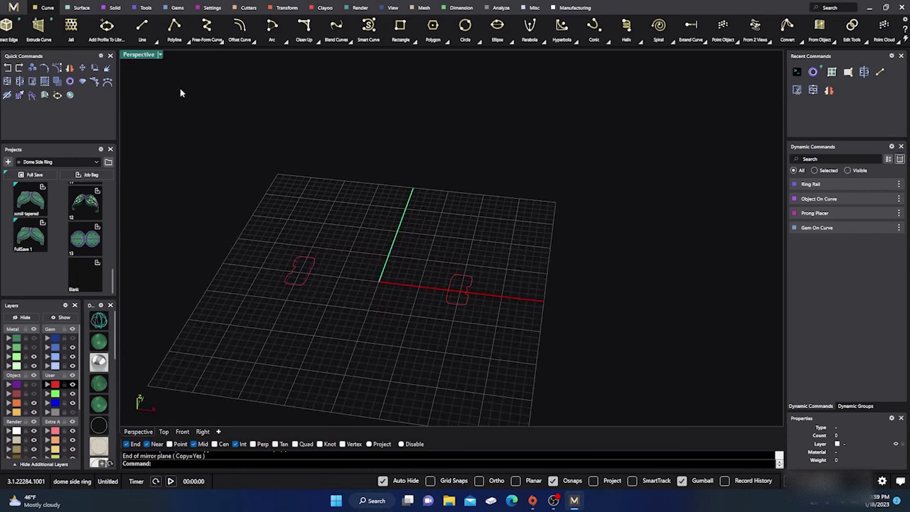
pyautogui.click(867, 47)
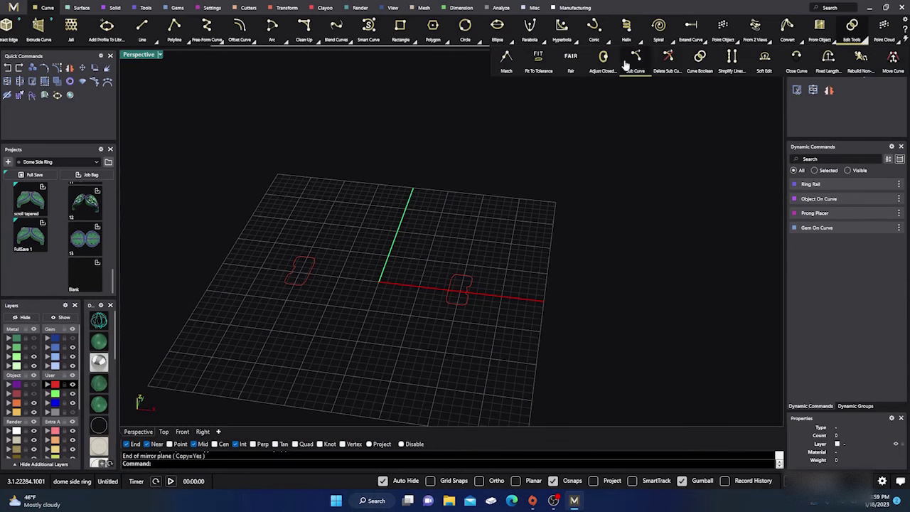
pyautogui.click(603, 60)
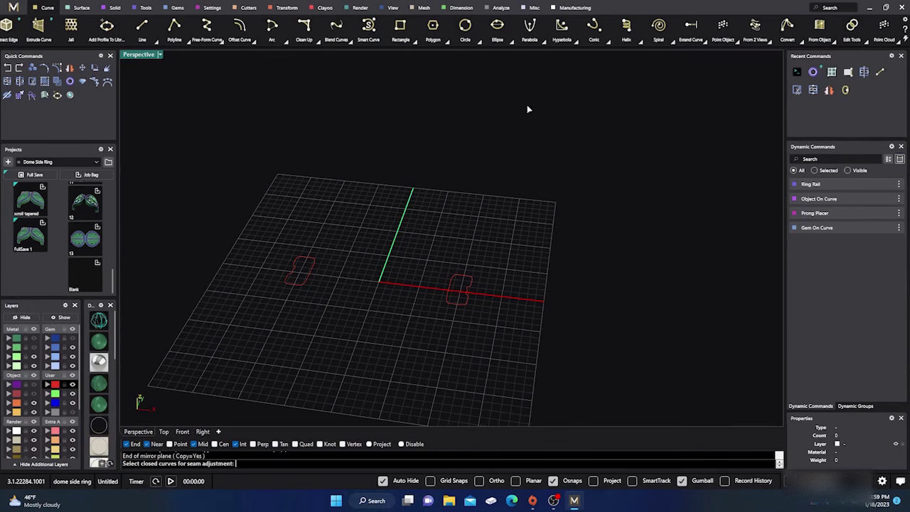
pyautogui.click(307, 282)
pyautogui.scroll(3, 309, 278)
pyautogui.press('Return')
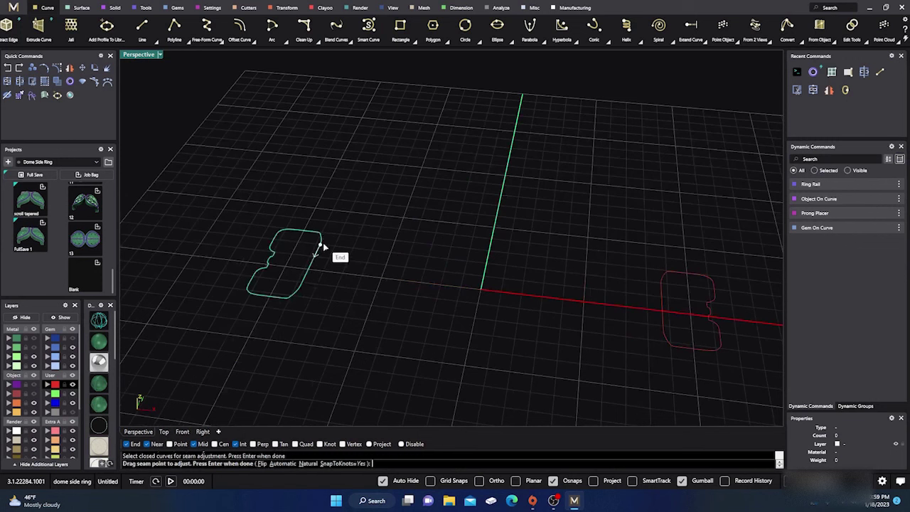
pyautogui.moveTo(321, 245); pyautogui.dragTo(309, 268)
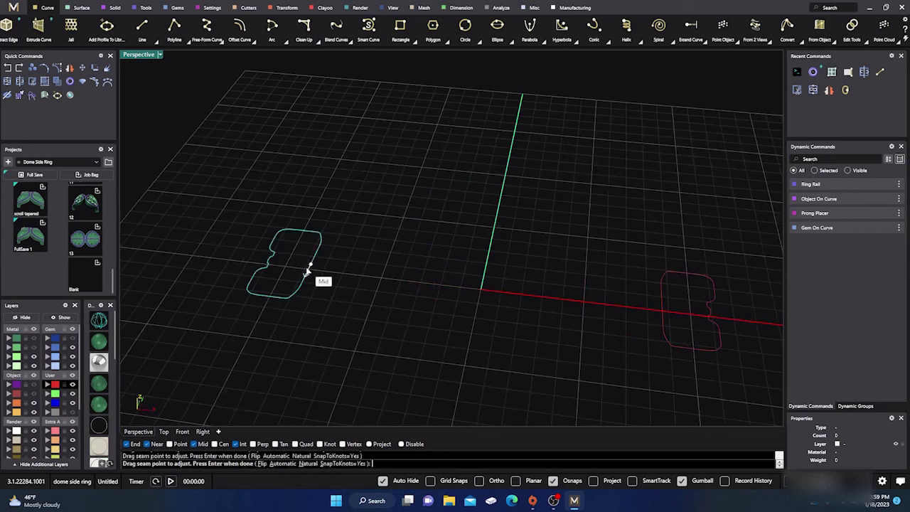
pyautogui.press('Return')
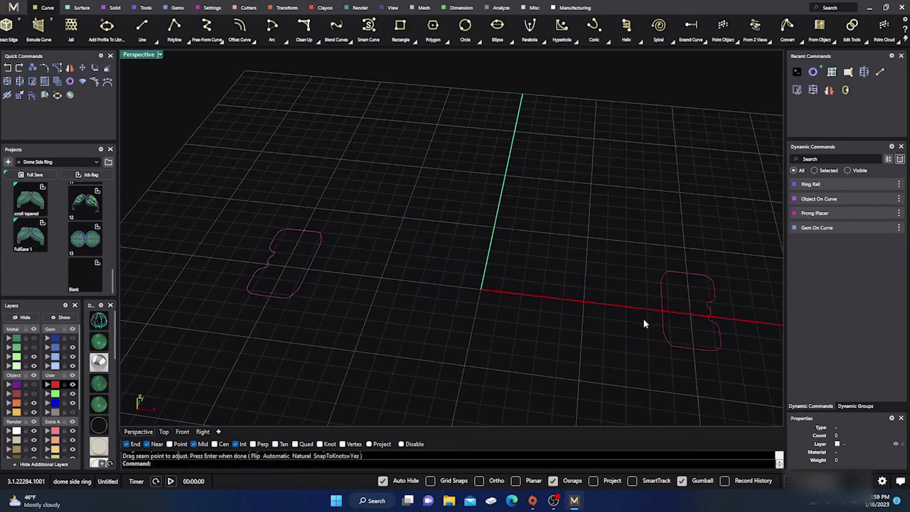
# Move the original profile's curve seam to the midpoint of its straight finger-side edge
pyautogui.click(663, 317)
pyautogui.press('Return')
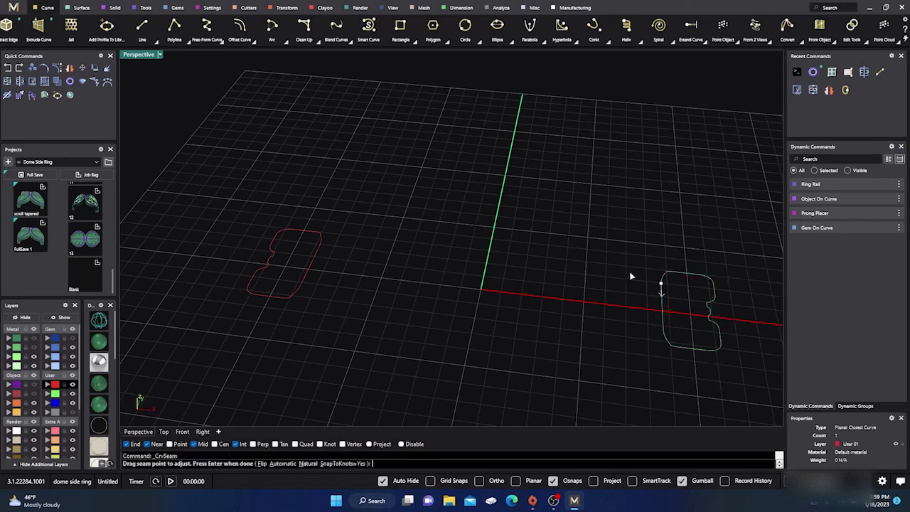
pyautogui.moveTo(663, 286); pyautogui.dragTo(662, 316)
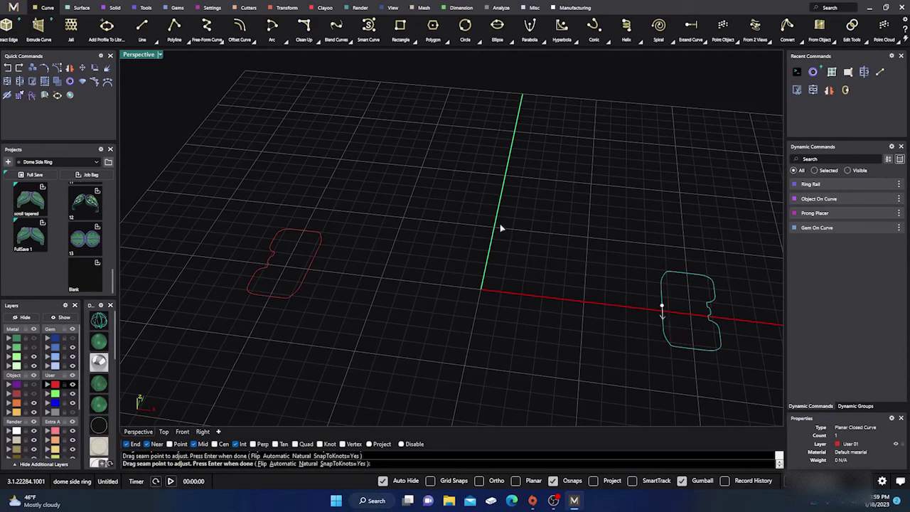
pyautogui.press('Return')
pyautogui.press('Escape')
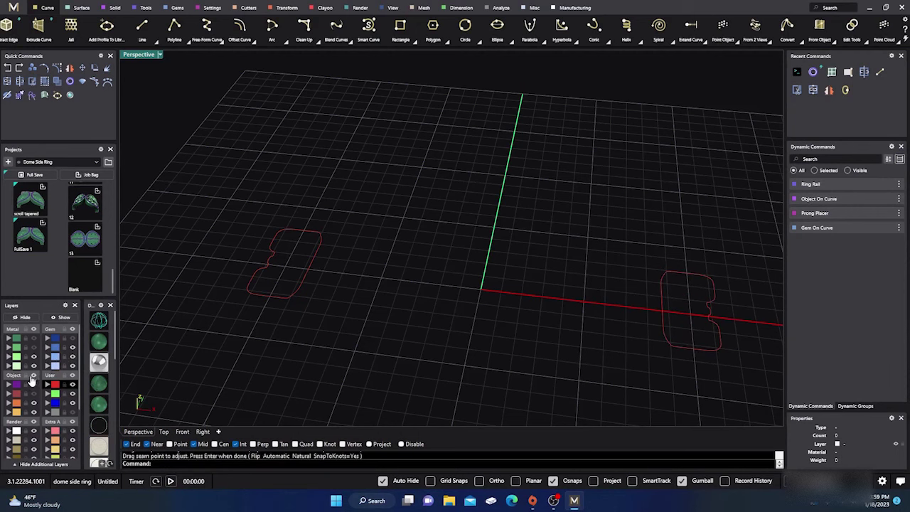
# Show the dark red object layer containing the circular ring rail
pyautogui.click(33, 393)
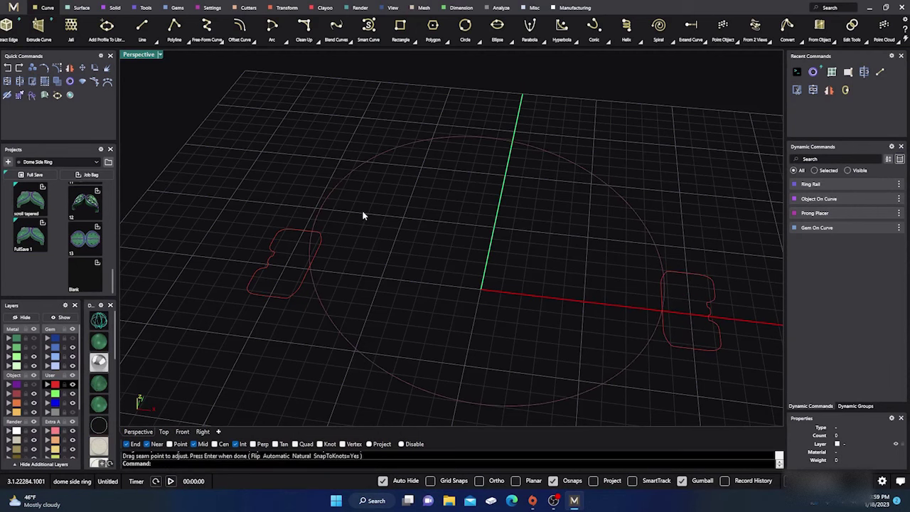
# Create a Sweep 1 along the circular ring rail using the closed profiles on both sides of the ring
pyautogui.moveTo(370, 213)
pyautogui.mouseDown(button='right')
pyautogui.moveTo(422, 258)
pyautogui.moveTo(358, 220)
pyautogui.mouseUp(button='right')
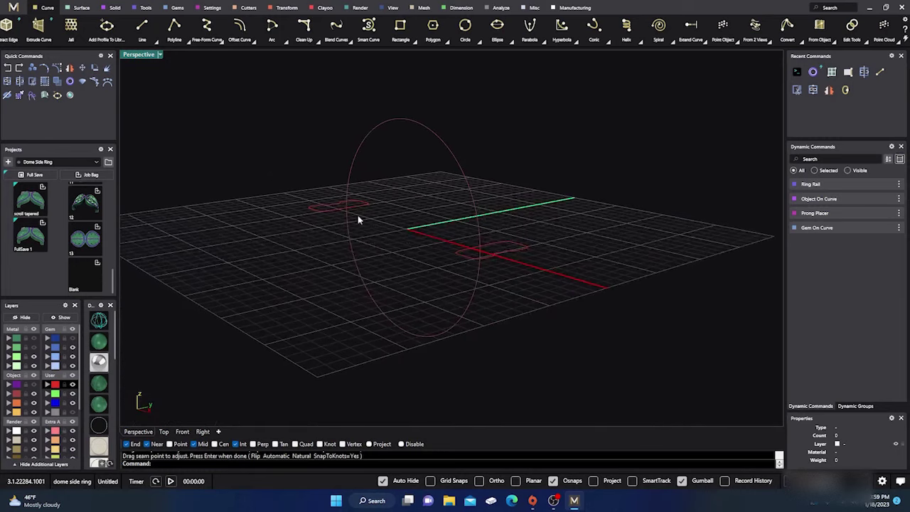
pyautogui.moveTo(490, 251); pyautogui.dragTo(407, 249, button='right')
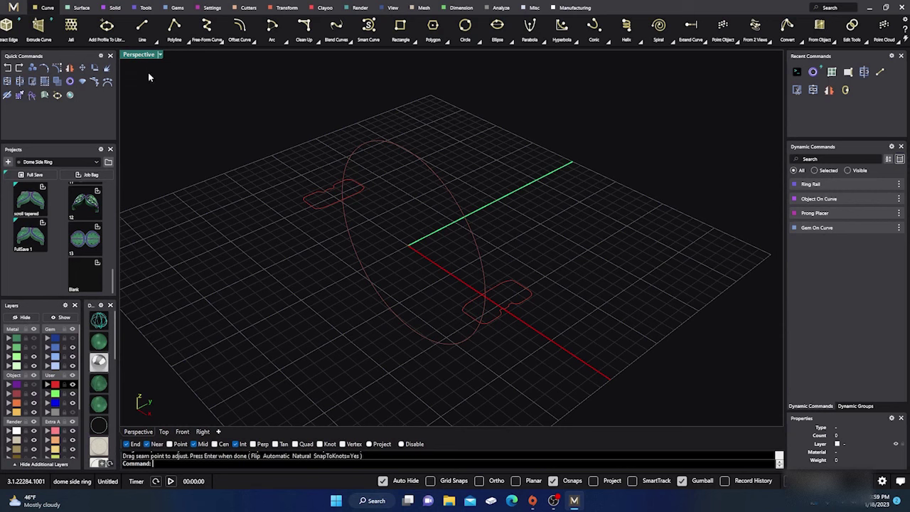
pyautogui.click(81, 8)
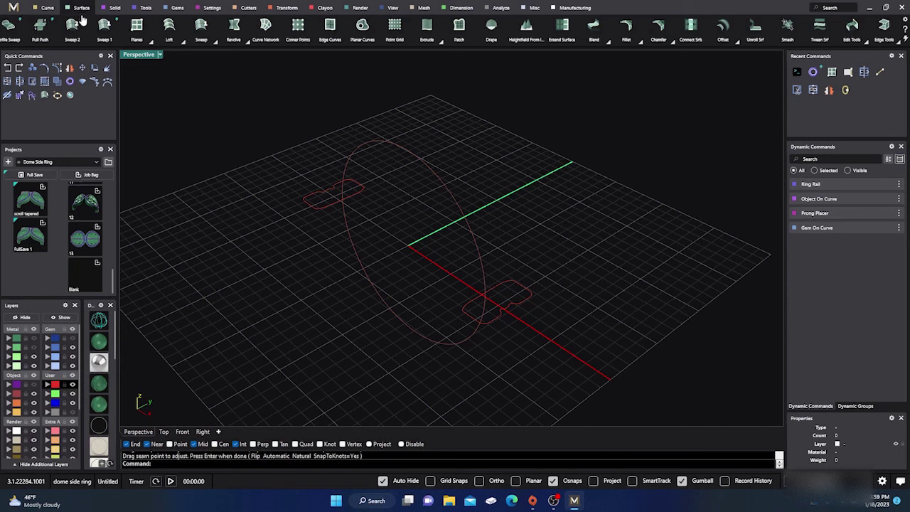
pyautogui.click(103, 29)
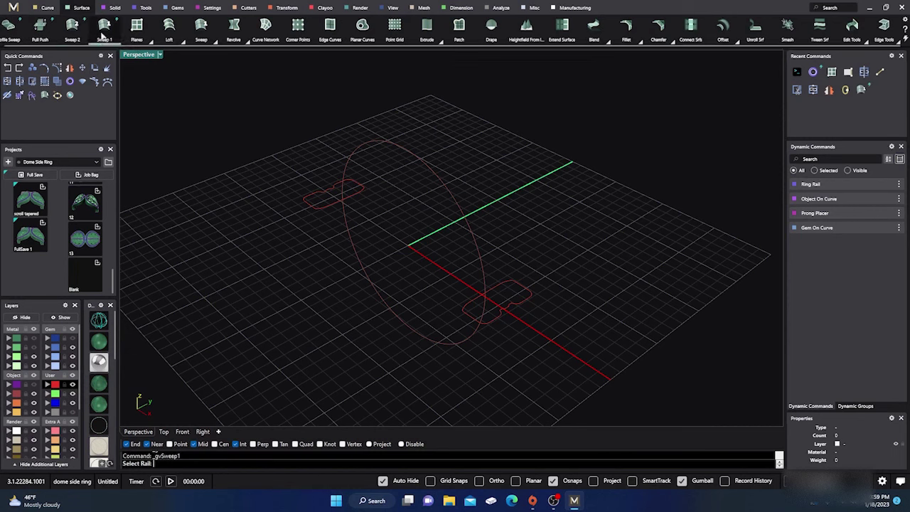
pyautogui.click(363, 280)
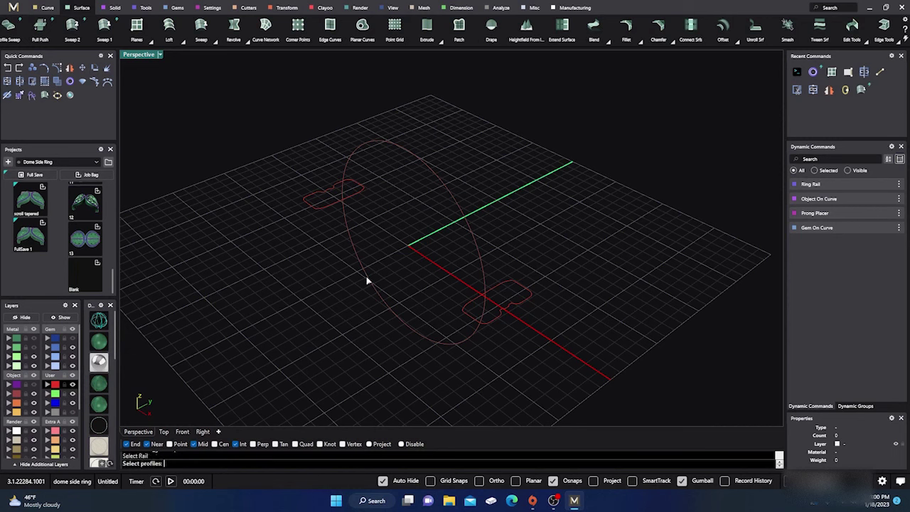
pyautogui.click(336, 209)
pyautogui.click(492, 316)
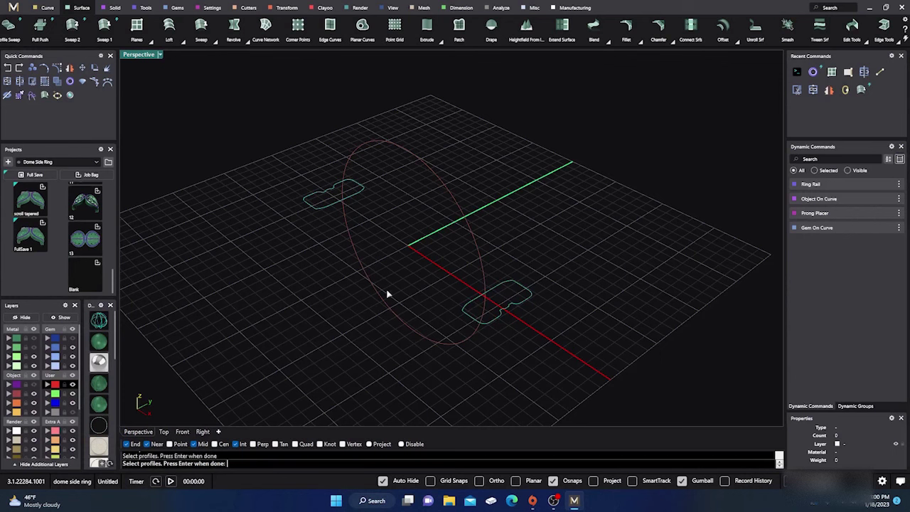
pyautogui.press('Return')
# Reduce the sweep's start dome thickness to 0
pyautogui.moveTo(379, 289); pyautogui.dragTo(443, 234, button='right')
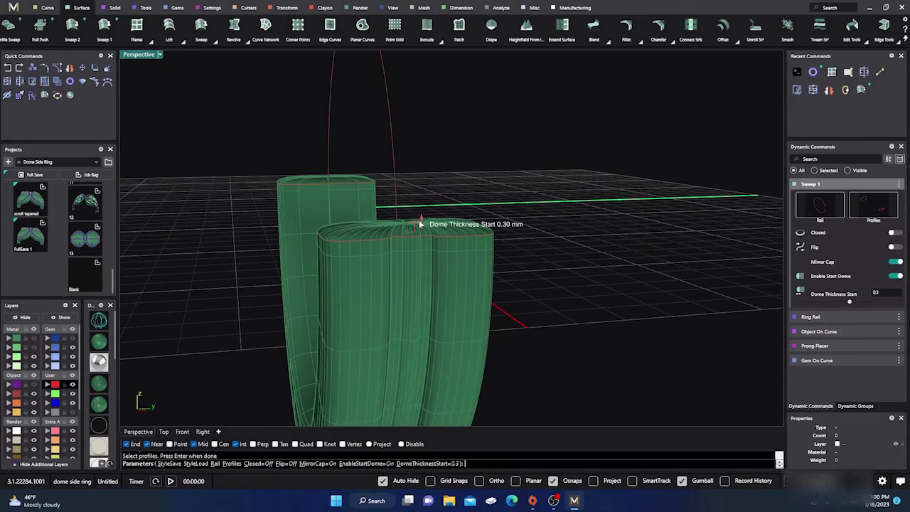
pyautogui.moveTo(421, 225); pyautogui.dragTo(420, 236)
pyautogui.scroll(-5, 465, 215)
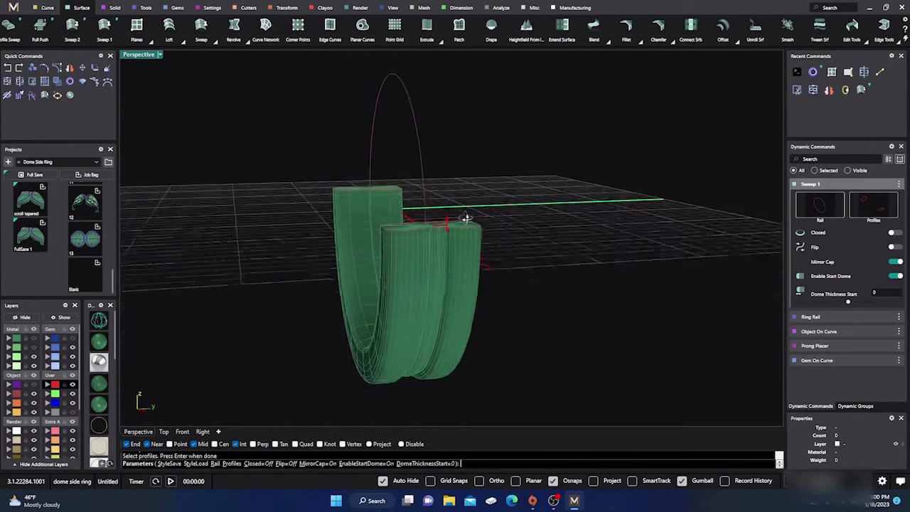
pyautogui.moveTo(466, 218); pyautogui.dragTo(454, 297, button='right')
pyautogui.scroll(8, 428, 280)
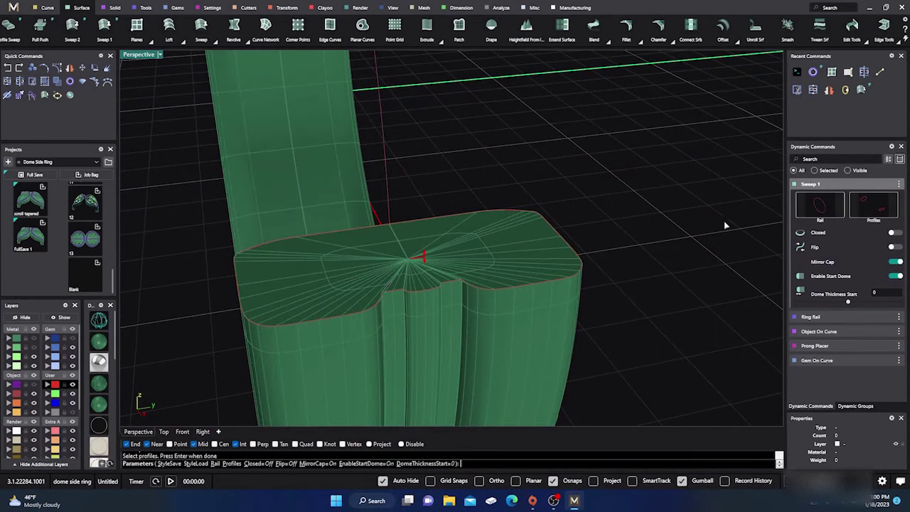
# Turn off Mirror Cap and both the start and end domes, and finish the sweep with open ends
pyautogui.click(895, 262)
pyautogui.click(896, 277)
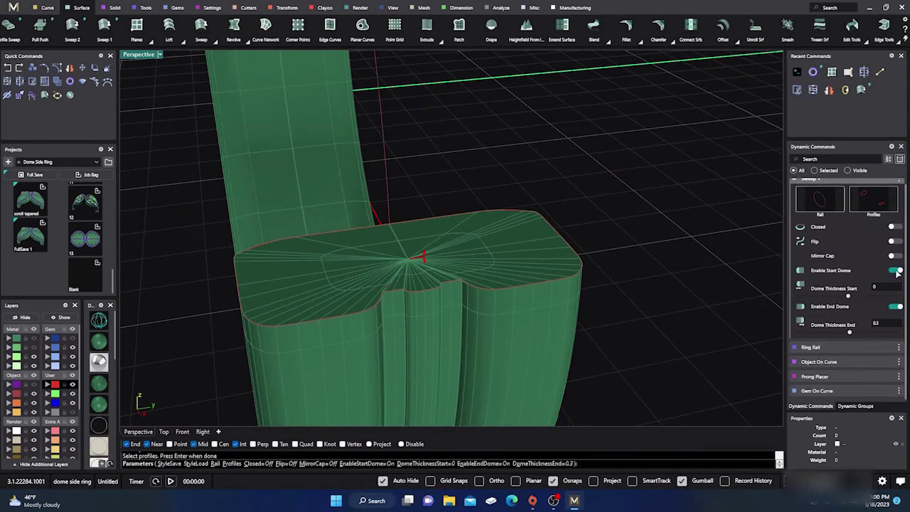
pyautogui.click(895, 291)
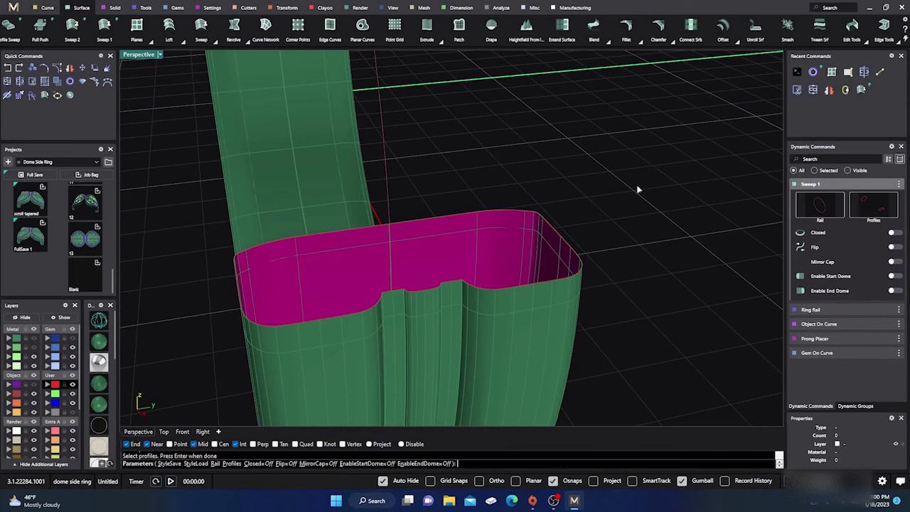
pyautogui.rightClick(605, 157)
# Show the Metal 01 layer and hide the upper ring parts on both sides to isolate the swept shank
pyautogui.scroll(-8, 579, 165)
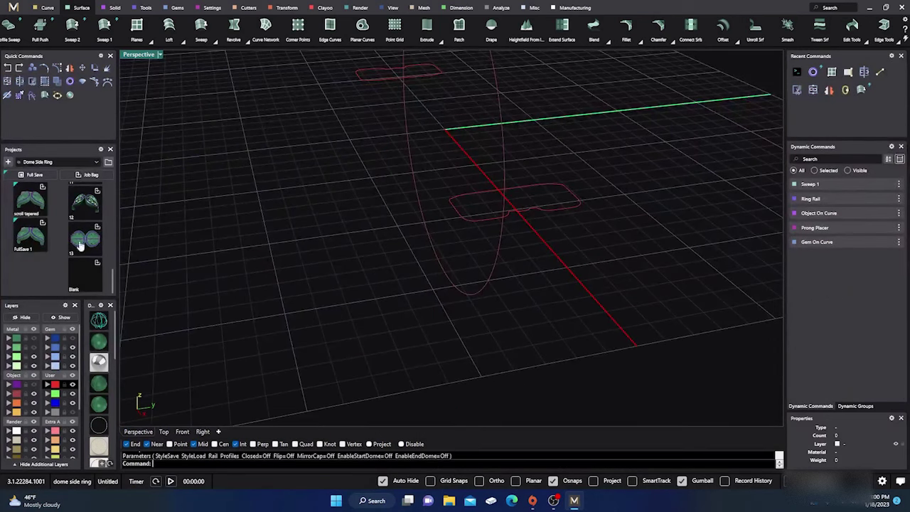
pyautogui.click(33, 340)
pyautogui.moveTo(264, 219); pyautogui.dragTo(296, 221, button='right')
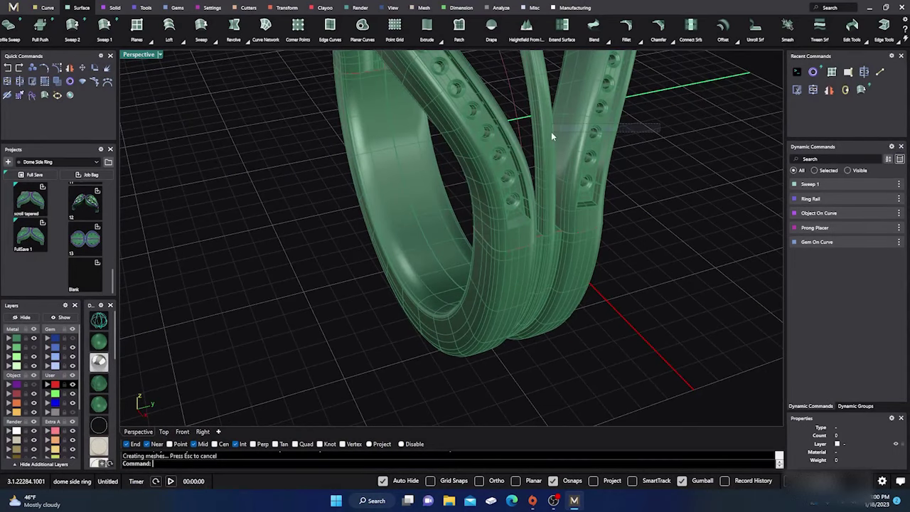
pyautogui.click(448, 155)
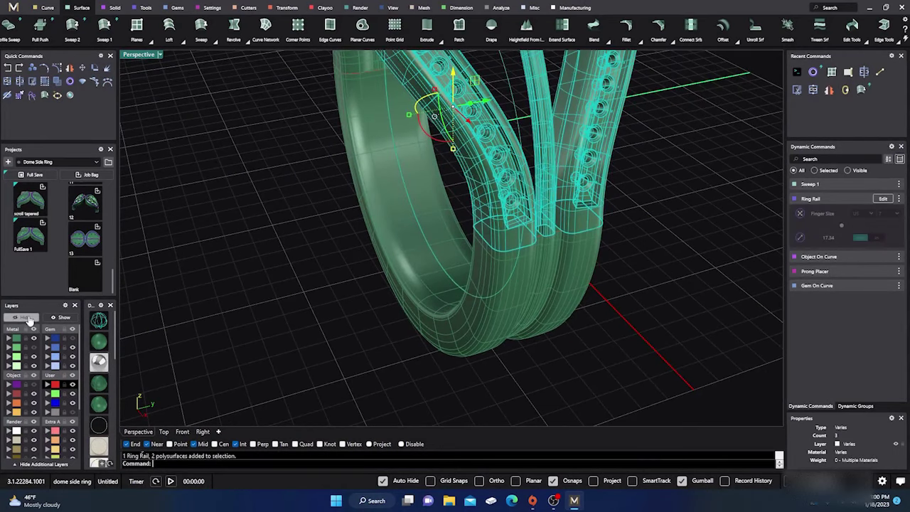
pyautogui.click(25, 318)
pyautogui.moveTo(264, 253); pyautogui.dragTo(403, 164, button='right')
pyautogui.click(358, 102)
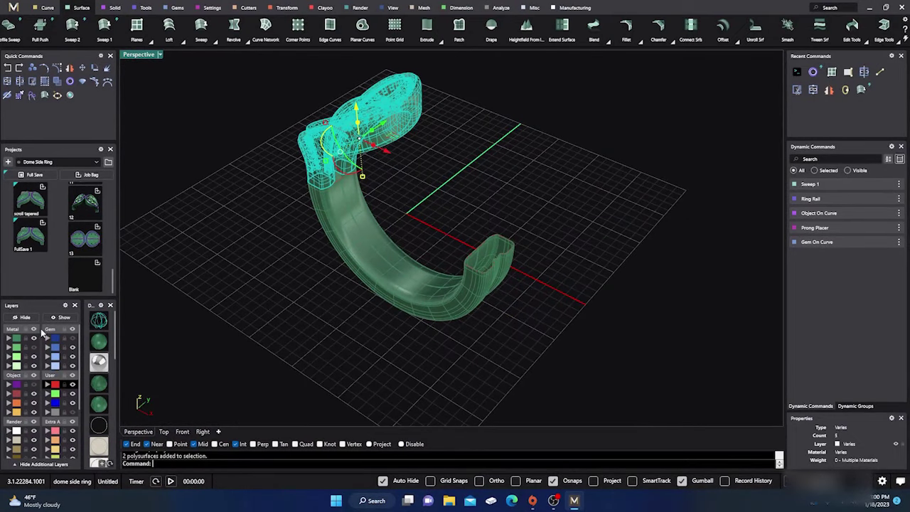
pyautogui.click(25, 318)
# Cap the open ends of the swept lower shank
pyautogui.moveTo(187, 287); pyautogui.dragTo(242, 311, button='right')
pyautogui.scroll(5, 326, 204)
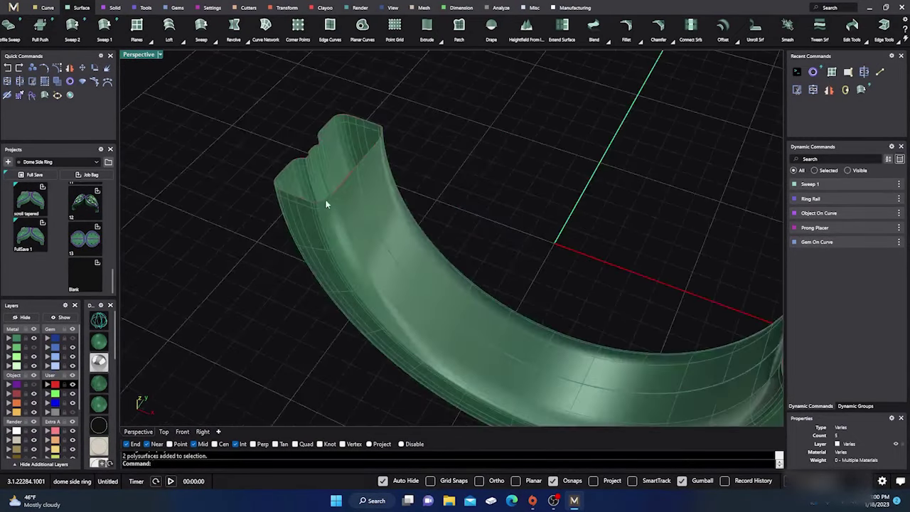
pyautogui.click(335, 195)
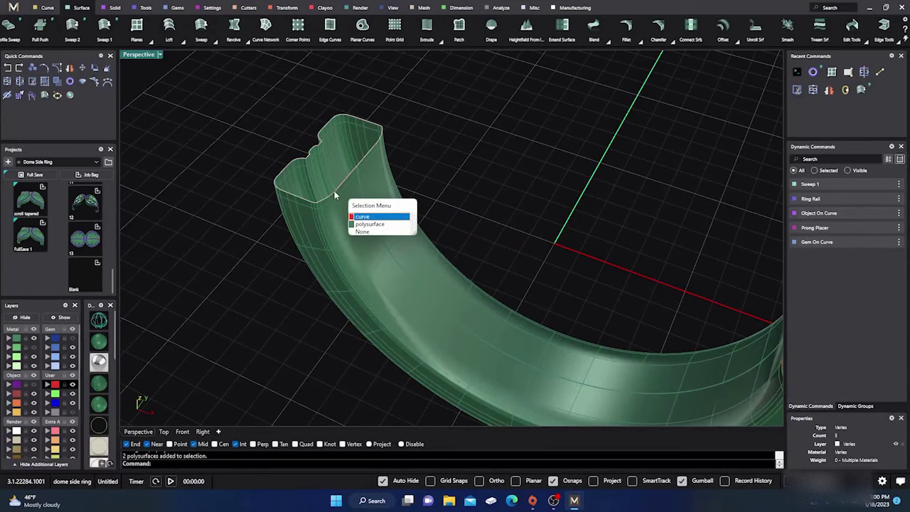
pyautogui.click(363, 216)
pyautogui.scroll(-5, 270, 222)
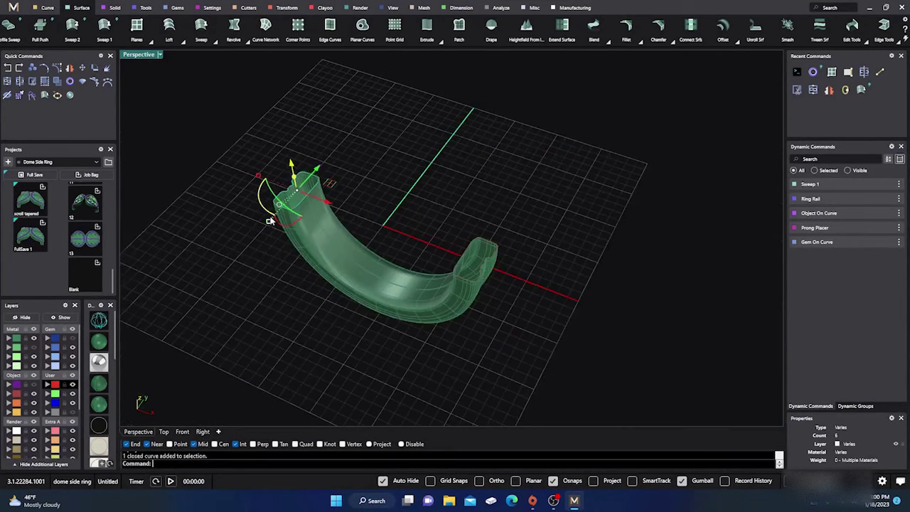
pyautogui.click(449, 299)
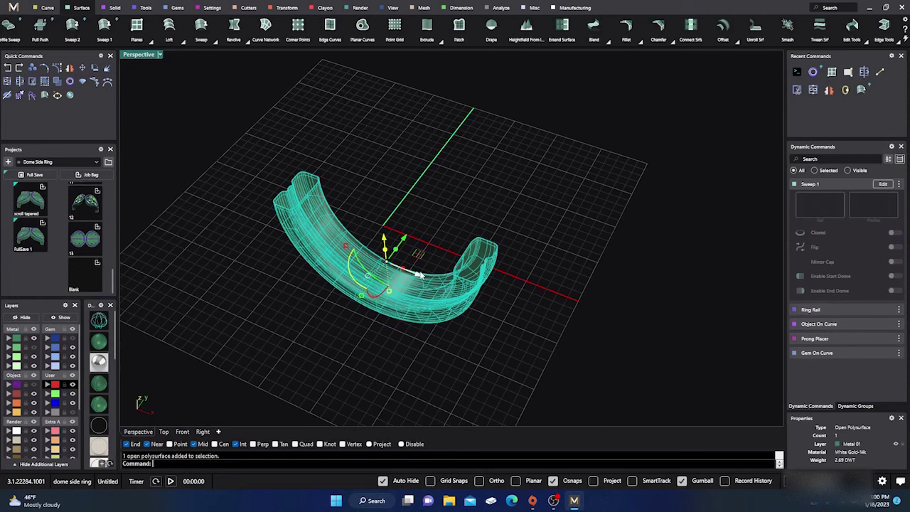
pyautogui.write('Cap')
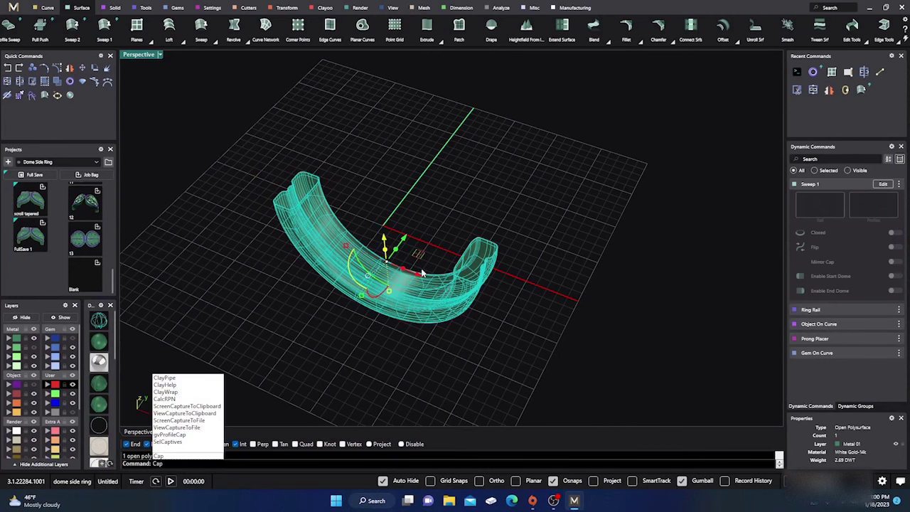
pyautogui.press('Return')
pyautogui.scroll(2, 480, 270)
pyautogui.scroll(3, 480, 280)
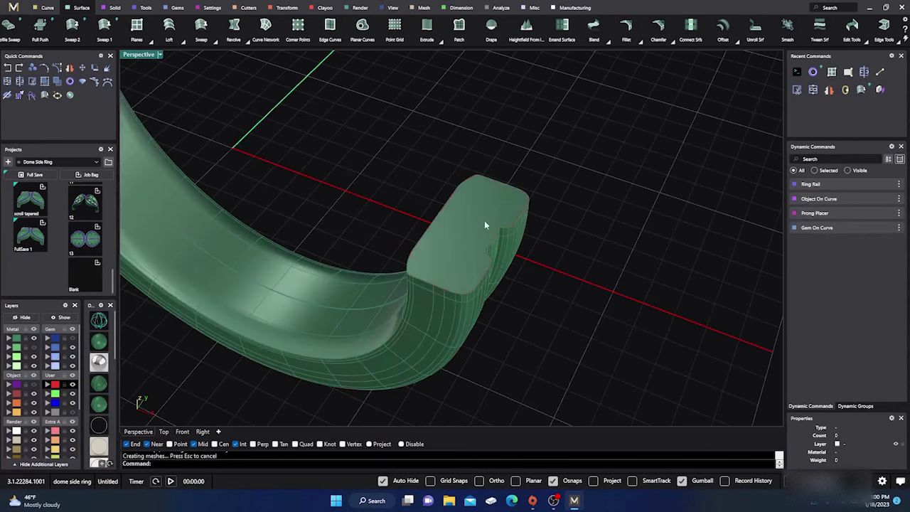
# Move the capped lower shank to the Metal 03 layer
pyautogui.scroll(-5, 620, 244)
pyautogui.moveTo(620, 244); pyautogui.dragTo(268, 318, button='right')
pyautogui.click(391, 269)
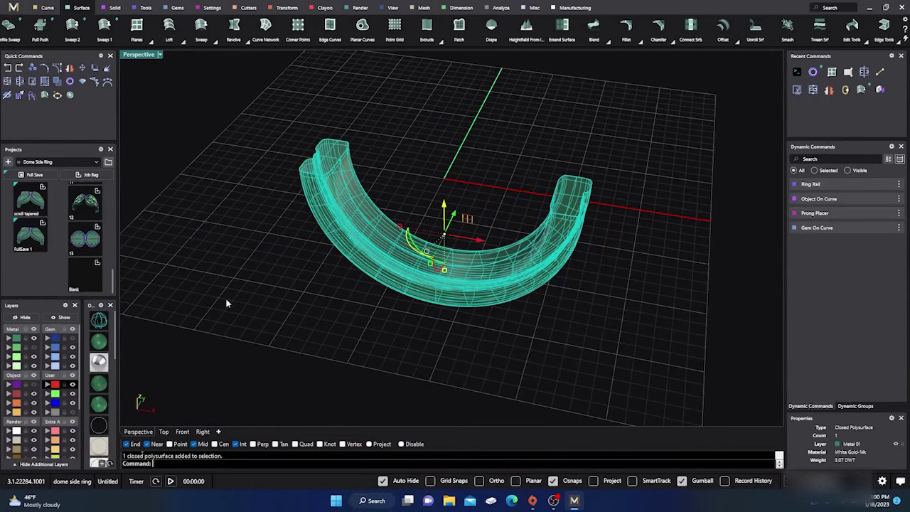
pyautogui.click(9, 356)
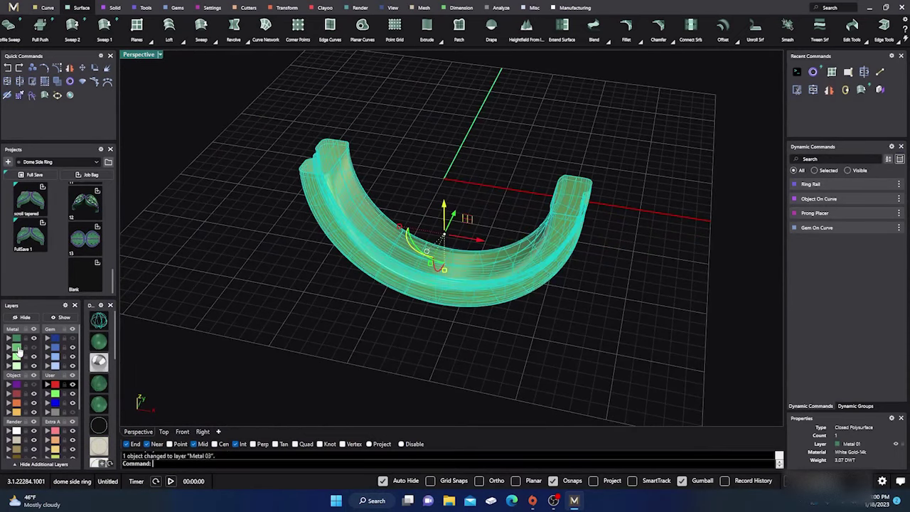
# Bring back the hidden upper ring parts and hide the Metal 03 layer
pyautogui.click(64, 318)
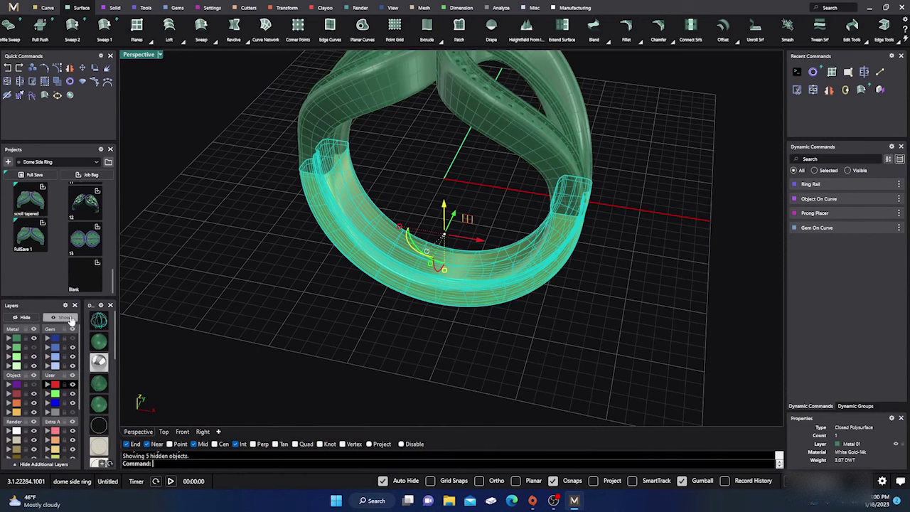
pyautogui.click(32, 356)
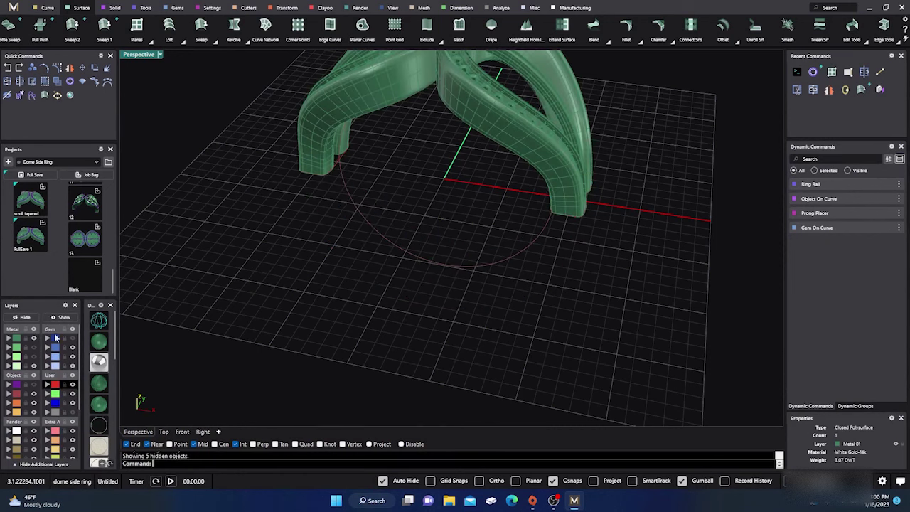
# Make the green user layer current and hide the red user layer holding the end profile curves
pyautogui.moveTo(348, 331); pyautogui.dragTo(384, 191, button='right')
pyautogui.scroll(10, 384, 190)
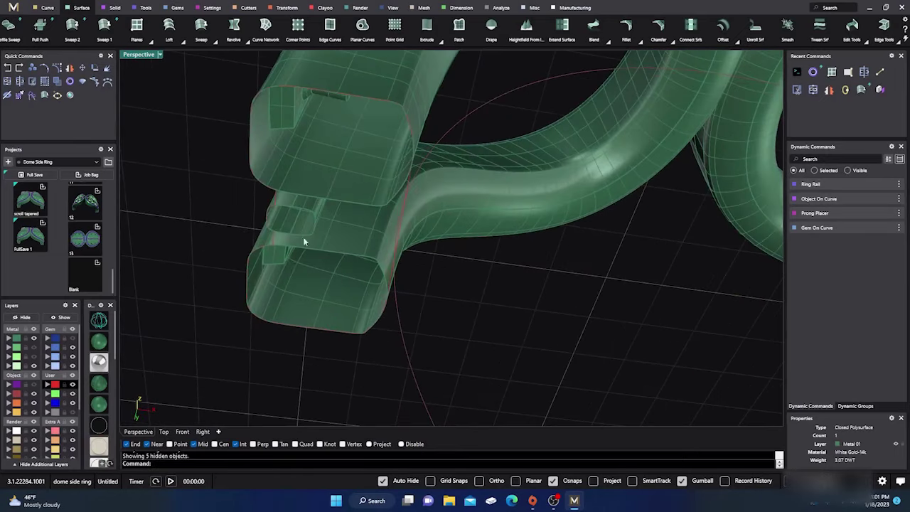
pyautogui.moveTo(314, 260); pyautogui.dragTo(388, 256, button='right')
pyautogui.scroll(-3, 416, 317)
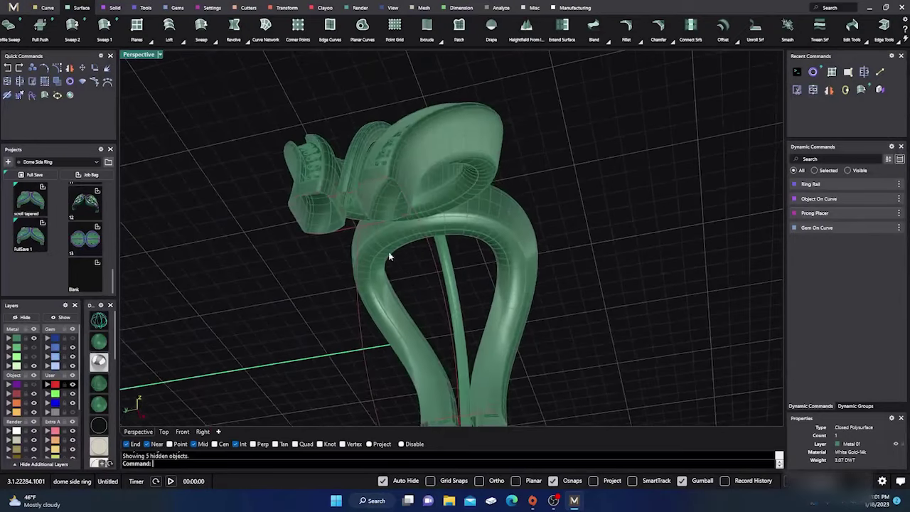
pyautogui.scroll(4, 318, 216)
pyautogui.moveTo(317, 218); pyautogui.dragTo(140, 340, button='right')
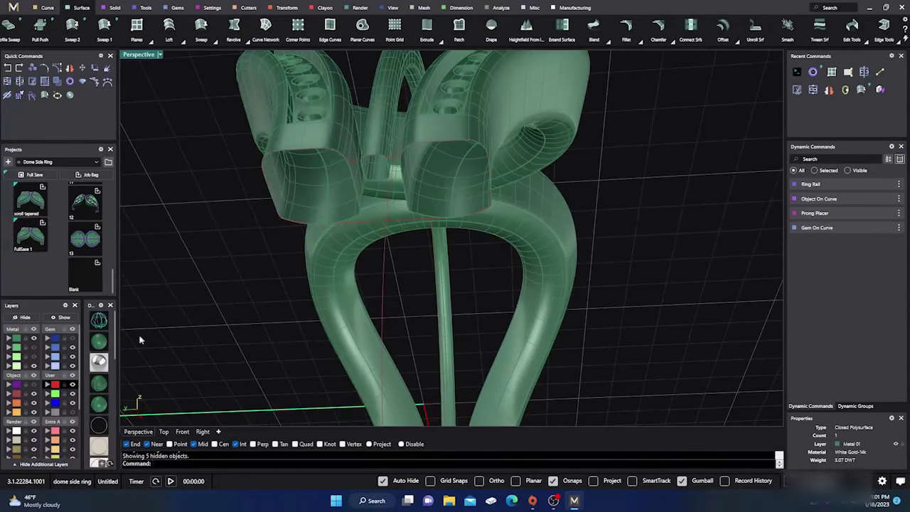
pyautogui.click(71, 385)
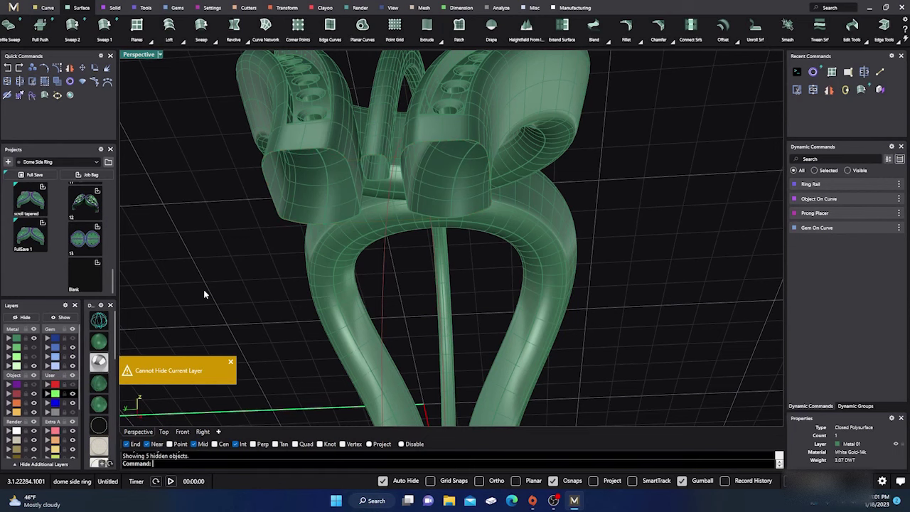
# Cap the open lower ends of the split-shank arms and thin center bars on both sides of the ring
pyautogui.moveTo(203, 289); pyautogui.dragTo(232, 313, button='right')
pyautogui.keyDown('shift'); pyautogui.click(348, 220); pyautogui.keyUp('shift')
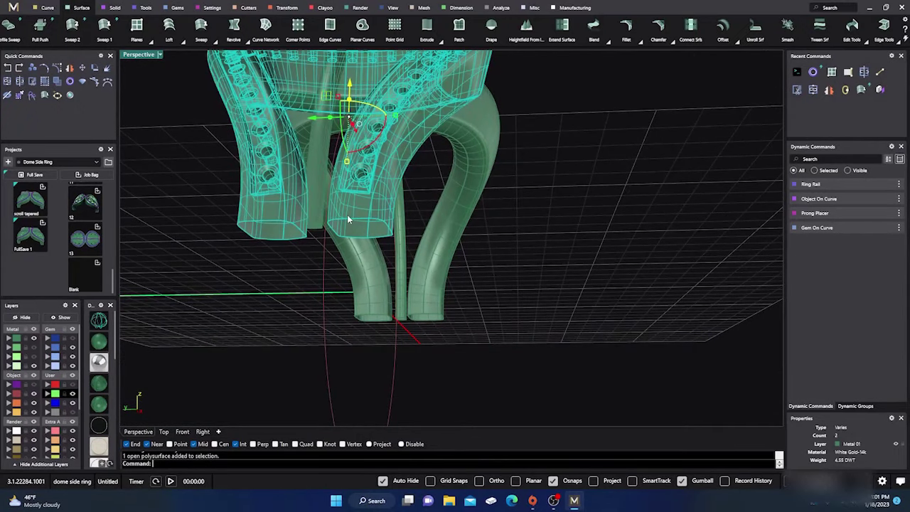
pyautogui.keyDown('shift'); pyautogui.click(317, 189); pyautogui.keyUp('shift')
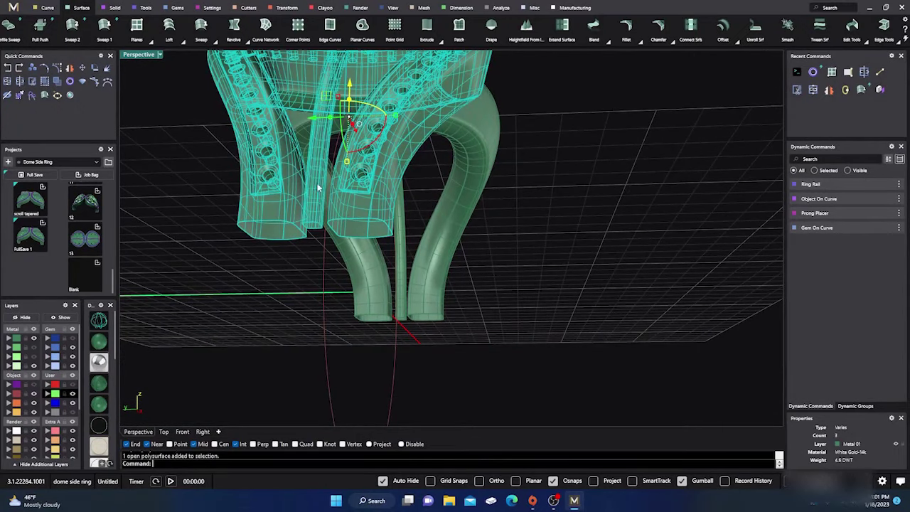
pyautogui.keyDown('shift'); pyautogui.click(400, 295); pyautogui.keyUp('shift')
pyautogui.keyDown('shift'); pyautogui.click(378, 294); pyautogui.keyUp('shift')
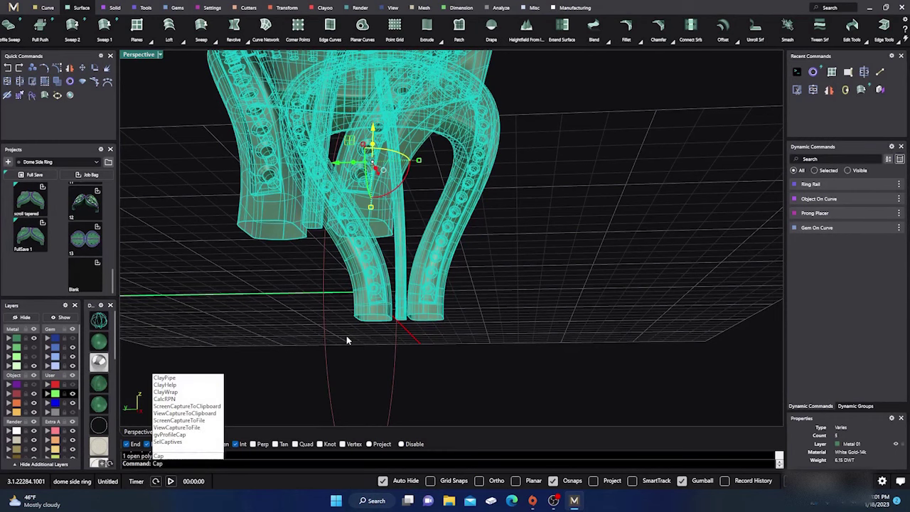
pyautogui.press('Return')
pyautogui.click(290, 320)
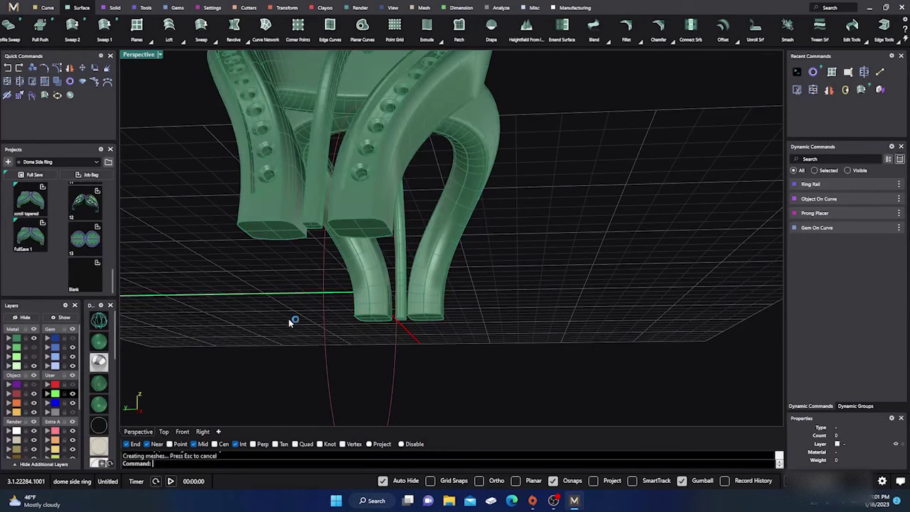
# Show the Metal 02 layer containing the scrollwork between the split-shank arms
pyautogui.moveTo(290, 320); pyautogui.dragTo(313, 346, button='right')
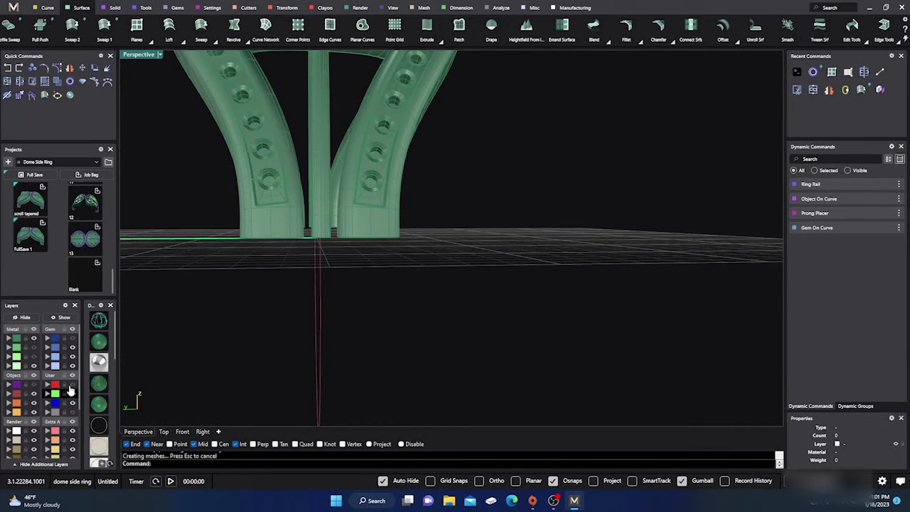
pyautogui.click(33, 348)
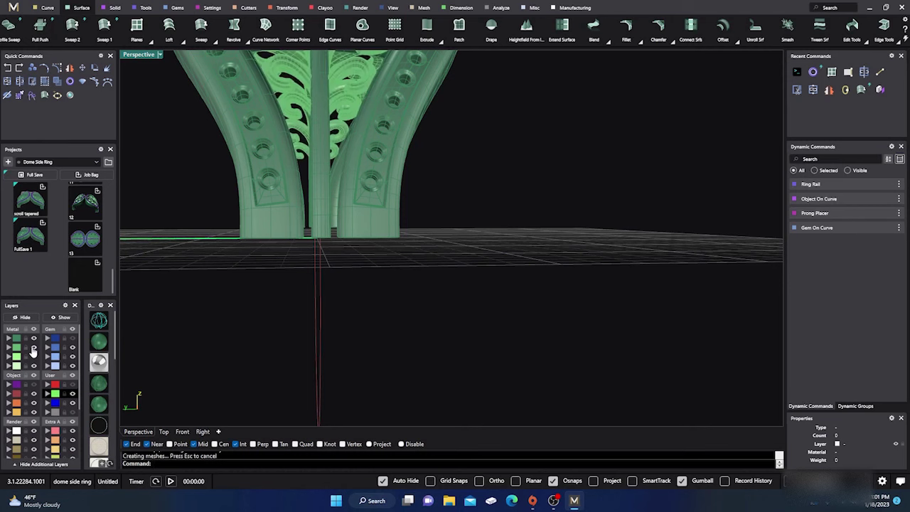
# Show the Metal 03 layer with the lower shank, plus the layers holding the prongs and gems
pyautogui.click(33, 356)
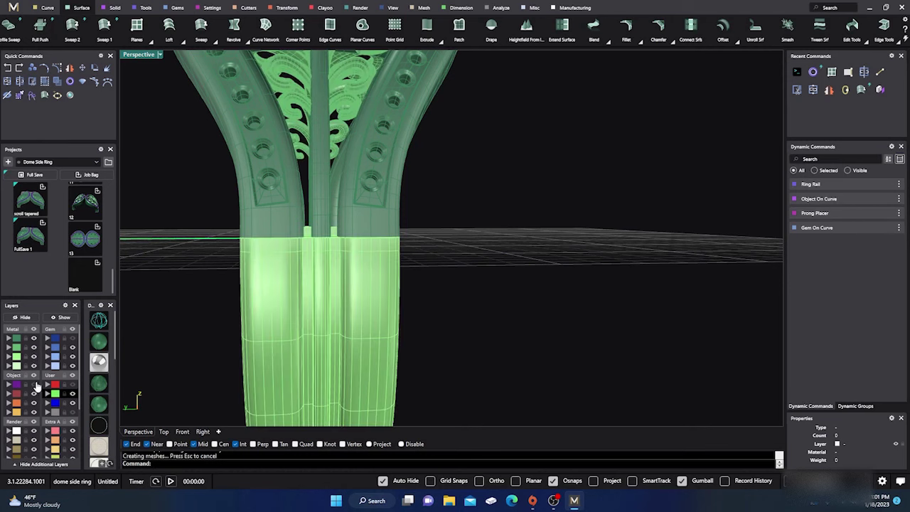
pyautogui.click(34, 385)
pyautogui.click(73, 340)
# Examine the complete ring from several angles, checking how the lower shank meets the upper parts
pyautogui.scroll(-7, 357, 321)
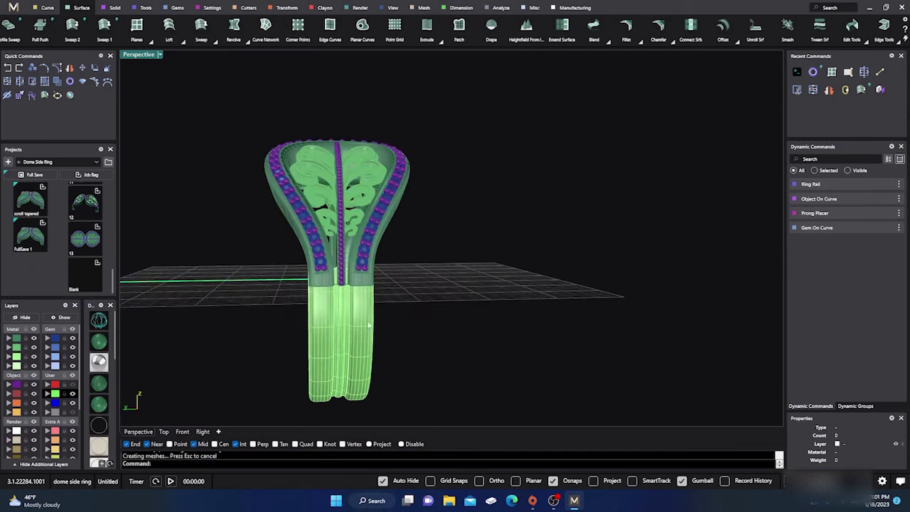
pyautogui.moveTo(358, 321); pyautogui.dragTo(266, 317, button='right')
pyautogui.scroll(-6, 266, 318)
pyautogui.moveTo(318, 337); pyautogui.dragTo(252, 363, button='right')
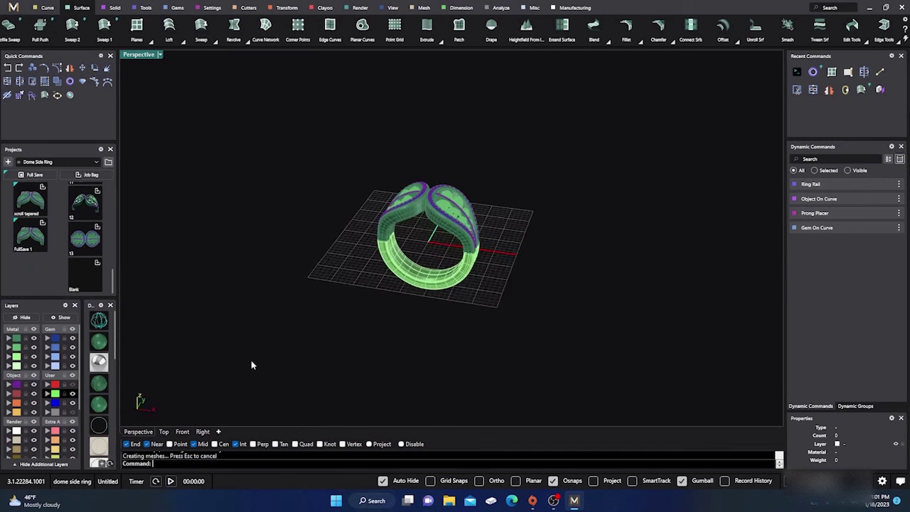
pyautogui.scroll(6, 509, 267)
pyautogui.moveTo(522, 306); pyautogui.dragTo(464, 324, button='right')
pyautogui.scroll(-3, 313, 293)
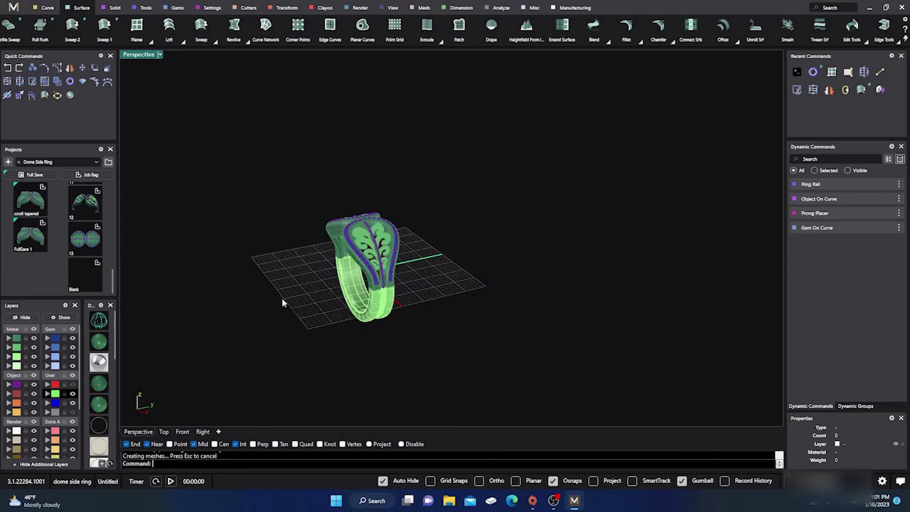
pyautogui.click(353, 309)
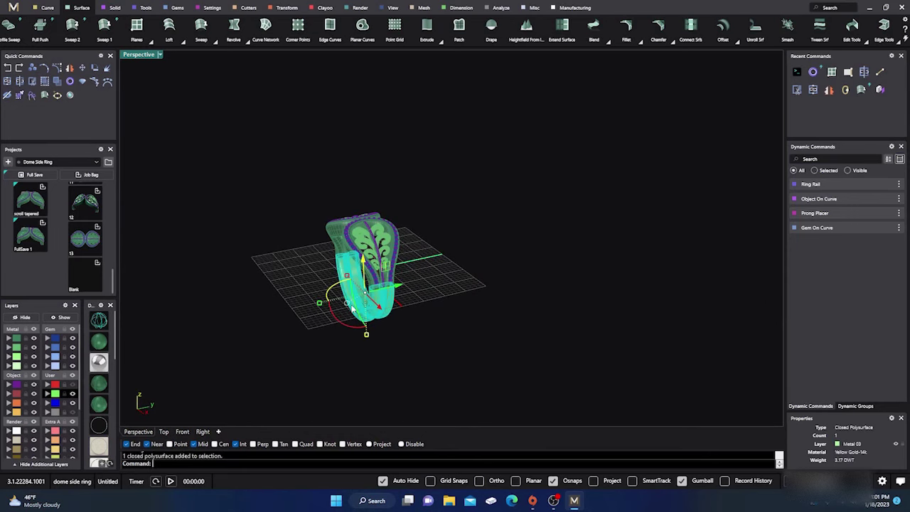
pyautogui.click(260, 252)
pyautogui.scroll(5, 374, 277)
pyautogui.scroll(-3, 453, 266)
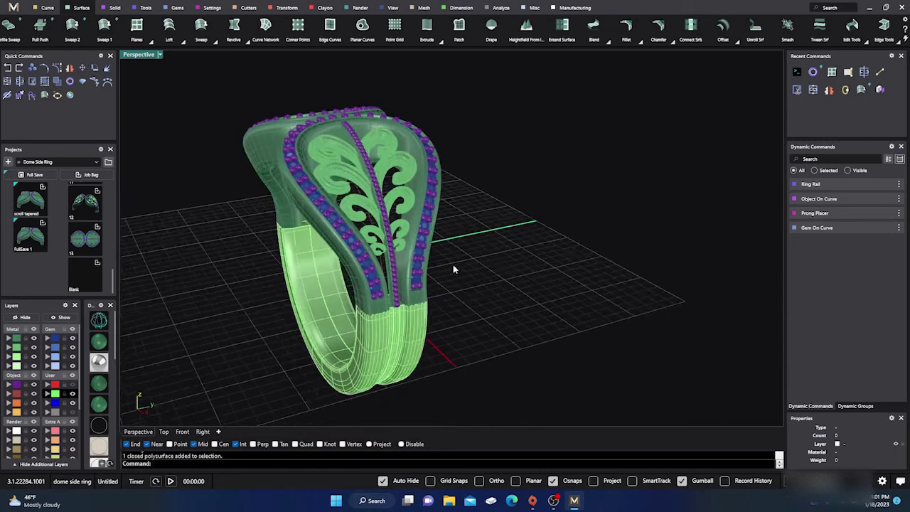
pyautogui.moveTo(466, 301); pyautogui.dragTo(416, 274, button='right')
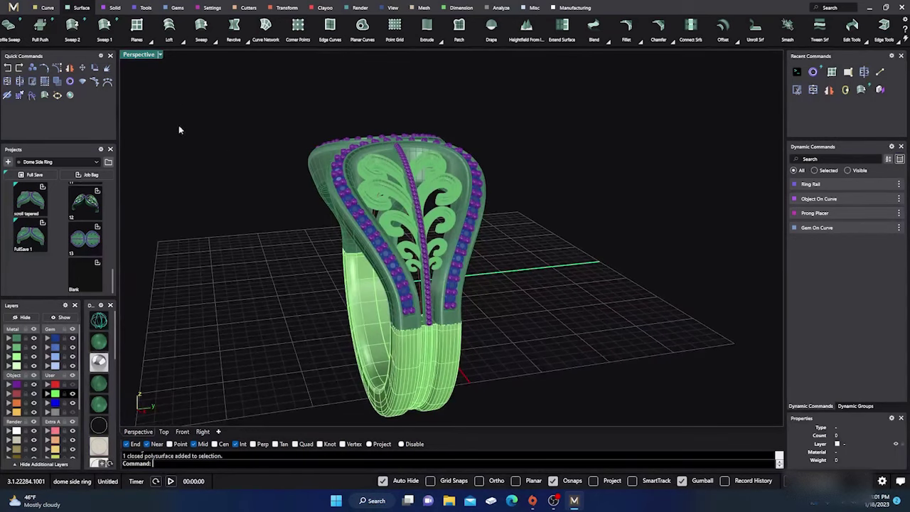
# Boolean union the lower shank with the gem-set split-shank arms on the near side of the ring
pyautogui.click(114, 8)
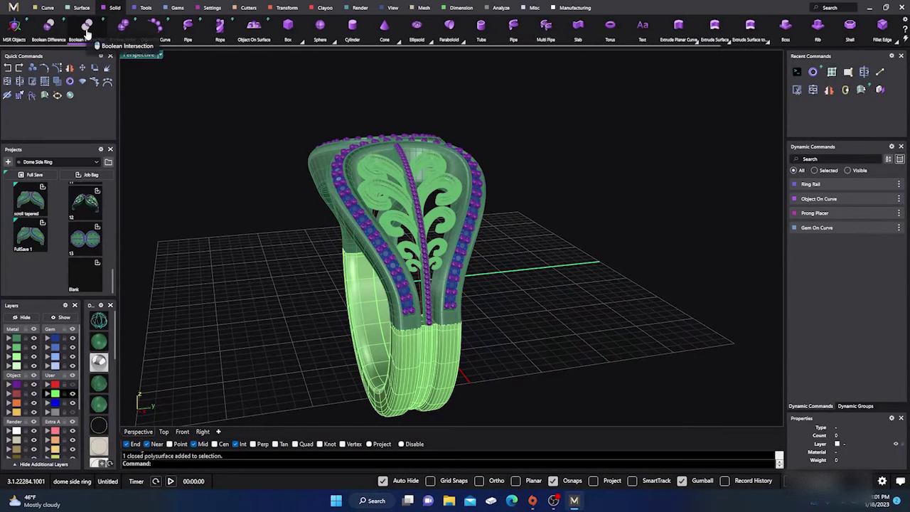
pyautogui.click(123, 27)
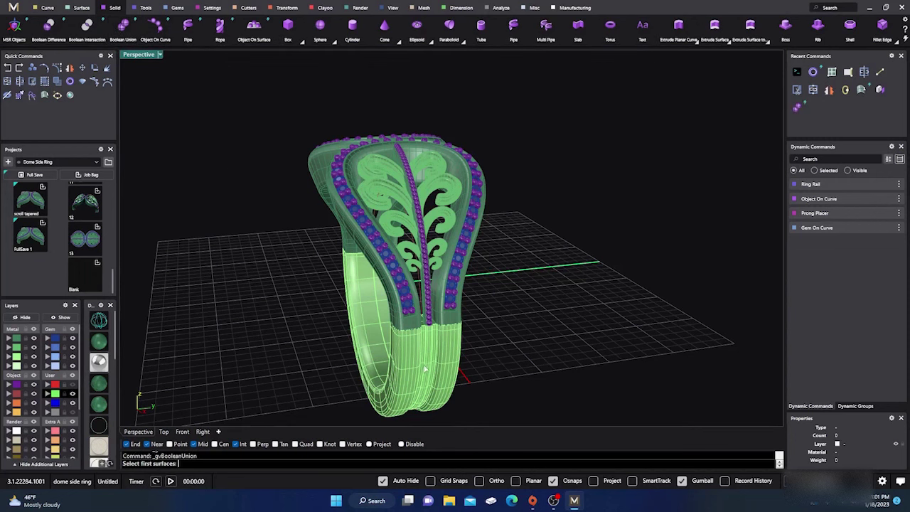
pyautogui.click(409, 357)
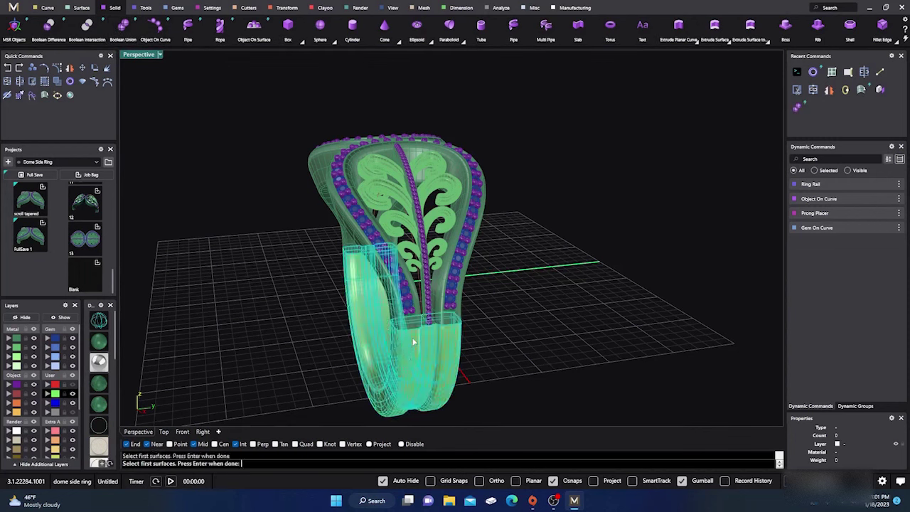
pyautogui.press('Return')
pyautogui.click(415, 326)
pyautogui.press('Return')
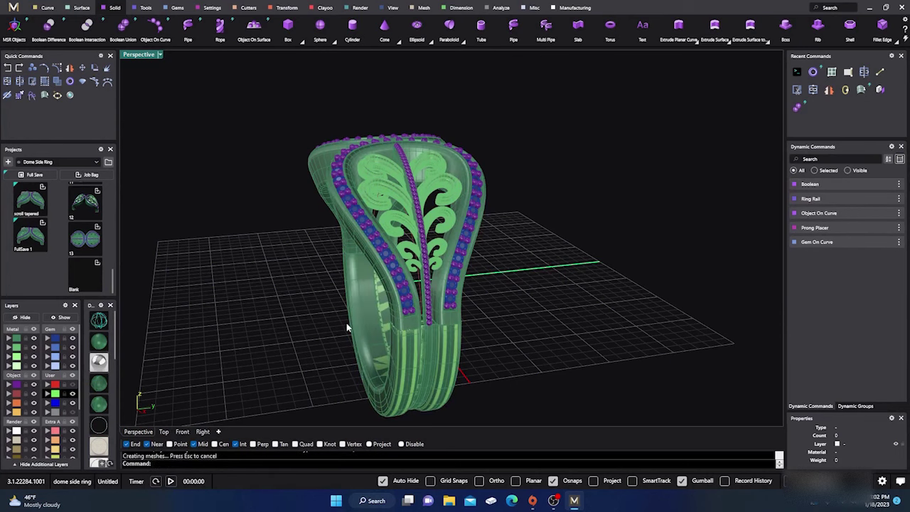
pyautogui.press('Return')
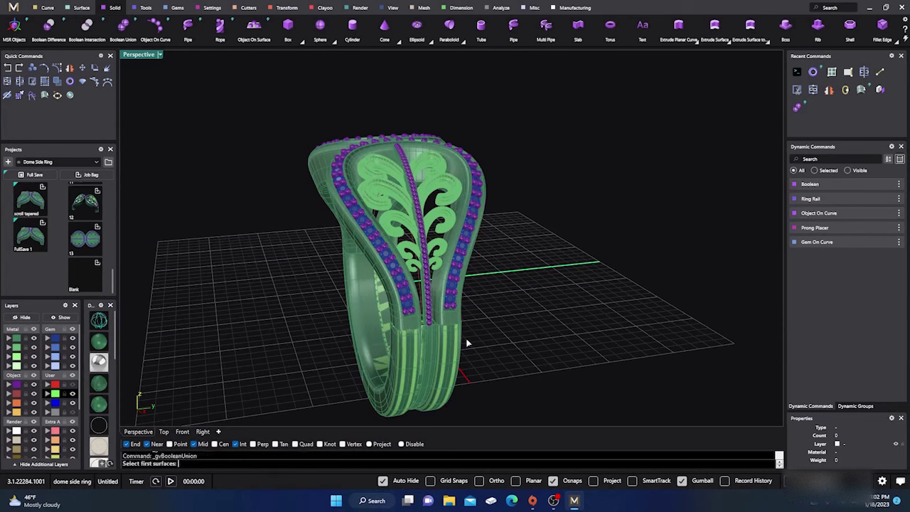
pyautogui.click(436, 365)
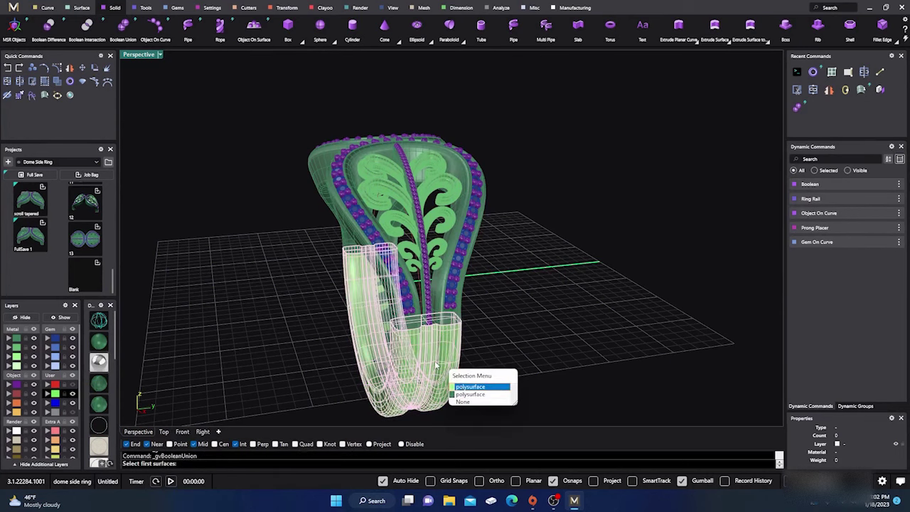
pyautogui.click(465, 395)
pyautogui.scroll(5, 427, 292)
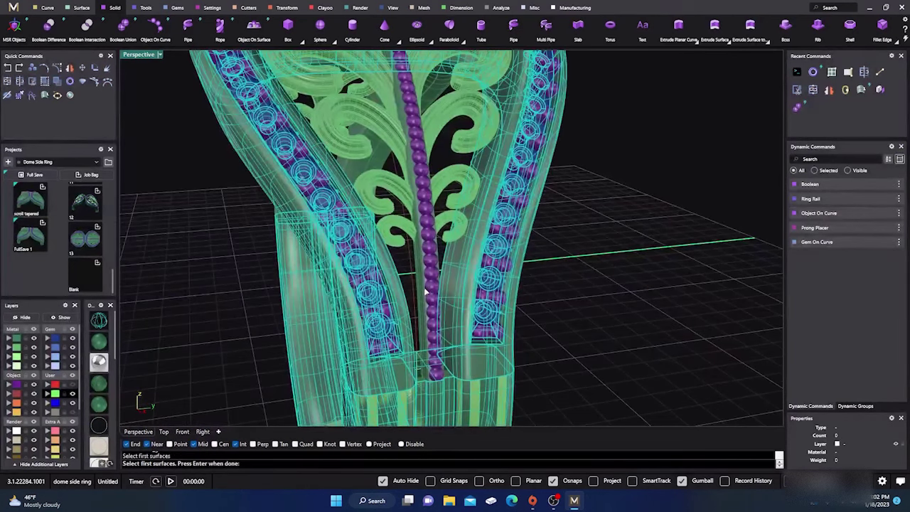
pyautogui.click(422, 293)
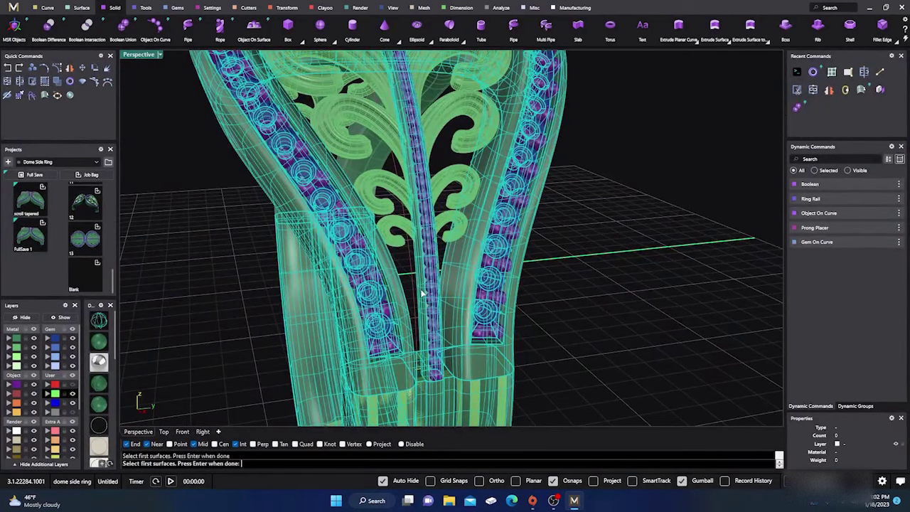
pyautogui.press('Return')
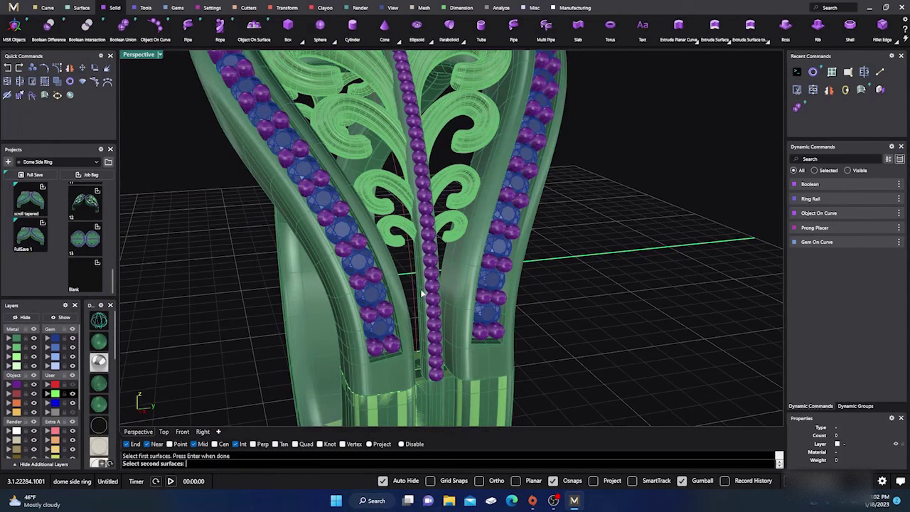
pyautogui.moveTo(518, 320); pyautogui.dragTo(556, 331, button='right')
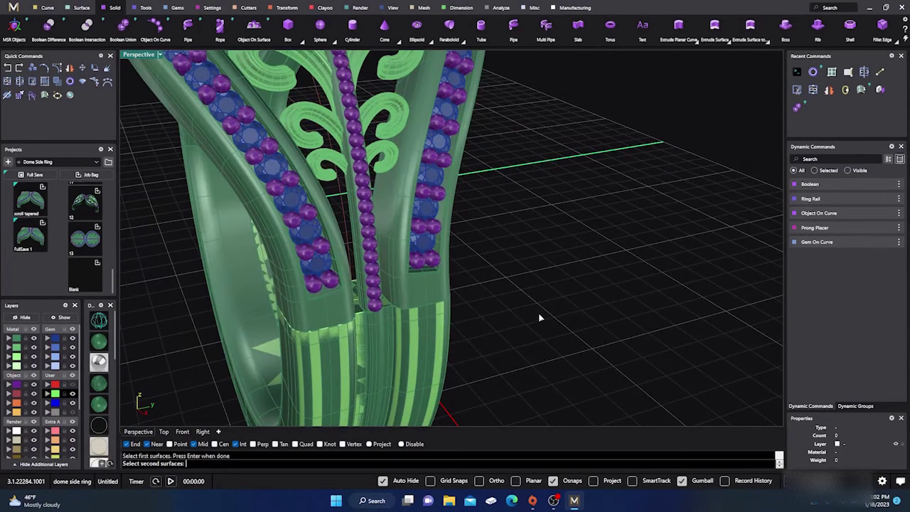
pyautogui.press('Return')
# Boolean union the joined shank body with the thin center bar beneath the beaded row
pyautogui.press('Return')
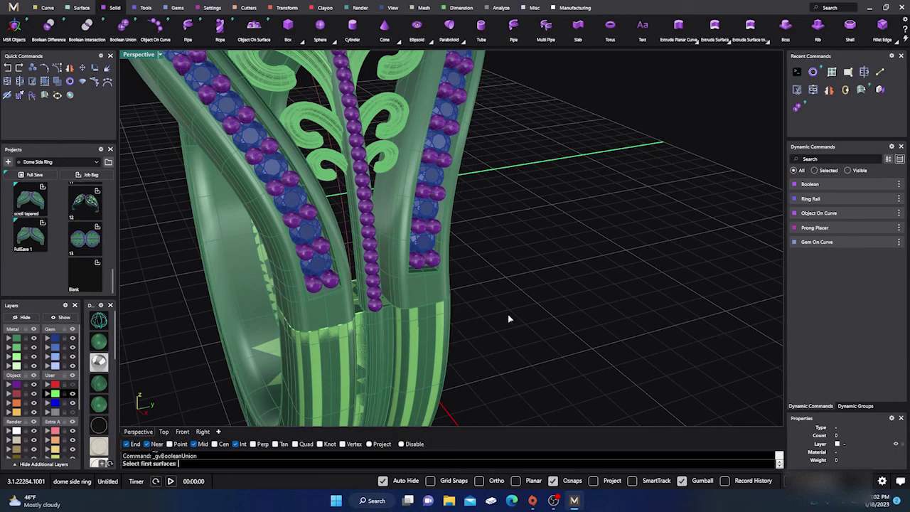
pyautogui.click(446, 342)
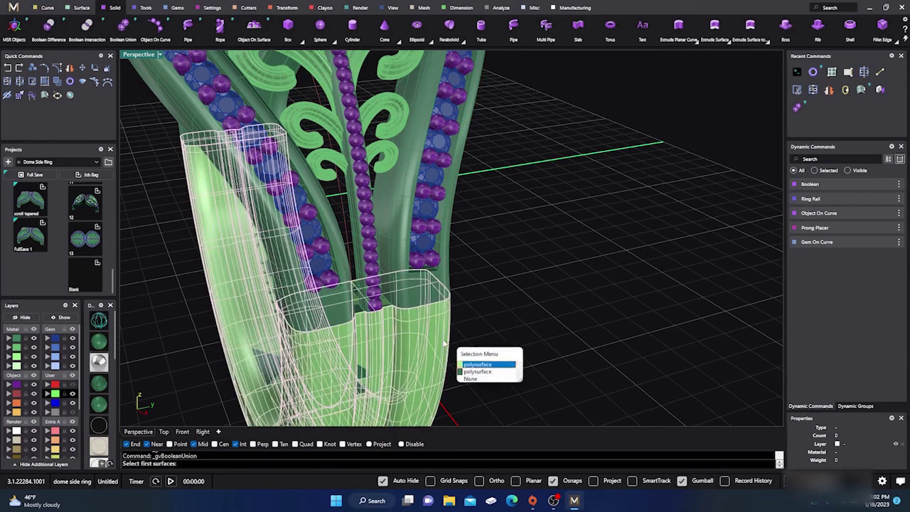
pyautogui.click(479, 373)
pyautogui.press('Return')
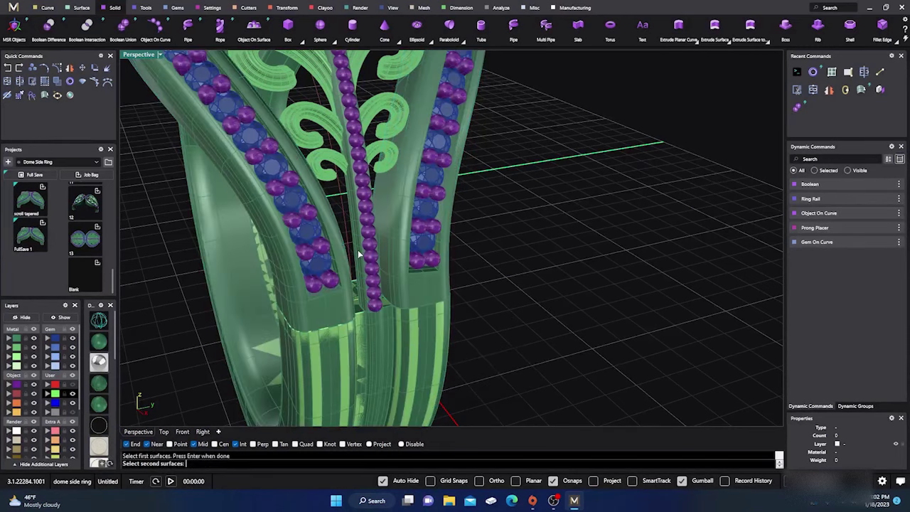
pyautogui.click(361, 254)
pyautogui.press('Return')
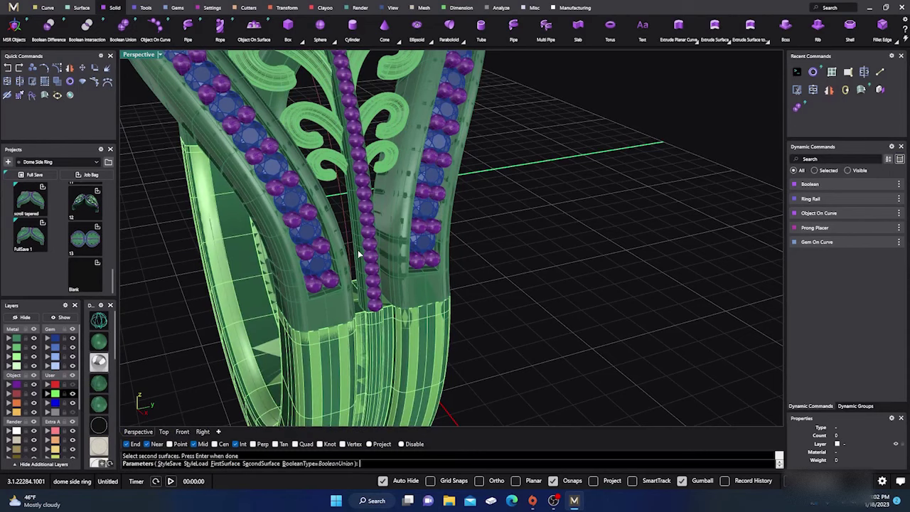
pyautogui.press('Return')
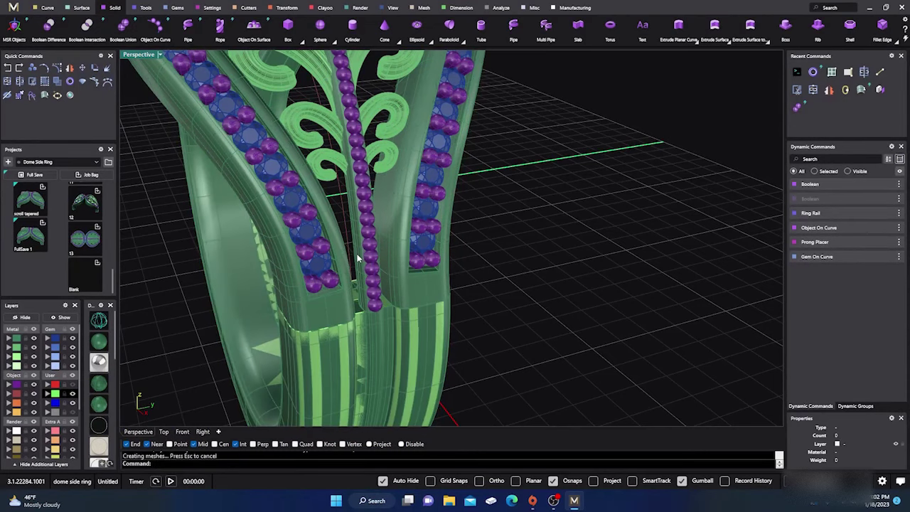
# Move the original lower shank solid to the User 04 layer
pyautogui.moveTo(465, 284); pyautogui.dragTo(459, 317, button='right')
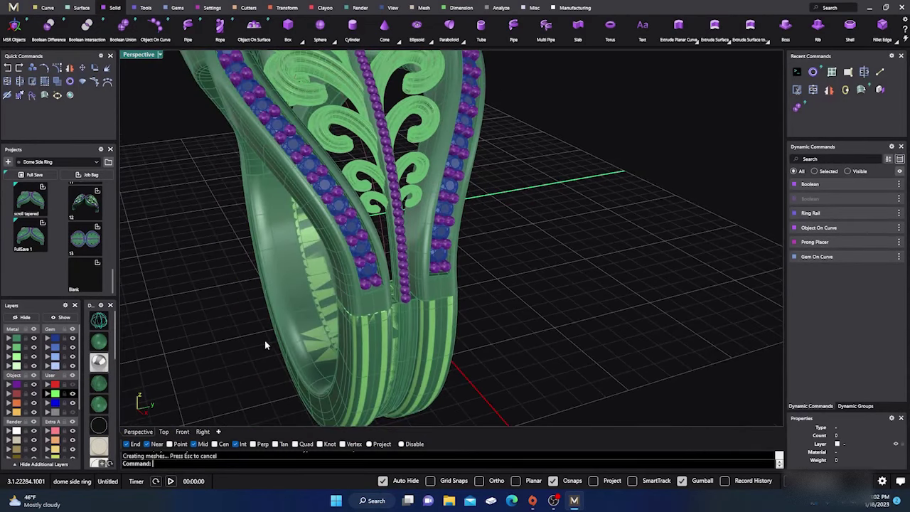
pyautogui.scroll(-5, 265, 340)
pyautogui.click(340, 351)
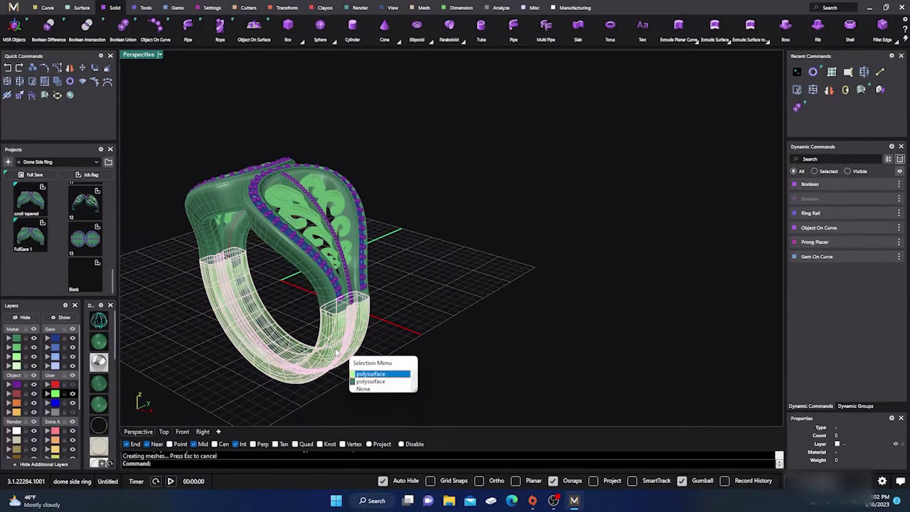
pyautogui.click(378, 374)
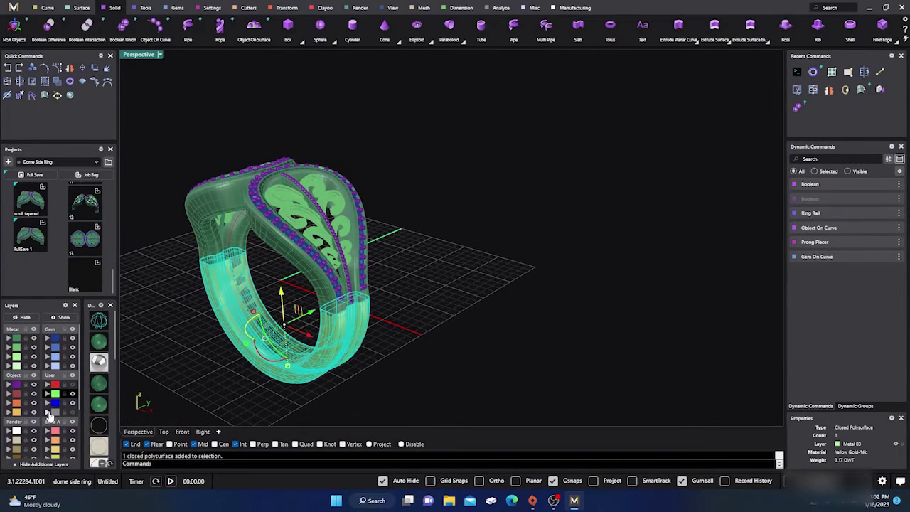
pyautogui.click(47, 412)
# Move the original split-shank arm solid and thin center bar on the joined side to the User 04 layer
pyautogui.scroll(3, 397, 282)
pyautogui.scroll(2, 393, 283)
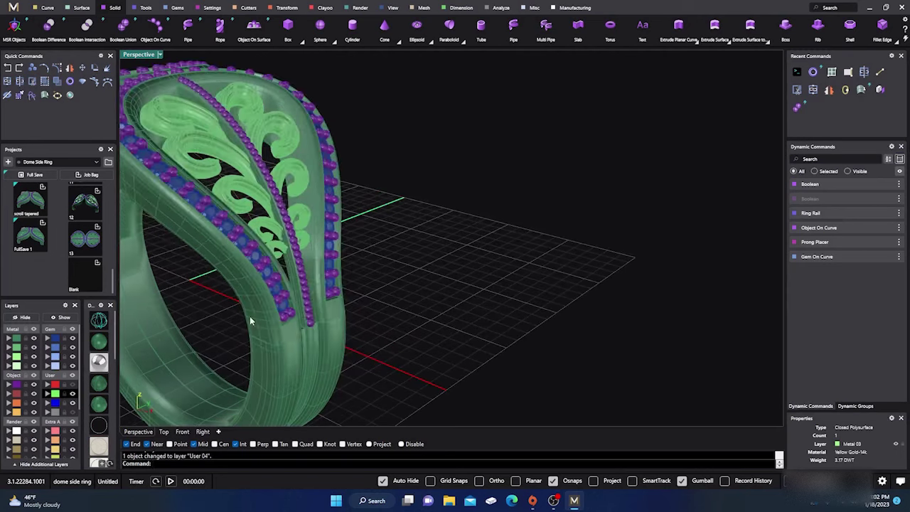
pyautogui.click(263, 325)
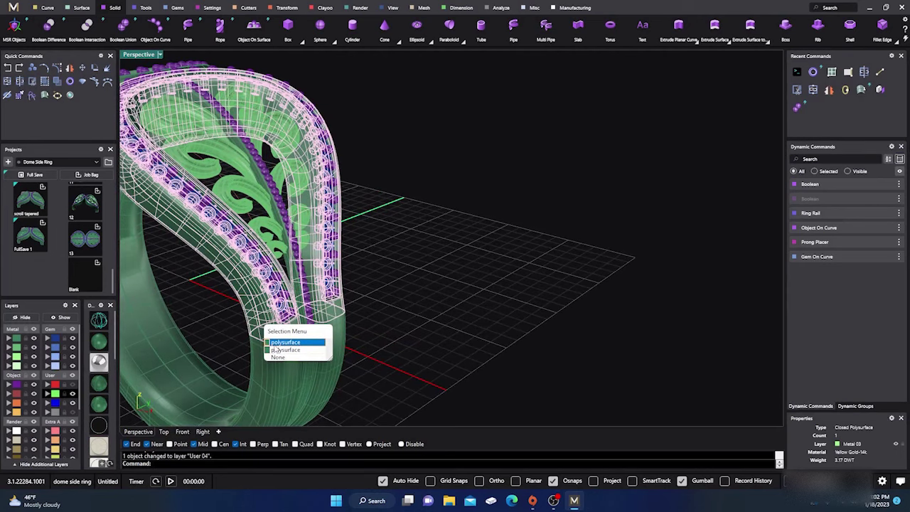
pyautogui.click(277, 343)
pyautogui.click(48, 412)
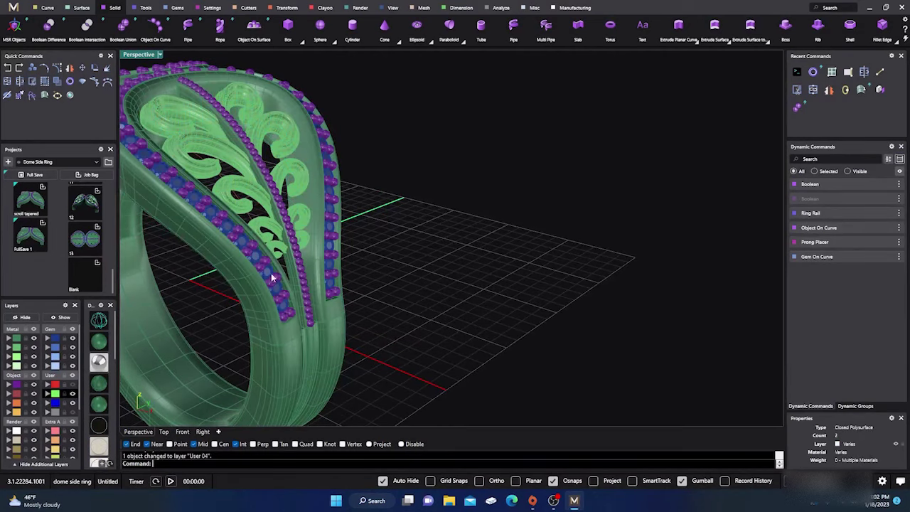
pyautogui.click(289, 263)
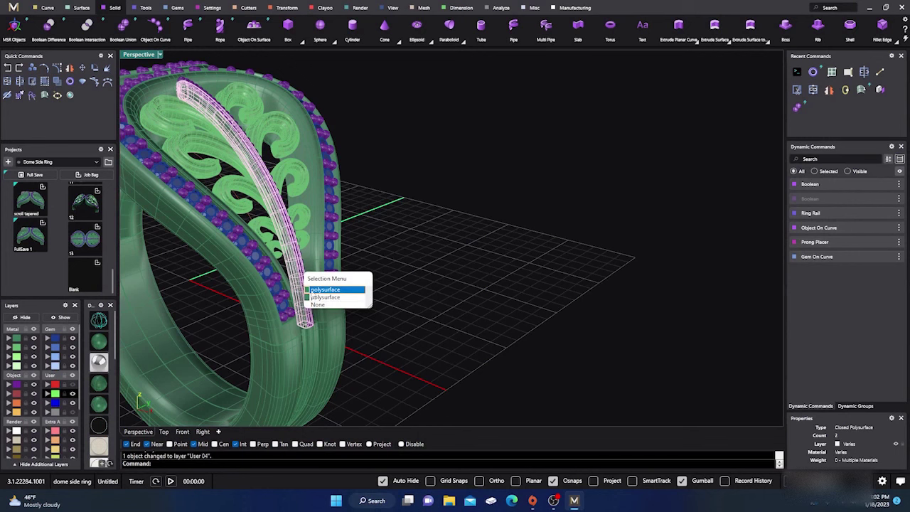
pyautogui.click(316, 289)
pyautogui.click(49, 412)
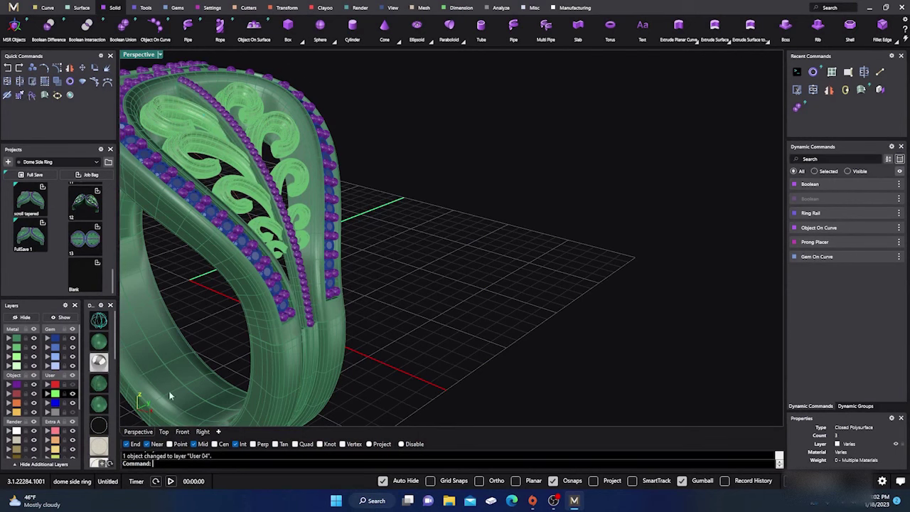
# Check the united shank body and inspect the opposite side of the ring where its parts are still separate
pyautogui.click(289, 382)
pyautogui.click(518, 299)
pyautogui.scroll(-7, 518, 299)
pyautogui.moveTo(518, 299); pyautogui.dragTo(415, 307, button='right')
pyautogui.scroll(-4, 495, 265)
pyautogui.scroll(6, 411, 325)
pyautogui.scroll(-6, 390, 301)
pyautogui.scroll(6, 414, 307)
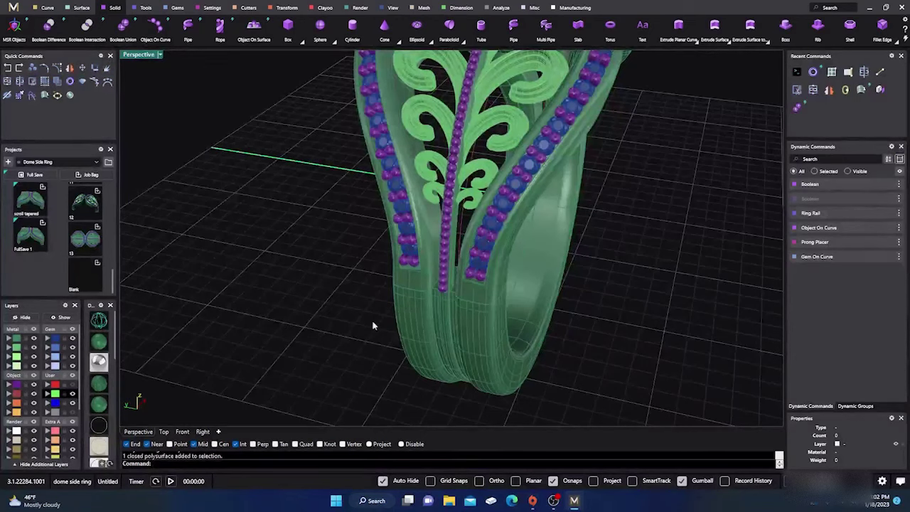
# Boolean union the joined shank body with the split-shank arms on the opposite side of the ring
pyautogui.click(123, 28)
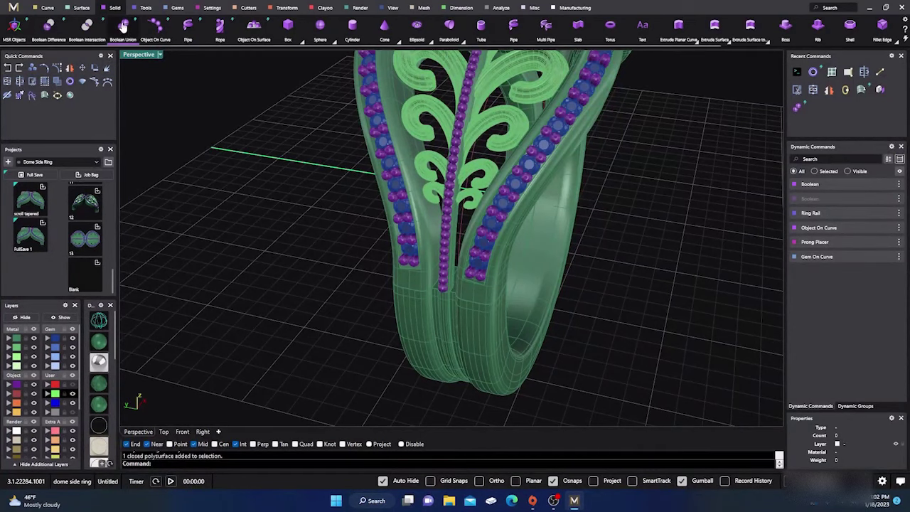
pyautogui.click(415, 328)
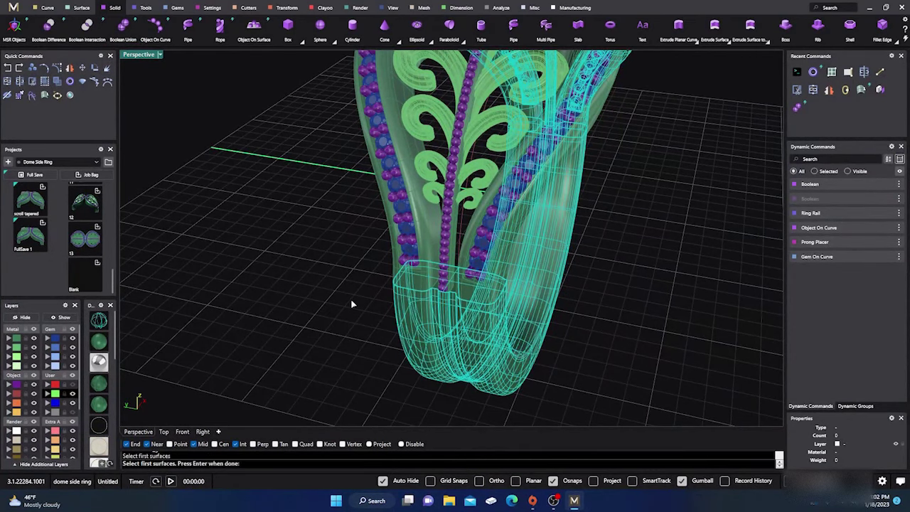
pyautogui.press('Return')
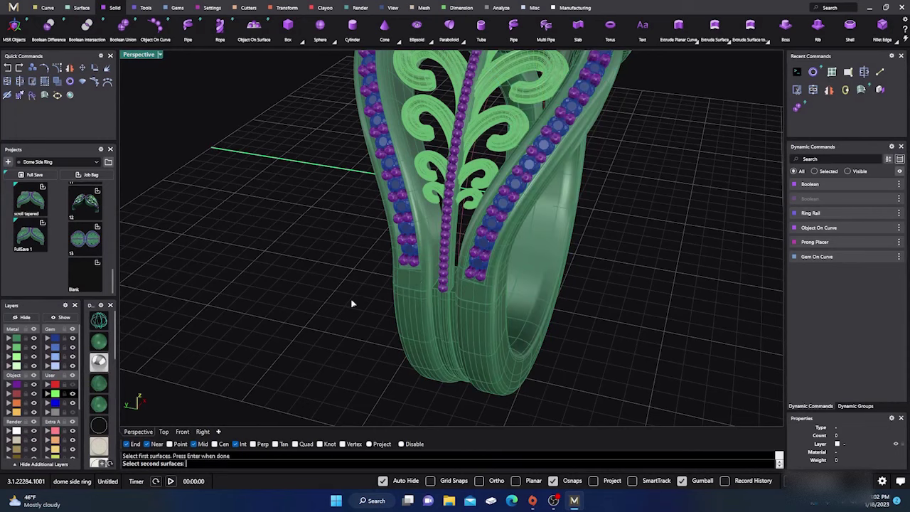
pyautogui.click(418, 277)
pyautogui.press('Return')
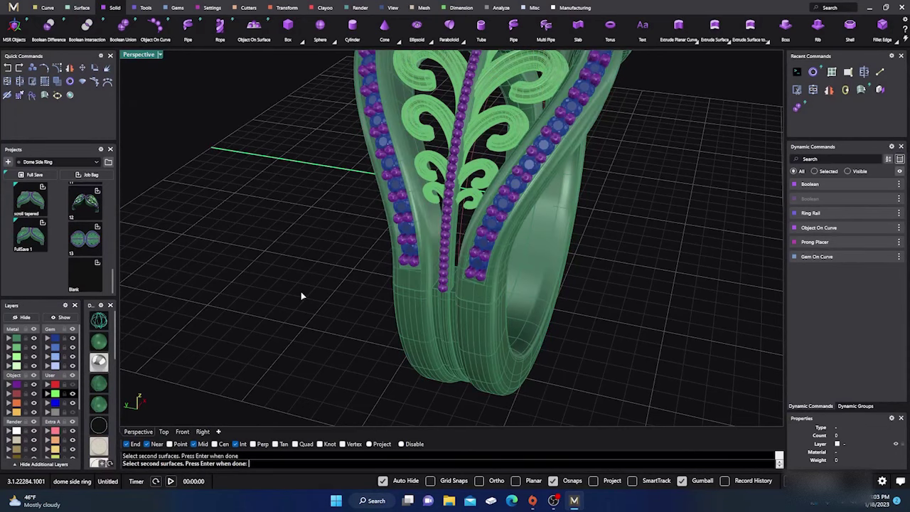
pyautogui.press('Return')
pyautogui.press('Return')
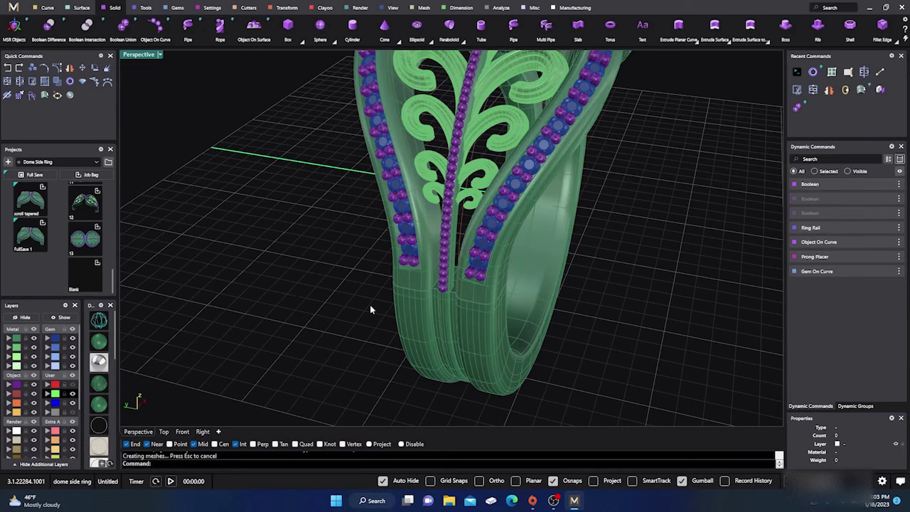
pyautogui.scroll(-5, 332, 313)
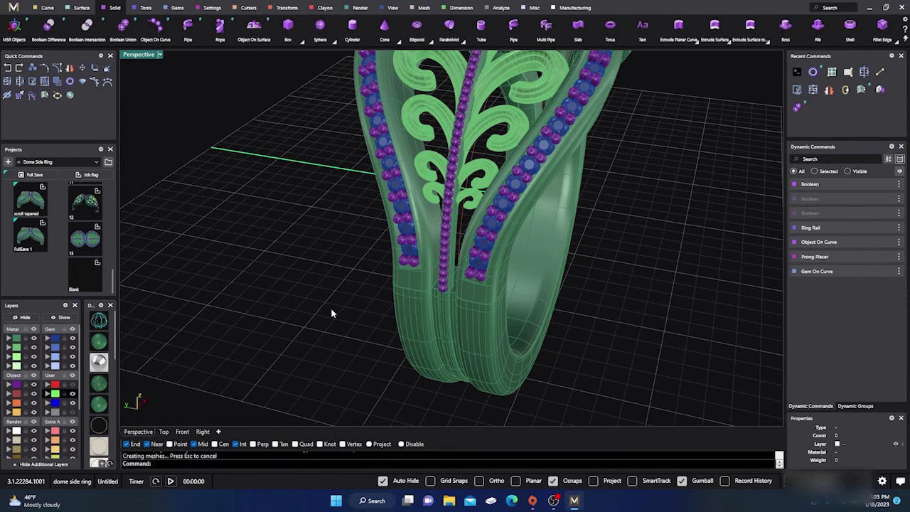